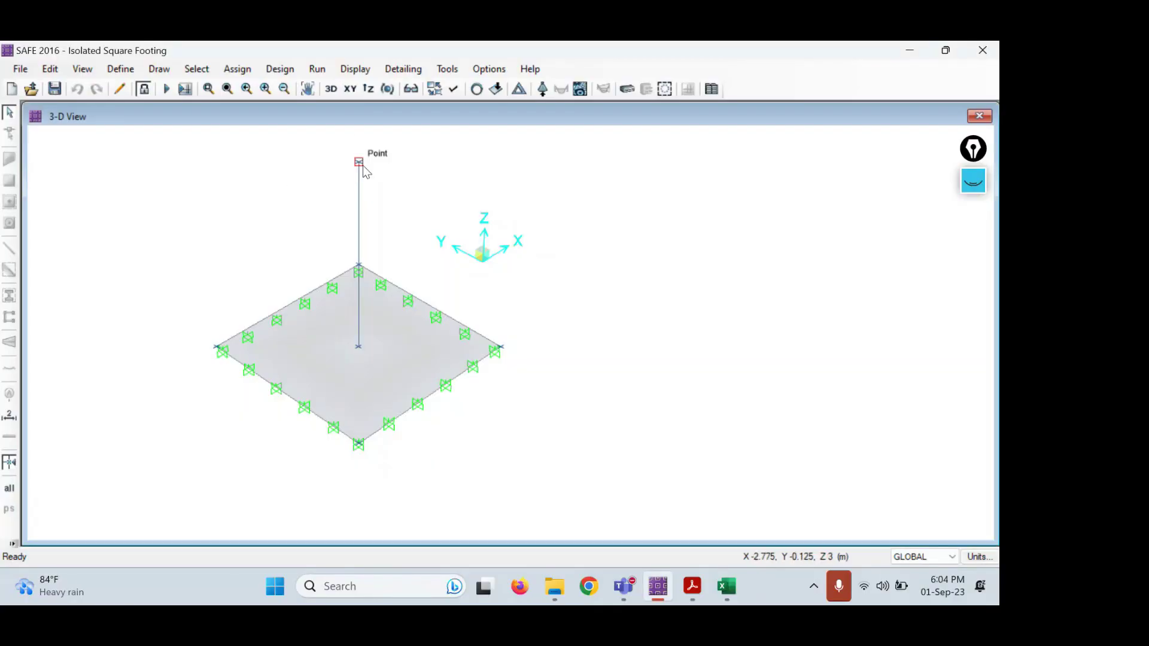
# - Display the point loads of the LIVE load pattern with their loading values on the 3-D footing model
pyautogui.scroll(-3, 353, 221)
pyautogui.scroll(5, 539, 319)
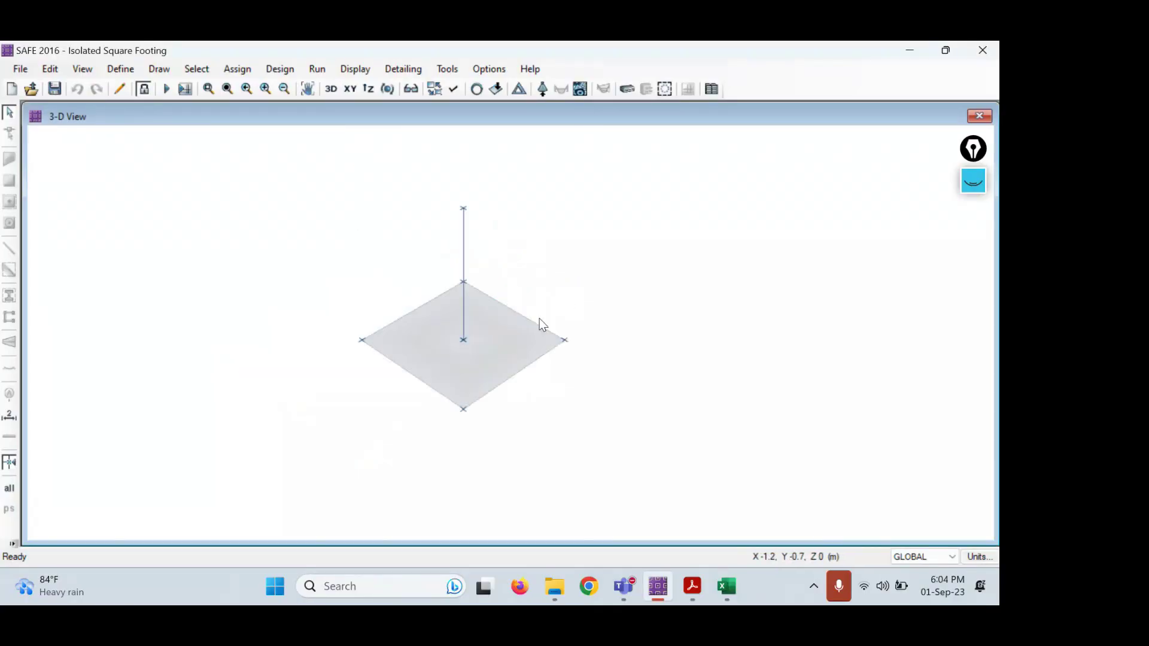
pyautogui.moveTo(612, 273); pyautogui.dragTo(590, 332, button='middle')
pyautogui.scroll(-2, 574, 312)
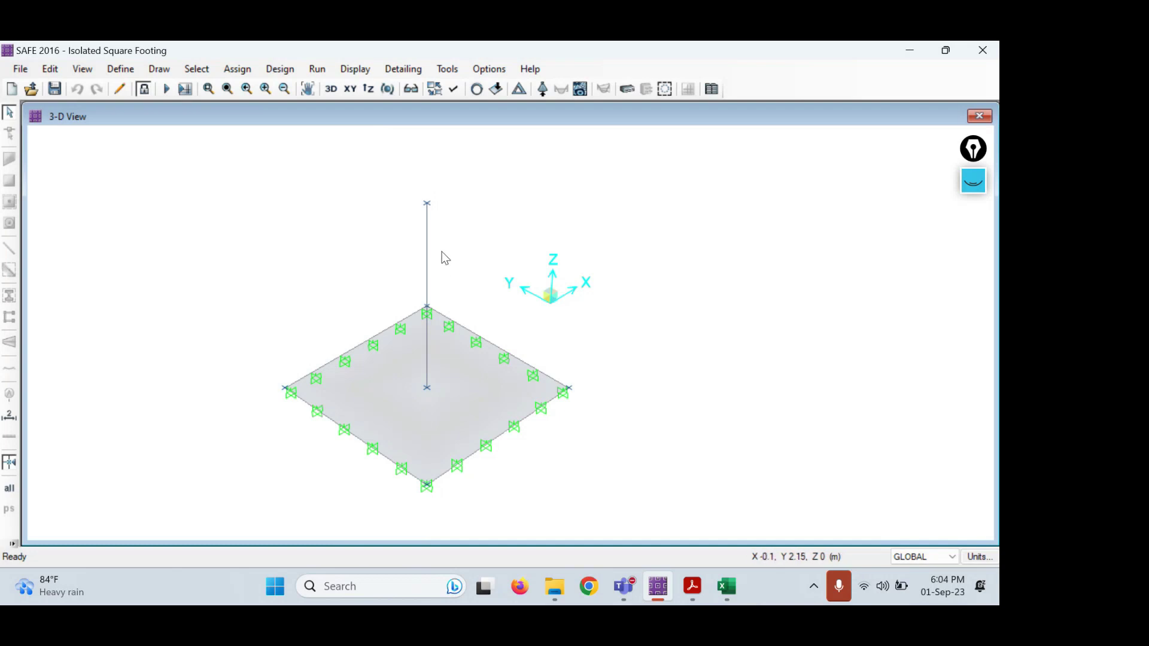
pyautogui.click(353, 69)
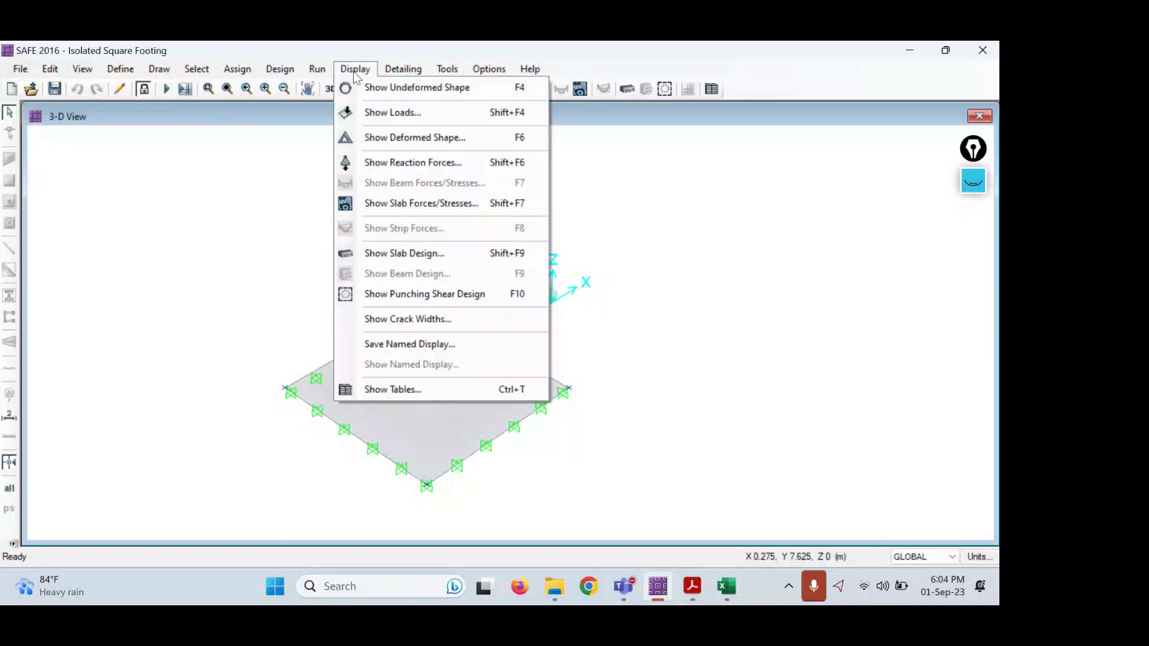
pyautogui.click(392, 112)
pyautogui.click(479, 183)
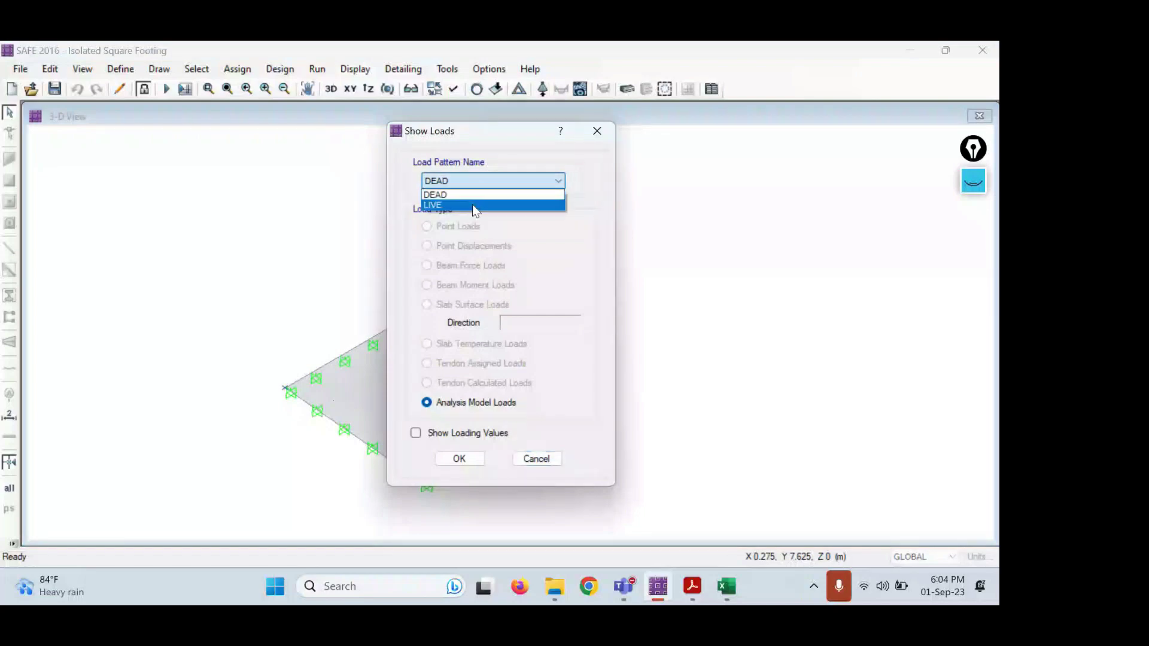
pyautogui.click(479, 207)
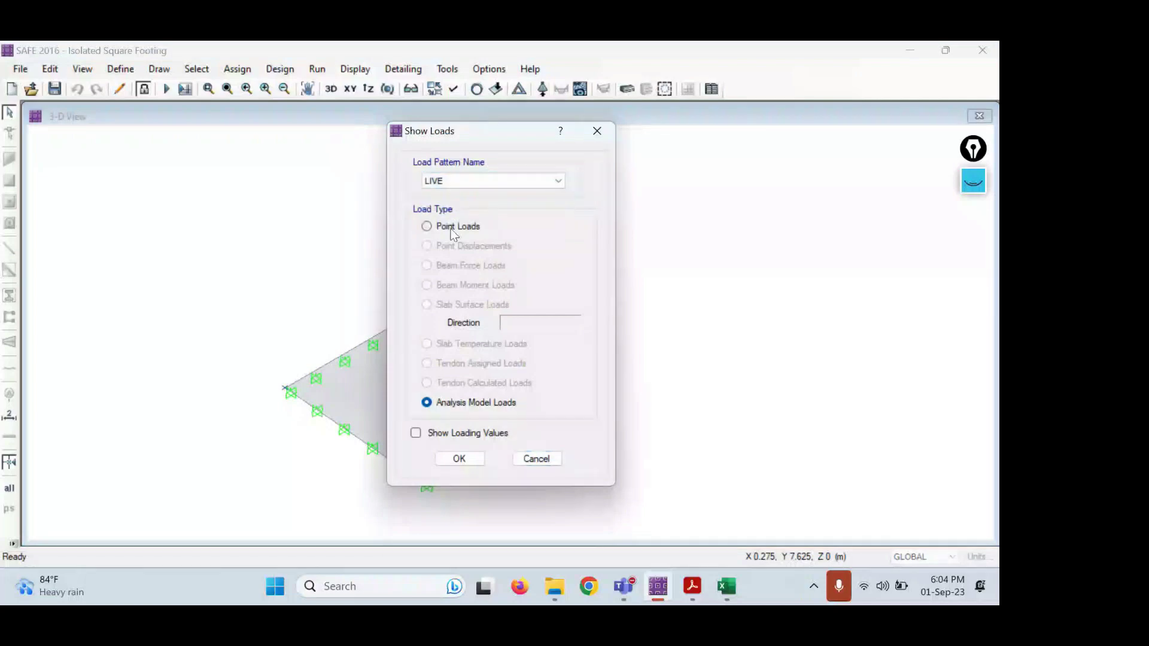
pyautogui.click(453, 230)
pyautogui.click(415, 433)
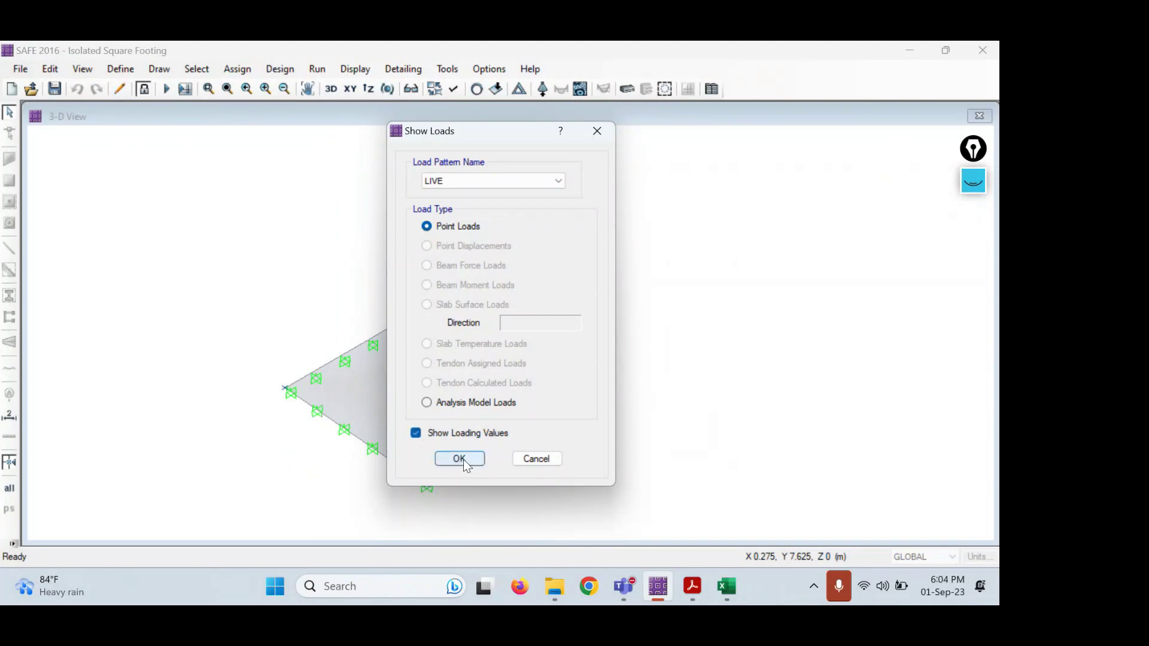
pyautogui.click(459, 459)
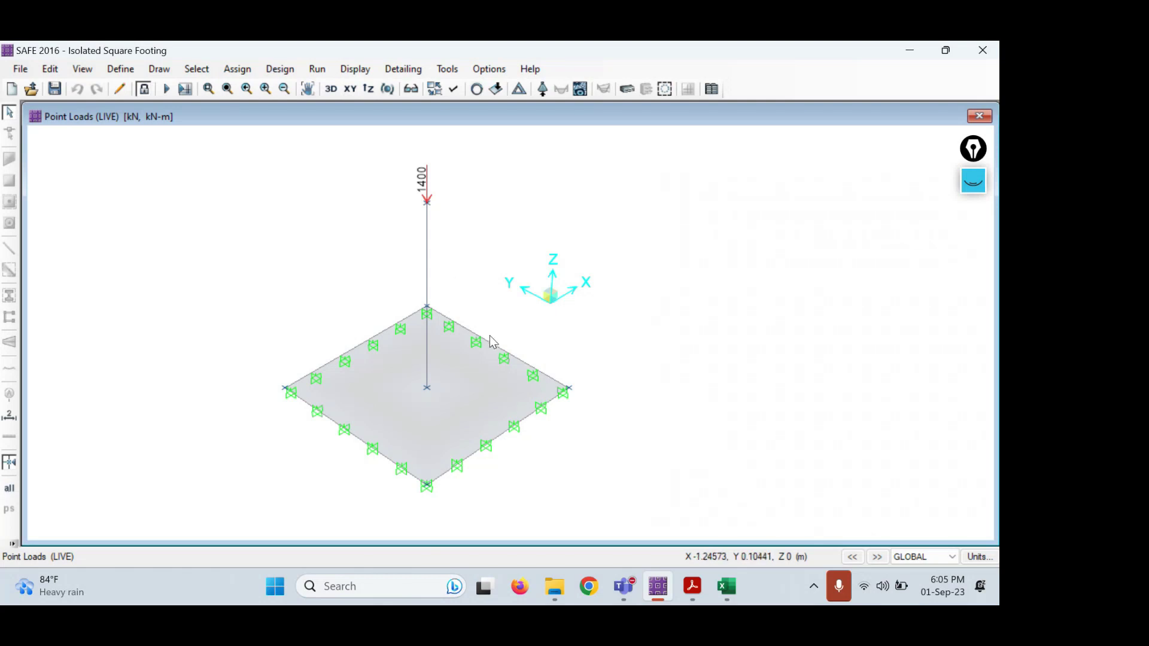
# - Open Notepad and write the heading "Check moments and % of reinforcement" in the blank document
pyautogui.click(412, 591)
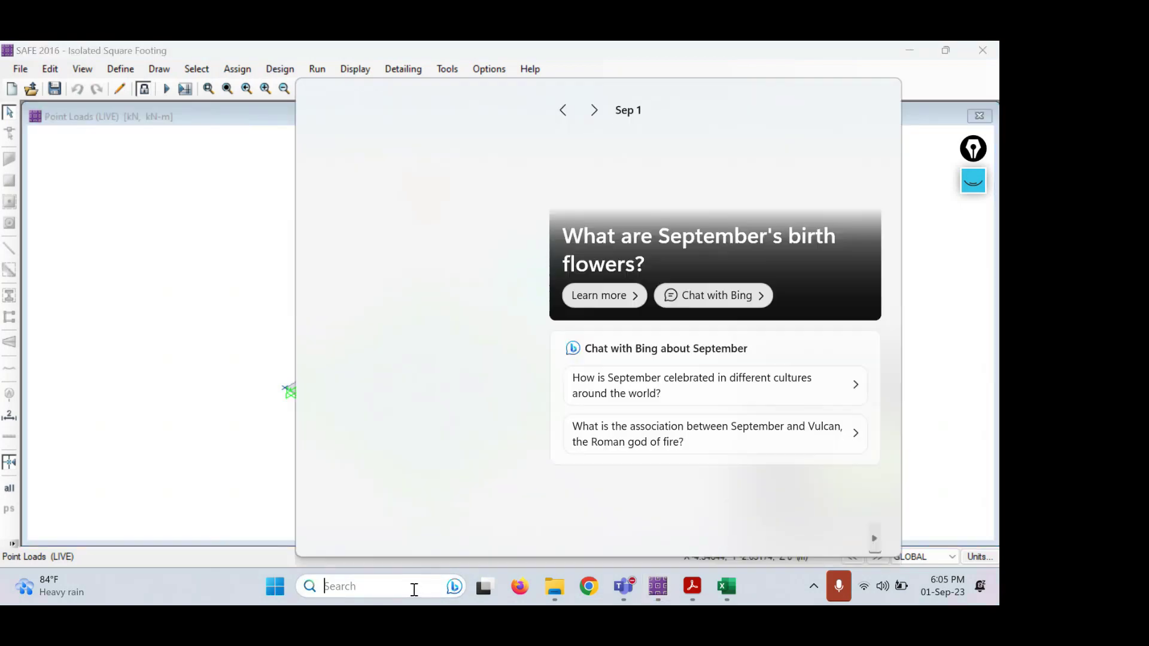
pyautogui.write('note')
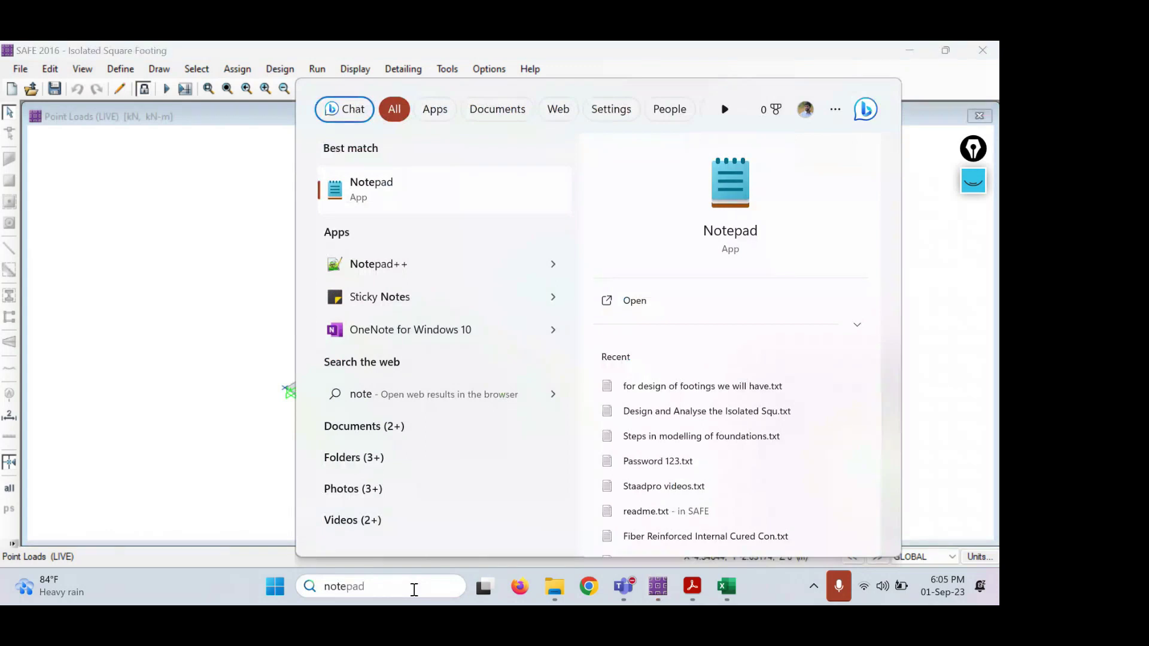
pyautogui.press('Return')
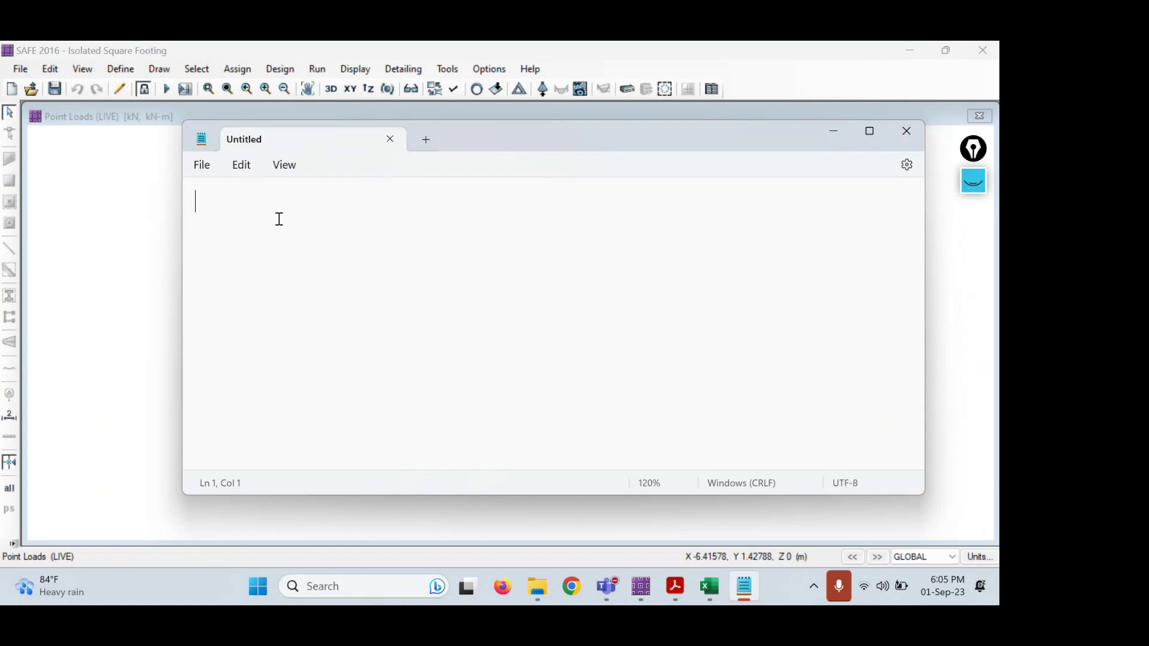
pyautogui.write('Check m')
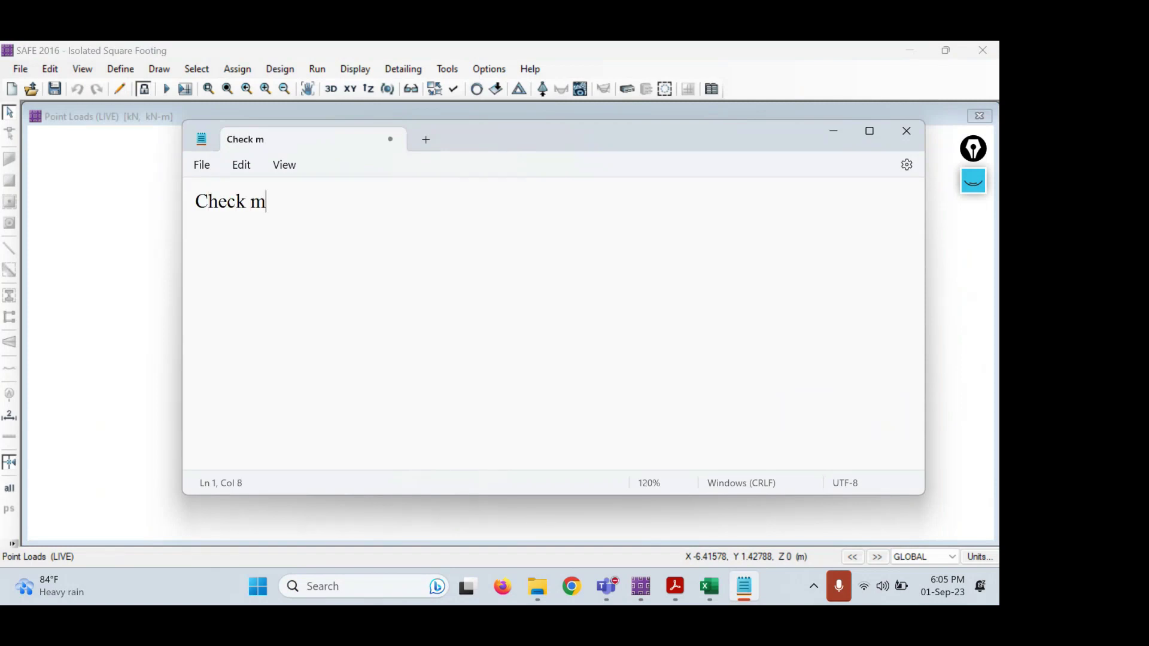
pyautogui.write('oments and ')
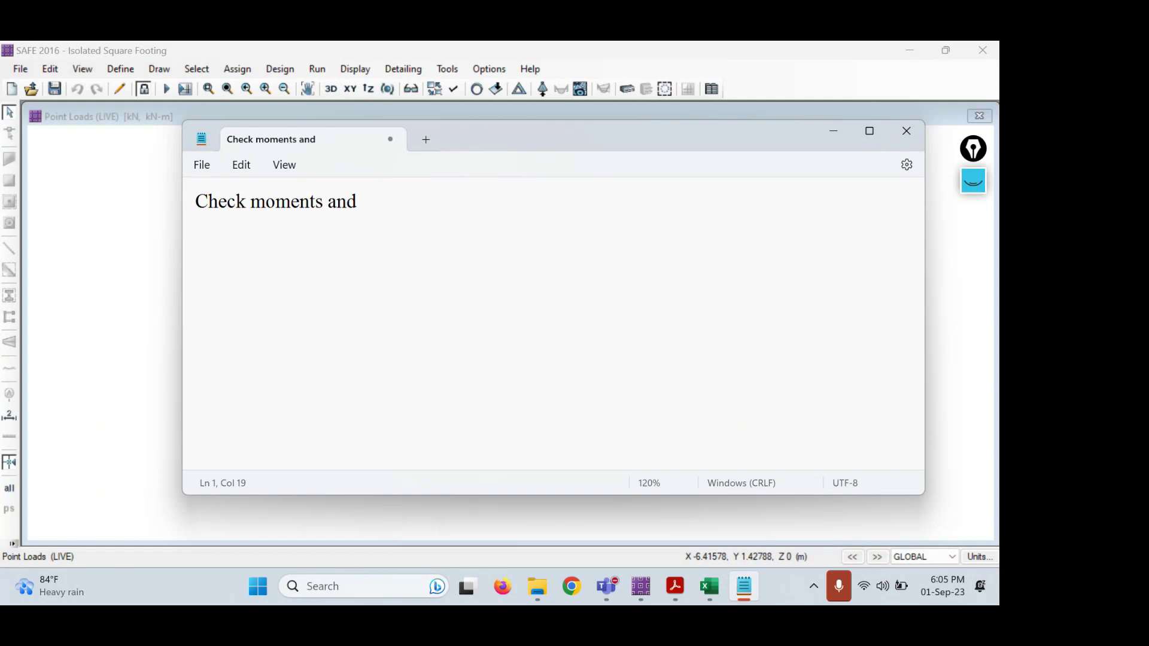
pyautogui.write('% of rei')
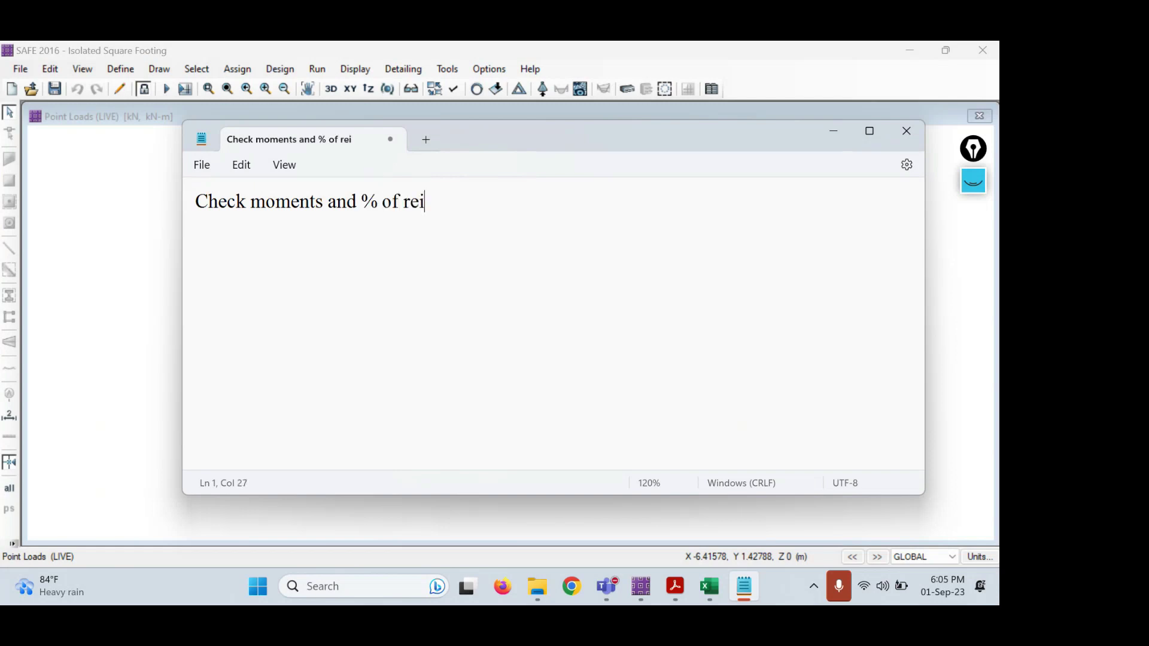
pyautogui.write('nforcement')
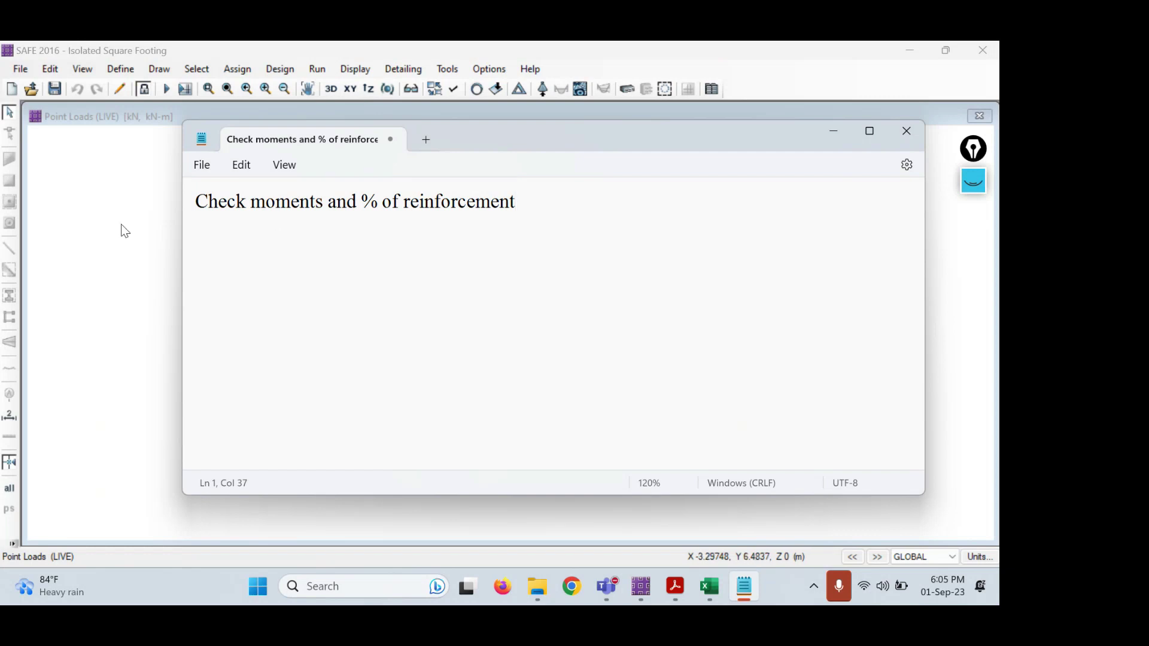
pyautogui.hotkey('ctrl', 'a')
pyautogui.click(568, 198)
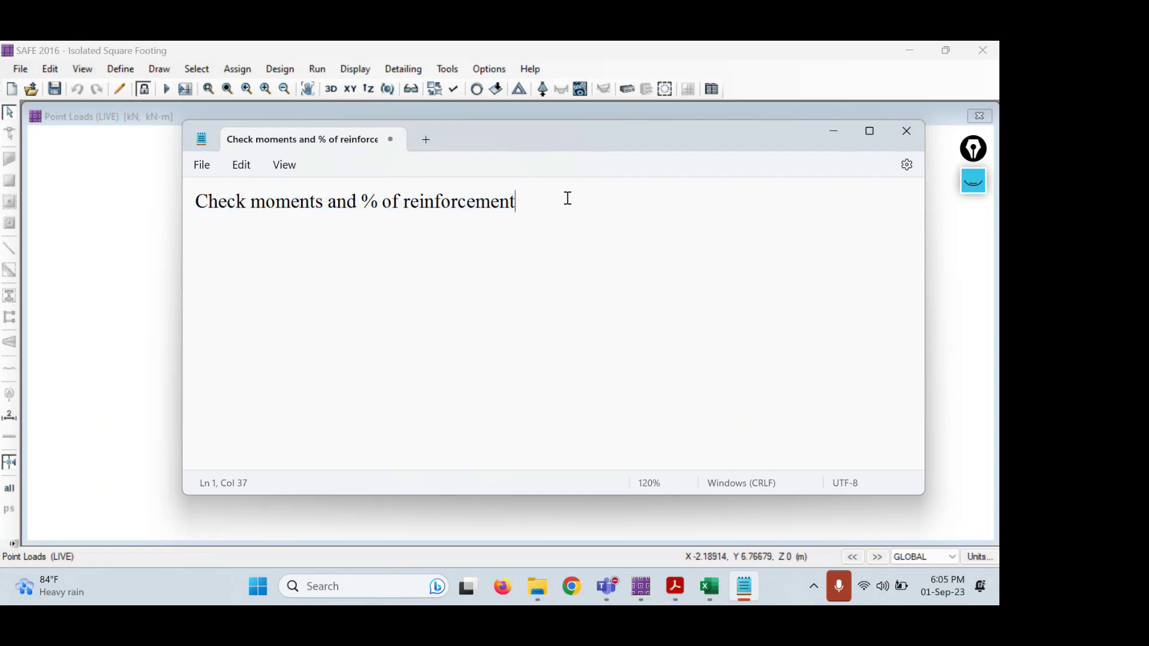
# - Add a second line reading "There are two approaches for the design of elements in CSI SAFE Software"
pyautogui.press('Return')
pyautogui.write('There ar')
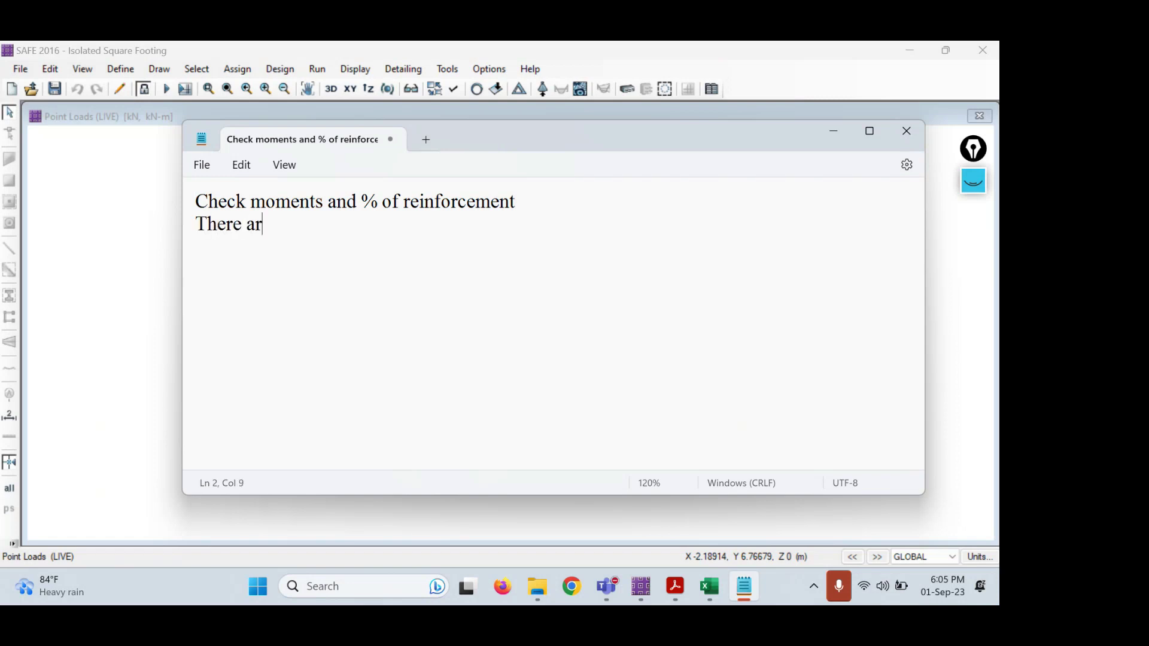
pyautogui.write('e two approaches fort')
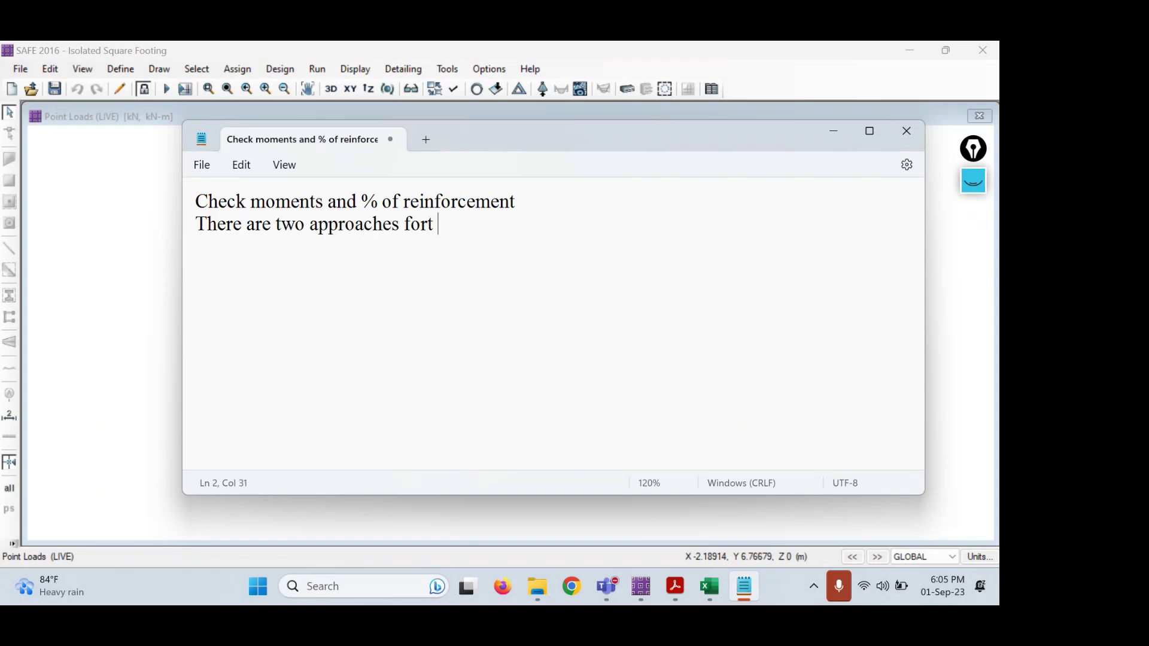
pyautogui.press('BackSpace')
pyautogui.write('the design ')
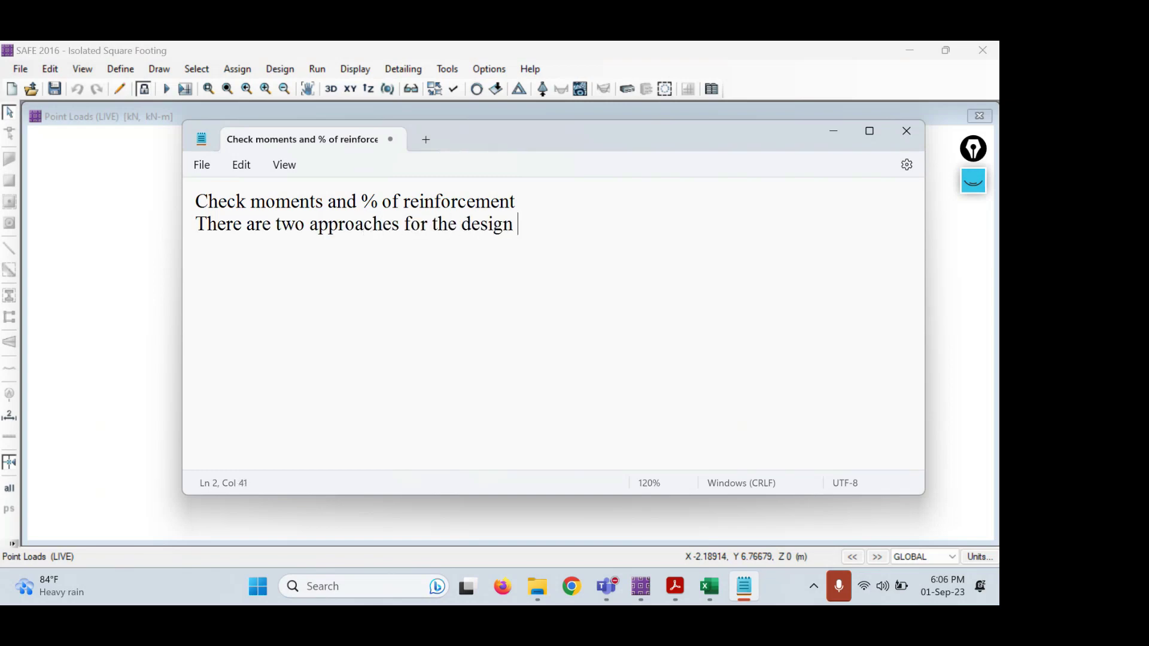
pyautogui.write('of elements in ')
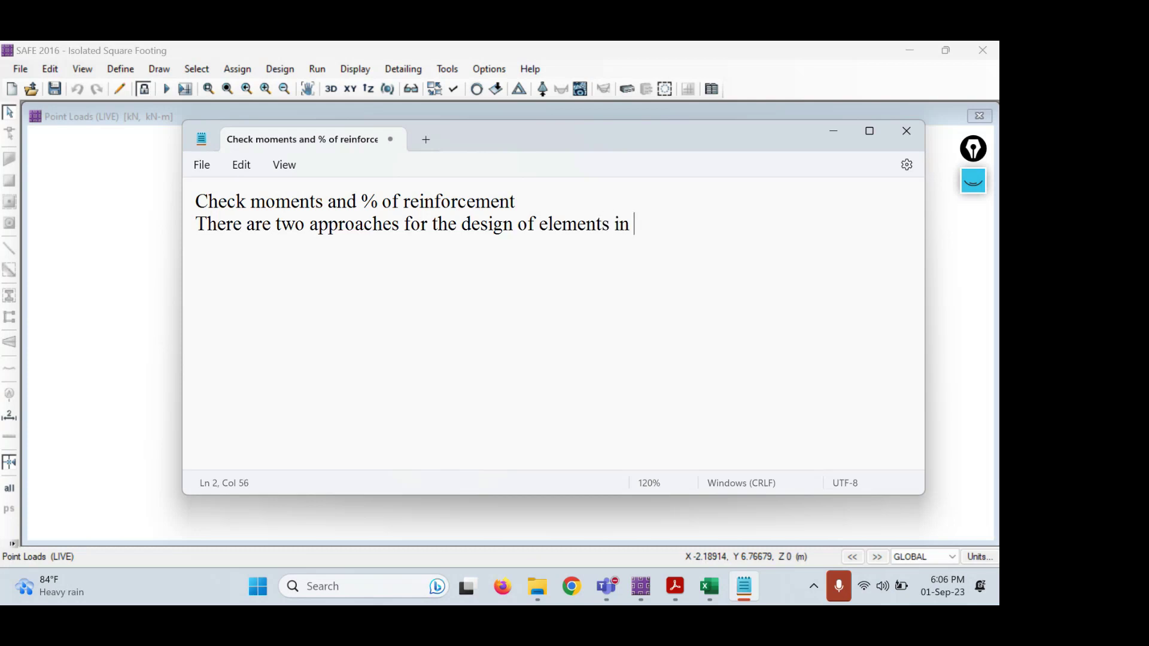
pyautogui.write('CSI SA')
pyautogui.write('FE ')
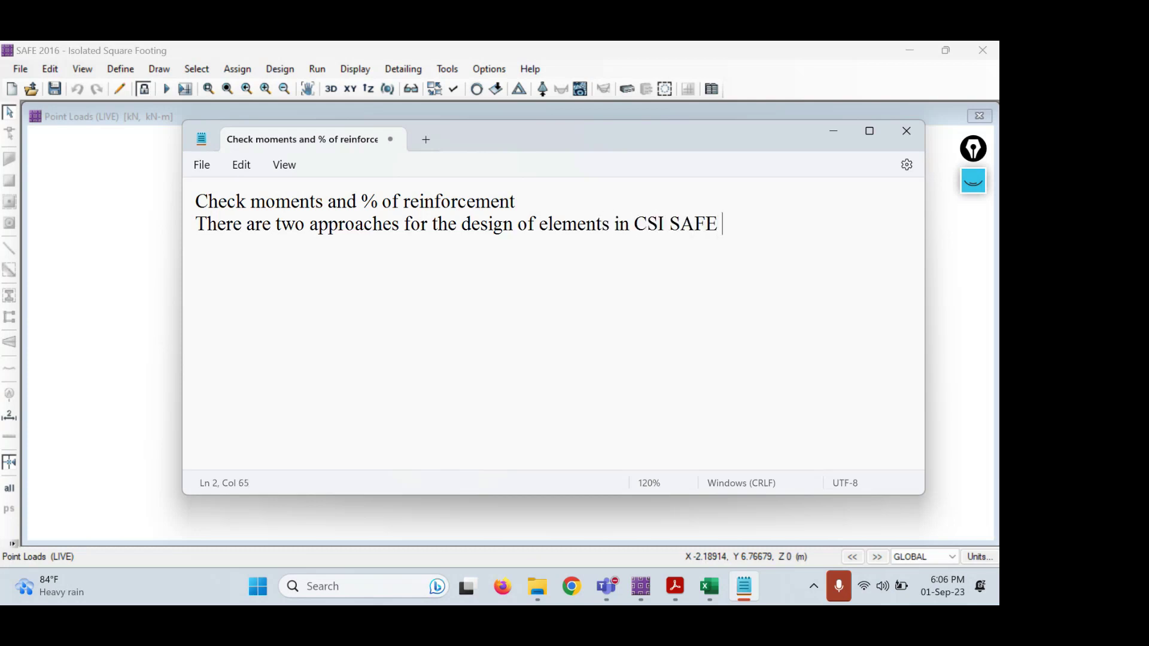
pyautogui.write('Software')
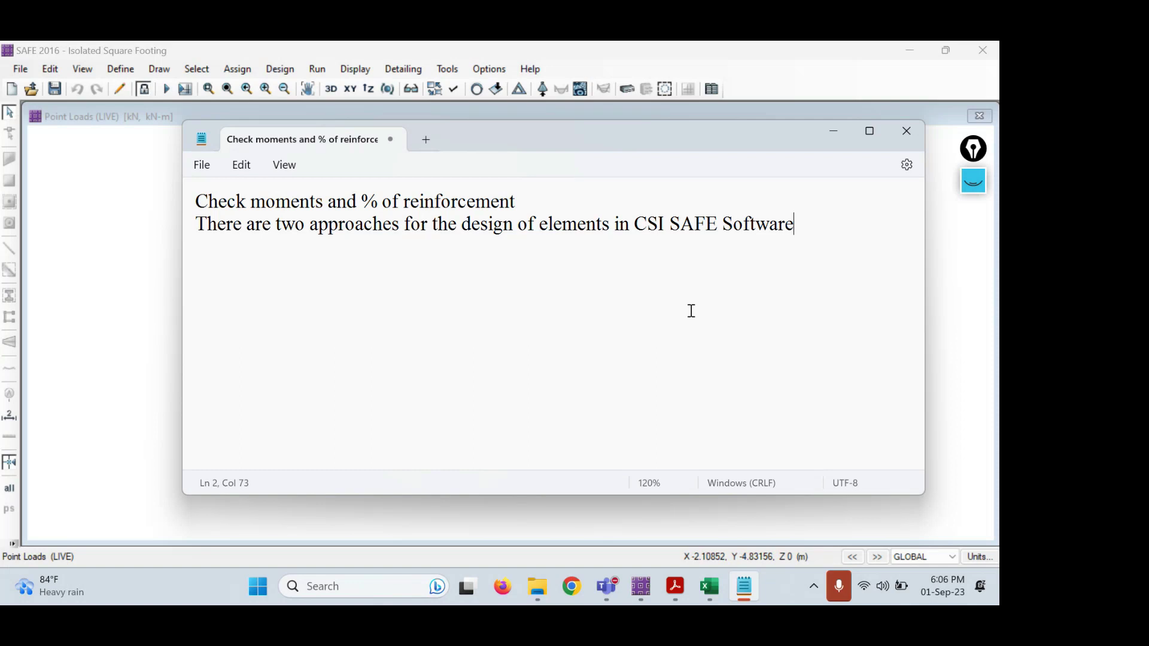
# - Add two indented list items below the second line: "1. Strip based method" and "2. FEM"
pyautogui.press('Return')
pyautogui.press('Tab')
pyautogui.write('1. Strip base')
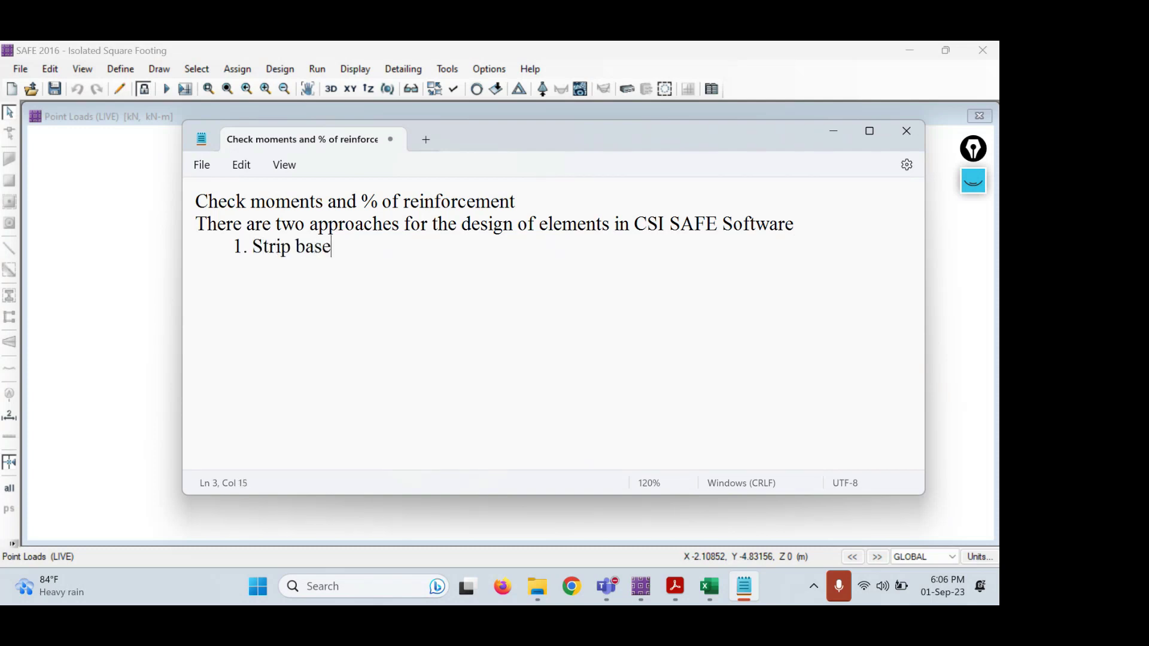
pyautogui.write('d method')
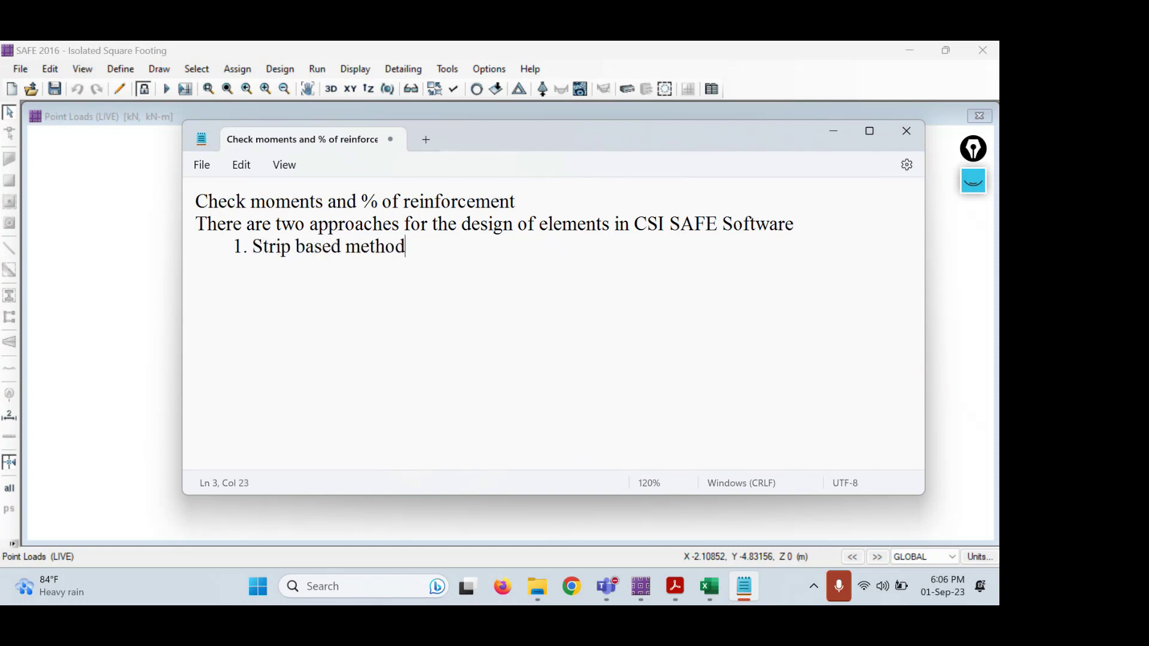
pyautogui.press('Return')
pyautogui.press('Tab')
pyautogui.write('2. FEM')
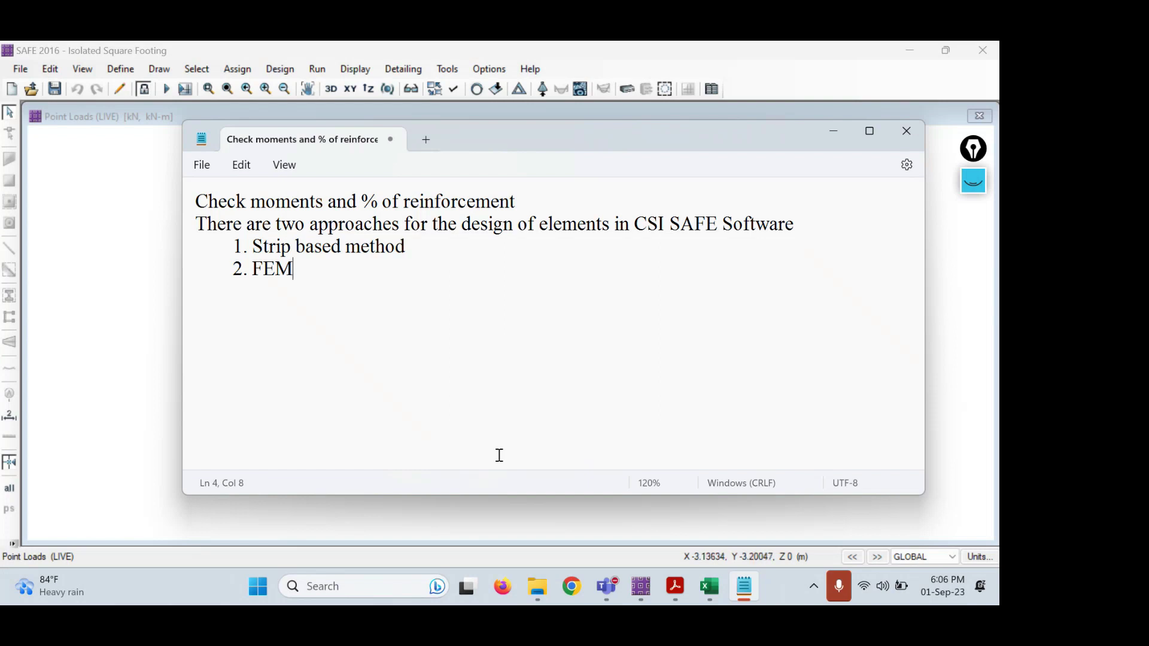
pyautogui.moveTo(288, 270); pyautogui.dragTo(169, 243)
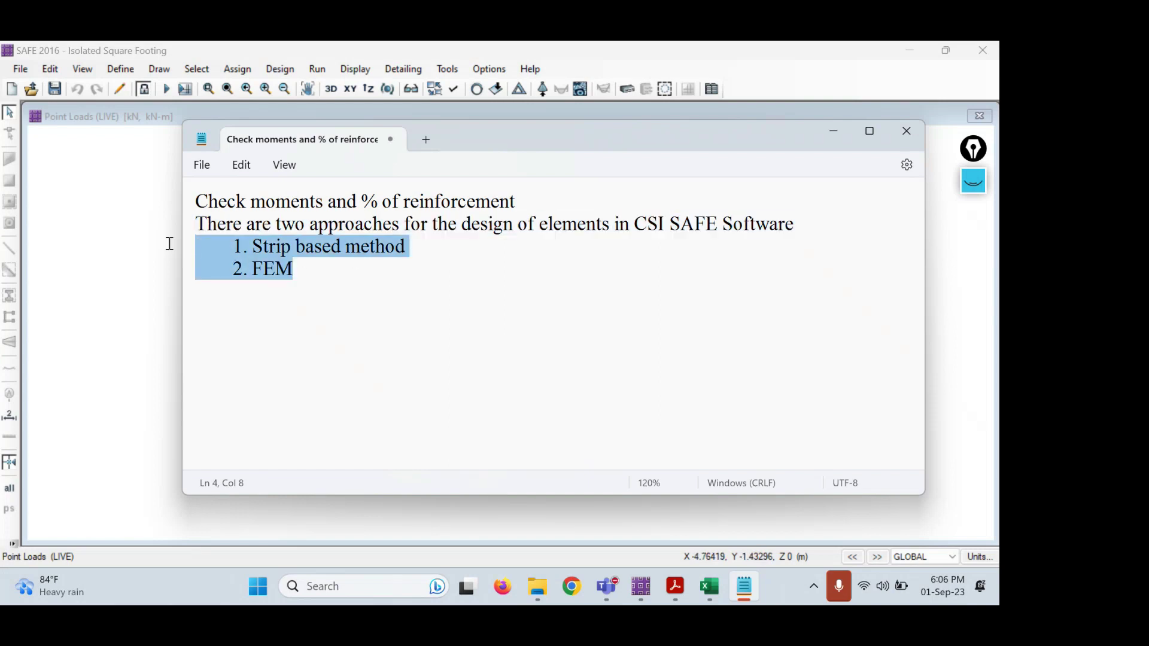
pyautogui.click(354, 296)
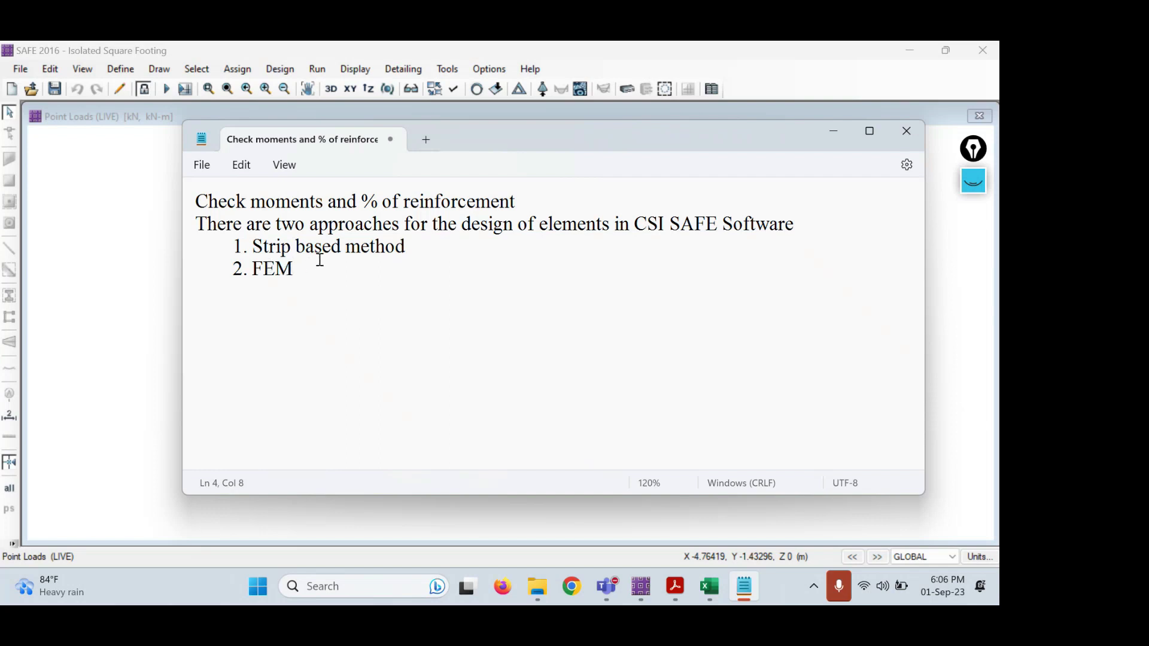
pyautogui.moveTo(293, 269); pyautogui.dragTo(232, 250)
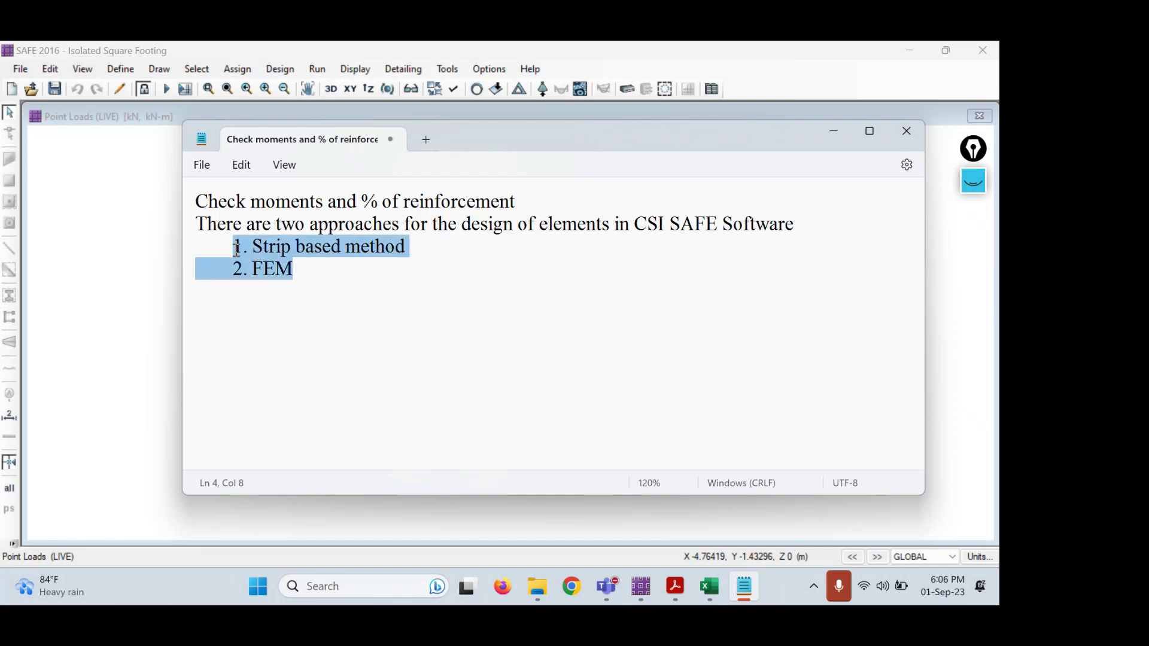
pyautogui.moveTo(431, 248); pyautogui.dragTo(233, 270)
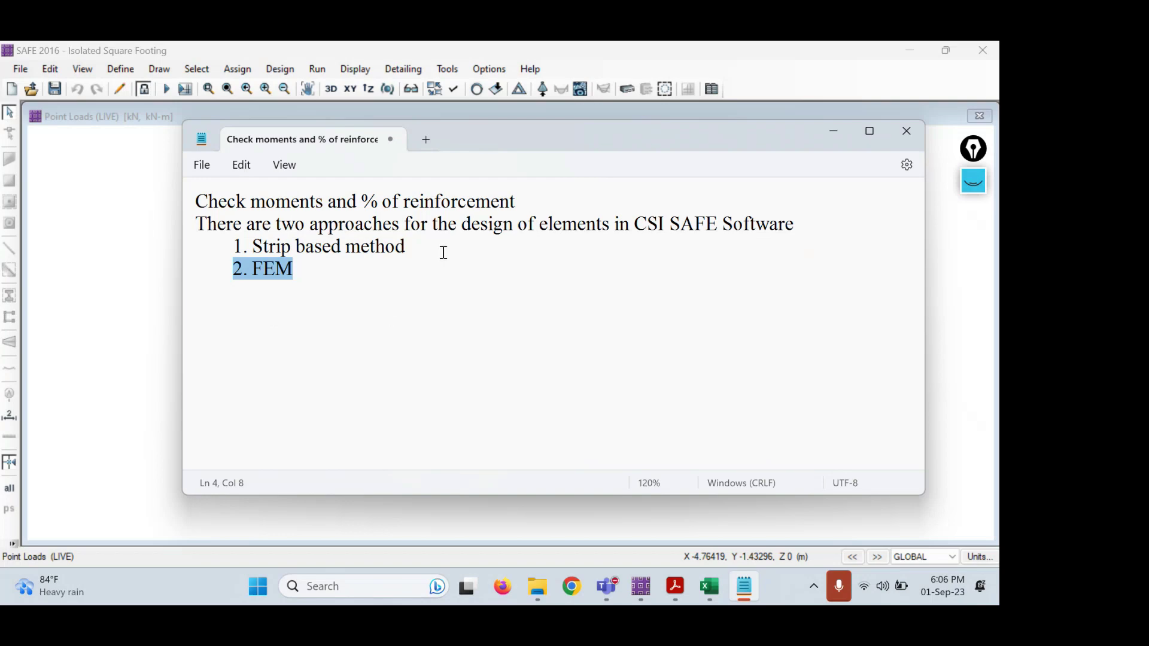
pyautogui.moveTo(444, 246); pyautogui.dragTo(237, 245)
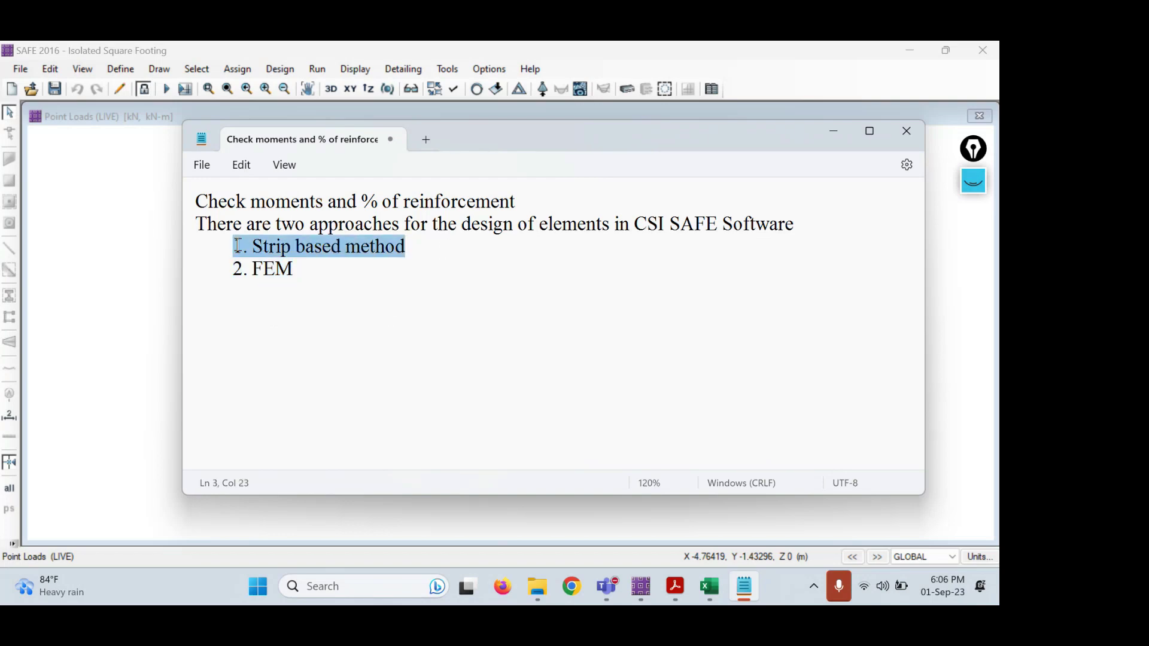
# - Append "- conventional method" to the "1. Strip based method" line
pyautogui.click(443, 247)
pyautogui.write('- ')
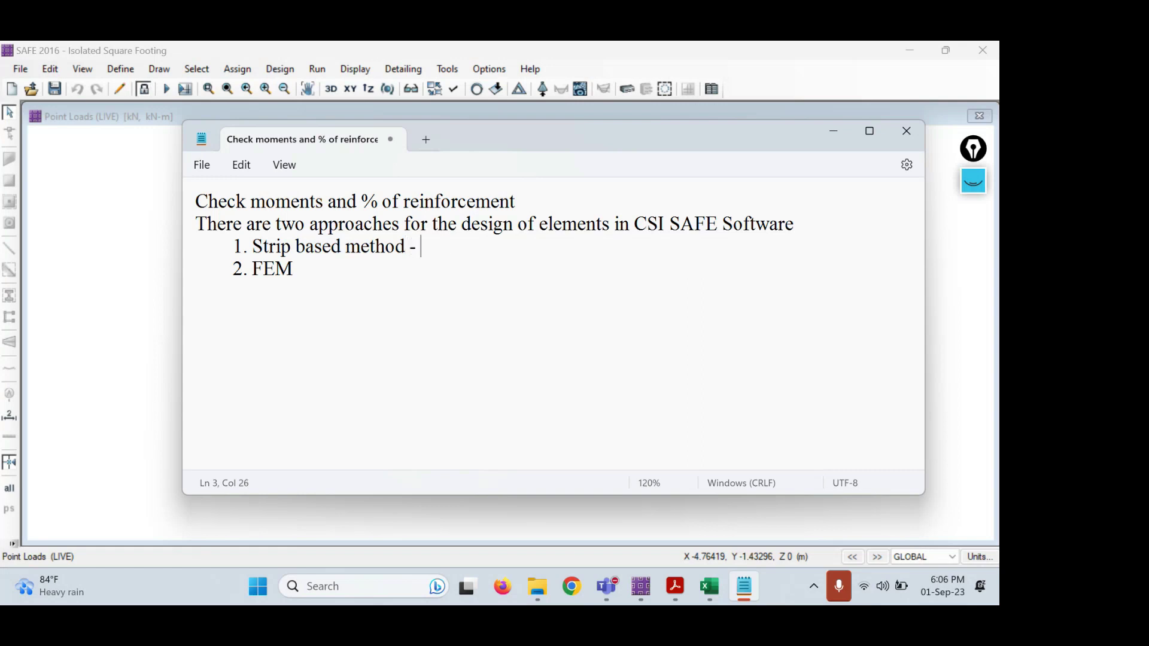
pyautogui.write('conventiona')
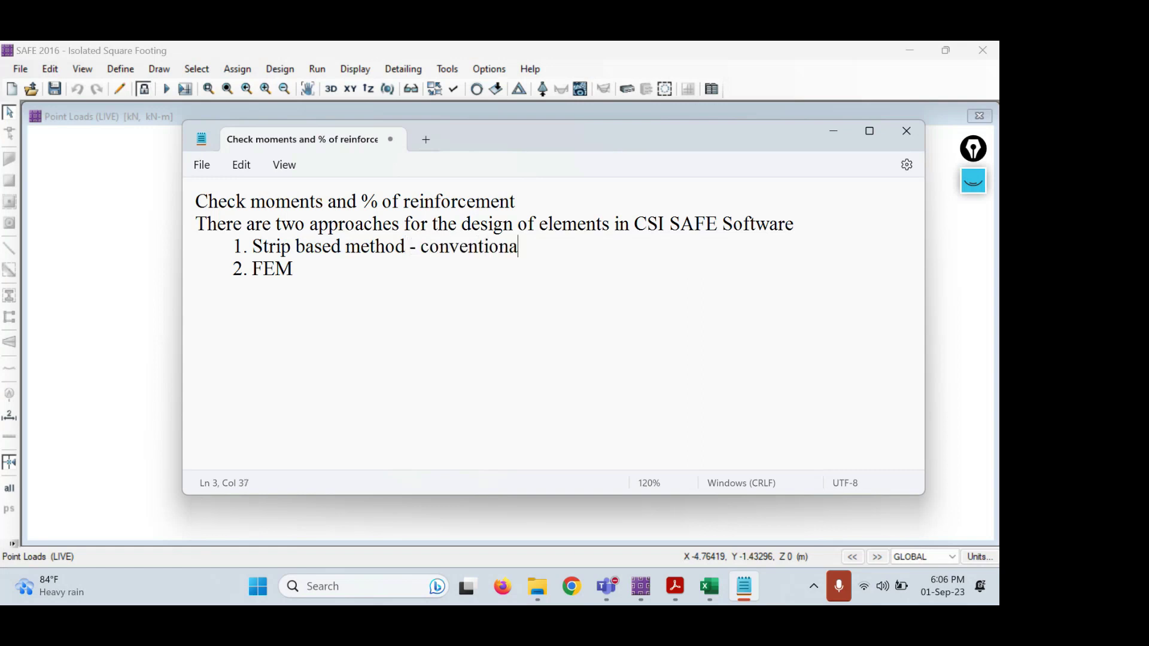
pyautogui.write('l method')
pyautogui.moveTo(294, 269); pyautogui.dragTo(253, 269)
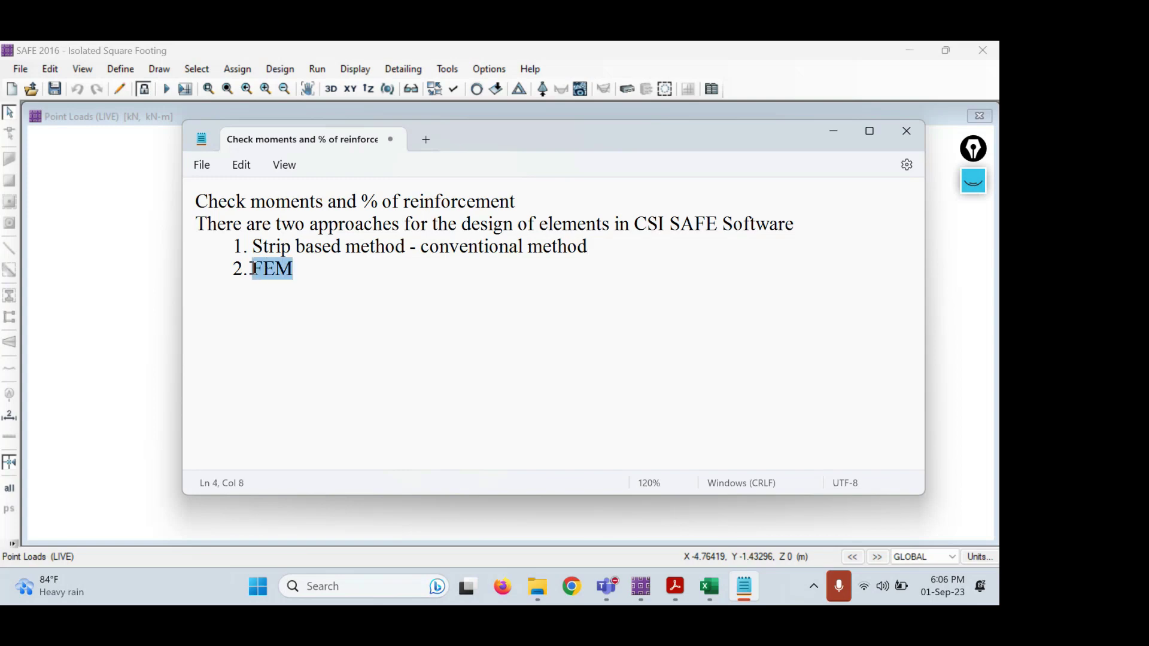
pyautogui.click(298, 269)
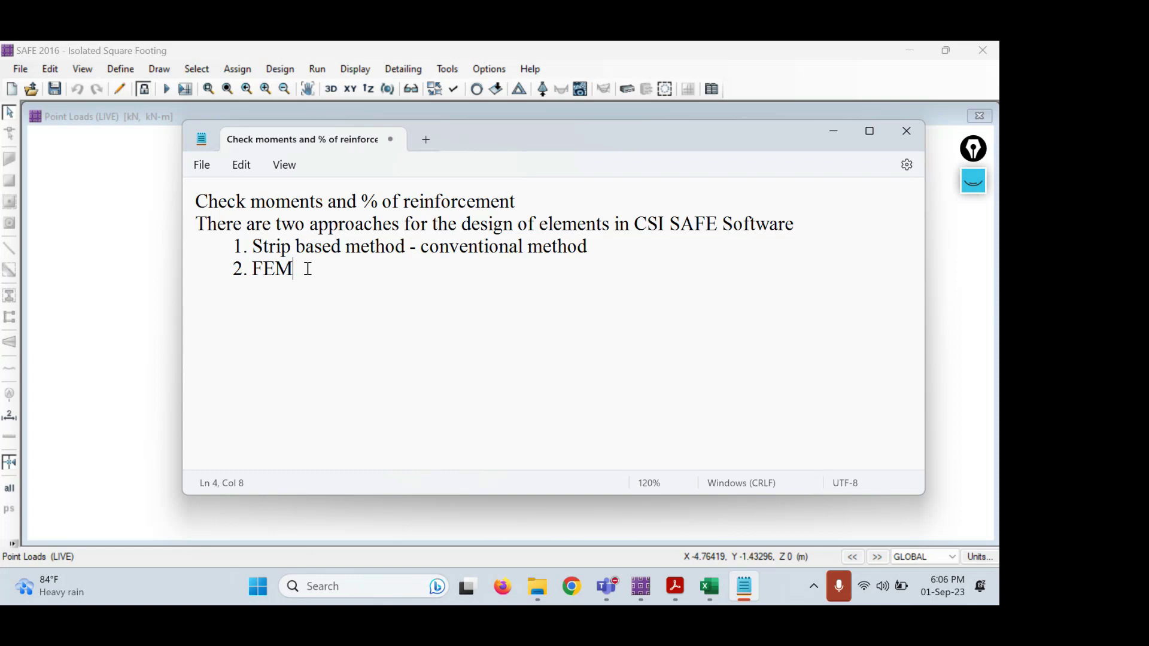
pyautogui.moveTo(294, 268); pyautogui.dragTo(234, 274)
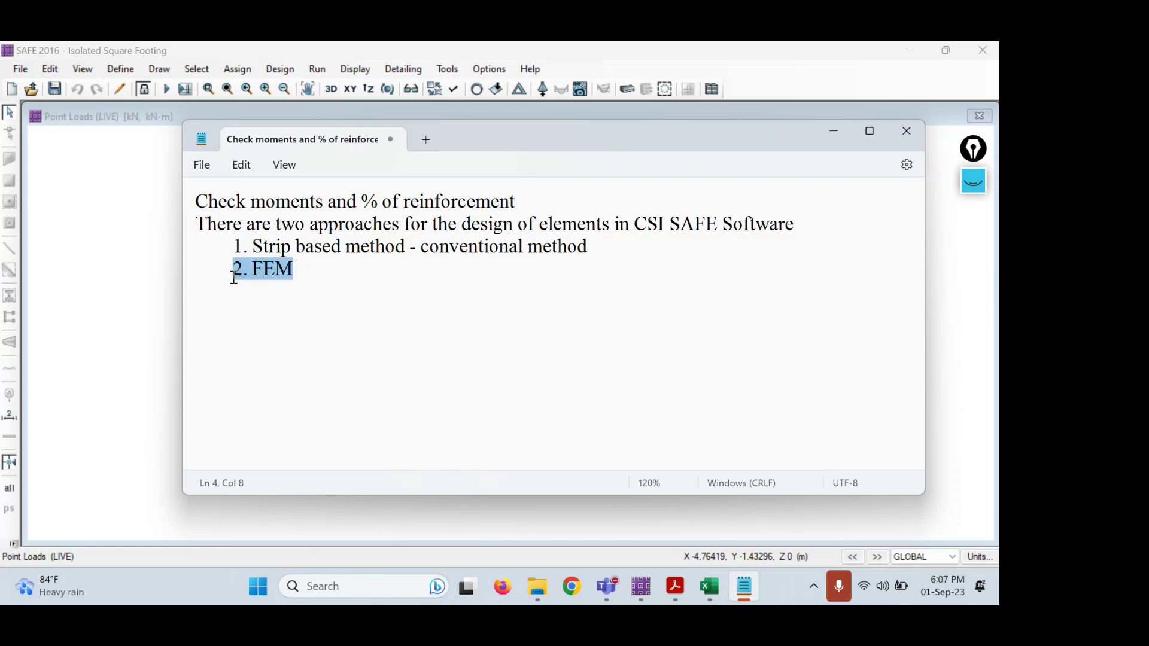
pyautogui.click(309, 269)
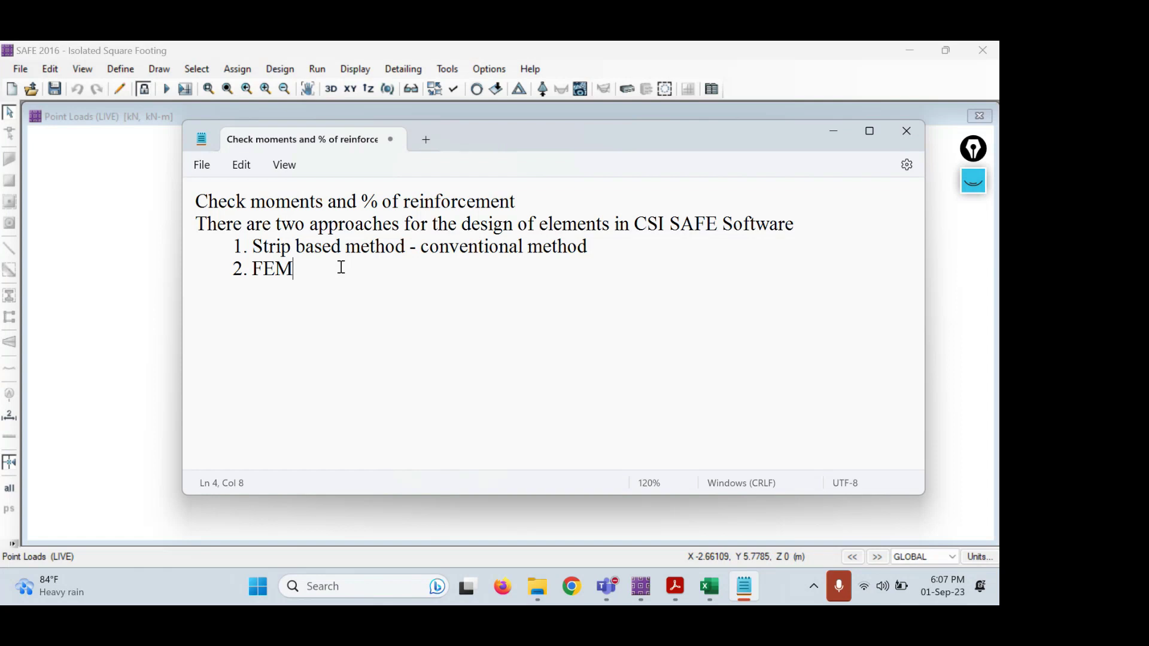
pyautogui.doubleClick(293, 268)
pyautogui.click(315, 272)
pyautogui.moveTo(616, 249); pyautogui.dragTo(252, 249)
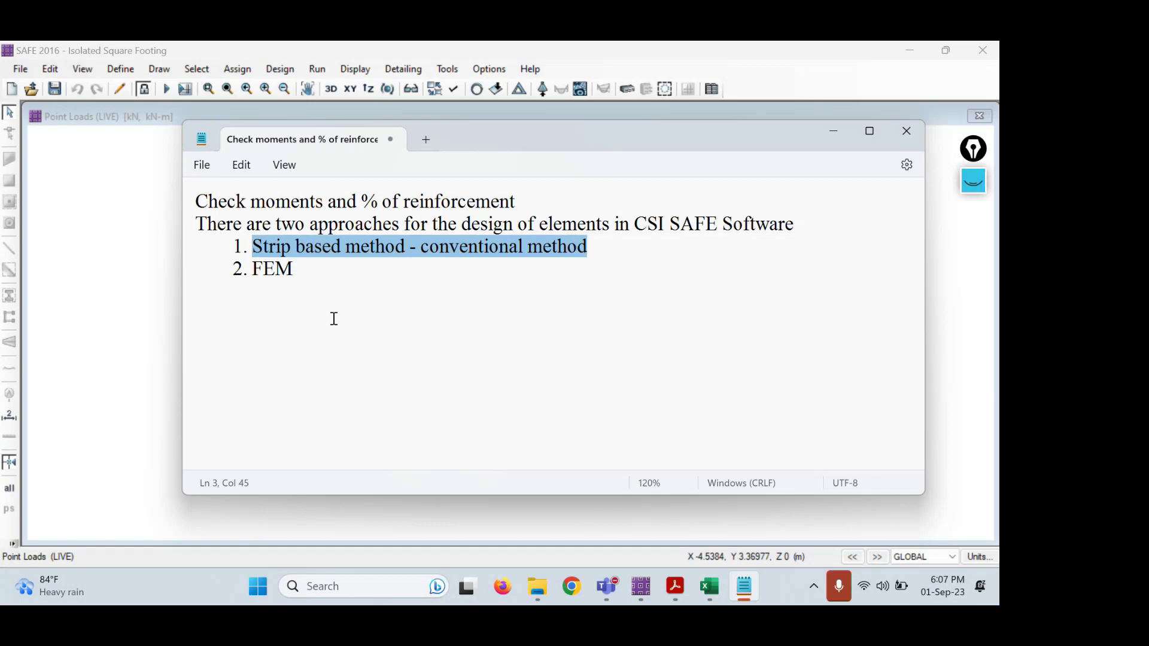
pyautogui.click(605, 247)
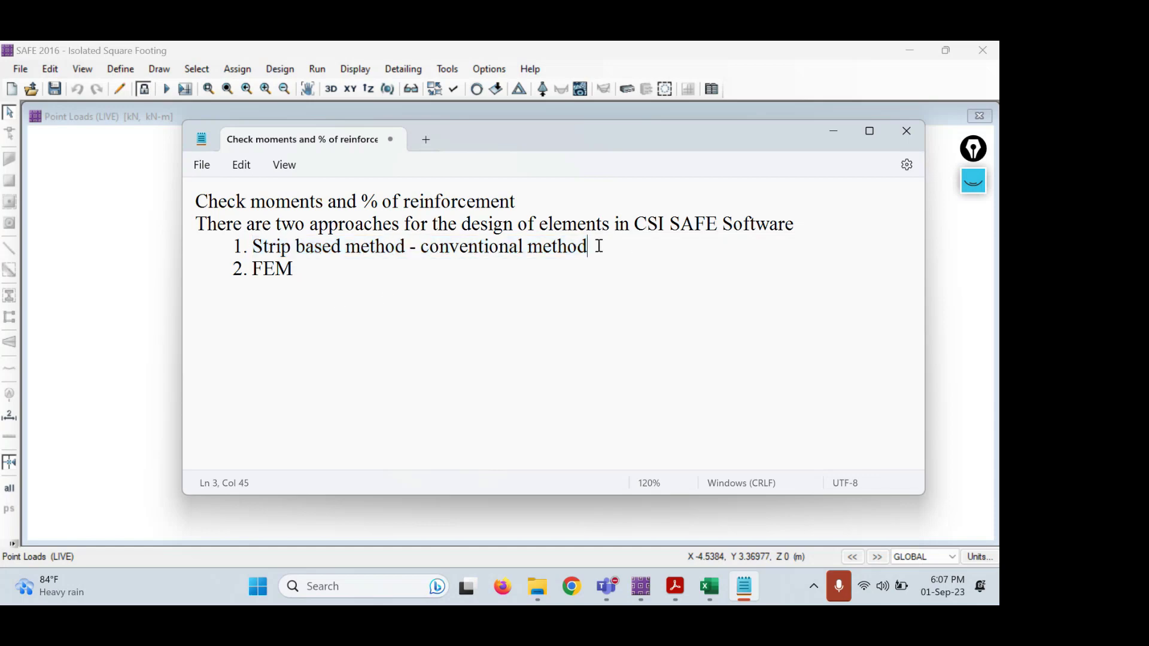
pyautogui.moveTo(598, 247); pyautogui.dragTo(259, 251)
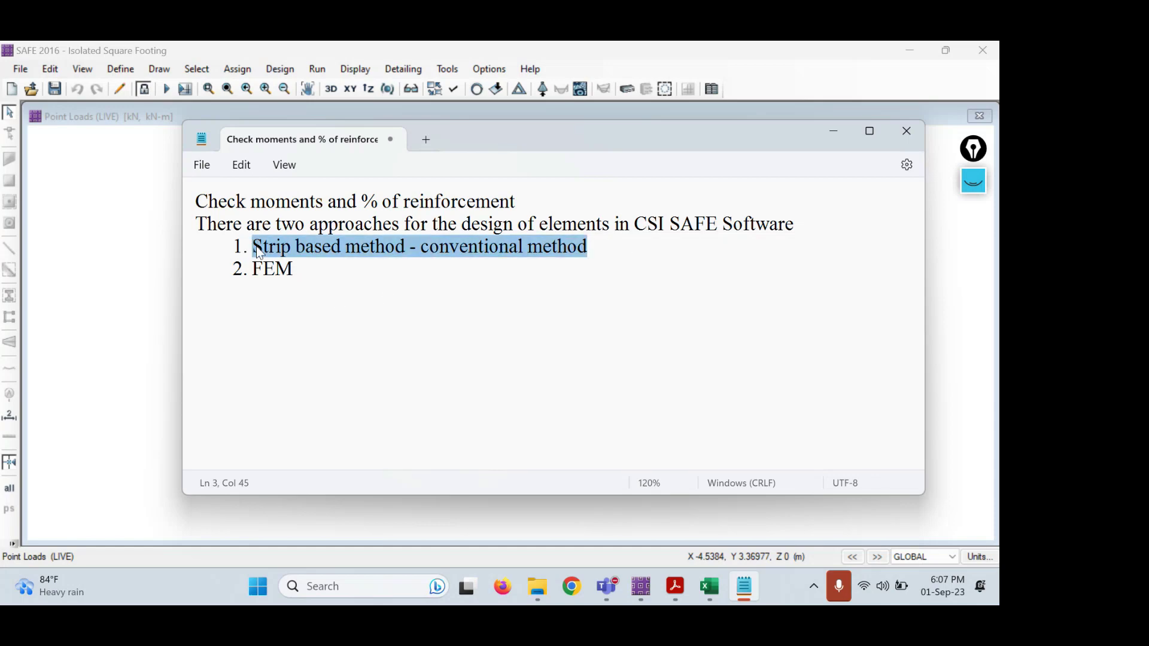
# - Switch back to SAFE and show the isolated footing enlarged in the XY plan view
pyautogui.click(833, 133)
pyautogui.click(348, 90)
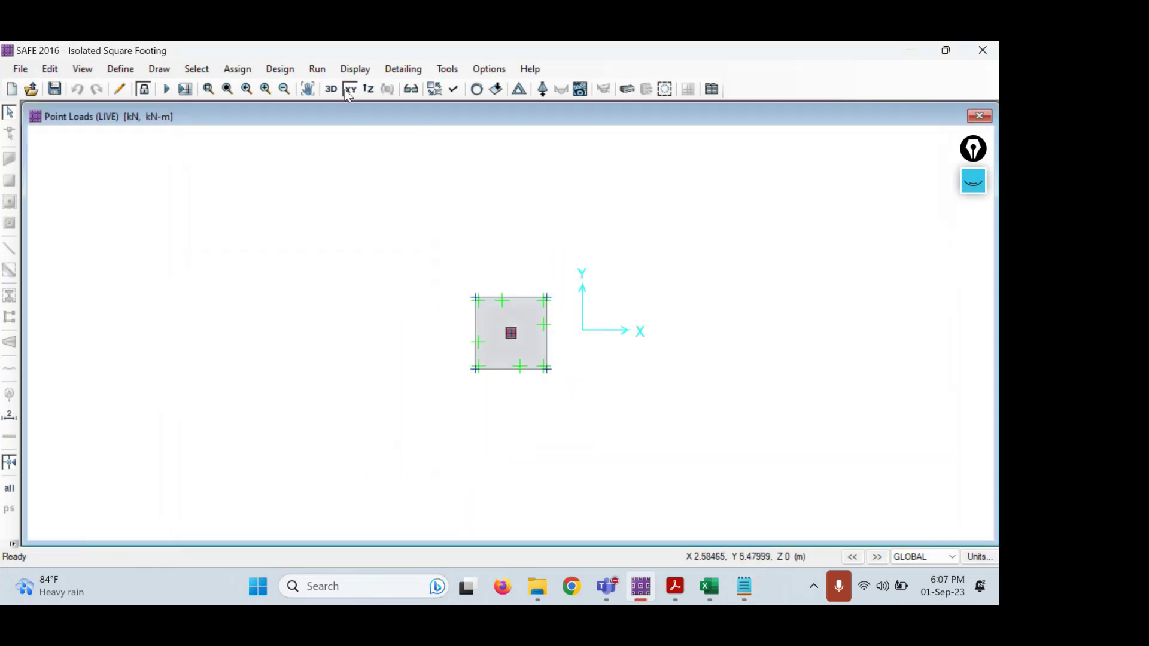
pyautogui.scroll(5, 622, 355)
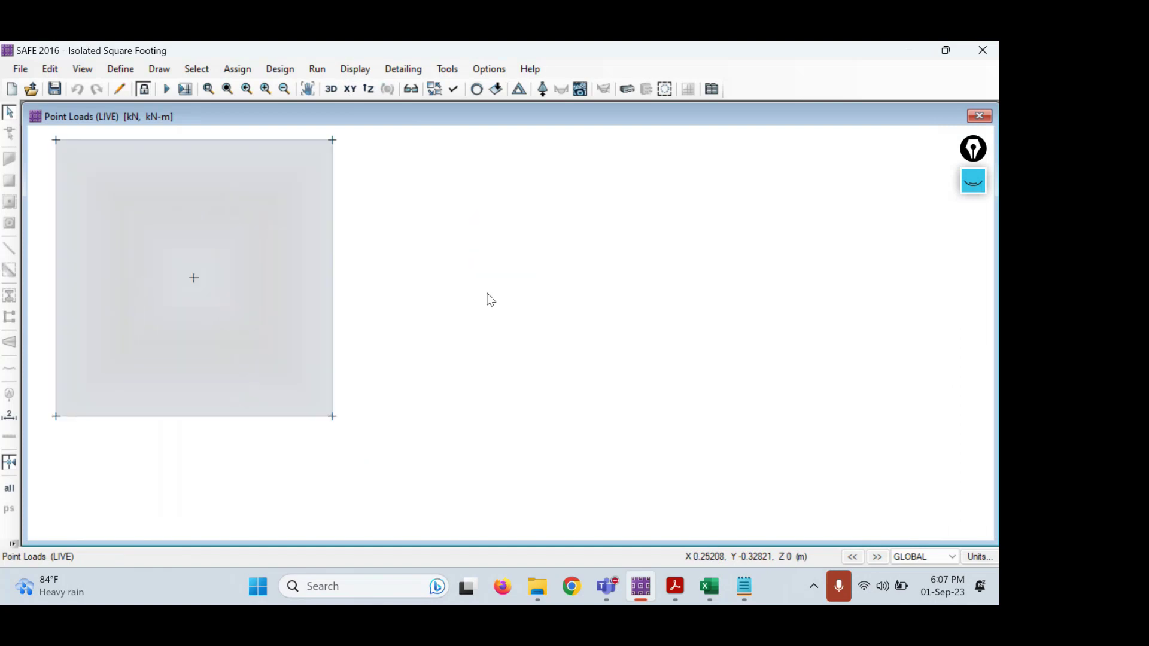
pyautogui.moveTo(409, 255); pyautogui.dragTo(426, 282, button='middle')
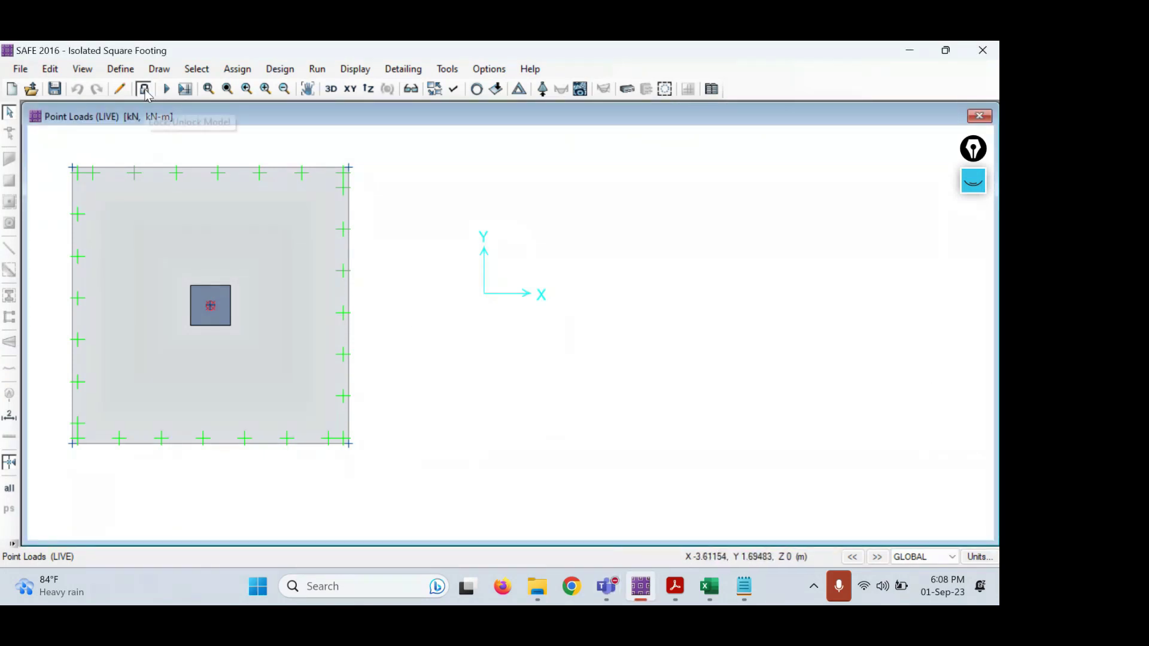
# - Circle the Lock/Unlock Model tool with the blue annotation pen, and set the pen colour to magenta
pyautogui.click(973, 181)
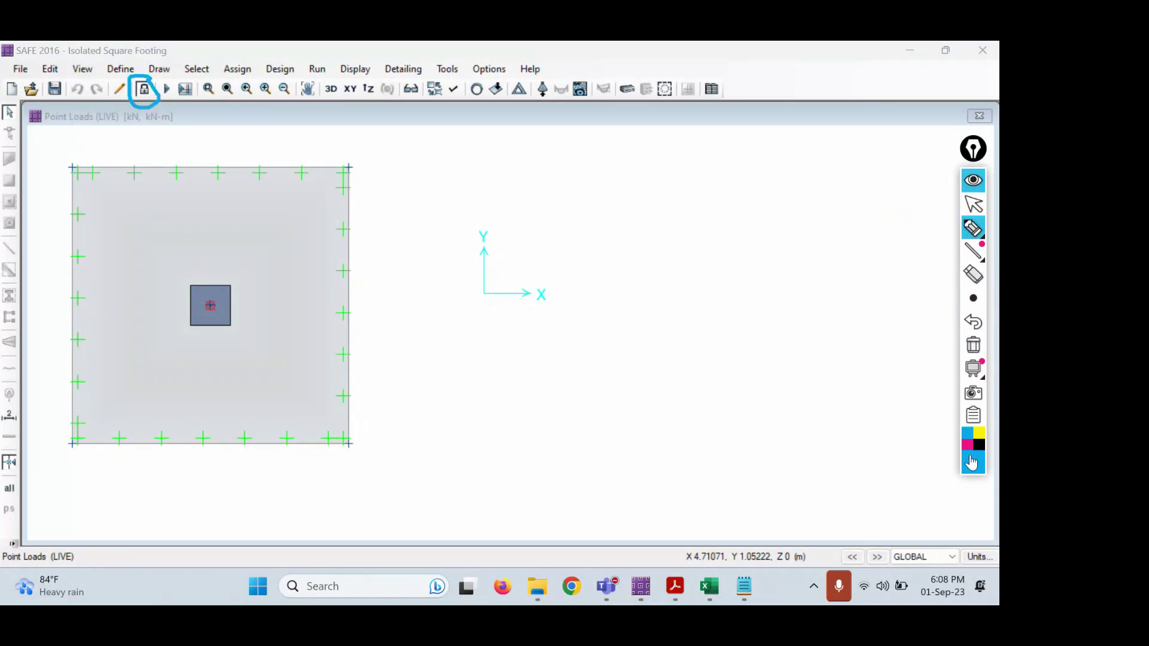
pyautogui.click(967, 445)
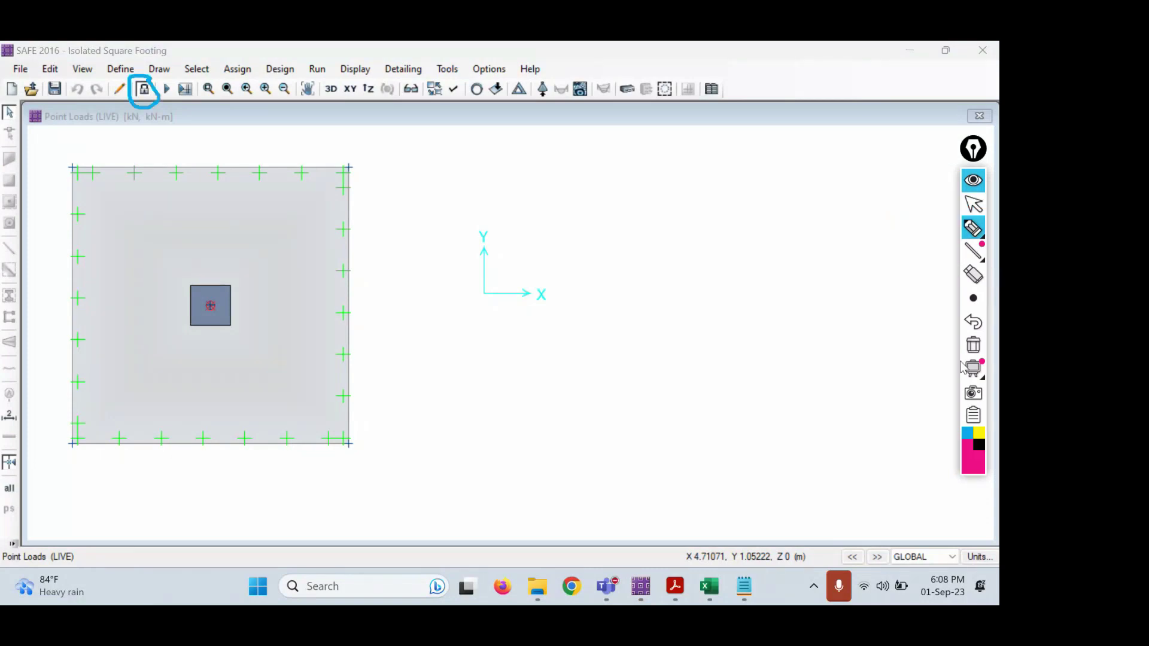
pyautogui.click(972, 208)
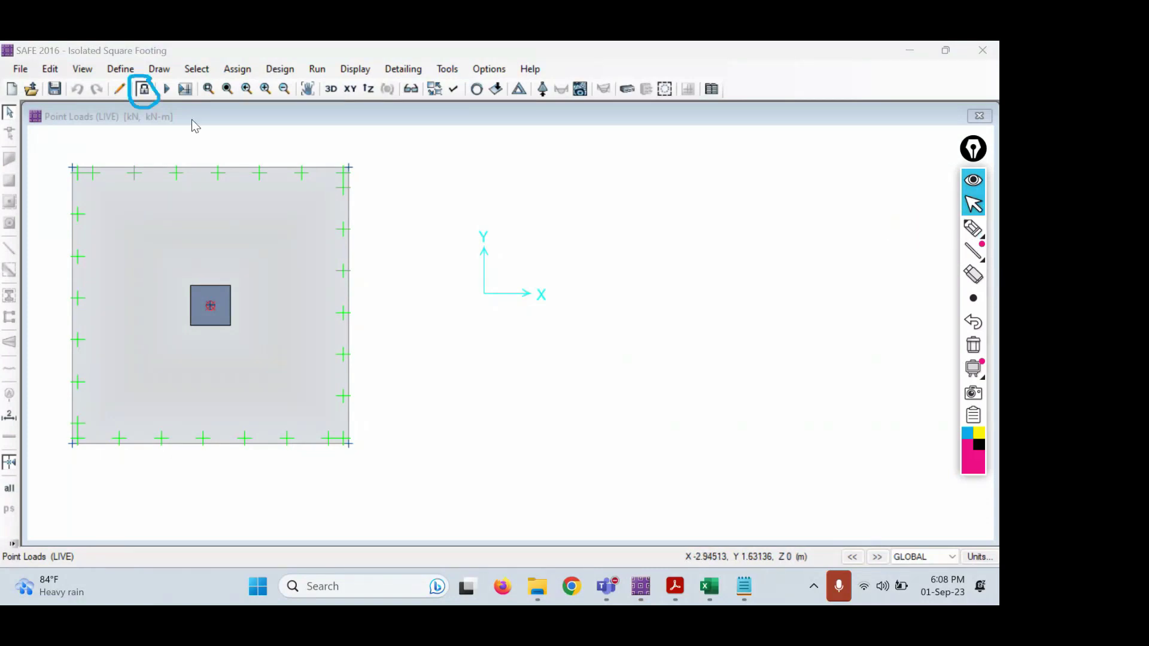
# - Unlock the footing model, accepting deletion of its analysis and design results
pyautogui.click(181, 50)
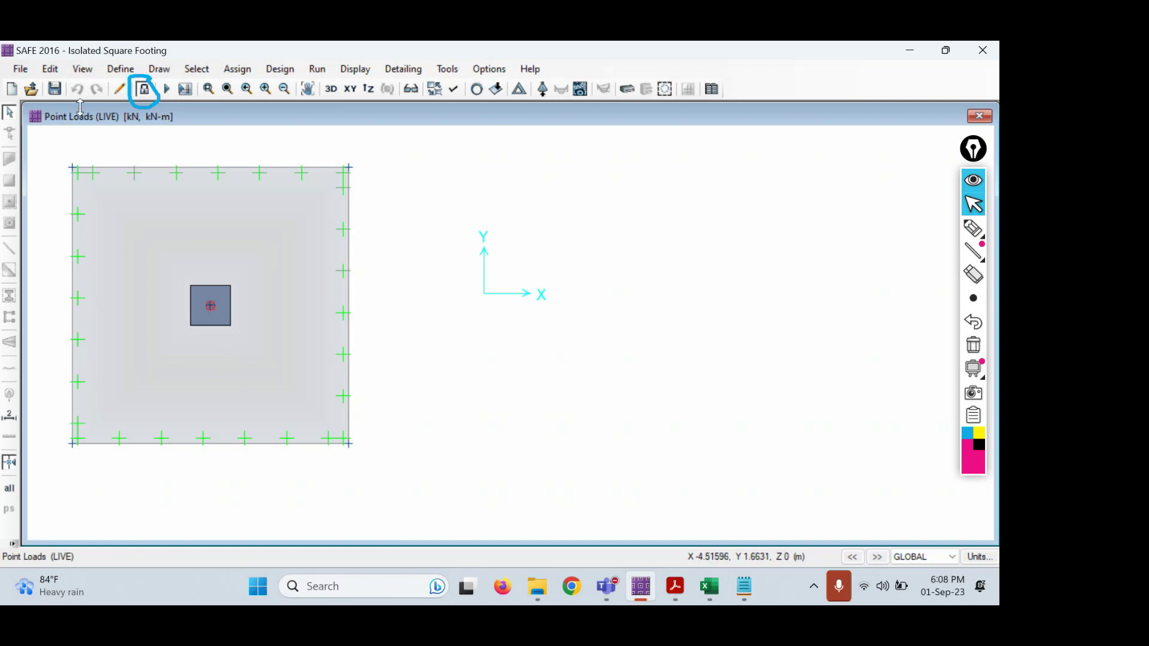
pyautogui.click(143, 91)
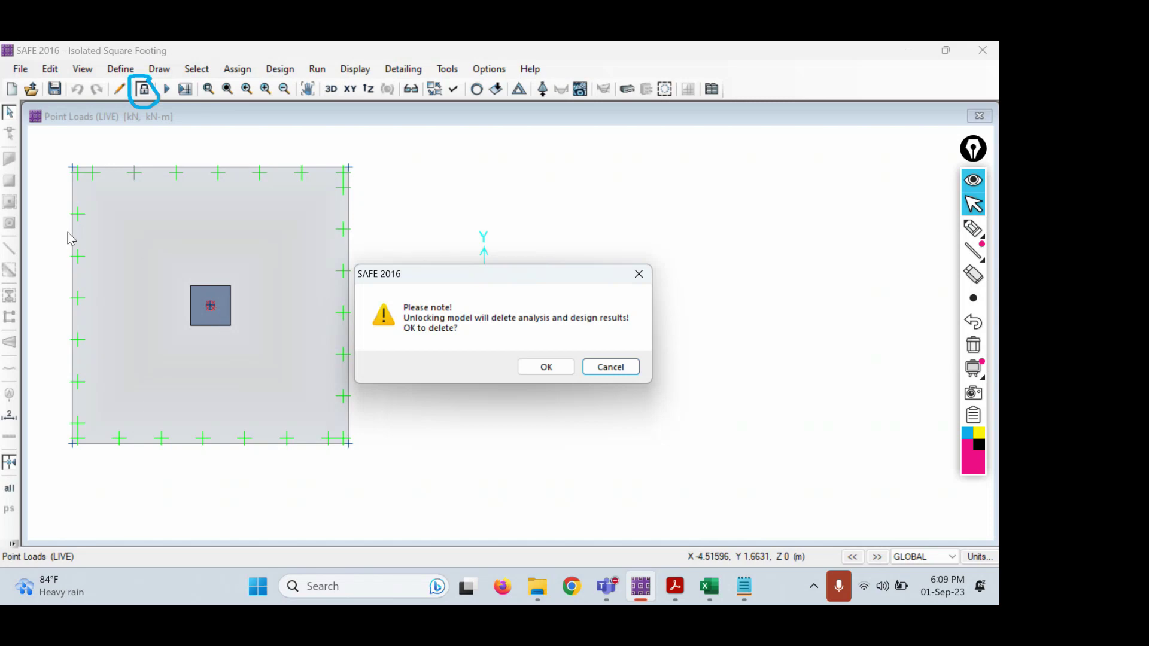
pyautogui.click(556, 367)
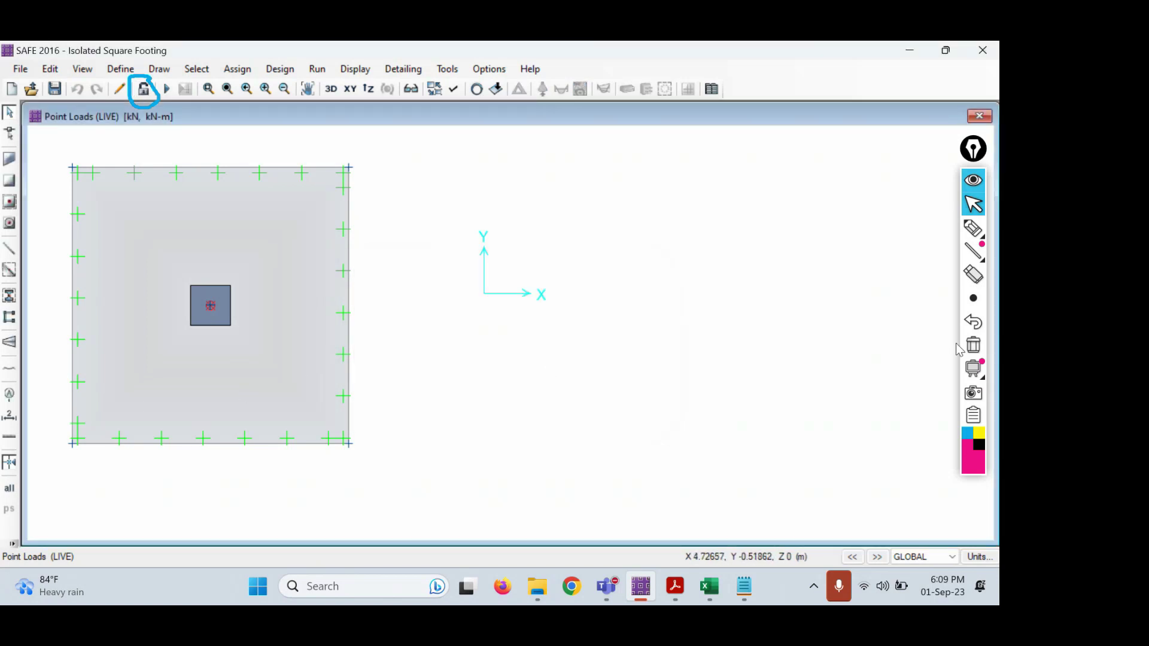
# - Clear the blue annotation and circle the Draw Design Strips tool with the magenta annotation pen
pyautogui.click(973, 345)
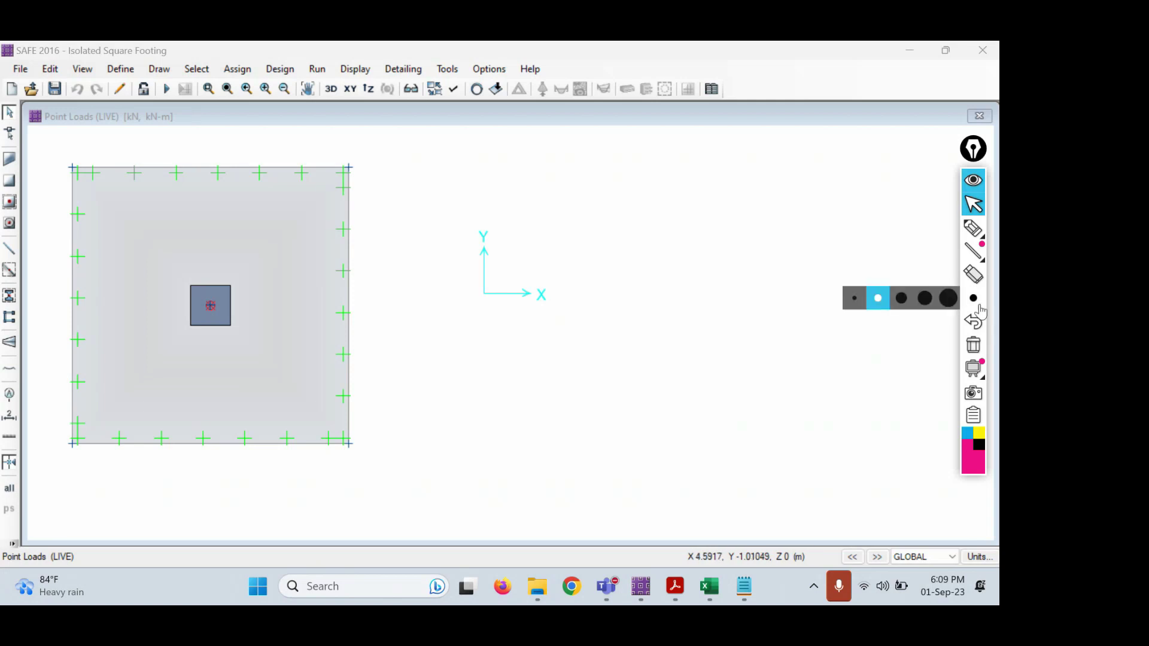
pyautogui.moveTo(975, 222)
pyautogui.moveTo(973, 157); pyautogui.dragTo(983, 156)
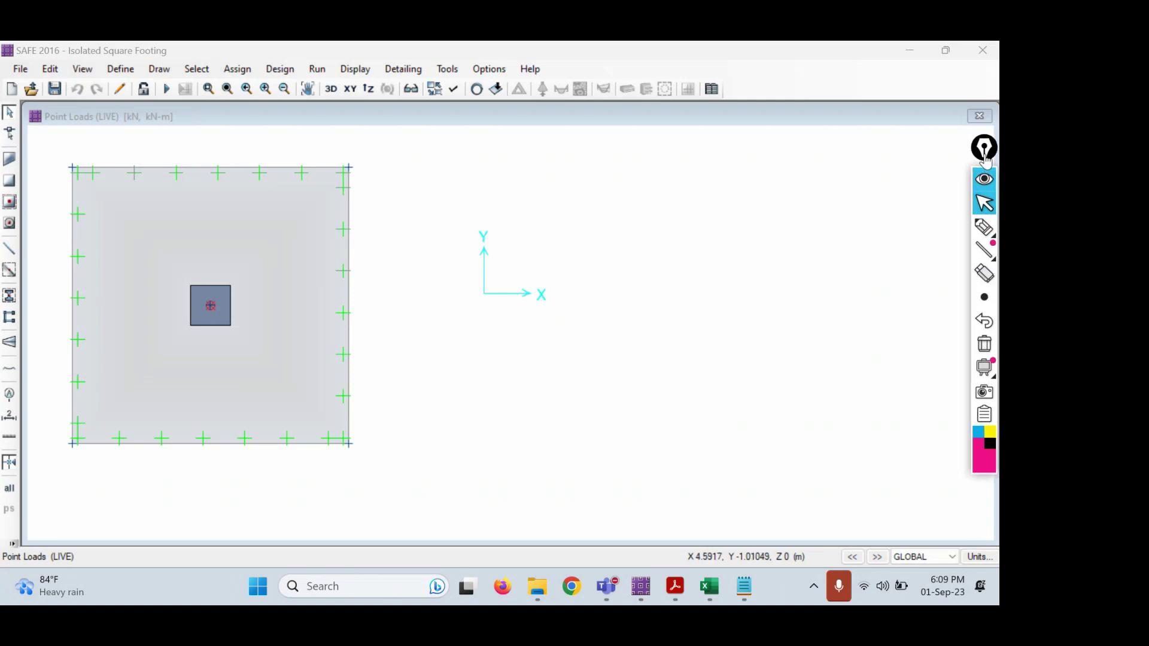
pyautogui.click(987, 230)
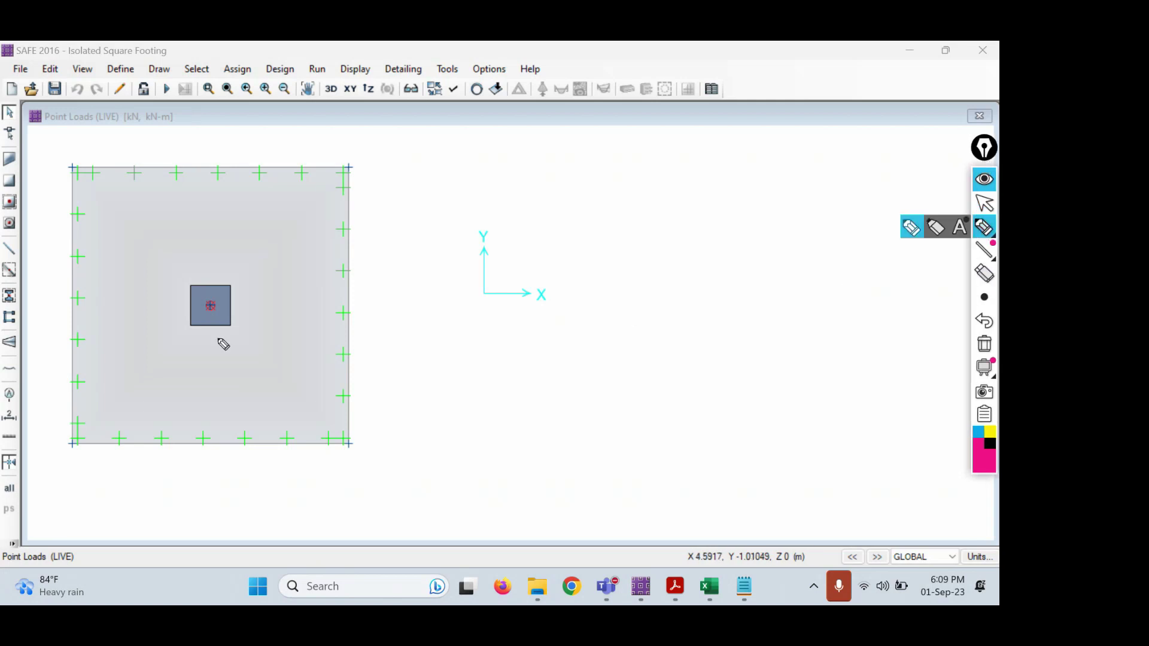
pyautogui.moveTo(28, 330)
pyautogui.mouseDown()
pyautogui.moveTo(3, 336)
pyautogui.moveTo(11, 363)
pyautogui.moveTo(36, 343)
pyautogui.moveTo(31, 334)
pyautogui.mouseUp()
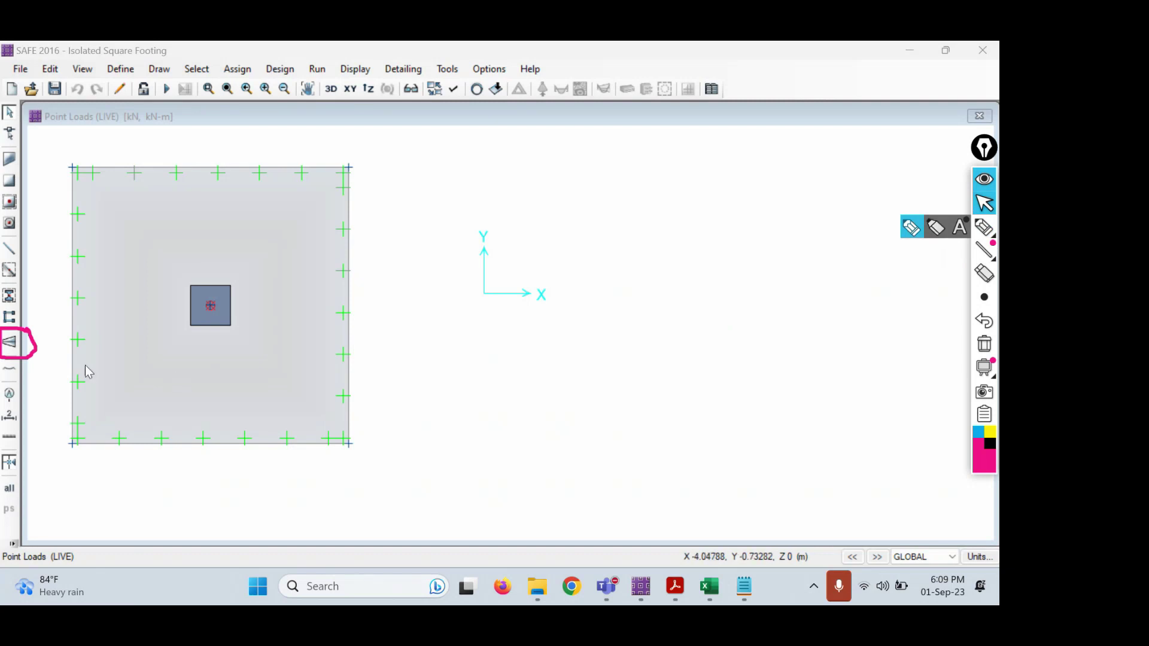
pyautogui.click(529, 418)
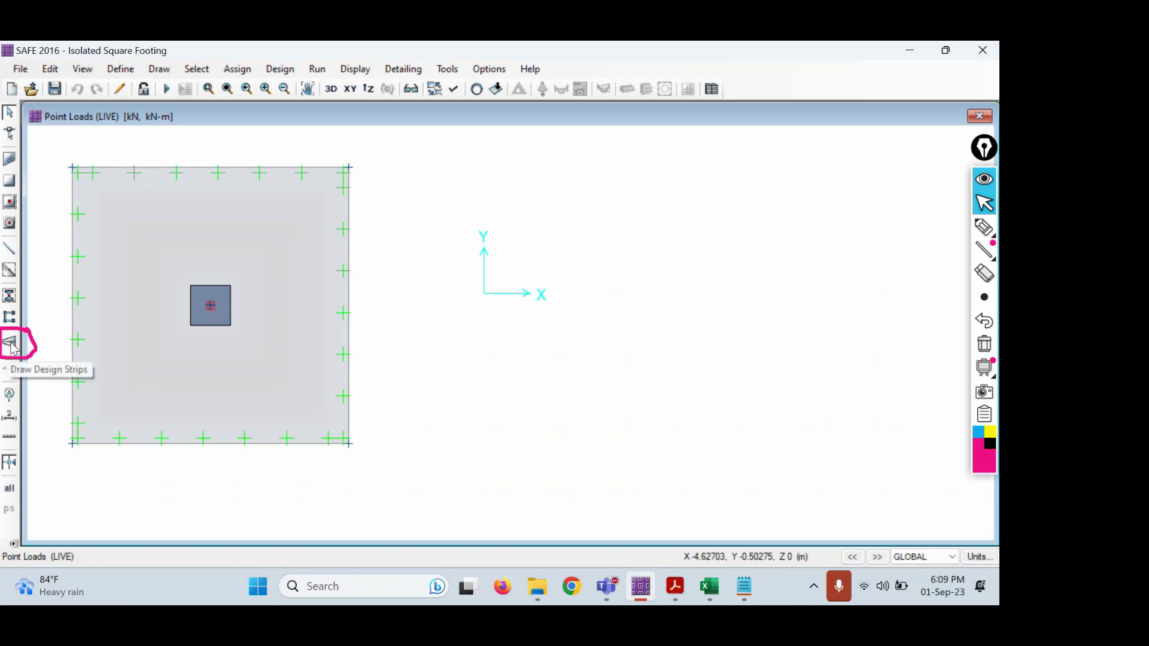
# - Start the Draw Design Strips command and place its properties window over the footing, leaving the empty drawing area free
pyautogui.click(159, 70)
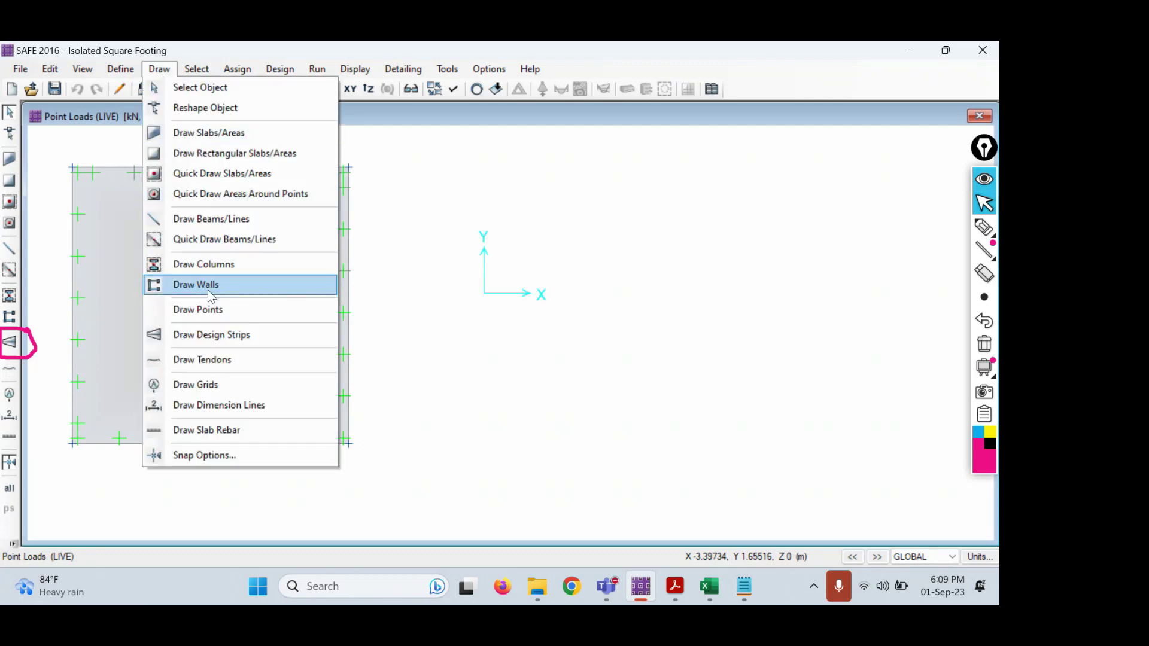
pyautogui.click(220, 335)
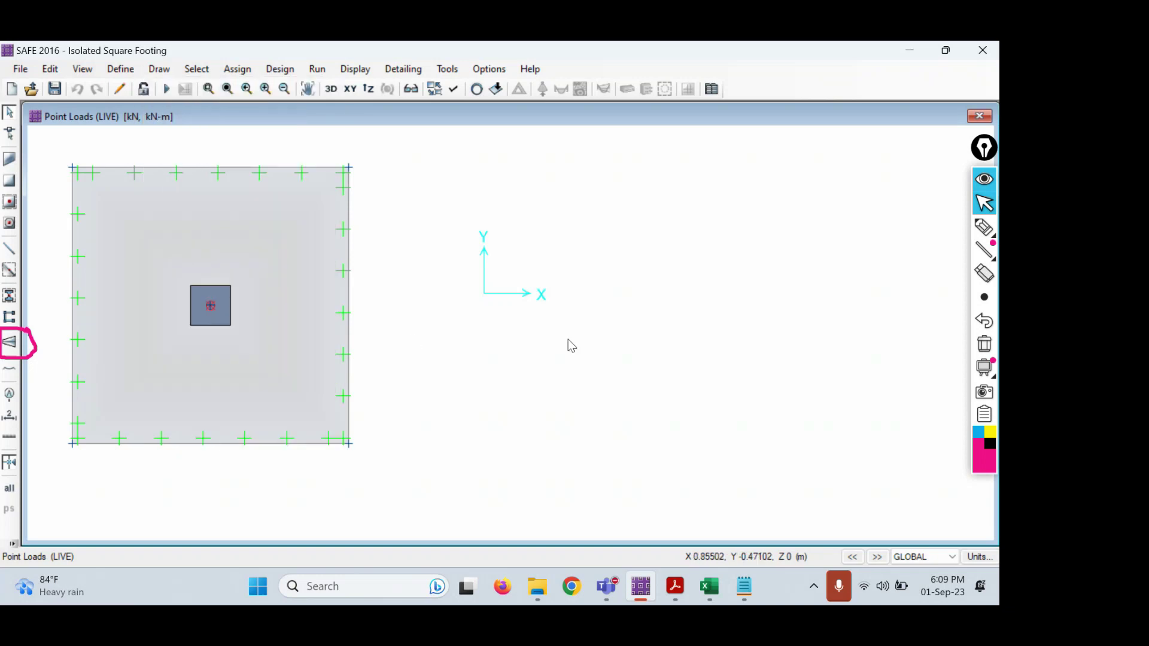
pyautogui.click(9, 343)
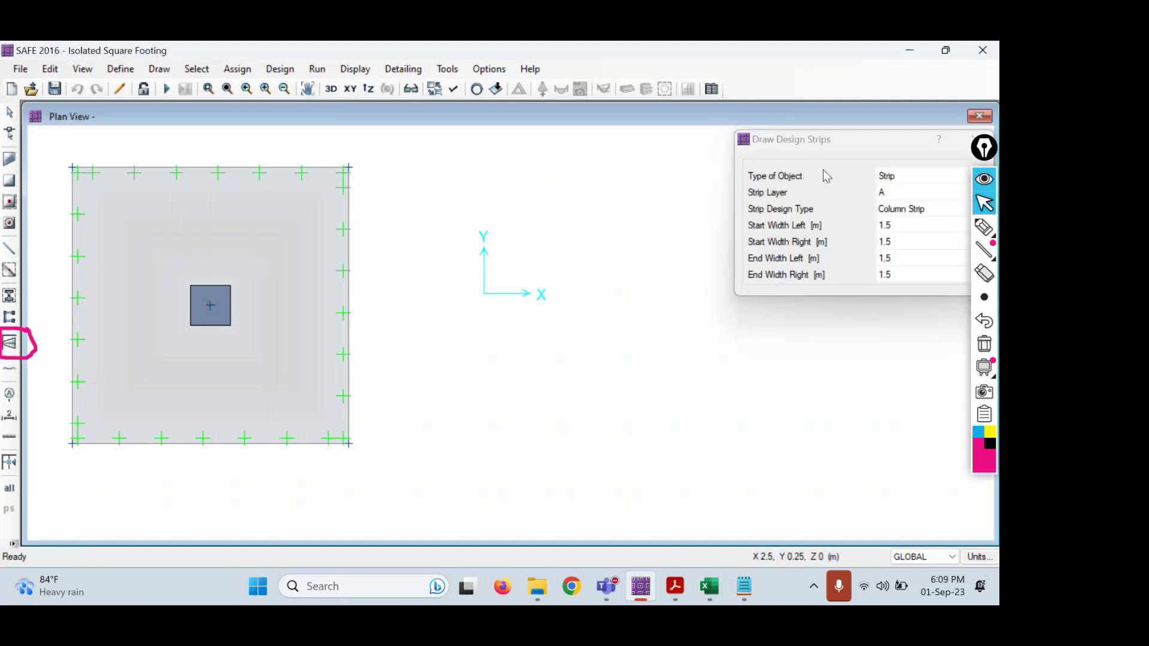
pyautogui.moveTo(815, 150)
pyautogui.mouseDown()
pyautogui.moveTo(469, 193)
pyautogui.moveTo(484, 196)
pyautogui.mouseUp()
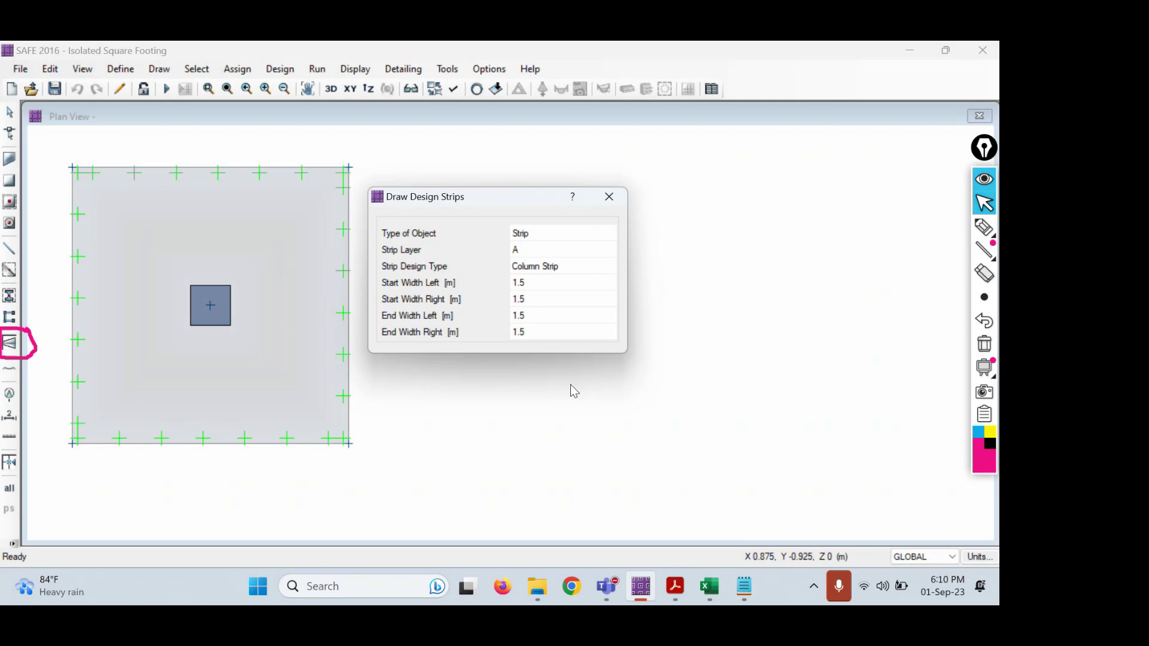
pyautogui.moveTo(510, 206); pyautogui.dragTo(224, 227)
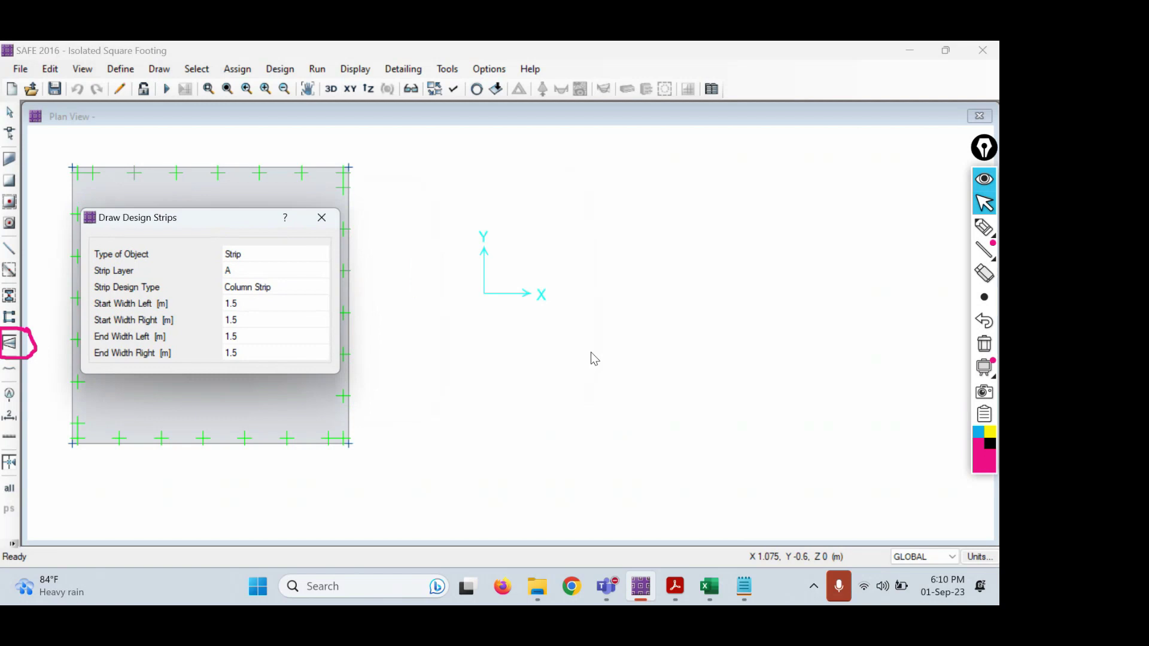
# - Sketch a column standing on a footing block in magenta with the annotation pen, in the empty area beside the plan
pyautogui.click(982, 226)
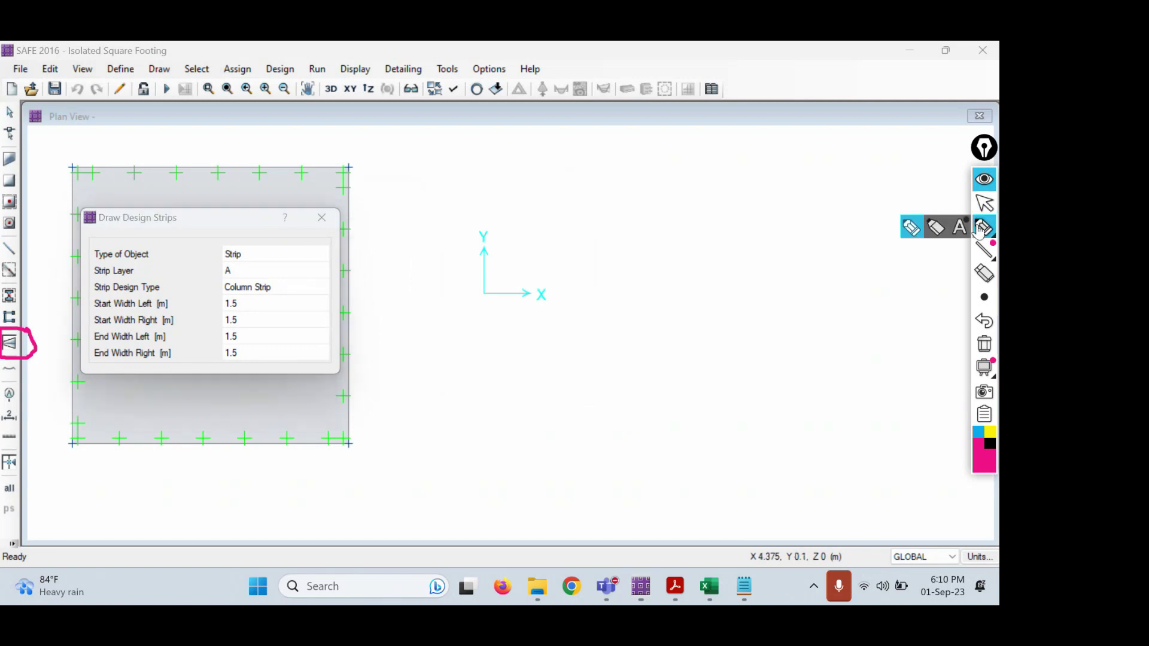
pyautogui.moveTo(658, 153)
pyautogui.mouseDown()
pyautogui.moveTo(660, 239)
pyautogui.moveTo(527, 259)
pyautogui.mouseUp()
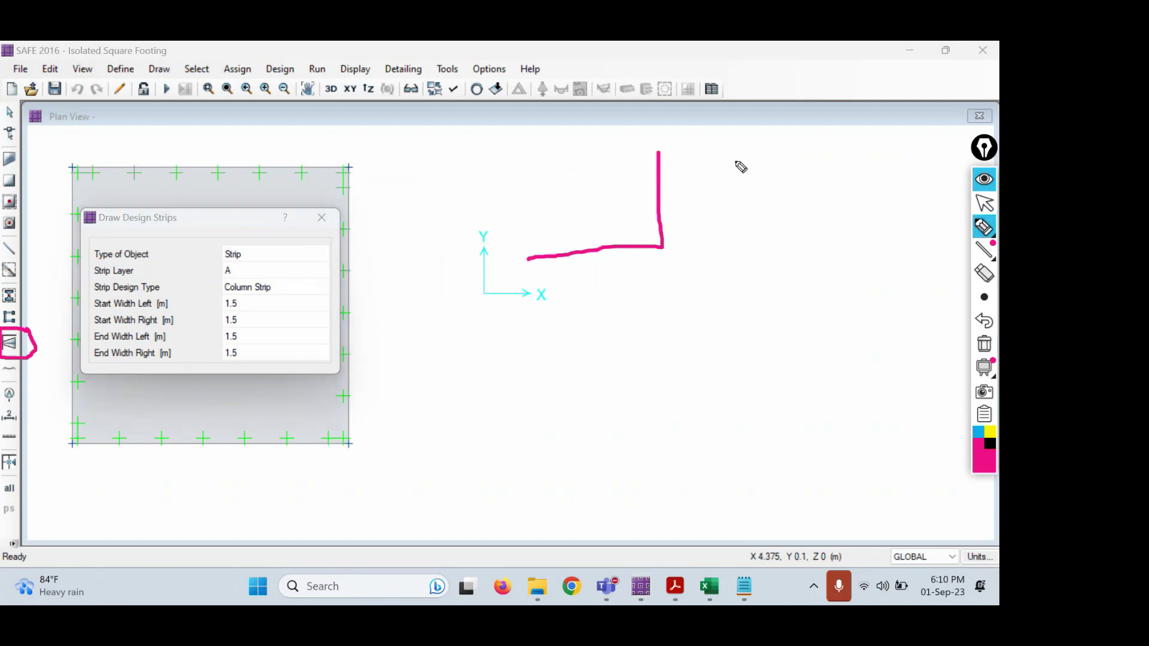
pyautogui.moveTo(716, 151)
pyautogui.mouseDown()
pyautogui.moveTo(720, 199)
pyautogui.moveTo(800, 230)
pyautogui.moveTo(863, 227)
pyautogui.mouseUp()
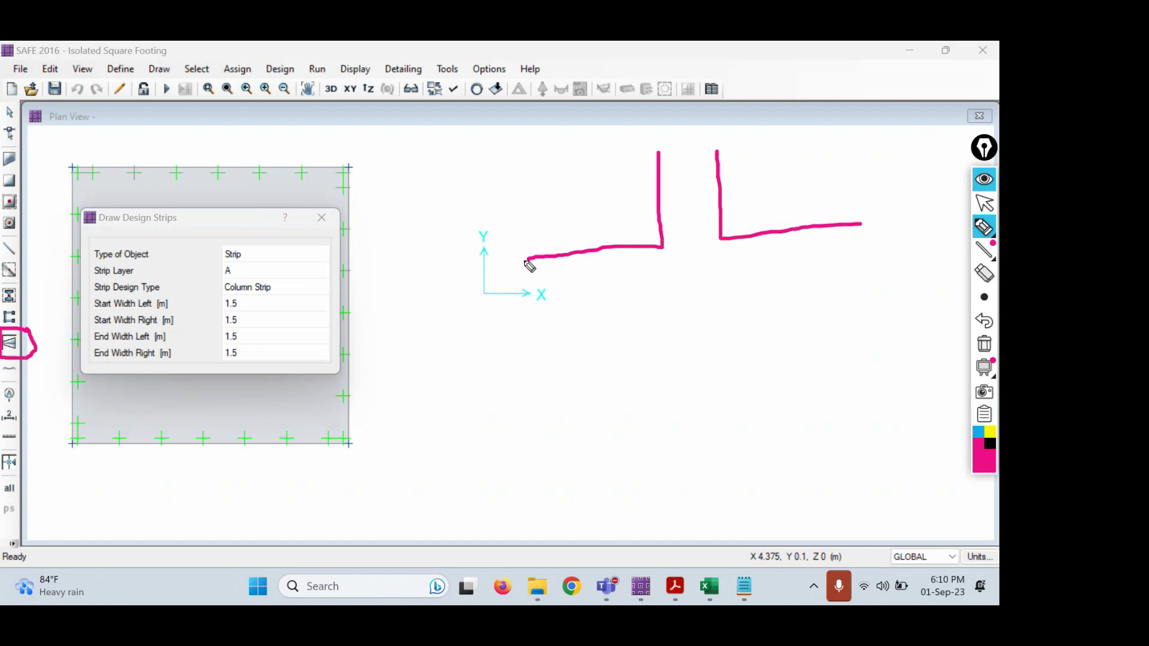
pyautogui.moveTo(528, 258)
pyautogui.mouseDown()
pyautogui.moveTo(539, 295)
pyautogui.moveTo(799, 379)
pyautogui.moveTo(898, 263)
pyautogui.moveTo(863, 225)
pyautogui.mouseUp()
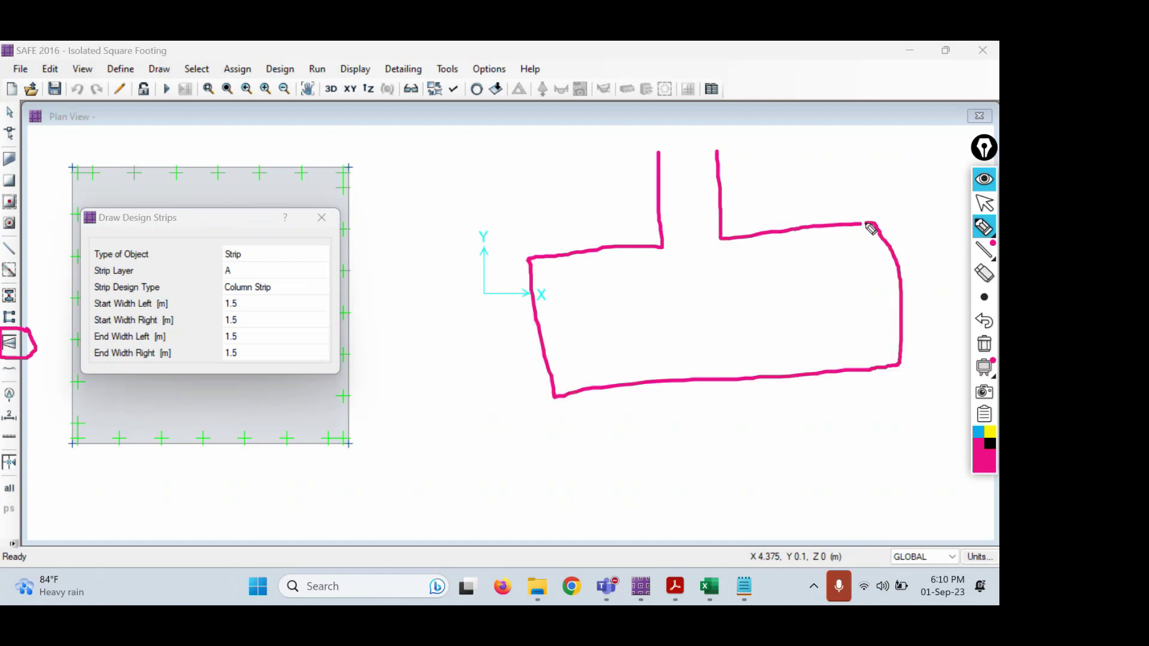
# - Draw two black lines spreading from the column faces to the footing base and hatch the area between them
pyautogui.click(991, 444)
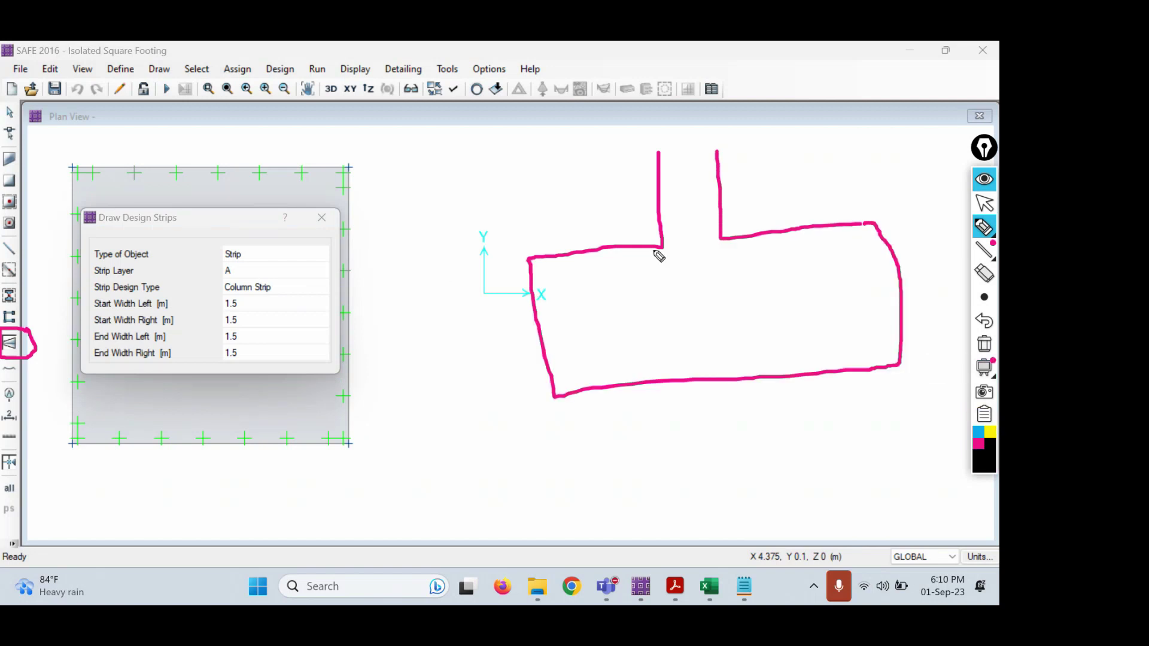
pyautogui.moveTo(659, 249); pyautogui.dragTo(603, 379)
pyautogui.moveTo(720, 242); pyautogui.dragTo(818, 366)
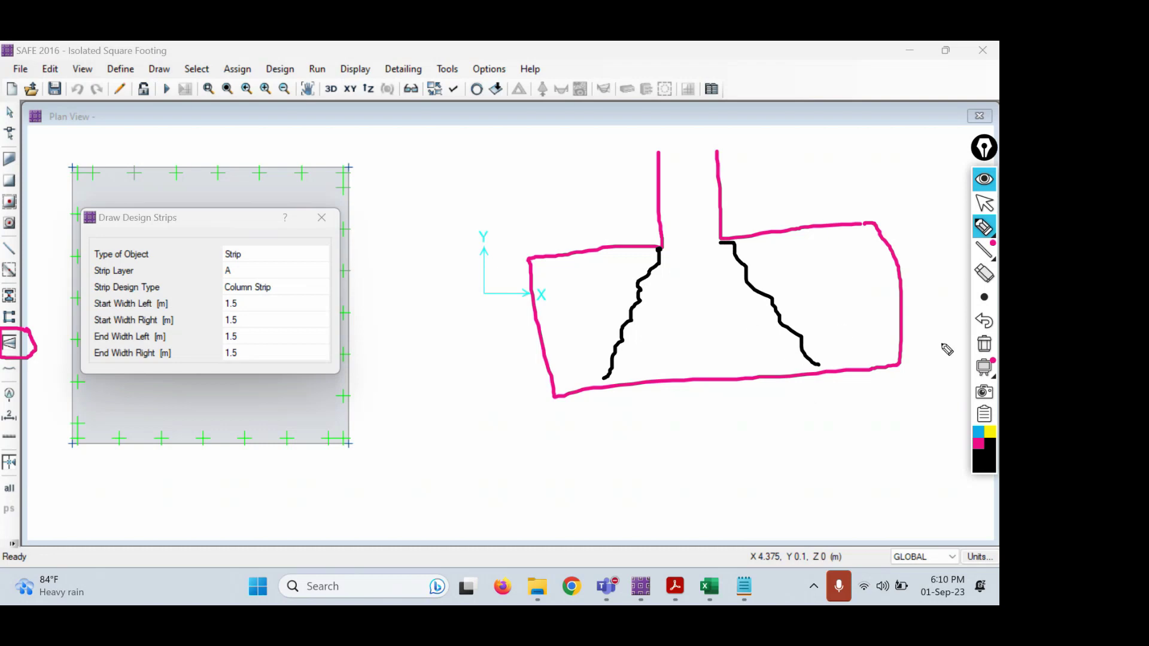
pyautogui.moveTo(651, 275); pyautogui.dragTo(718, 253)
pyautogui.moveTo(659, 294); pyautogui.dragTo(741, 266)
pyautogui.moveTo(652, 320); pyautogui.dragTo(760, 284)
pyautogui.moveTo(662, 357); pyautogui.dragTo(821, 291)
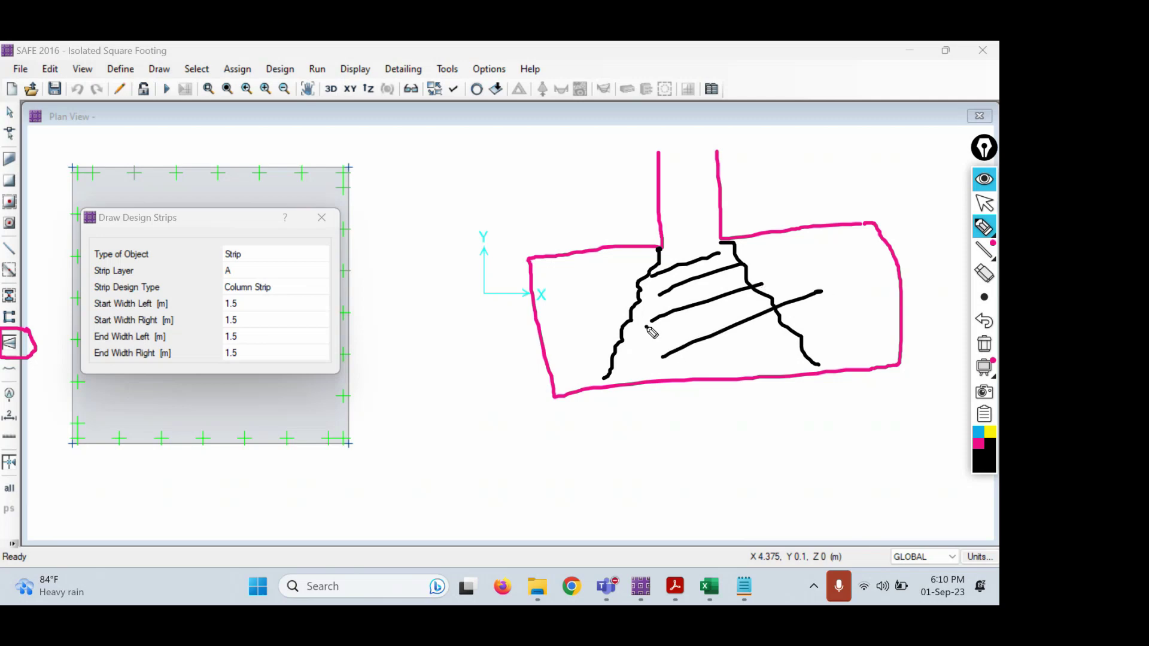
pyautogui.moveTo(645, 326); pyautogui.dragTo(777, 293)
pyautogui.moveTo(708, 360); pyautogui.dragTo(777, 337)
pyautogui.moveTo(617, 358); pyautogui.dragTo(703, 328)
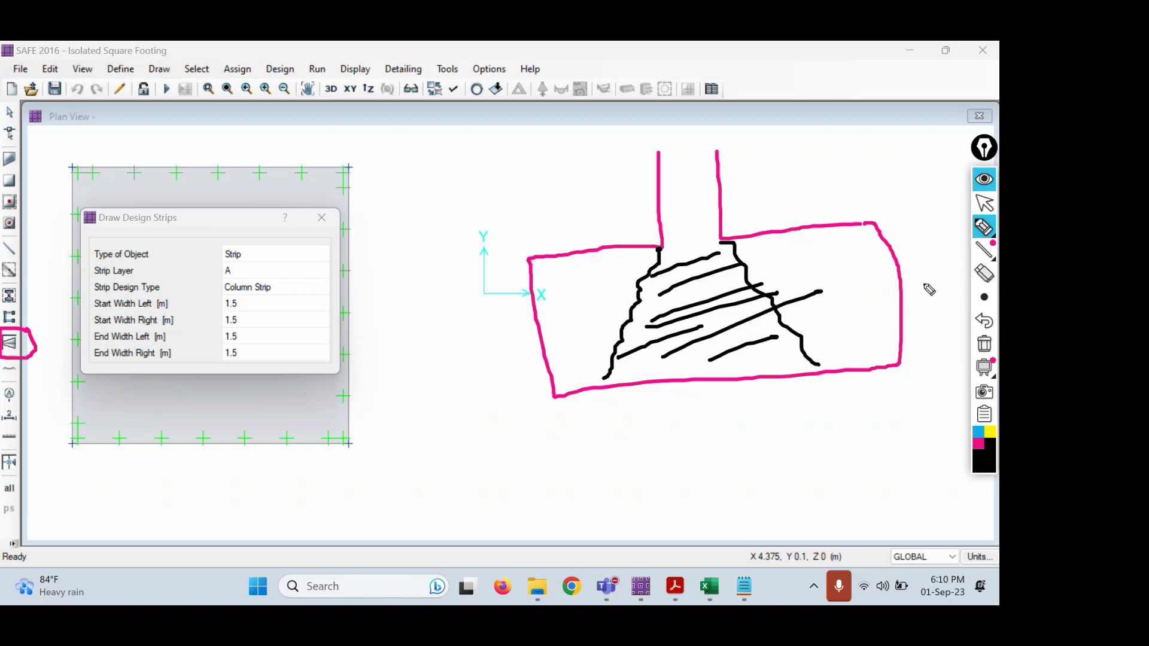
# - Outline and tick the footing portions on both sides of the hatched zone in magenta, and loop around the whole sketch
pyautogui.click(978, 445)
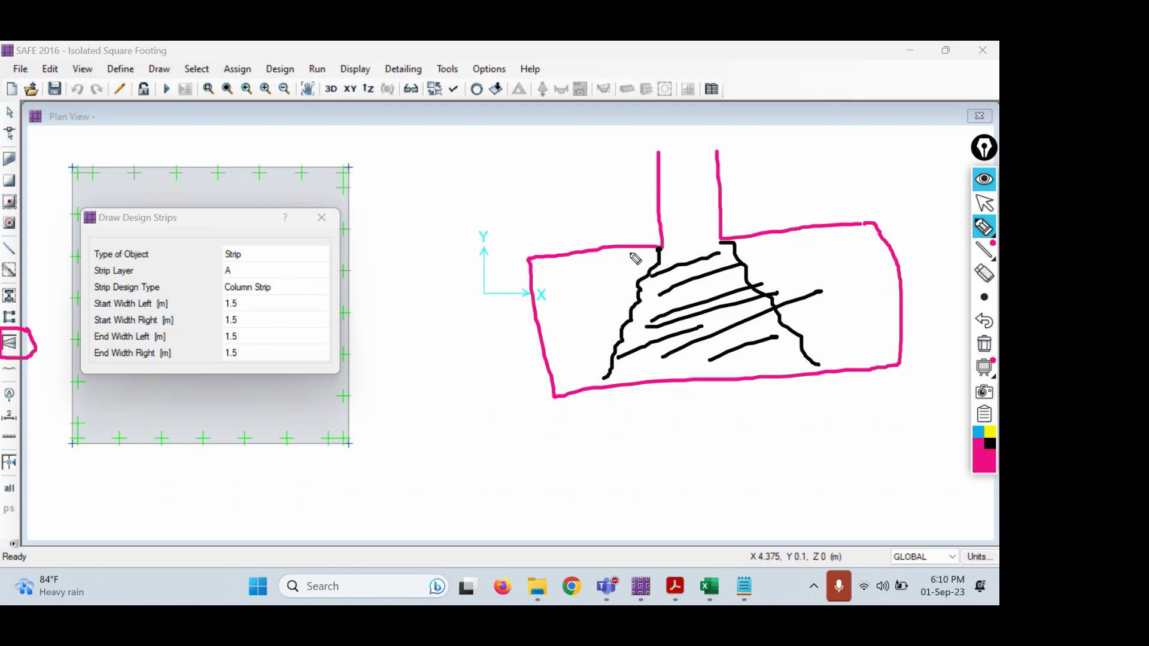
pyautogui.moveTo(637, 251)
pyautogui.mouseDown()
pyautogui.moveTo(541, 258)
pyautogui.moveTo(556, 392)
pyautogui.moveTo(585, 392)
pyautogui.moveTo(659, 246)
pyautogui.mouseUp()
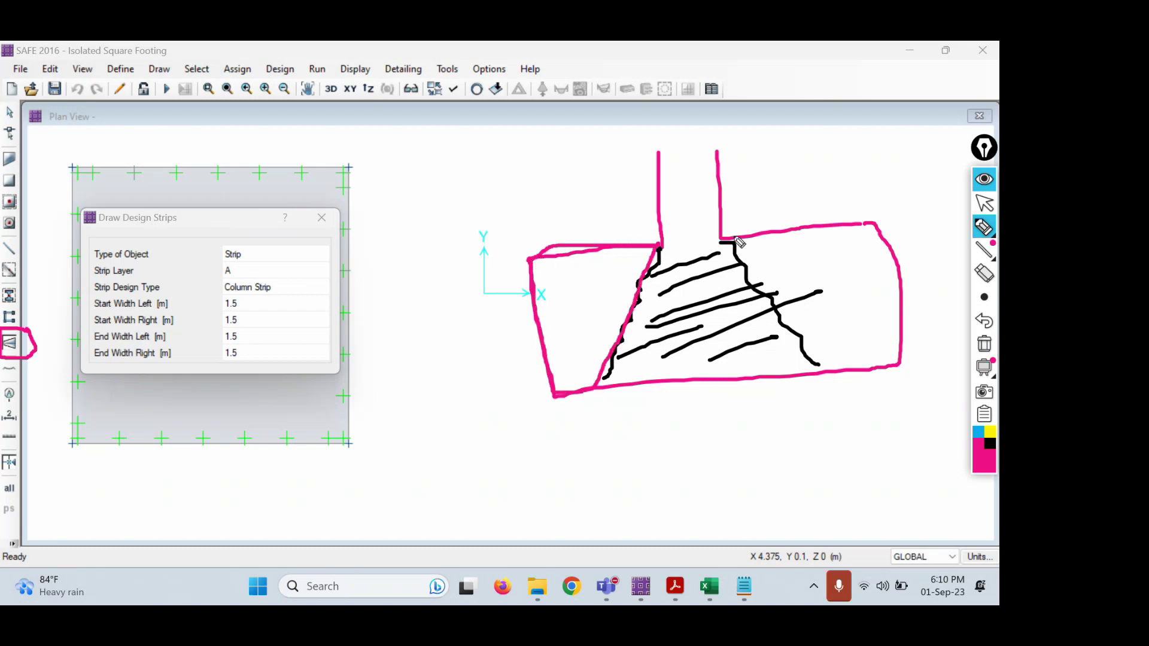
pyautogui.moveTo(732, 239)
pyautogui.mouseDown()
pyautogui.moveTo(818, 367)
pyautogui.moveTo(899, 365)
pyautogui.mouseUp()
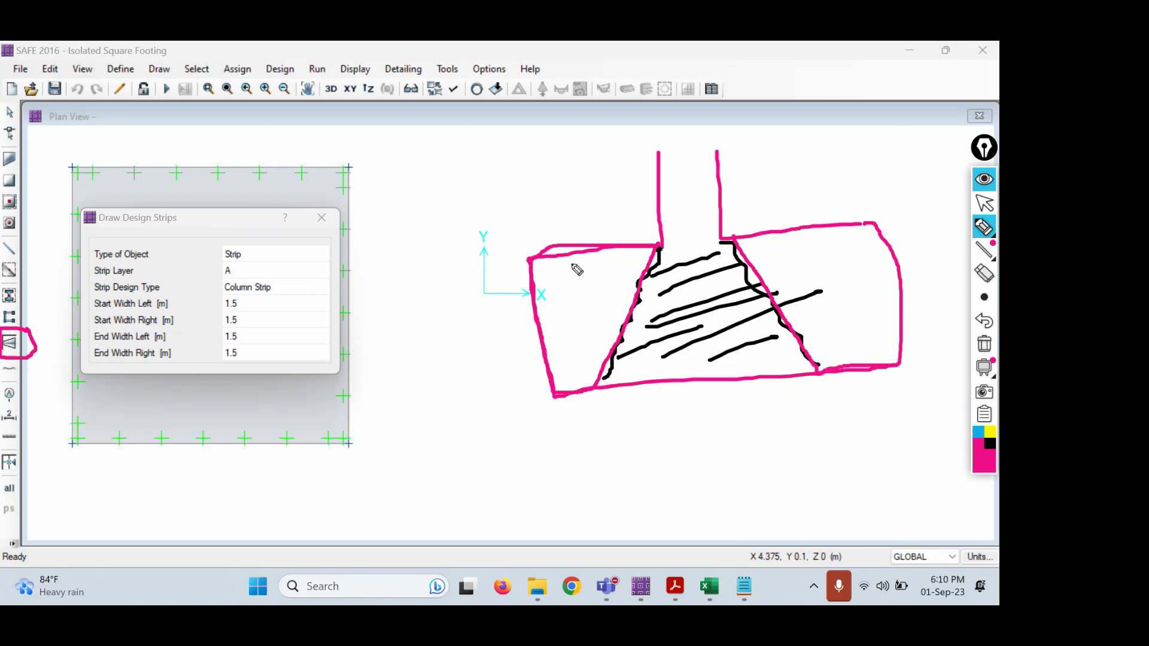
pyautogui.moveTo(562, 291); pyautogui.dragTo(603, 263)
pyautogui.moveTo(823, 272); pyautogui.dragTo(877, 252)
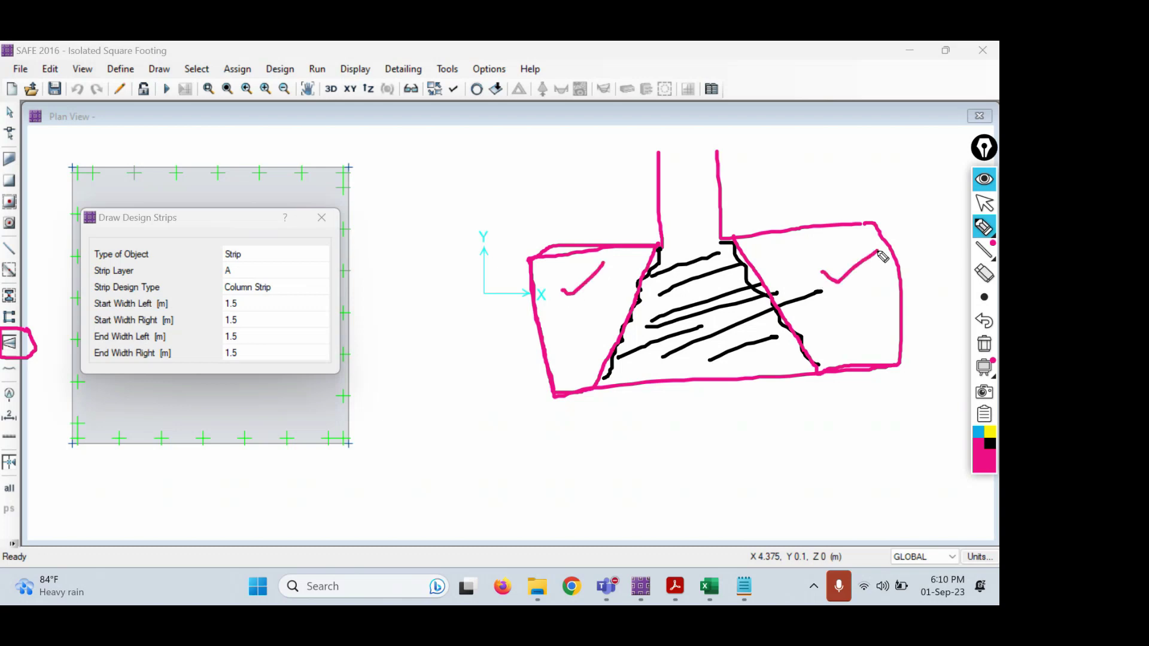
pyautogui.moveTo(742, 136)
pyautogui.mouseDown()
pyautogui.moveTo(622, 203)
pyautogui.moveTo(589, 411)
pyautogui.moveTo(839, 199)
pyautogui.moveTo(693, 145)
pyautogui.mouseUp()
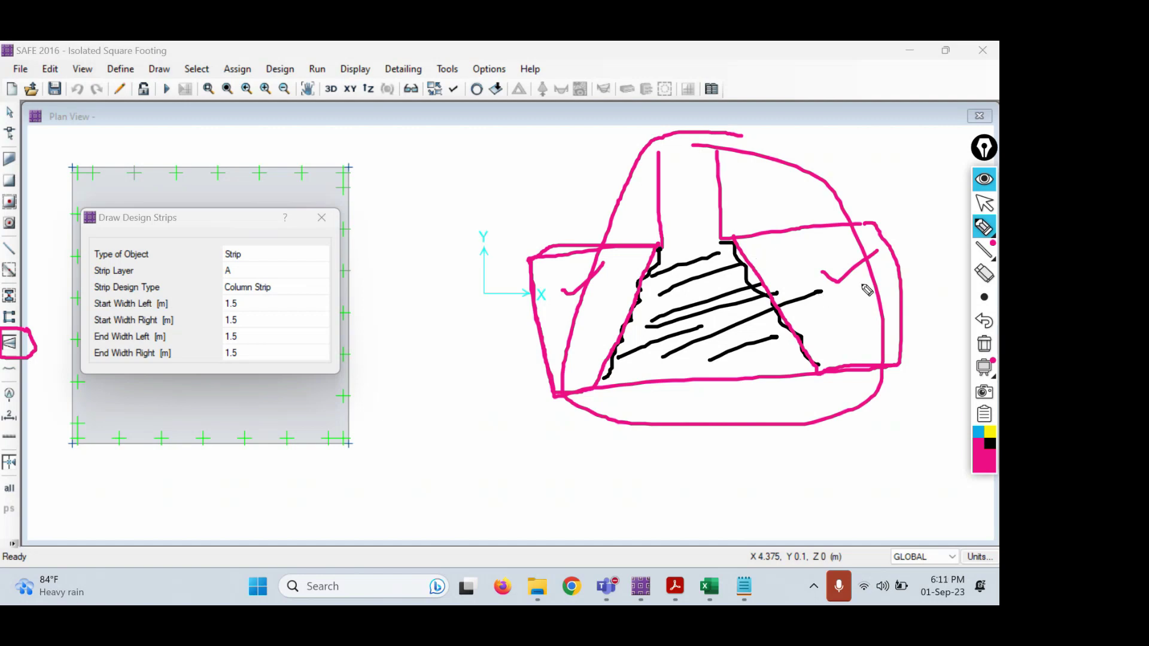
# - Erase the magenta loop around the column and footing sketch, and clear all remaining annotations
pyautogui.click(984, 273)
pyautogui.moveTo(811, 184); pyautogui.dragTo(815, 180)
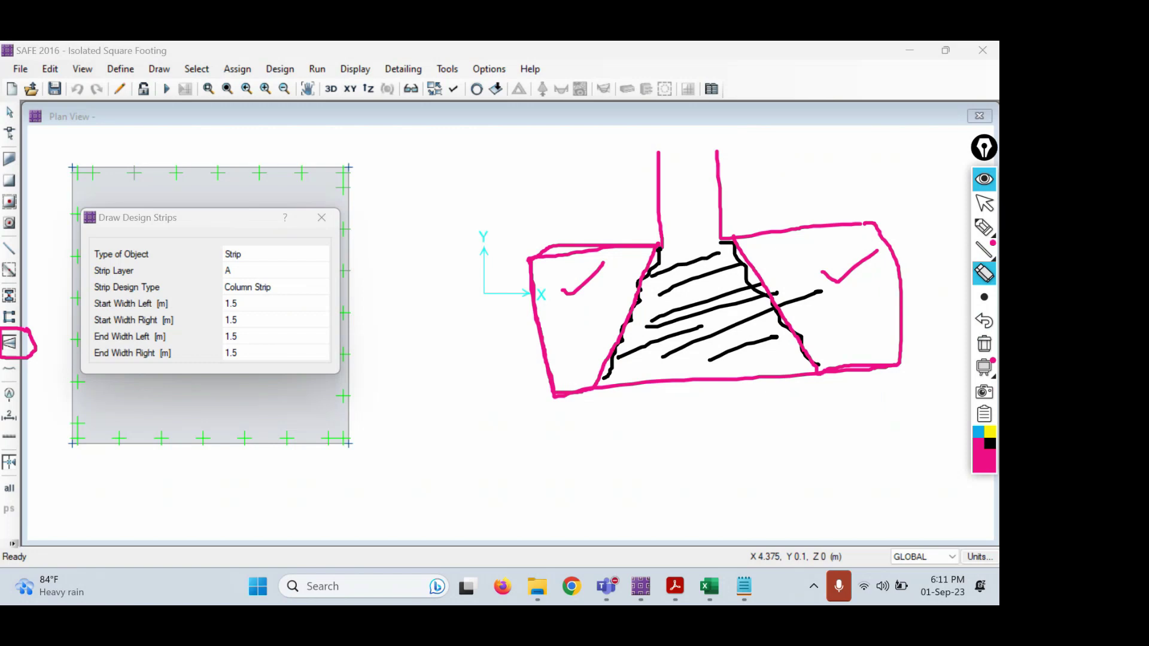
pyautogui.moveTo(986, 234)
pyautogui.click(984, 344)
# - Sketch the footing in plan as a large magenta rectangle with a small column square in its middle
pyautogui.click(984, 226)
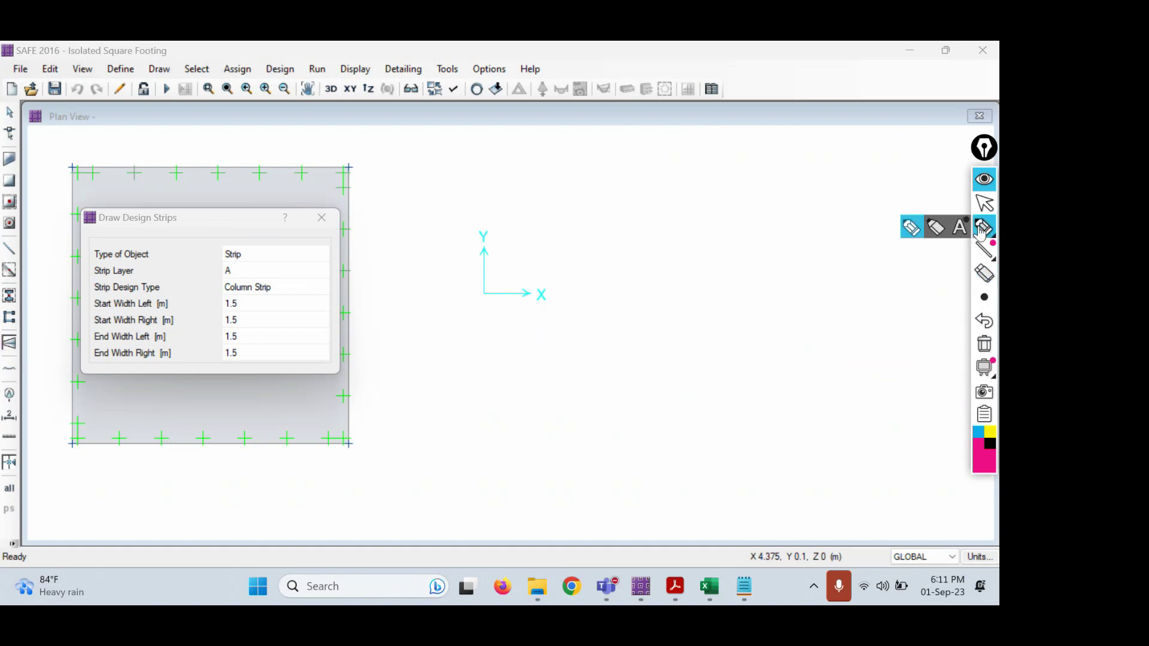
pyautogui.moveTo(459, 193)
pyautogui.mouseDown()
pyautogui.moveTo(478, 443)
pyautogui.moveTo(860, 422)
pyautogui.mouseUp()
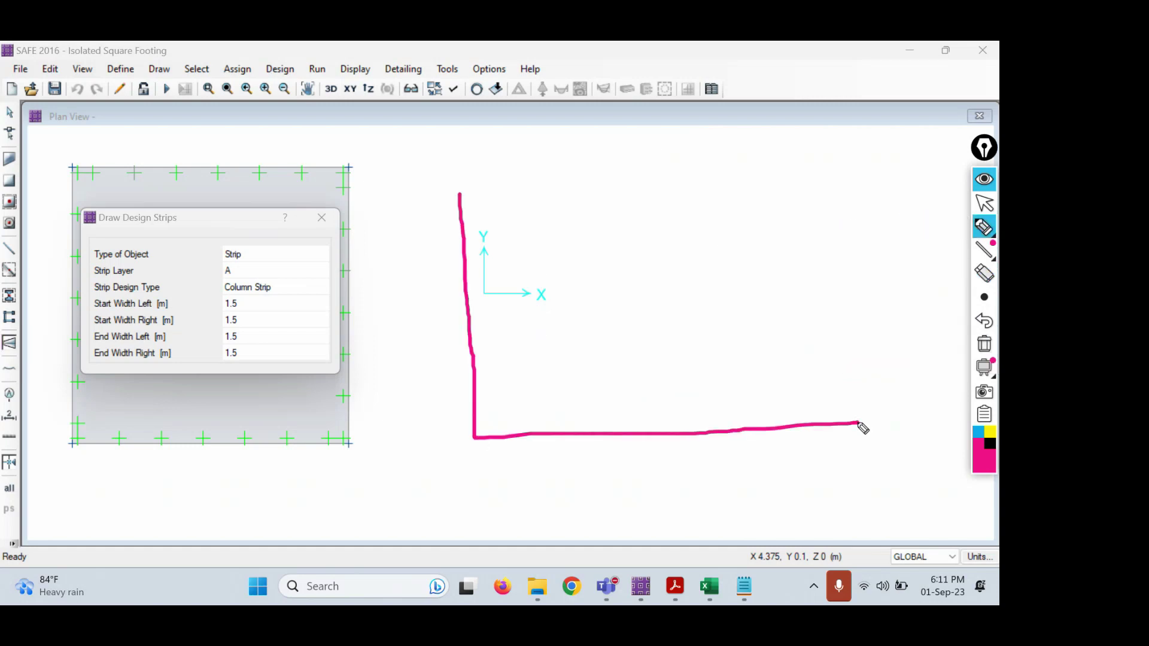
pyautogui.moveTo(459, 193)
pyautogui.mouseDown()
pyautogui.moveTo(799, 190)
pyautogui.moveTo(861, 422)
pyautogui.mouseUp()
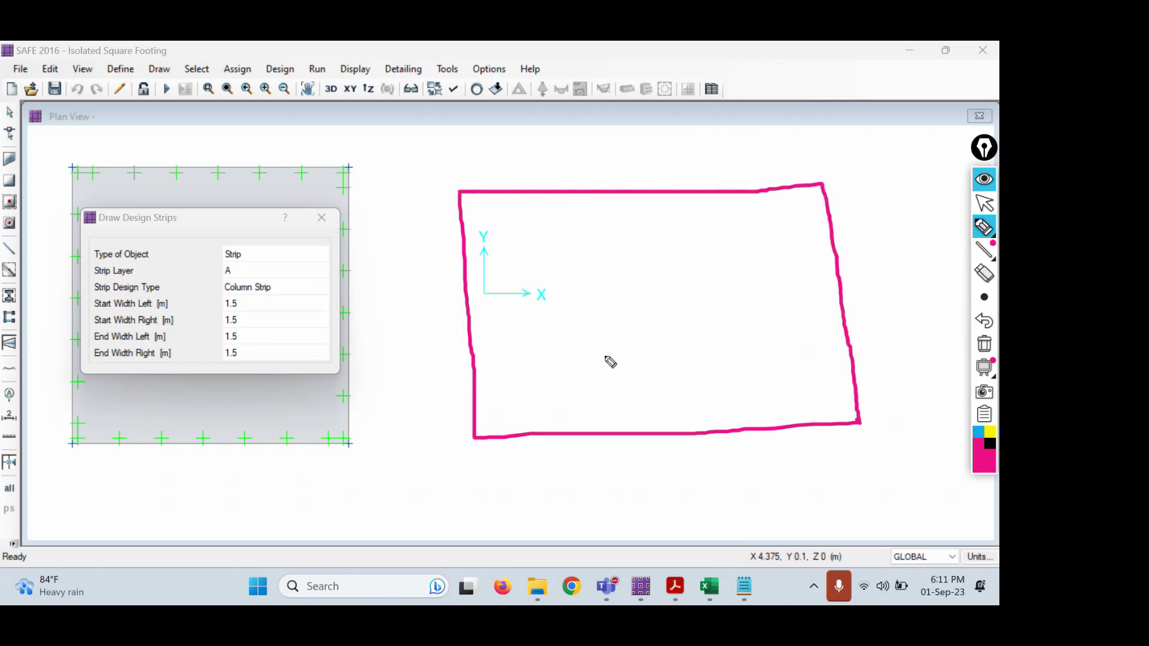
pyautogui.moveTo(612, 290)
pyautogui.mouseDown()
pyautogui.moveTo(613, 330)
pyautogui.moveTo(660, 326)
pyautogui.moveTo(651, 287)
pyautogui.moveTo(612, 288)
pyautogui.mouseUp()
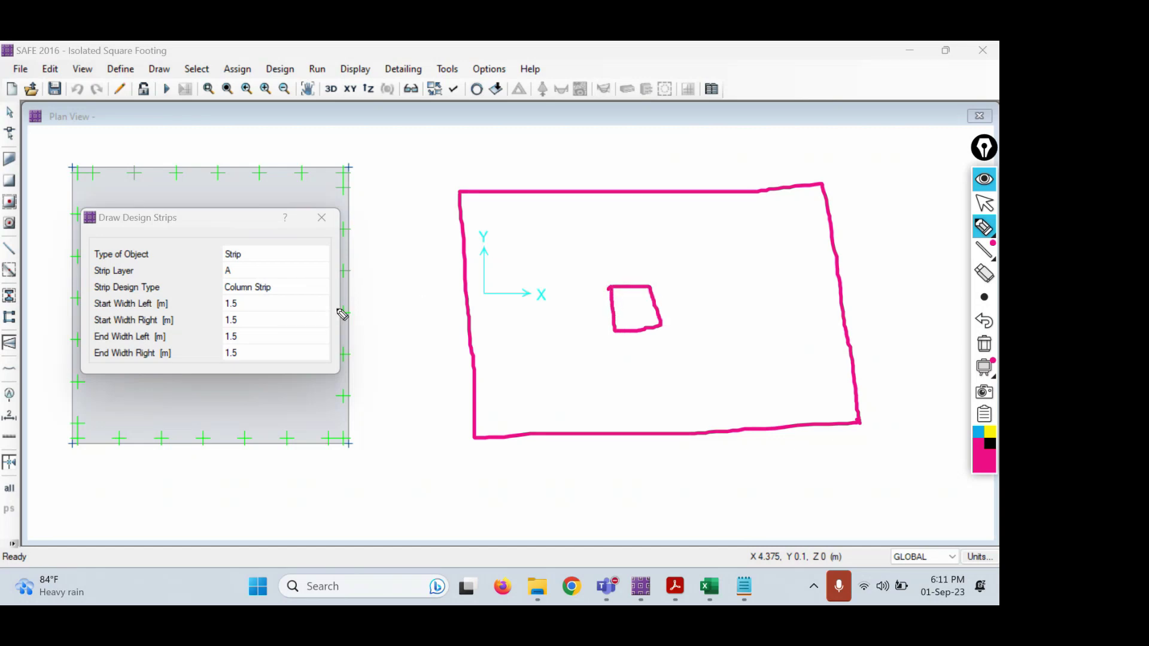
# - Circle the Strip Layer setting in magenta and draw a blue horizontal line labelled A across the sketched footing and column
pyautogui.moveTo(94, 281)
pyautogui.mouseDown()
pyautogui.moveTo(250, 280)
pyautogui.moveTo(214, 262)
pyautogui.moveTo(87, 266)
pyautogui.mouseUp()
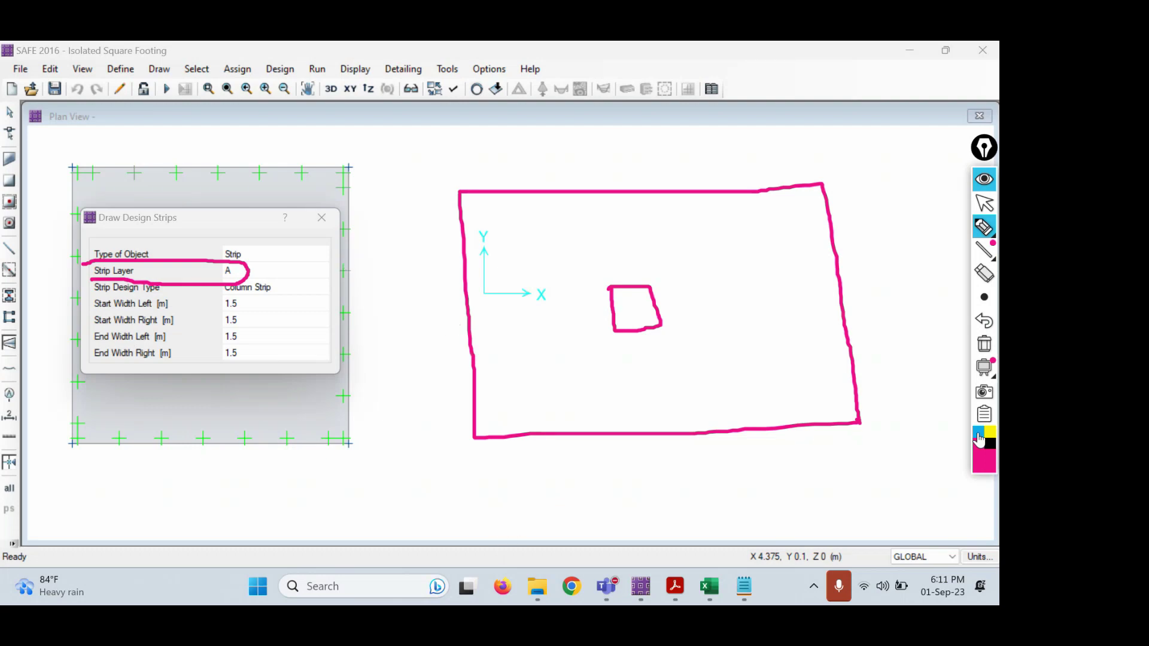
pyautogui.click(978, 433)
pyautogui.moveTo(426, 327)
pyautogui.mouseDown()
pyautogui.moveTo(869, 311)
pyautogui.moveTo(900, 289)
pyautogui.moveTo(915, 315)
pyautogui.moveTo(912, 303)
pyautogui.mouseUp()
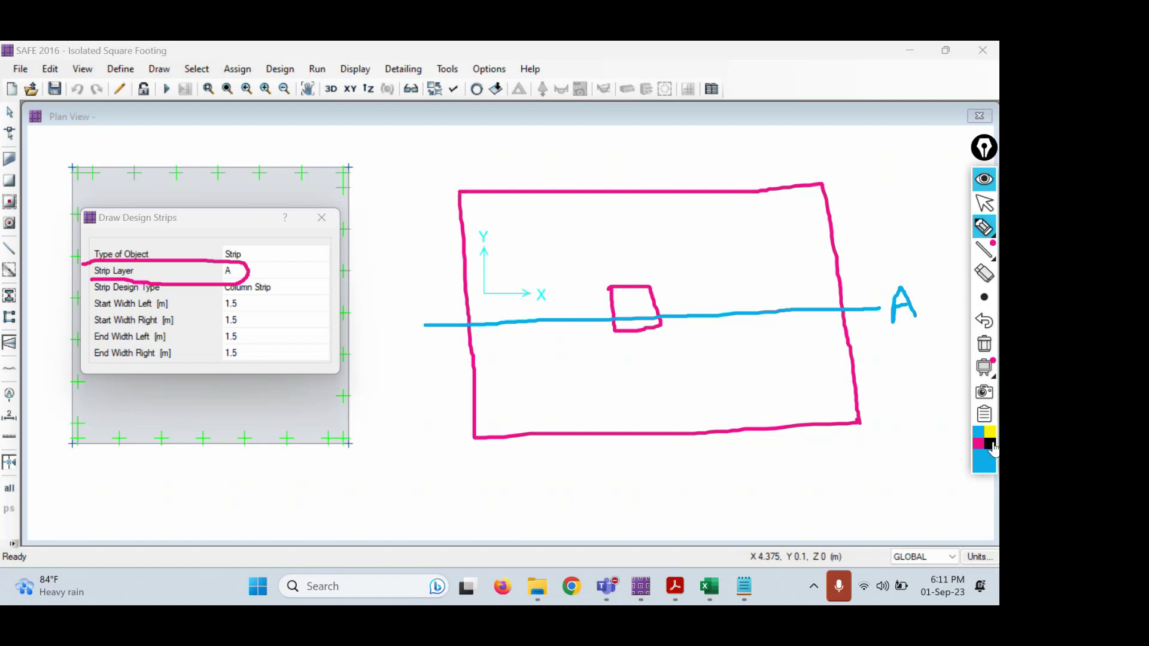
# - Draw a black vertical line labelled B through the sketched column, and write L under the A label and another B by the vertical line
pyautogui.click(991, 446)
pyautogui.moveTo(620, 162)
pyautogui.mouseDown()
pyautogui.moveTo(646, 495)
pyautogui.moveTo(653, 482)
pyautogui.moveTo(661, 493)
pyautogui.moveTo(648, 499)
pyautogui.mouseUp()
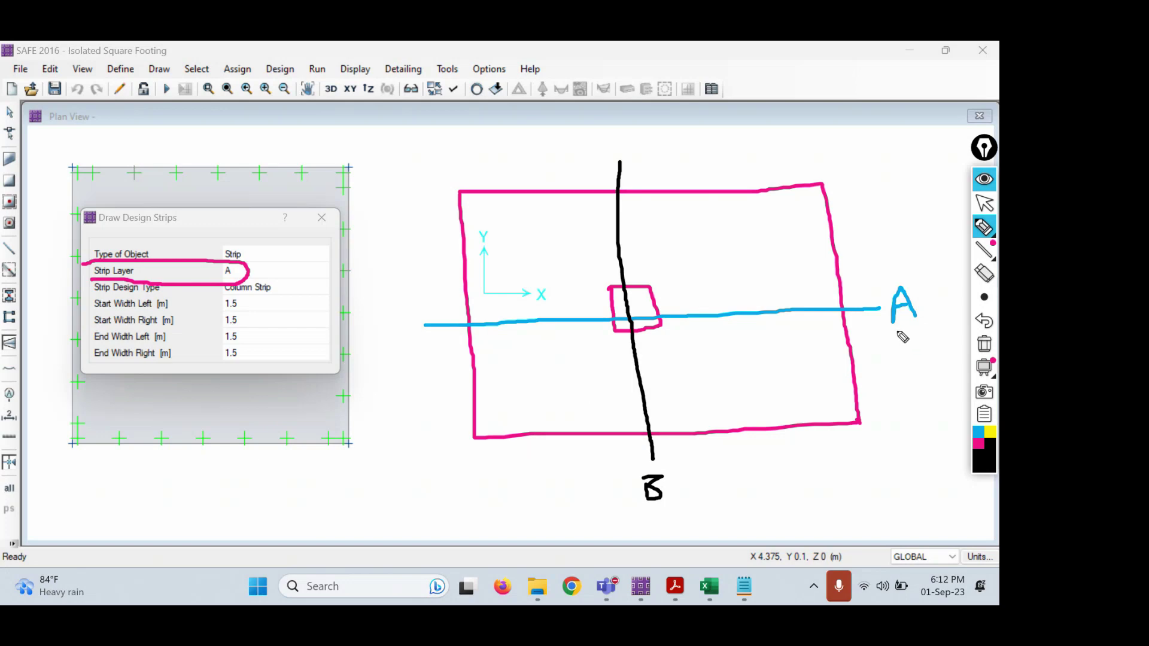
pyautogui.moveTo(896, 330); pyautogui.dragTo(925, 360)
pyautogui.moveTo(674, 497)
pyautogui.mouseDown()
pyautogui.moveTo(674, 525)
pyautogui.moveTo(688, 506)
pyautogui.moveTo(677, 522)
pyautogui.mouseUp()
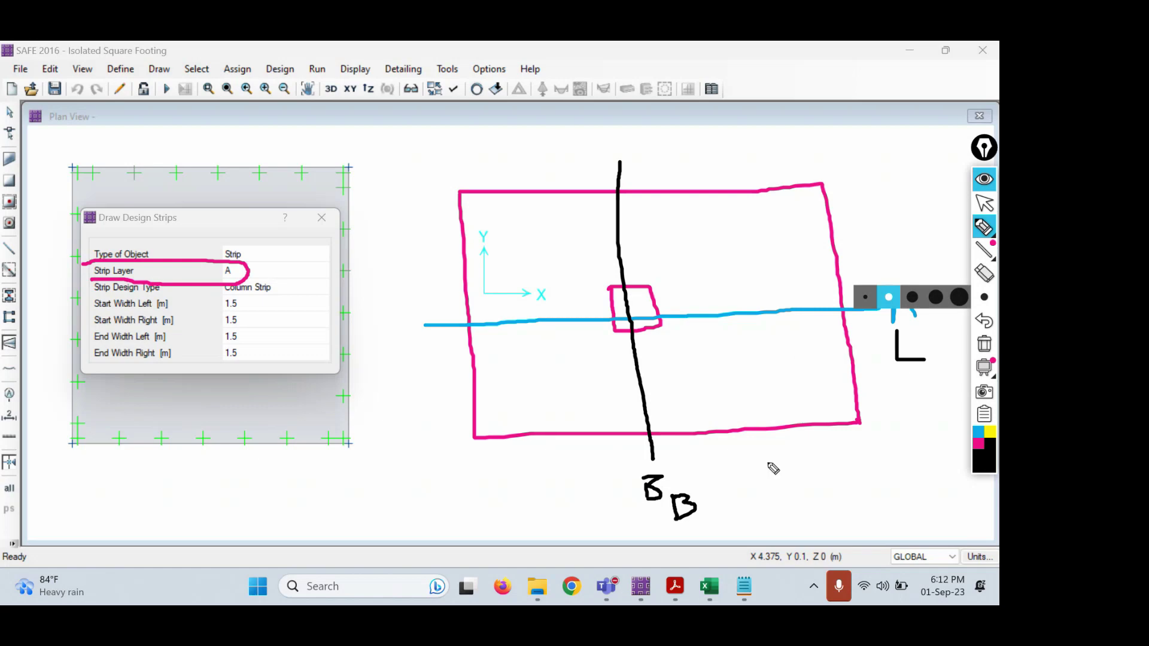
# - Clear the annotations and choose strip layer A with the Column Strip design type for the design strip
pyautogui.click(985, 344)
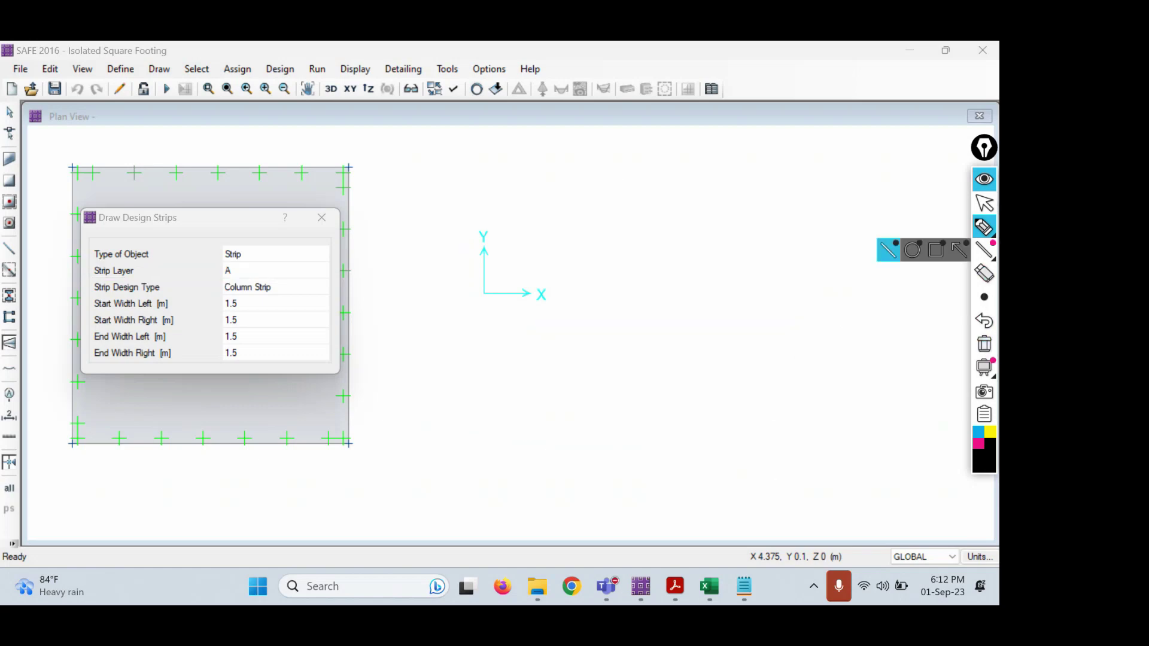
pyautogui.click(984, 204)
pyautogui.click(206, 264)
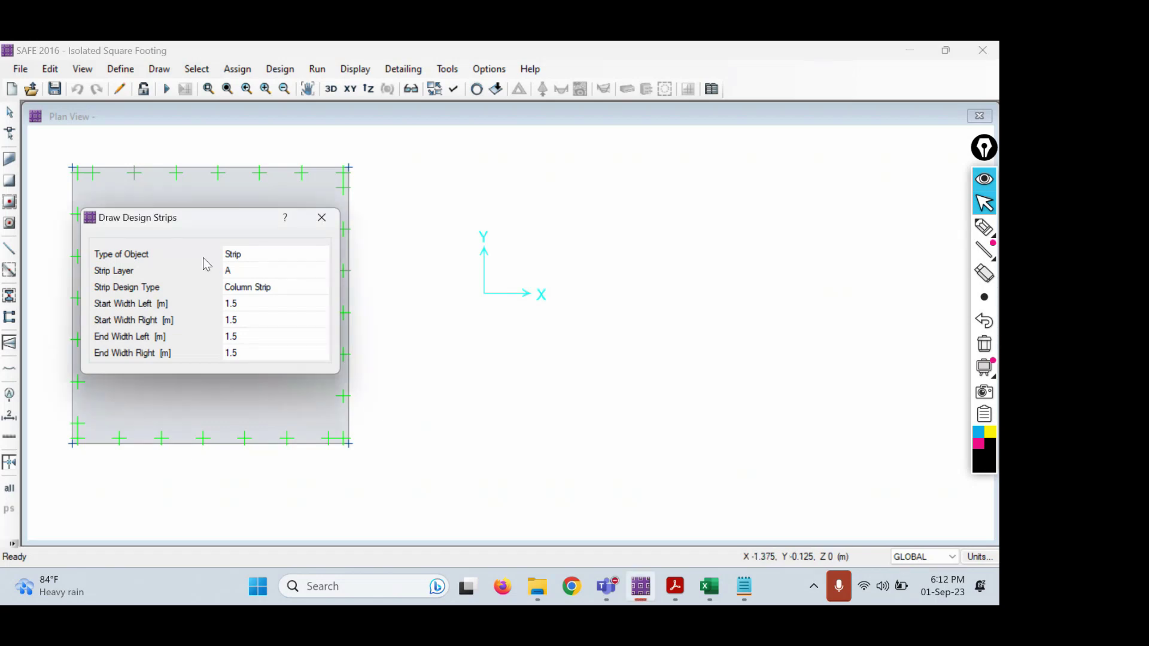
pyautogui.click(242, 271)
pyautogui.click(241, 271)
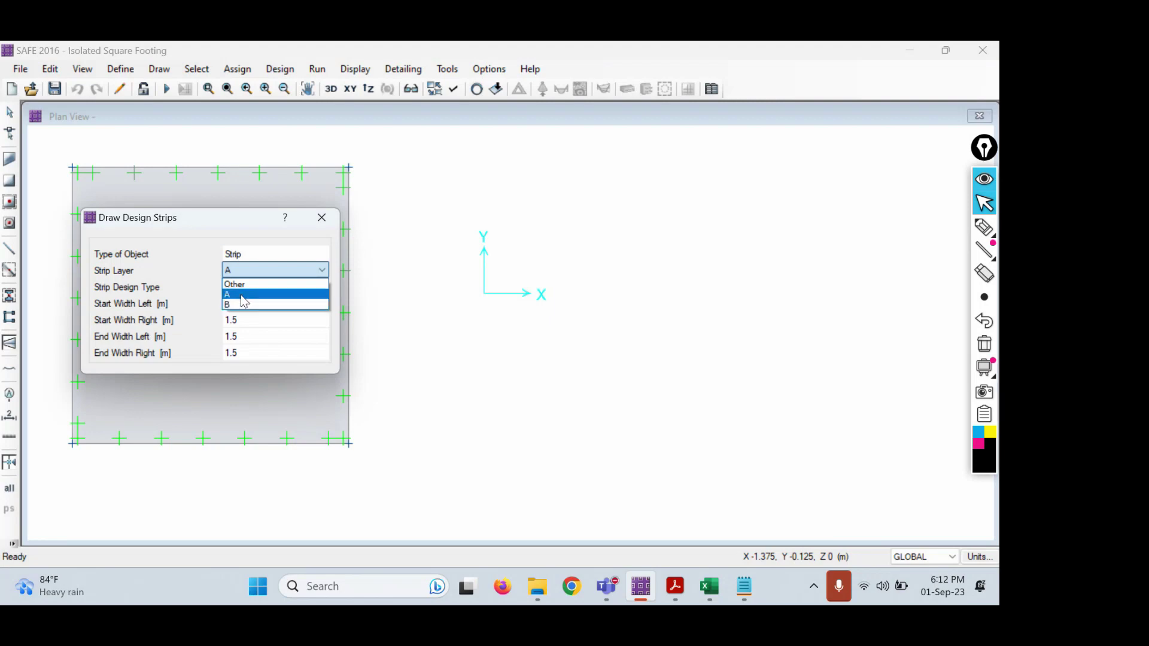
pyautogui.click(242, 295)
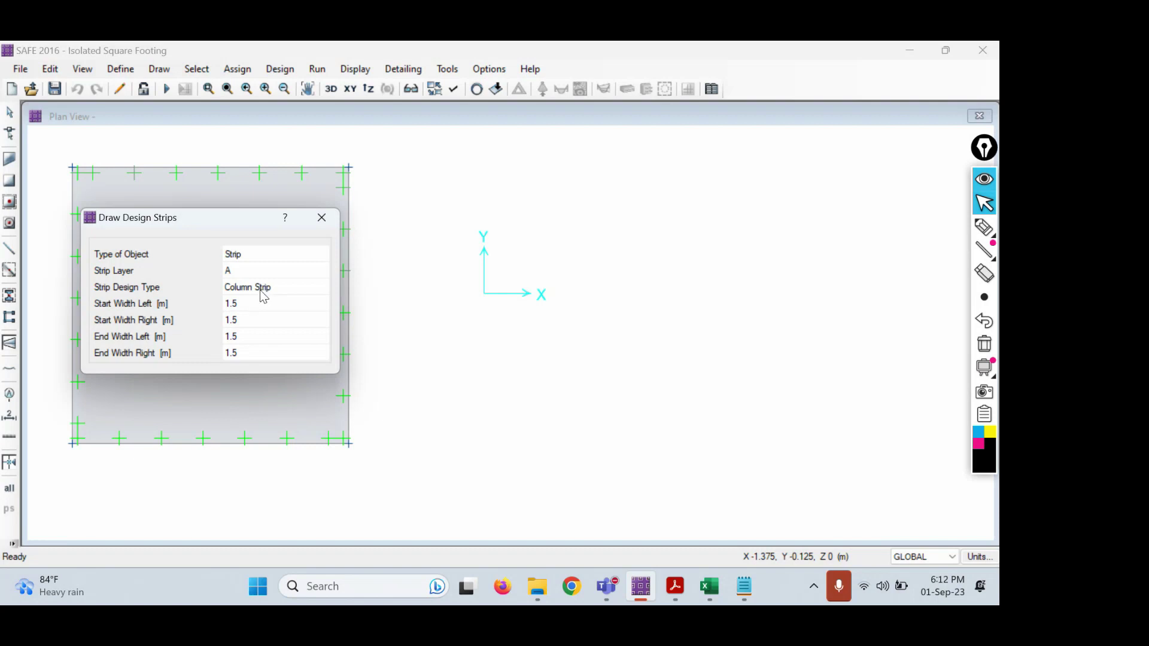
pyautogui.click(261, 293)
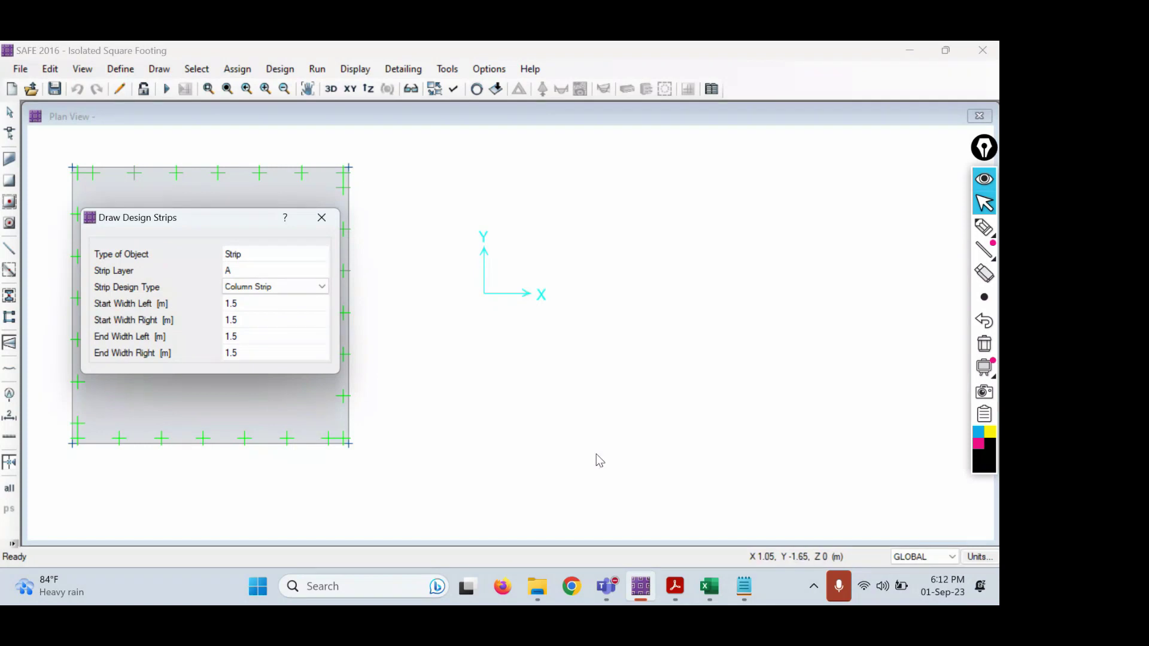
# - Sketch a black rectangle for the footing in the empty area and write 2.8 beside it
pyautogui.click(984, 228)
pyautogui.moveTo(536, 222)
pyautogui.mouseDown()
pyautogui.moveTo(568, 377)
pyautogui.moveTo(745, 366)
pyautogui.mouseUp()
pyautogui.moveTo(533, 221)
pyautogui.mouseDown()
pyautogui.moveTo(706, 226)
pyautogui.moveTo(754, 381)
pyautogui.moveTo(719, 378)
pyautogui.mouseUp()
pyautogui.moveTo(770, 276)
pyautogui.mouseDown()
pyautogui.moveTo(782, 302)
pyautogui.moveTo(800, 292)
pyautogui.mouseUp()
pyautogui.click(800, 279)
pyautogui.click(799, 294)
pyautogui.moveTo(830, 256)
pyautogui.mouseDown()
pyautogui.moveTo(851, 253)
pyautogui.moveTo(832, 248)
pyautogui.mouseUp()
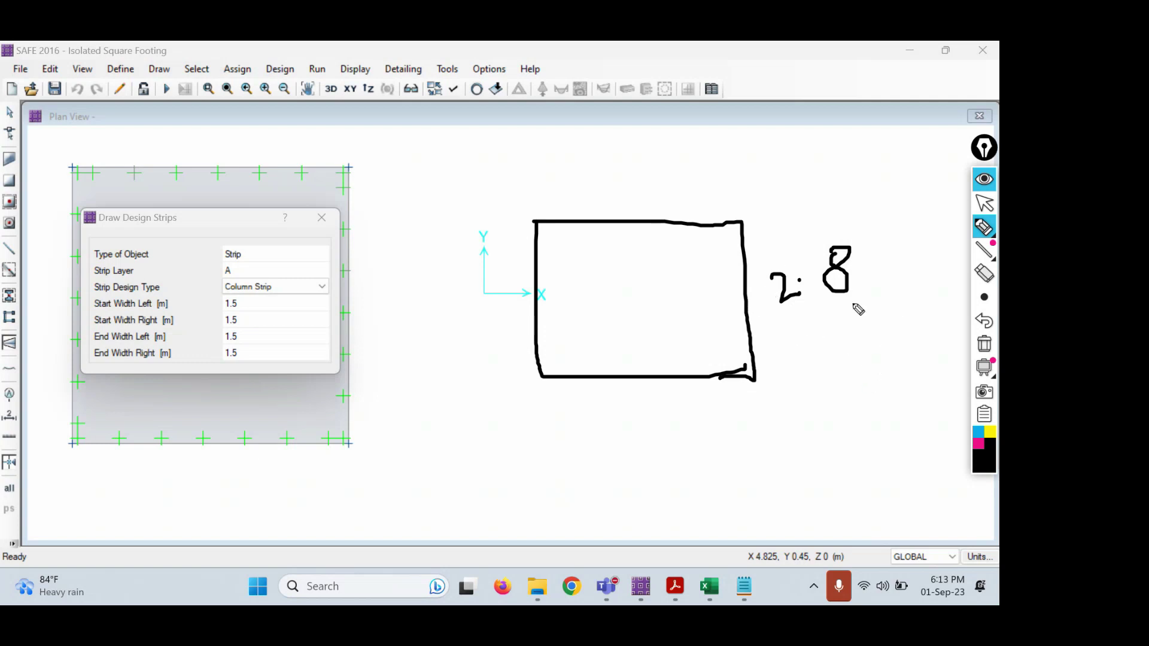
# - Complete the handwritten calculation as 2.8/2 = 1.4 and circle the four strip width values
pyautogui.moveTo(778, 320)
pyautogui.mouseDown()
pyautogui.moveTo(850, 297)
pyautogui.moveTo(819, 330)
pyautogui.moveTo(844, 338)
pyautogui.moveTo(821, 322)
pyautogui.mouseUp()
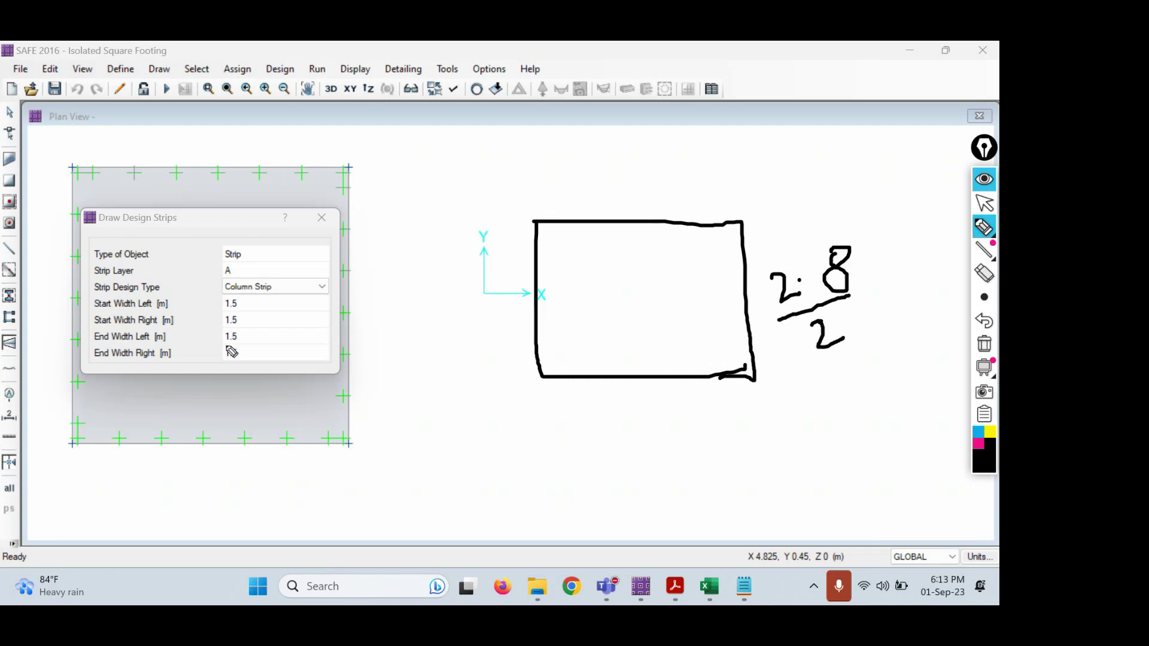
pyautogui.moveTo(248, 289)
pyautogui.mouseDown()
pyautogui.moveTo(213, 306)
pyautogui.moveTo(257, 369)
pyautogui.moveTo(252, 292)
pyautogui.mouseUp()
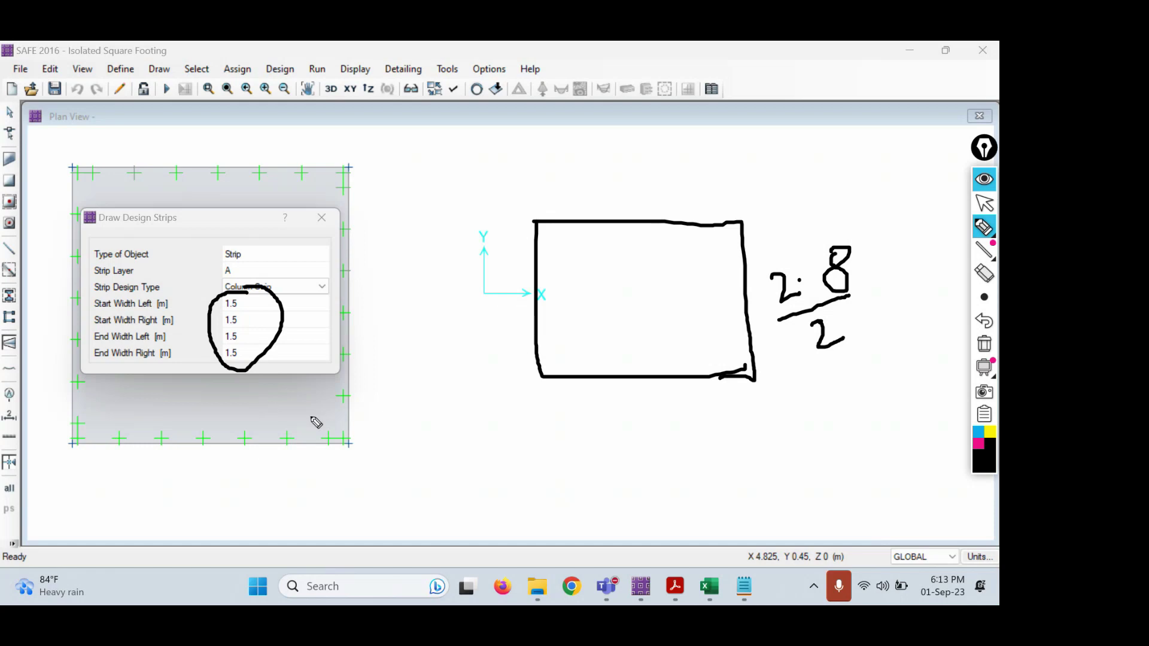
pyautogui.moveTo(864, 288)
pyautogui.mouseDown()
pyautogui.moveTo(891, 311)
pyautogui.moveTo(938, 283)
pyautogui.mouseUp()
pyautogui.click(894, 294)
# - Set the strip's left and right start widths to 1.4 m each
pyautogui.click(984, 203)
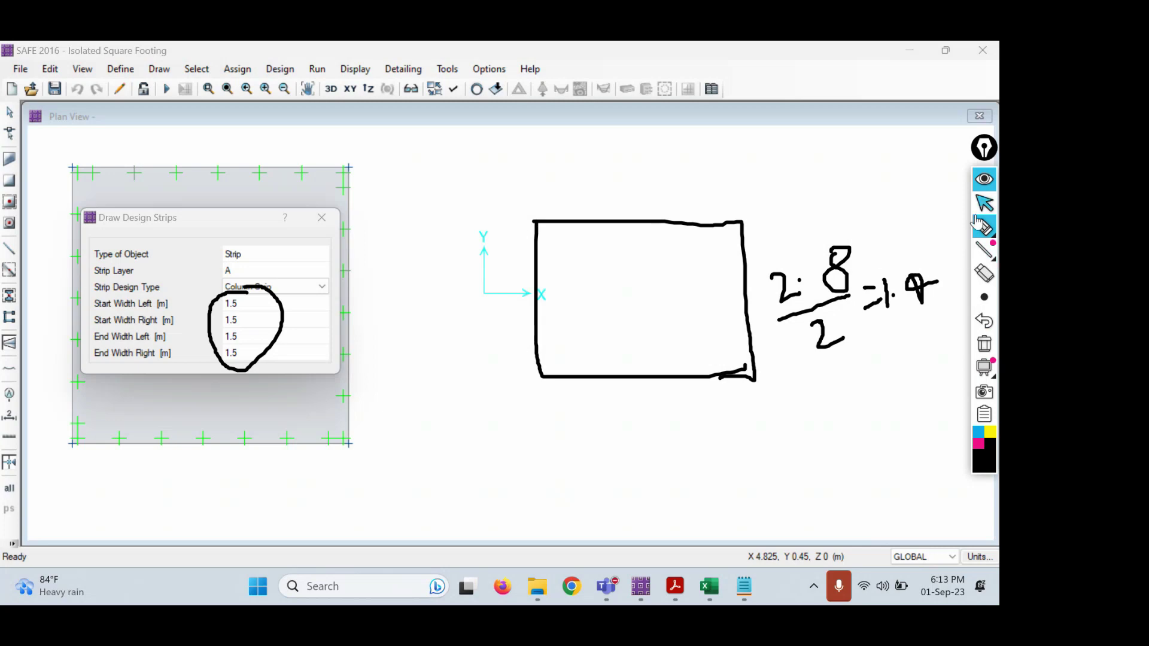
pyautogui.click(239, 305)
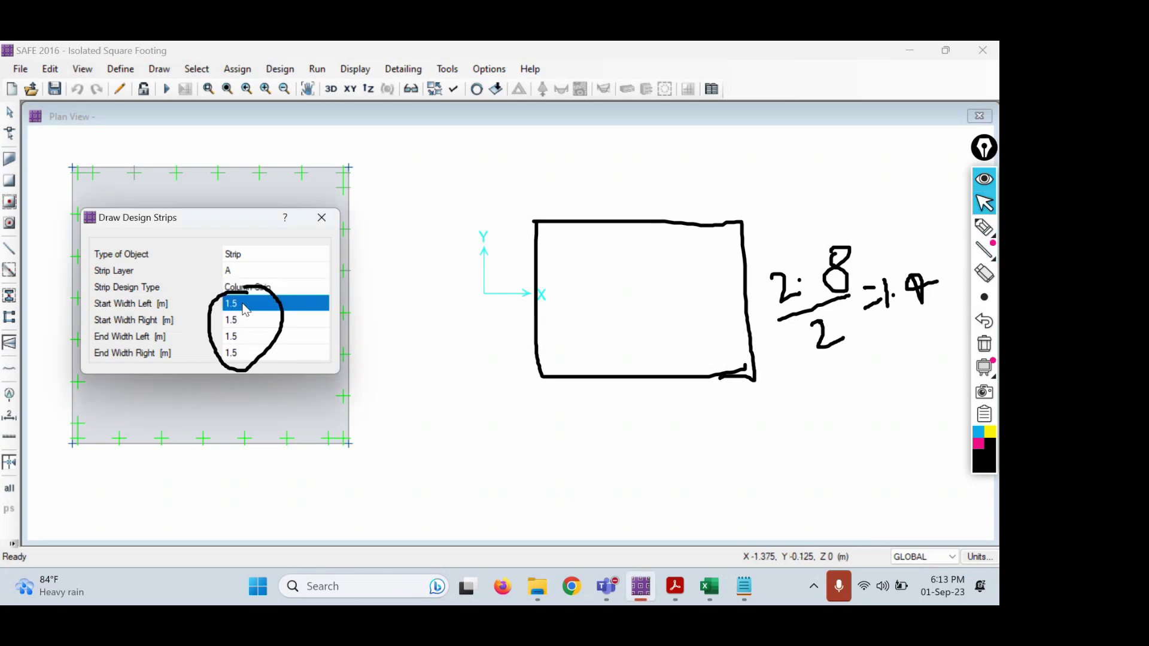
pyautogui.write('1')
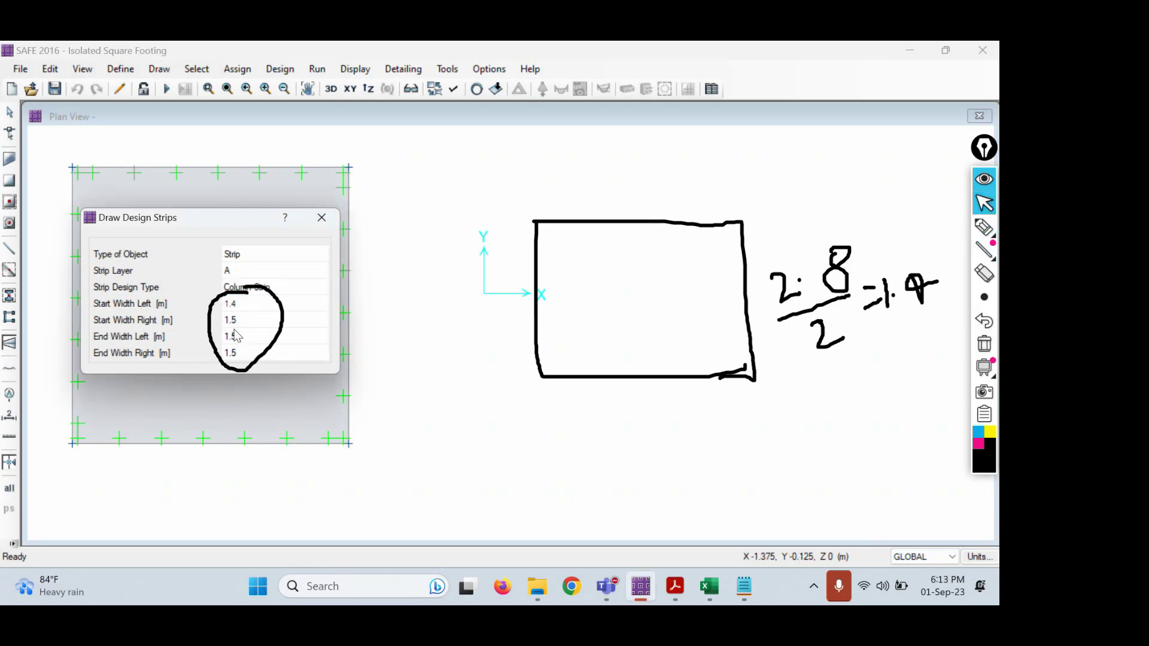
pyautogui.click(237, 320)
pyautogui.write('1')
pyautogui.write('.4')
pyautogui.click(259, 336)
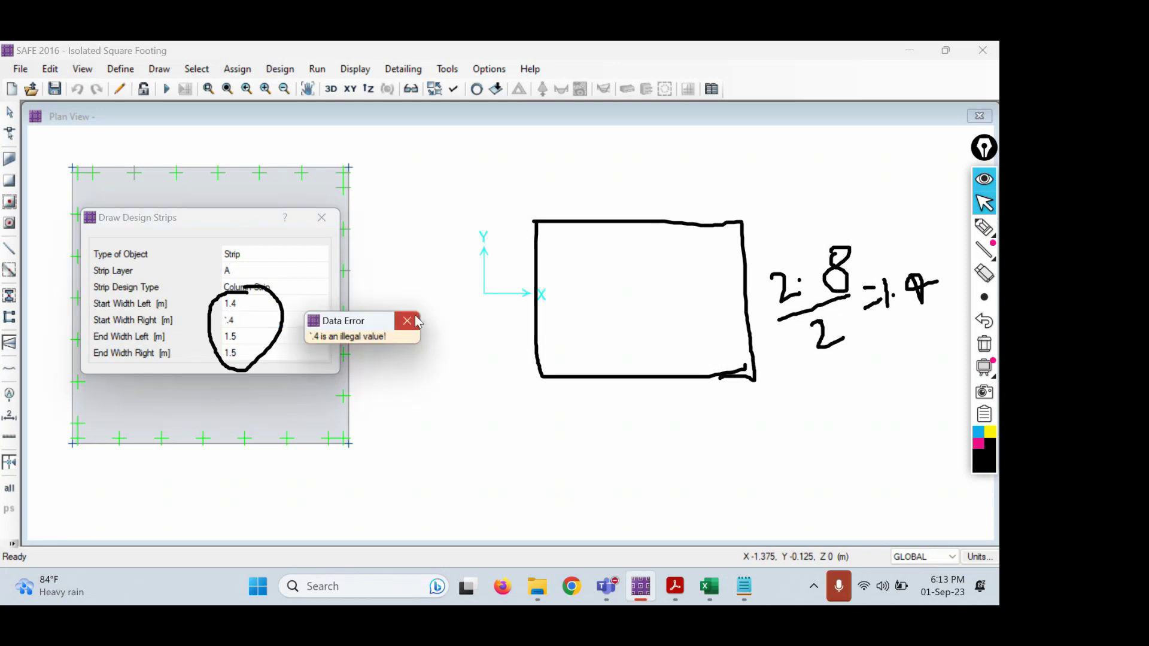
pyautogui.click(411, 317)
pyautogui.click(244, 323)
pyautogui.write('1.')
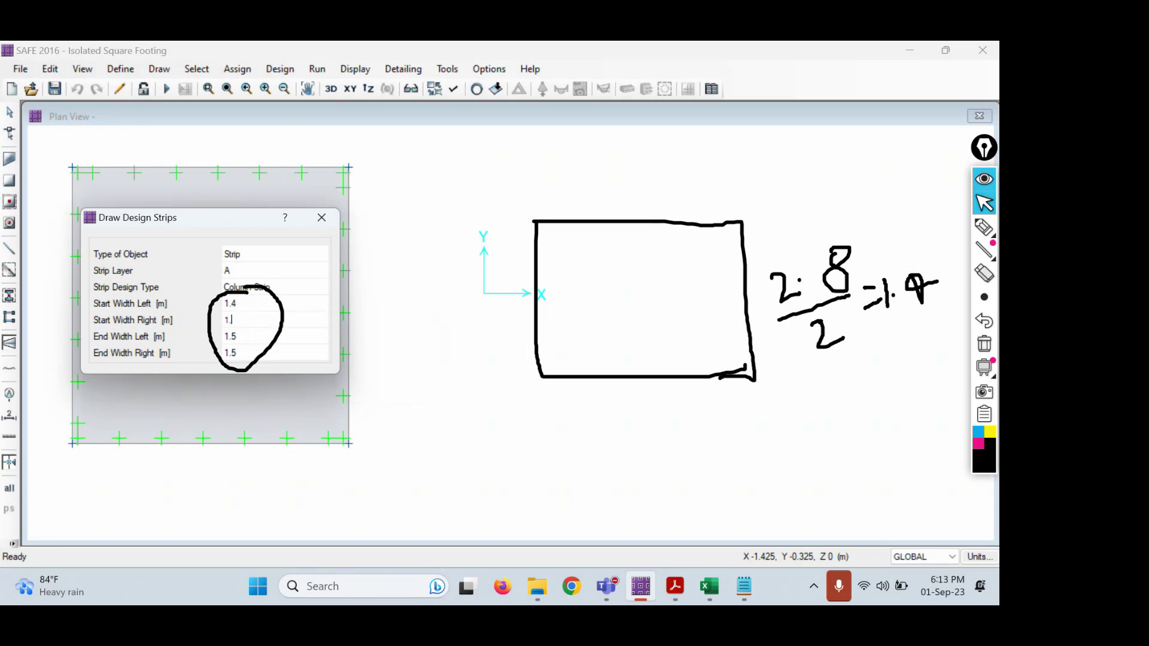
# - Set the strip's left and right end widths to 1.4 m each
pyautogui.click(238, 337)
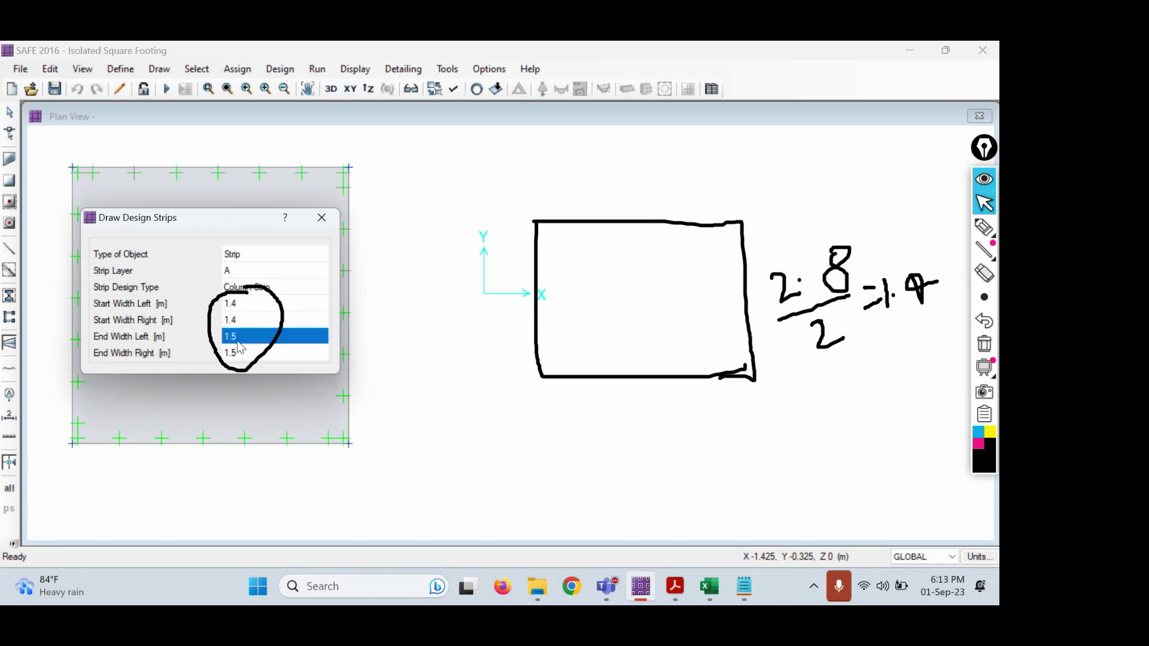
pyautogui.write('1')
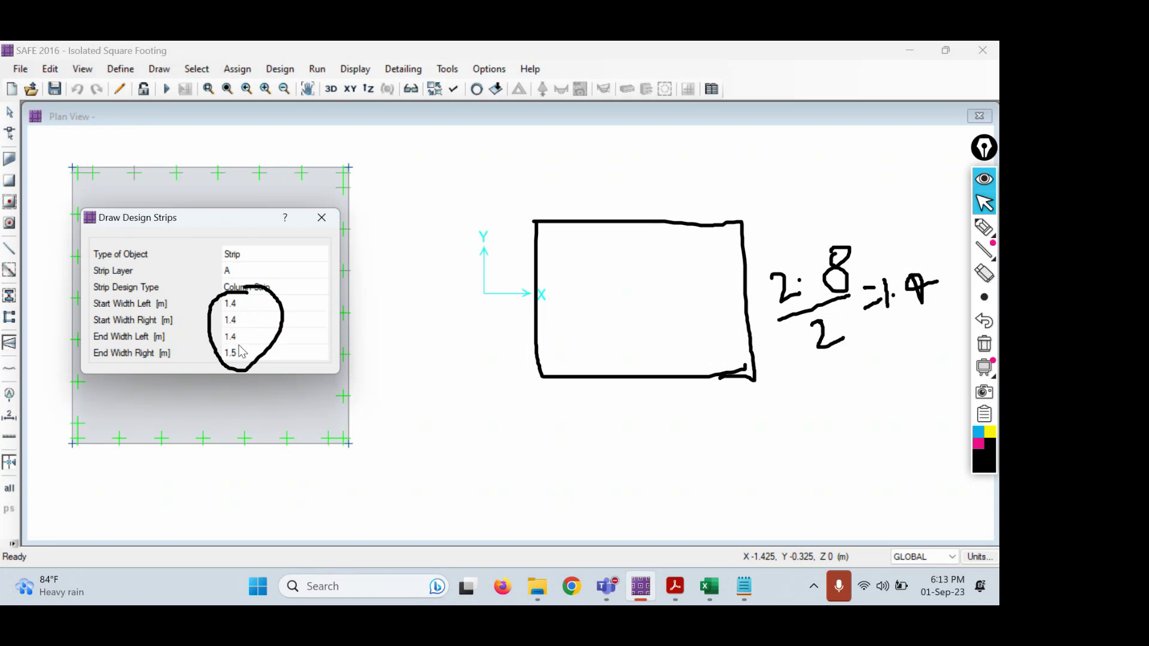
pyautogui.click(242, 352)
pyautogui.write('1')
pyautogui.click(237, 356)
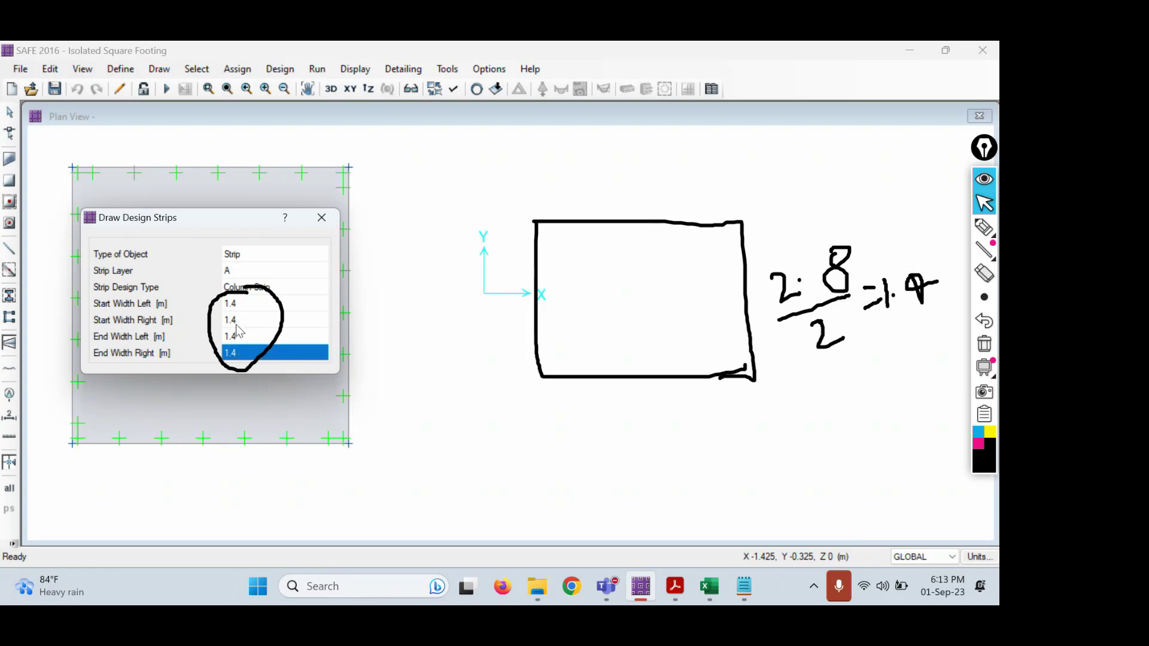
# - Clear the annotations, draw a black horizontal line across the footing through the column, and circle the Draw Design Strips tool
pyautogui.click(983, 343)
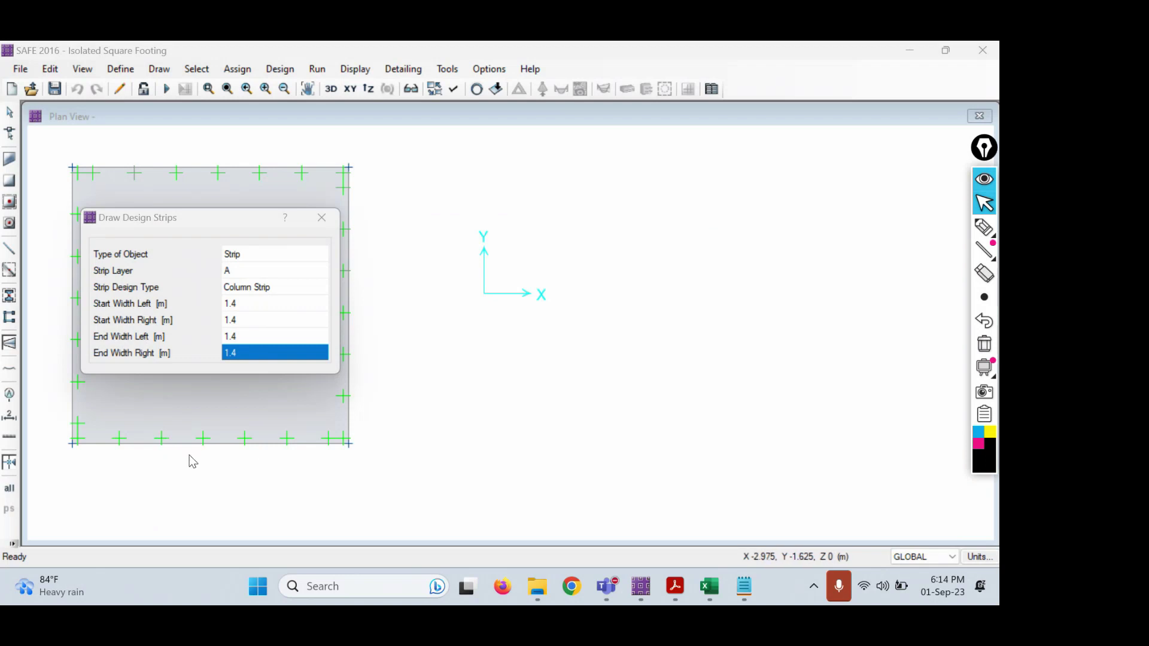
pyautogui.moveTo(257, 426); pyautogui.dragTo(639, 436, button='middle')
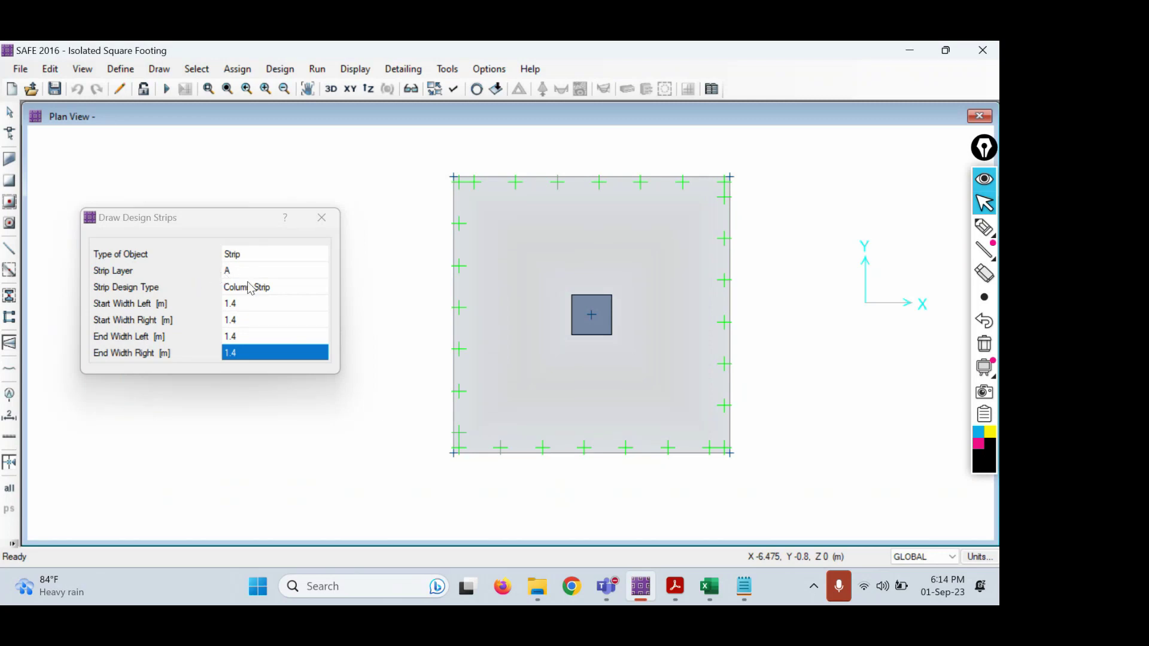
pyautogui.click(984, 228)
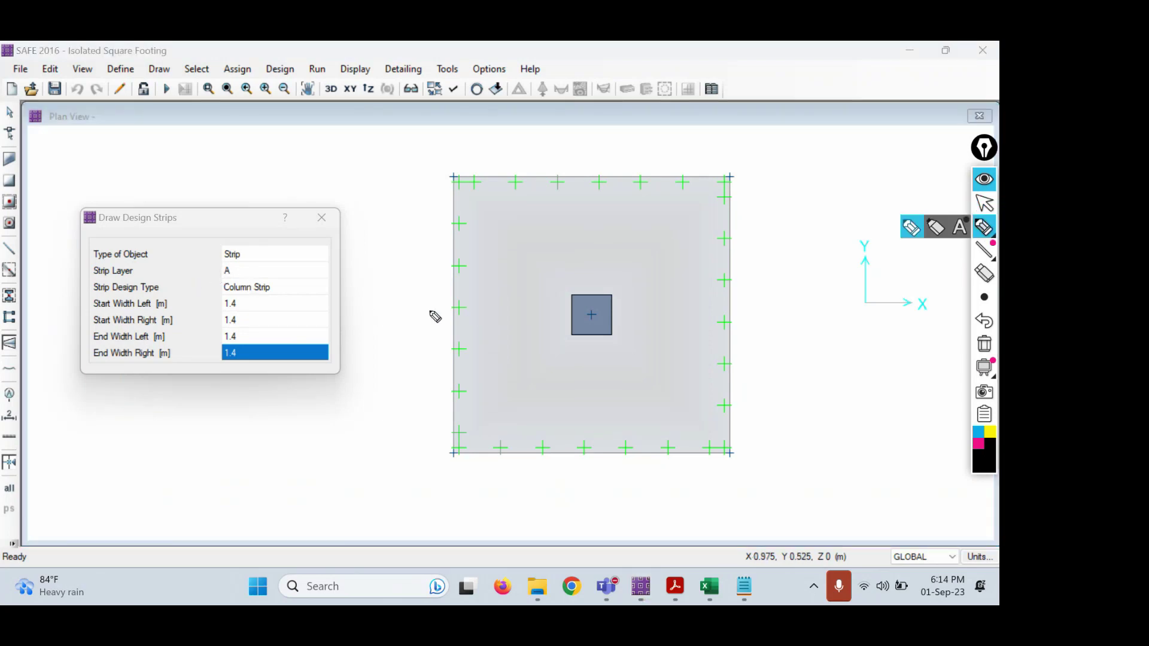
pyautogui.moveTo(437, 323); pyautogui.dragTo(788, 318)
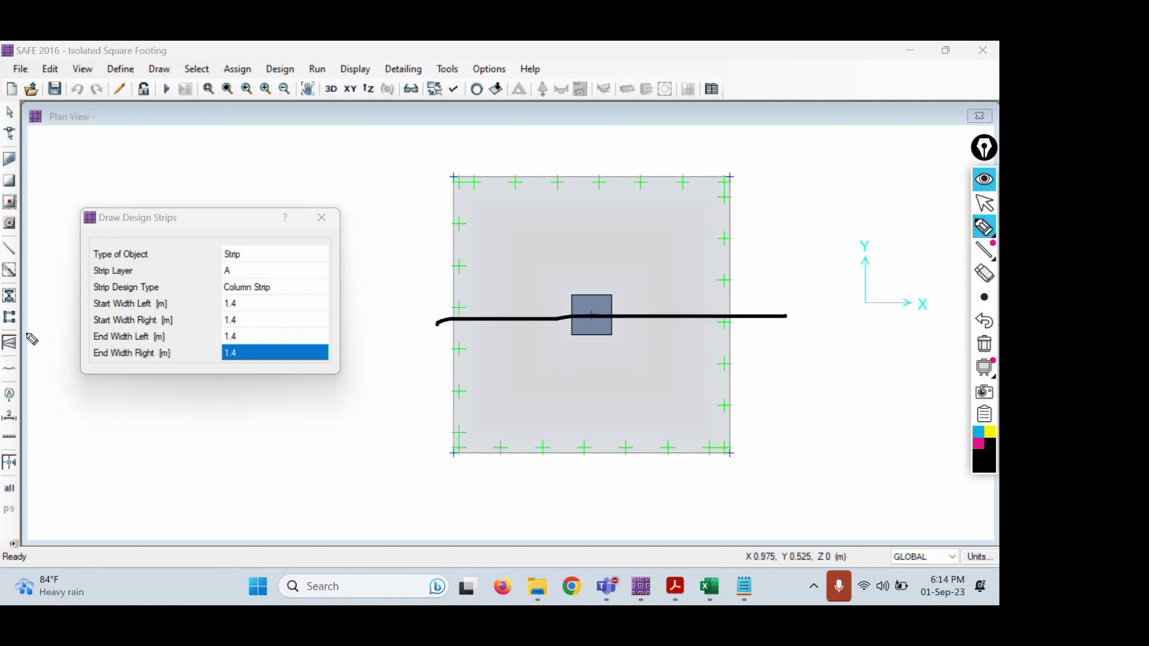
pyautogui.moveTo(27, 333)
pyautogui.mouseDown()
pyautogui.moveTo(3, 333)
pyautogui.moveTo(12, 359)
pyautogui.moveTo(31, 340)
pyautogui.moveTo(18, 329)
pyautogui.mouseUp()
pyautogui.click(986, 203)
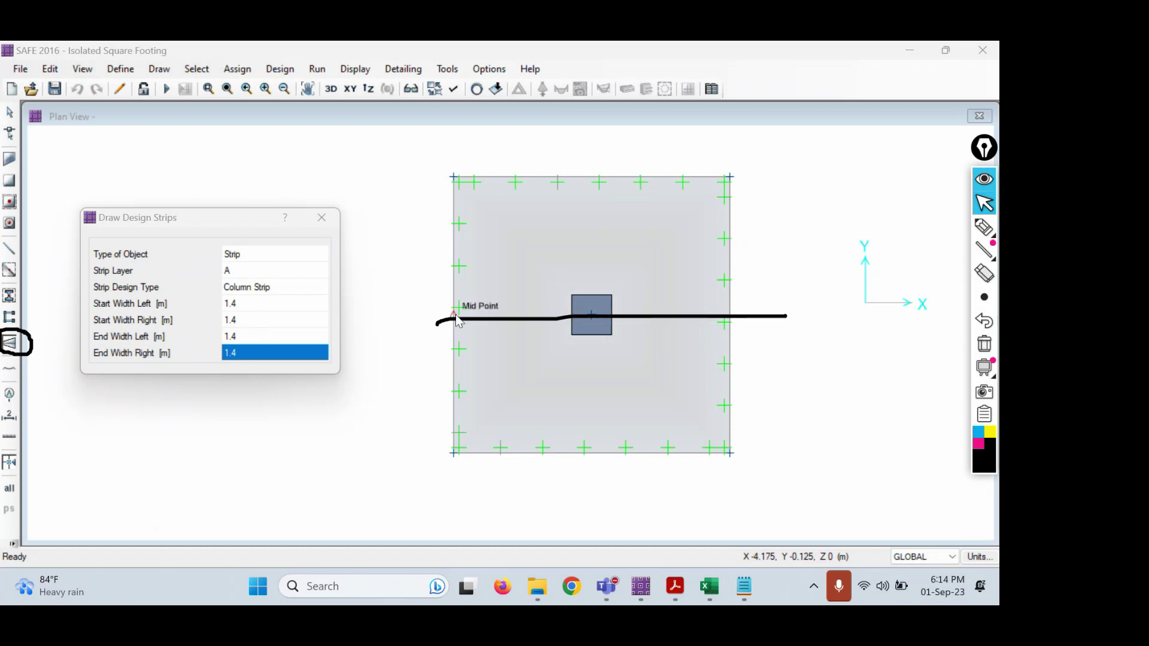
# - Clear the annotations and draw a black horizontal line across the footing just below the column
pyautogui.click(984, 344)
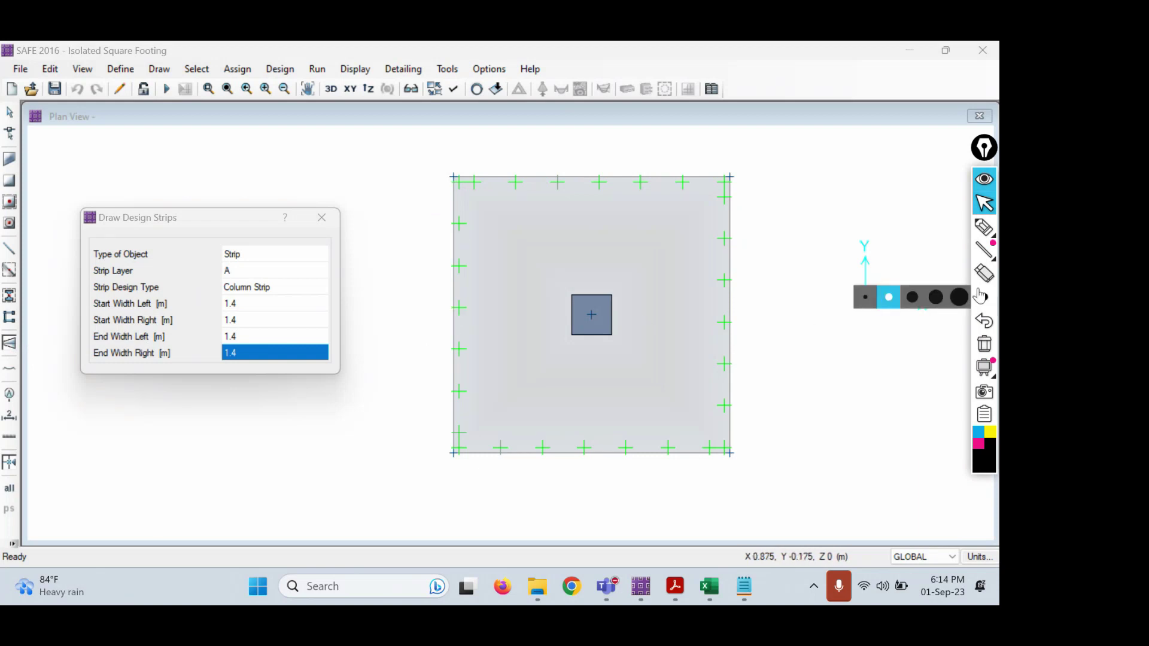
pyautogui.click(982, 230)
pyautogui.moveTo(410, 346); pyautogui.dragTo(816, 339)
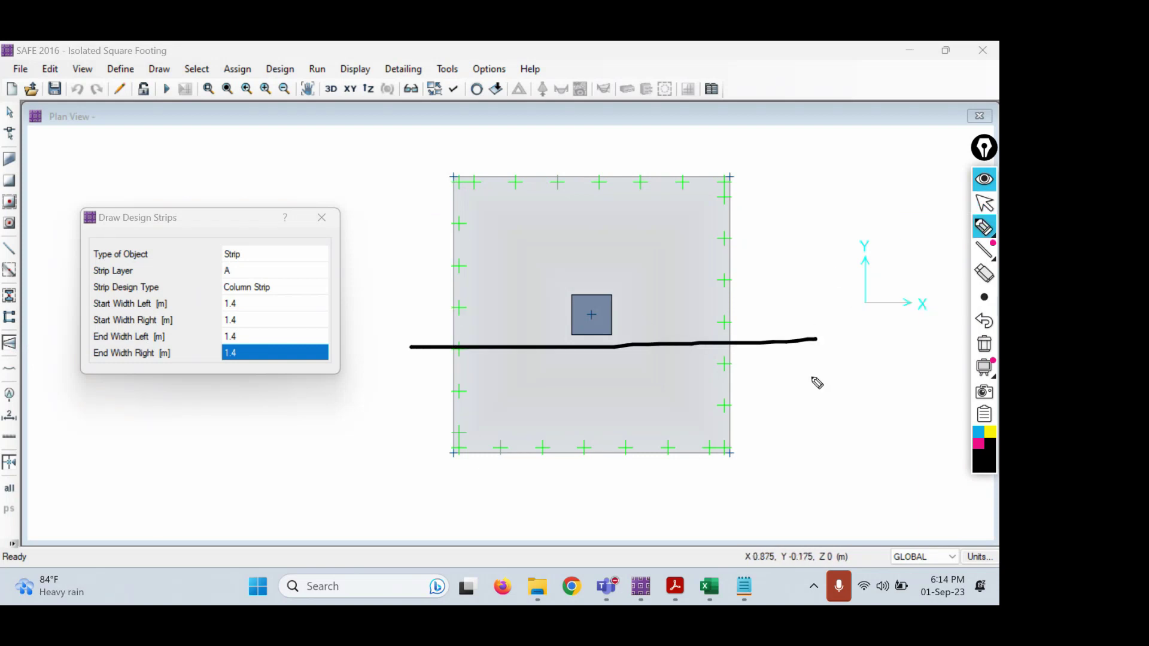
# - Draw a layer A column strip 2.8 m long through the column, from the footing's left edge midpoint to its right edge midpoint
pyautogui.click(984, 203)
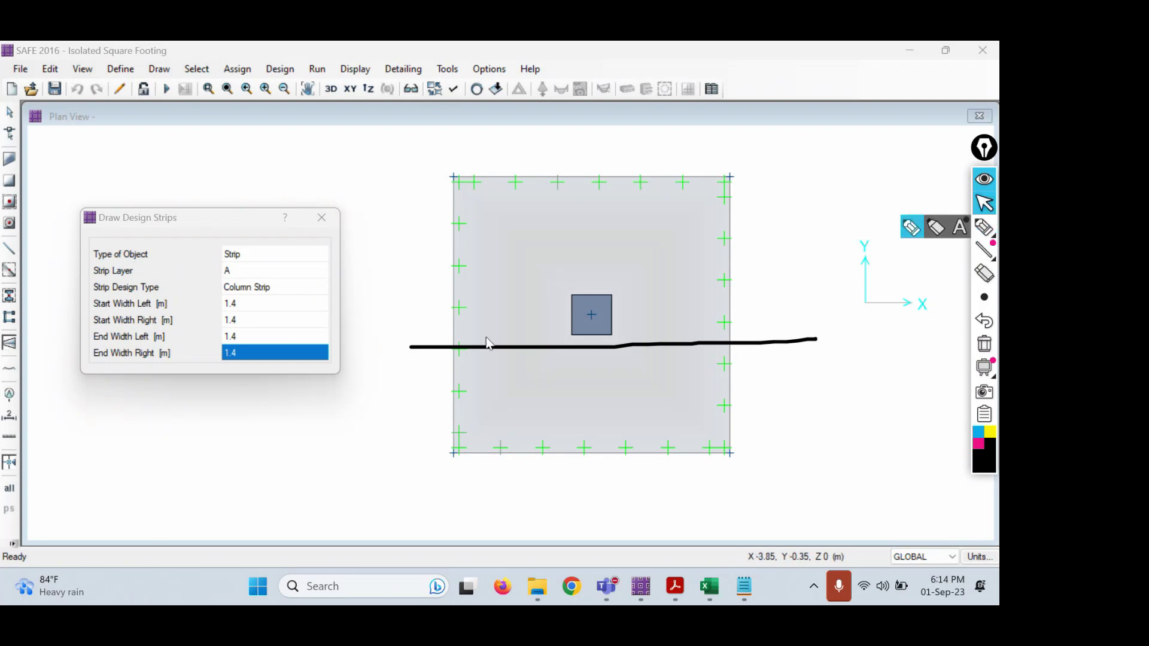
pyautogui.scroll(1, 455, 314)
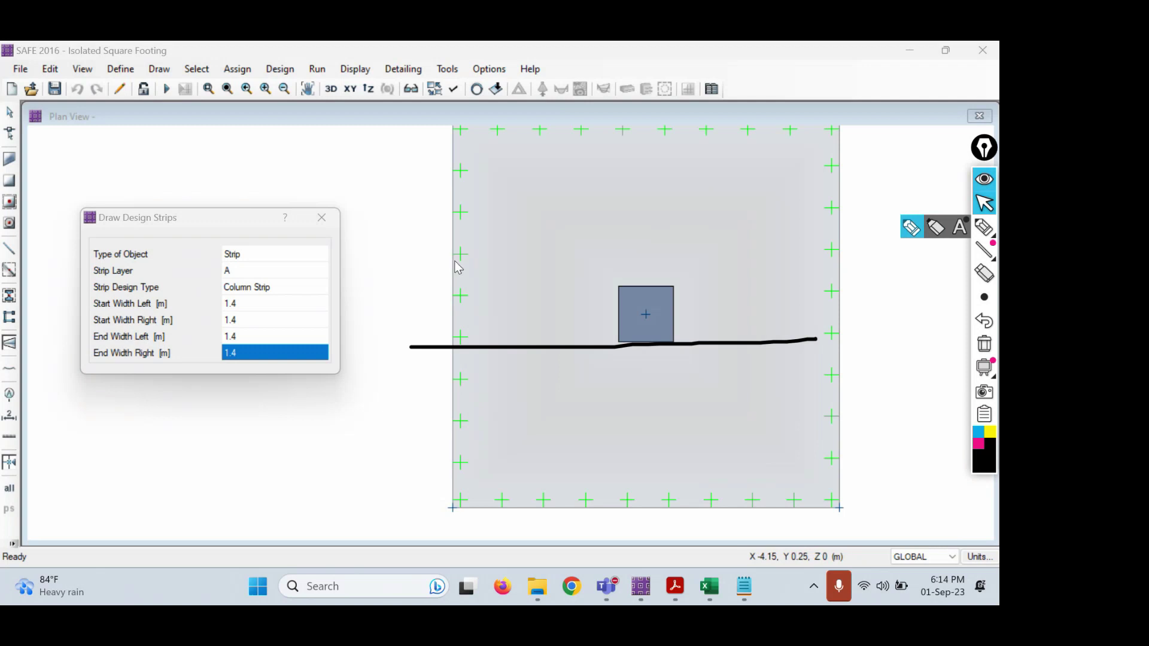
pyautogui.click(452, 316)
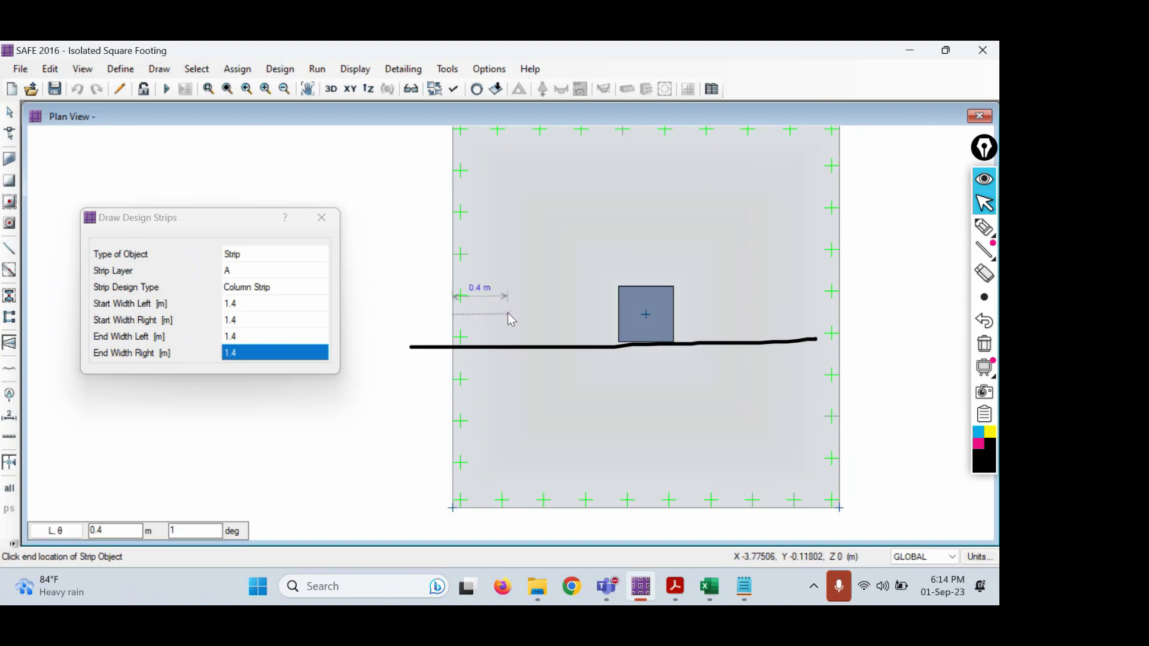
pyautogui.click(839, 315)
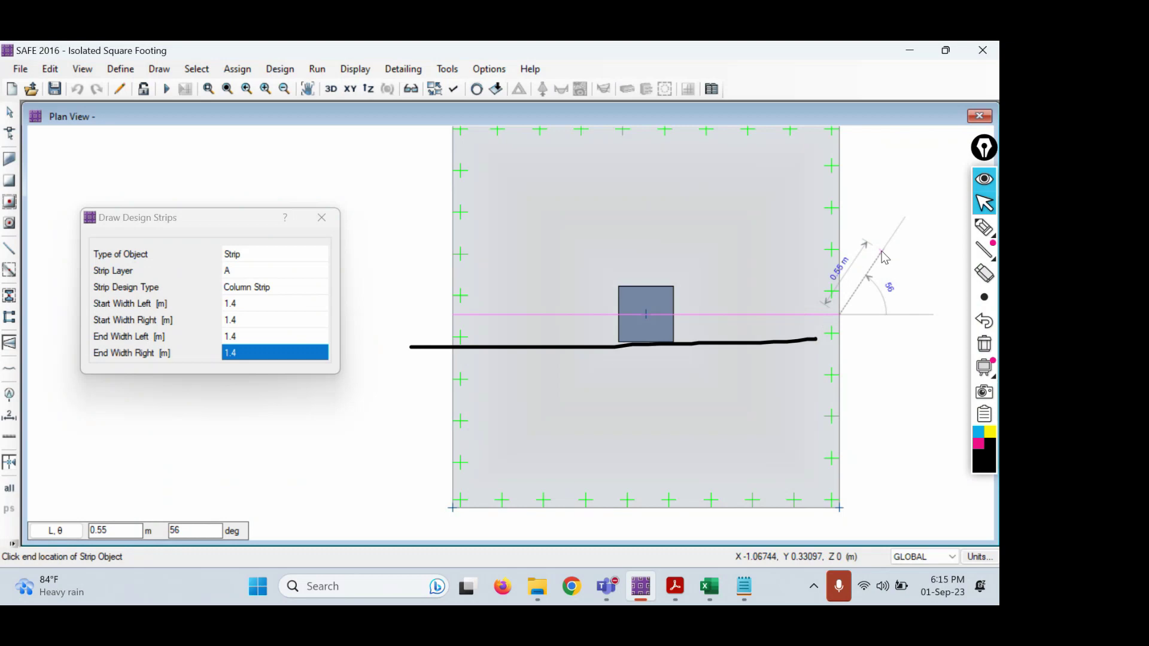
pyautogui.press('Return')
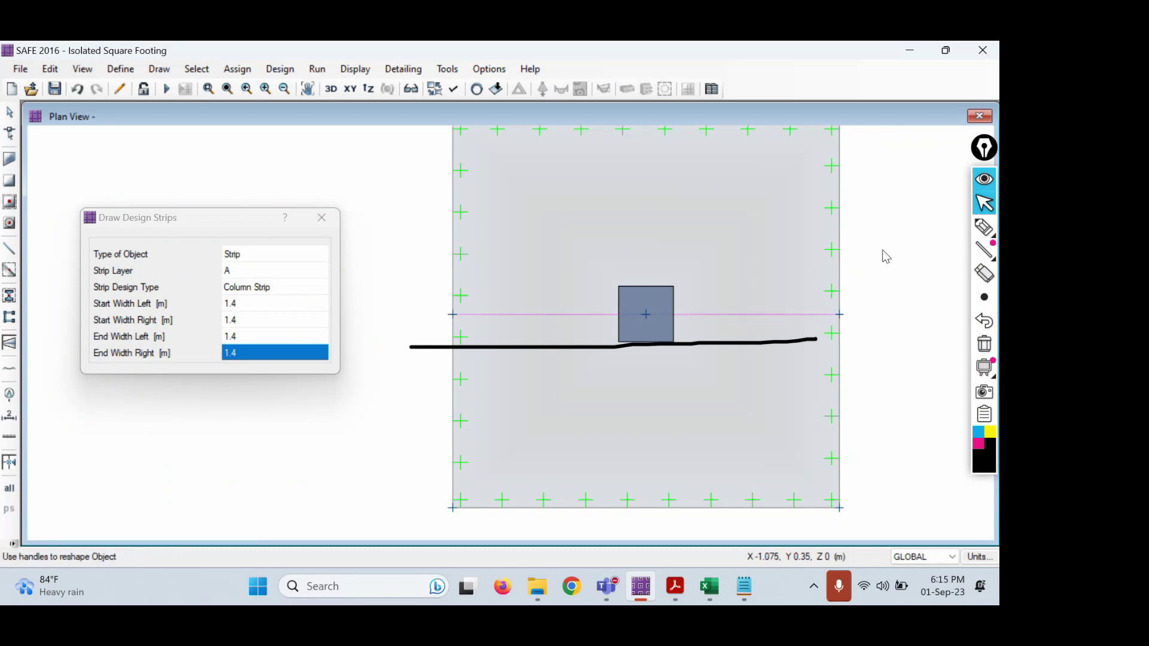
pyautogui.scroll(-1, 881, 252)
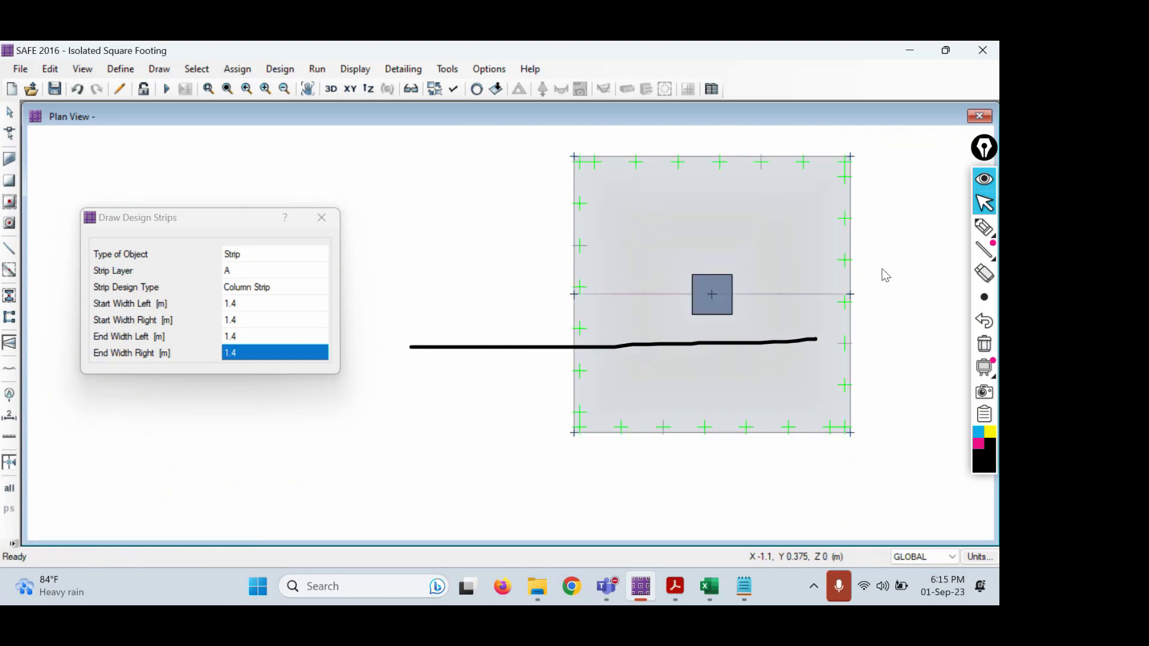
pyautogui.moveTo(875, 267); pyautogui.dragTo(786, 310, button='middle')
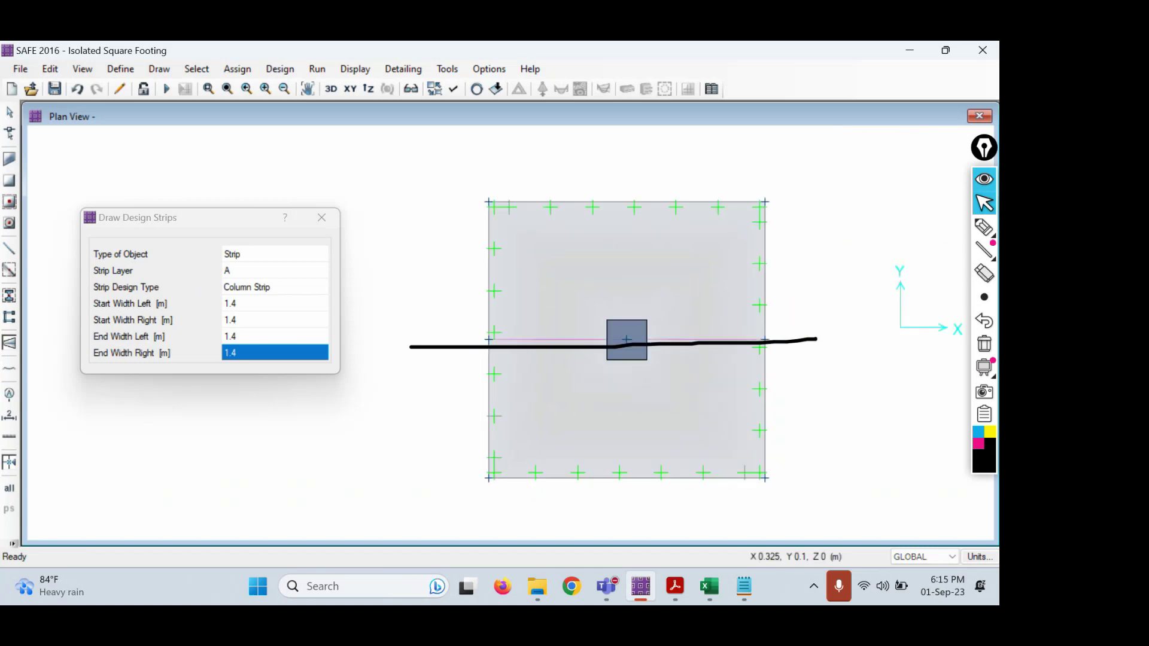
# - Clear the annotations and draw a black, roughly vertical line down the footing across the column
pyautogui.click(984, 343)
pyautogui.scroll(1, 778, 381)
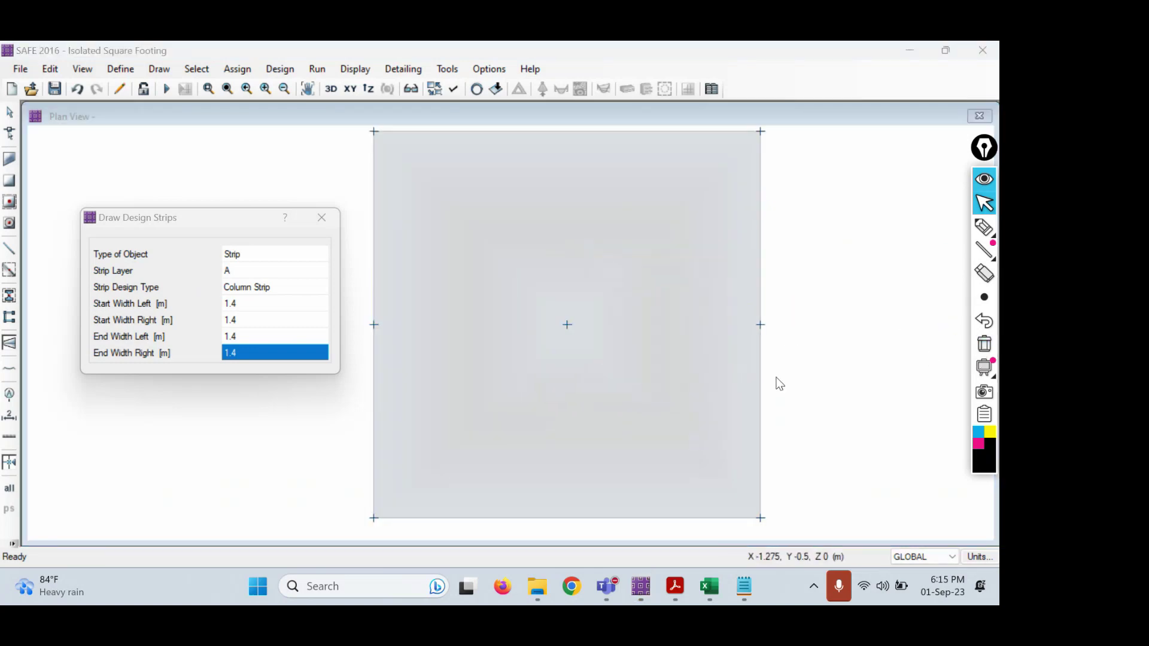
pyautogui.click(984, 227)
pyautogui.moveTo(516, 135); pyautogui.dragTo(553, 525)
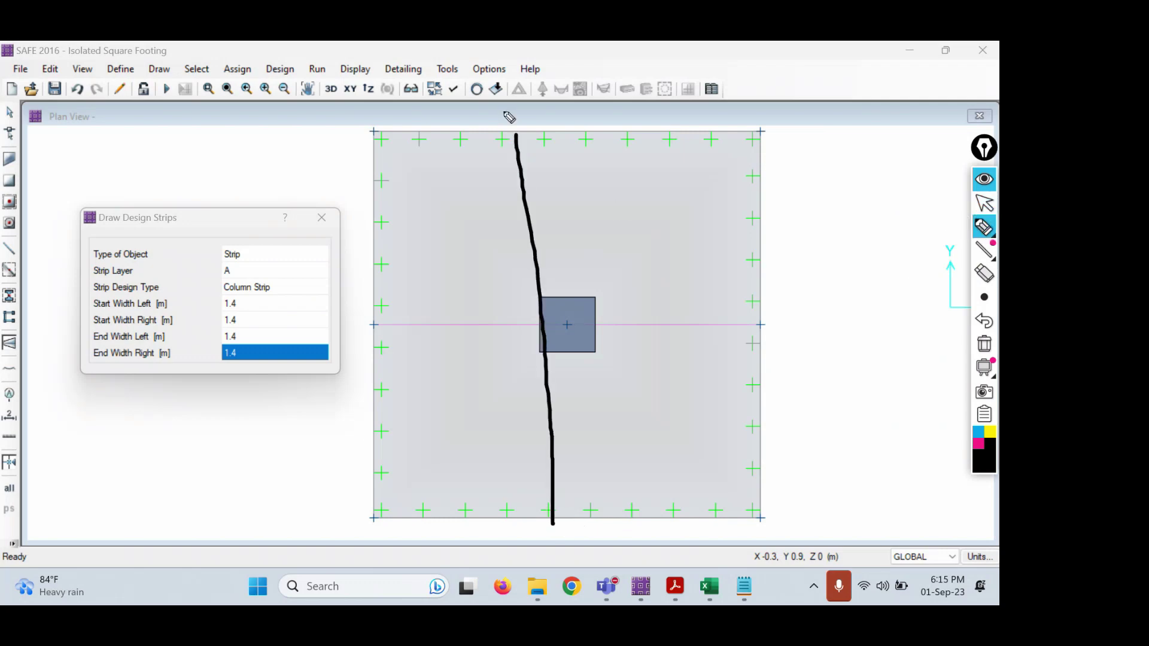
# - Check the strip layer choices, keeping layer A and the Column Strip design type
pyautogui.click(984, 204)
pyautogui.click(154, 267)
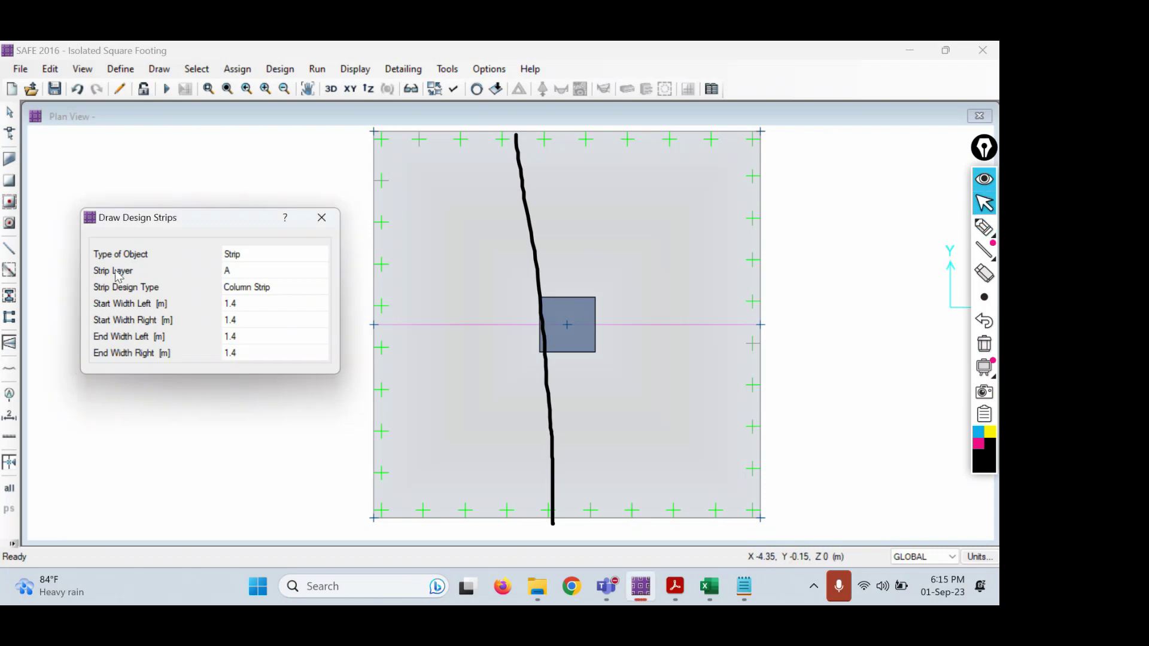
pyautogui.click(235, 273)
pyautogui.click(236, 272)
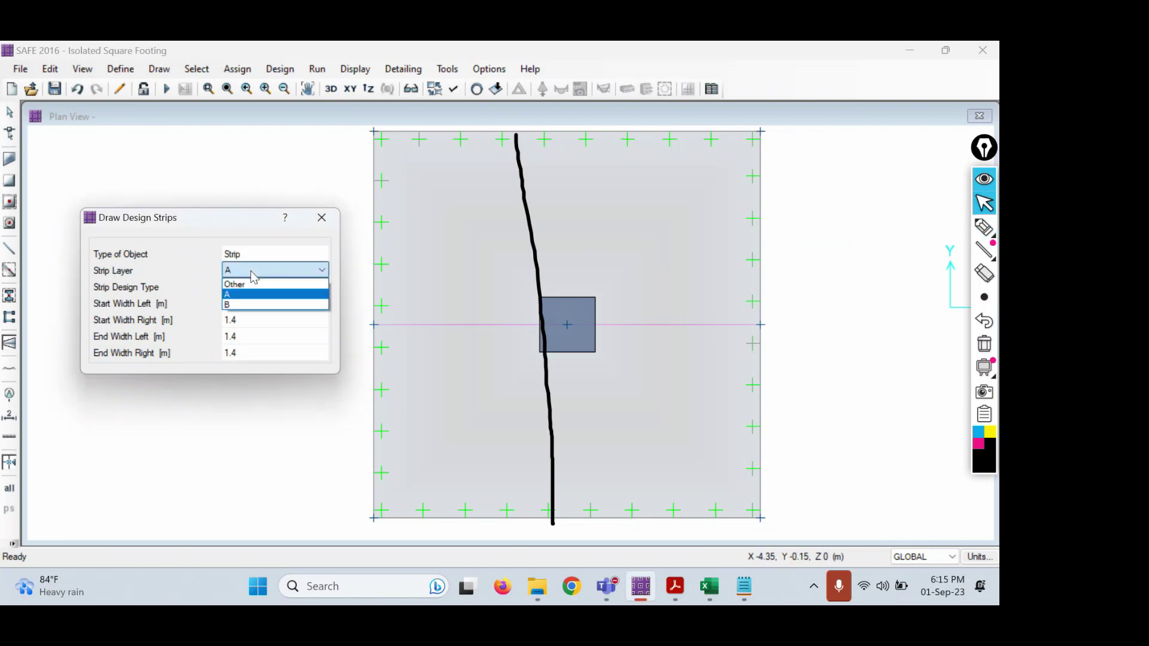
pyautogui.click(240, 305)
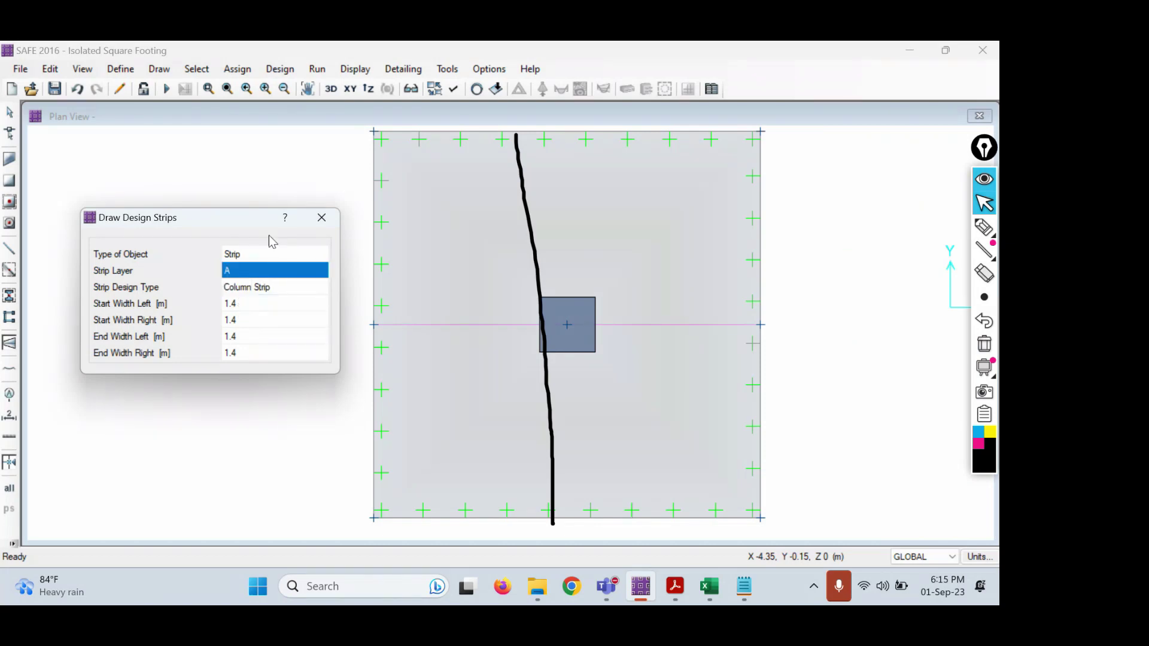
pyautogui.click(245, 289)
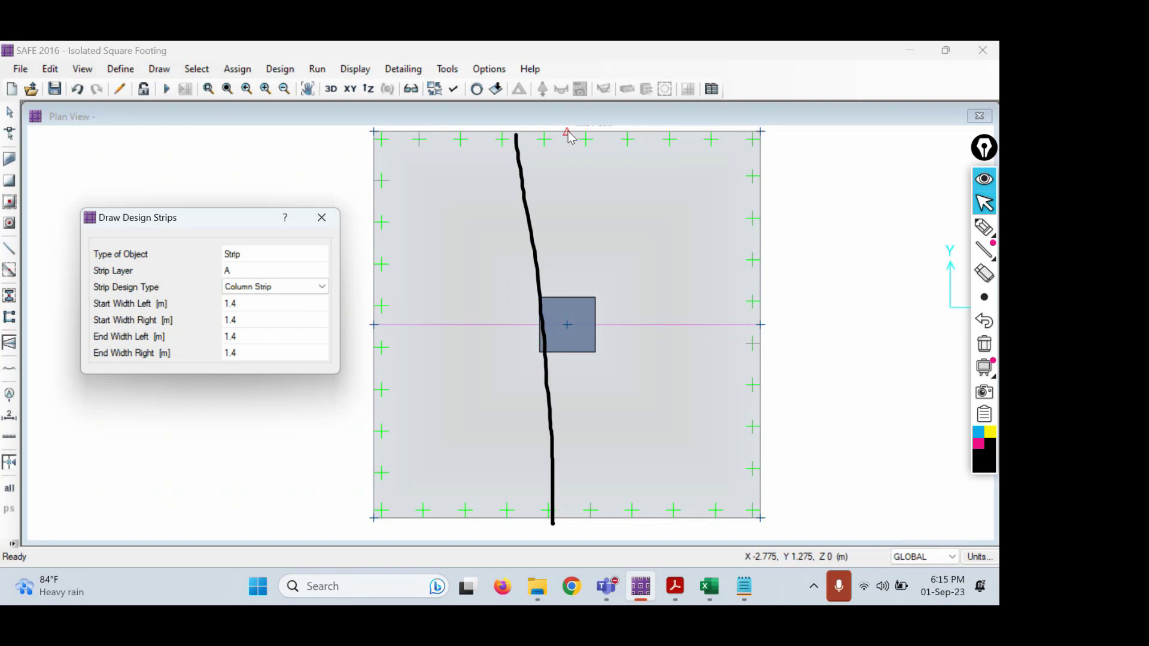
# - Draw a vertical column strip through the column, from the footing's top edge midpoint to its bottom edge midpoint, and clear the annotation
pyautogui.scroll(-1, 597, 193)
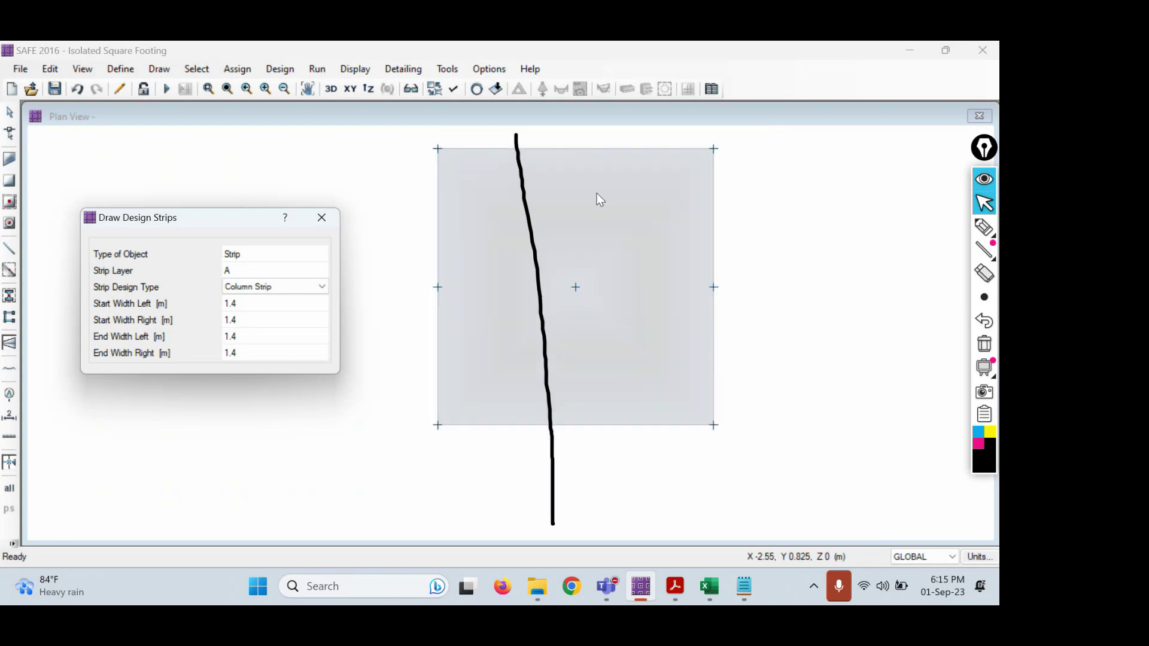
pyautogui.click(576, 151)
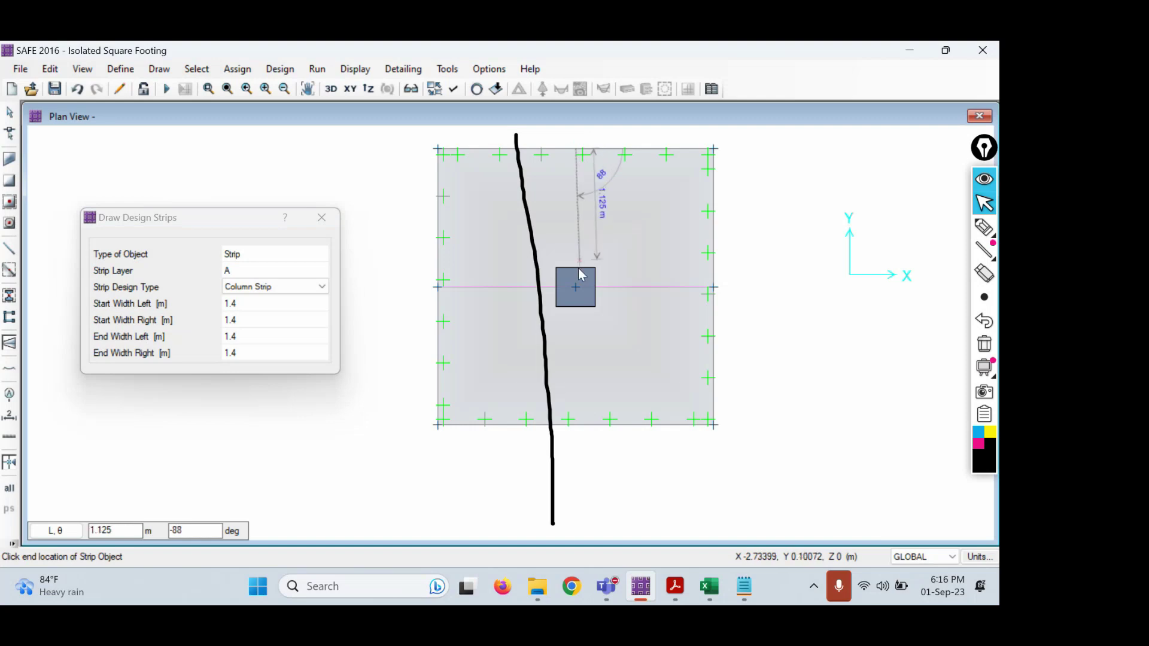
pyautogui.click(576, 425)
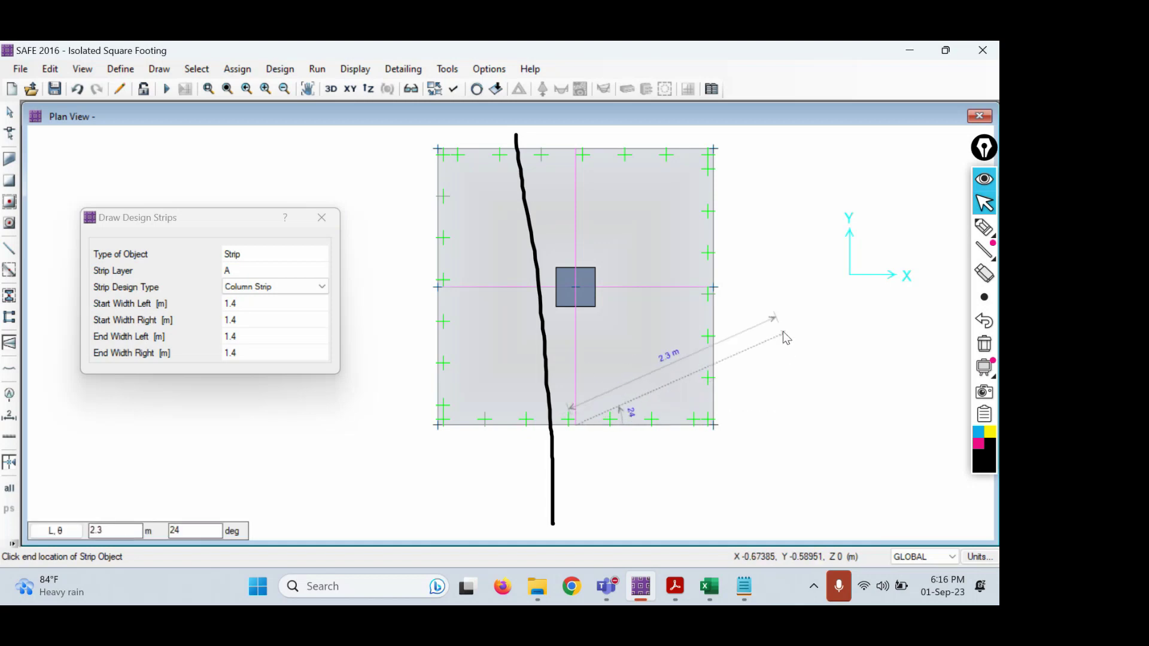
pyautogui.press('Escape')
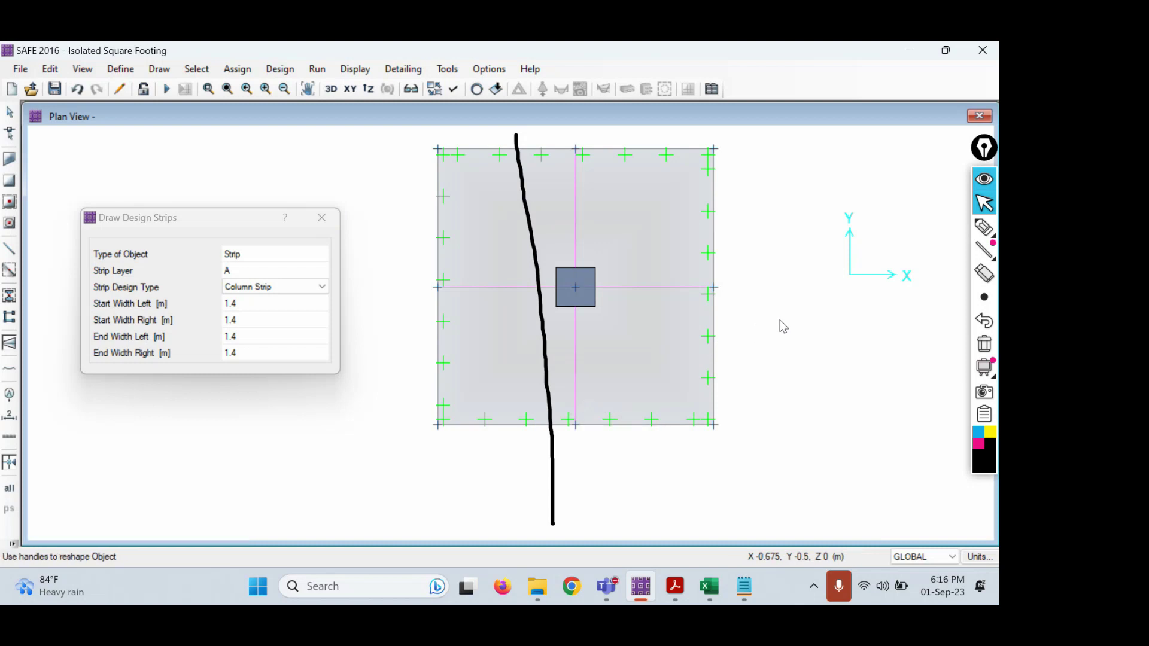
pyautogui.click(984, 343)
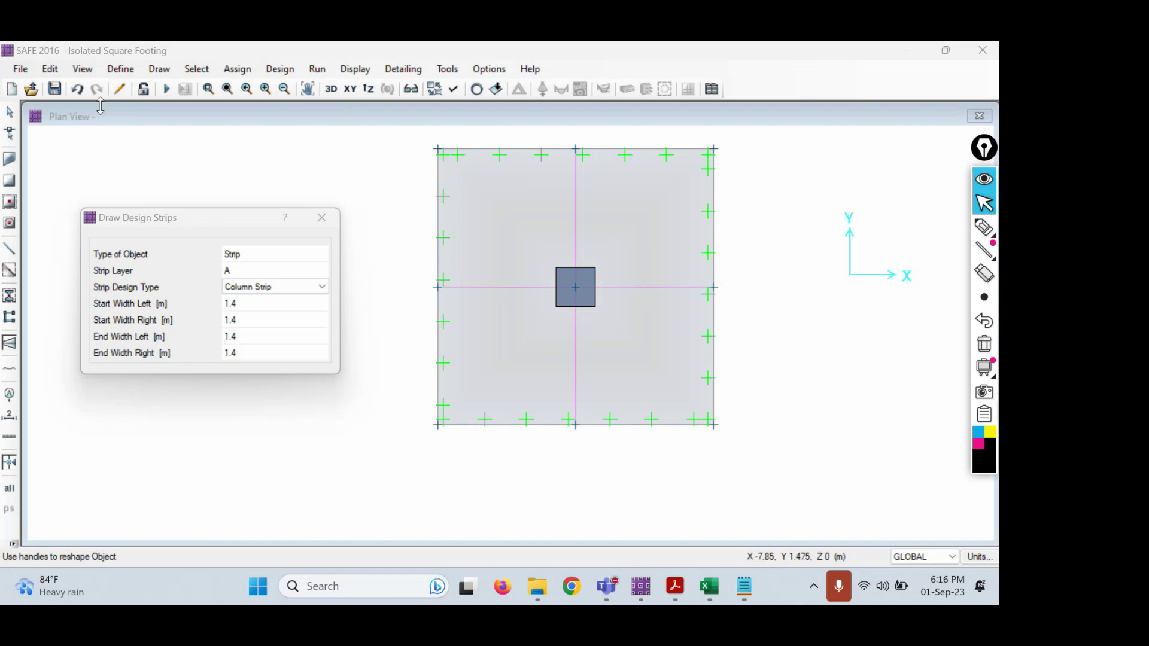
pyautogui.click(10, 116)
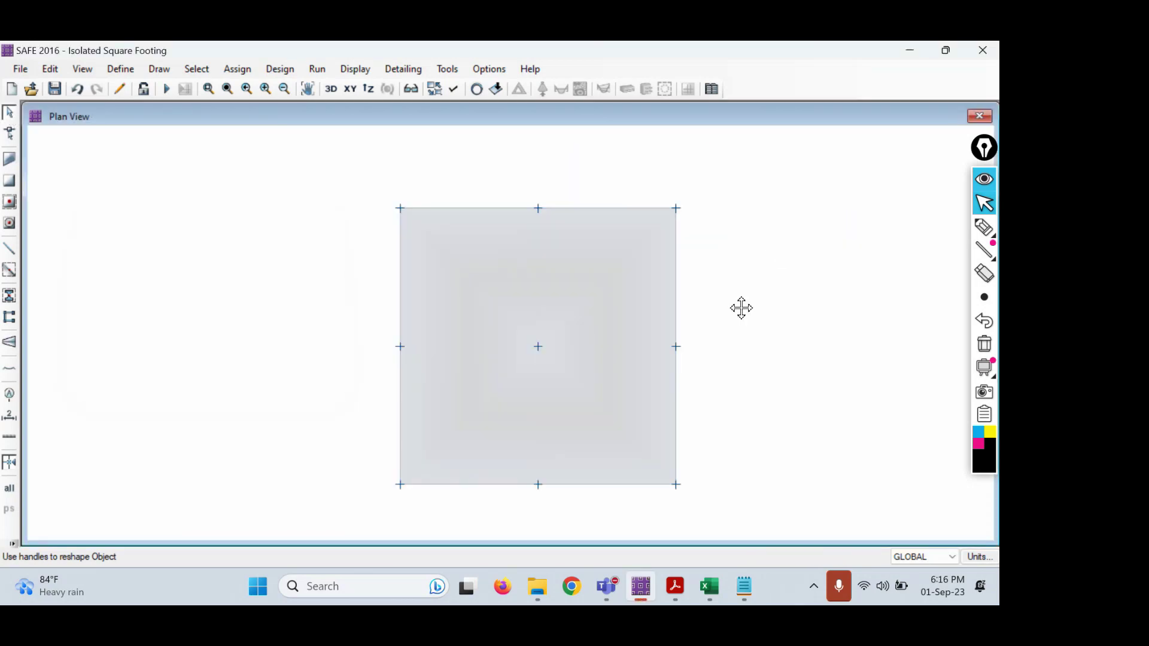
# - Circle the Set Display Options tool in black
pyautogui.scroll(2, 712, 316)
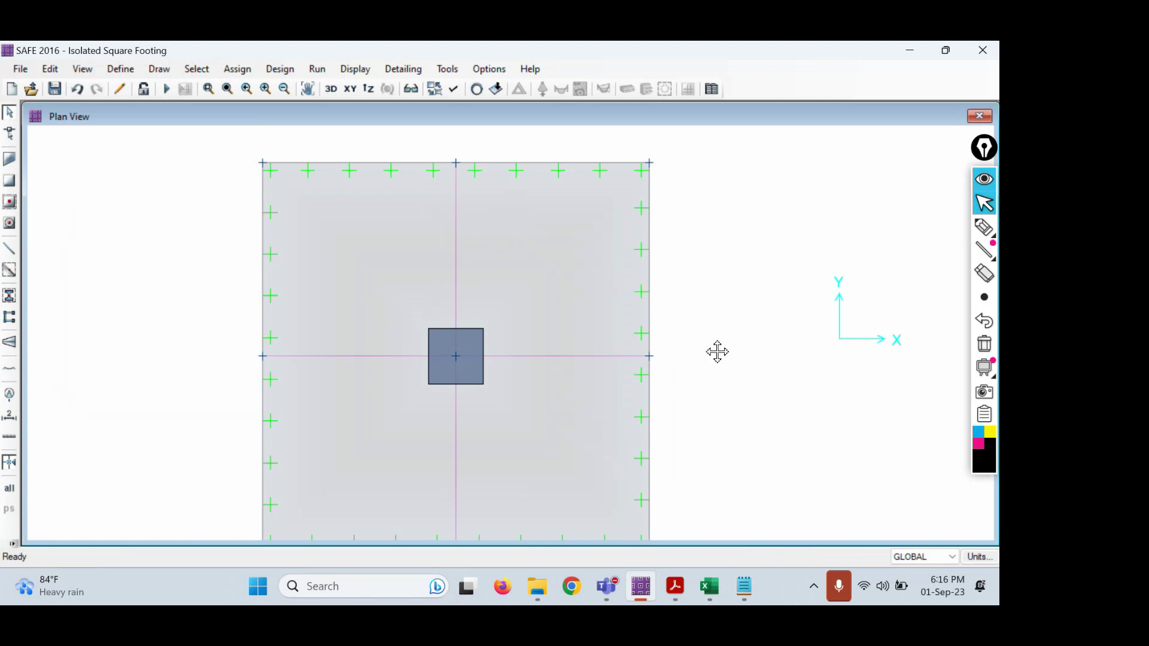
pyautogui.moveTo(717, 352); pyautogui.dragTo(720, 333, button='middle')
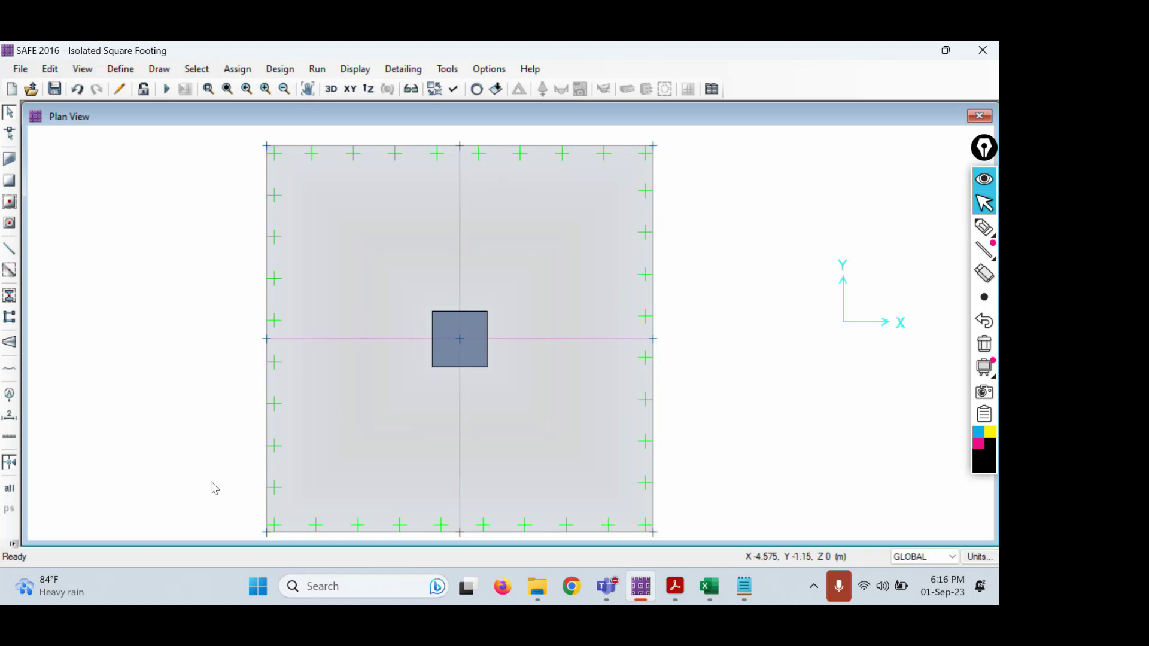
pyautogui.click(984, 227)
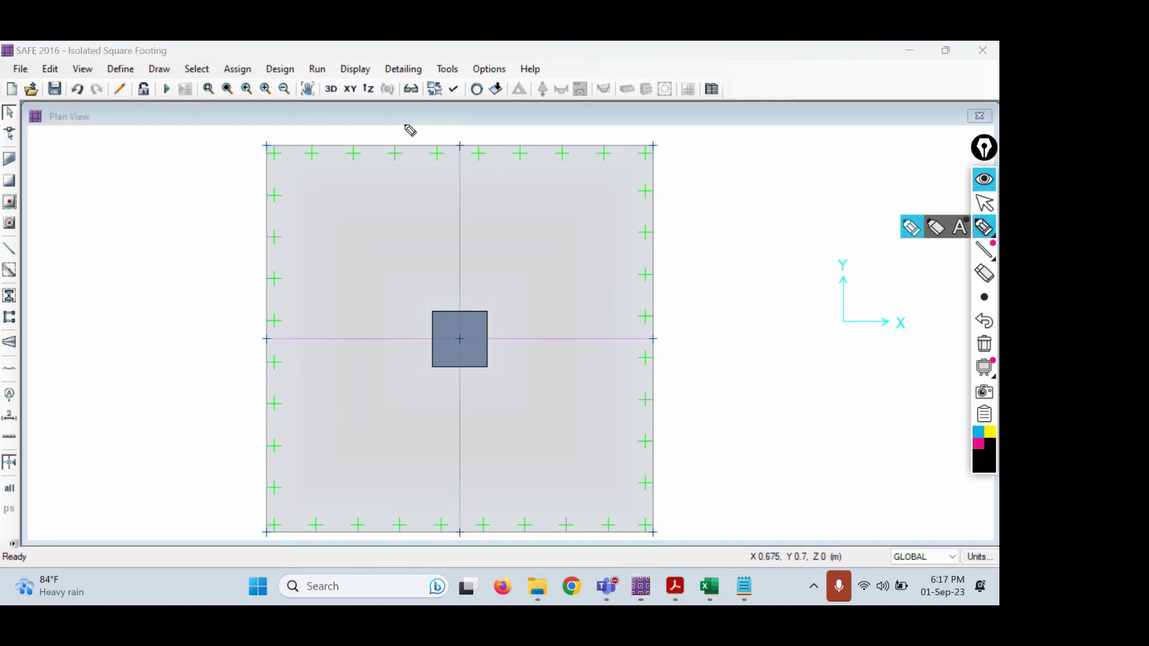
pyautogui.moveTo(461, 73)
pyautogui.mouseDown()
pyautogui.moveTo(443, 99)
pyautogui.moveTo(462, 72)
pyautogui.mouseUp()
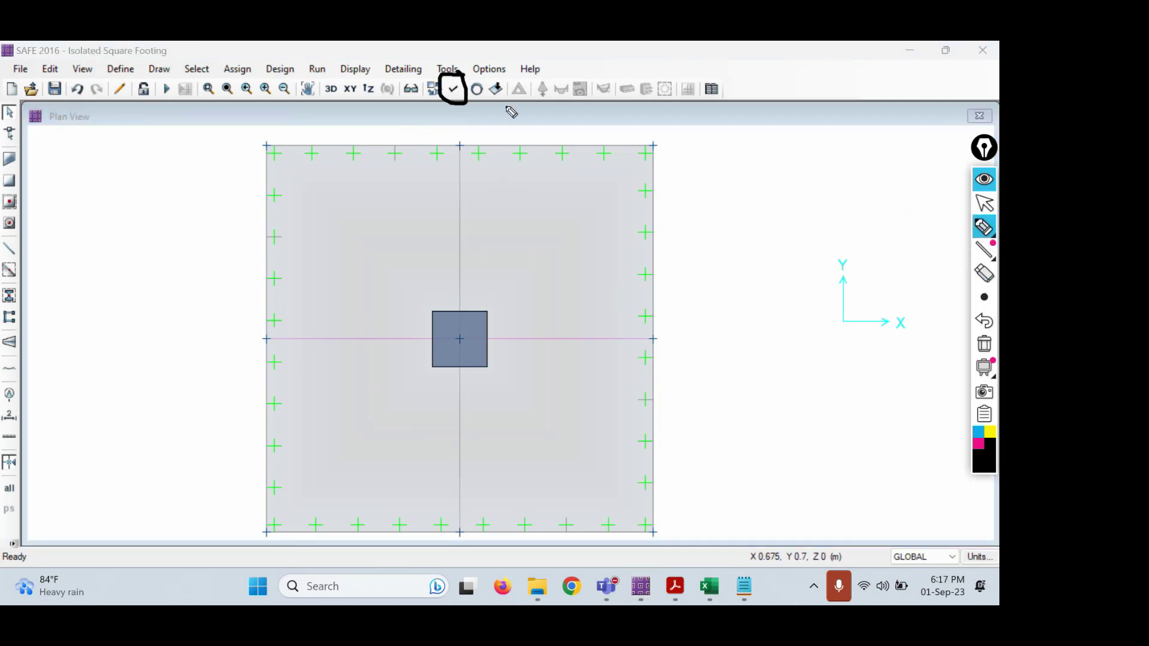
pyautogui.click(984, 203)
pyautogui.click(581, 102)
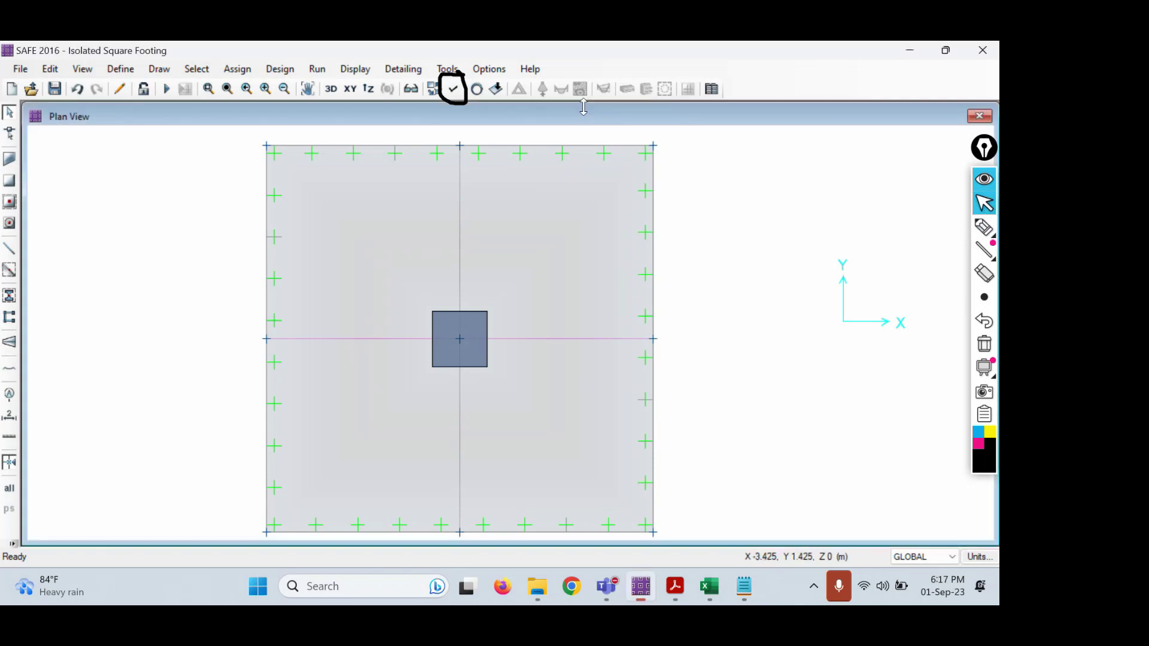
# - Open the display options and circle Extrude View in magenta
pyautogui.click(453, 93)
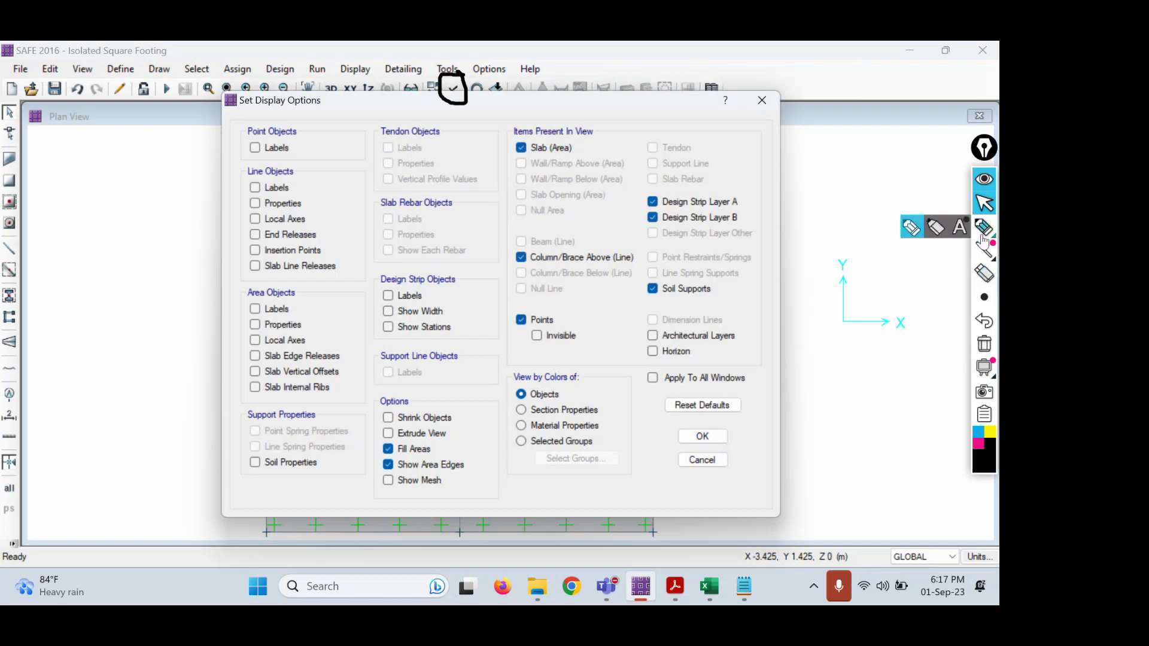
pyautogui.click(984, 228)
pyautogui.click(978, 444)
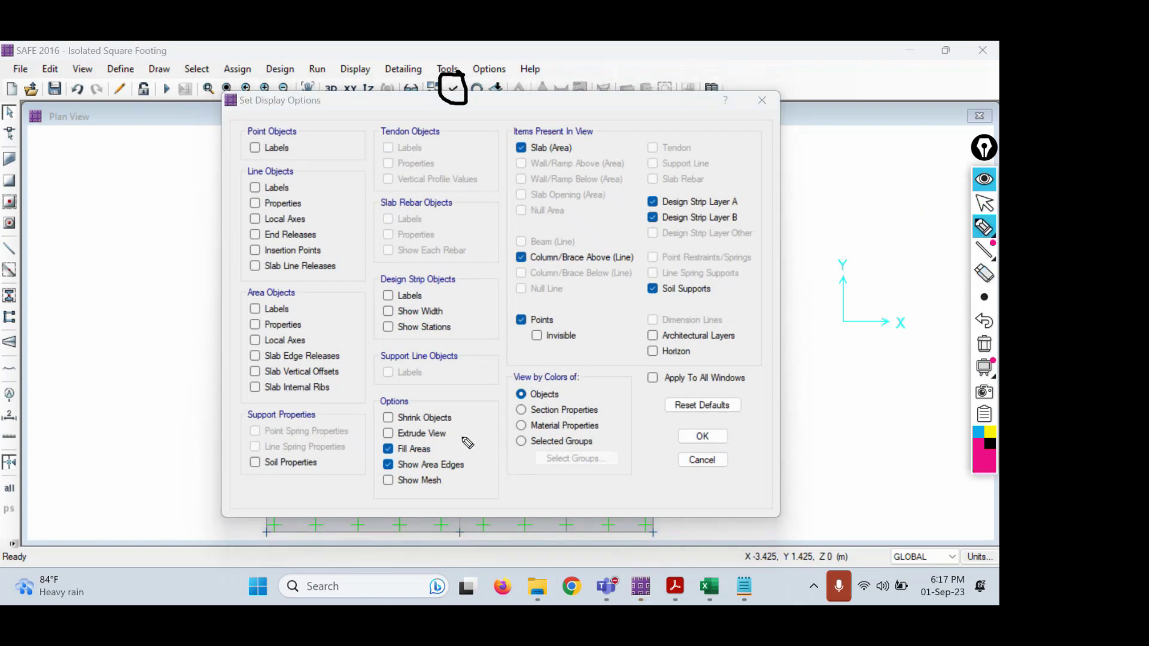
pyautogui.moveTo(461, 427)
pyautogui.mouseDown()
pyautogui.moveTo(387, 425)
pyautogui.moveTo(377, 445)
pyautogui.moveTo(467, 443)
pyautogui.mouseUp()
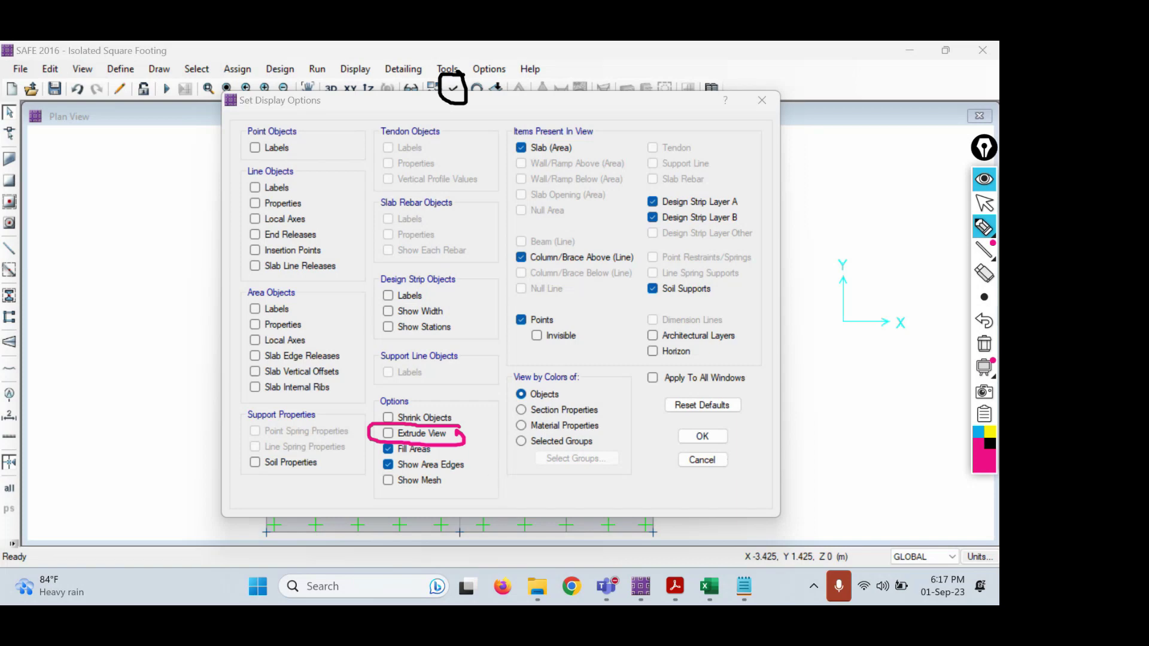
# - Clear the annotations, circle the Design Strip Objects heading in magenta and underline Show Width
pyautogui.click(985, 344)
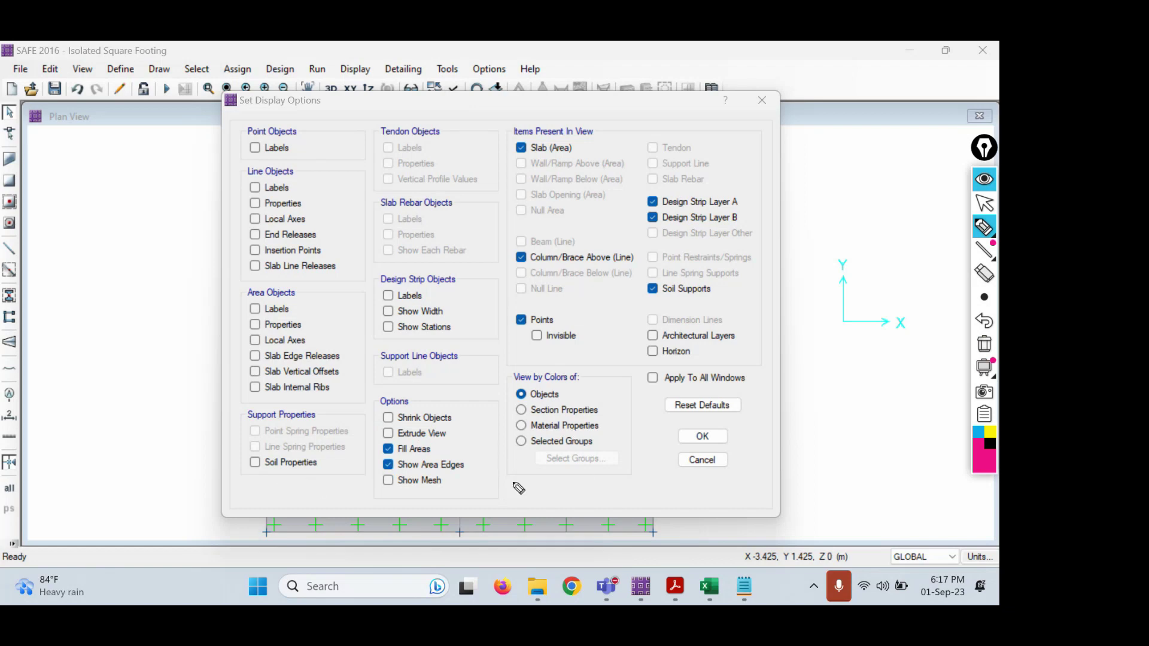
pyautogui.moveTo(375, 269)
pyautogui.mouseDown()
pyautogui.moveTo(376, 288)
pyautogui.moveTo(464, 289)
pyautogui.moveTo(446, 268)
pyautogui.moveTo(377, 274)
pyautogui.mouseUp()
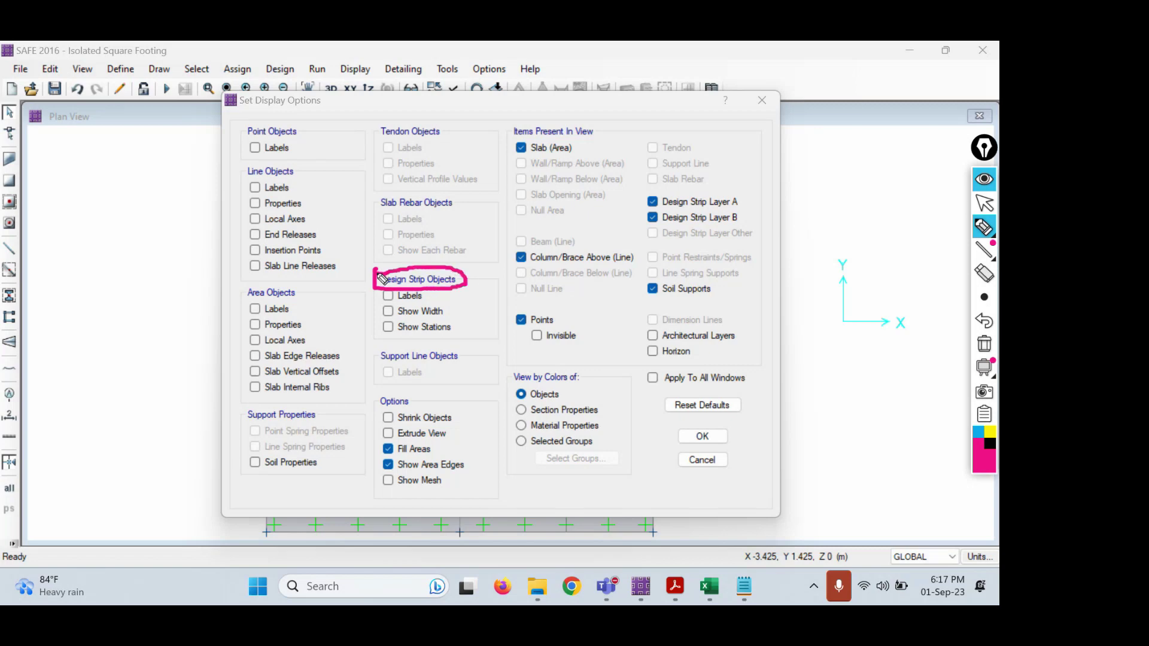
pyautogui.click(397, 318)
pyautogui.moveTo(397, 319); pyautogui.dragTo(458, 322)
# - Turn on Show Width for the design strip objects and apply the display options
pyautogui.click(984, 203)
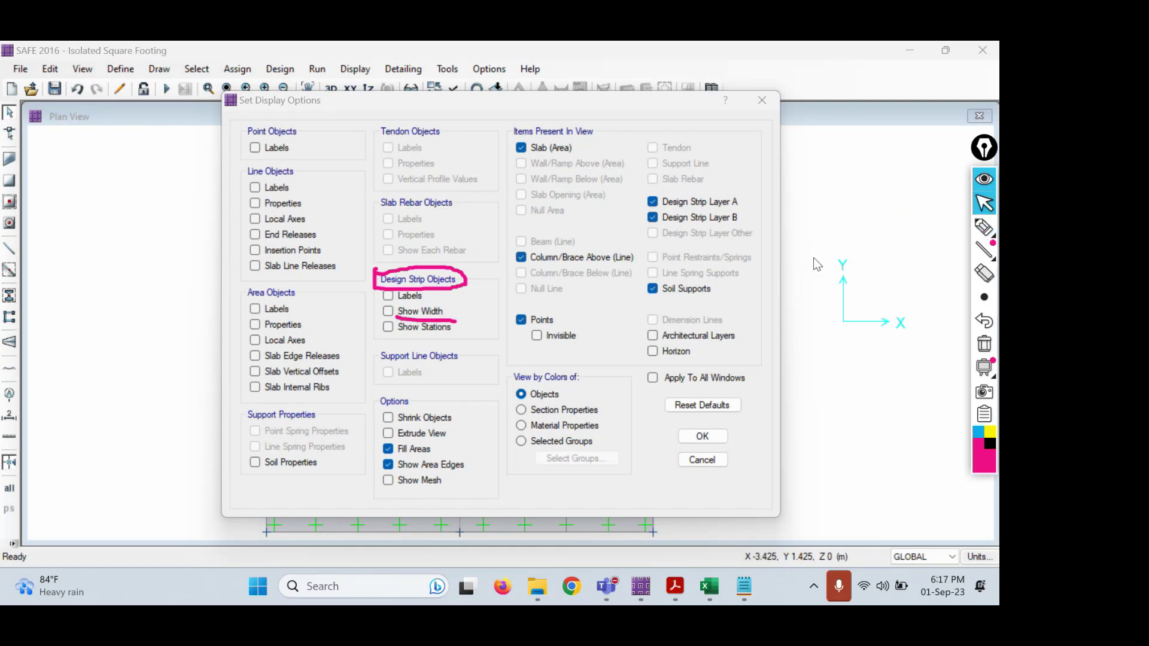
pyautogui.click(387, 311)
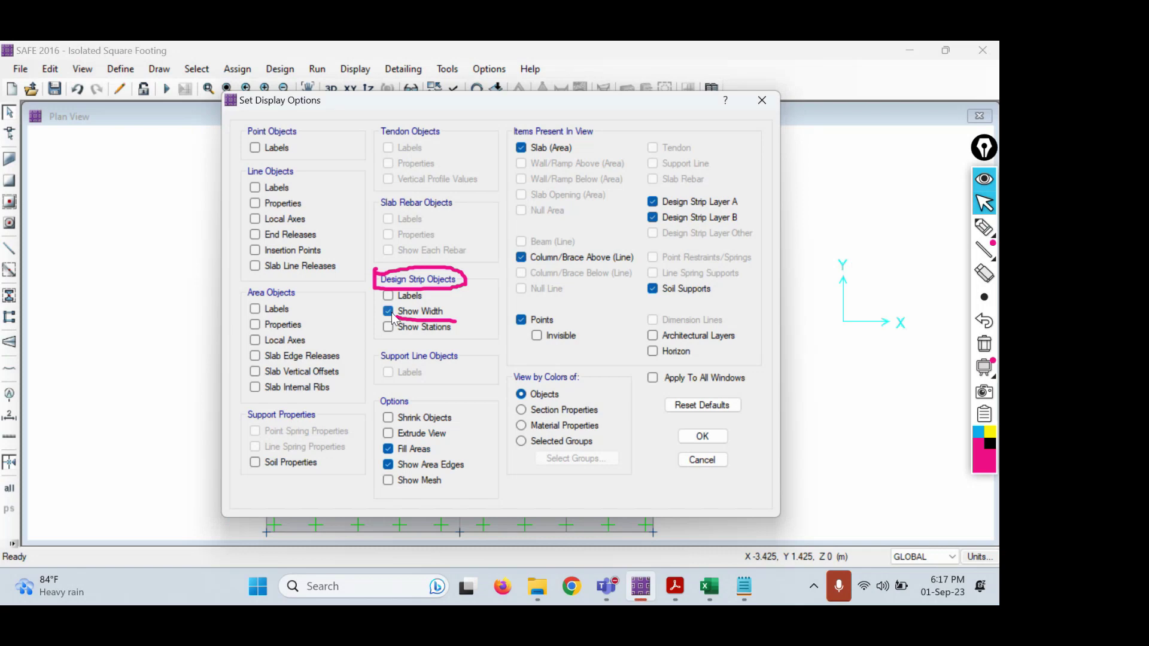
pyautogui.click(704, 437)
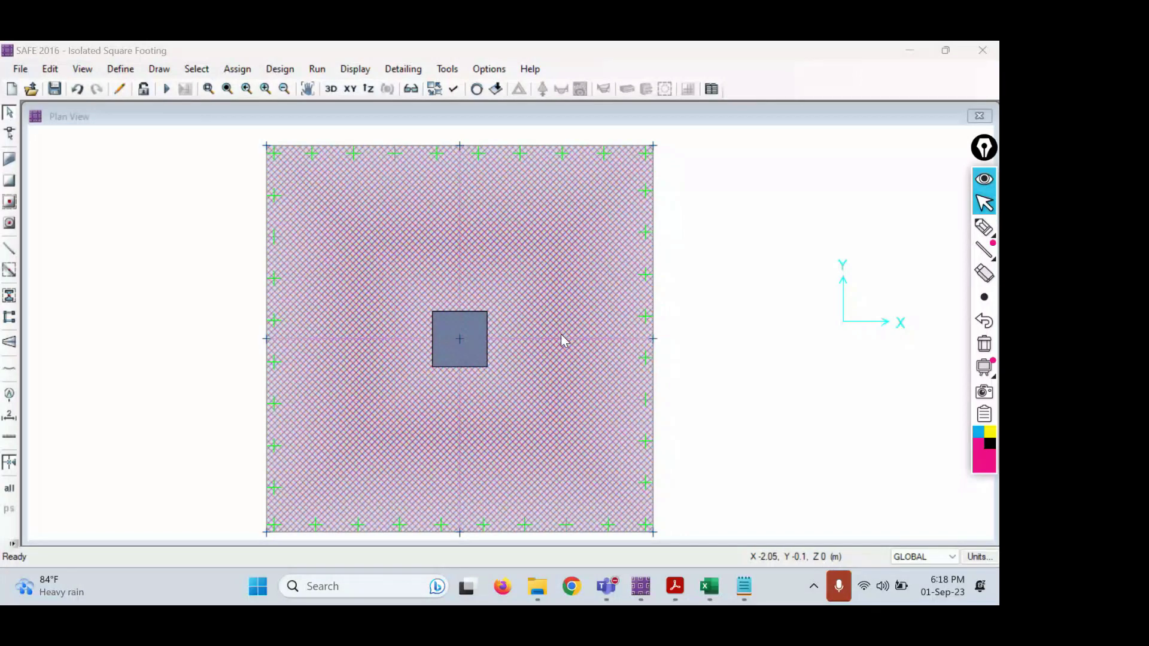
# - Open the horizontal strip's object information and examine its geometry, including the point coordinates and start and end widths
pyautogui.scroll(5, 564, 339)
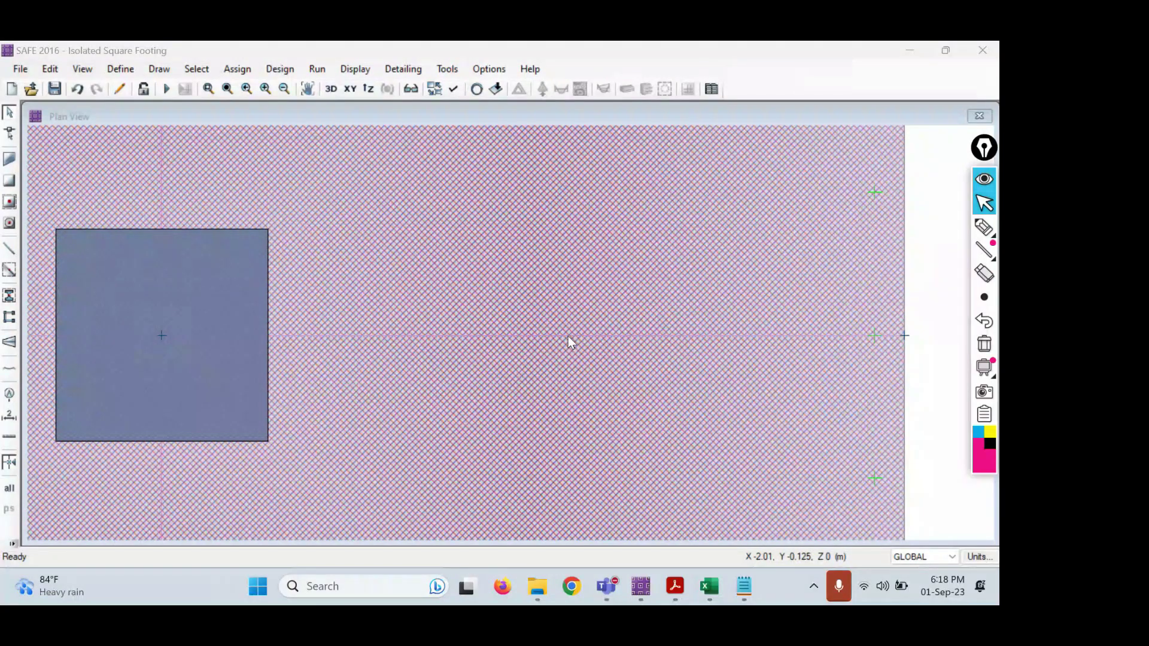
pyautogui.rightClick(568, 336)
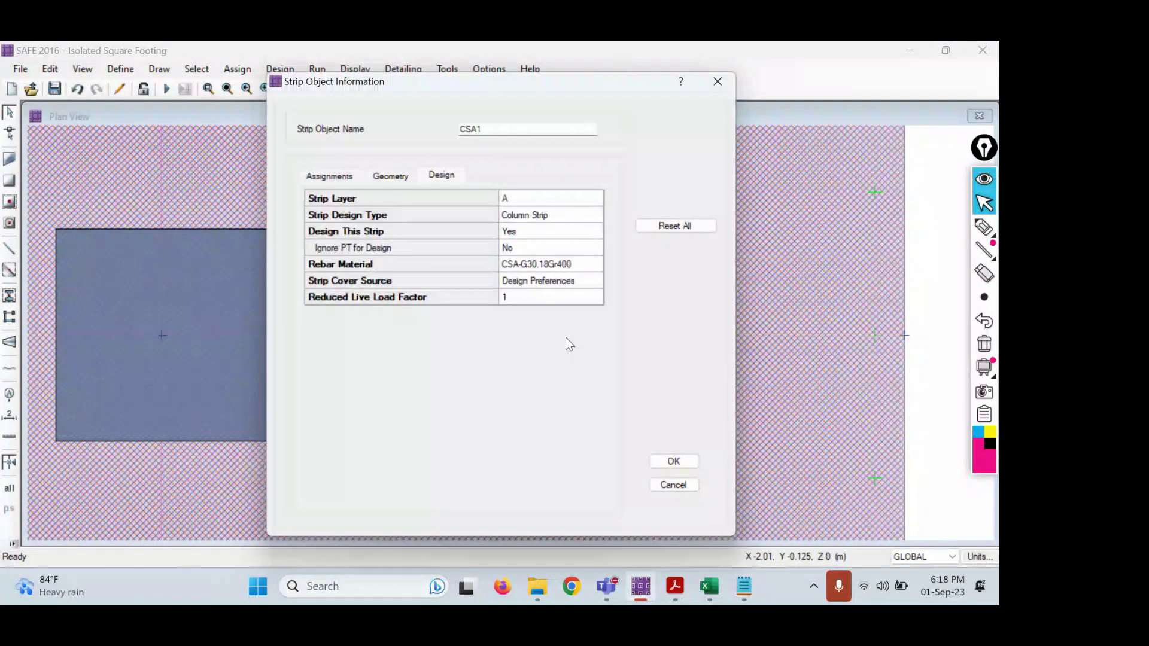
pyautogui.click(403, 175)
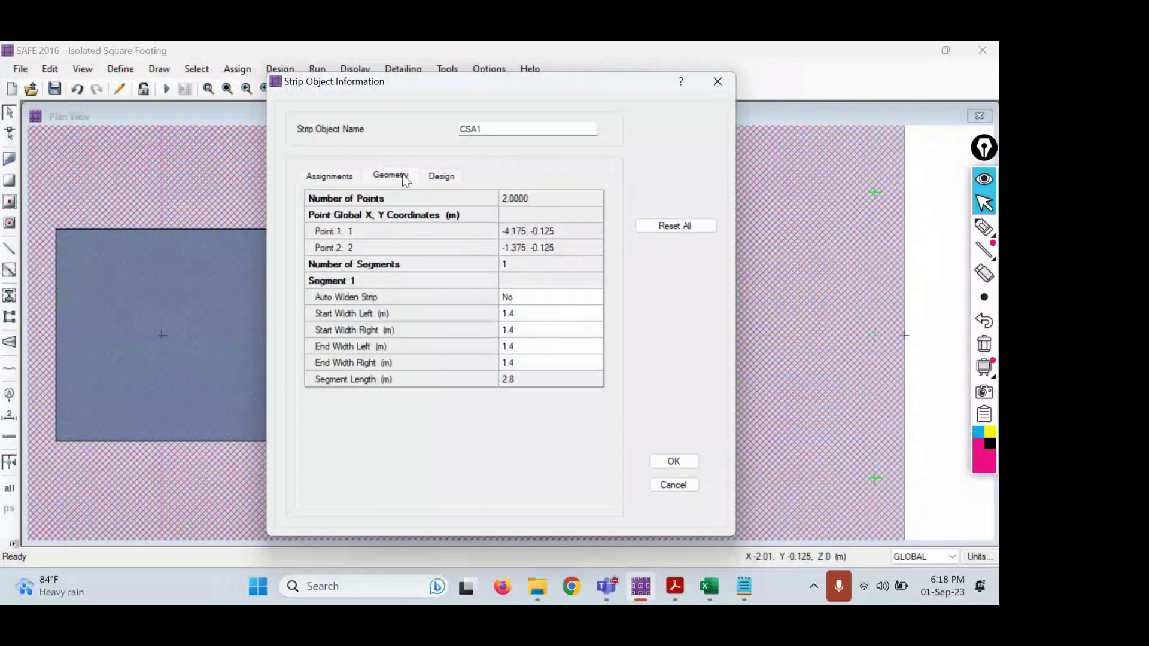
# - Edit the horizontal strip's segment widths, setting Start Width Left and Start Width Right to 1.8 m
pyautogui.doubleClick(523, 314)
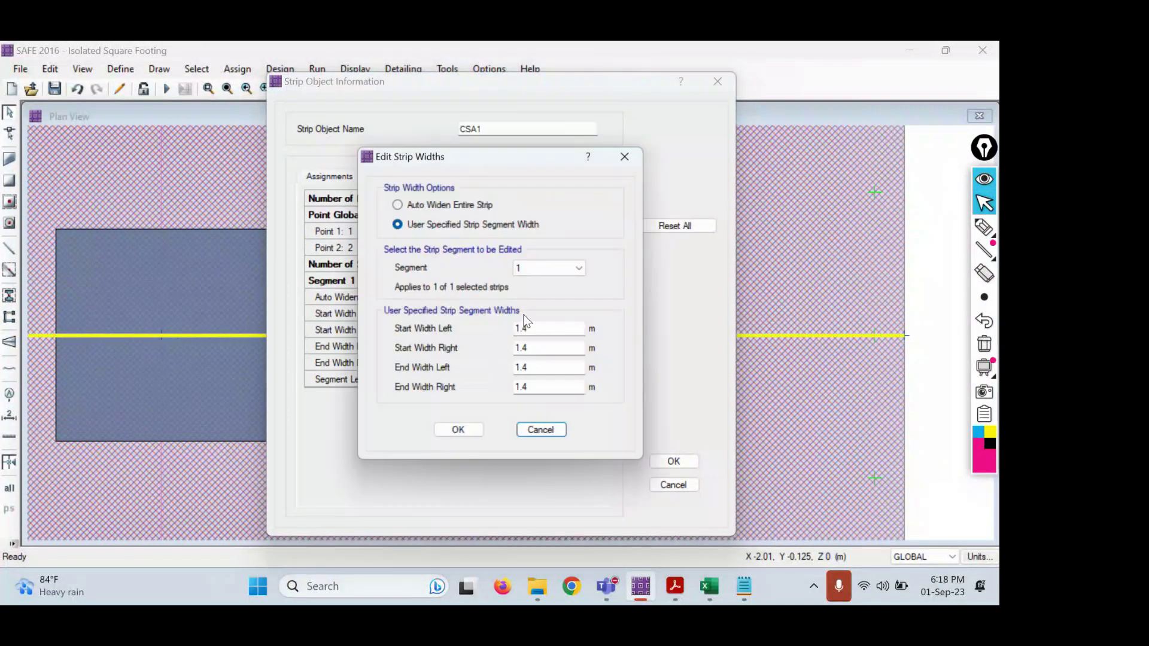
pyautogui.click(562, 332)
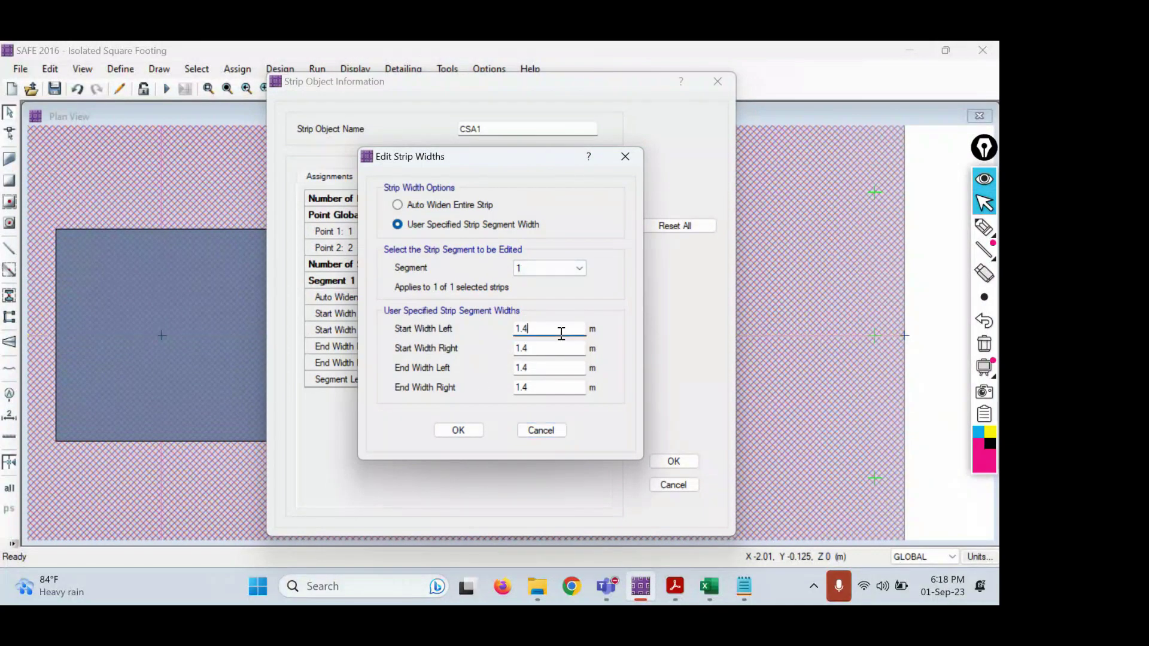
pyautogui.press('BackSpace')
pyautogui.write('8')
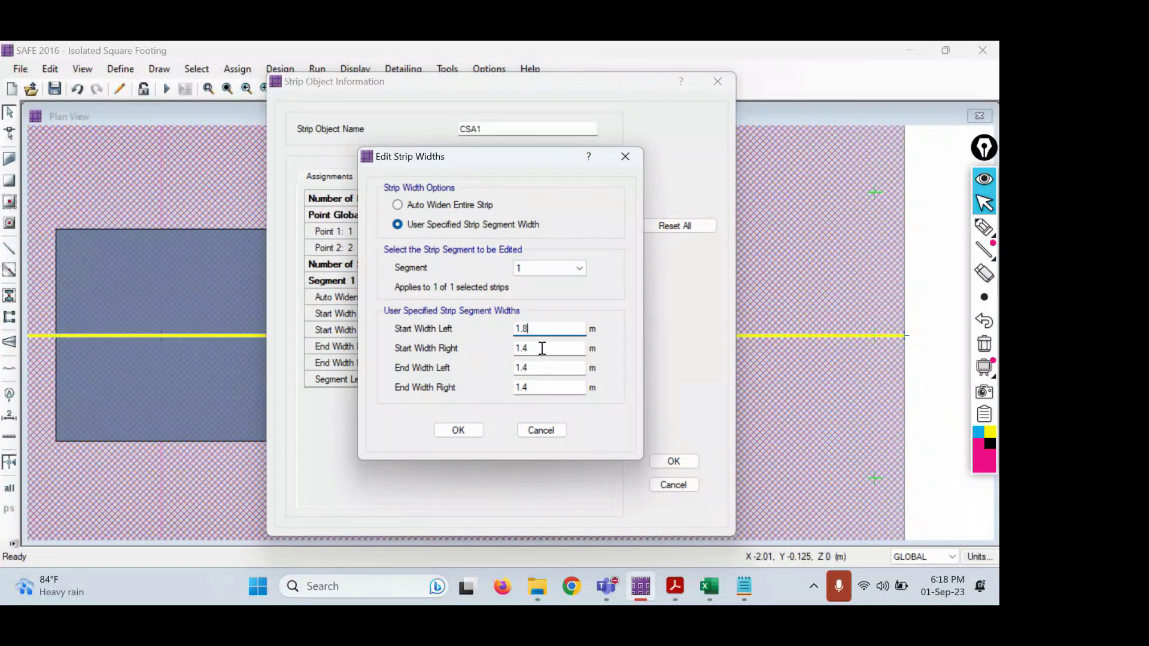
pyautogui.click(542, 348)
pyautogui.press('BackSpace')
pyautogui.write('8')
# - Set the horizontal strip's End Width Left and End Width Right to 1.8 m and apply the changes to the plan
pyautogui.click(548, 368)
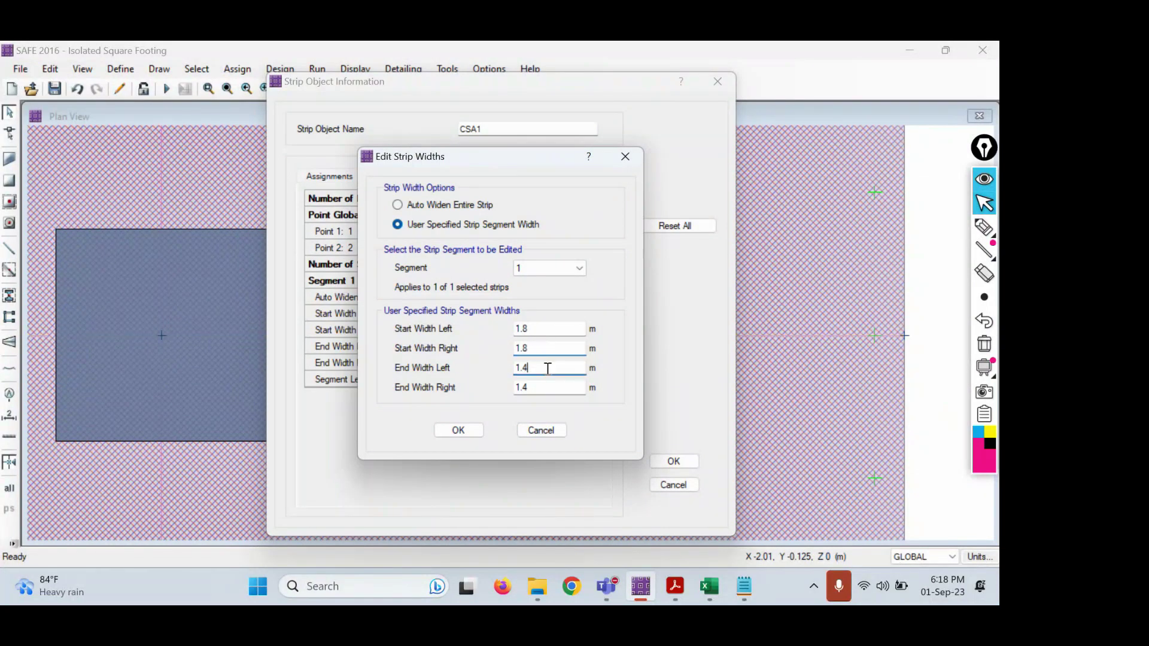
pyautogui.press('BackSpace')
pyautogui.write('8')
pyautogui.click(547, 388)
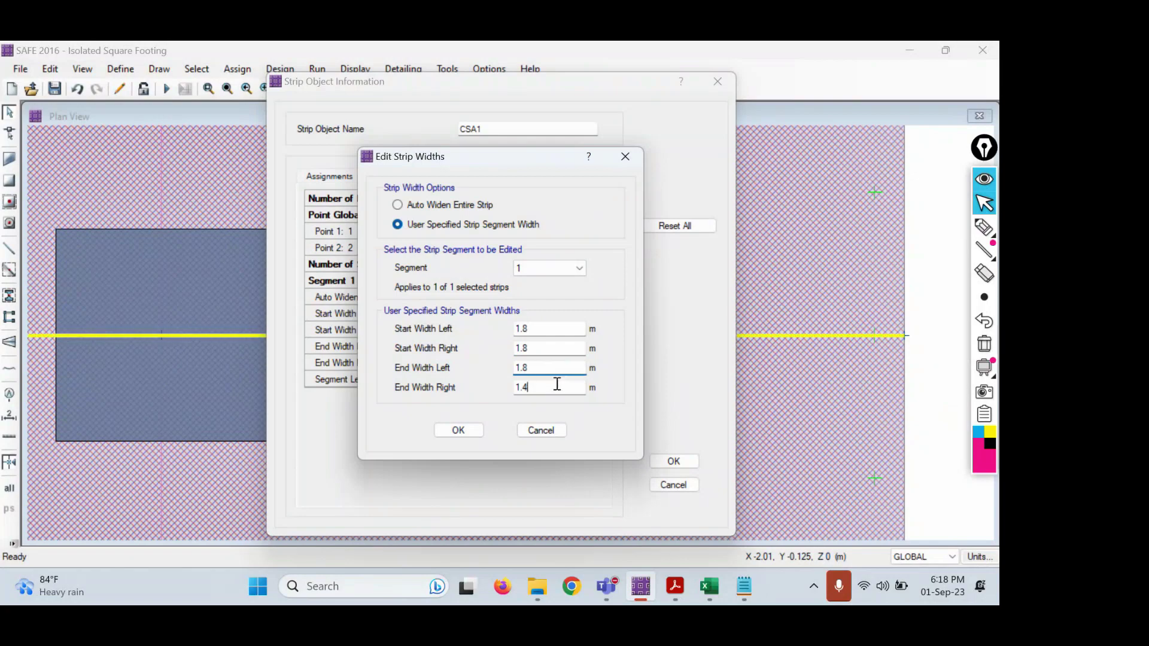
pyautogui.press('BackSpace')
pyautogui.write('8')
pyautogui.click(450, 431)
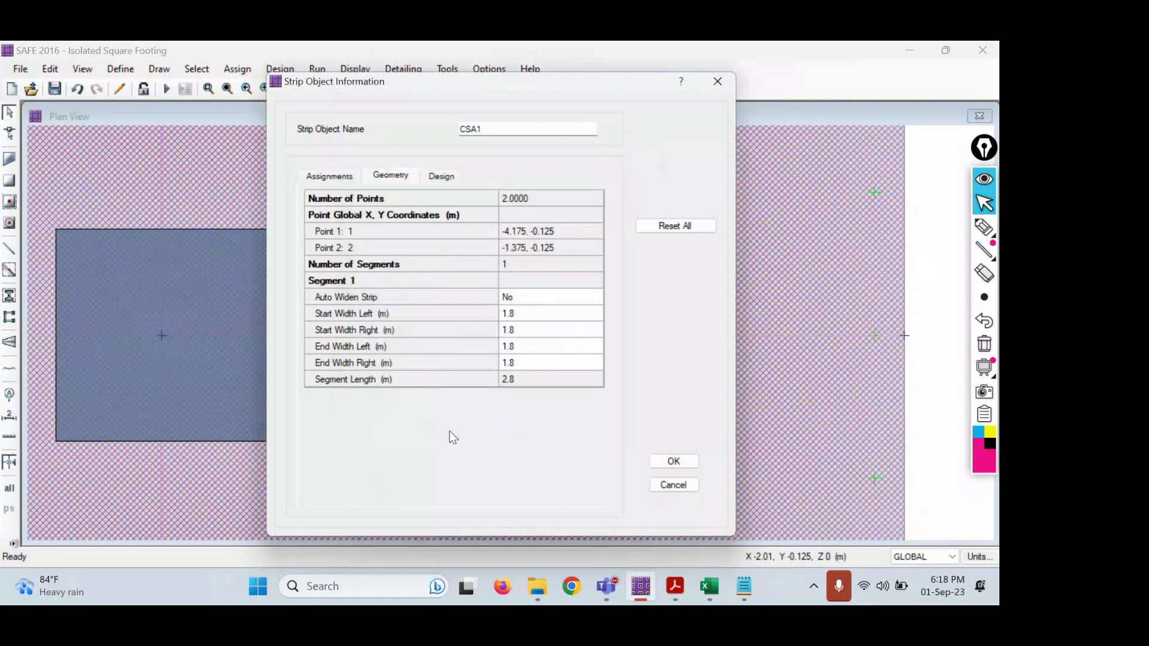
pyautogui.click(673, 461)
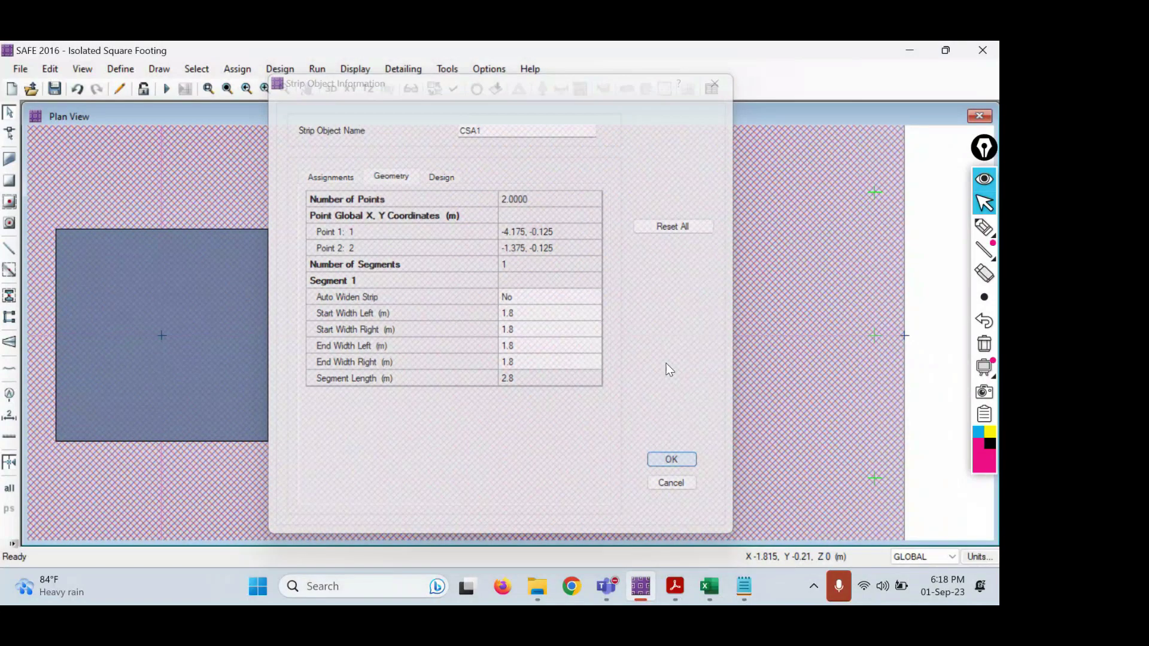
pyautogui.scroll(-1, 693, 325)
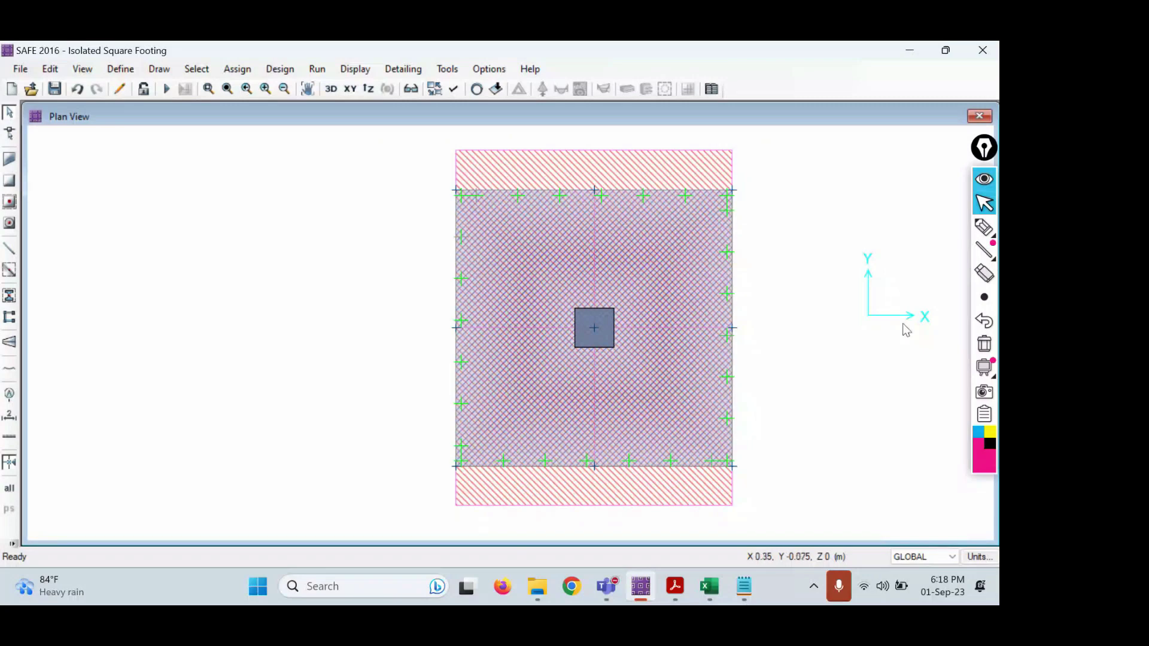
# - Reopen the horizontal strip's width settings and set Start Width Left and Start Width Right to 1.4 m
pyautogui.rightClick(651, 329)
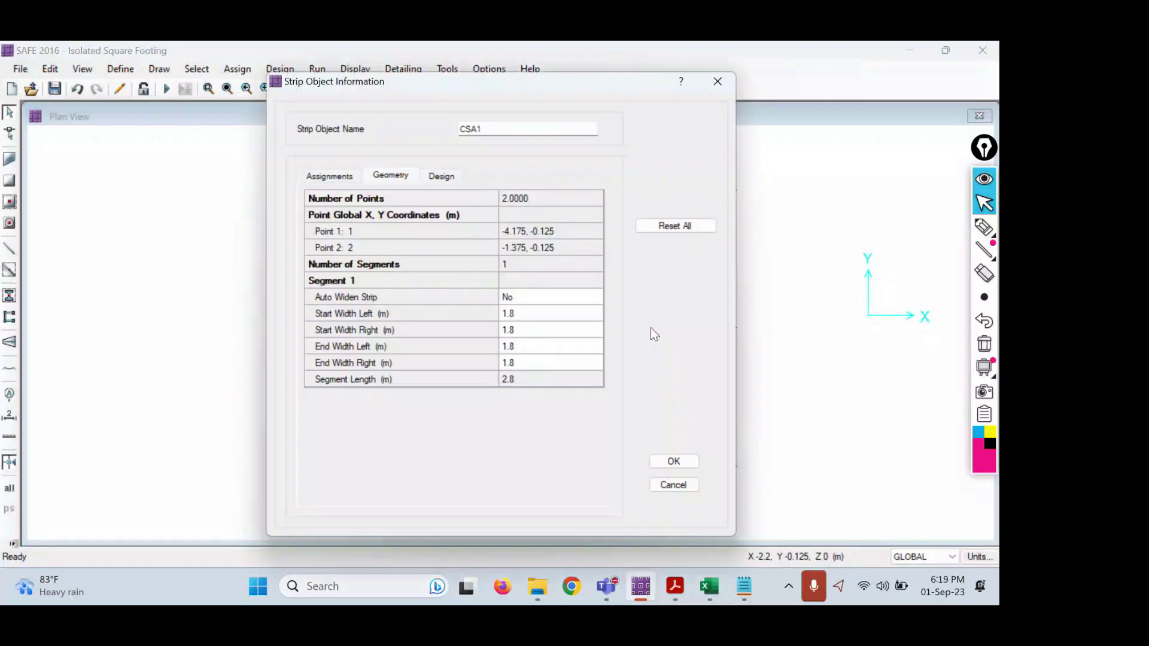
pyautogui.click(530, 314)
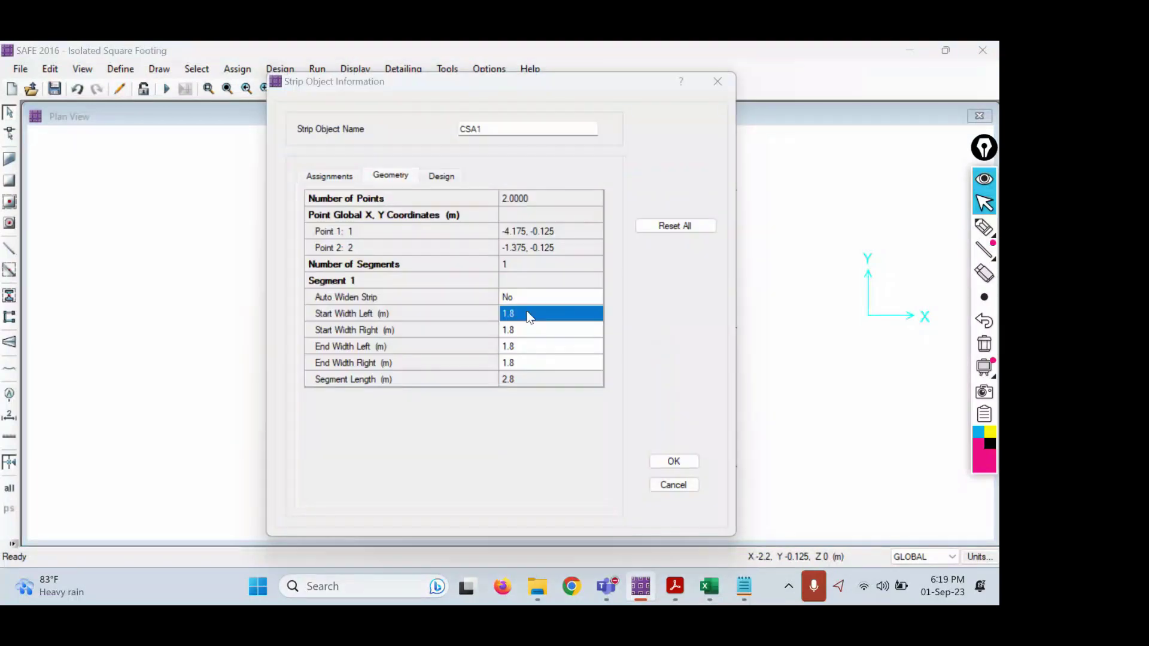
pyautogui.click(547, 329)
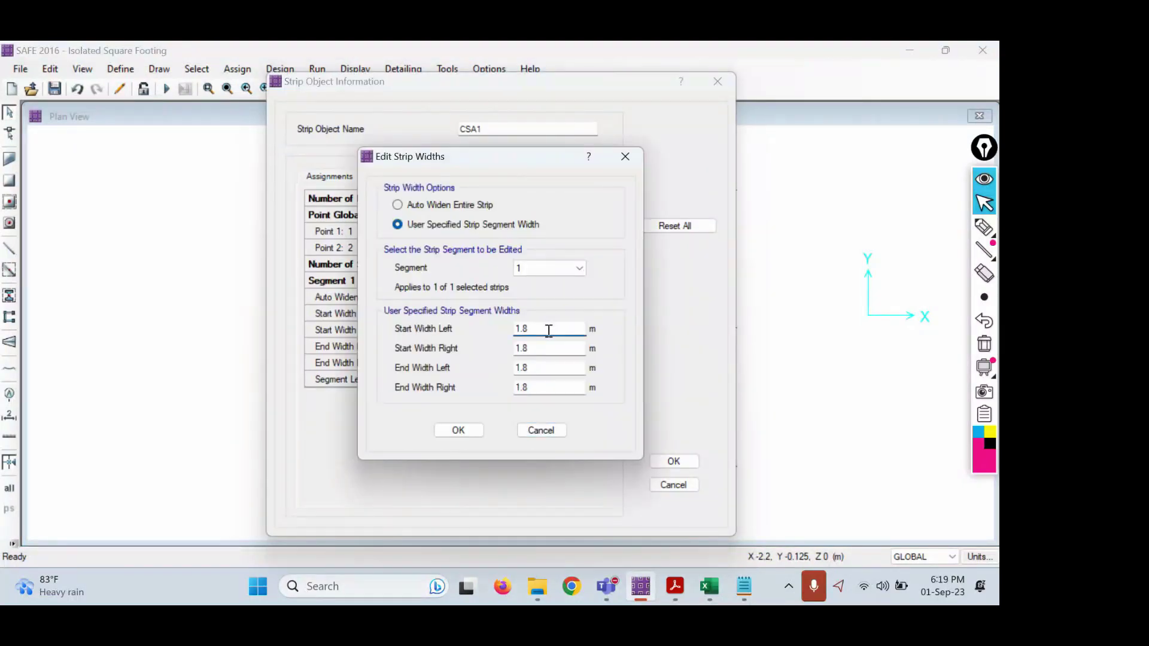
pyautogui.press('BackSpace')
pyautogui.write('4')
pyautogui.click(556, 348)
pyautogui.press('BackSpace')
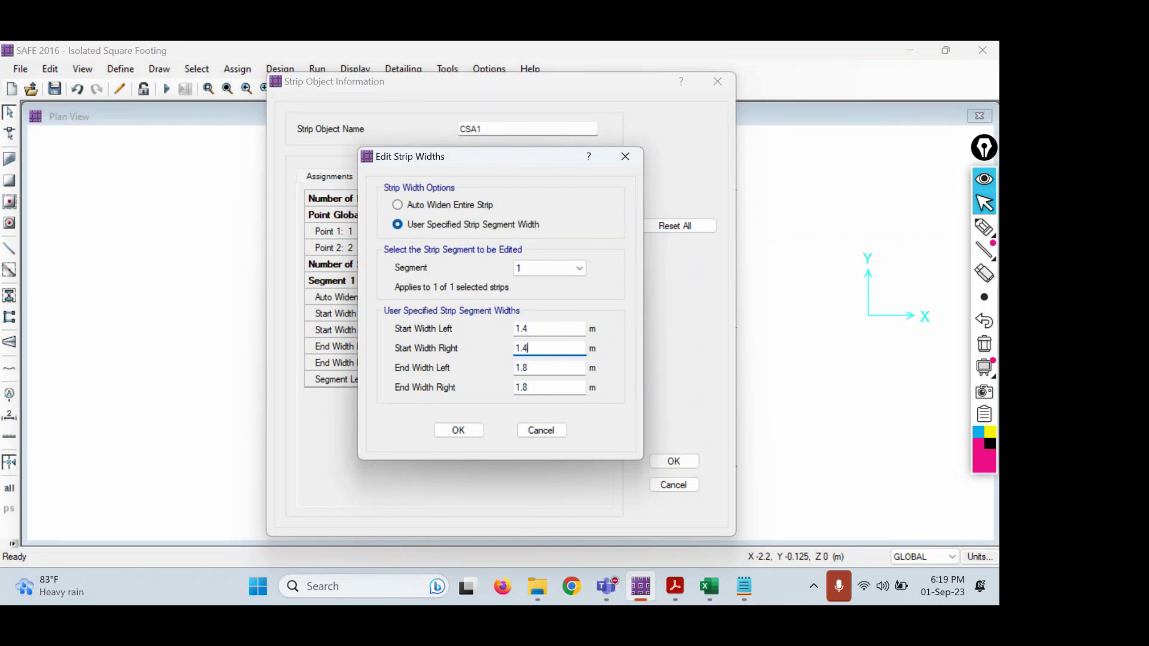
pyautogui.write('4')
# - Set the horizontal strip's End Width Left and End Width Right to 1.4 m and apply the changes
pyautogui.click(538, 369)
pyautogui.press('BackSpace')
pyautogui.write('4')
pyautogui.click(536, 387)
pyautogui.press('BackSpace')
pyautogui.write('4')
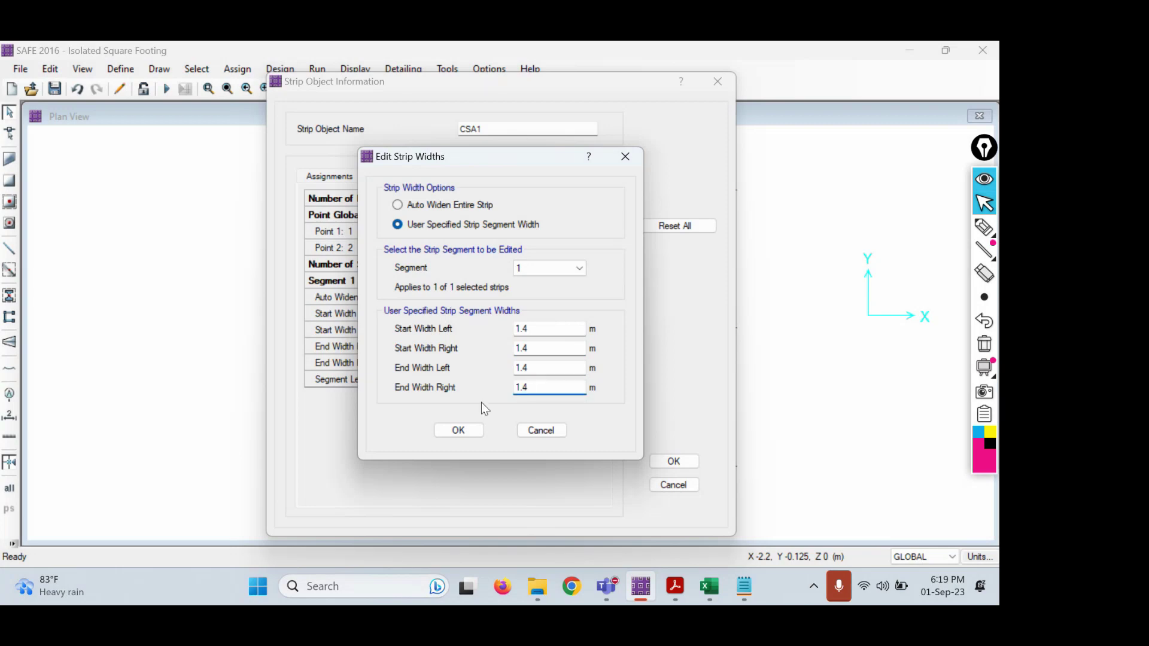
pyautogui.click(459, 430)
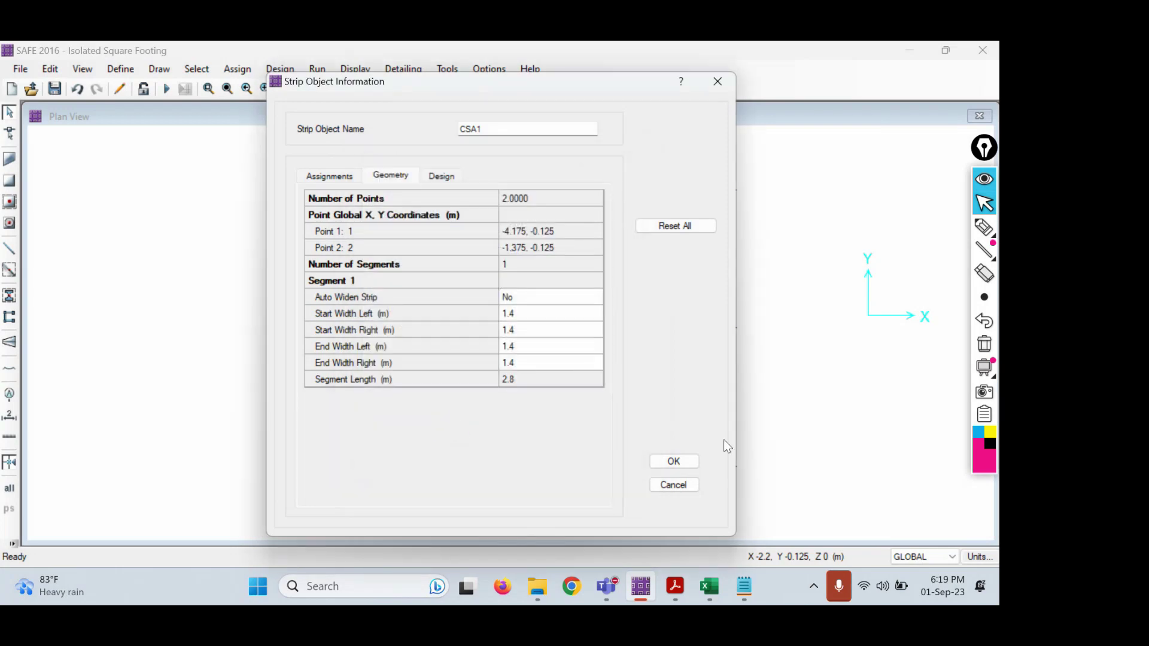
pyautogui.click(674, 461)
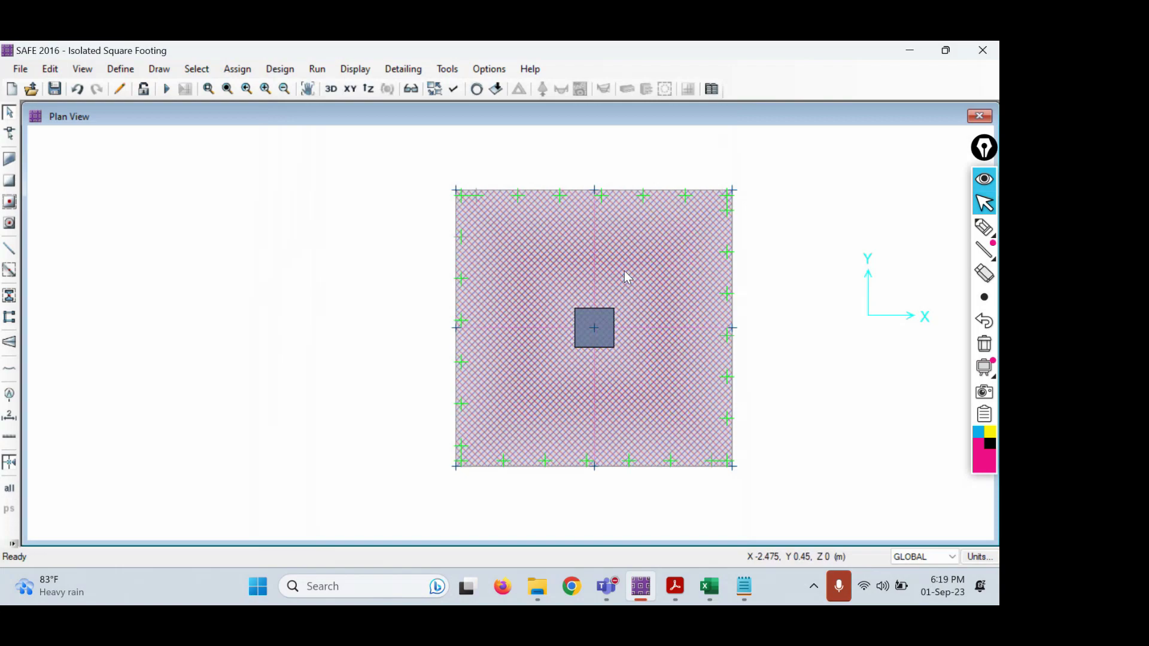
# - Reopen the horizontal strip's object information and examine its assignments, geometry and design settings
pyautogui.scroll(1, 774, 327)
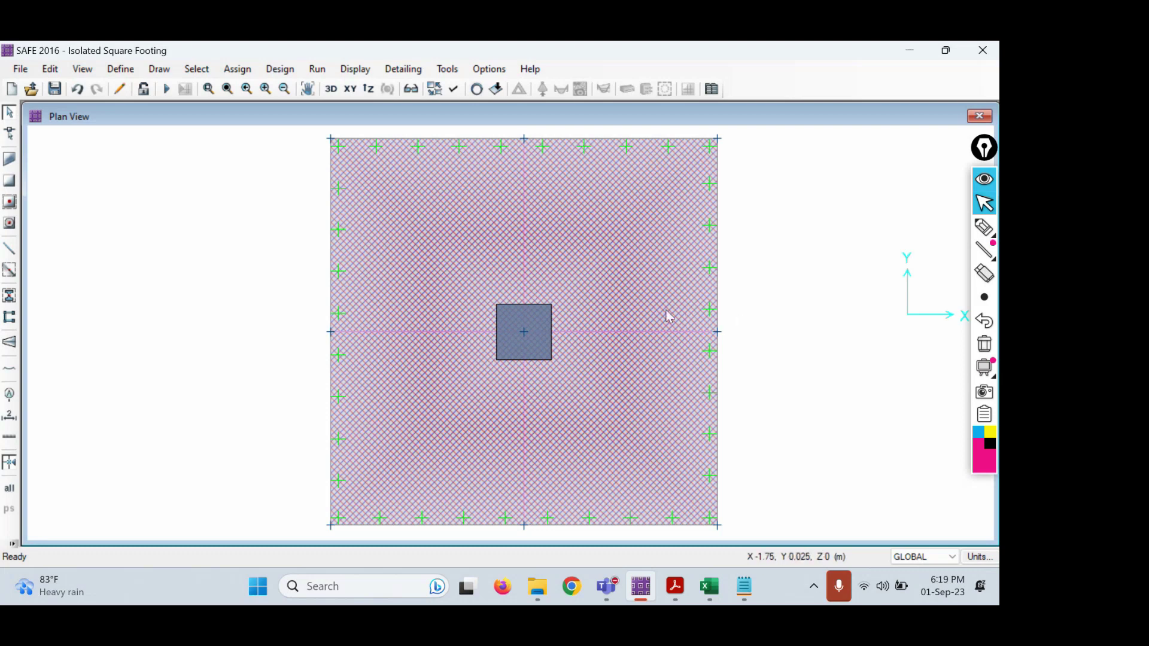
pyautogui.rightClick(620, 332)
pyautogui.click(715, 83)
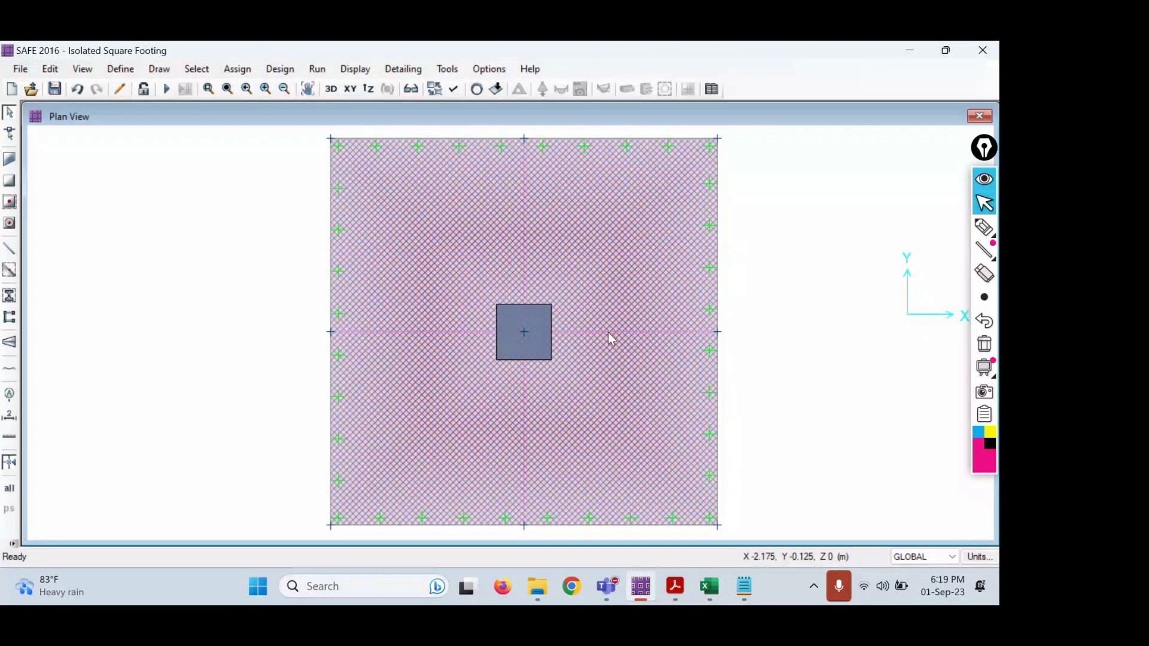
pyautogui.rightClick(610, 338)
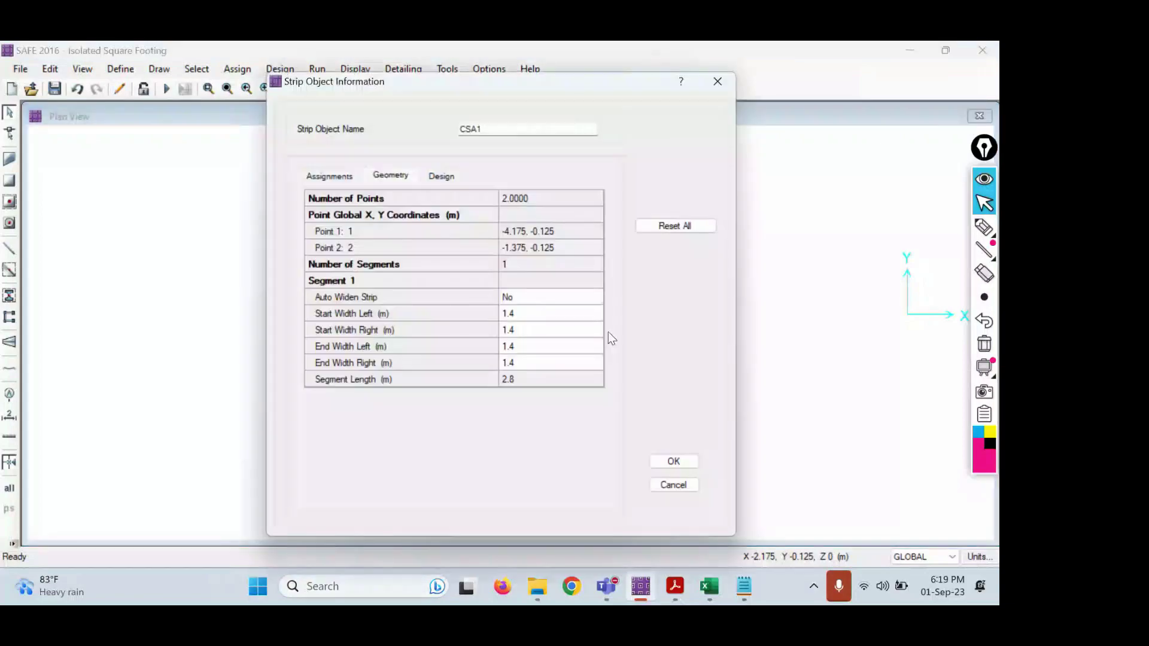
pyautogui.click(317, 176)
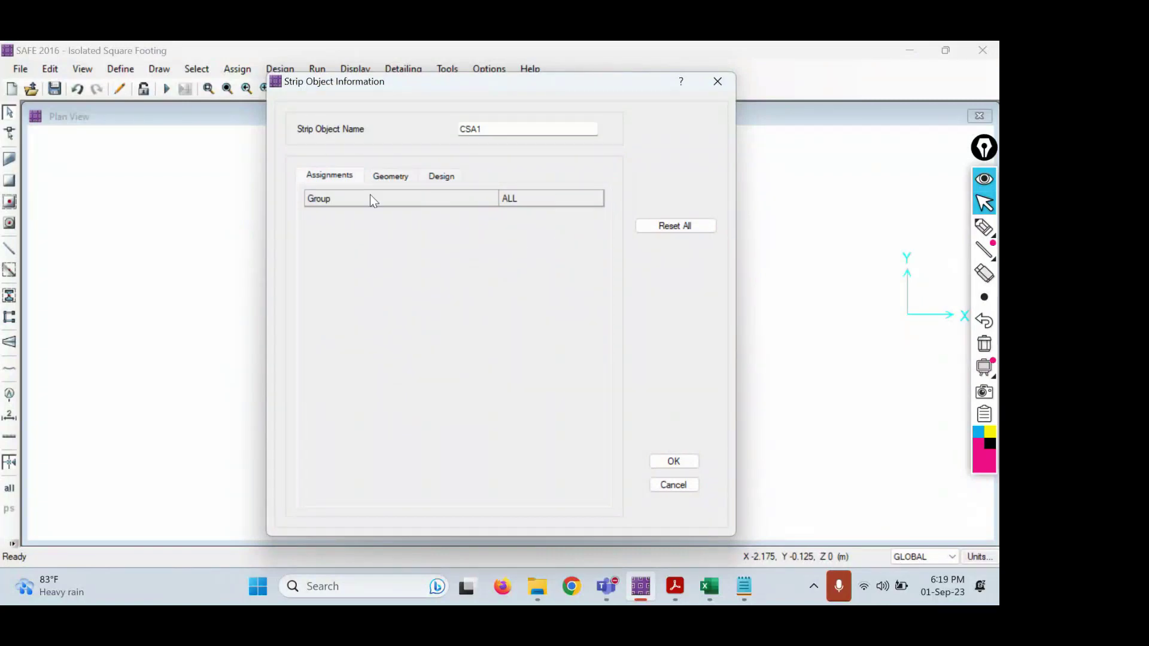
pyautogui.click(400, 175)
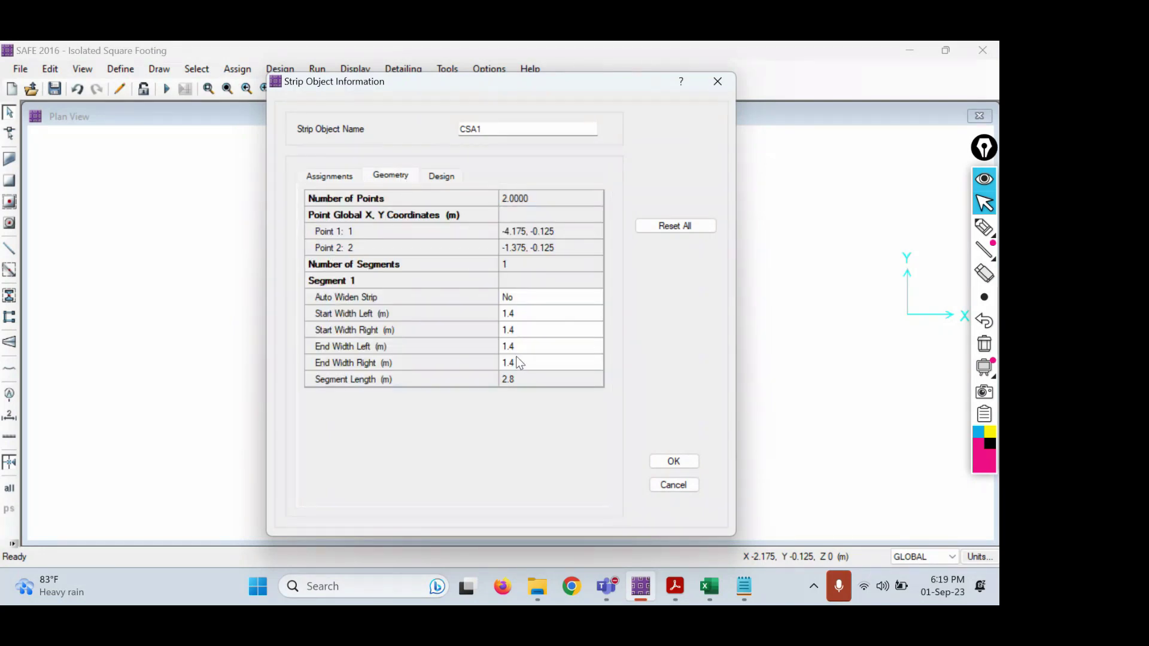
pyautogui.click(442, 180)
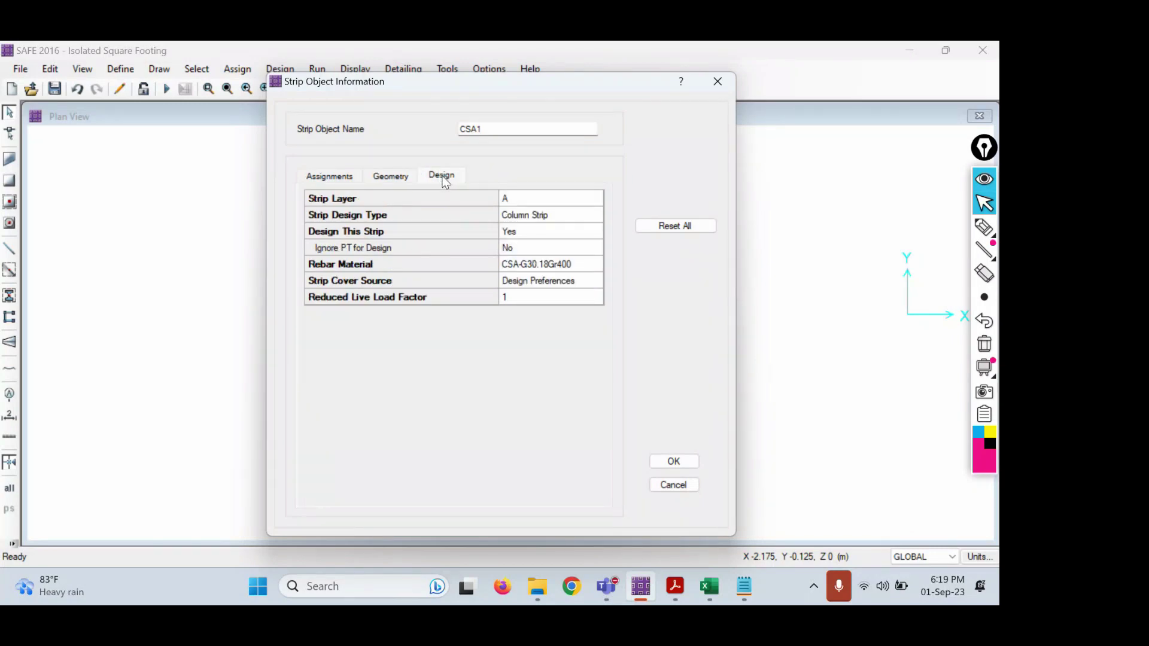
# - Mark Strip Layer with a magenta line and draw a roughly horizontal magenta line across the plan view near the axes
pyautogui.click(986, 232)
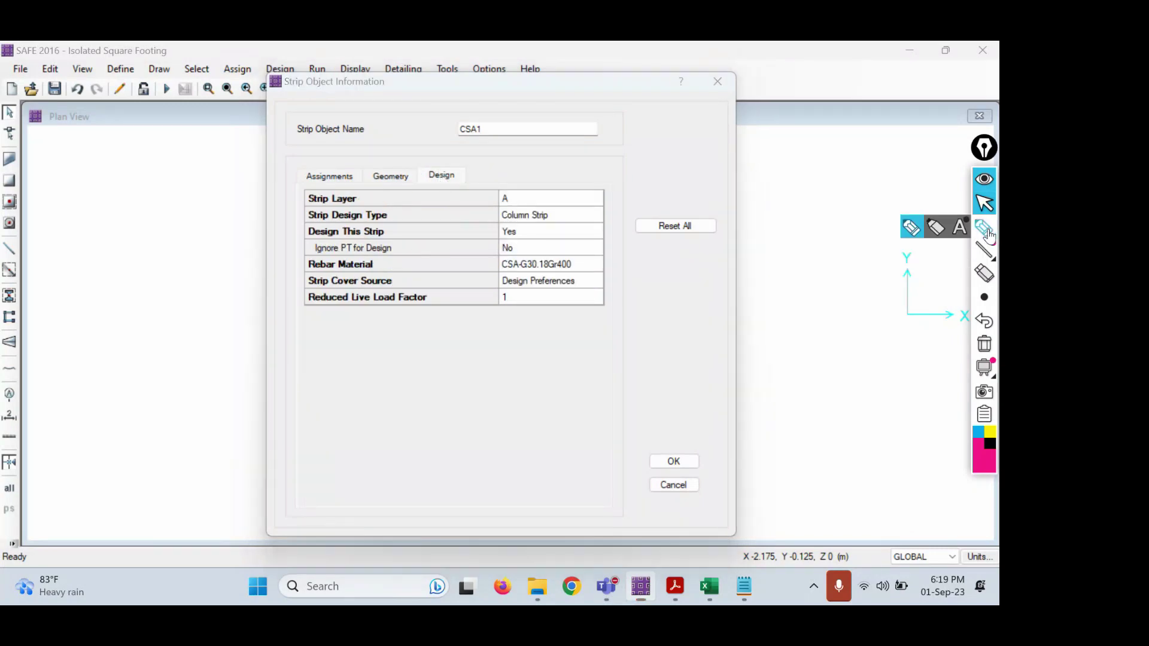
pyautogui.moveTo(370, 199); pyautogui.dragTo(487, 200)
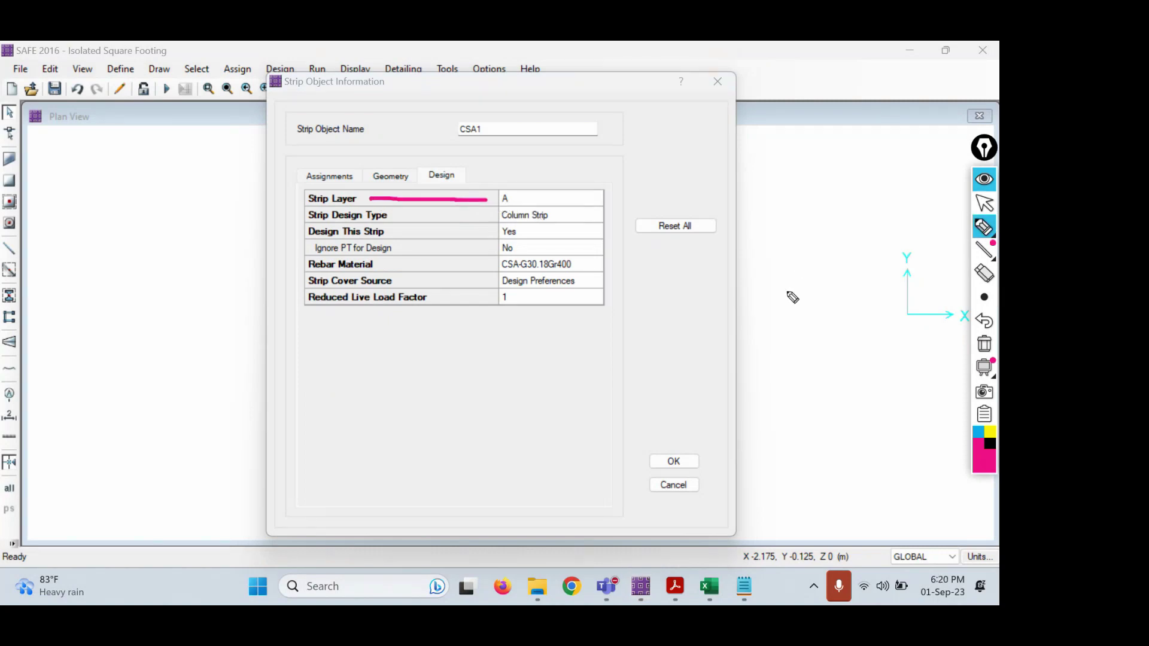
pyautogui.moveTo(770, 293); pyautogui.dragTo(953, 278)
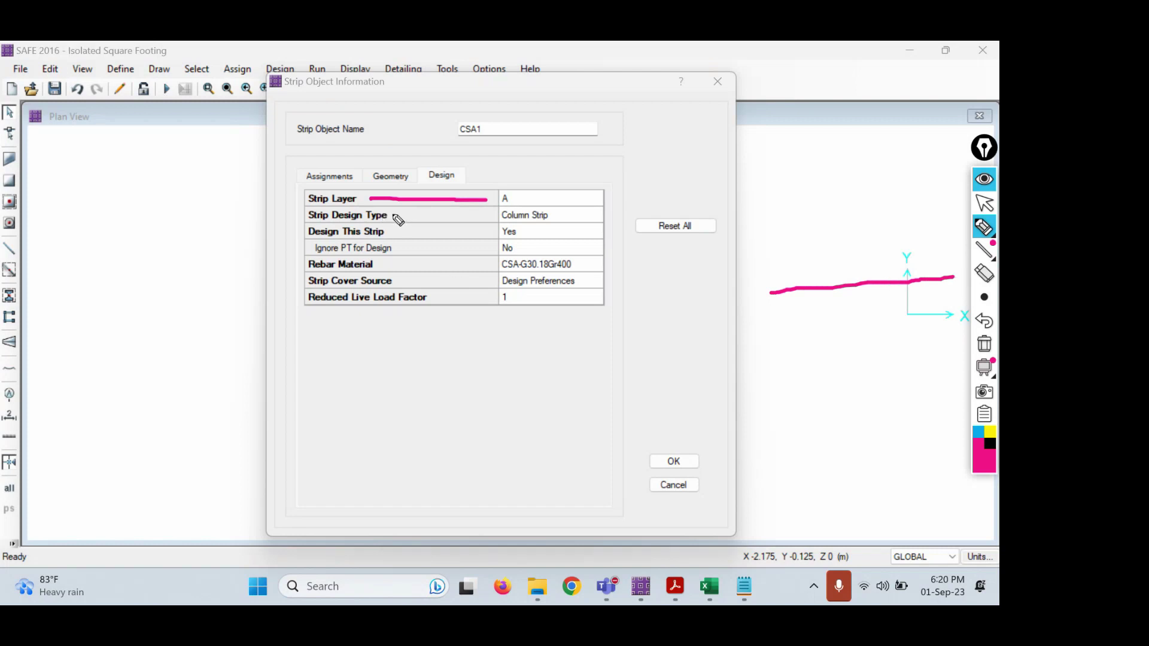
# - Mark Strip Design Type, Design This Strip and Rebar Material with magenta lines and circle the rebar value CSA-G30.18Gr400
pyautogui.moveTo(417, 211); pyautogui.dragTo(496, 213)
pyautogui.moveTo(389, 230); pyautogui.dragTo(484, 228)
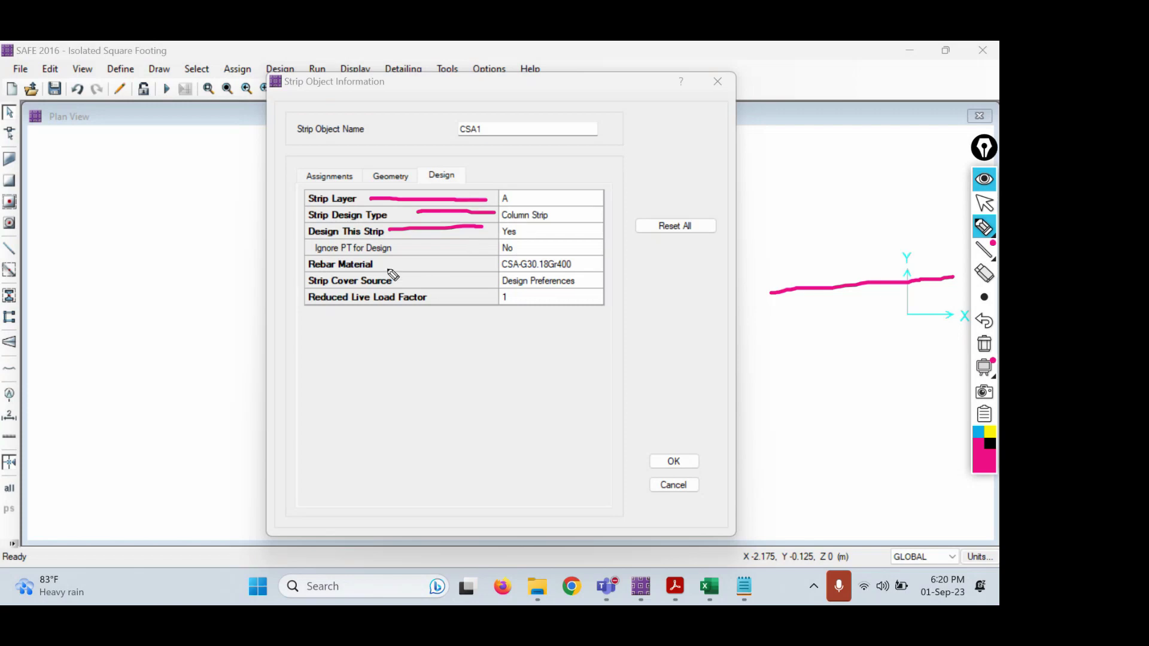
pyautogui.moveTo(385, 265); pyautogui.dragTo(495, 266)
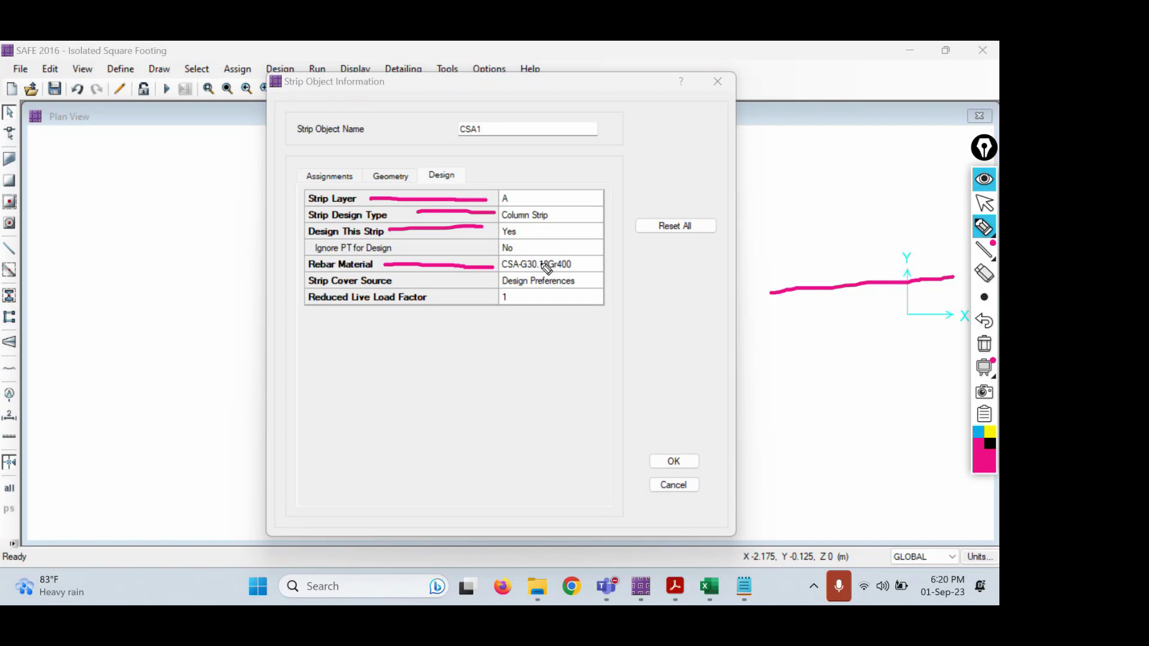
pyautogui.moveTo(501, 273)
pyautogui.mouseDown()
pyautogui.moveTo(581, 271)
pyautogui.moveTo(545, 256)
pyautogui.moveTo(497, 260)
pyautogui.moveTo(503, 272)
pyautogui.mouseUp()
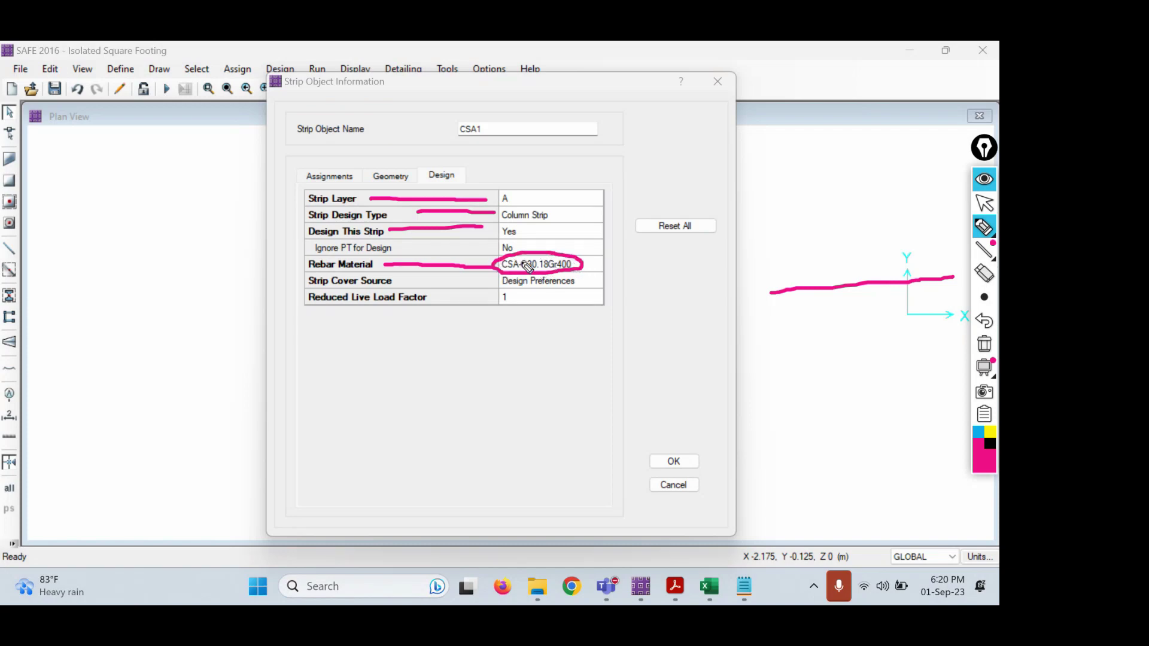
pyautogui.click(984, 203)
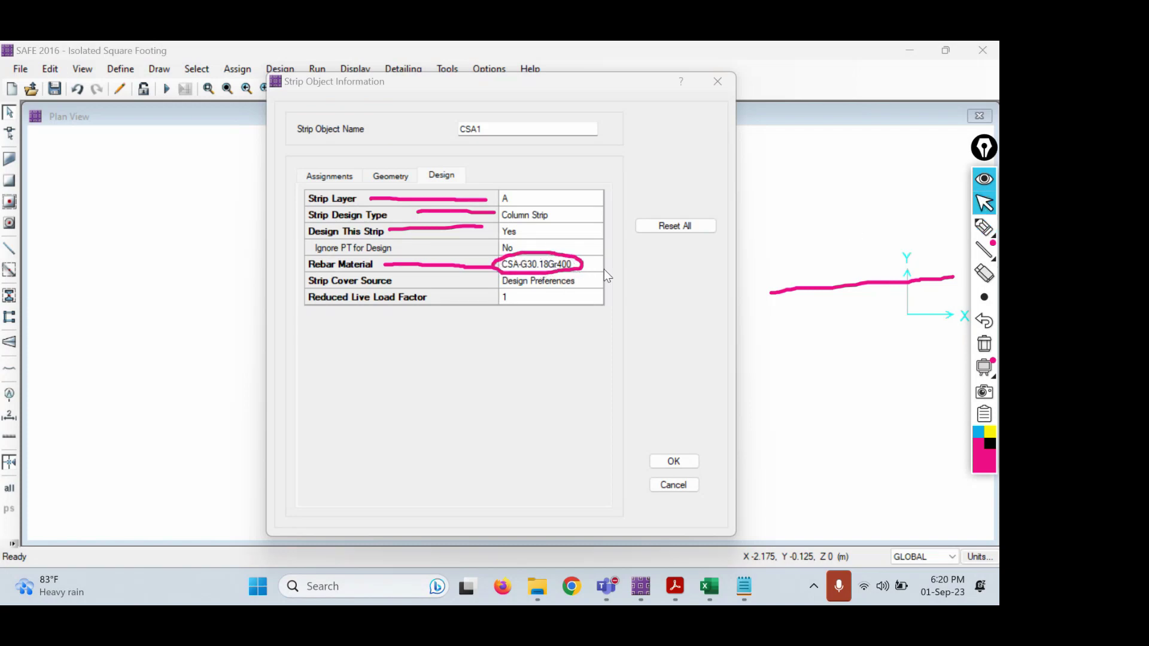
# - Clear the annotations, change the horizontal strip's rebar material to Fe415 in the design overwrites and apply it
pyautogui.click(548, 263)
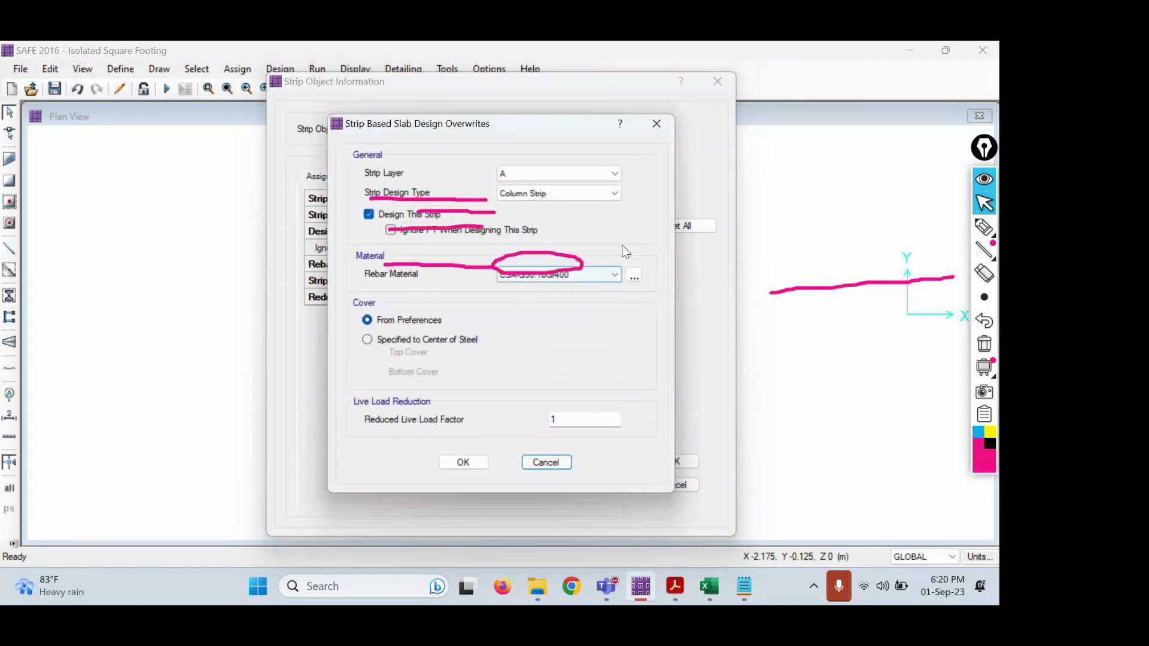
pyautogui.click(984, 344)
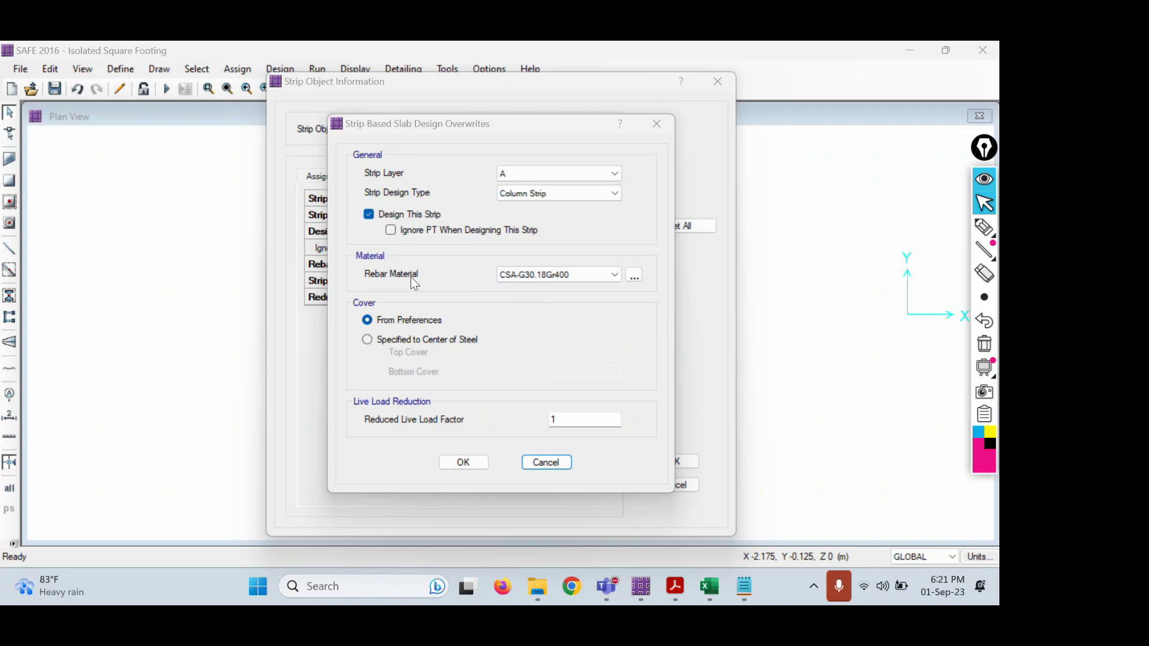
pyautogui.click(527, 275)
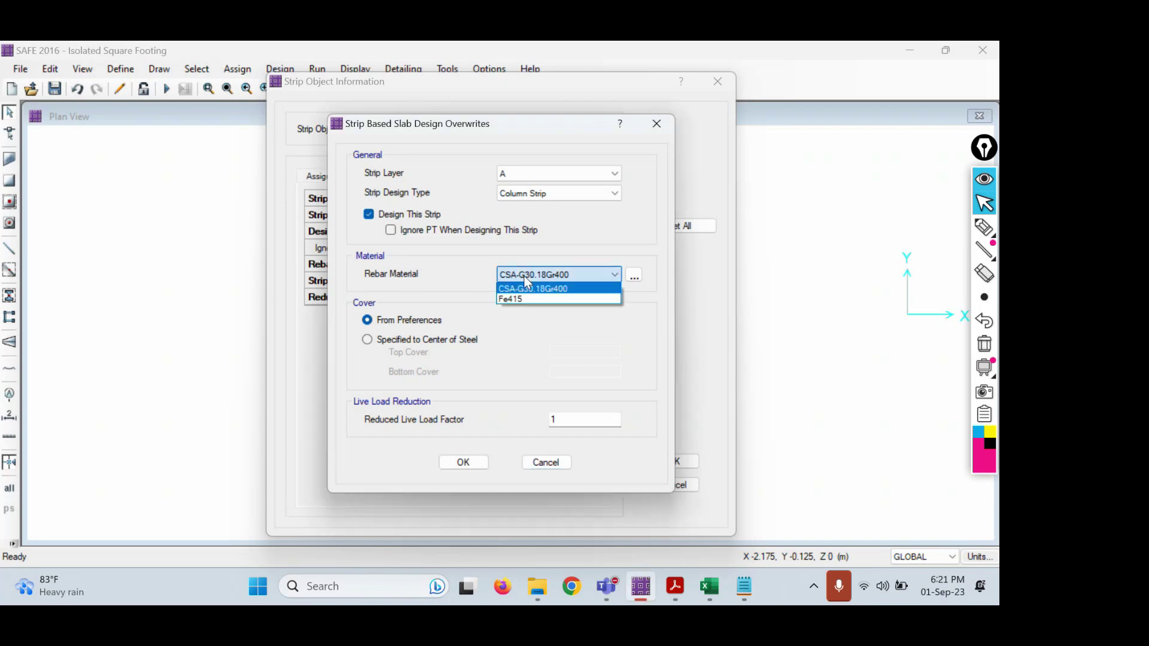
pyautogui.click(515, 298)
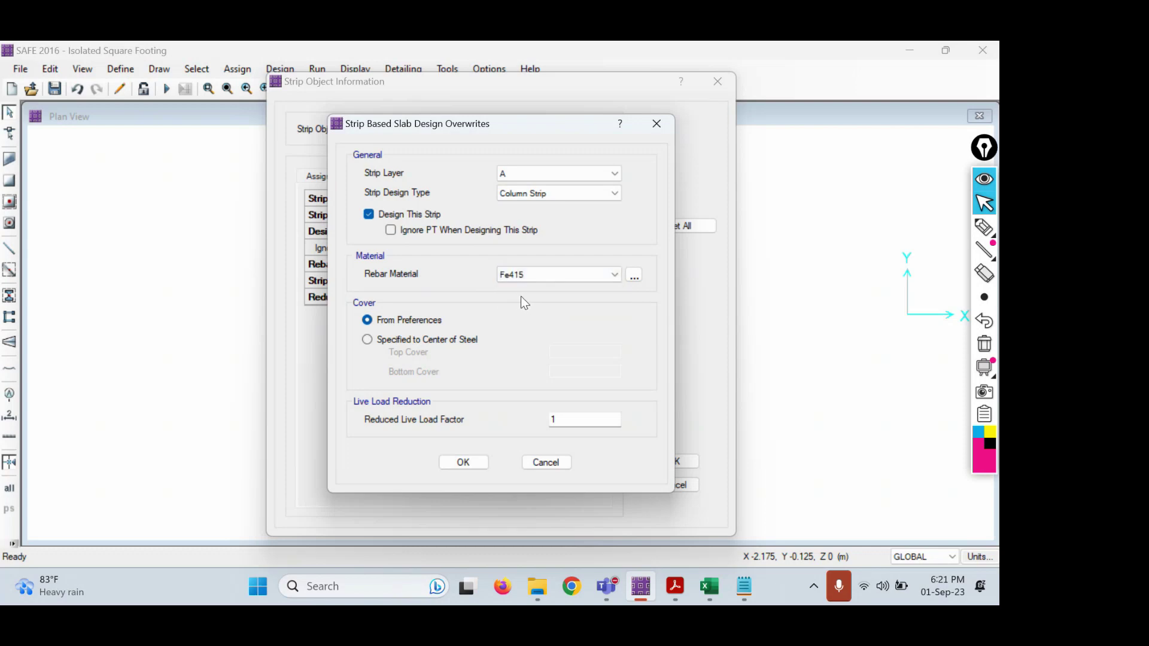
pyautogui.click(472, 461)
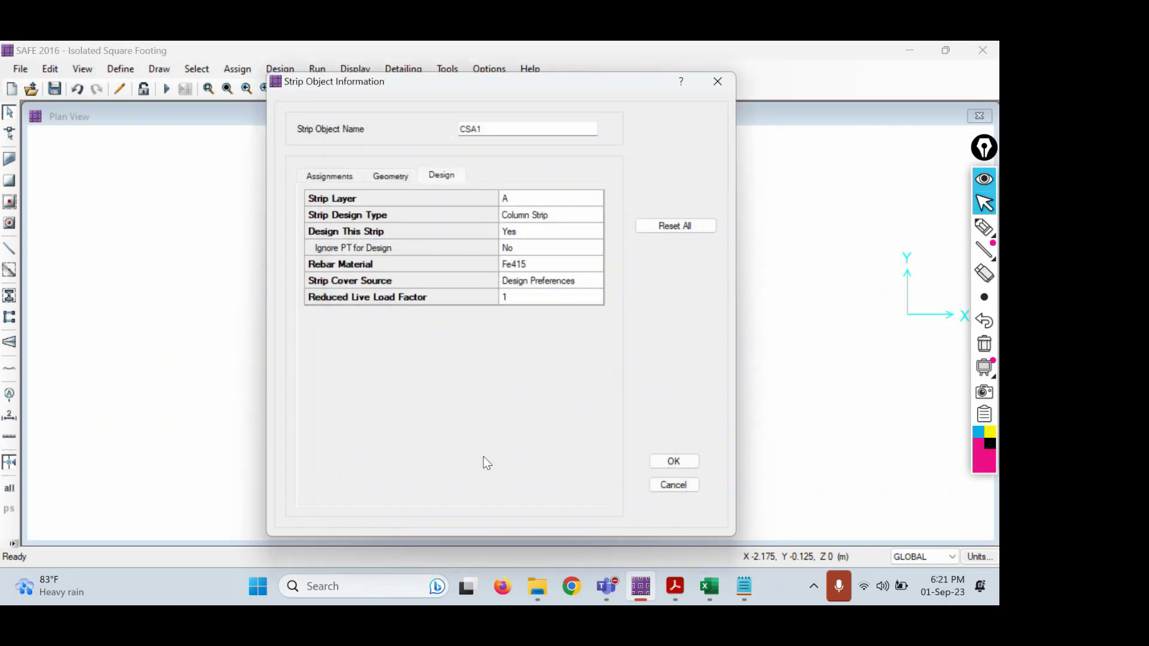
pyautogui.click(670, 461)
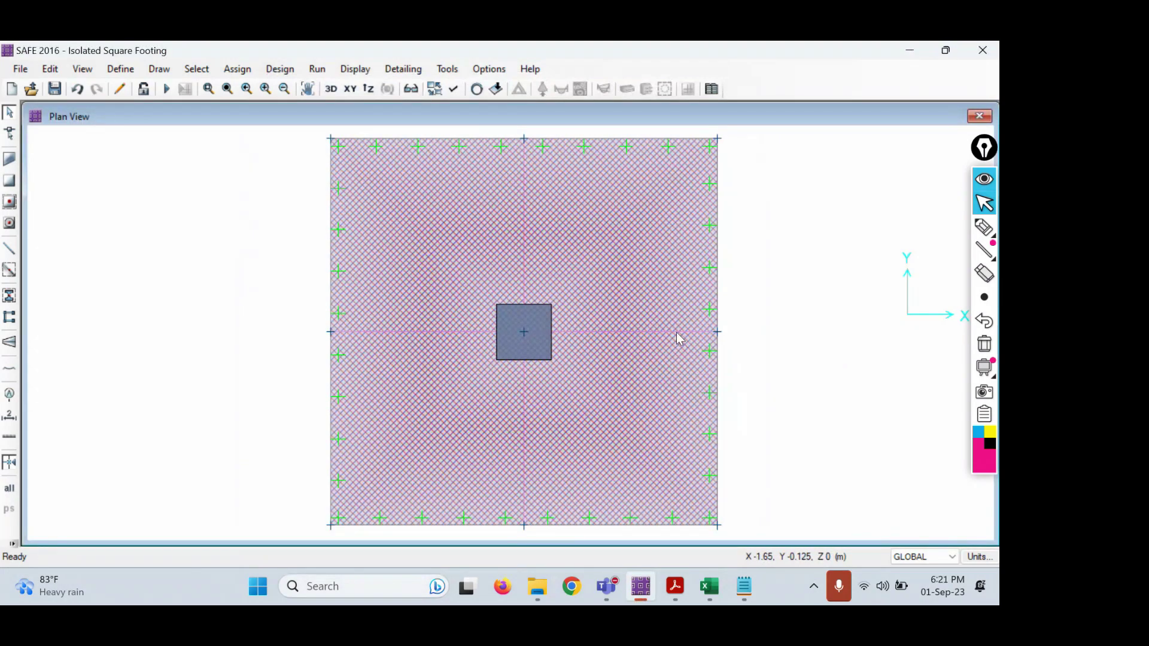
# - Change the vertical strip's rebar material to Fe415 in its design overwrites and accept the strip object changes
pyautogui.rightClick(524, 242)
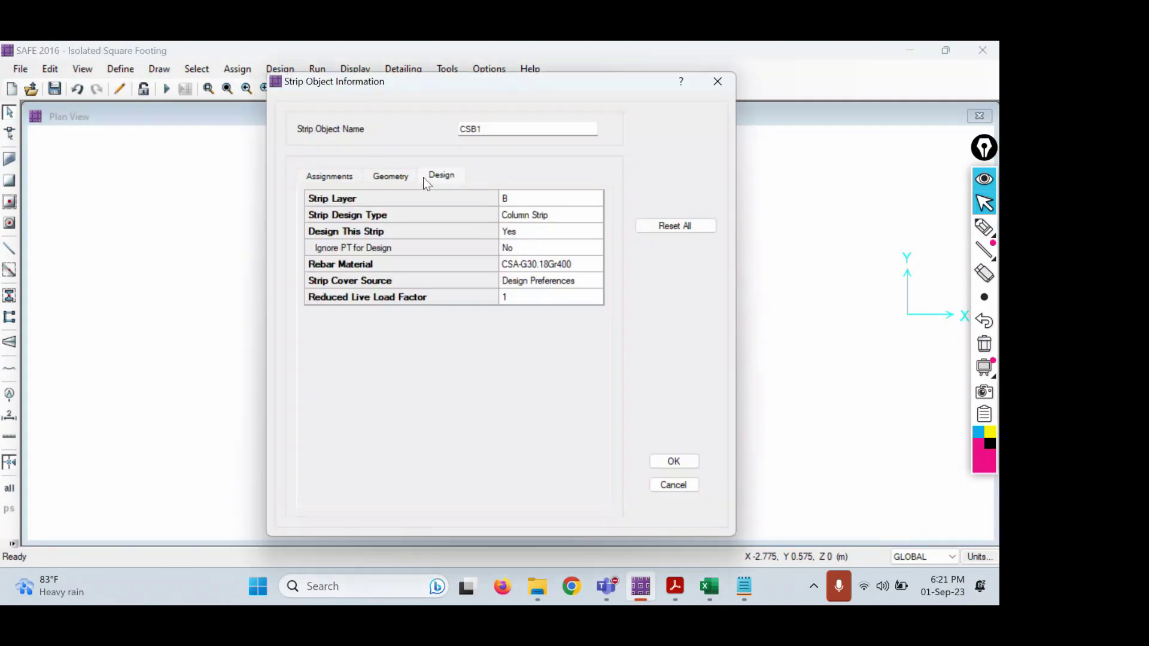
pyautogui.doubleClick(544, 264)
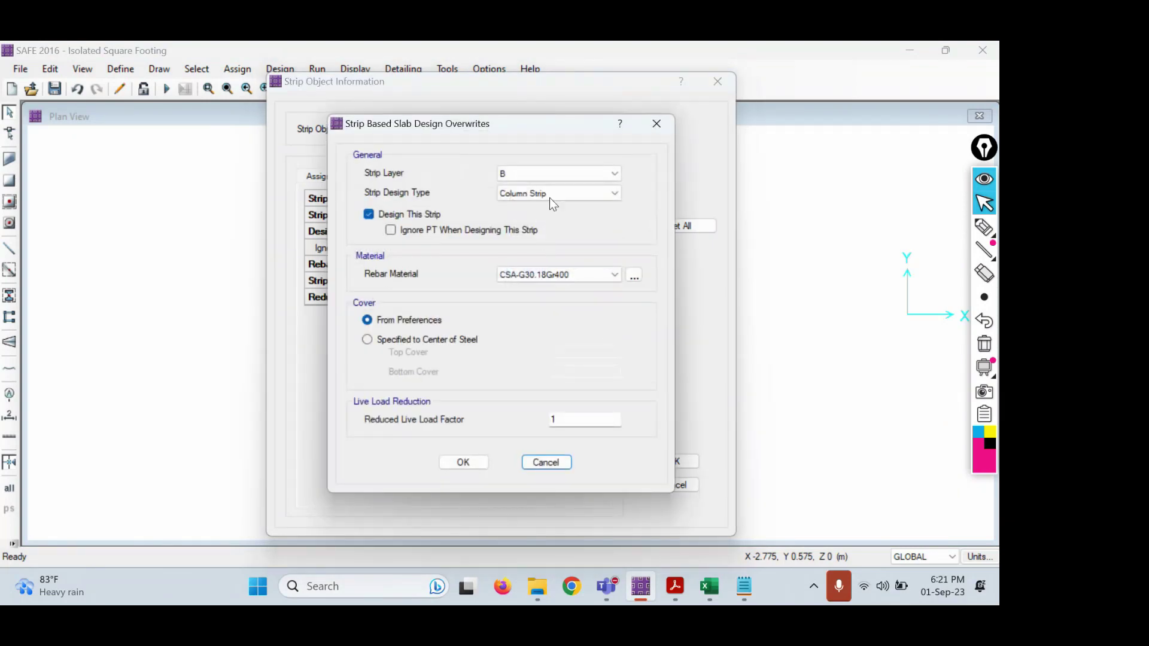
pyautogui.click(553, 276)
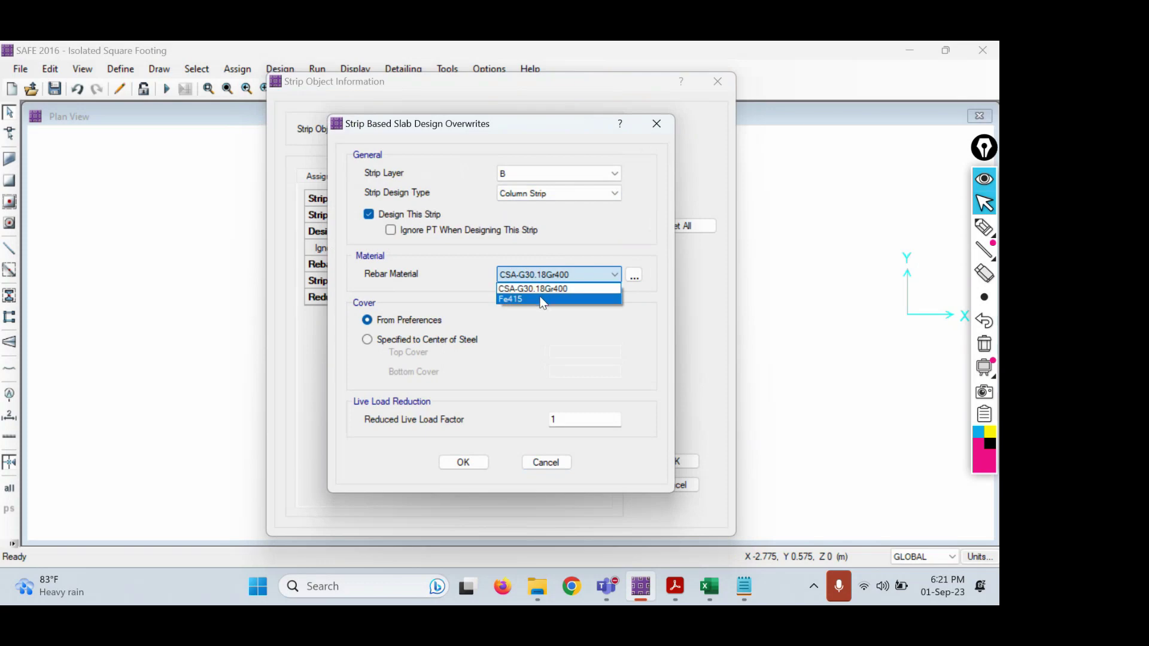
pyautogui.click(540, 296)
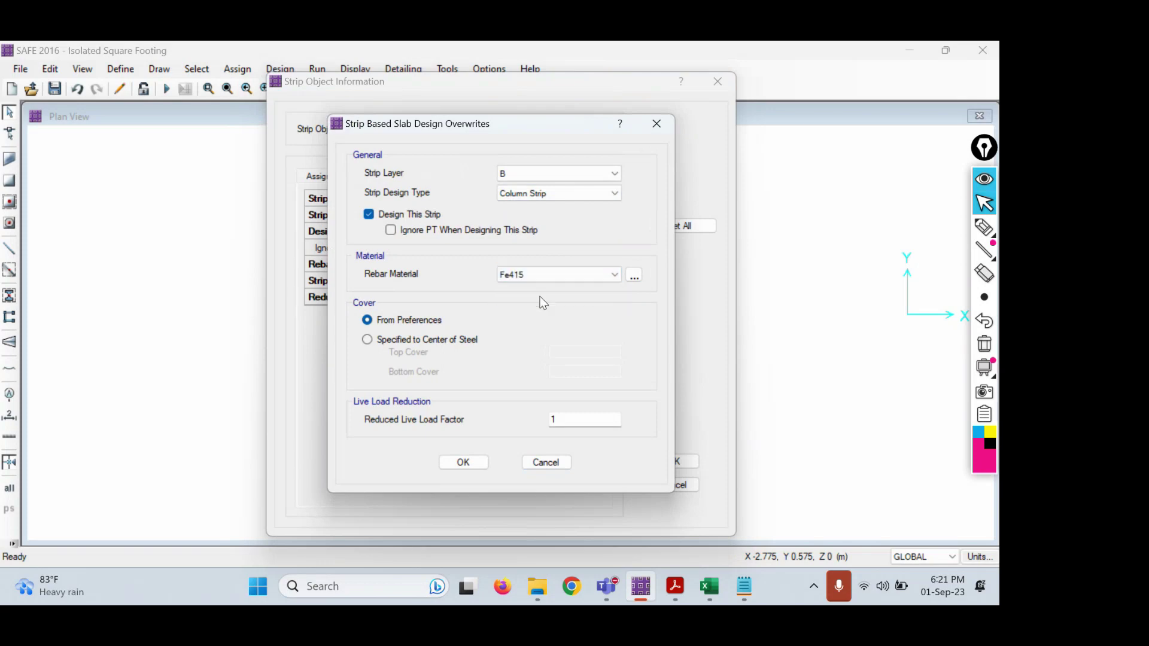
pyautogui.click(466, 463)
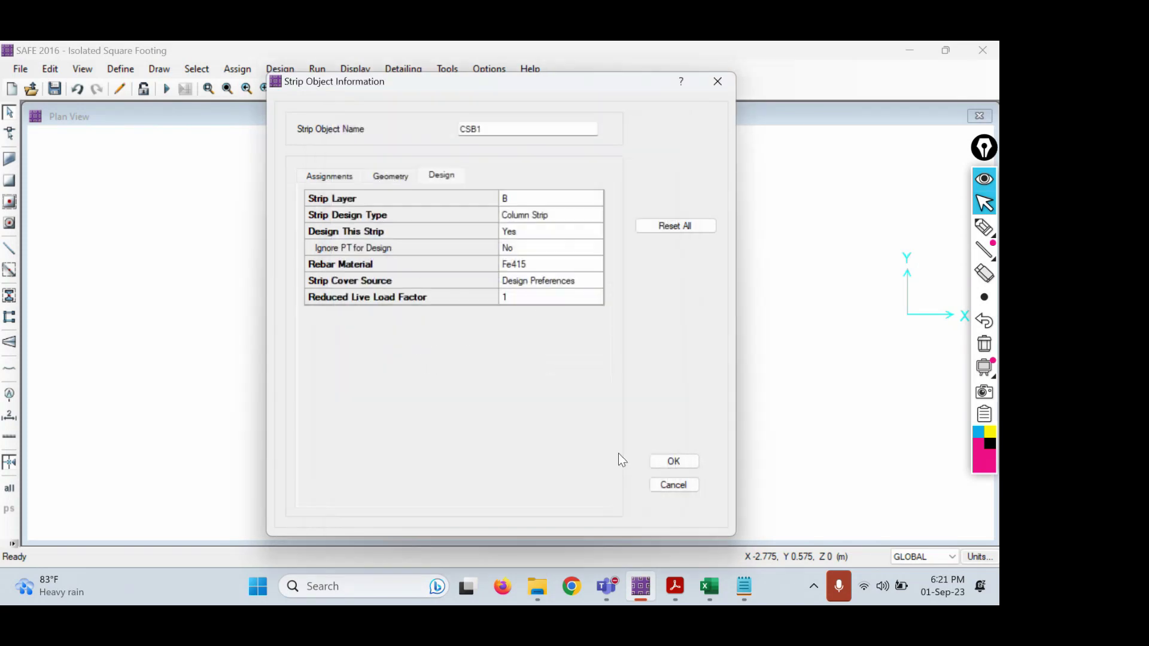
pyautogui.click(672, 463)
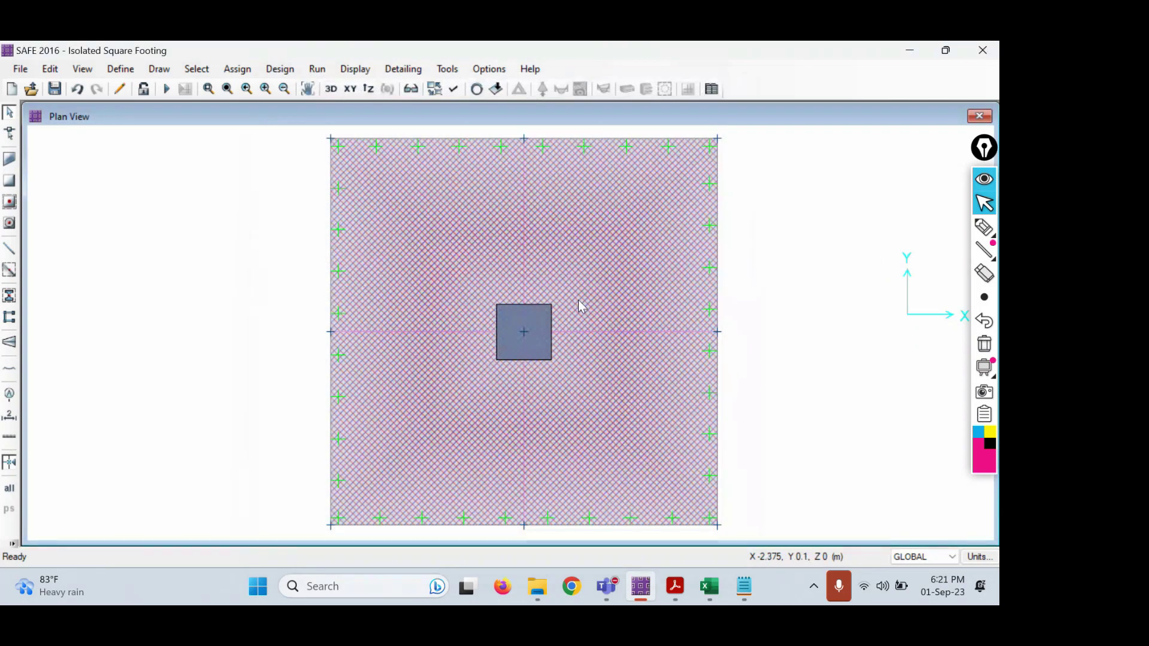
# - Review the design preferences for code, slab cover, beam cover and P/T stress check, and close them with the existing settings
pyautogui.click(288, 68)
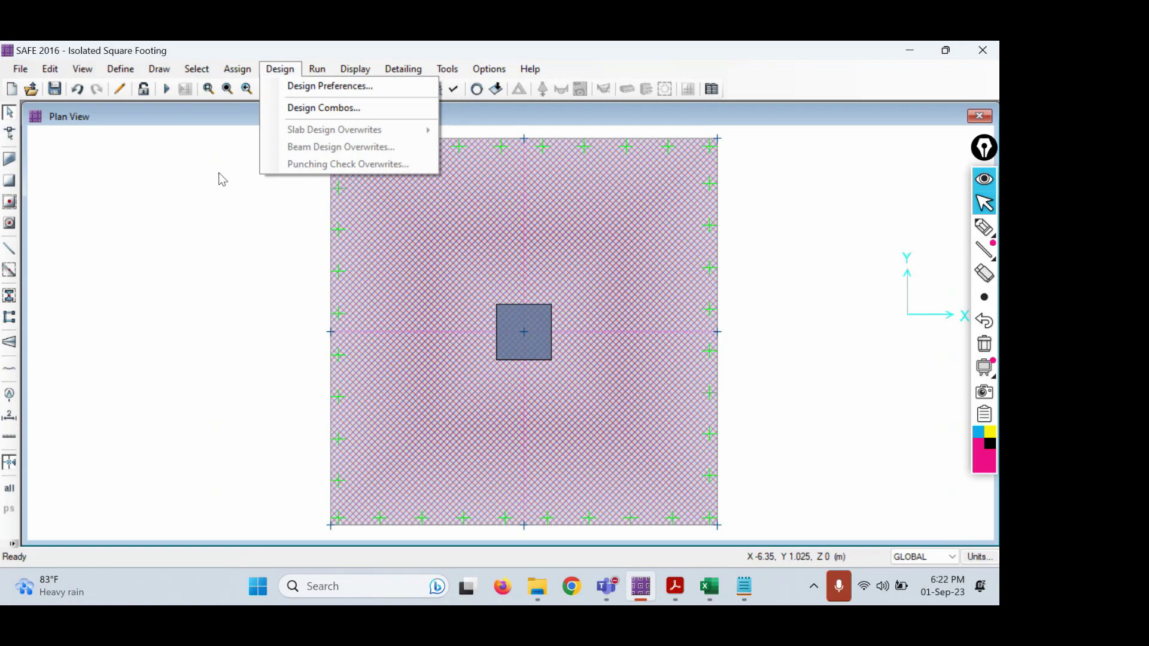
pyautogui.click(306, 87)
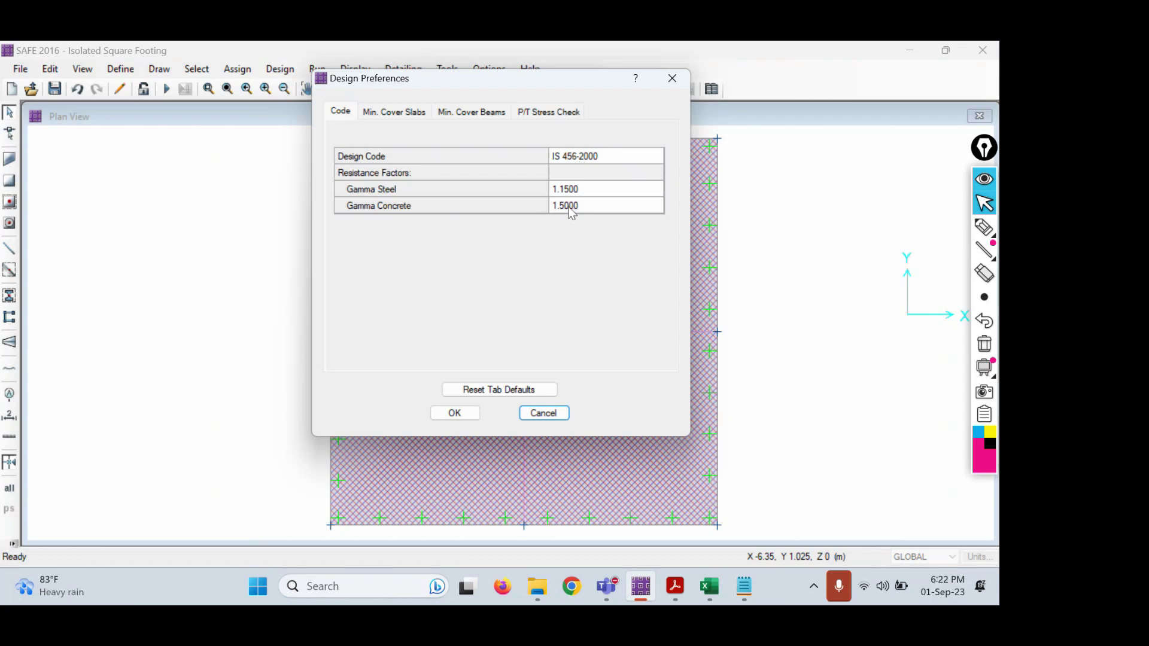
pyautogui.click(388, 114)
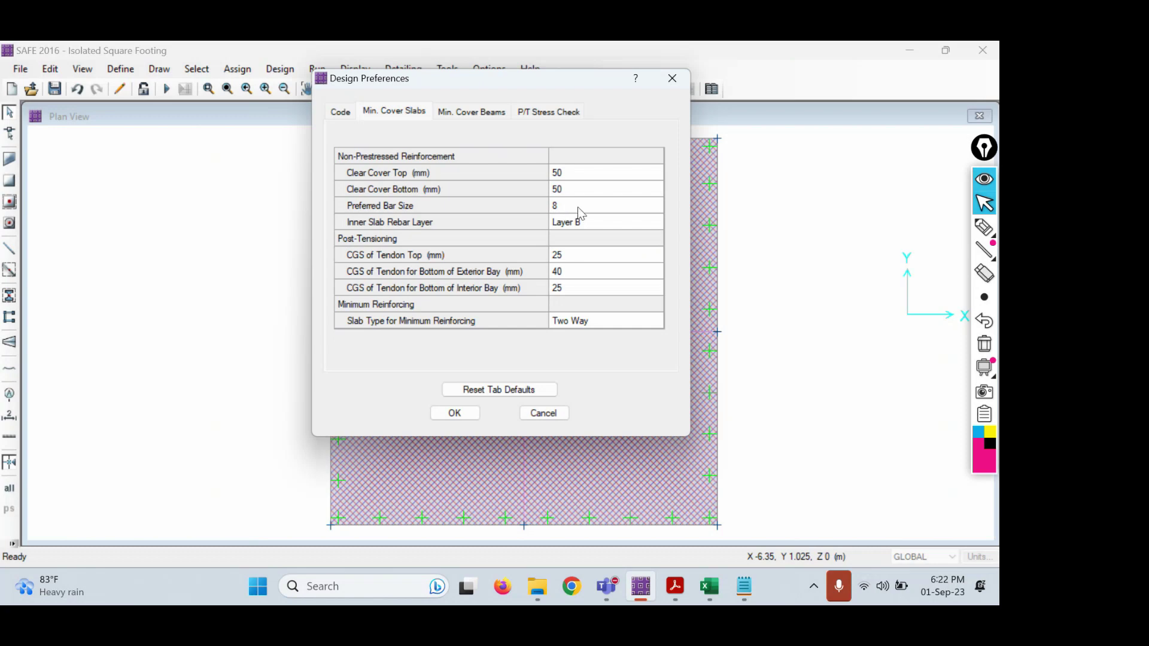
pyautogui.click(483, 112)
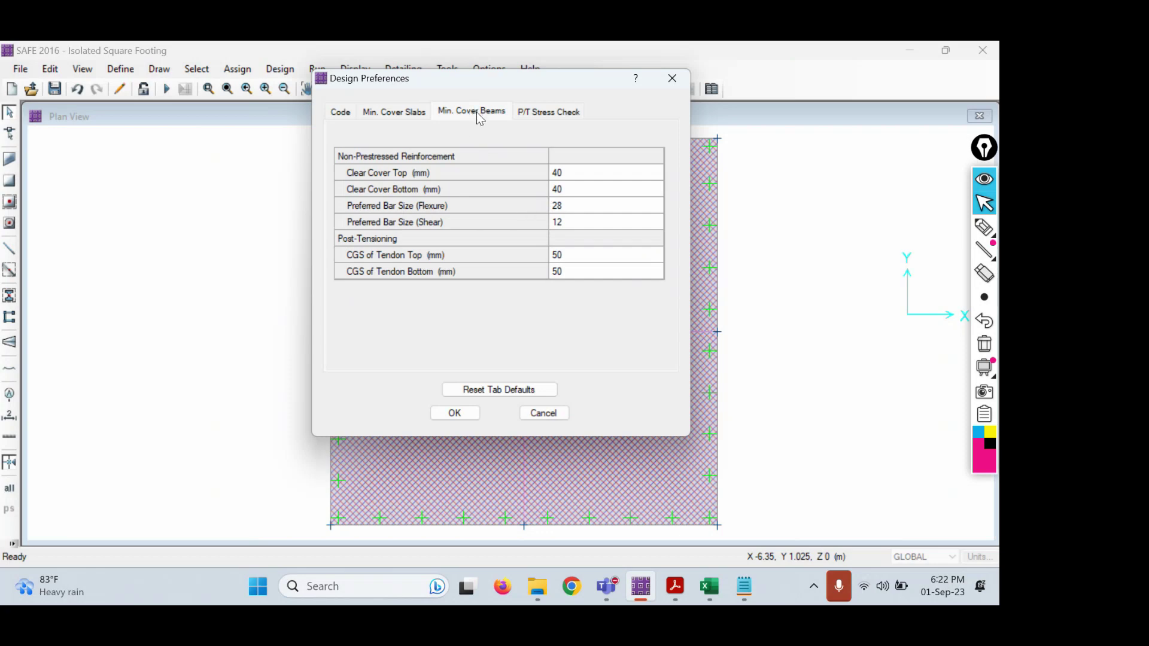
pyautogui.click(537, 111)
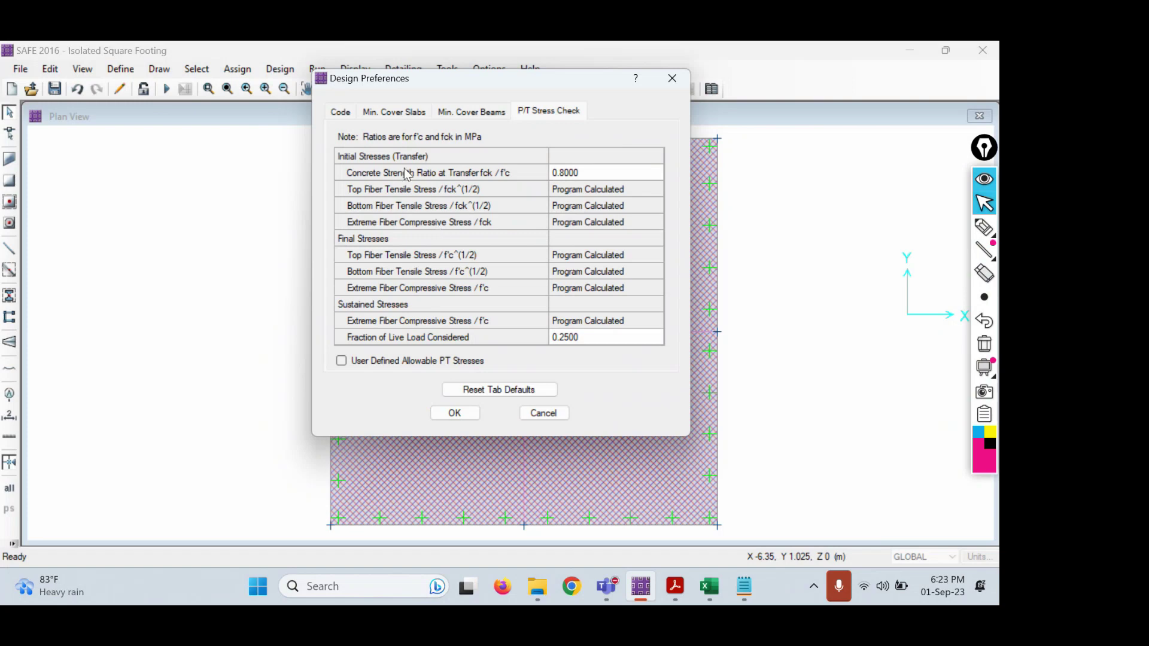
pyautogui.click(401, 113)
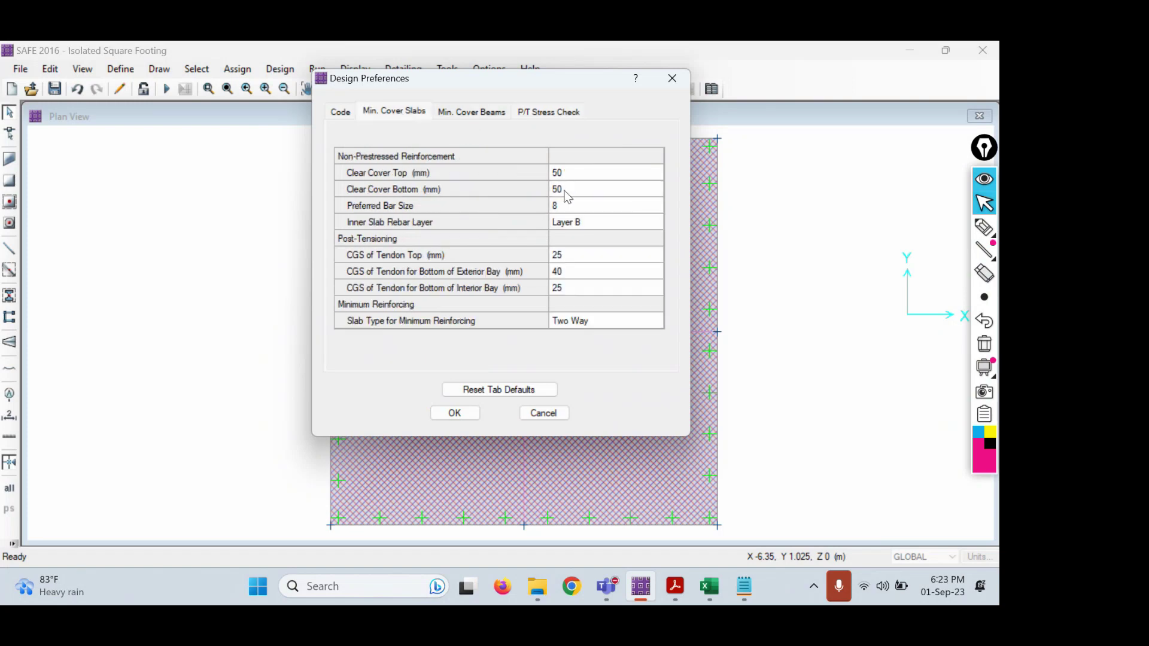
pyautogui.click(454, 413)
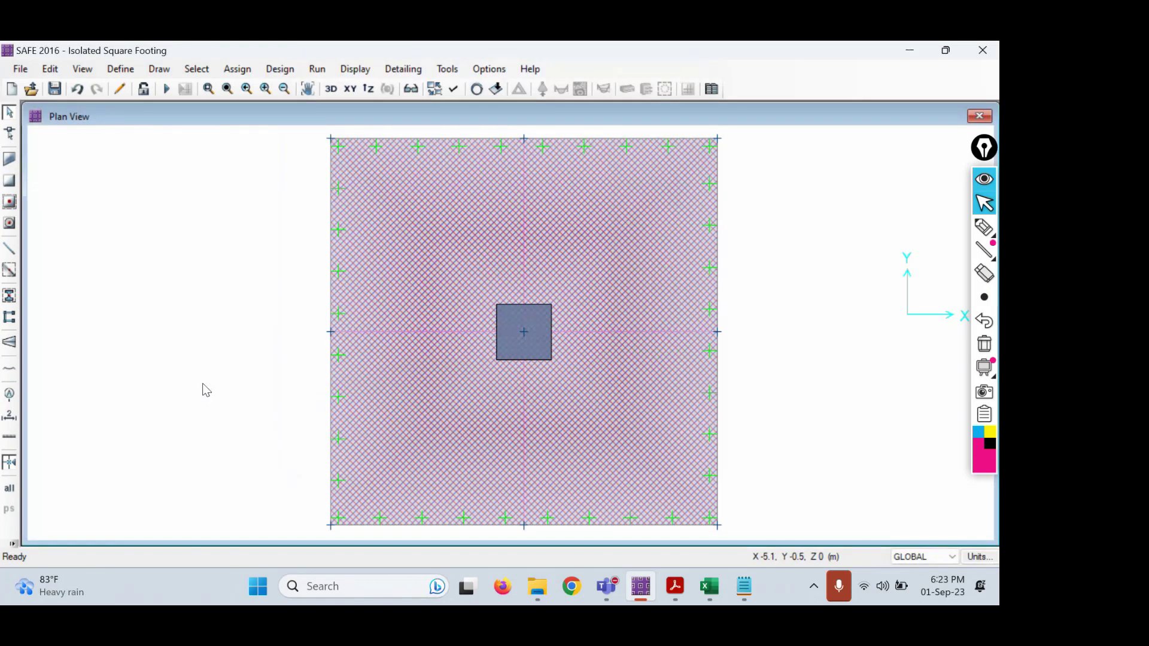
# - Run the analysis and frame the footing's resulting displacement plot in the view
pyautogui.click(168, 89)
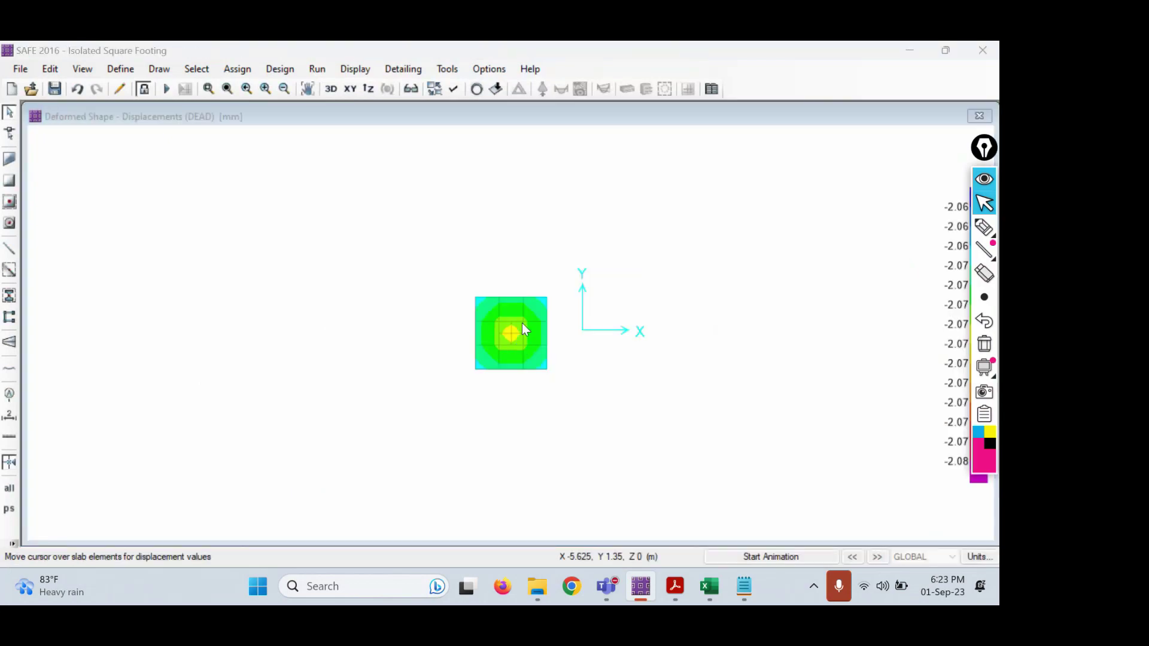
pyautogui.scroll(3, 500, 333)
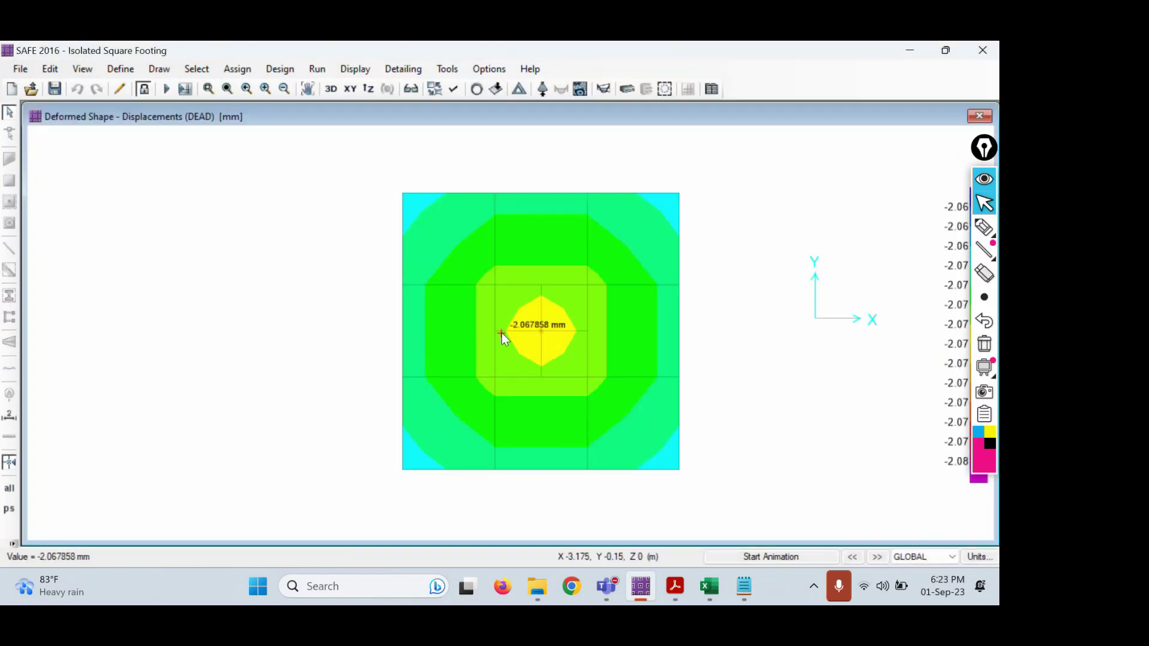
pyautogui.moveTo(804, 323); pyautogui.dragTo(643, 321, button='middle')
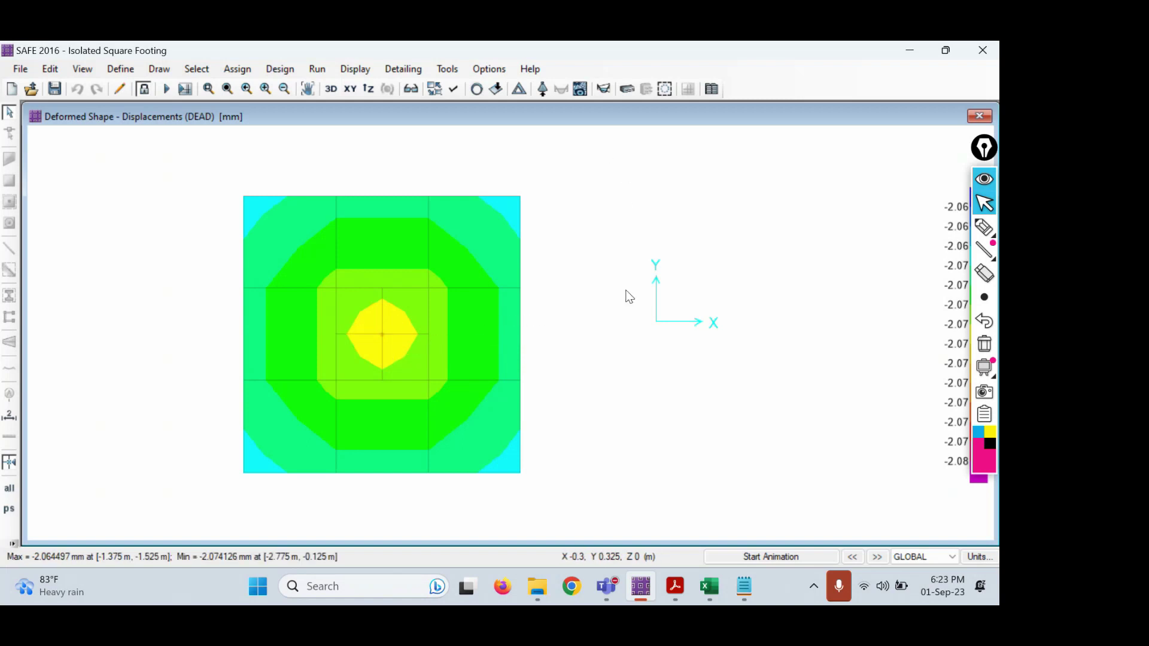
# - Circle the Reactions display command in magenta with the annotation pen
pyautogui.click(983, 237)
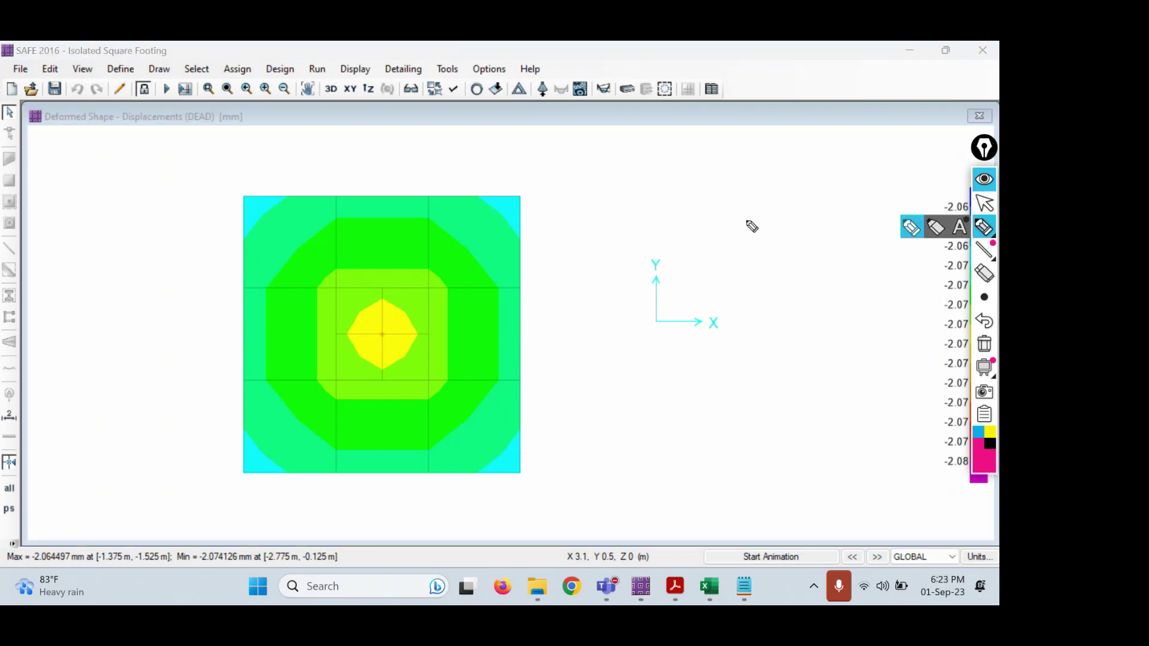
pyautogui.moveTo(545, 73)
pyautogui.mouseDown()
pyautogui.moveTo(534, 90)
pyautogui.moveTo(554, 100)
pyautogui.moveTo(545, 72)
pyautogui.mouseUp()
pyautogui.click(984, 203)
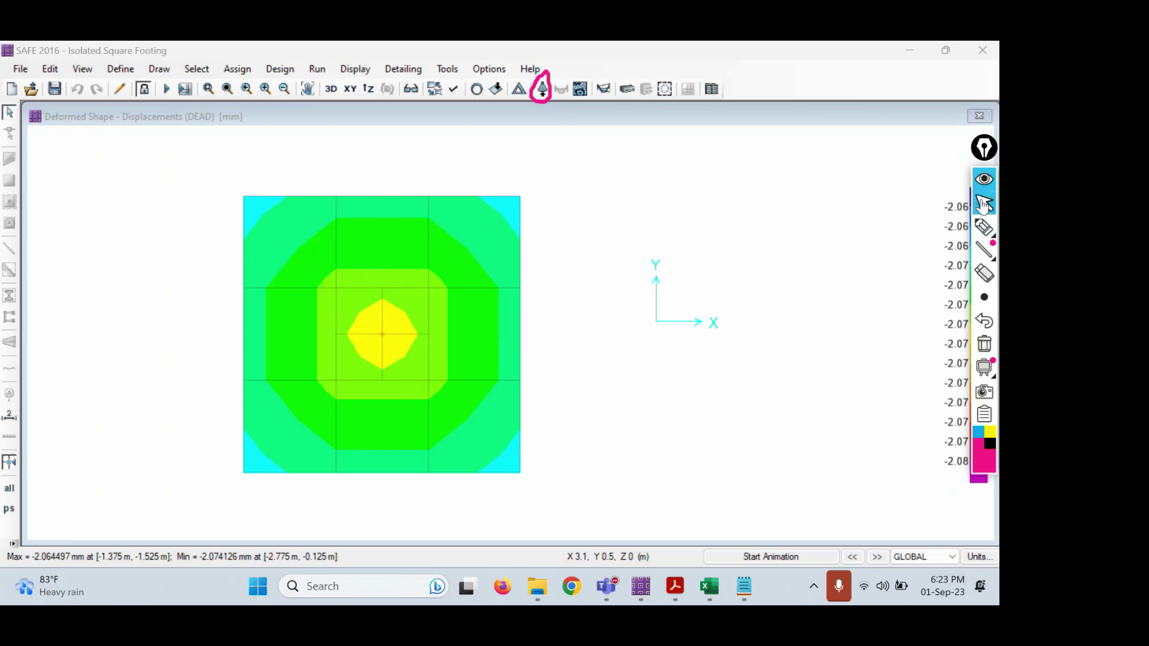
# - Display the DL+LL soil pressure contours on the deformed shape and inspect the pressure at the footing's centre
pyautogui.click(543, 90)
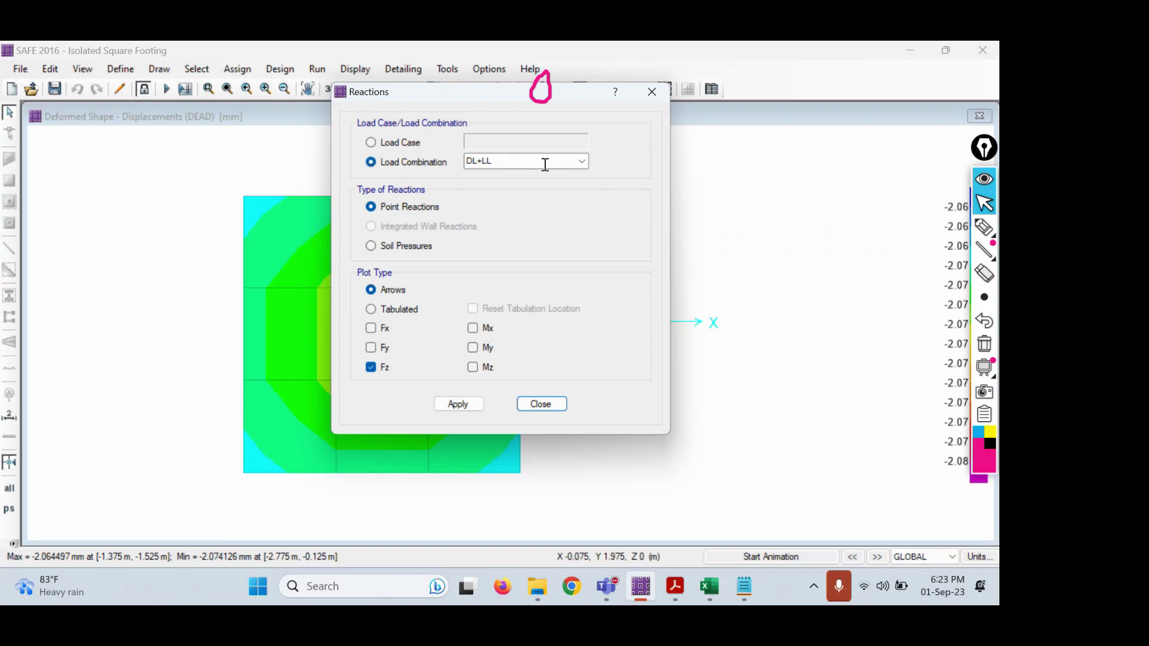
pyautogui.click(395, 249)
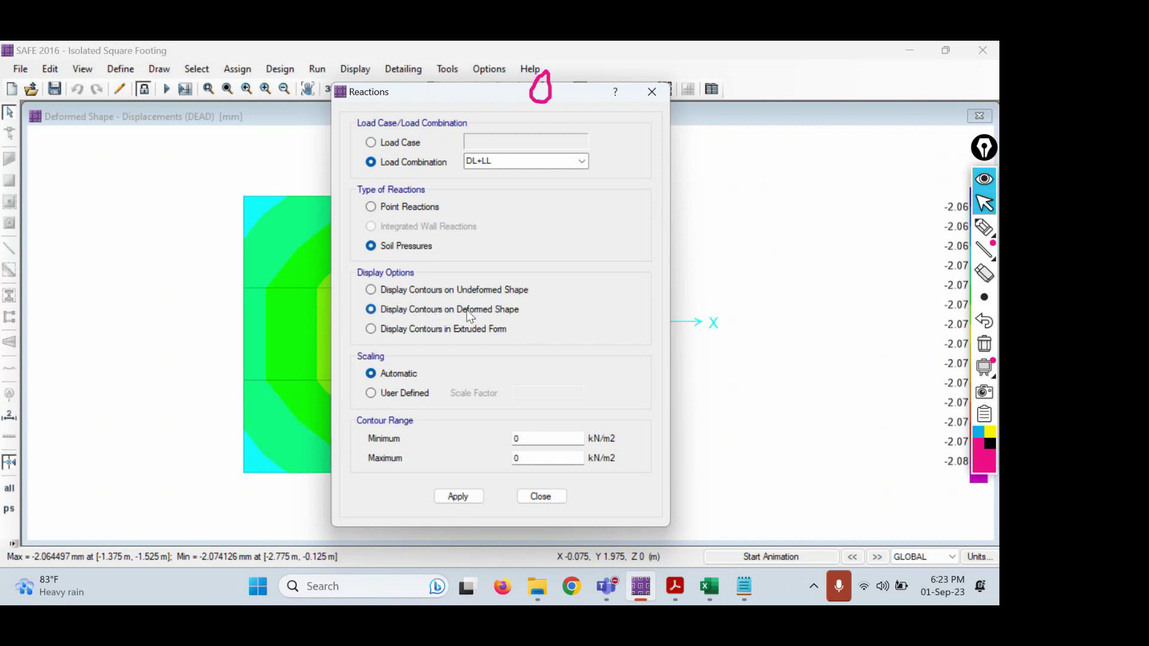
pyautogui.click(458, 496)
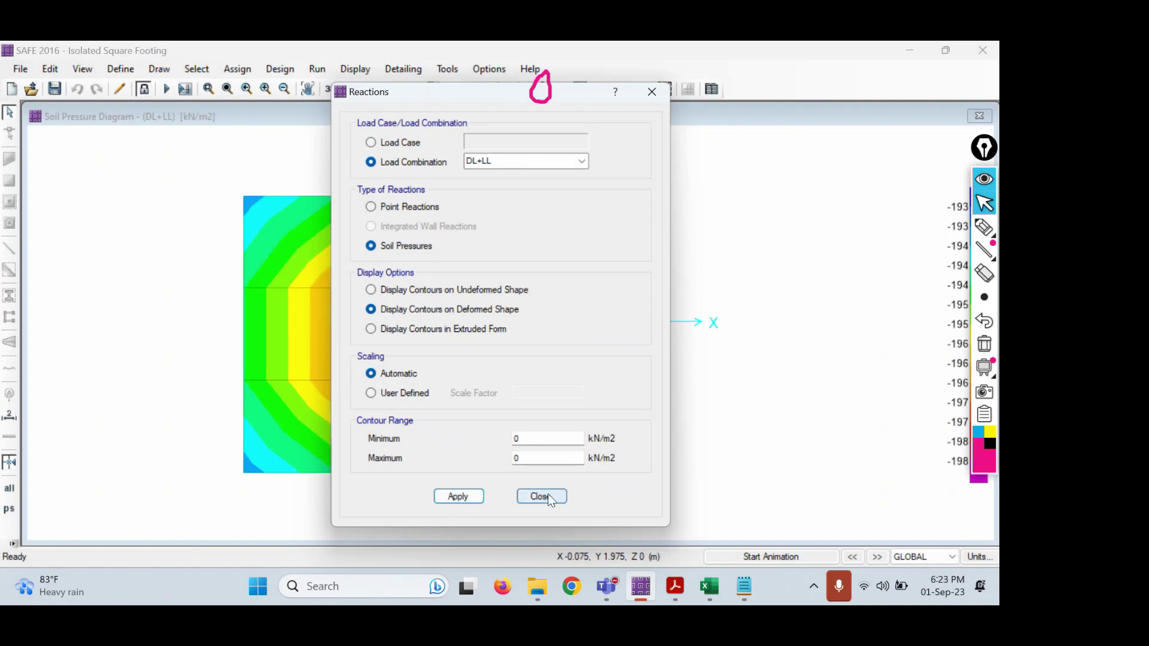
pyautogui.click(540, 496)
pyautogui.moveTo(385, 337)
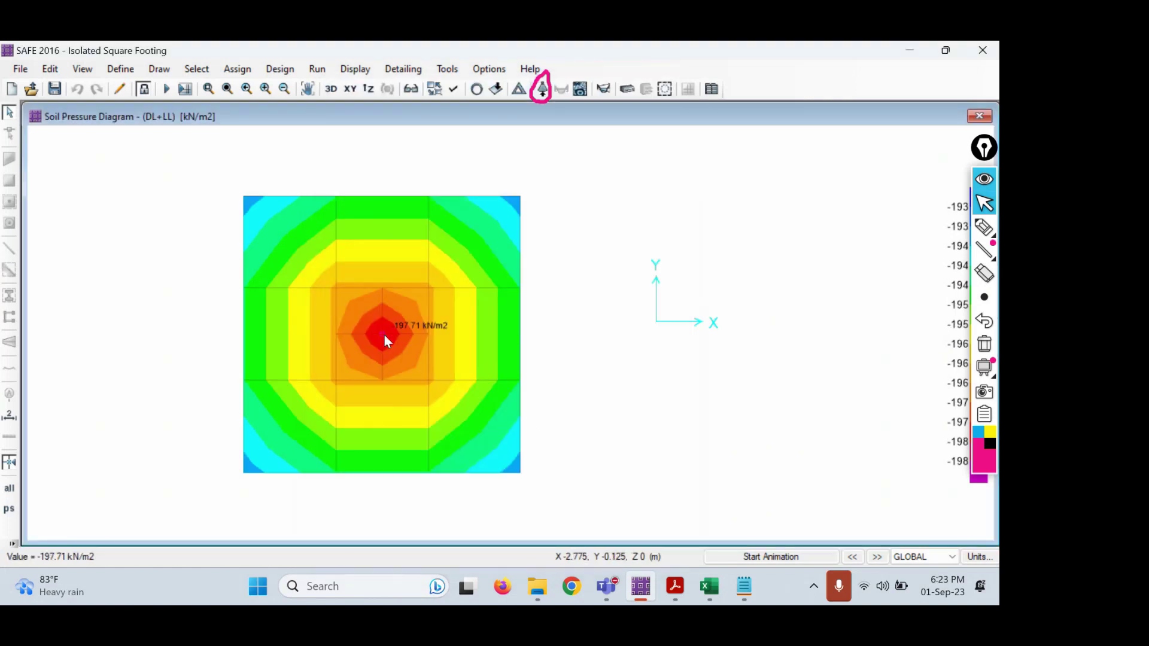
pyautogui.scroll(1, 382, 335)
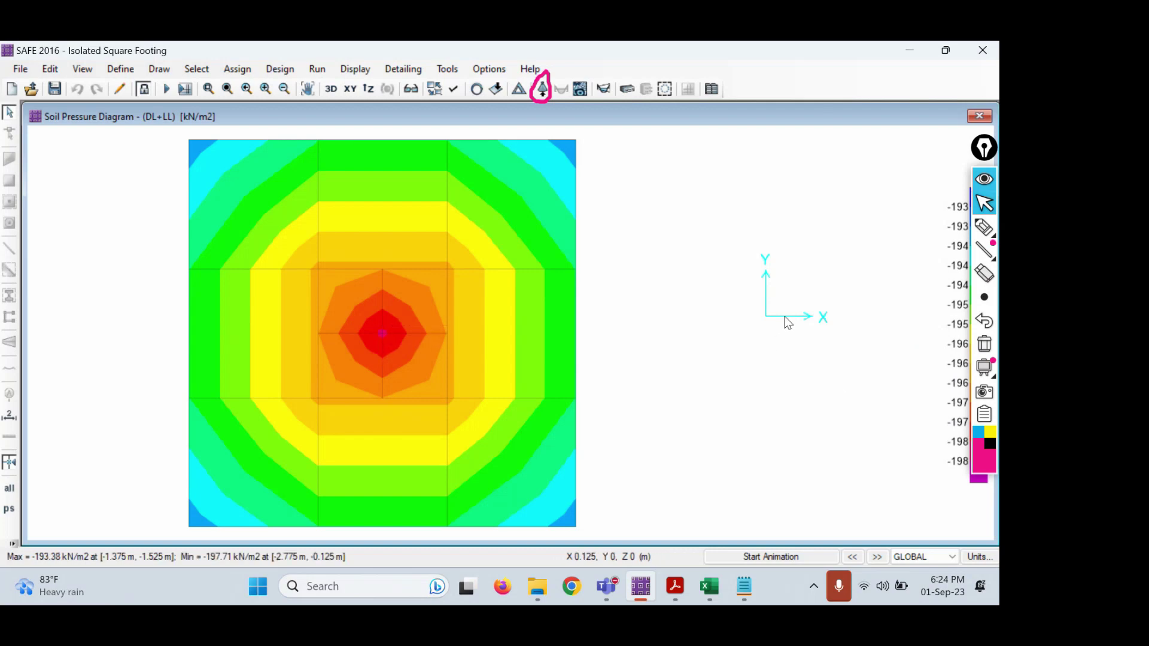
# - Clear the pen annotations and circle the Deformed Shape display command in magenta
pyautogui.click(984, 344)
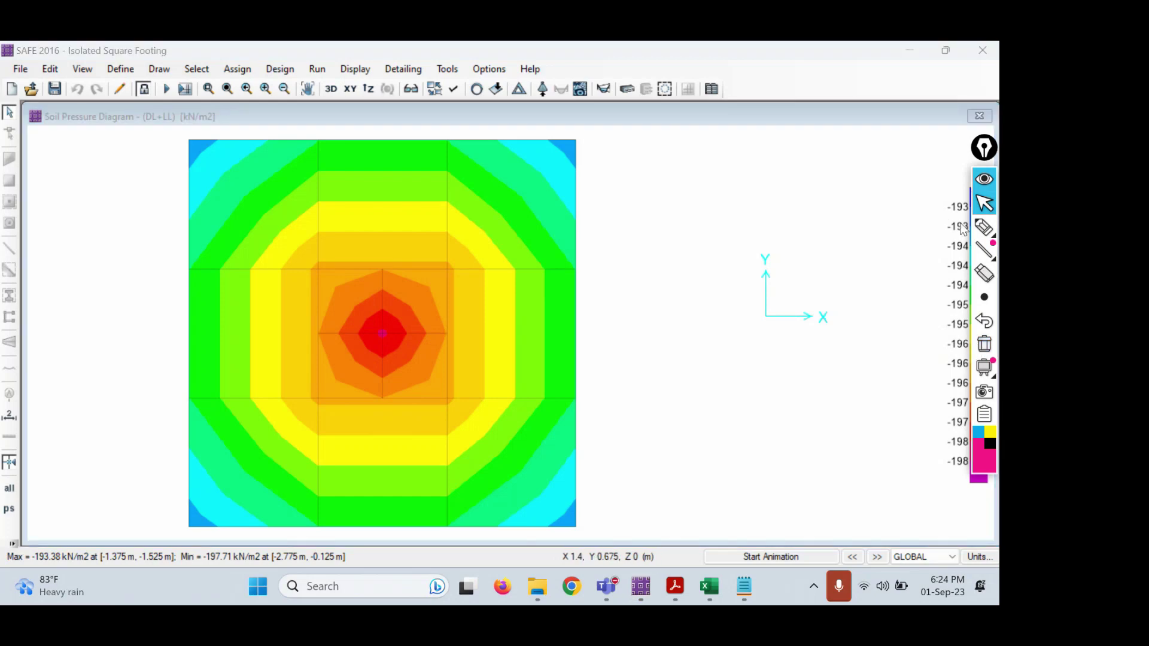
pyautogui.moveTo(984, 230)
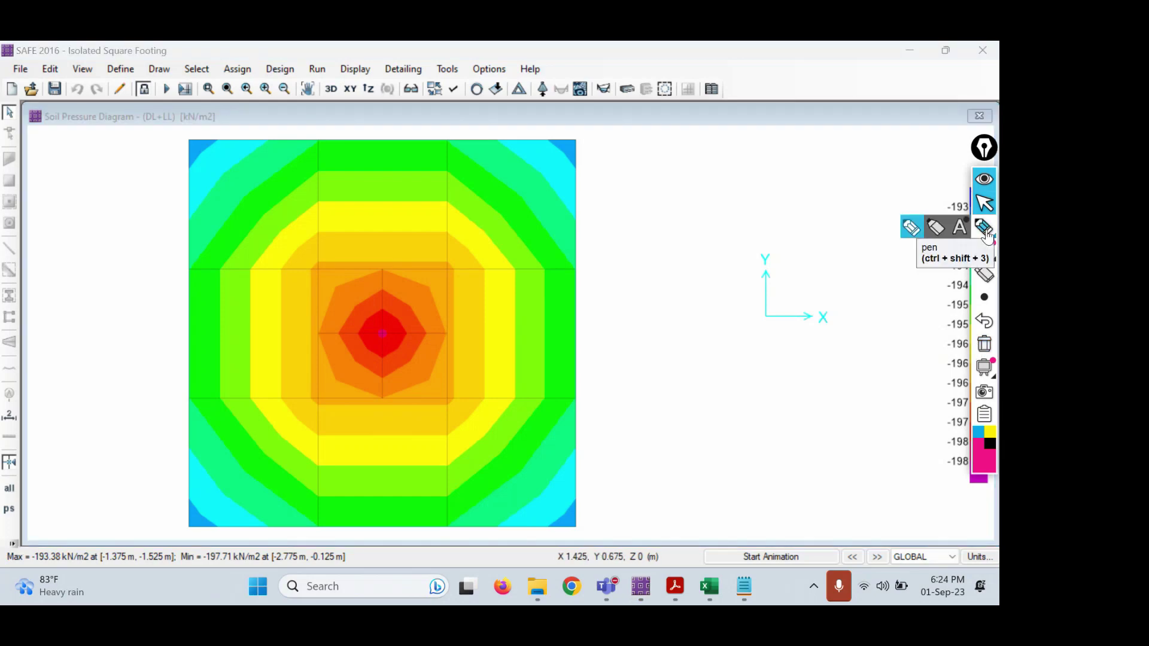
pyautogui.click(985, 232)
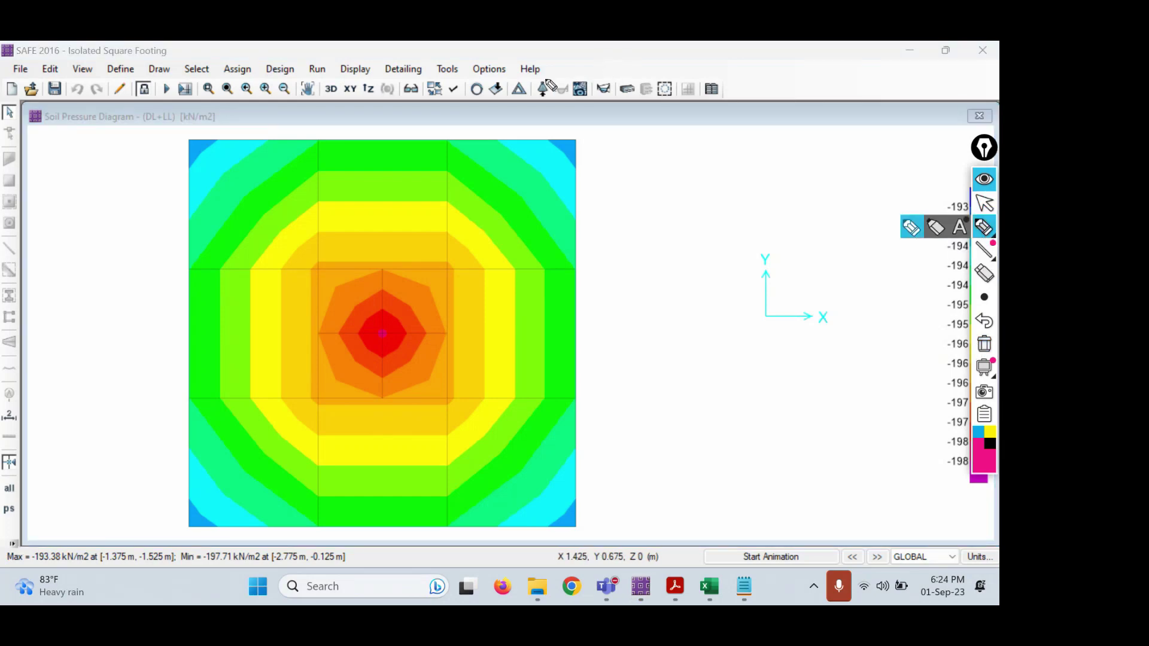
pyautogui.moveTo(567, 75)
pyautogui.mouseDown()
pyautogui.moveTo(549, 100)
pyautogui.moveTo(559, 115)
pyautogui.mouseUp()
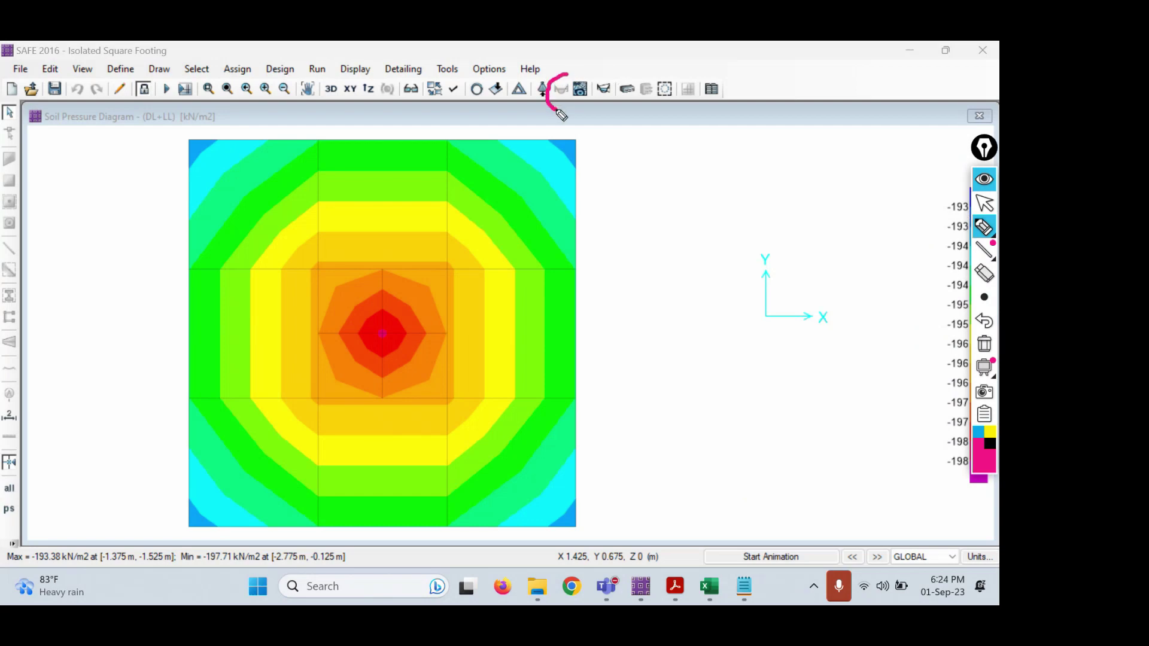
pyautogui.click(983, 344)
pyautogui.moveTo(522, 74)
pyautogui.mouseDown()
pyautogui.moveTo(509, 107)
pyautogui.moveTo(530, 82)
pyautogui.mouseUp()
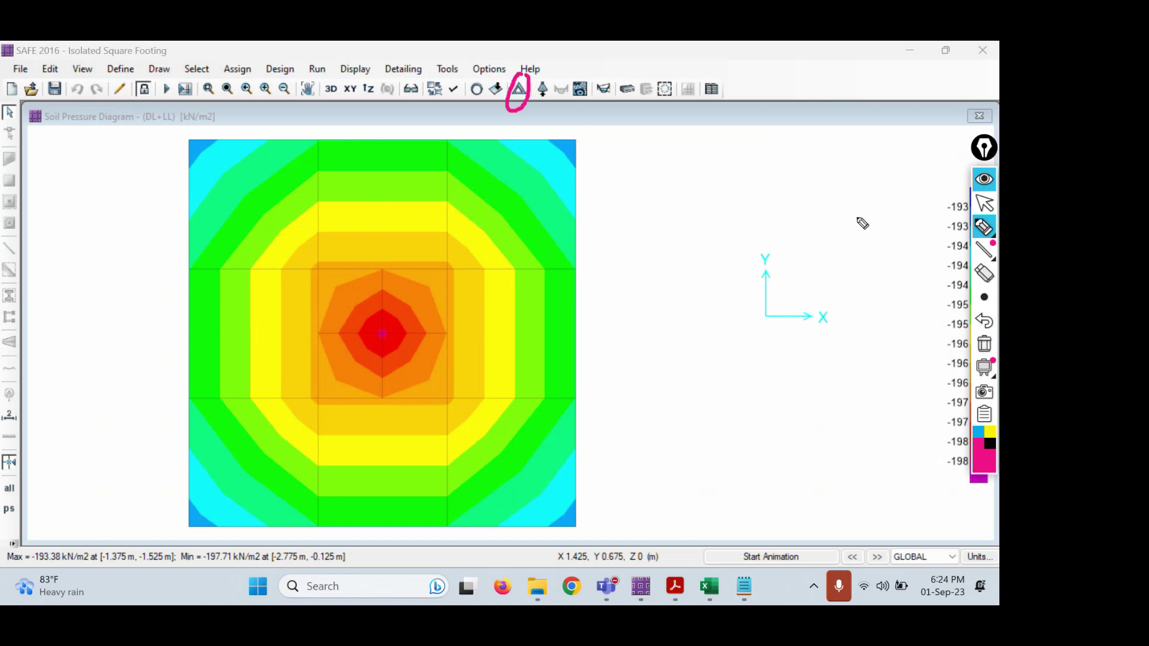
pyautogui.click(984, 203)
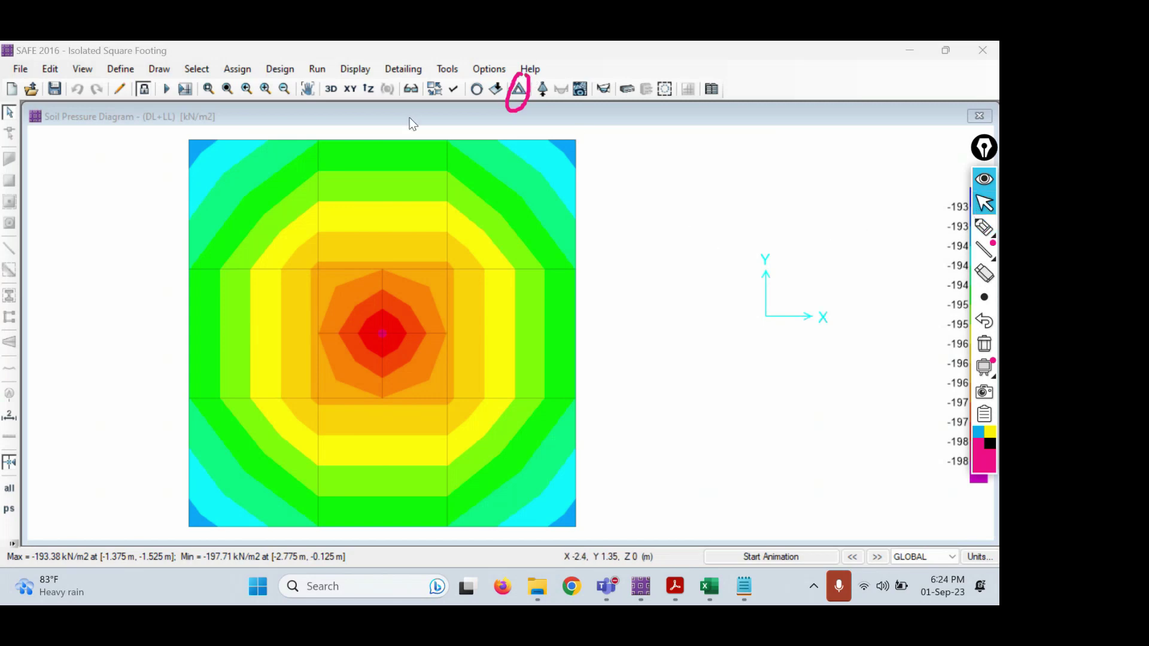
# - Display the deformed shape contours for the DL+LL load combination with automatic scaling and inspect the displacement at the footing's centre
pyautogui.click(519, 91)
pyautogui.click(432, 221)
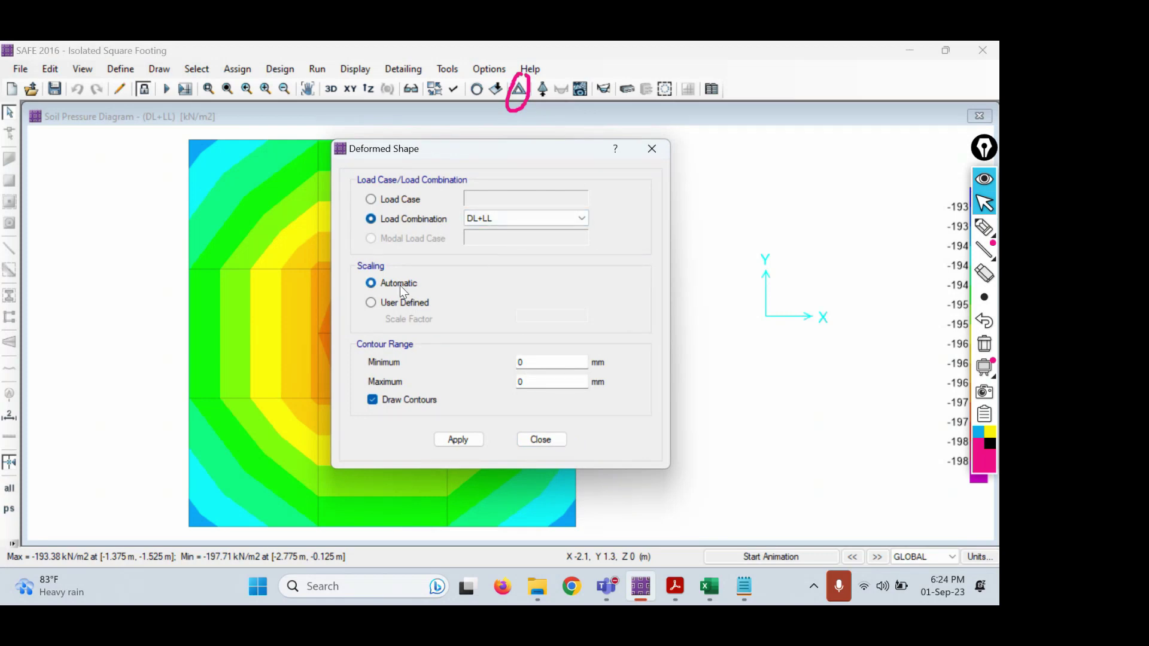
pyautogui.click(462, 436)
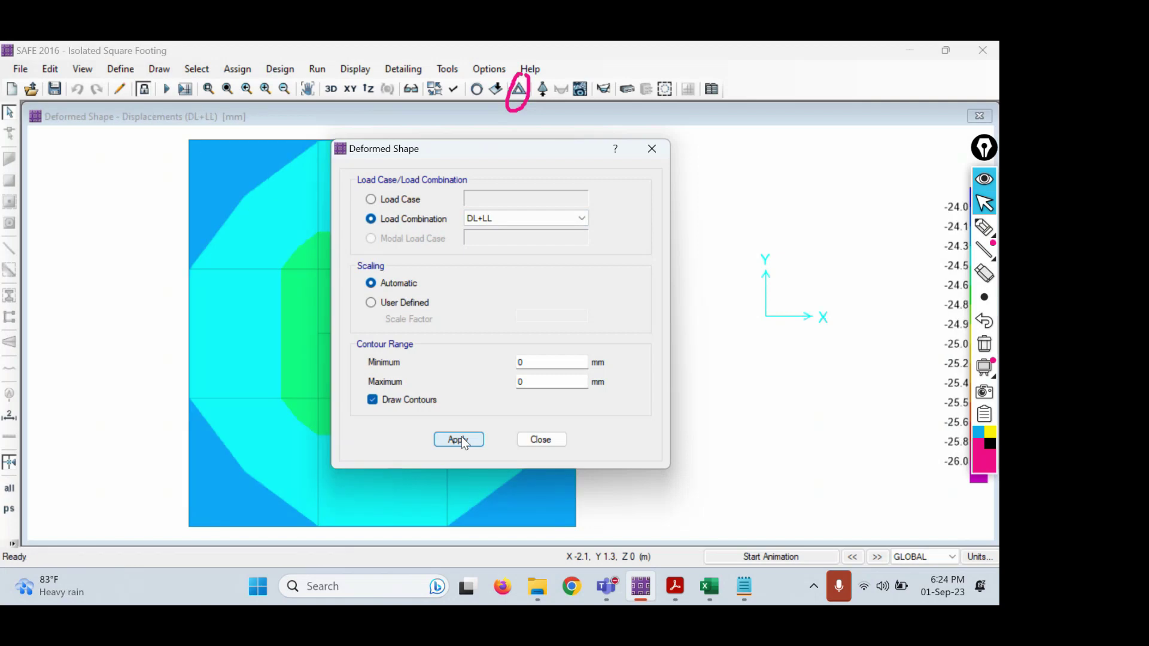
pyautogui.click(540, 439)
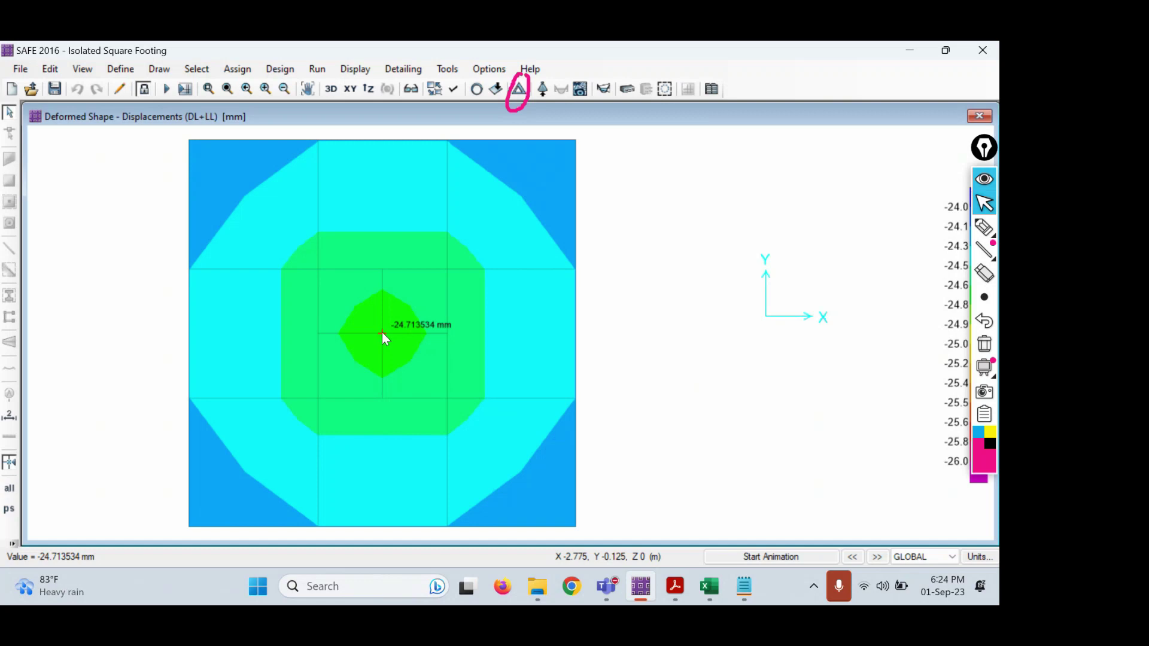
# - Clear the annotation and circle the results display command with the dashed-square symbol in magenta
pyautogui.click(984, 343)
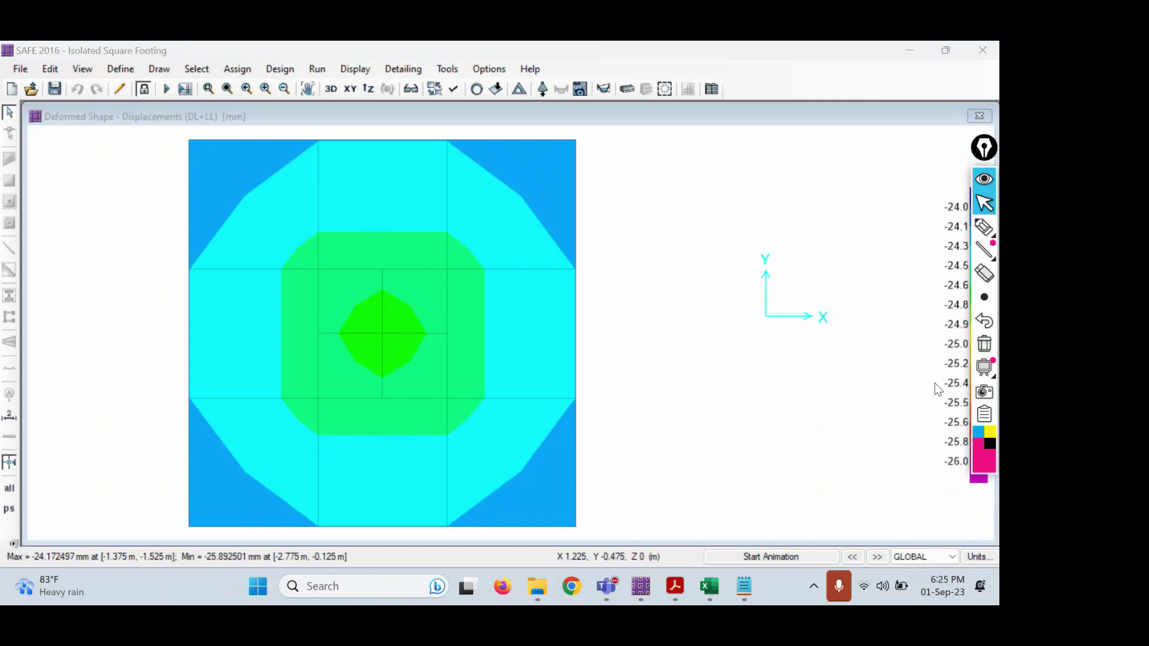
pyautogui.click(984, 226)
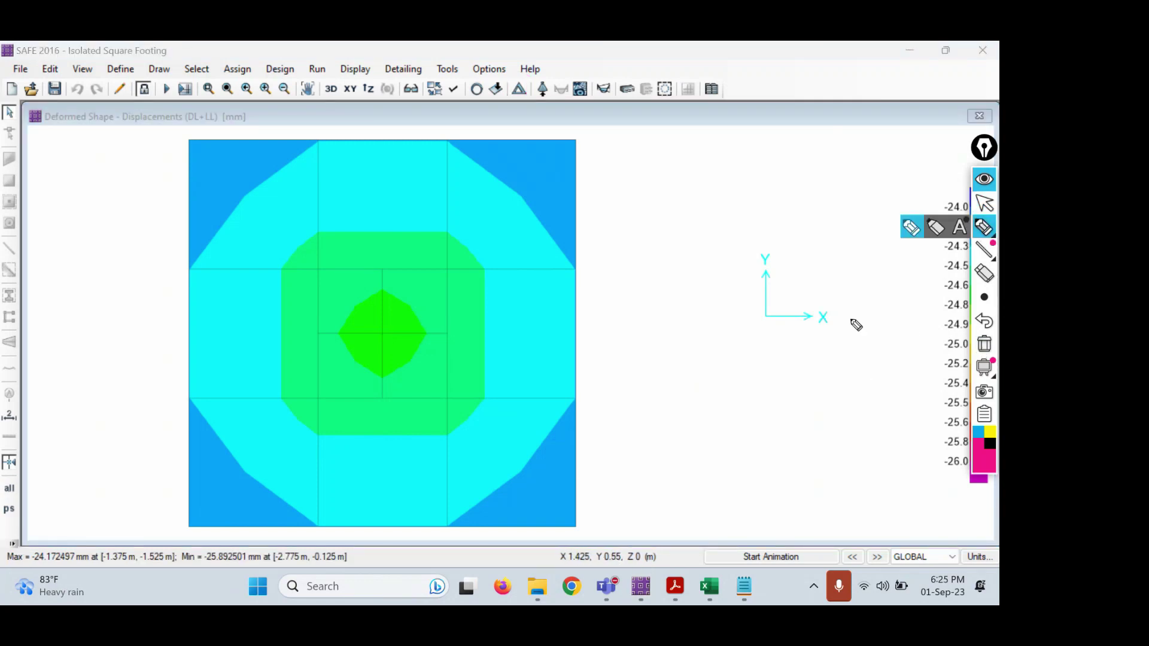
pyautogui.moveTo(673, 72)
pyautogui.mouseDown()
pyautogui.moveTo(655, 103)
pyautogui.moveTo(680, 90)
pyautogui.moveTo(667, 73)
pyautogui.mouseUp()
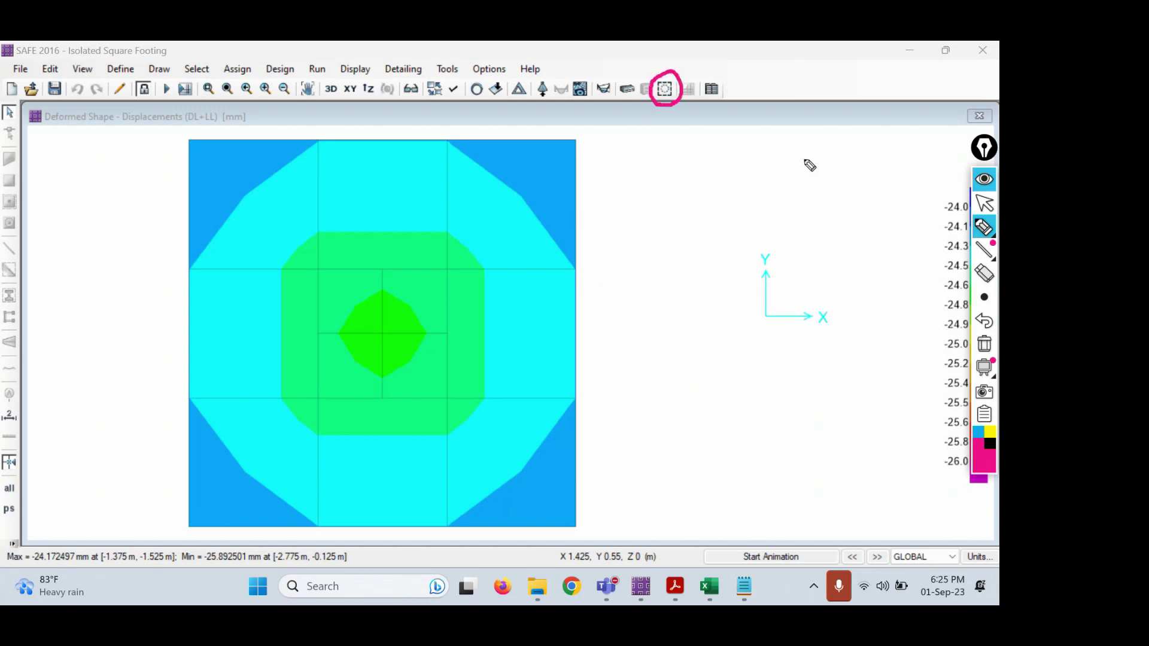
# - Display the punching shear design results and write "<1" in magenta beside the column's shear ratio
pyautogui.click(984, 203)
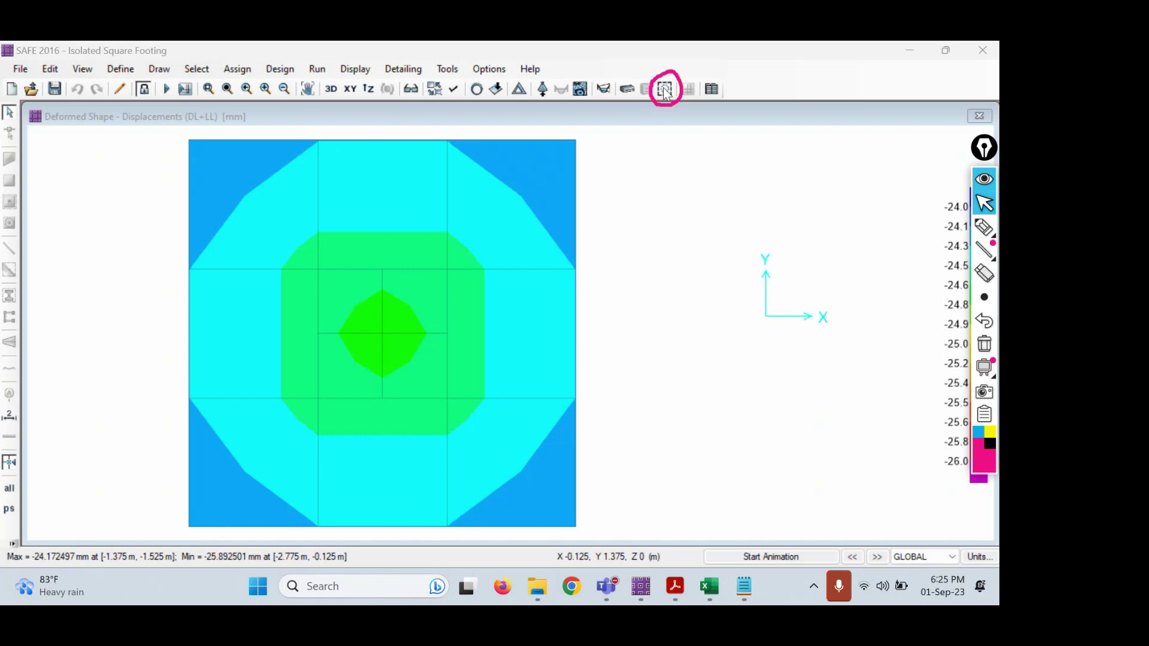
pyautogui.click(659, 121)
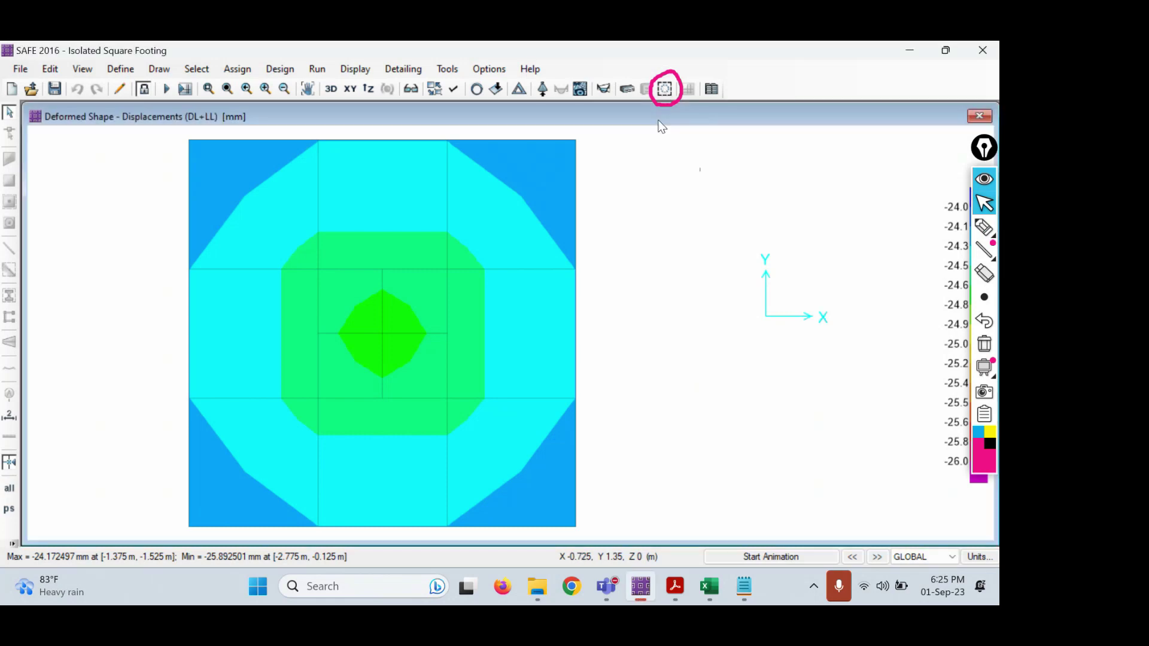
pyautogui.click(663, 90)
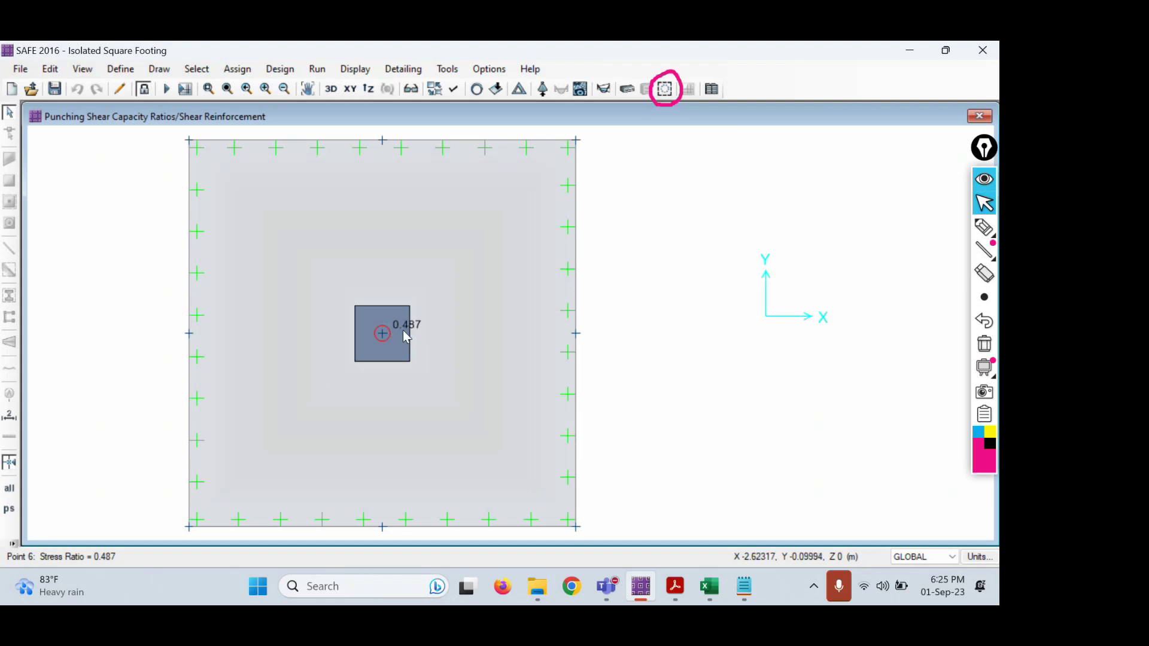
pyautogui.click(984, 227)
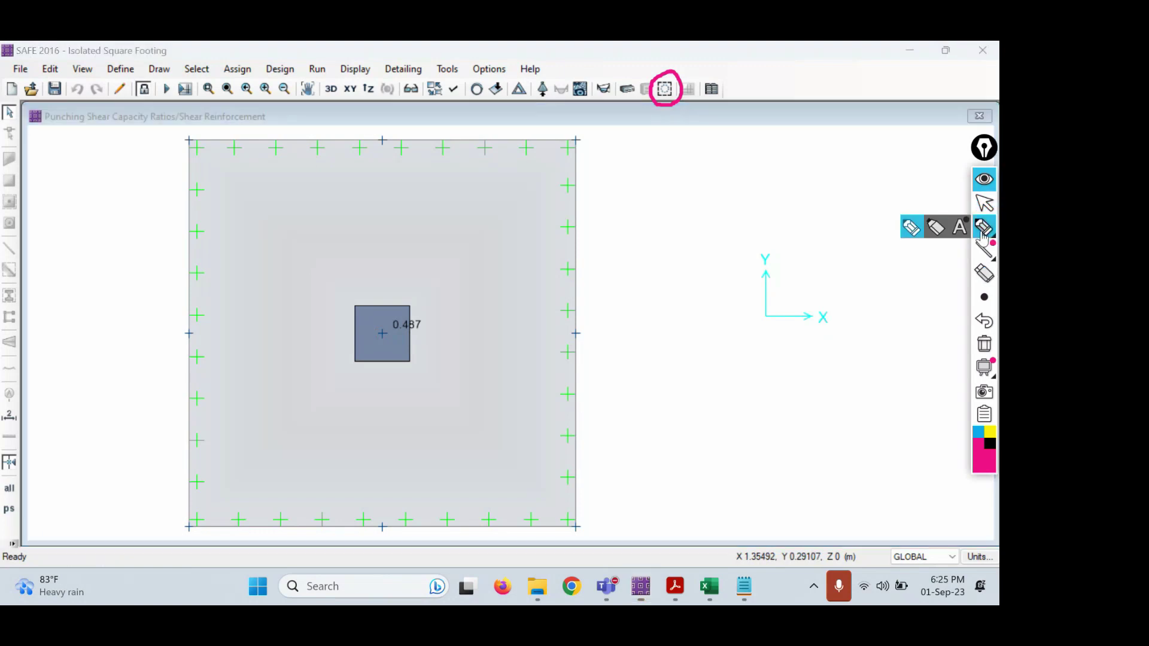
pyautogui.moveTo(447, 316)
pyautogui.mouseDown()
pyautogui.moveTo(431, 325)
pyautogui.moveTo(461, 335)
pyautogui.mouseUp()
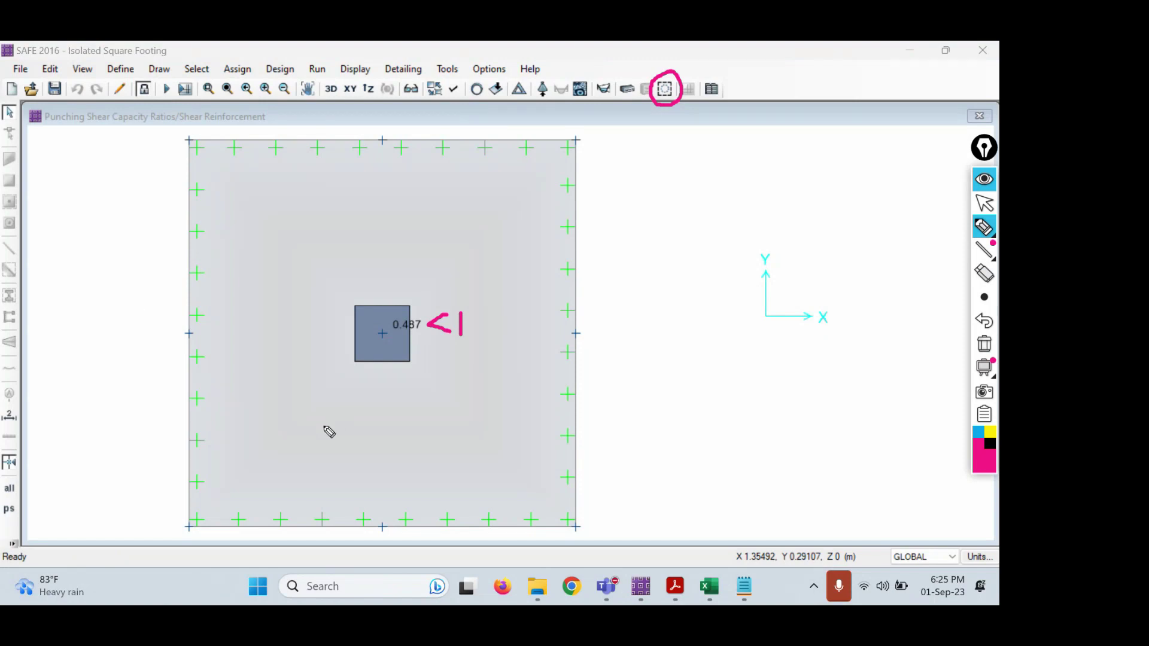
# - Clear the pen annotations and open the punching shear design details for the column at the footing's centre
pyautogui.click(983, 203)
pyautogui.moveTo(983, 227)
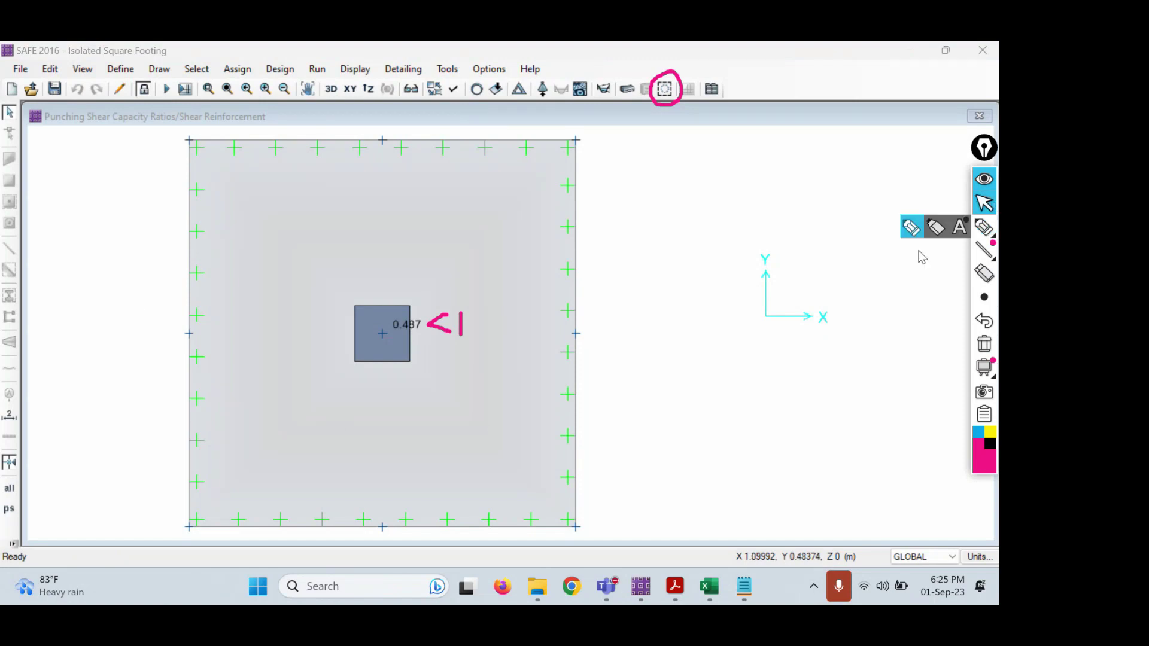
pyautogui.click(984, 344)
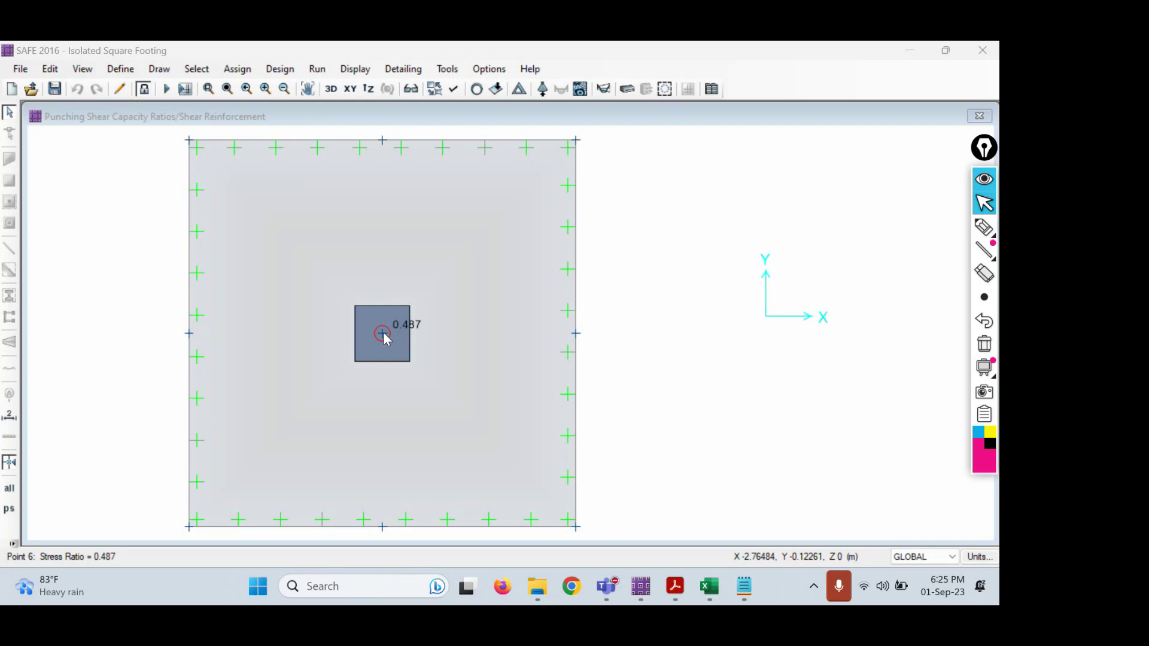
pyautogui.rightClick(383, 333)
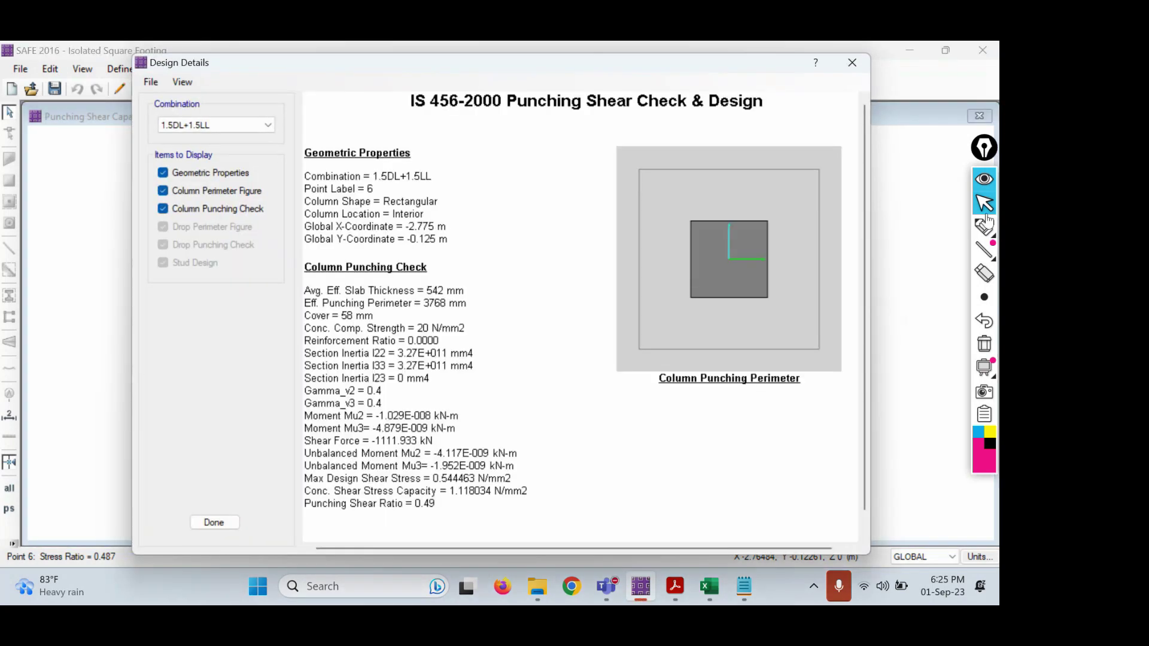
# - Circle IS 456-2000, the Interior column location and the 1.5DL+1.5LL combination in the punching shear details with the magenta pen
pyautogui.click(985, 224)
pyautogui.moveTo(469, 82)
pyautogui.mouseDown()
pyautogui.moveTo(394, 117)
pyautogui.moveTo(514, 137)
pyautogui.moveTo(472, 73)
pyautogui.mouseUp()
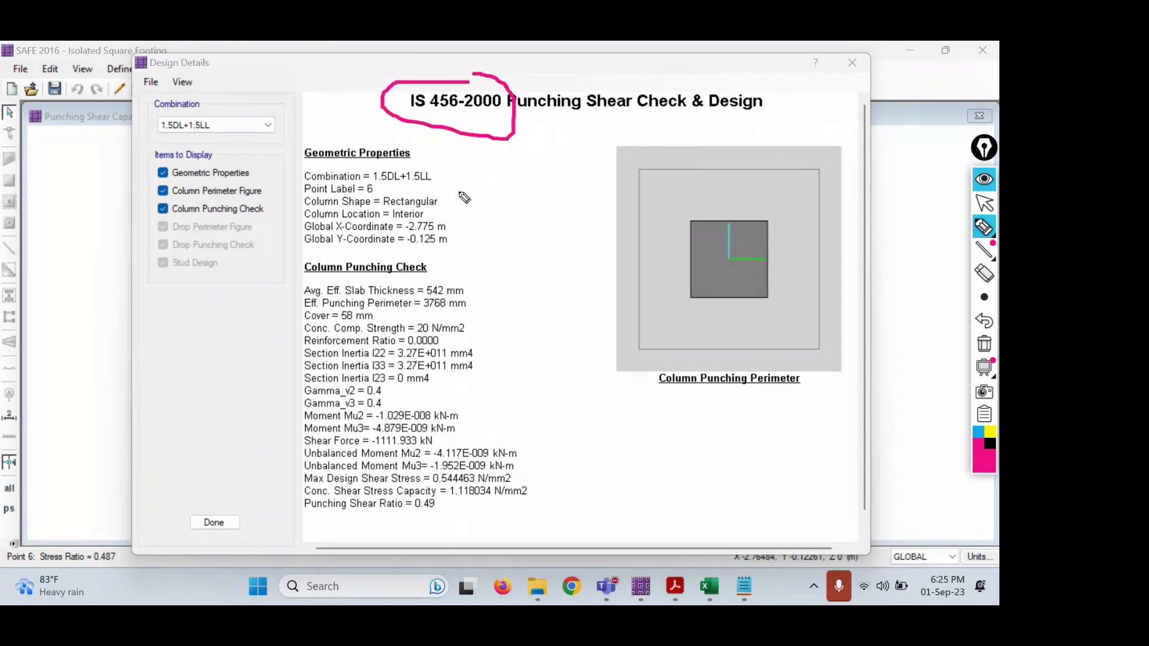
pyautogui.moveTo(303, 219)
pyautogui.mouseDown()
pyautogui.moveTo(441, 221)
pyautogui.moveTo(446, 210)
pyautogui.moveTo(386, 200)
pyautogui.moveTo(299, 218)
pyautogui.mouseUp()
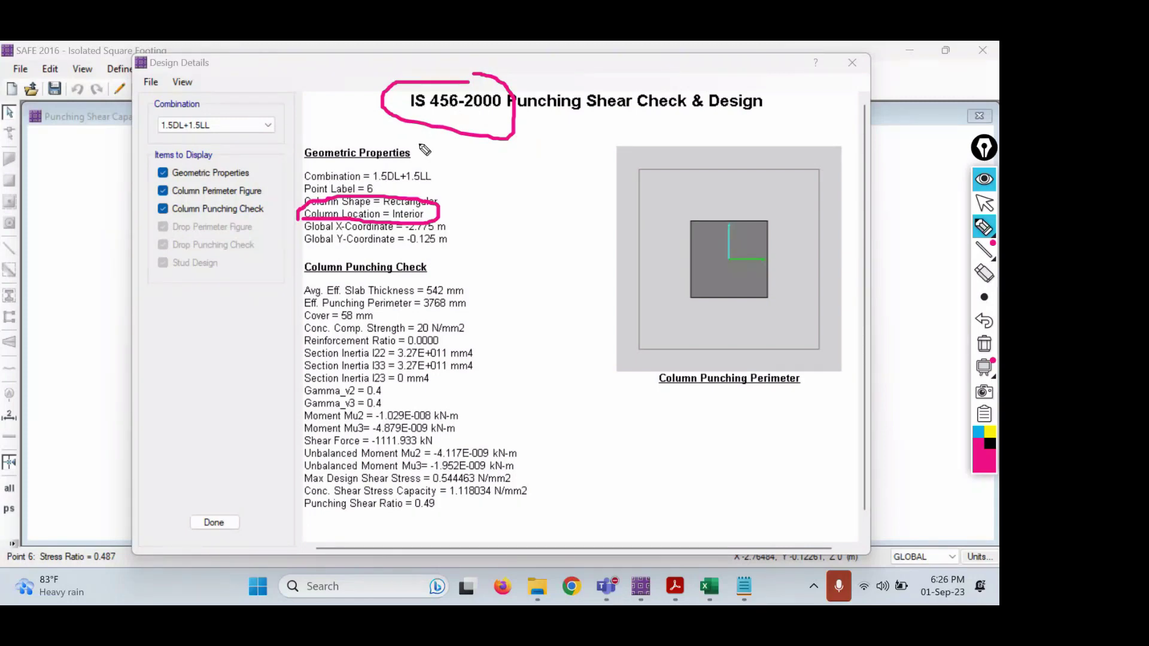
pyautogui.moveTo(372, 189)
pyautogui.mouseDown()
pyautogui.moveTo(443, 172)
pyautogui.moveTo(387, 159)
pyautogui.moveTo(356, 173)
pyautogui.moveTo(377, 187)
pyautogui.mouseUp()
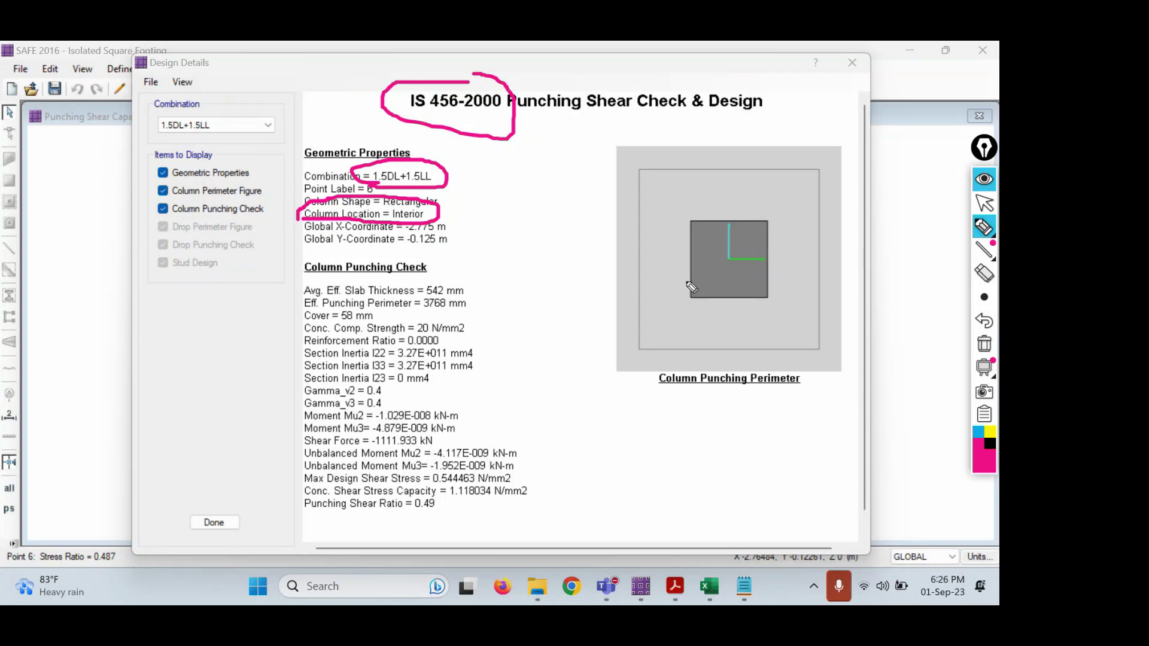
# - Open the strip forces display settings and select the 1.5DL+1.5LL load combination
pyautogui.moveTo(985, 254)
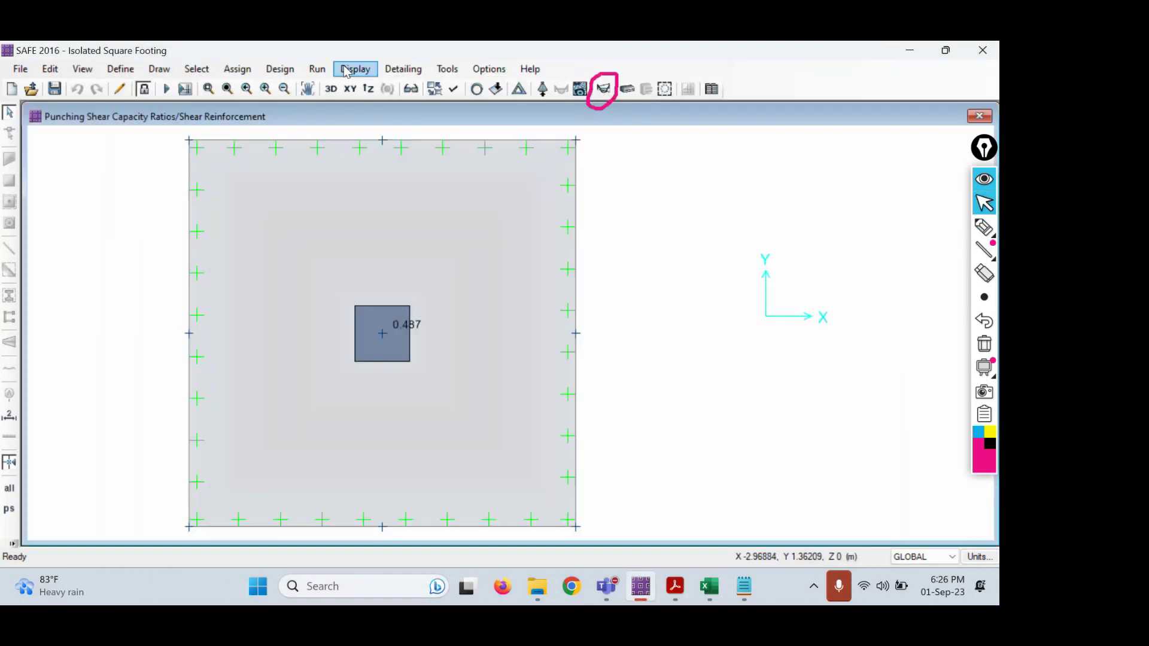
pyautogui.click(346, 71)
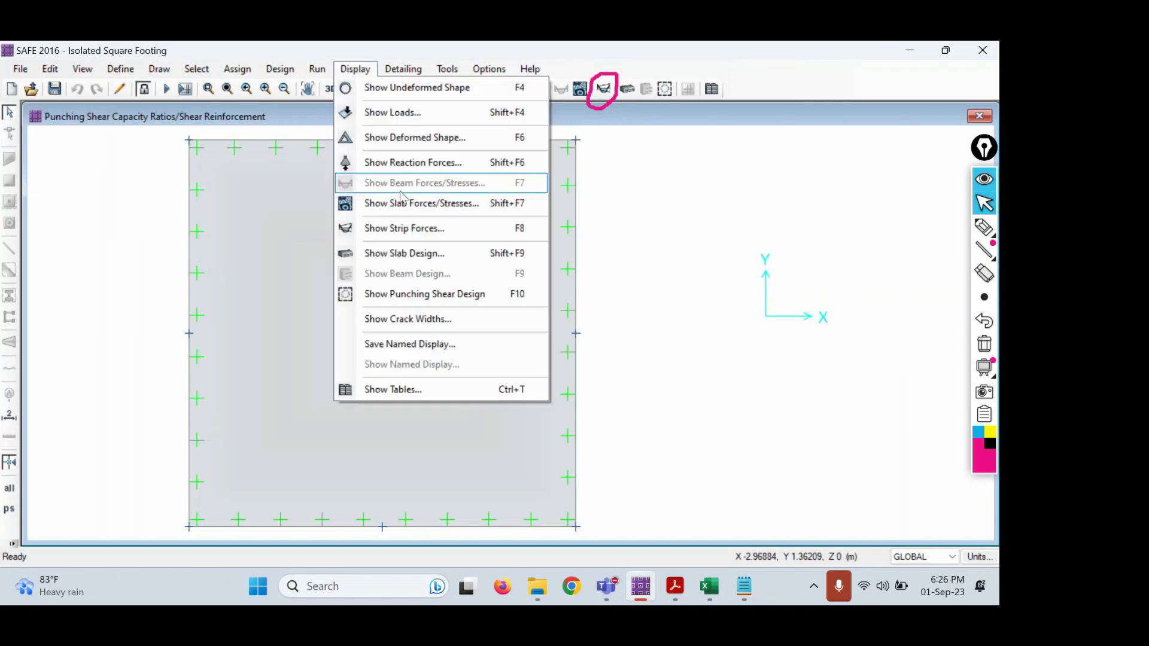
pyautogui.click(704, 210)
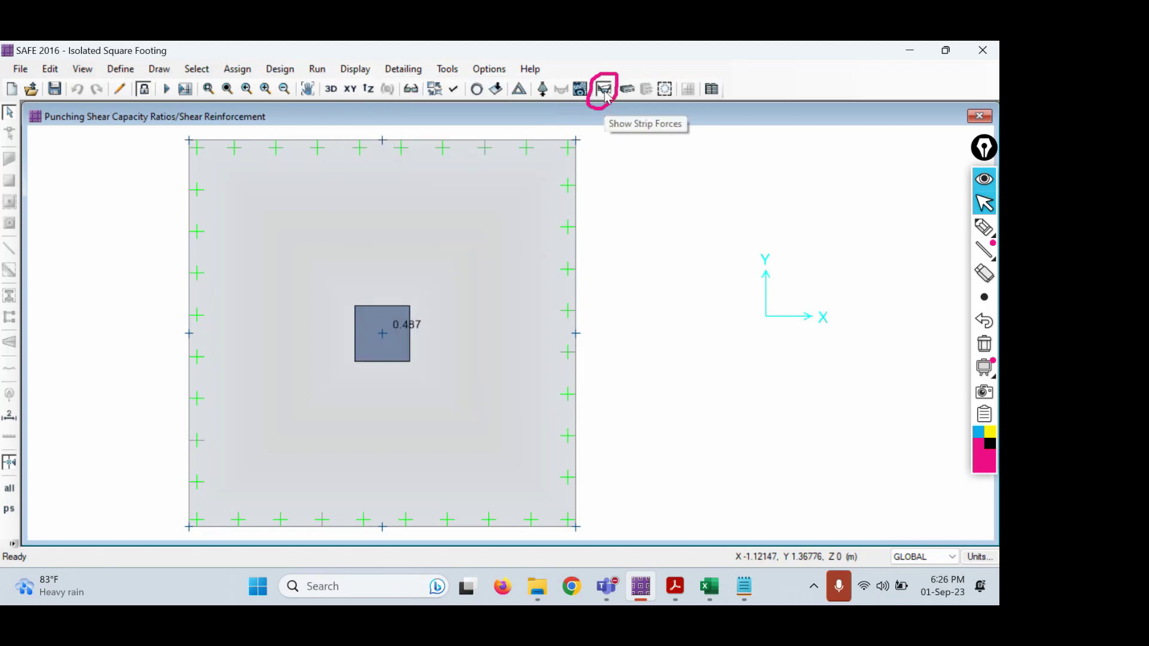
pyautogui.click(604, 89)
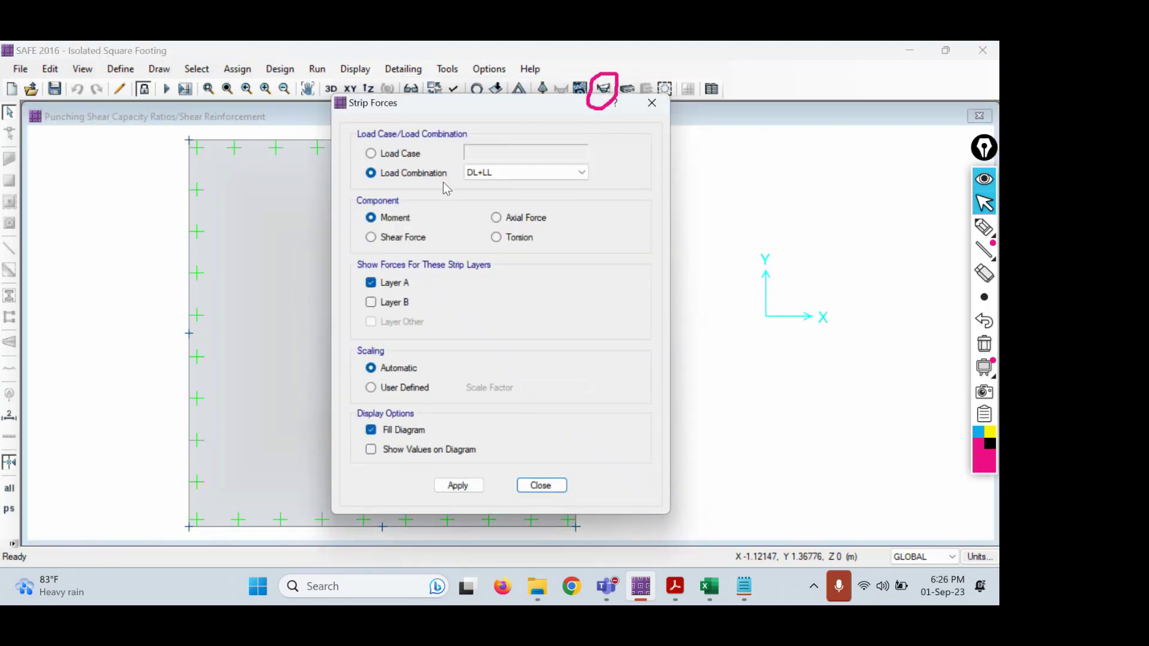
pyautogui.click(506, 175)
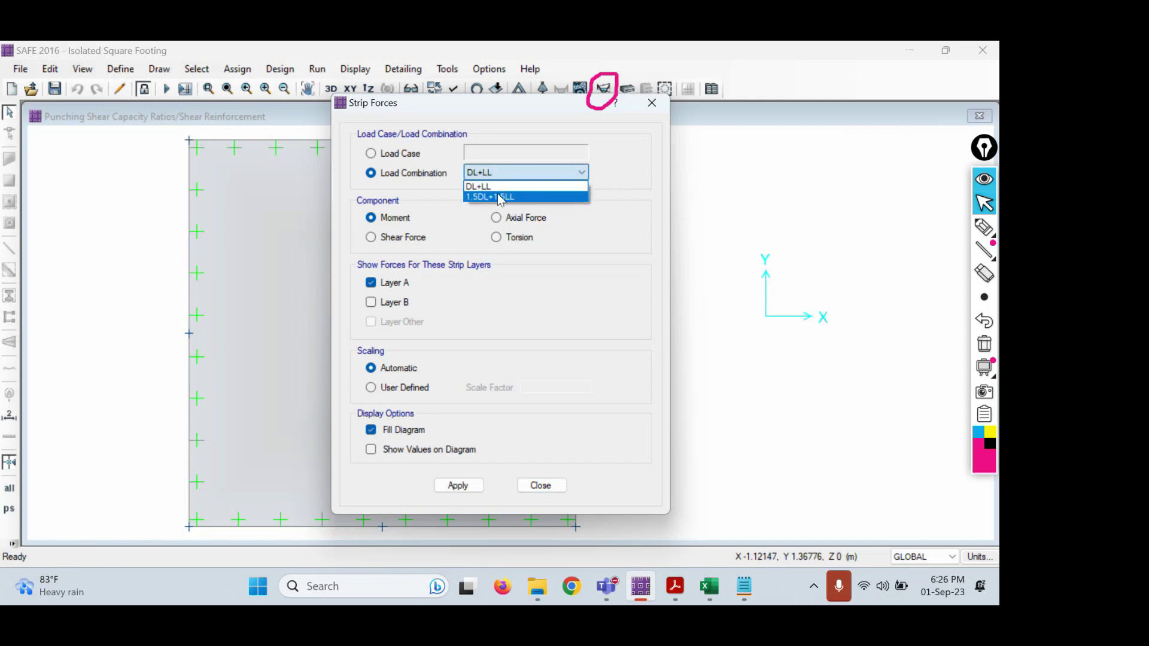
pyautogui.click(499, 197)
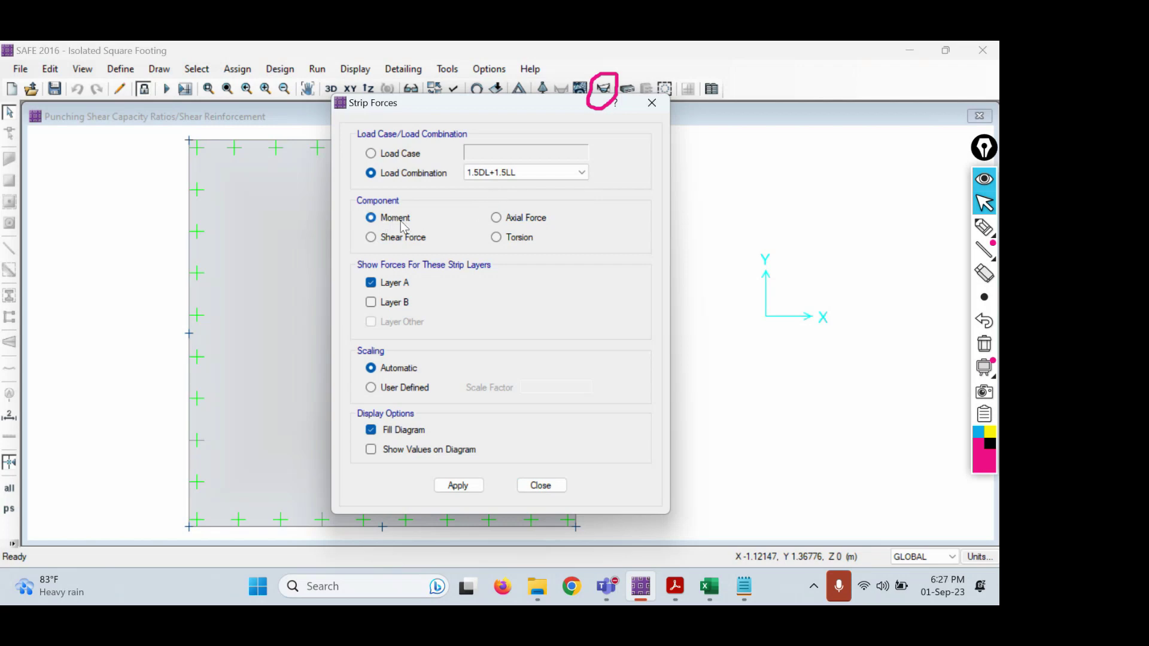
# - Display the strip moment diagram for Layer A only, with values shown on it, and inspect the moment near the column
pyautogui.click(402, 301)
pyautogui.click(398, 285)
pyautogui.click(398, 285)
pyautogui.click(401, 306)
pyautogui.click(377, 448)
pyautogui.click(458, 485)
pyautogui.moveTo(455, 115)
pyautogui.mouseDown()
pyautogui.moveTo(779, 200)
pyautogui.moveTo(738, 160)
pyautogui.mouseUp()
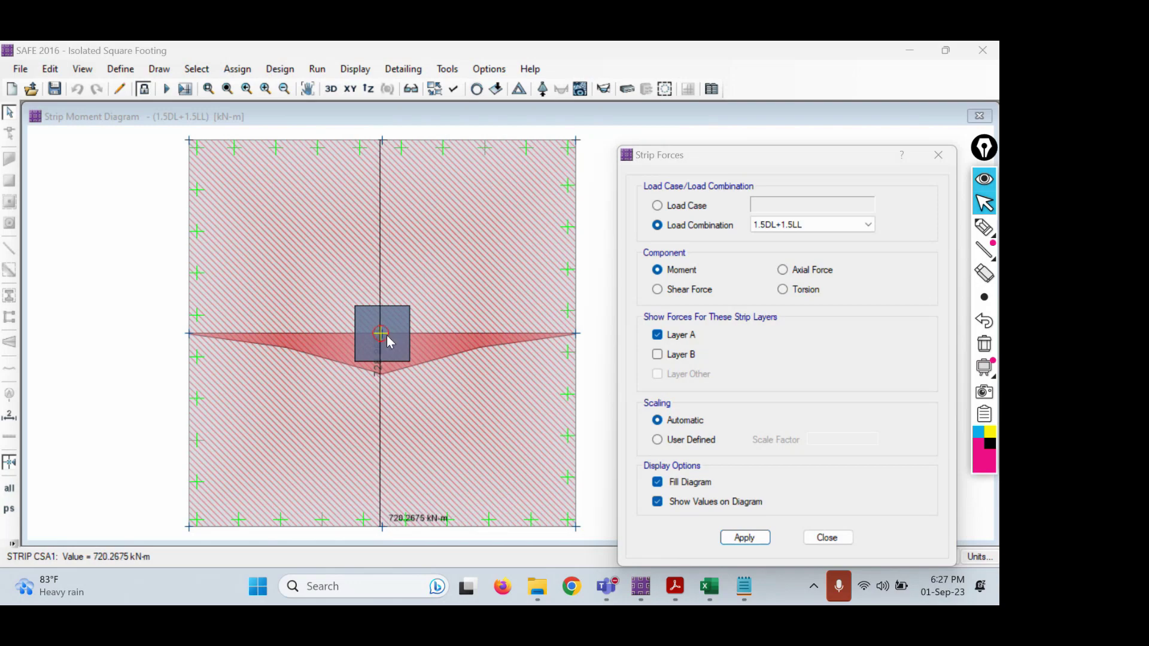
# - Switch to the footing design PDF in Acrobat, review the hand calculations and select the 594 kN-m factored moment under Depth of the footing
pyautogui.click(673, 588)
pyautogui.scroll(-15, 419, 338)
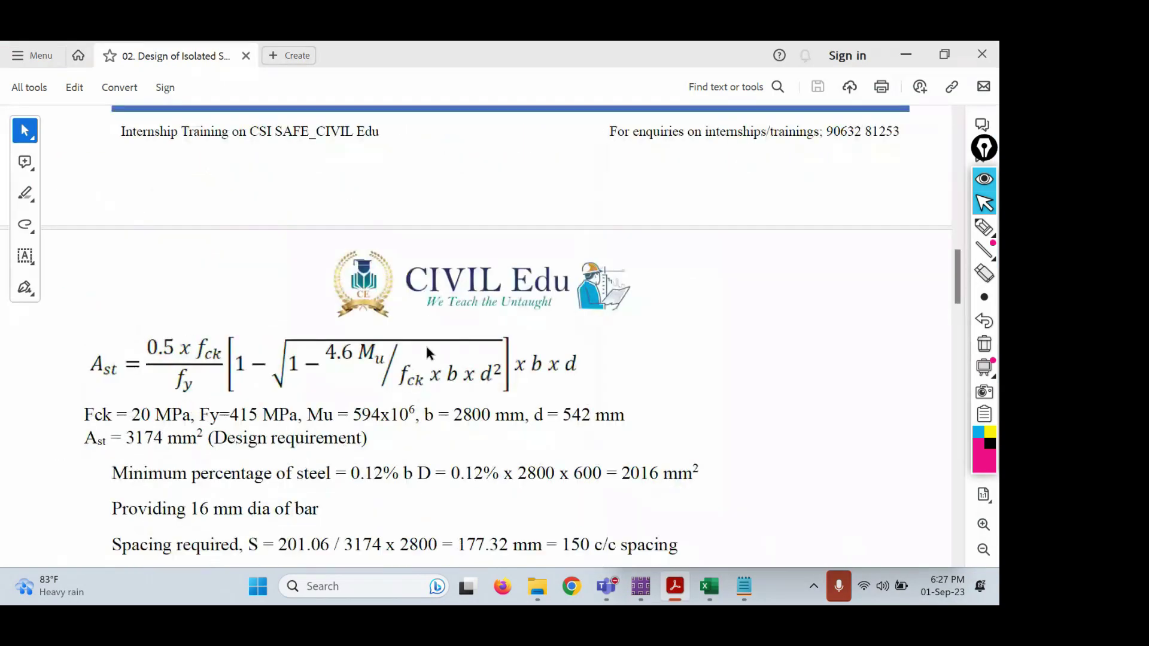
pyautogui.scroll(-15, 429, 350)
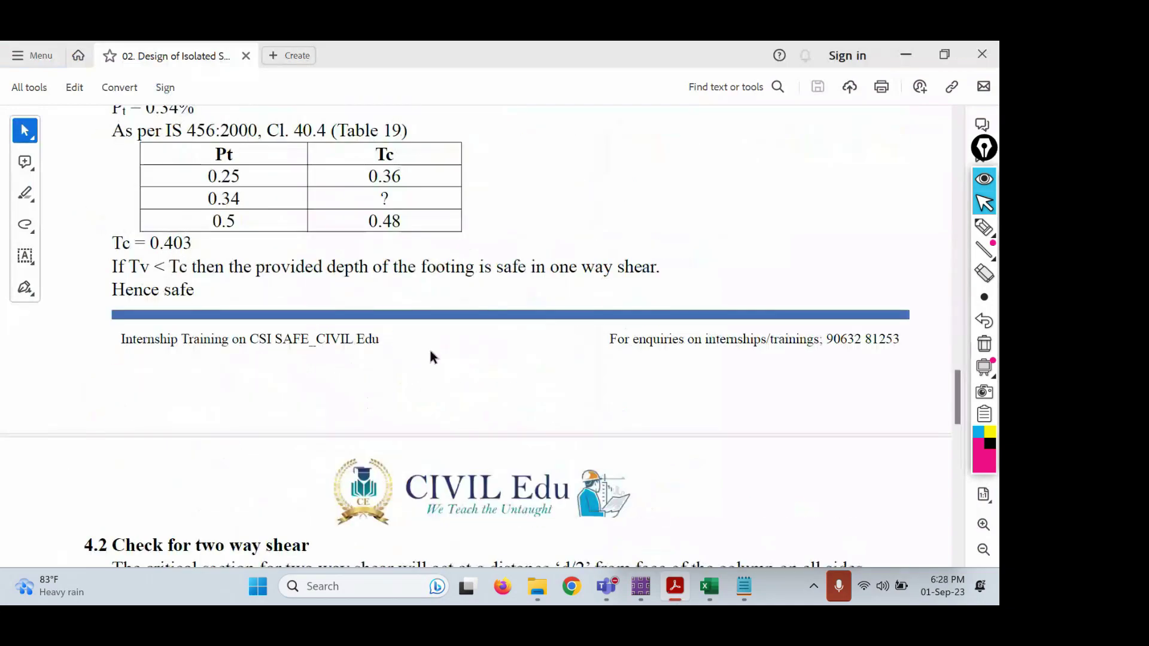
pyautogui.scroll(-8, 431, 354)
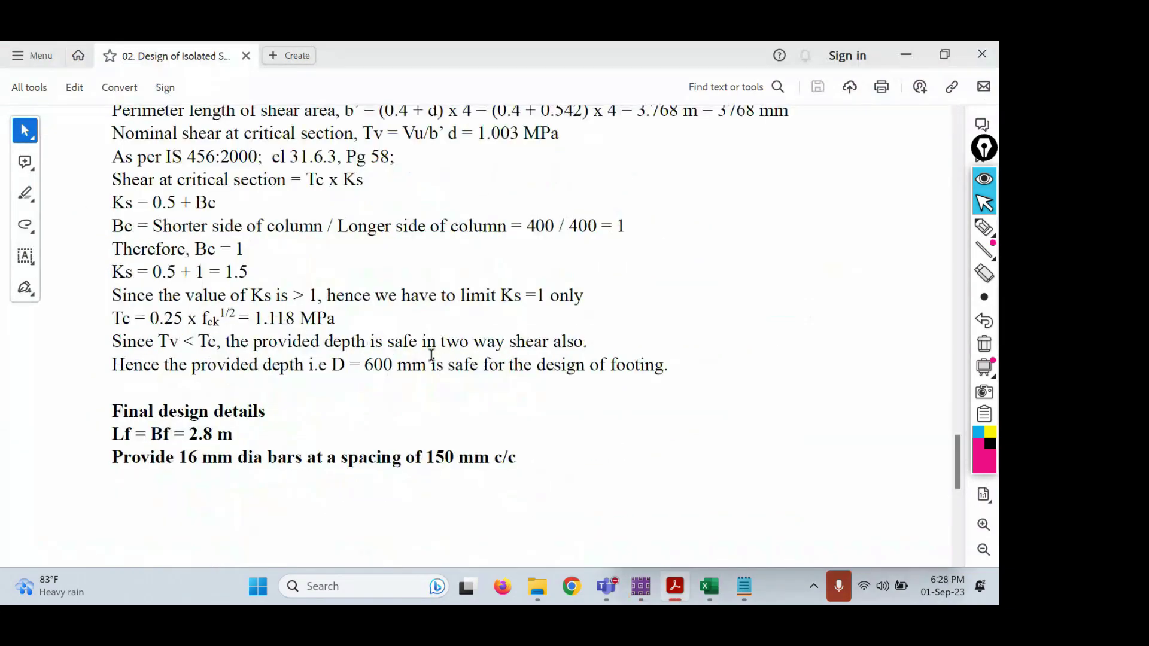
pyautogui.scroll(5, 431, 355)
pyautogui.scroll(-2, 439, 358)
pyautogui.scroll(15, 445, 354)
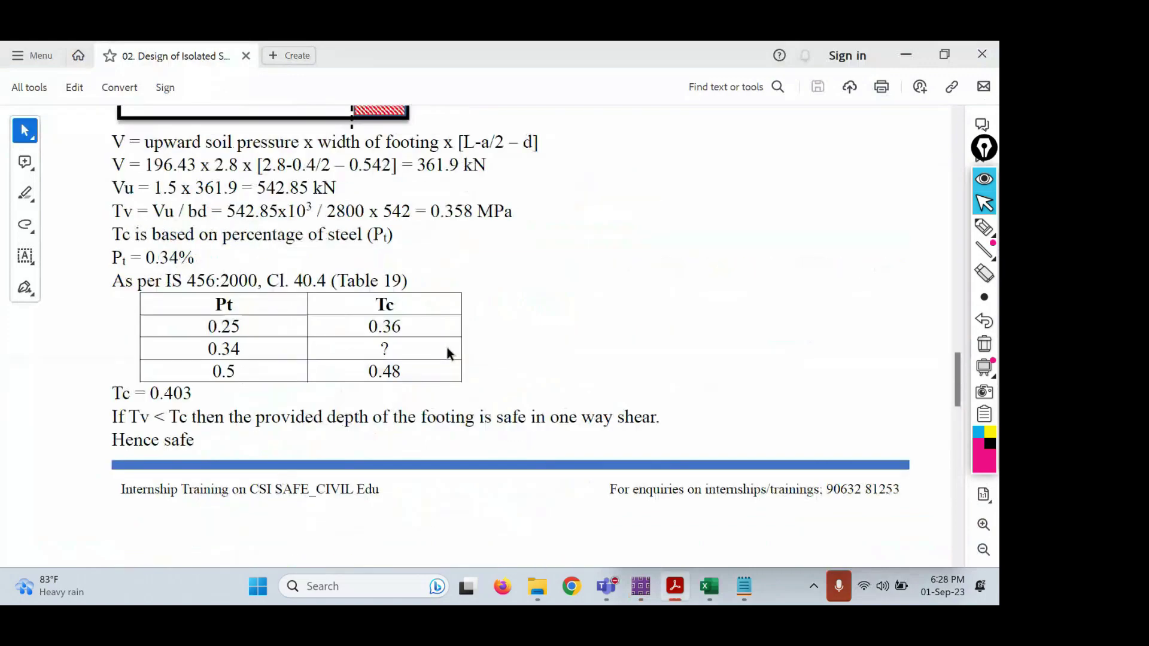
pyautogui.scroll(20, 448, 353)
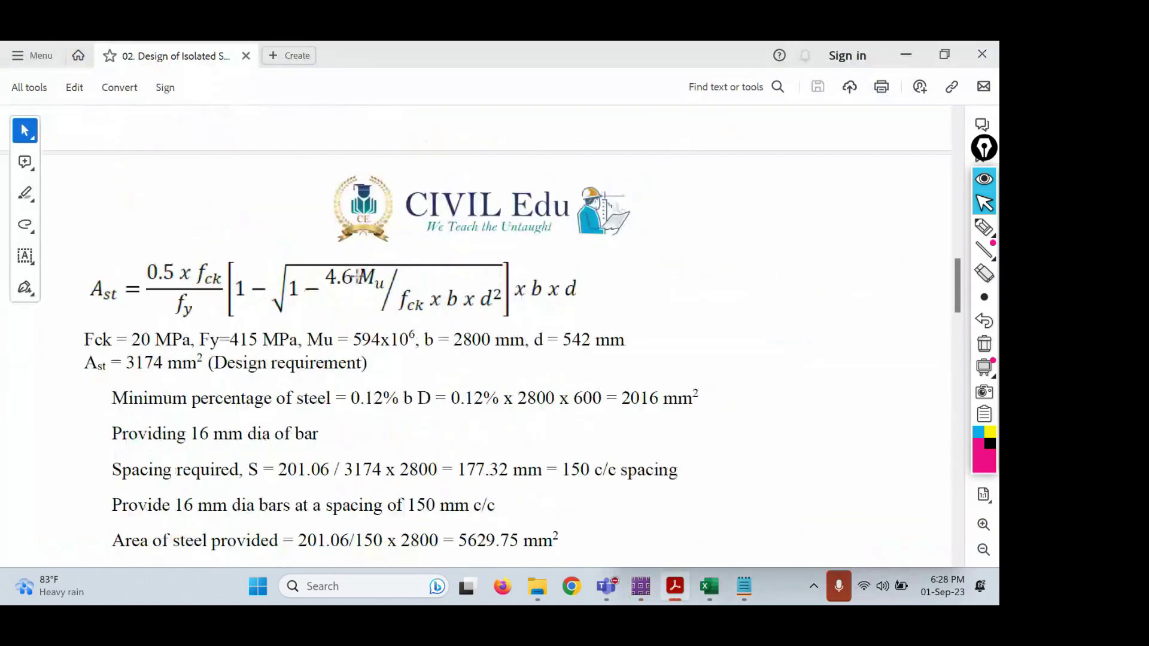
pyautogui.scroll(18, 357, 276)
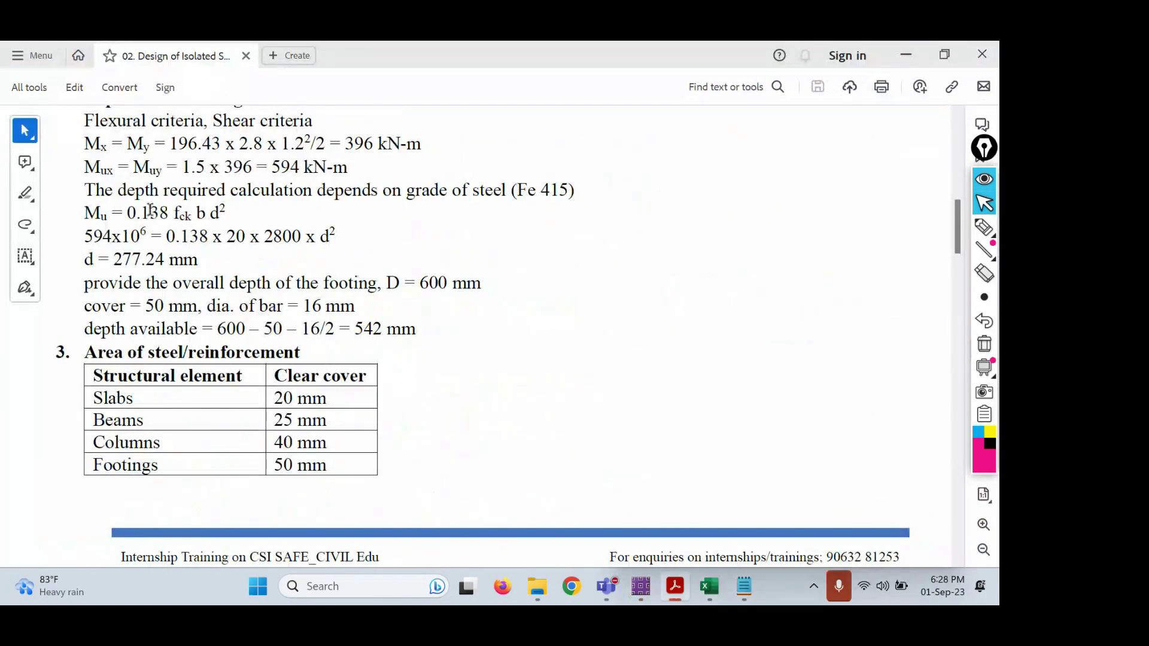
pyautogui.scroll(3, 222, 281)
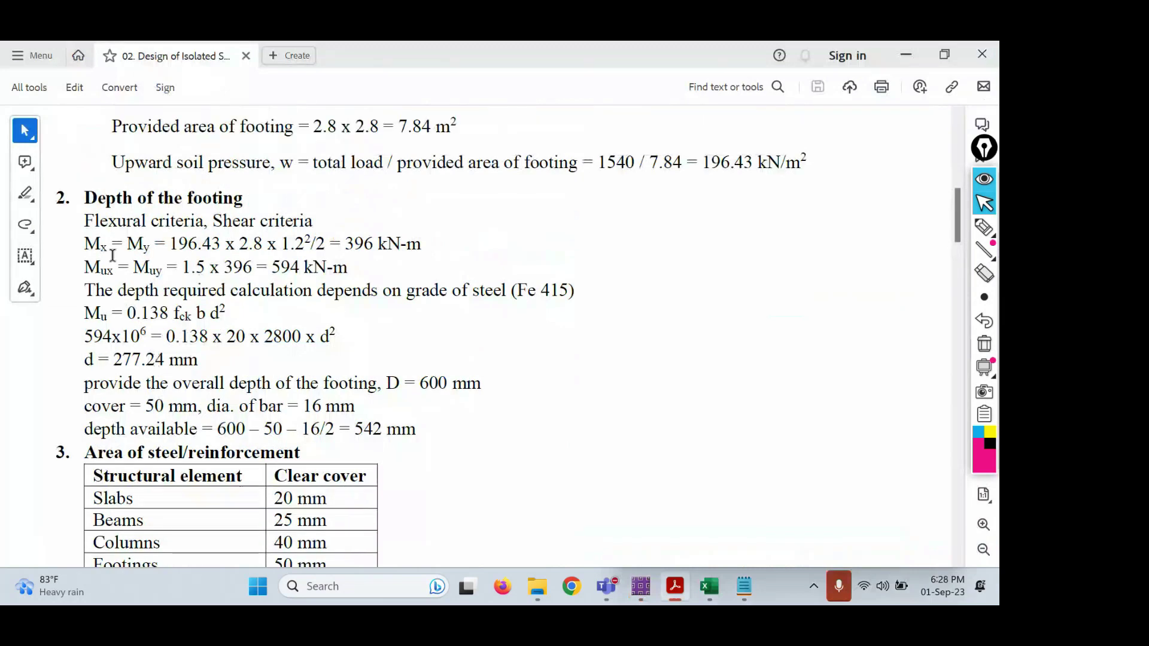
pyautogui.moveTo(271, 268); pyautogui.dragTo(323, 268)
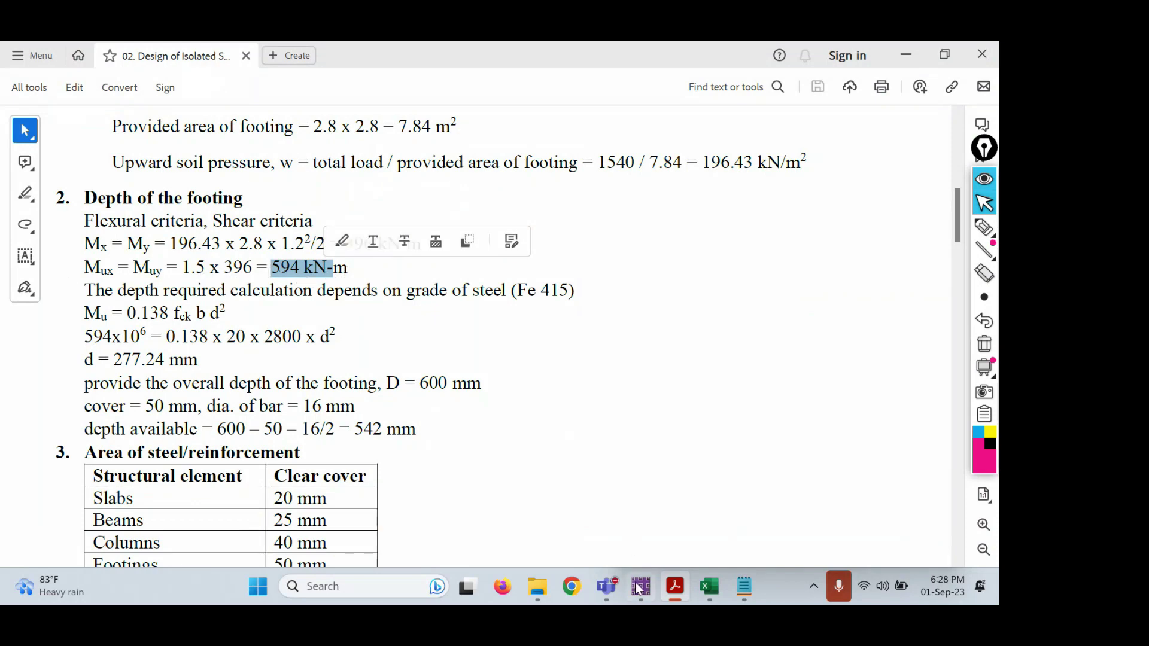
# - Return to SAFE and mark the column's centre on the strip moment diagram with a magenta pen dot
pyautogui.hotkey('alt', 'Tab')
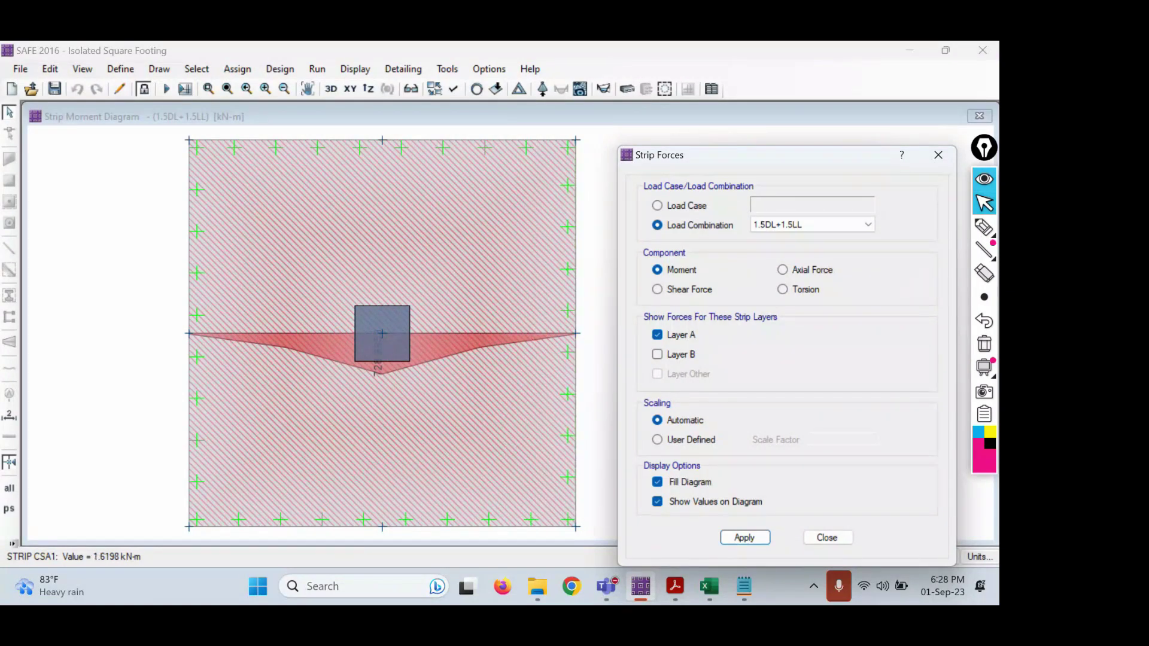
pyautogui.click(984, 228)
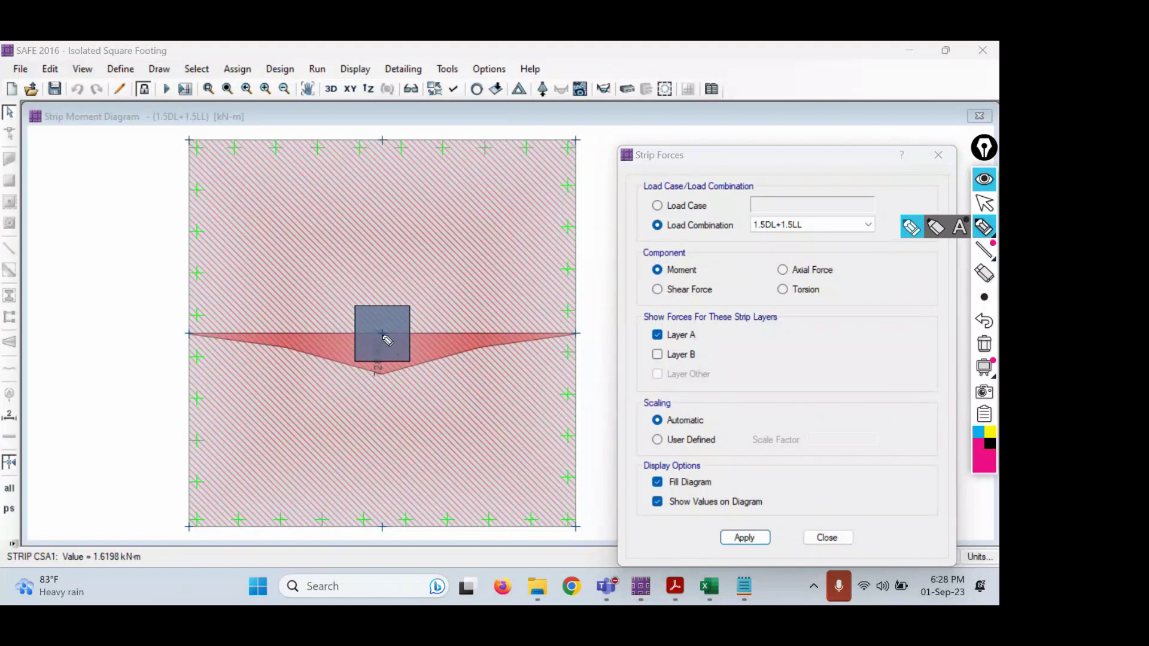
pyautogui.moveTo(382, 334); pyautogui.dragTo(382, 333)
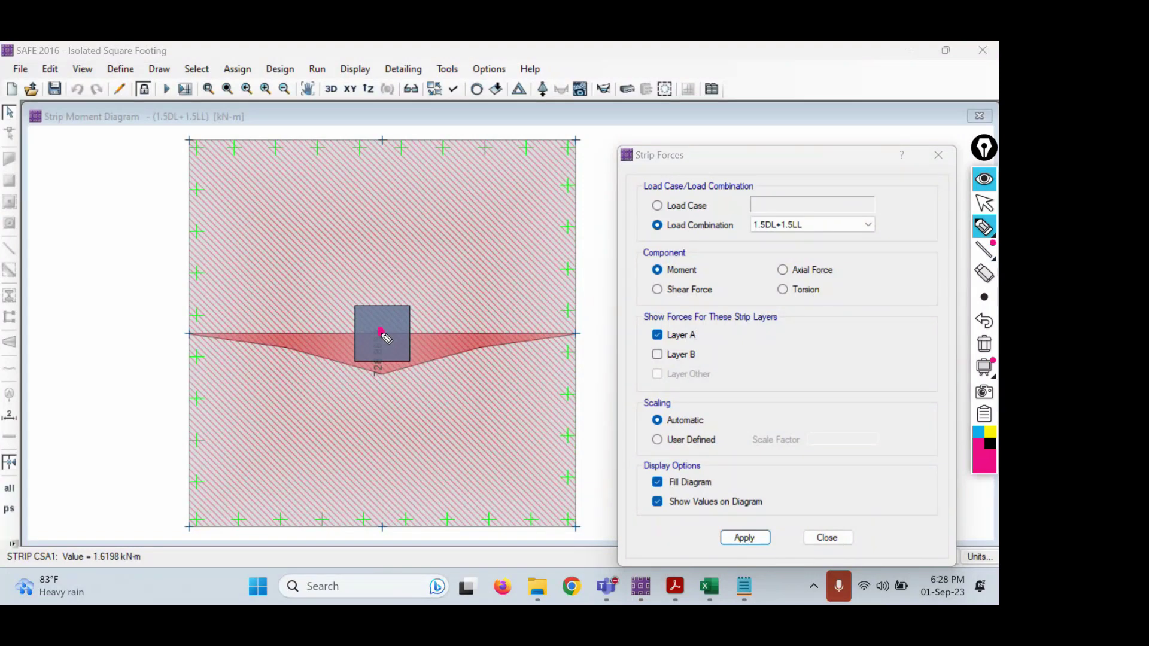
pyautogui.click(983, 204)
# - Select the 1.2 term of the Mx formula in the Acrobat PDF and return to SAFE to inspect the moment at the footing's centre
pyautogui.click(675, 586)
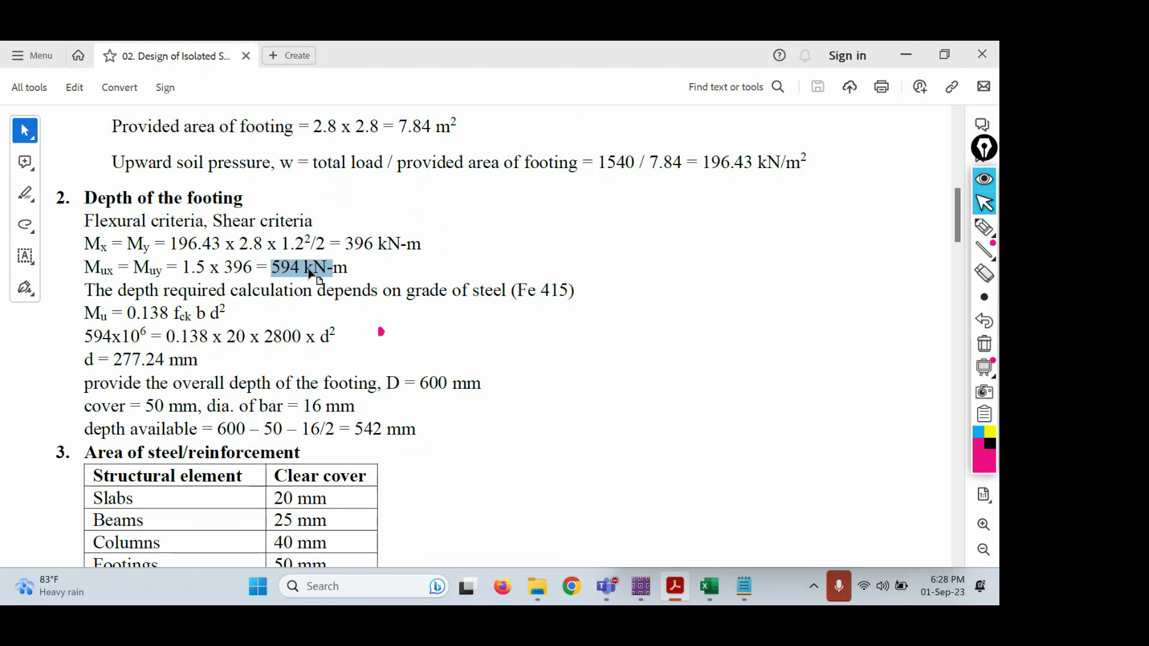
pyautogui.moveTo(281, 244); pyautogui.dragTo(304, 243)
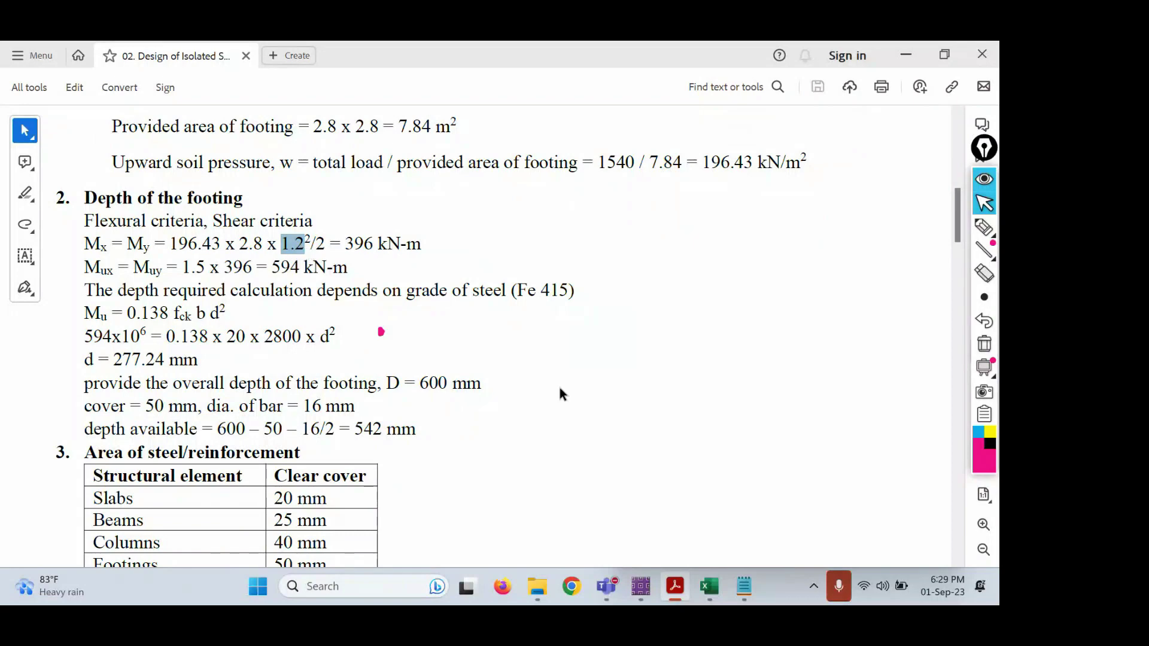
pyautogui.click(641, 587)
pyautogui.moveTo(383, 333)
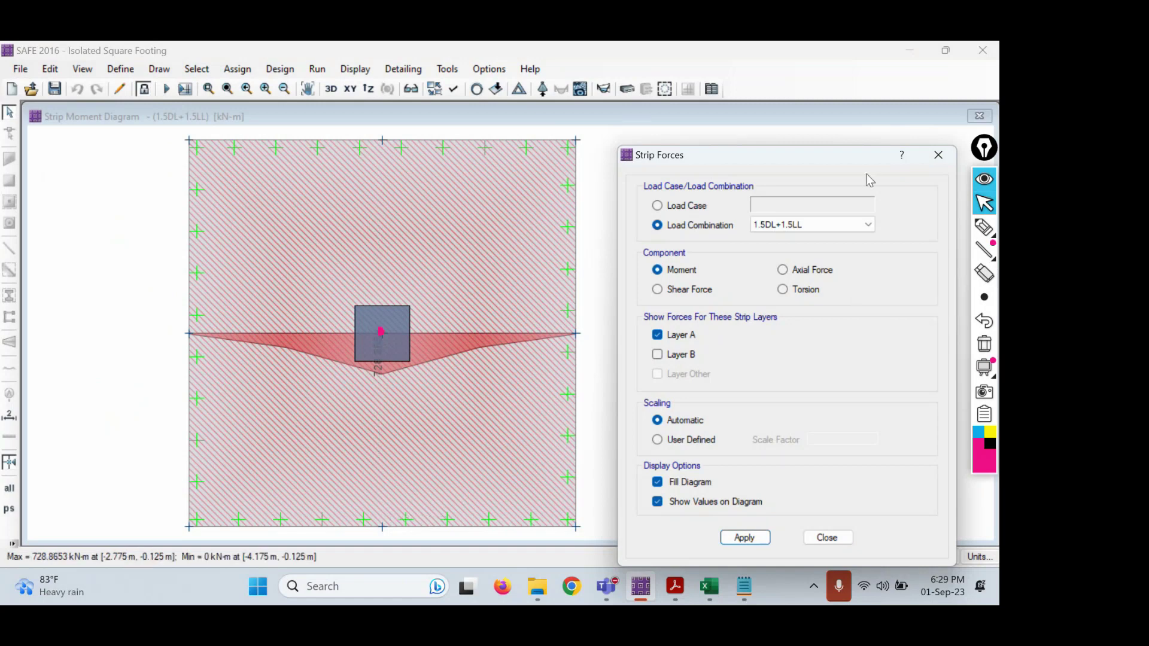
# - Move the Strip Forces dialog over the footing plan and sketch a column-and-footing section in magenta in the empty drawing area
pyautogui.moveTo(866, 159); pyautogui.dragTo(409, 174)
pyautogui.click(984, 226)
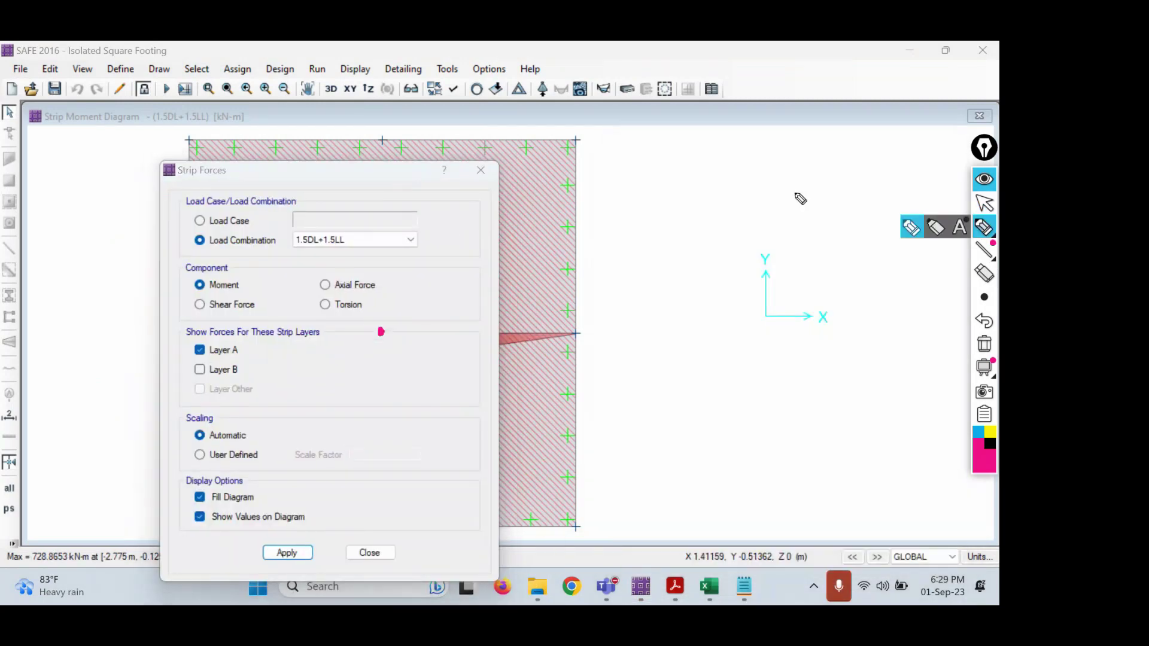
pyautogui.moveTo(794, 170)
pyautogui.mouseDown()
pyautogui.moveTo(808, 236)
pyautogui.moveTo(700, 264)
pyautogui.moveTo(802, 304)
pyautogui.moveTo(920, 287)
pyautogui.mouseUp()
pyautogui.moveTo(850, 170)
pyautogui.mouseDown()
pyautogui.moveTo(862, 211)
pyautogui.moveTo(960, 275)
pyautogui.moveTo(919, 288)
pyautogui.mouseUp()
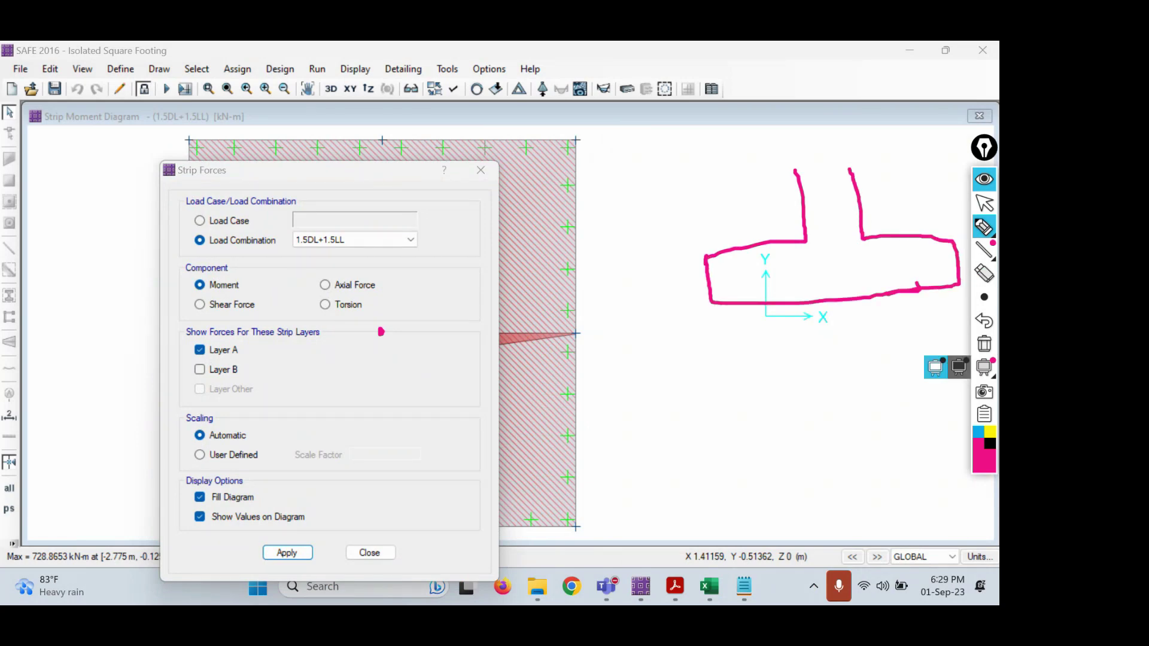
# - Draw black sloping lines from both column faces down to the footing's base in the sketched section
pyautogui.click(990, 443)
pyautogui.moveTo(806, 239); pyautogui.dragTo(778, 302)
pyautogui.moveTo(862, 238); pyautogui.dragTo(910, 292)
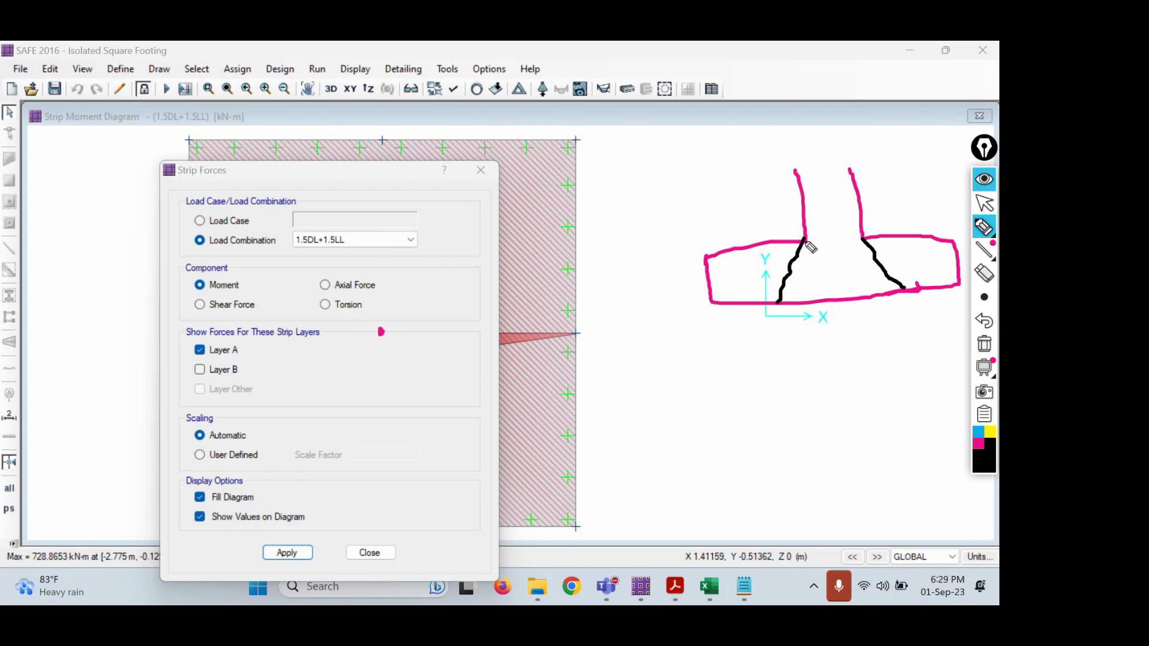
# - Draw vertical lines below both column faces, hatch the zone between them, and add a downward load arrow and an upward soil-reaction arrow
pyautogui.moveTo(804, 240); pyautogui.dragTo(809, 302)
pyautogui.moveTo(861, 240); pyautogui.dragTo(868, 295)
pyautogui.moveTo(811, 256)
pyautogui.mouseDown()
pyautogui.moveTo(845, 242)
pyautogui.moveTo(855, 265)
pyautogui.mouseUp()
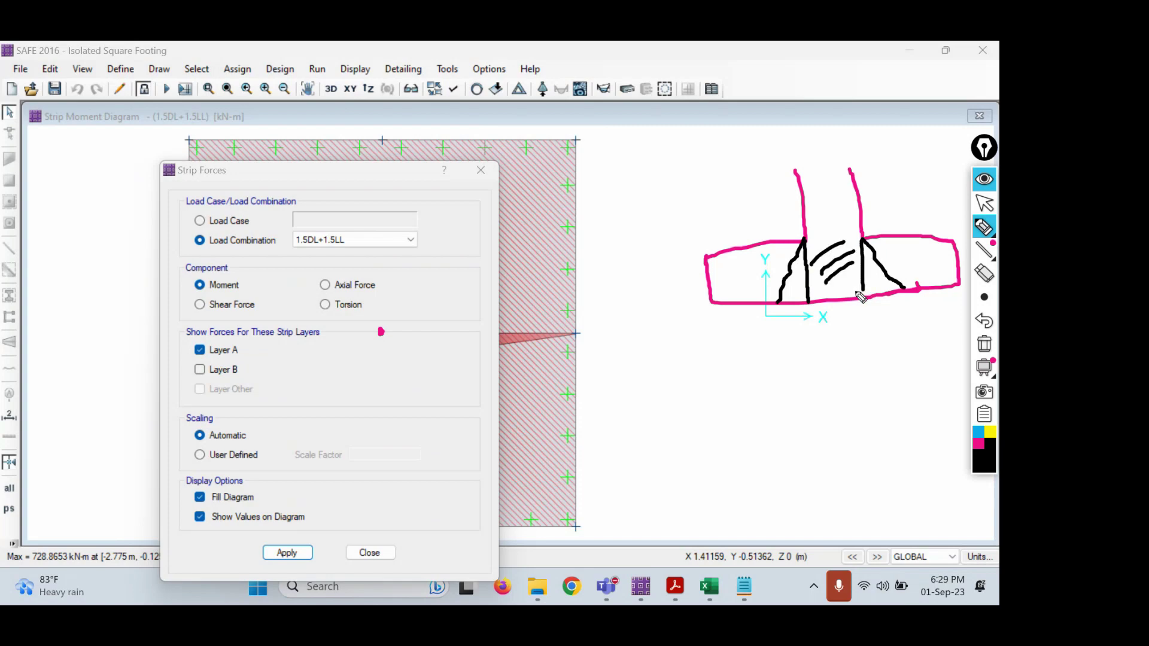
pyautogui.moveTo(814, 134); pyautogui.dragTo(817, 195)
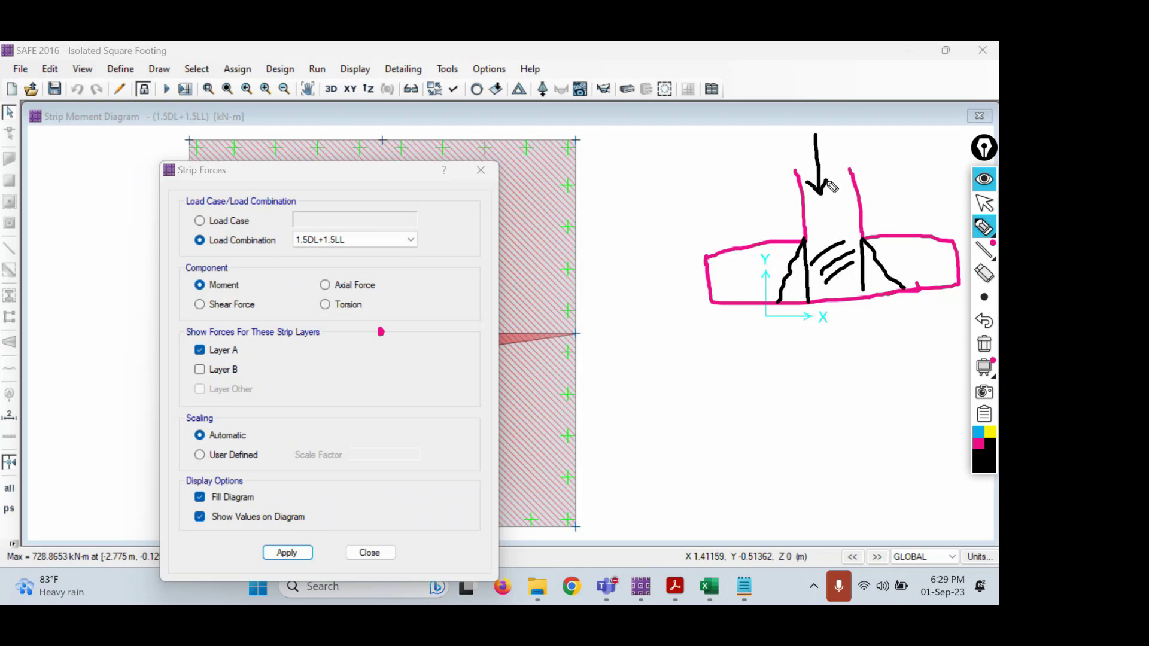
pyautogui.moveTo(836, 302); pyautogui.dragTo(845, 353)
pyautogui.moveTo(837, 303)
pyautogui.mouseDown()
pyautogui.moveTo(830, 318)
pyautogui.moveTo(850, 313)
pyautogui.mouseUp()
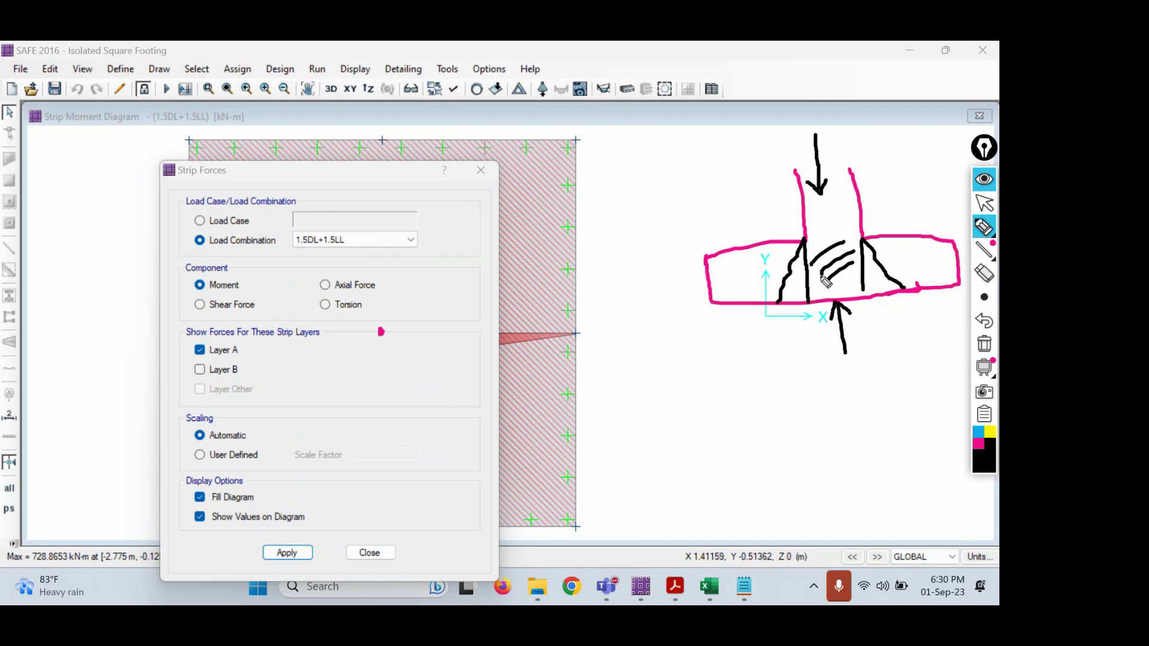
# - Mark both footing overhangs with black strokes and draw three upward soil-pressure arrows beneath each overhang in the section sketch
pyautogui.moveTo(705, 234); pyautogui.dragTo(752, 190)
pyautogui.click(984, 228)
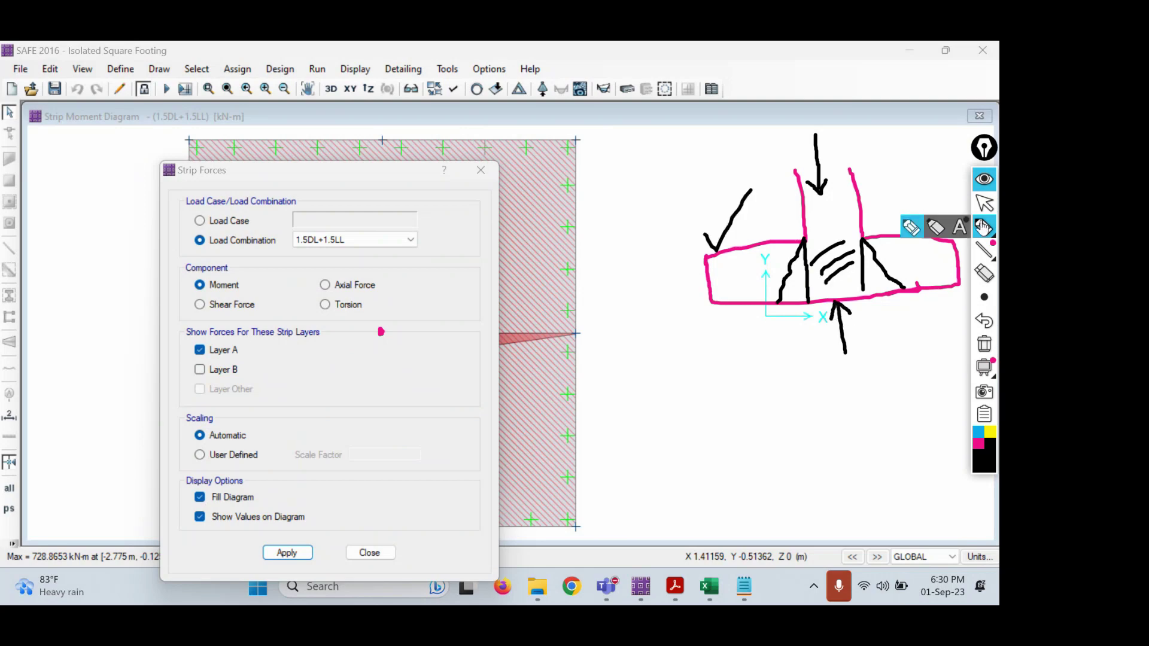
pyautogui.click(879, 203)
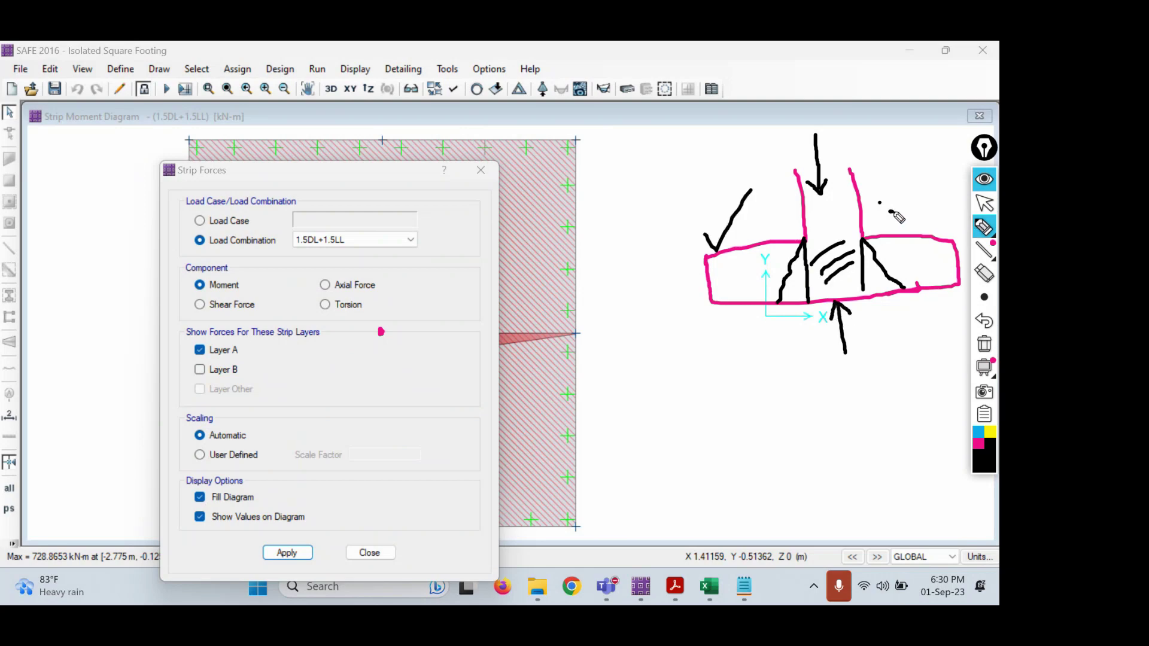
pyautogui.moveTo(890, 212); pyautogui.dragTo(921, 180)
pyautogui.moveTo(711, 319)
pyautogui.mouseDown()
pyautogui.moveTo(717, 361)
pyautogui.moveTo(731, 326)
pyautogui.moveTo(755, 346)
pyautogui.moveTo(761, 312)
pyautogui.moveTo(779, 348)
pyautogui.moveTo(781, 320)
pyautogui.mouseUp()
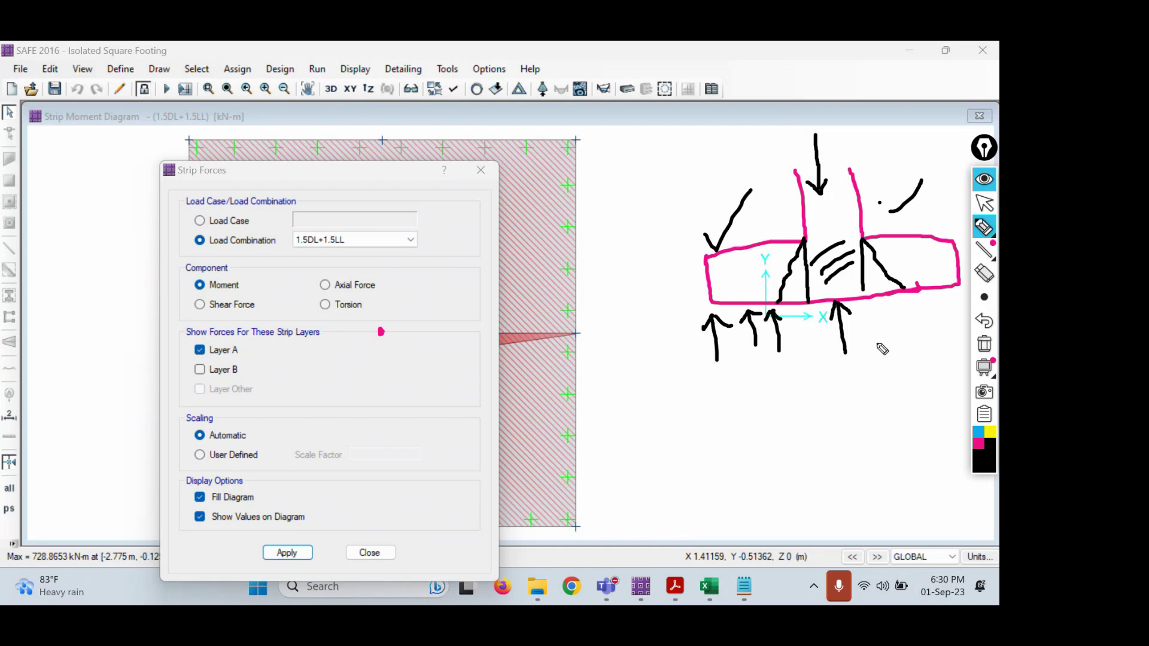
pyautogui.moveTo(883, 306)
pyautogui.mouseDown()
pyautogui.moveTo(893, 345)
pyautogui.moveTo(892, 314)
pyautogui.moveTo(915, 332)
pyautogui.moveTo(913, 311)
pyautogui.moveTo(936, 331)
pyautogui.moveTo(933, 308)
pyautogui.mouseUp()
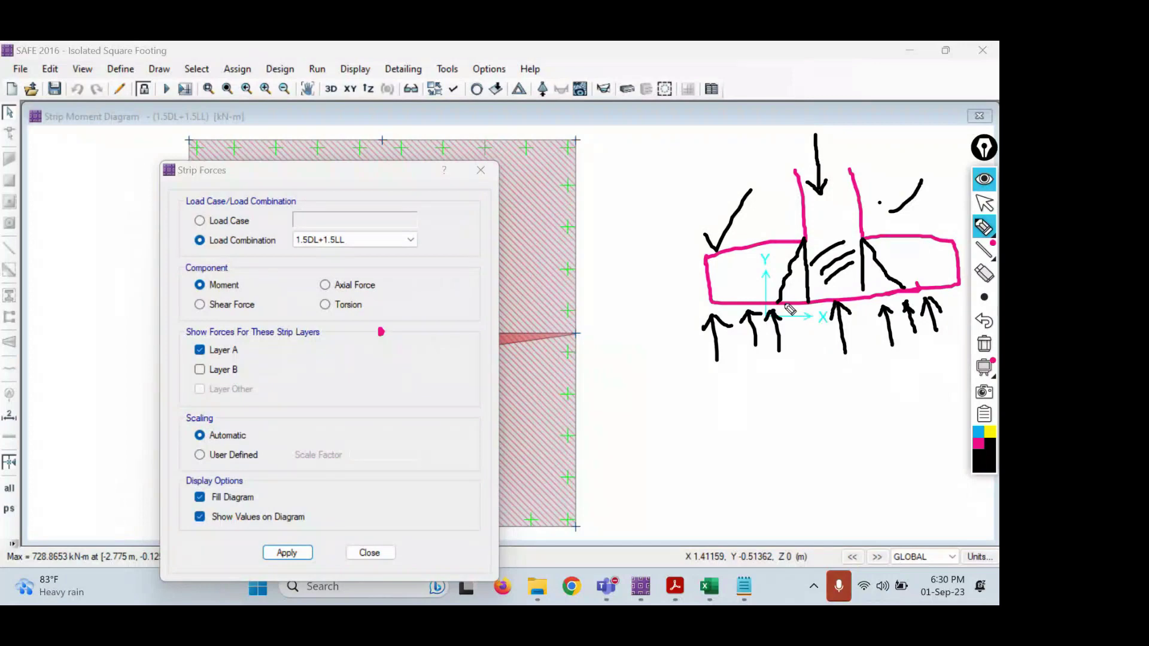
# - Outline both footing overhangs and the core below the column in black, and emphasise the opposing arrows at the column
pyautogui.moveTo(738, 172)
pyautogui.mouseDown()
pyautogui.moveTo(743, 221)
pyautogui.moveTo(750, 206)
pyautogui.mouseUp()
pyautogui.moveTo(805, 238)
pyautogui.mouseDown()
pyautogui.moveTo(742, 247)
pyautogui.moveTo(697, 295)
pyautogui.moveTo(763, 302)
pyautogui.moveTo(803, 240)
pyautogui.moveTo(918, 290)
pyautogui.moveTo(905, 234)
pyautogui.moveTo(865, 235)
pyautogui.moveTo(812, 265)
pyautogui.moveTo(823, 293)
pyautogui.mouseUp()
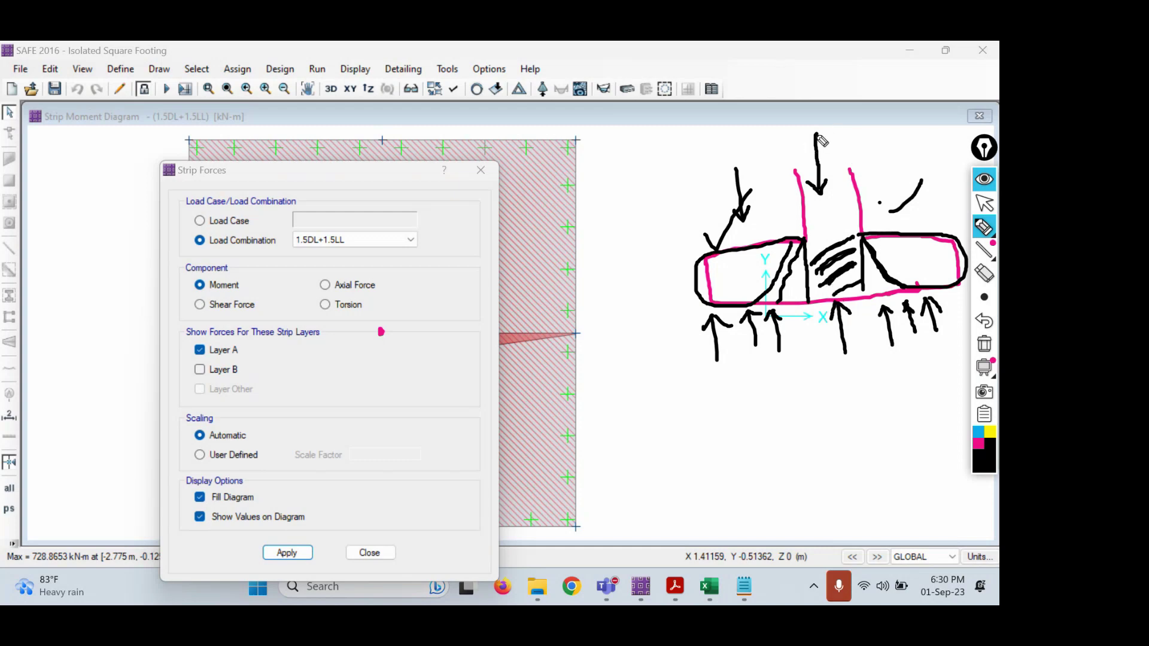
pyautogui.moveTo(817, 136)
pyautogui.mouseDown()
pyautogui.moveTo(819, 190)
pyautogui.moveTo(831, 173)
pyautogui.mouseUp()
pyautogui.moveTo(850, 316)
pyautogui.mouseDown()
pyautogui.moveTo(833, 318)
pyautogui.moveTo(843, 338)
pyautogui.mouseUp()
pyautogui.moveTo(843, 145); pyautogui.dragTo(819, 190)
pyautogui.moveTo(856, 323); pyautogui.dragTo(824, 346)
pyautogui.moveTo(857, 238)
pyautogui.mouseDown()
pyautogui.moveTo(804, 281)
pyautogui.moveTo(857, 242)
pyautogui.mouseUp()
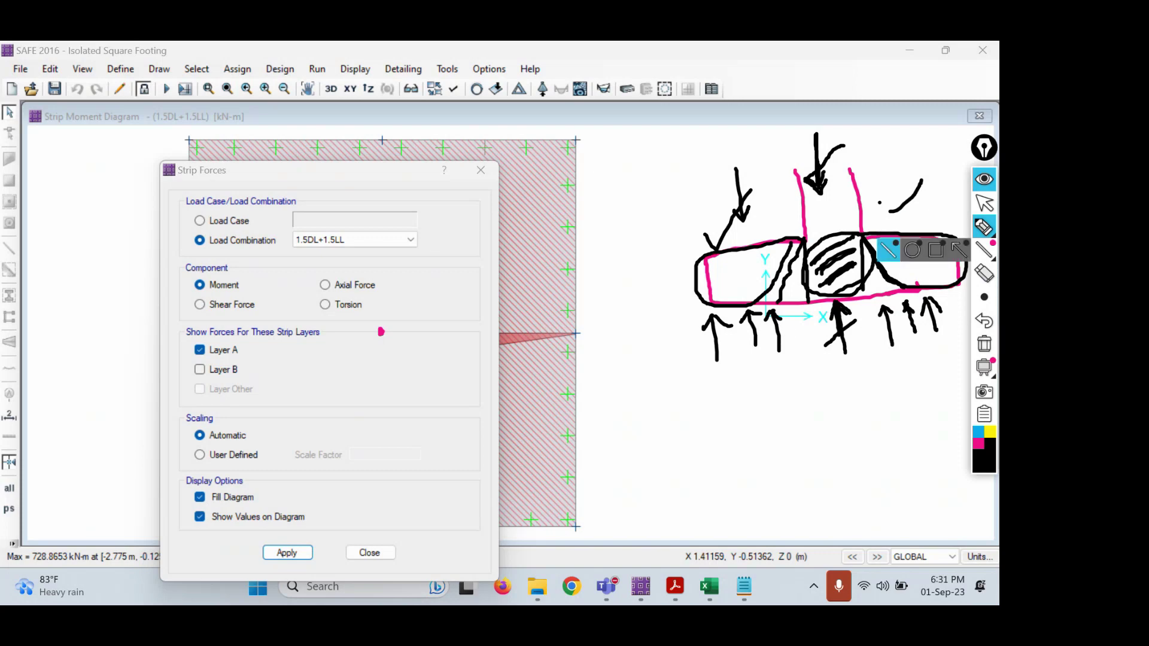
# - Erase all pen annotations and move the Strip Forces dialog clear of the footing plan
pyautogui.click(984, 344)
pyautogui.click(984, 203)
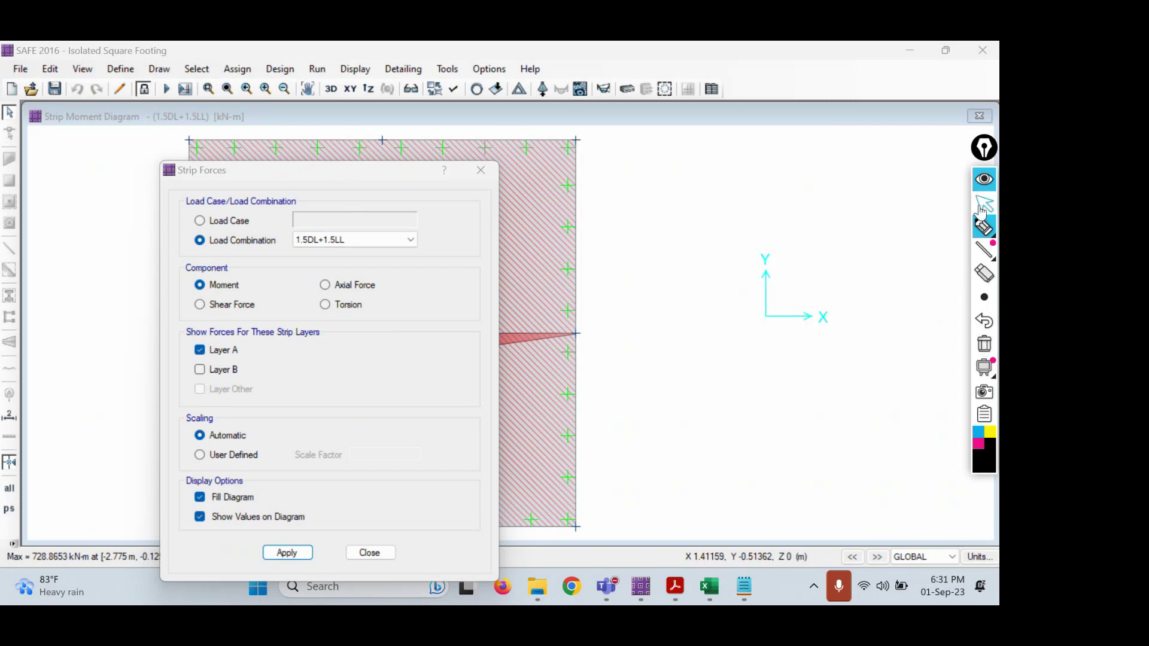
pyautogui.moveTo(367, 179); pyautogui.dragTo(811, 143)
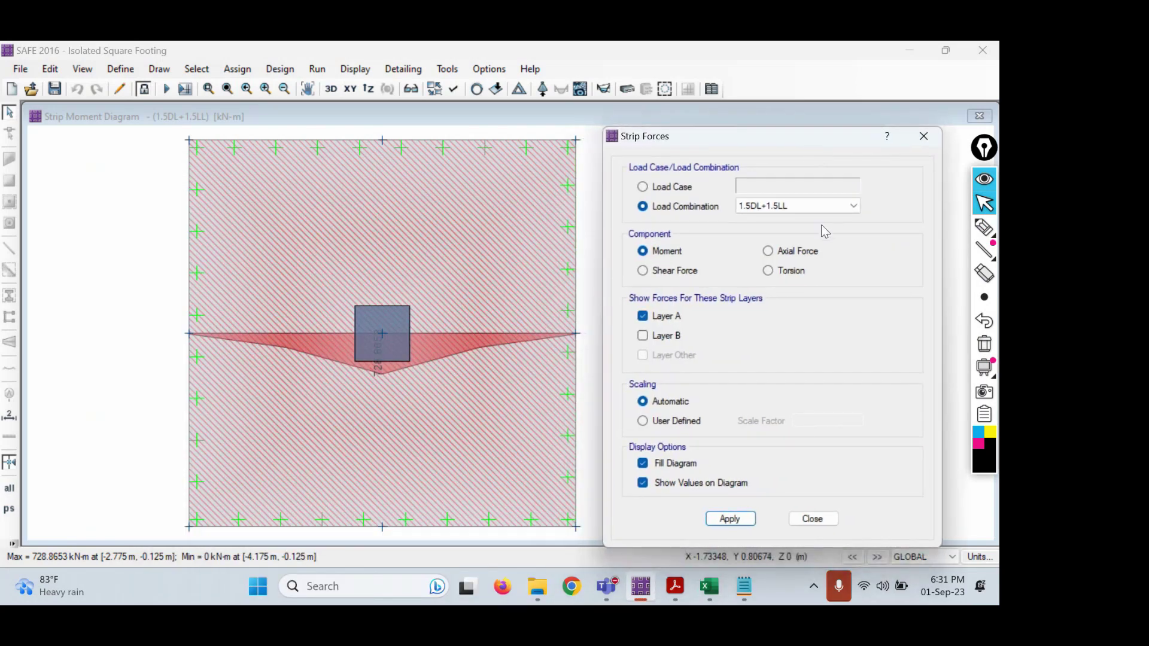
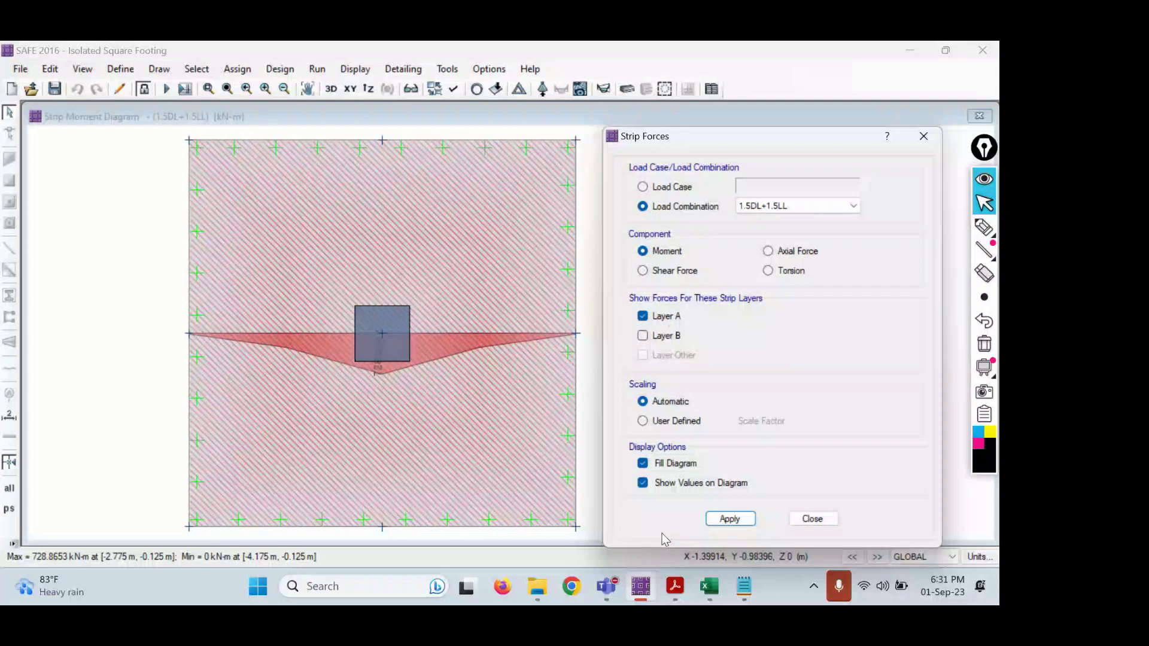
# - Review the footing moment calculation in the Acrobat PDF, then return to SAFE and trace the strip moment diagram in black
pyautogui.click(675, 588)
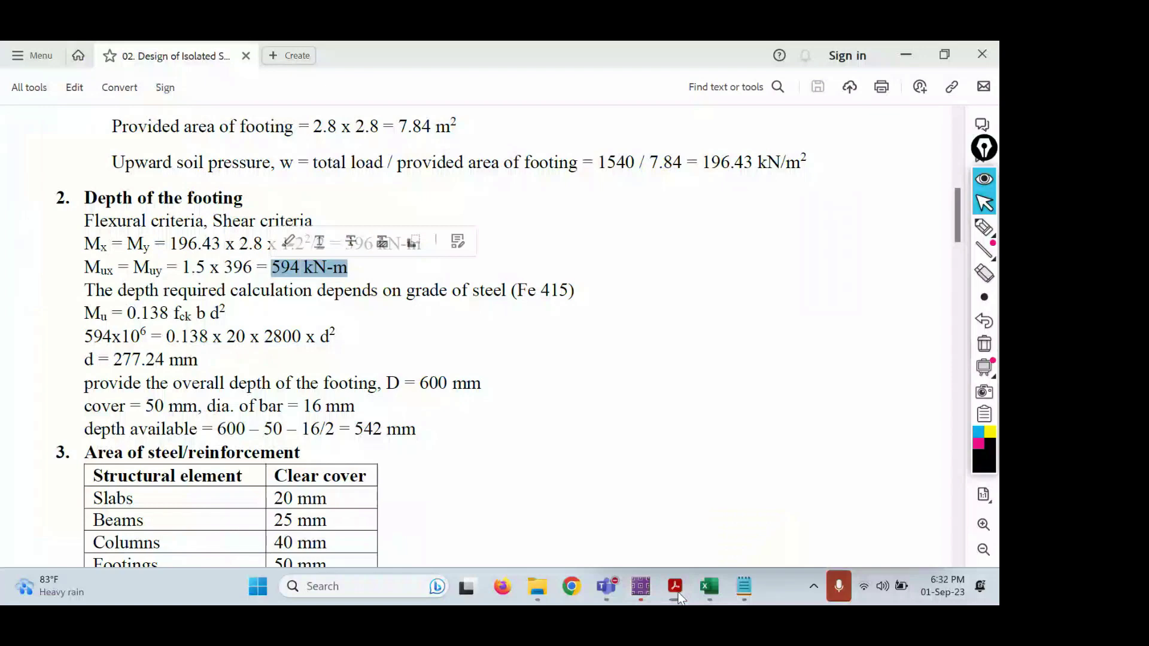
pyautogui.click(641, 586)
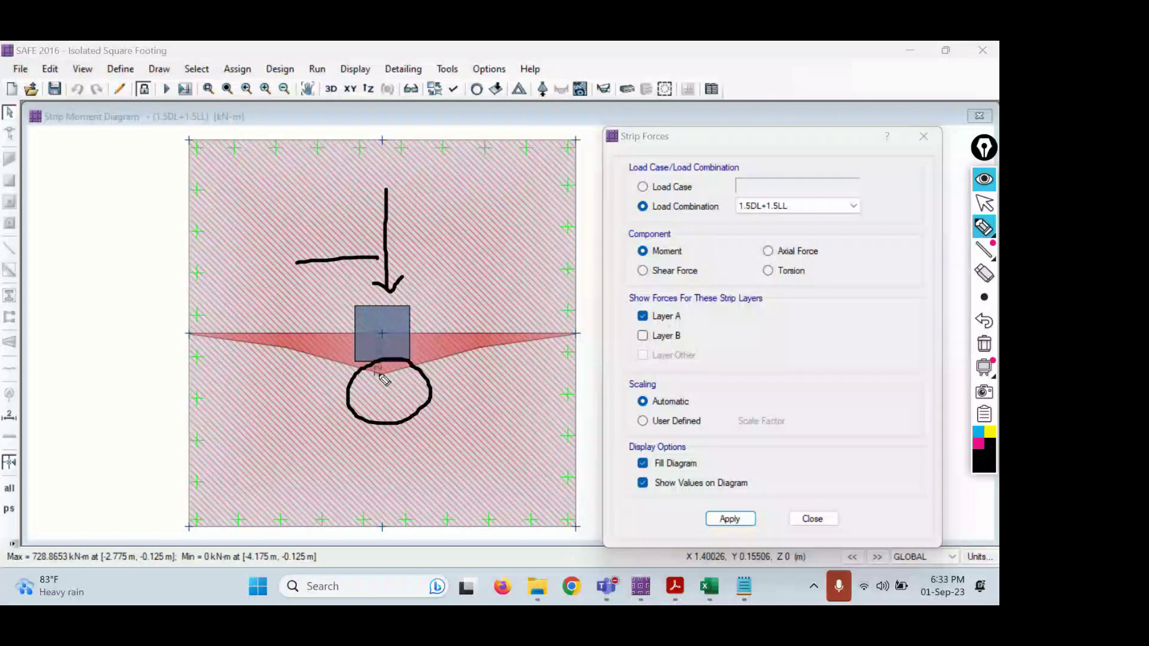
pyautogui.moveTo(379, 374); pyautogui.dragTo(191, 337)
pyautogui.moveTo(378, 374); pyautogui.dragTo(576, 333)
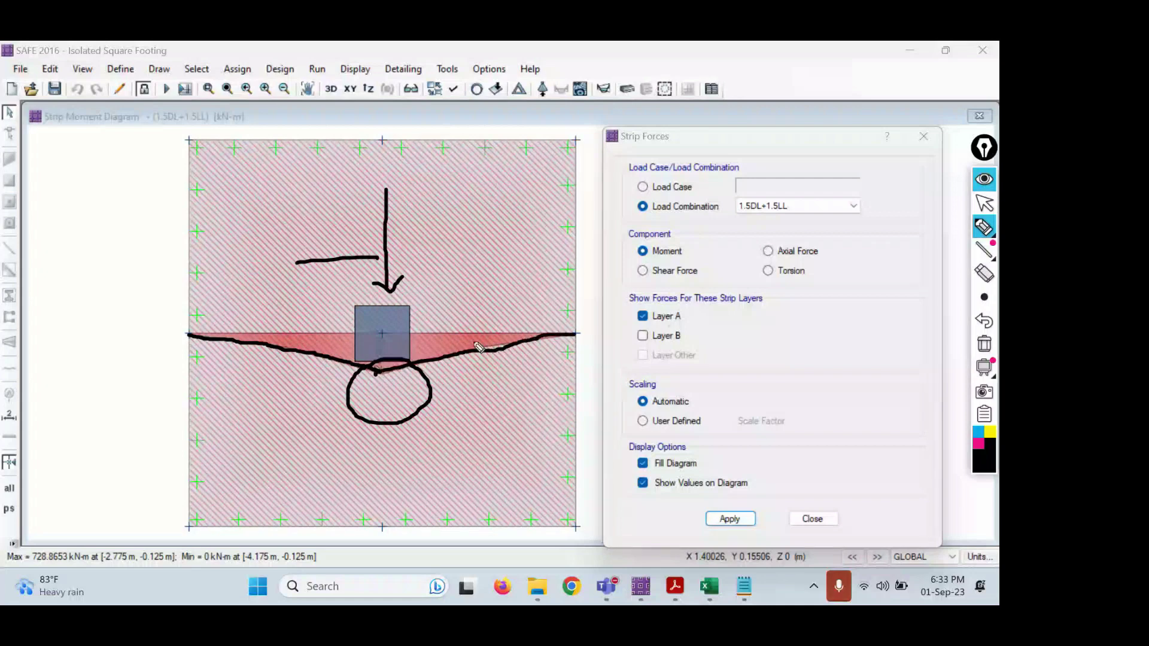
# - Erase the pen annotations and close the Strip Forces dialog
pyautogui.click(983, 344)
pyautogui.click(983, 204)
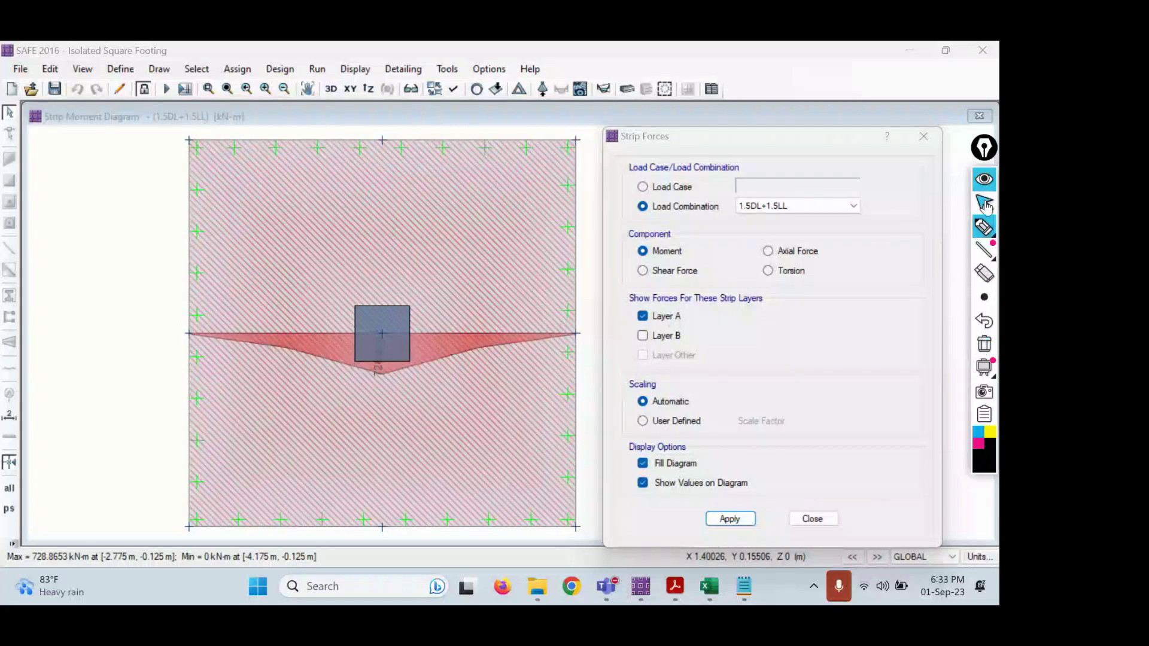
pyautogui.click(813, 519)
pyautogui.click(813, 519)
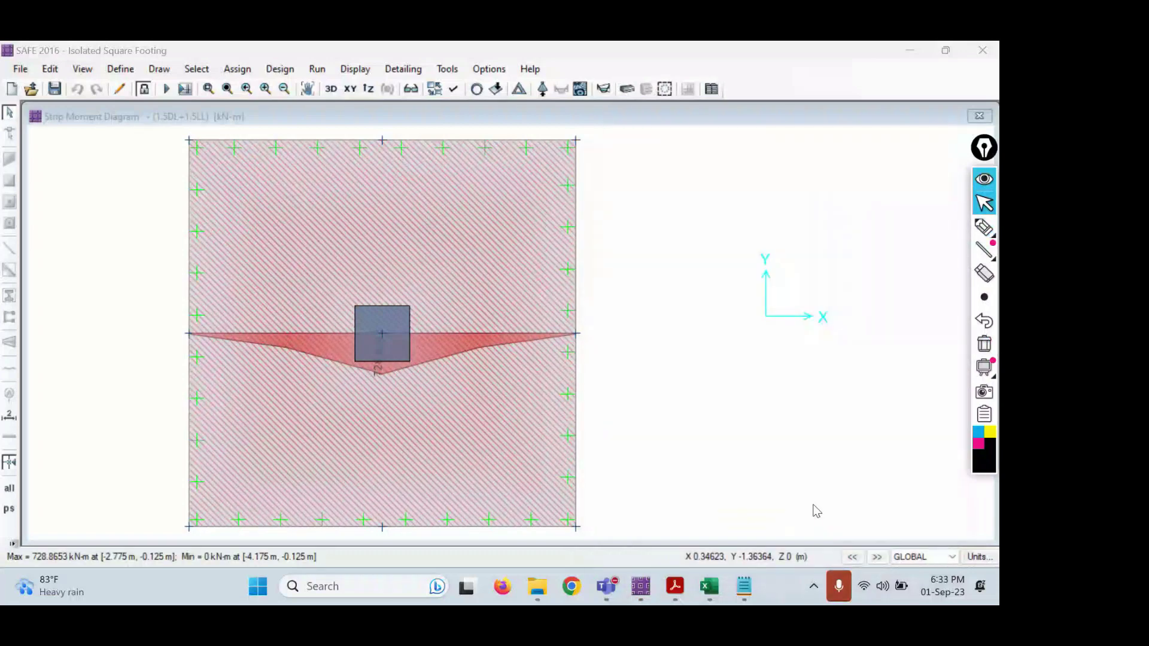
# - Open the Slab Design display settings for the footing
pyautogui.click(236, 52)
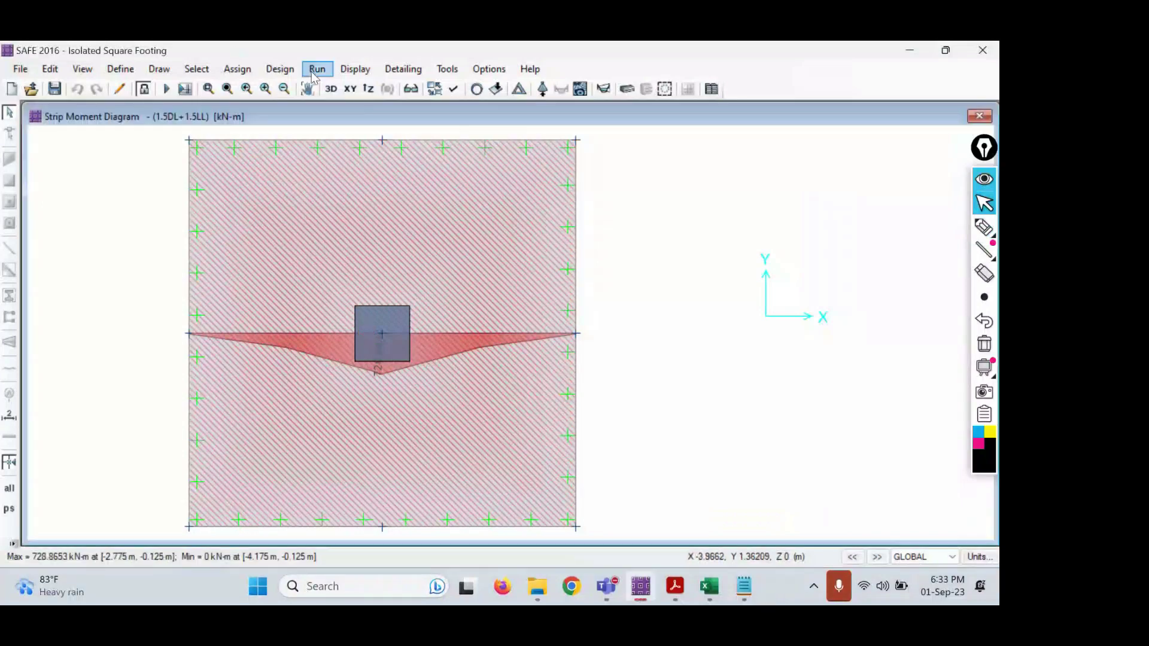
pyautogui.click(353, 70)
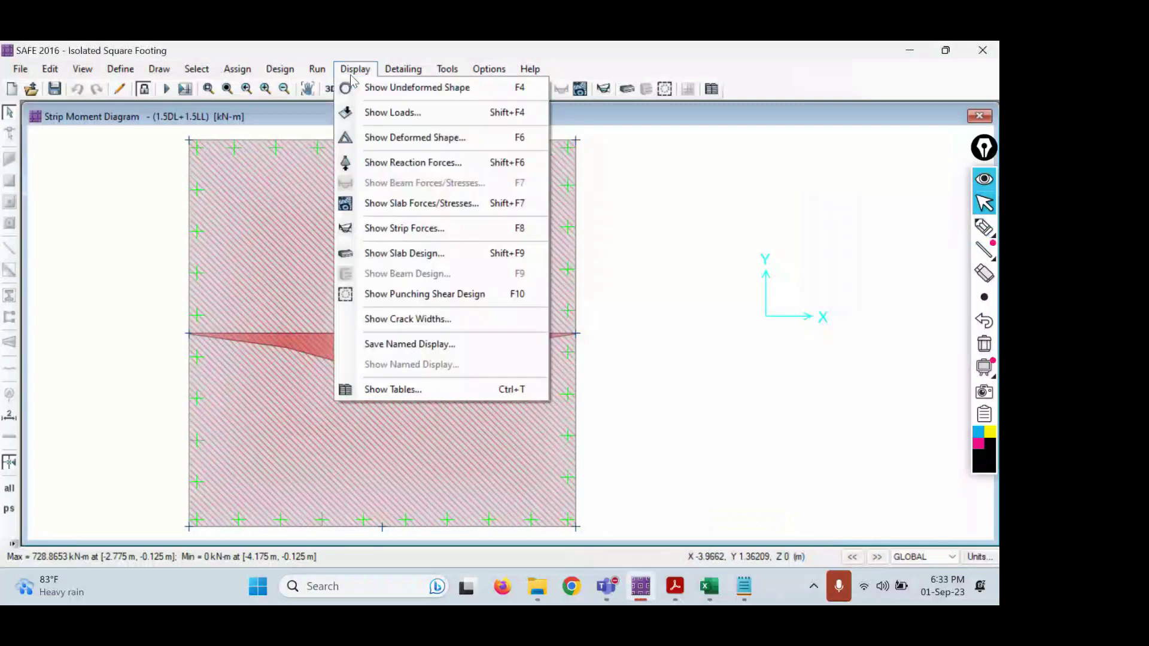
pyautogui.click(402, 255)
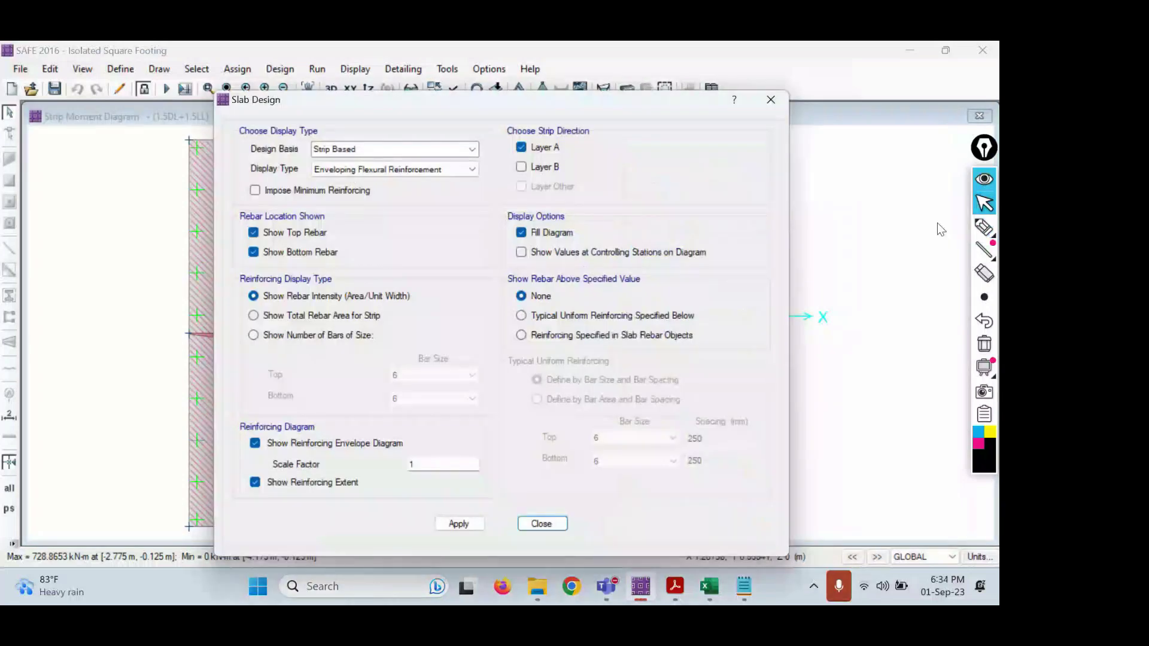
# - Circle the Design Basis setting and review its options and the display types, keeping Strip Based and Enveloping Flexural Reinforcement
pyautogui.click(984, 227)
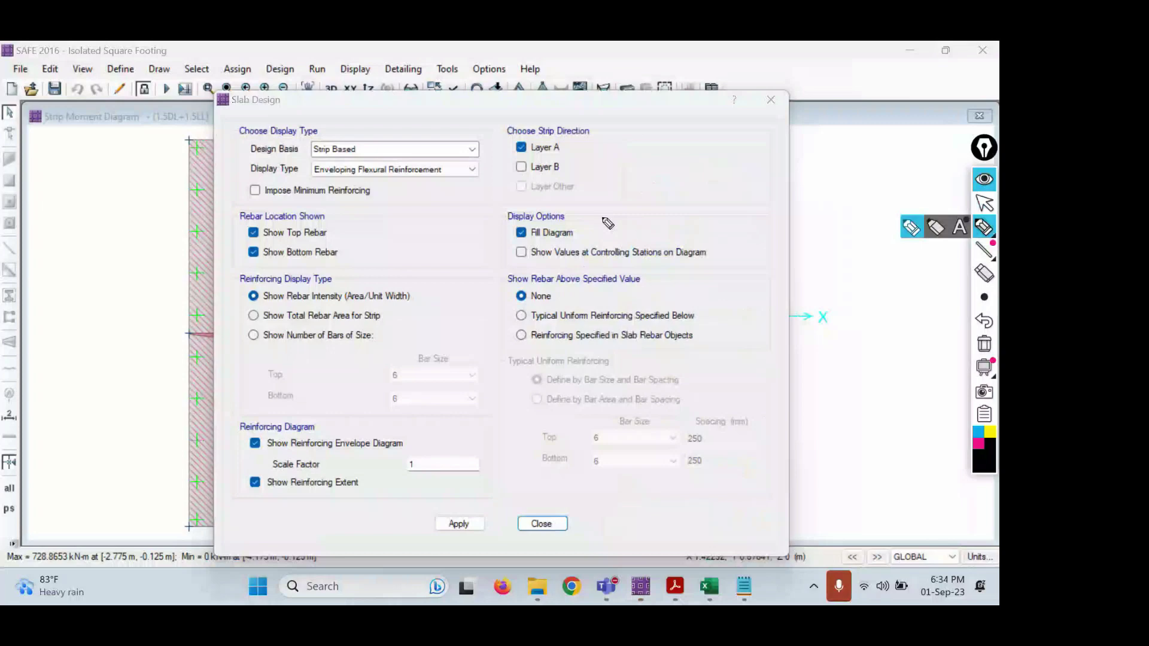
pyautogui.moveTo(271, 142)
pyautogui.mouseDown()
pyautogui.moveTo(418, 123)
pyautogui.moveTo(276, 132)
pyautogui.mouseUp()
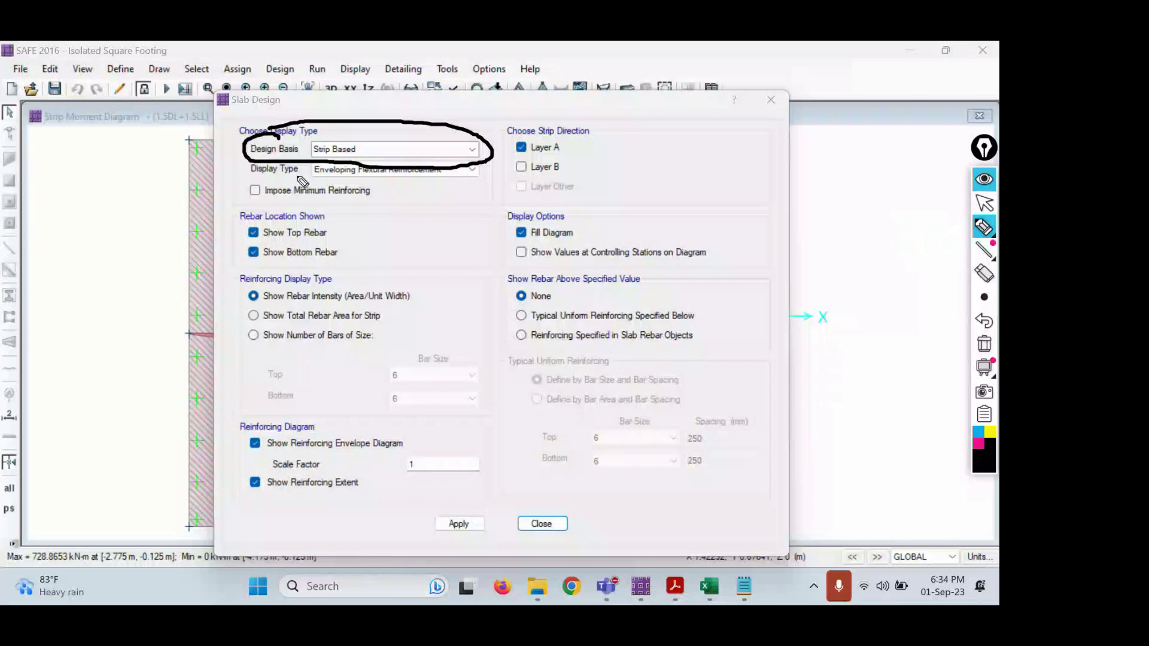
pyautogui.click(472, 151)
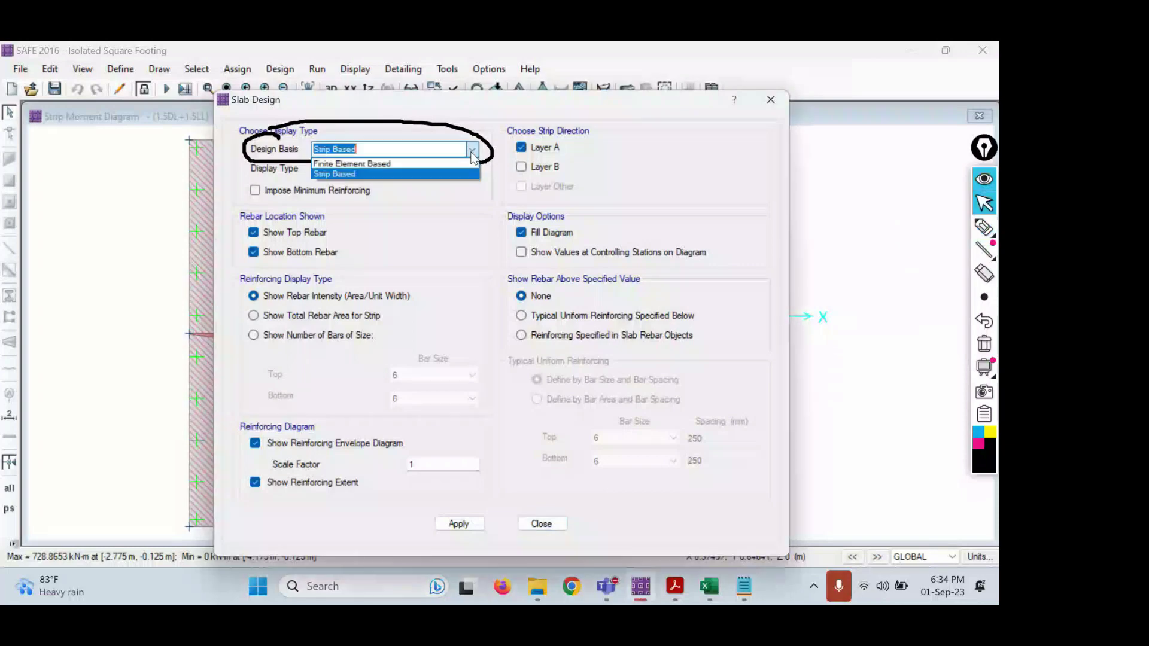
pyautogui.click(365, 173)
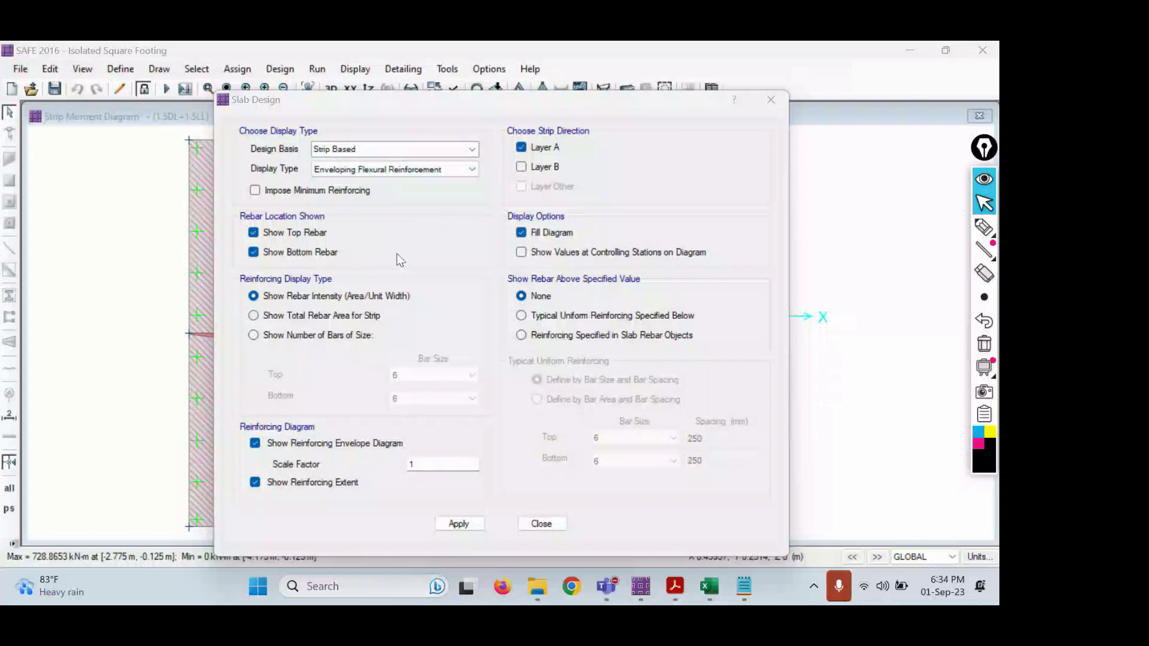
pyautogui.click(415, 165)
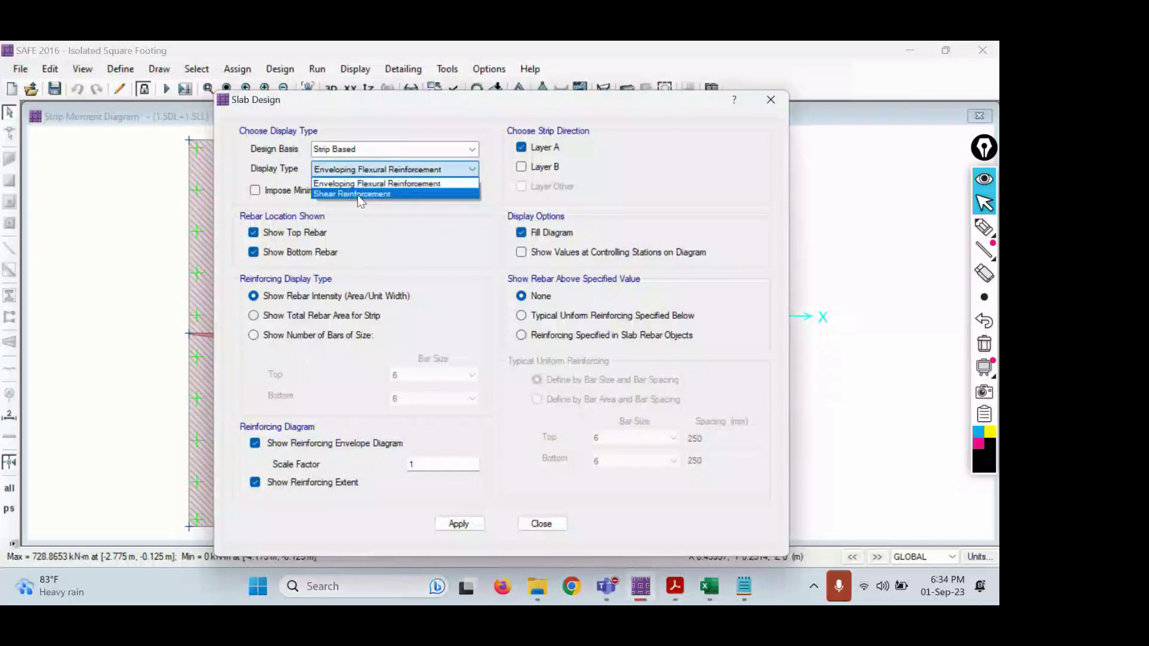
pyautogui.click(384, 100)
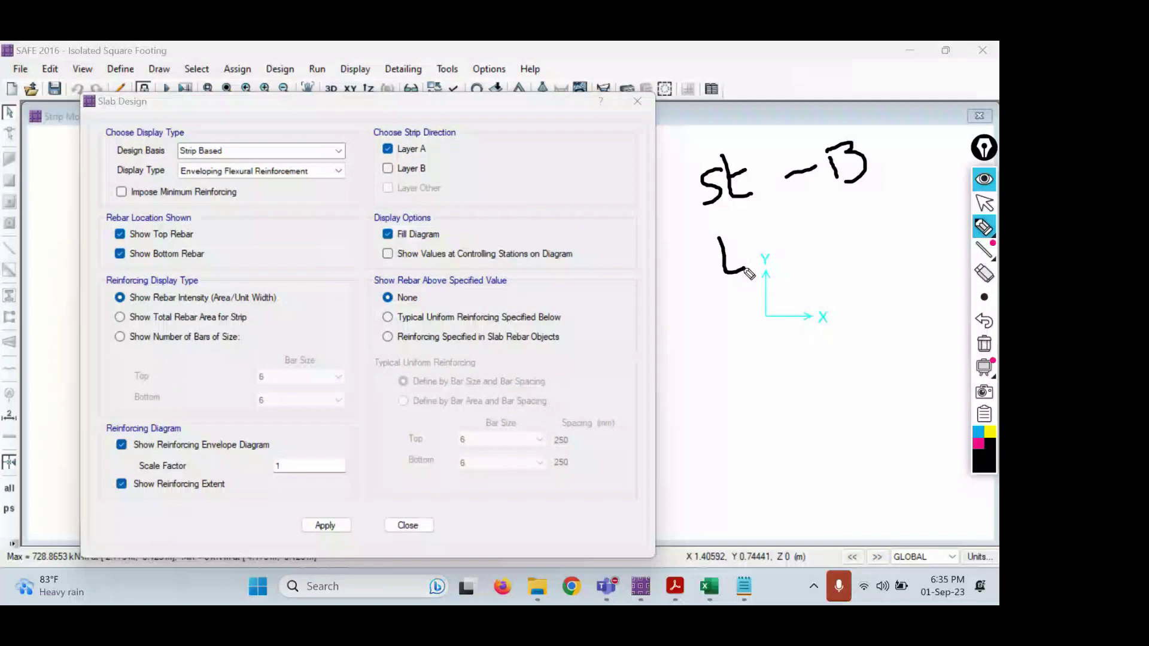
# - Complete the black handwritten notes "St – B" and "Lt – C" beside the Slab Design dialog and underline St and Lt
pyautogui.moveTo(757, 236); pyautogui.dragTo(772, 258)
pyautogui.moveTo(745, 242); pyautogui.dragTo(785, 233)
pyautogui.moveTo(814, 236); pyautogui.dragTo(867, 226)
pyautogui.moveTo(878, 215); pyautogui.dragTo(907, 230)
pyautogui.moveTo(703, 213); pyautogui.dragTo(751, 201)
pyautogui.moveTo(729, 287); pyautogui.dragTo(768, 279)
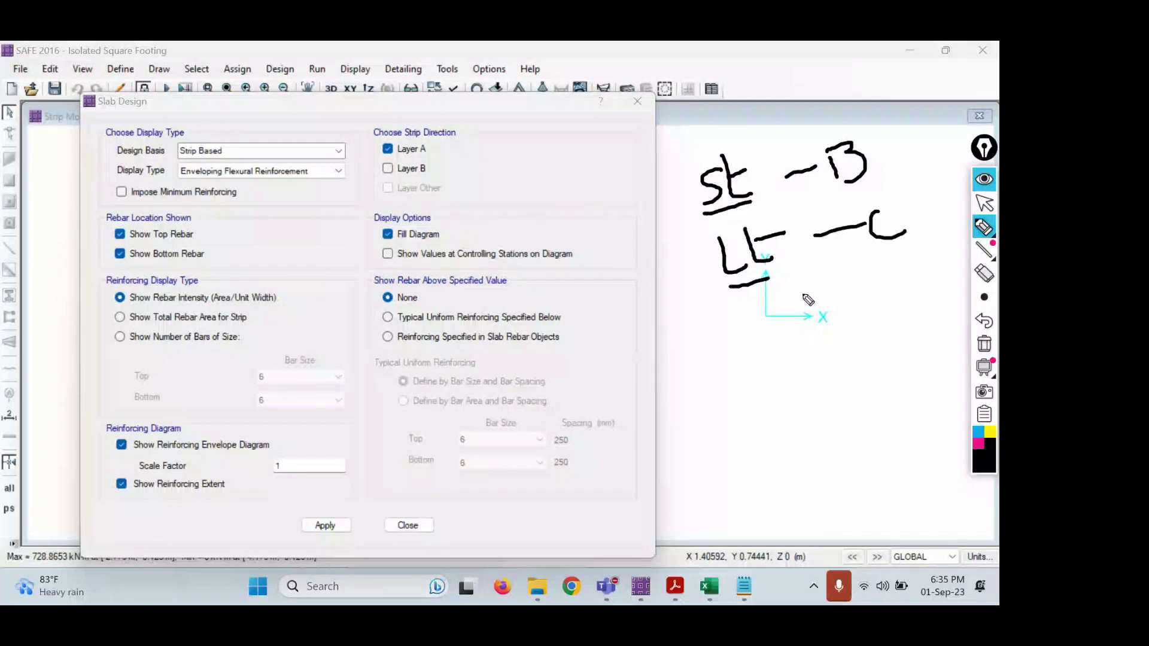
# - Erase the handwritten notes and circle the Impose Minimum Reinforcing option with a magenta pen
pyautogui.click(984, 344)
pyautogui.moveTo(975, 235)
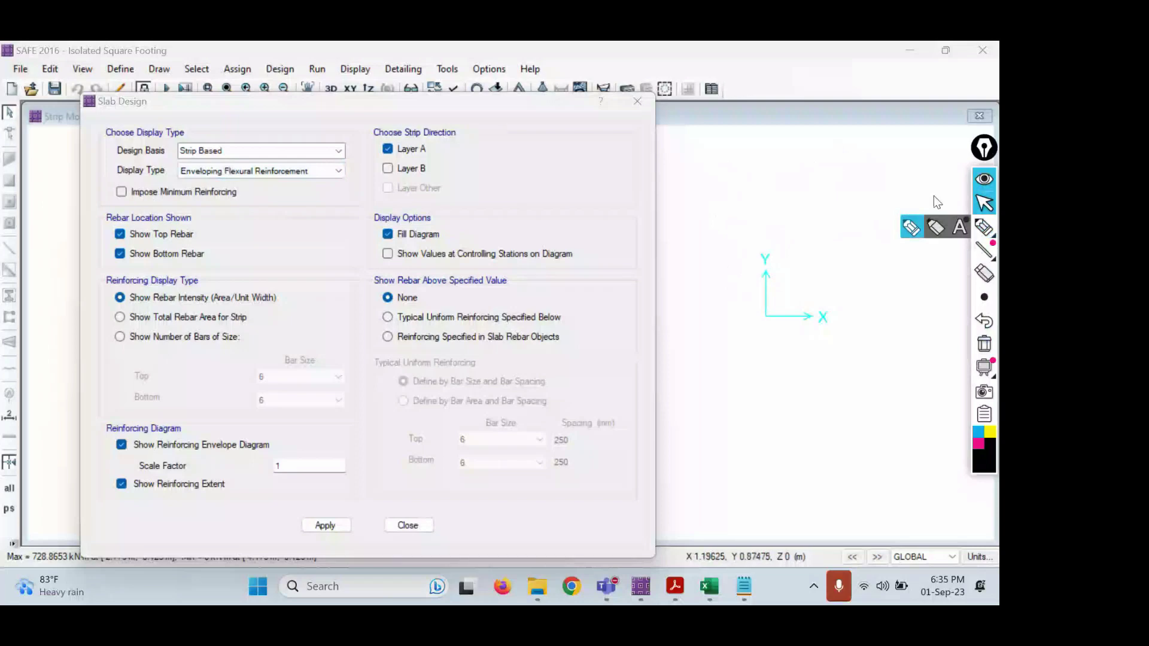
pyautogui.click(984, 231)
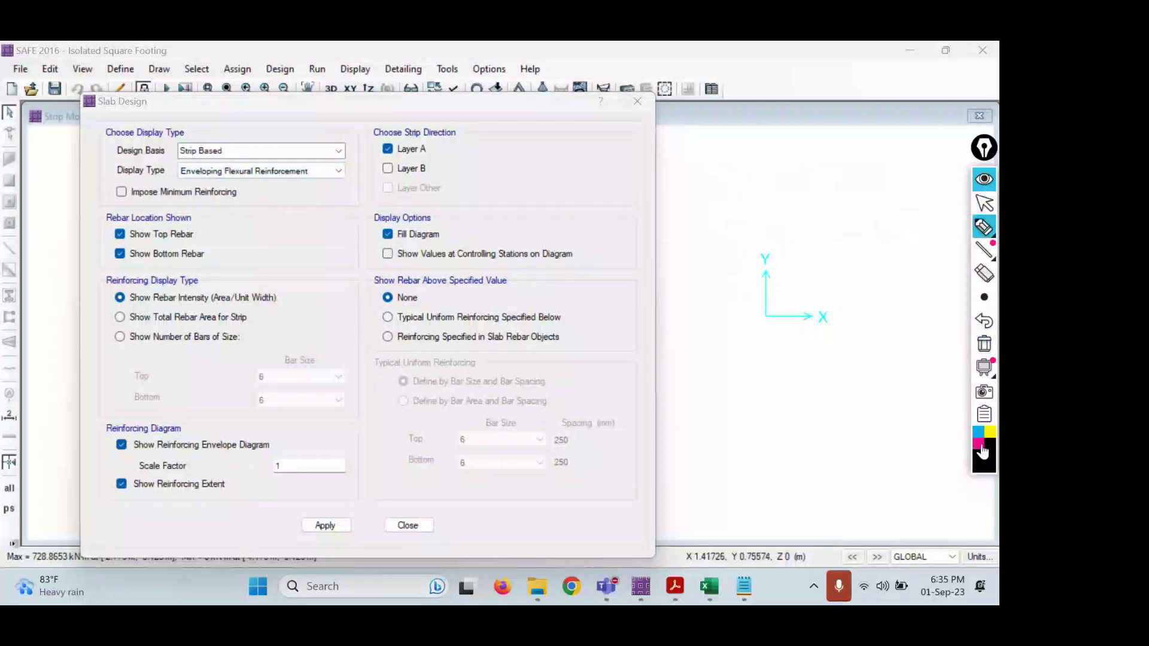
pyautogui.moveTo(117, 208)
pyautogui.mouseDown()
pyautogui.moveTo(227, 207)
pyautogui.moveTo(258, 179)
pyautogui.moveTo(100, 180)
pyautogui.moveTo(104, 199)
pyautogui.mouseUp()
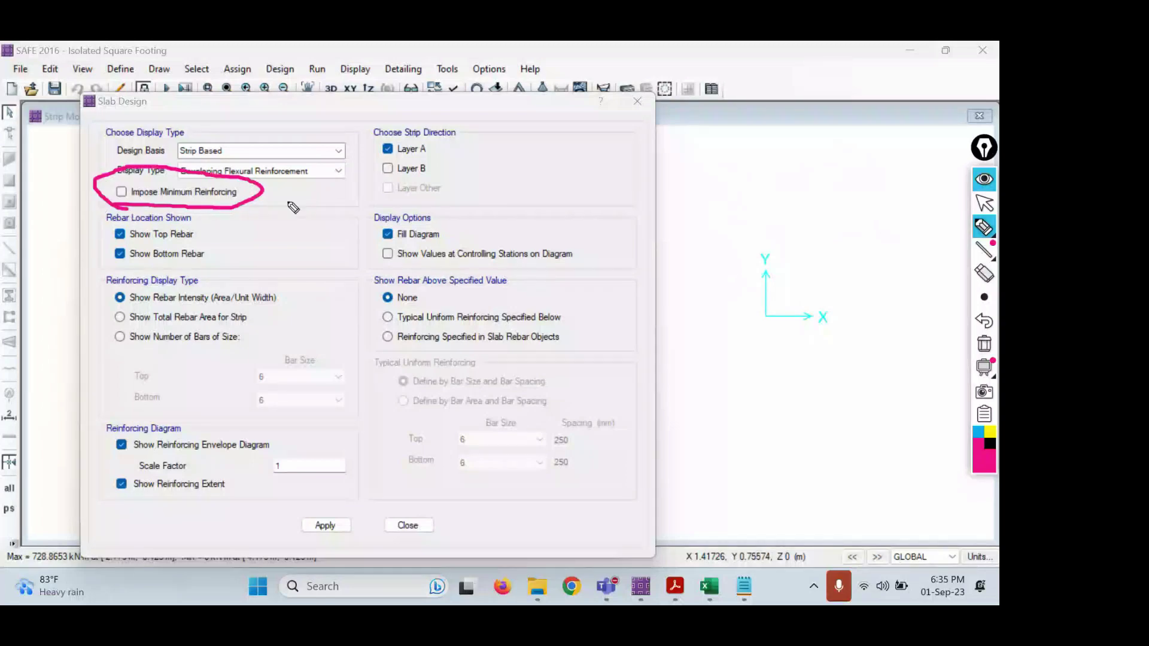
# - Handwrite the minimum reinforcement formula "0.12% bD" in magenta beside the dialog and draw an outline around it
pyautogui.moveTo(709, 186); pyautogui.dragTo(715, 190)
pyautogui.click(743, 172)
pyautogui.moveTo(747, 154)
pyautogui.mouseDown()
pyautogui.moveTo(762, 180)
pyautogui.moveTo(817, 180)
pyautogui.mouseUp()
pyautogui.click(799, 167)
pyautogui.click(801, 177)
pyautogui.moveTo(822, 150)
pyautogui.mouseDown()
pyautogui.moveTo(828, 177)
pyautogui.moveTo(839, 174)
pyautogui.mouseUp()
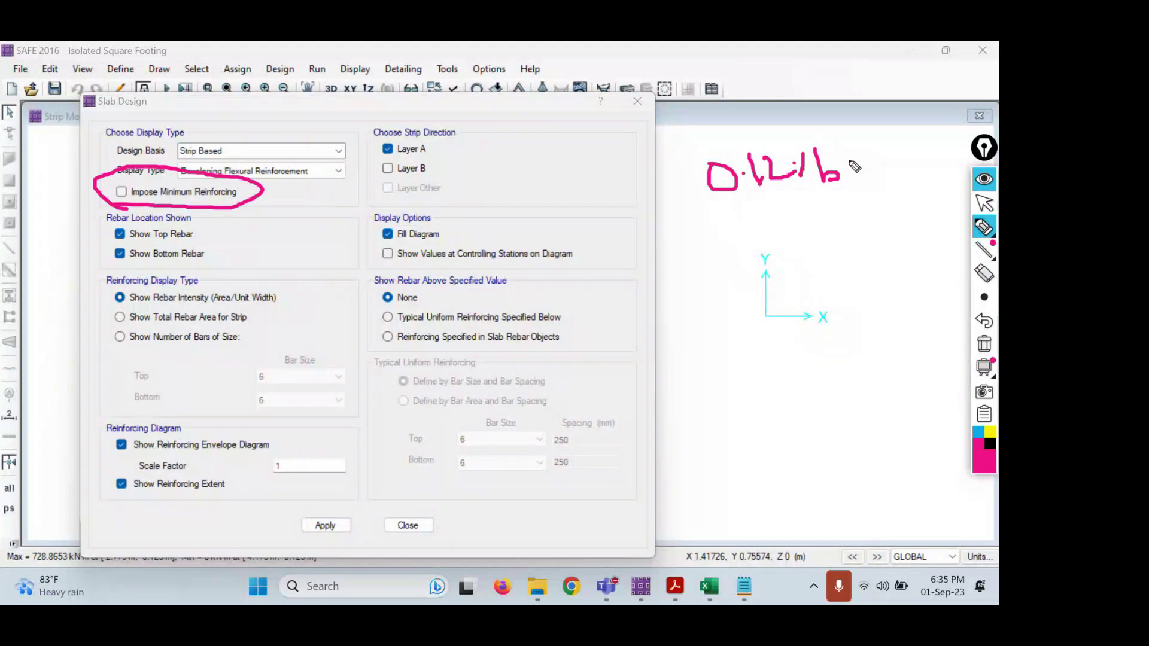
pyautogui.moveTo(849, 156); pyautogui.dragTo(852, 177)
pyautogui.moveTo(766, 136)
pyautogui.mouseDown()
pyautogui.moveTo(731, 213)
pyautogui.moveTo(755, 138)
pyautogui.mouseUp()
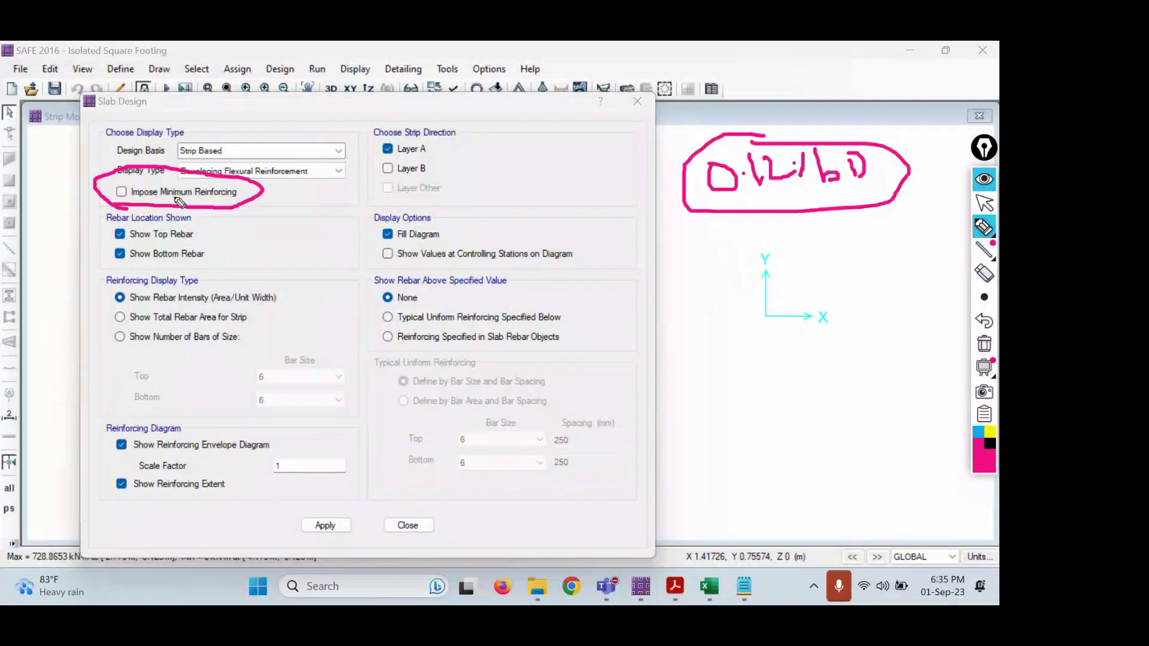
# - Write an "I" below the outlined formula in magenta and enable Impose Minimum Reinforcing for the slab design display
pyautogui.moveTo(716, 230)
pyautogui.mouseDown()
pyautogui.moveTo(721, 250)
pyautogui.moveTo(739, 225)
pyautogui.mouseUp()
pyautogui.moveTo(711, 268); pyautogui.dragTo(747, 257)
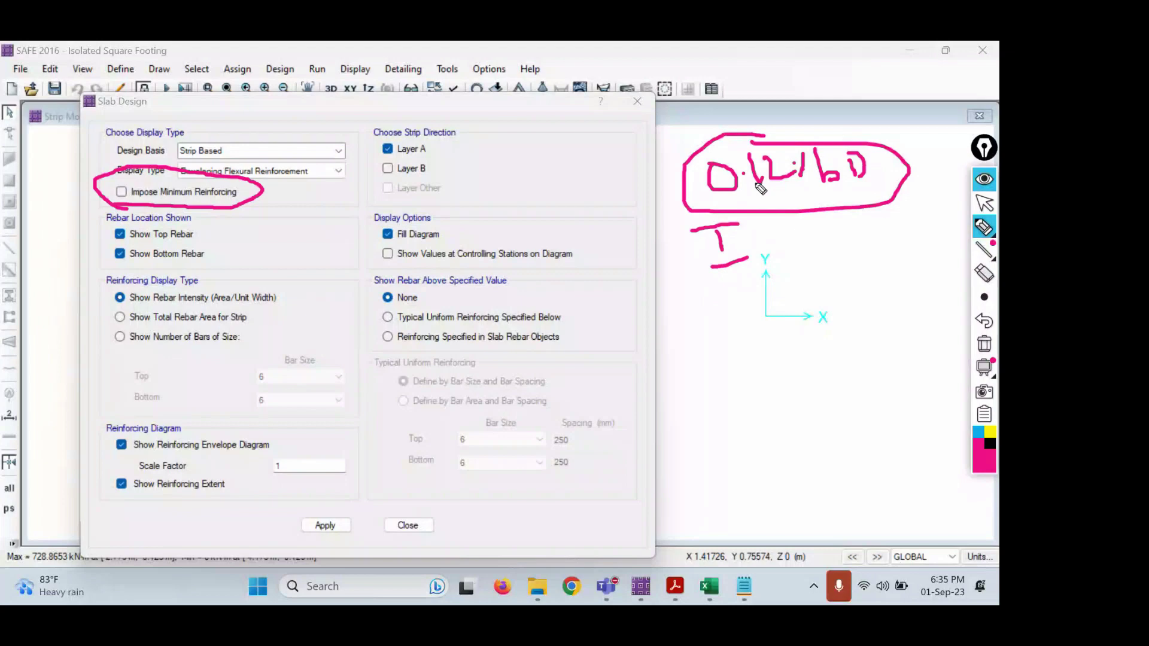
pyautogui.click(987, 206)
pyautogui.click(139, 195)
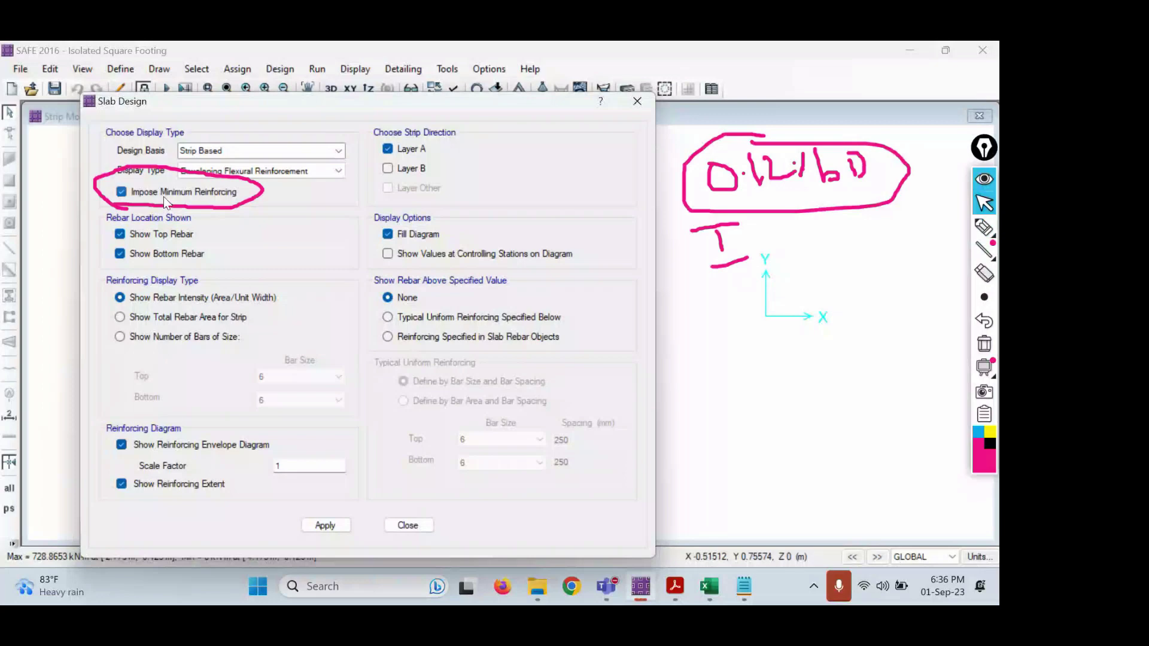
# - Handwrite "Ast = 800" and "Ast min = 900" in magenta below the minimum reinforcement formula and mark the Ast min note
pyautogui.click(984, 227)
pyautogui.moveTo(686, 353); pyautogui.dragTo(709, 344)
pyautogui.moveTo(688, 332); pyautogui.dragTo(705, 329)
pyautogui.moveTo(724, 311); pyautogui.dragTo(733, 343)
pyautogui.moveTo(711, 328); pyautogui.dragTo(738, 323)
pyautogui.moveTo(750, 314); pyautogui.dragTo(776, 305)
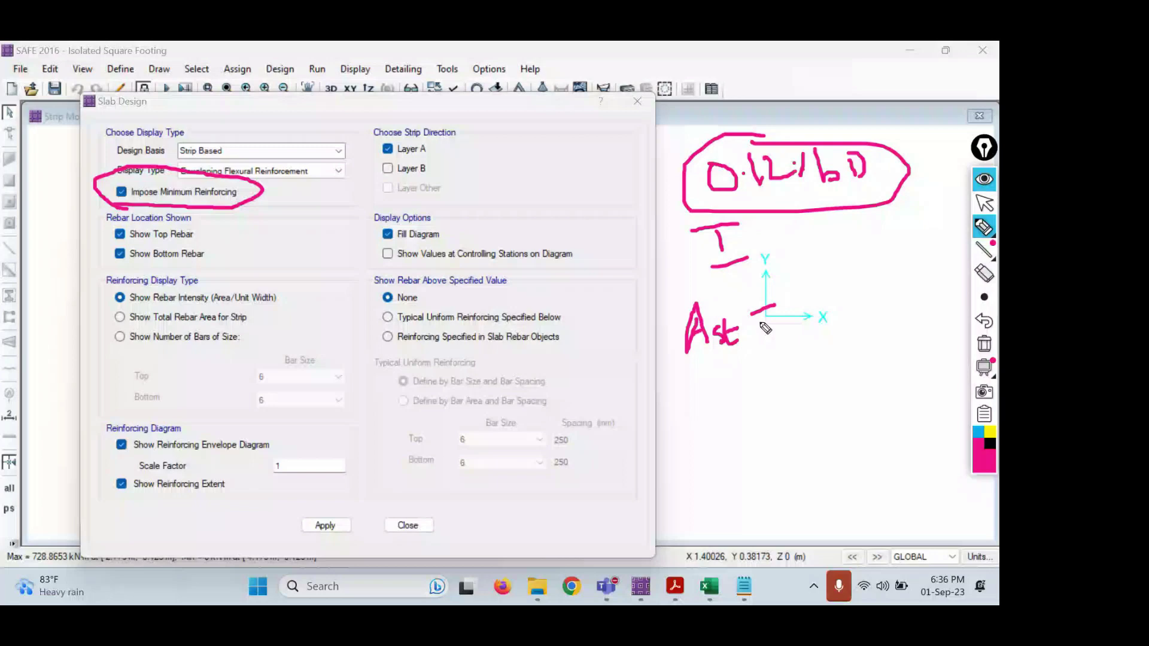
pyautogui.moveTo(758, 323); pyautogui.dragTo(785, 319)
pyautogui.moveTo(823, 289); pyautogui.dragTo(806, 323)
pyautogui.moveTo(848, 291); pyautogui.dragTo(852, 294)
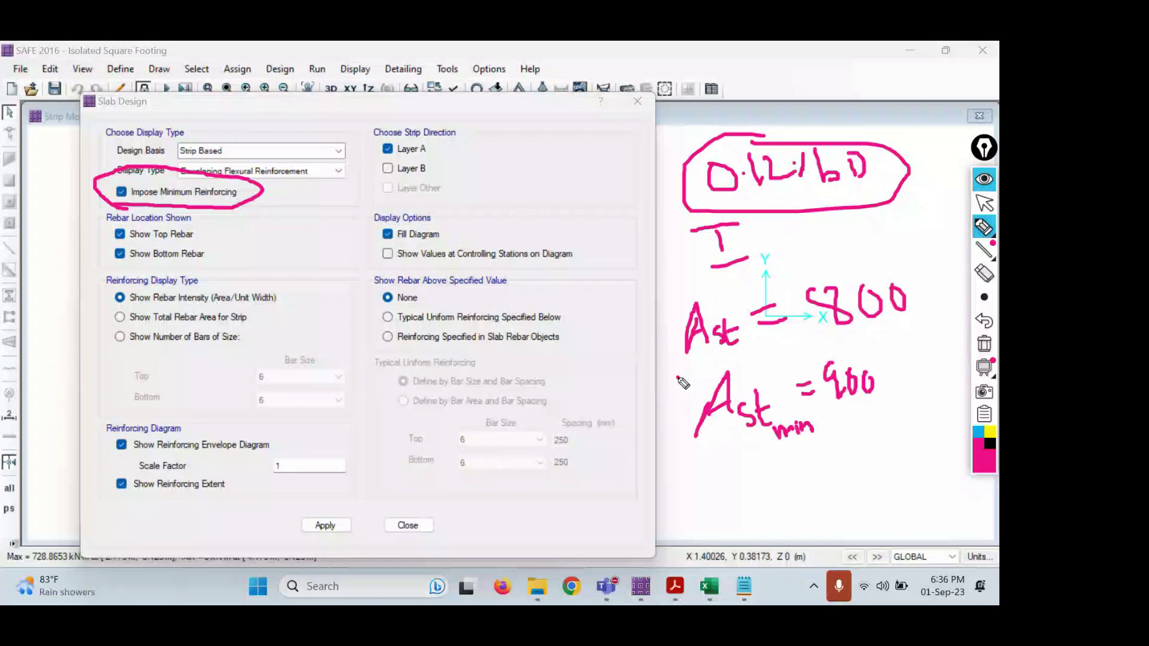
pyautogui.moveTo(676, 378); pyautogui.dragTo(730, 473)
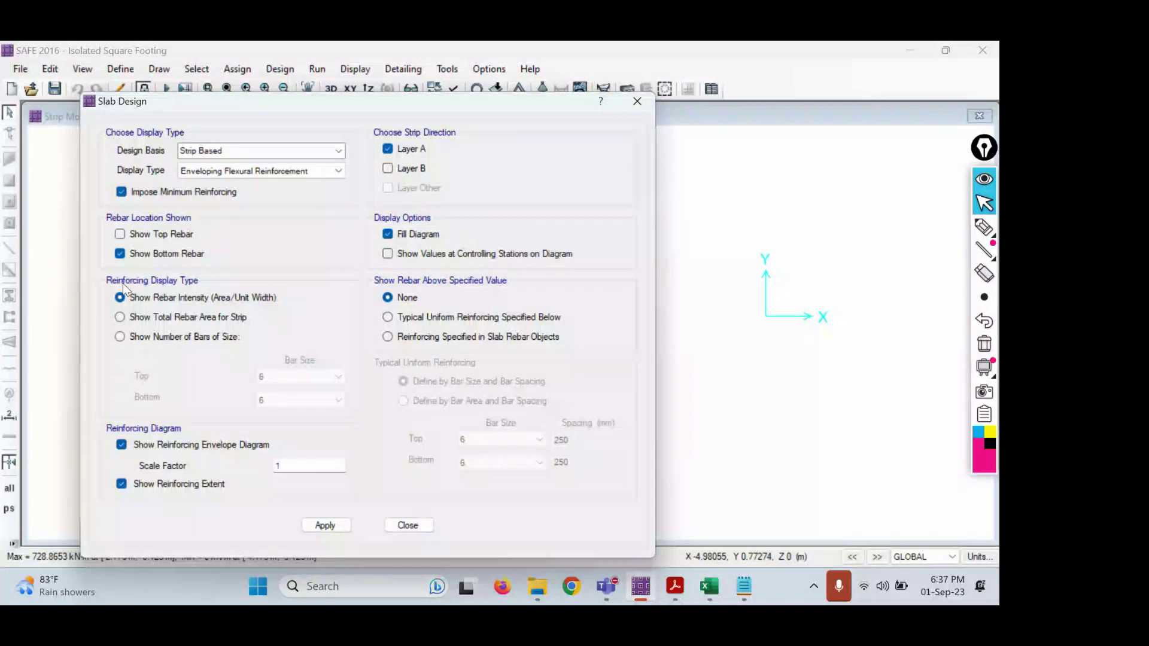
# - Circle the Reinforcing Display Type options with the magenta pen and write "mm²" beside them
pyautogui.click(983, 227)
pyautogui.click(910, 227)
pyautogui.moveTo(127, 286)
pyautogui.mouseDown()
pyautogui.moveTo(85, 326)
pyautogui.moveTo(281, 269)
pyautogui.moveTo(84, 278)
pyautogui.mouseUp()
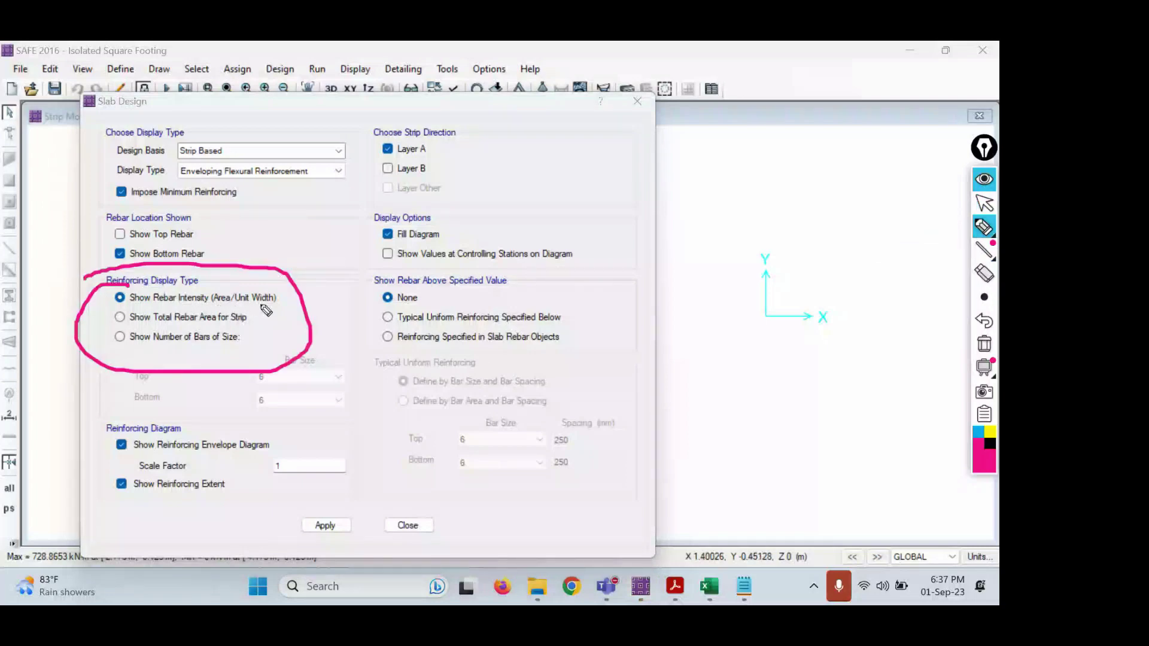
pyautogui.moveTo(309, 280)
pyautogui.mouseDown()
pyautogui.moveTo(342, 259)
pyautogui.moveTo(372, 262)
pyautogui.moveTo(388, 234)
pyautogui.mouseUp()
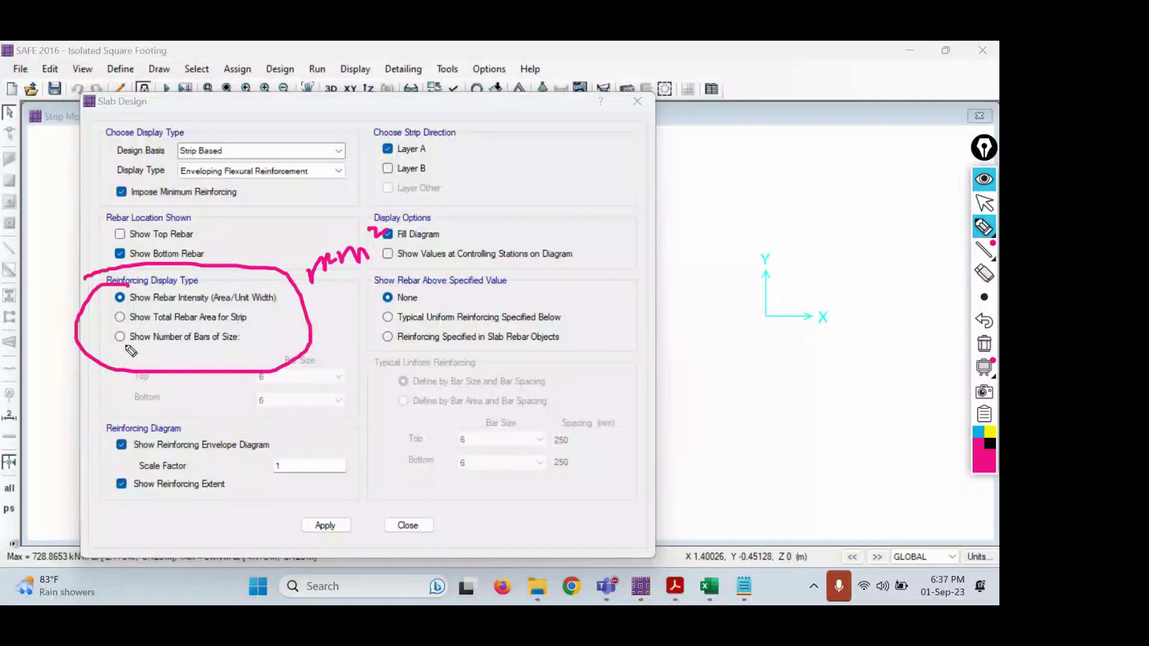
# - Mark the Show Number of Bars of Size and Show Total Rebar Area for Strip options in magenta and erase all annotations
pyautogui.moveTo(124, 345); pyautogui.dragTo(248, 347)
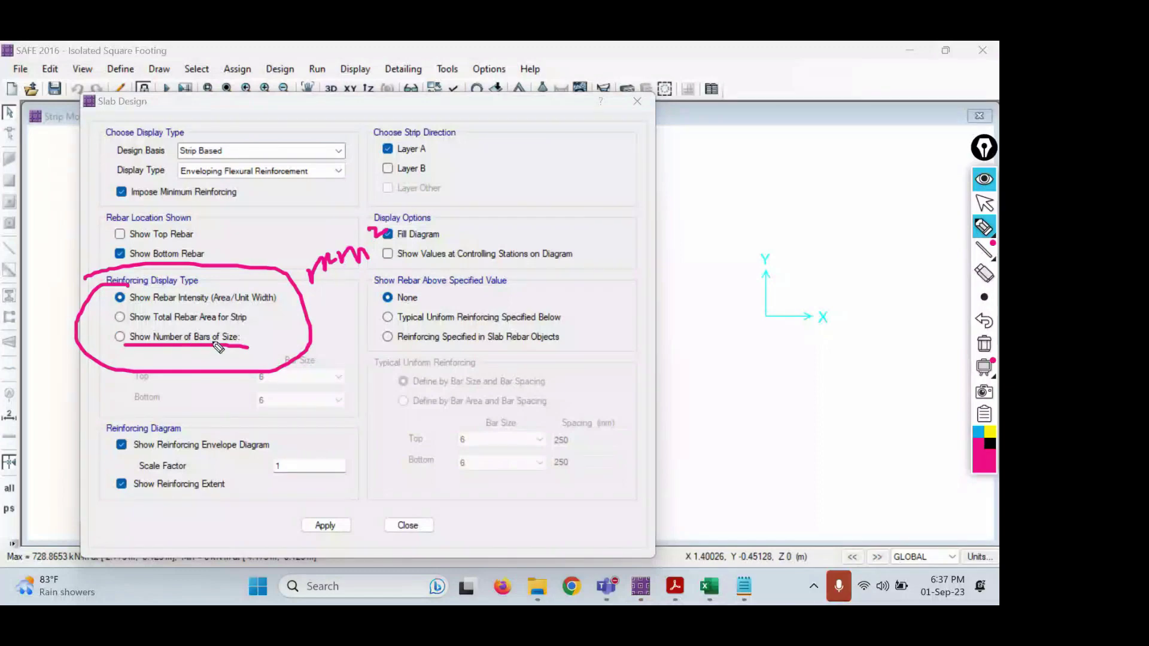
pyautogui.moveTo(257, 307)
pyautogui.mouseDown()
pyautogui.moveTo(243, 310)
pyautogui.moveTo(264, 330)
pyautogui.moveTo(263, 316)
pyautogui.mouseUp()
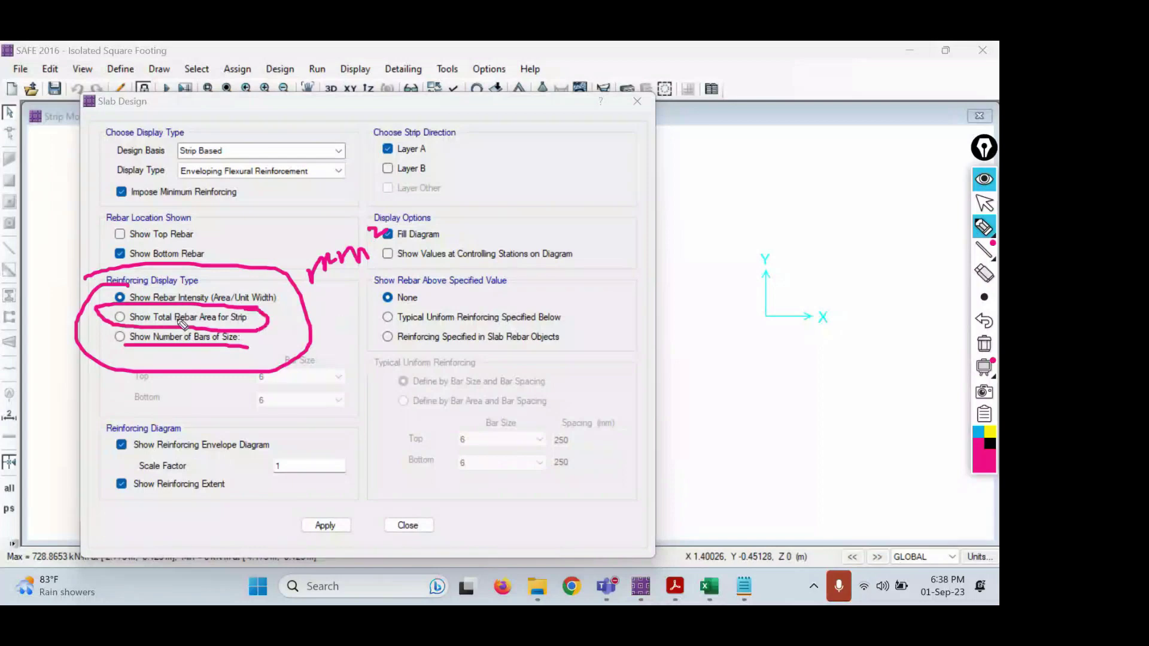
pyautogui.click(984, 345)
pyautogui.click(986, 207)
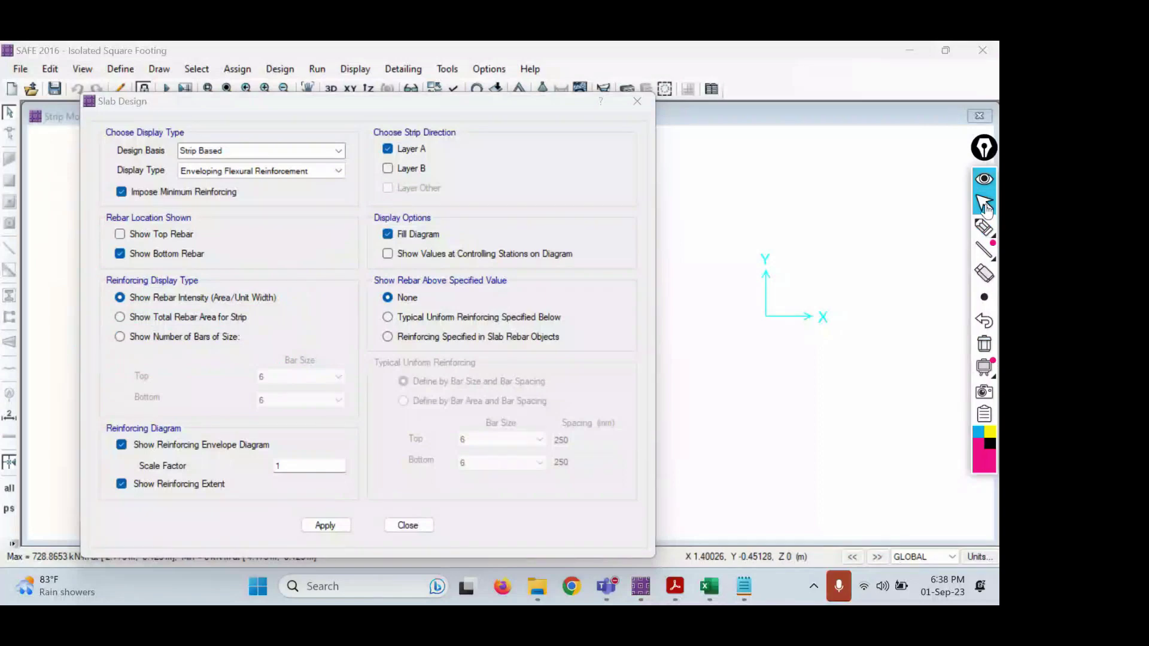
# - Display the Layer A reinforcement as total rebar area for strip with values at controlling stations, and uncover the footing plan
pyautogui.click(149, 322)
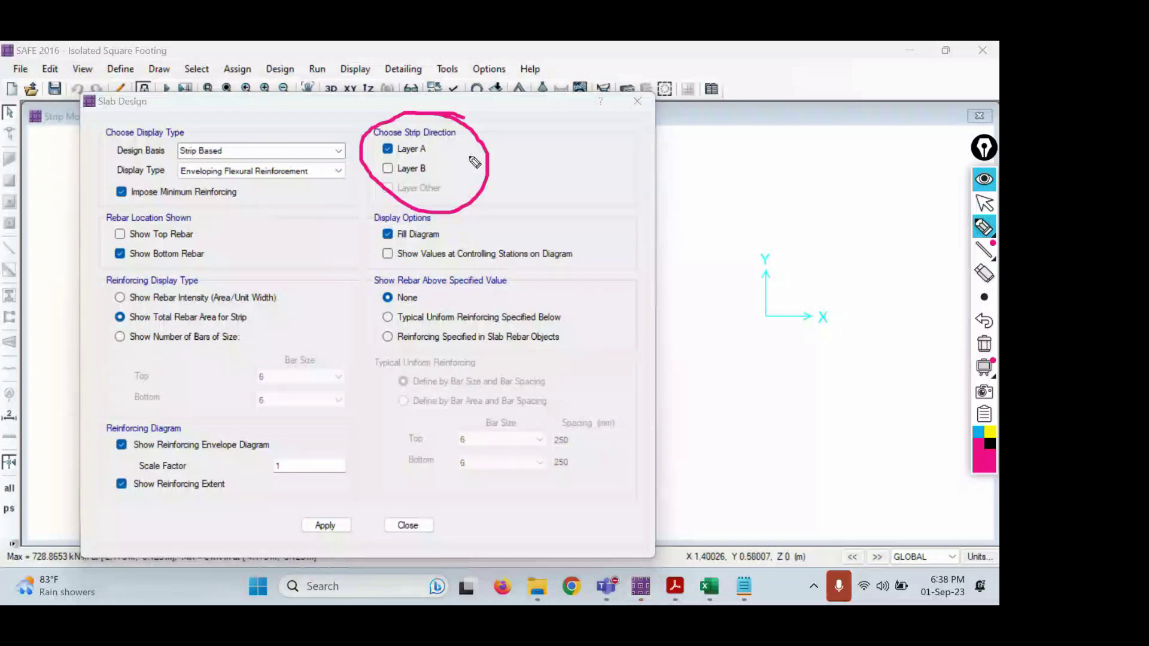
pyautogui.click(984, 203)
pyautogui.click(432, 256)
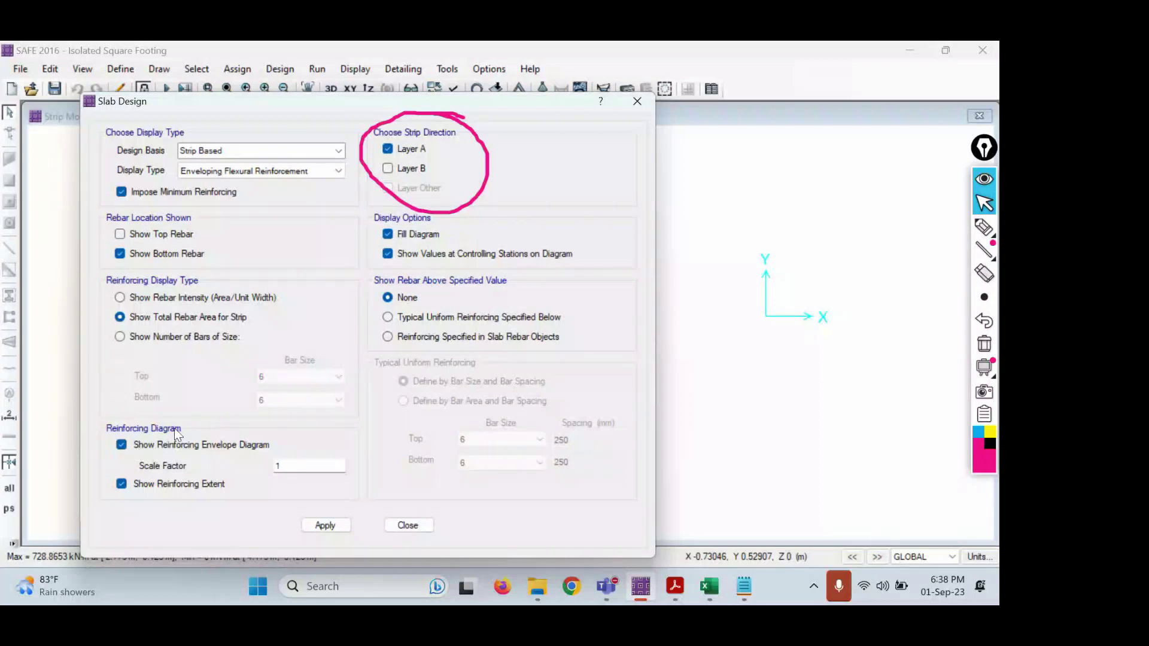
pyautogui.click(338, 525)
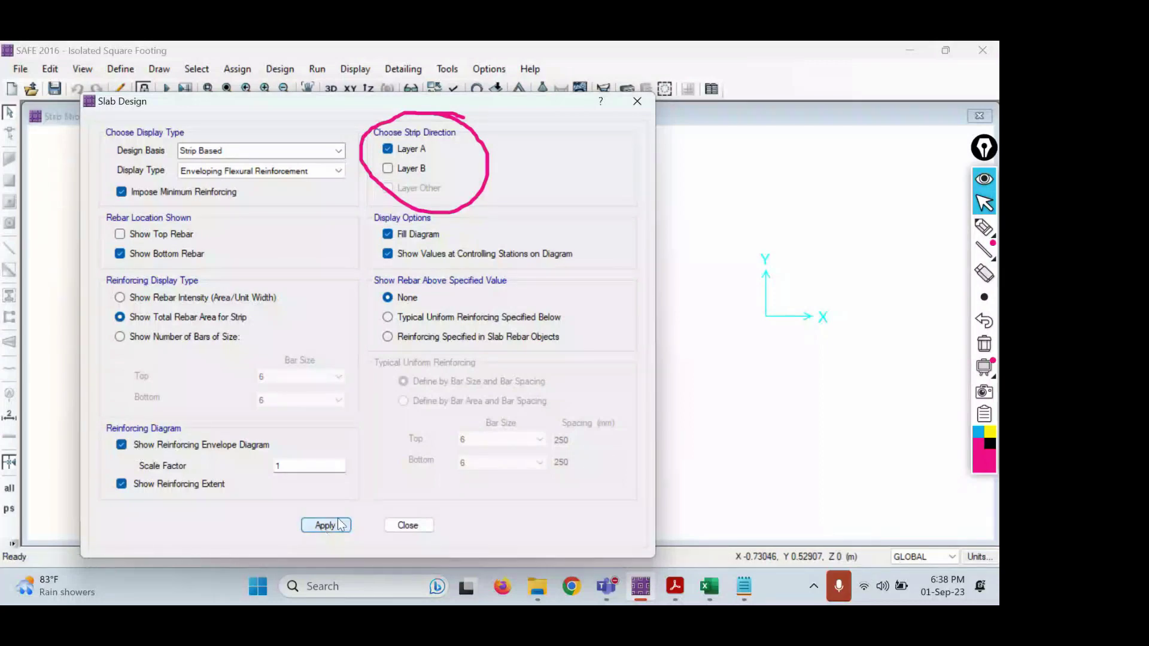
pyautogui.click(984, 344)
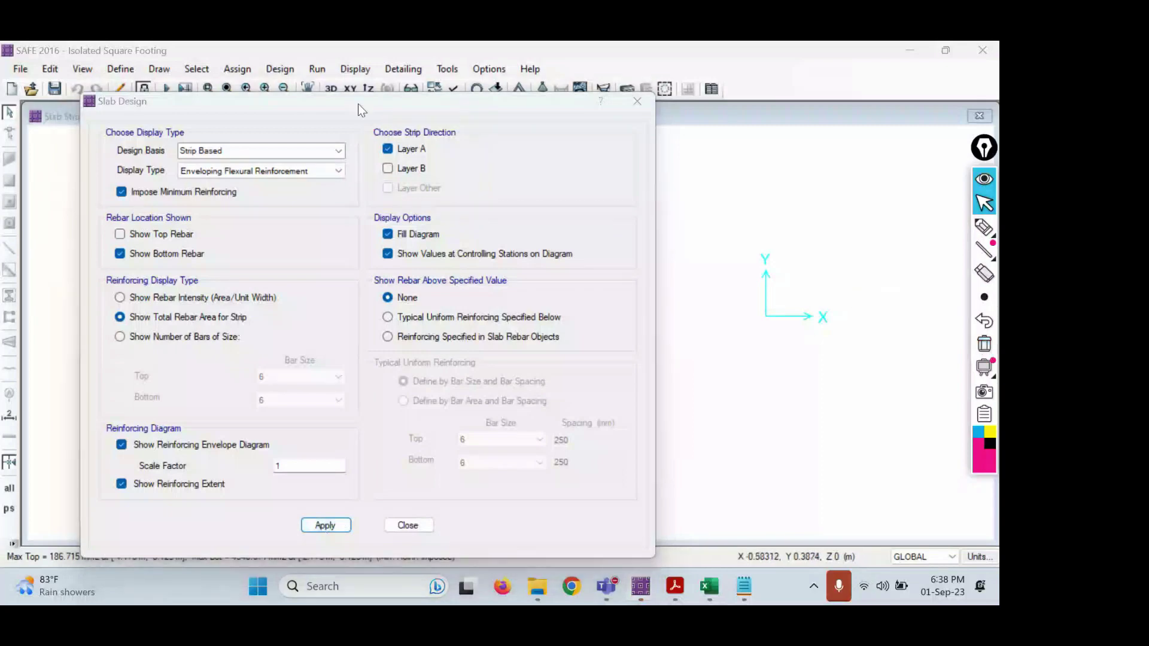
pyautogui.moveTo(360, 109)
pyautogui.mouseDown()
pyautogui.moveTo(692, 156)
pyautogui.moveTo(827, 120)
pyautogui.moveTo(900, 135)
pyautogui.mouseUp()
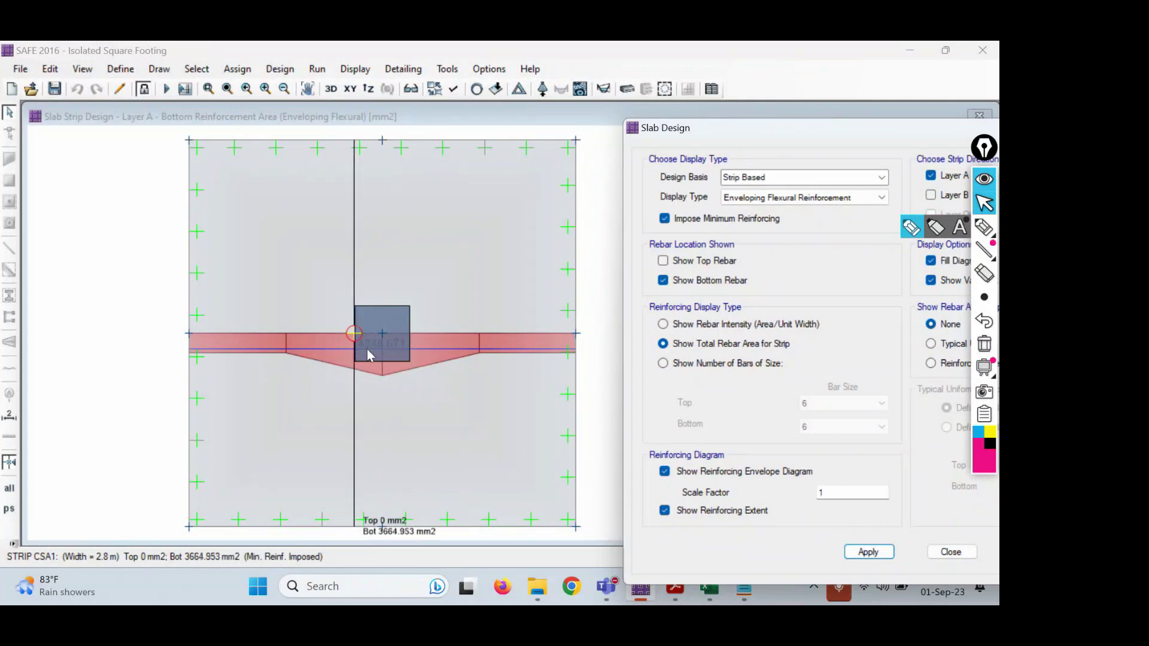
# - Compare the Layer A bottom rebar area at the column face with the Ast design requirement in the hand calculation PDF
pyautogui.click(679, 599)
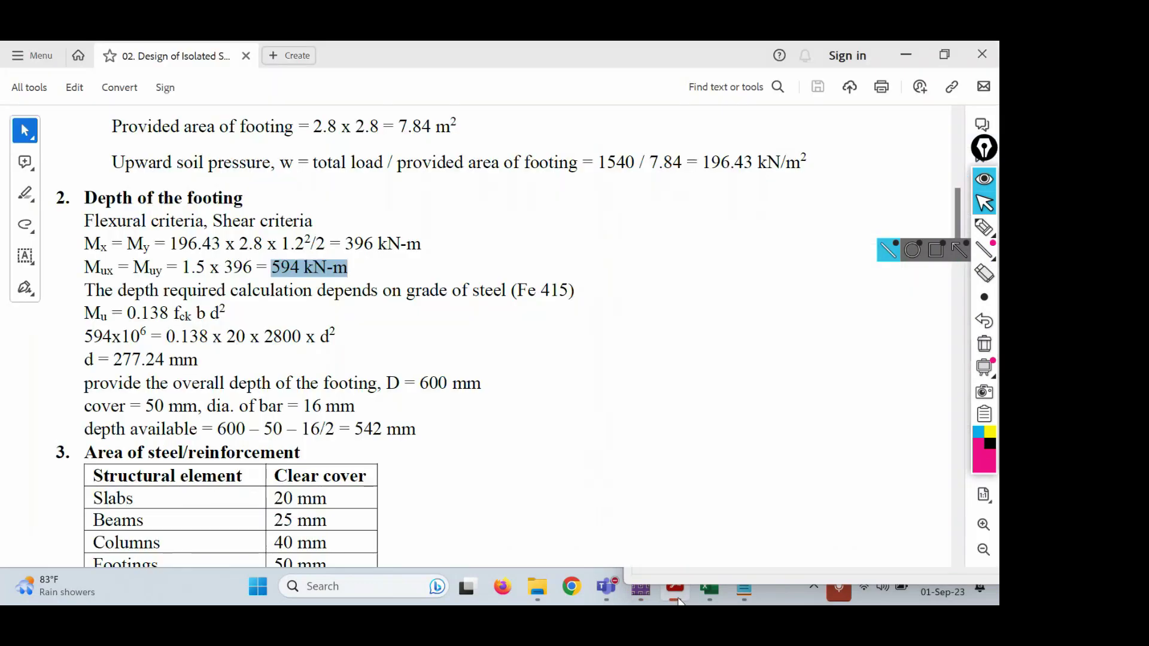
pyautogui.scroll(-15, 219, 330)
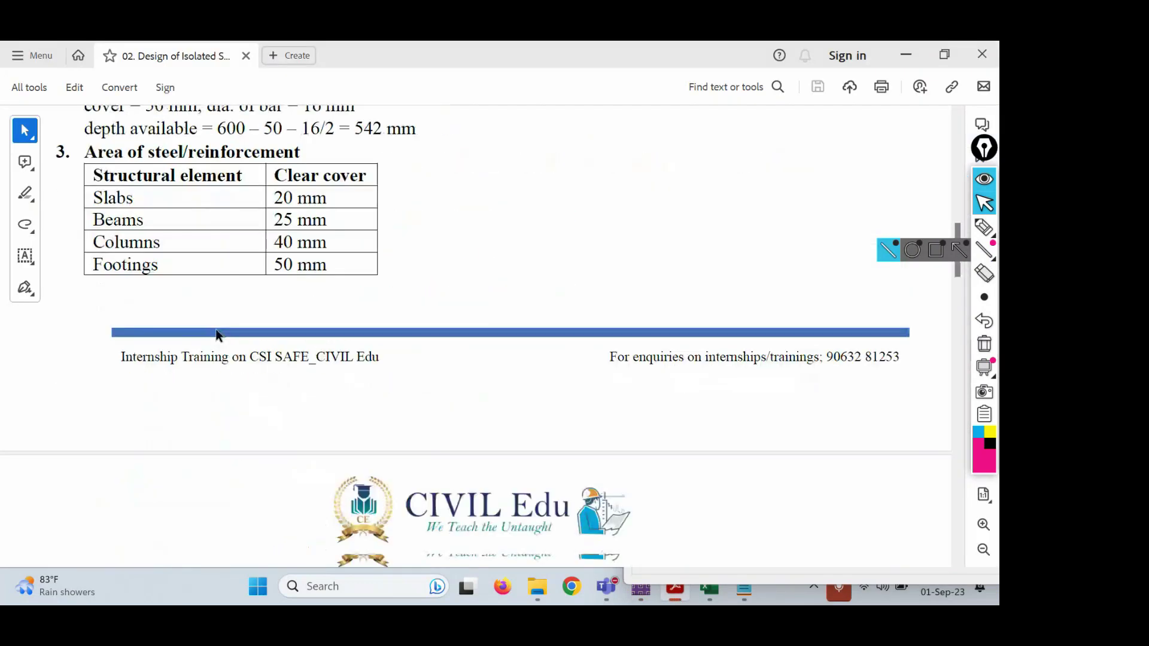
pyautogui.scroll(-1, 221, 329)
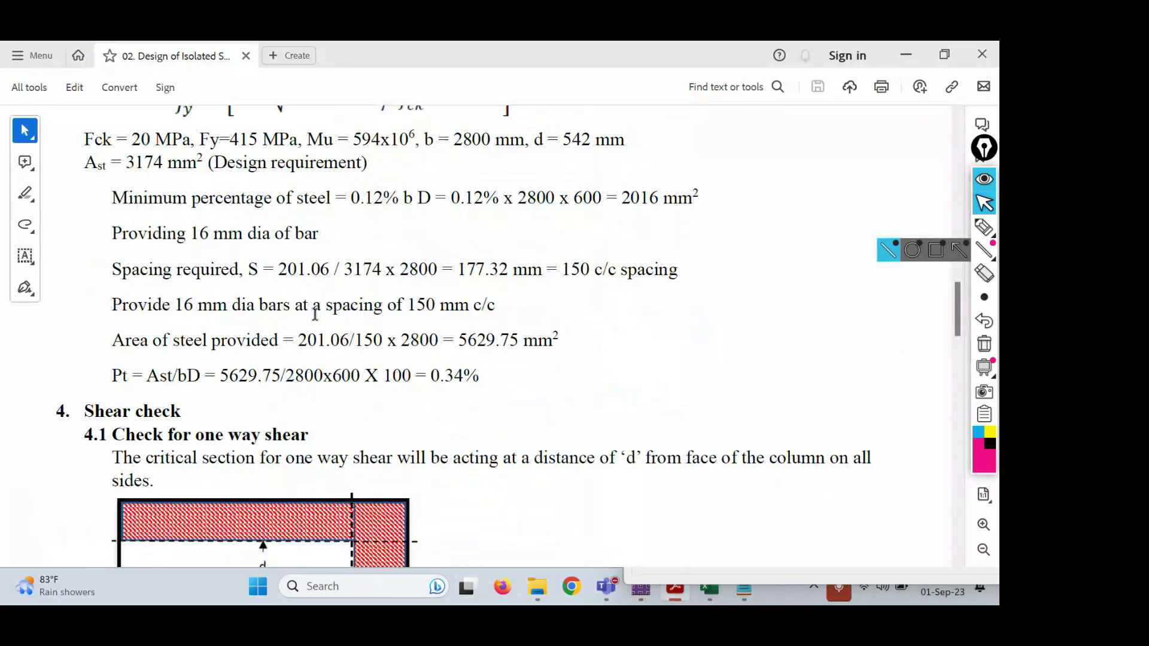
pyautogui.scroll(2, 316, 313)
pyautogui.moveTo(126, 213); pyautogui.dragTo(202, 216)
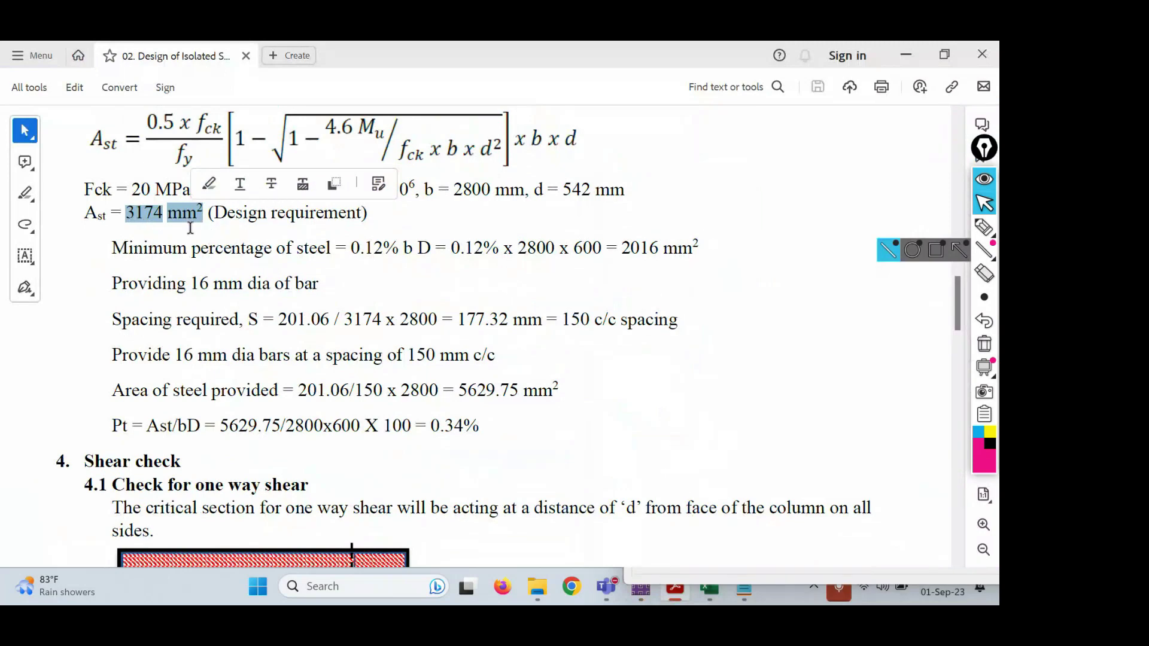
pyautogui.click(643, 600)
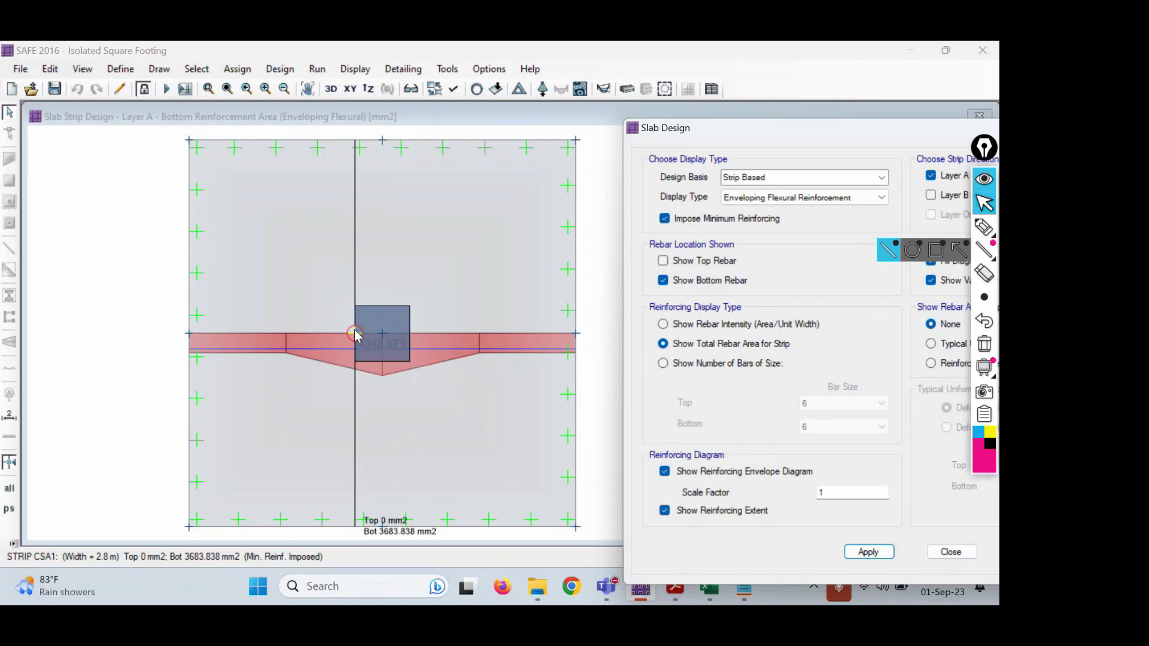
pyautogui.click(677, 600)
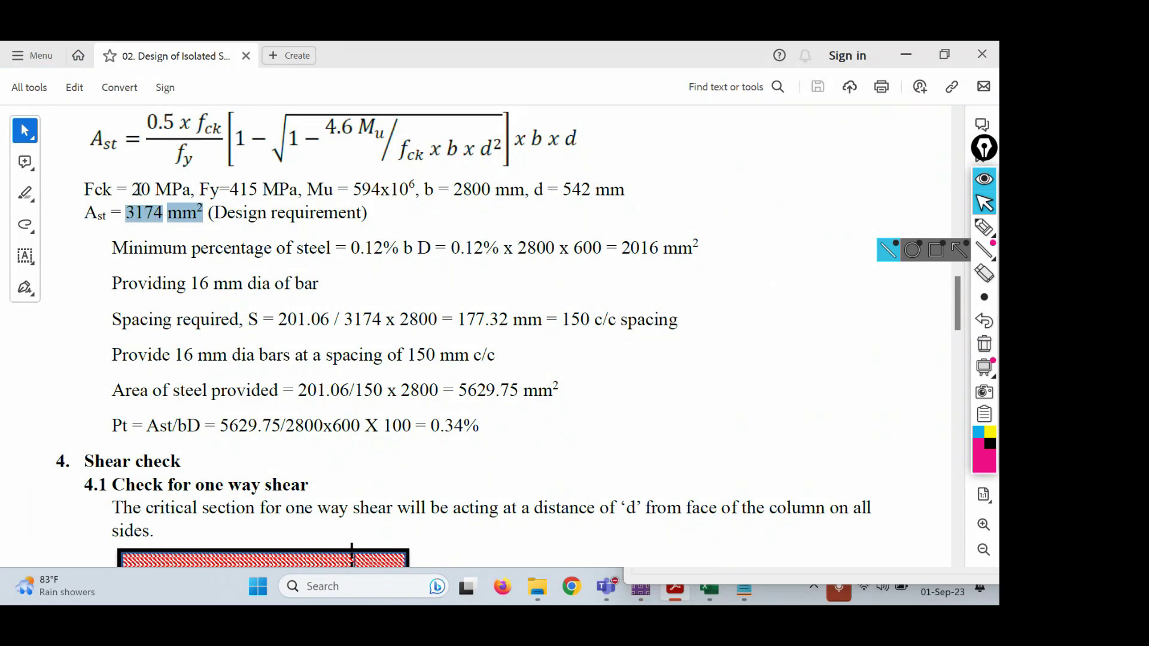
pyautogui.click(644, 600)
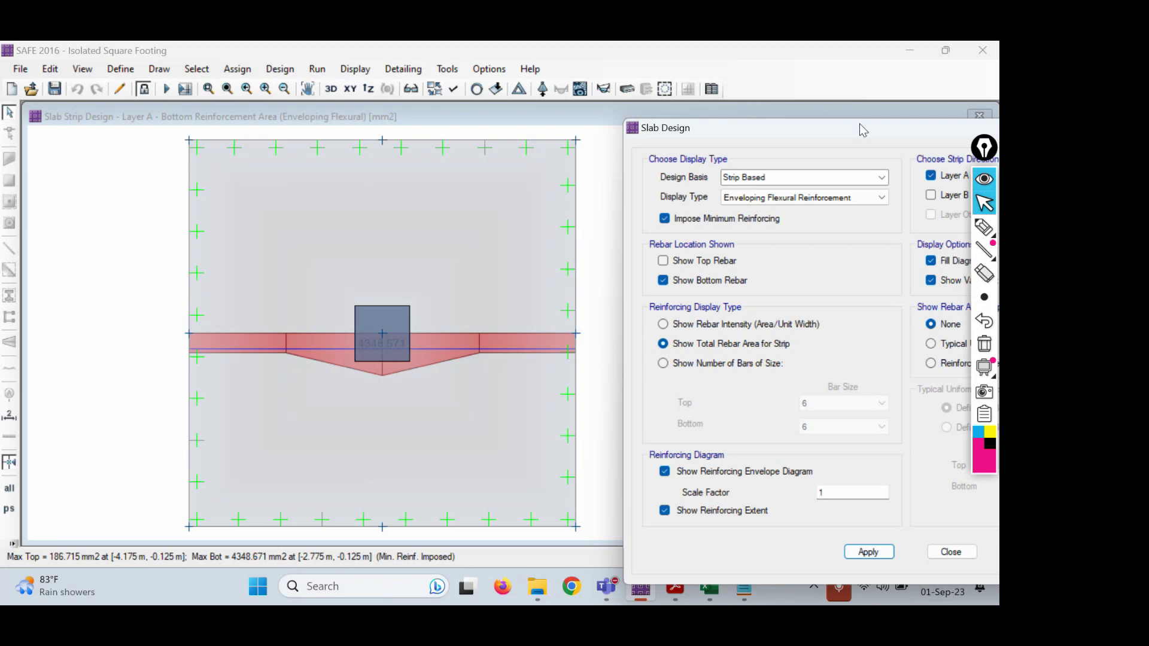
# - Switch the slab design display from Layer A to the Layer B strip direction
pyautogui.moveTo(859, 125); pyautogui.dragTo(746, 140)
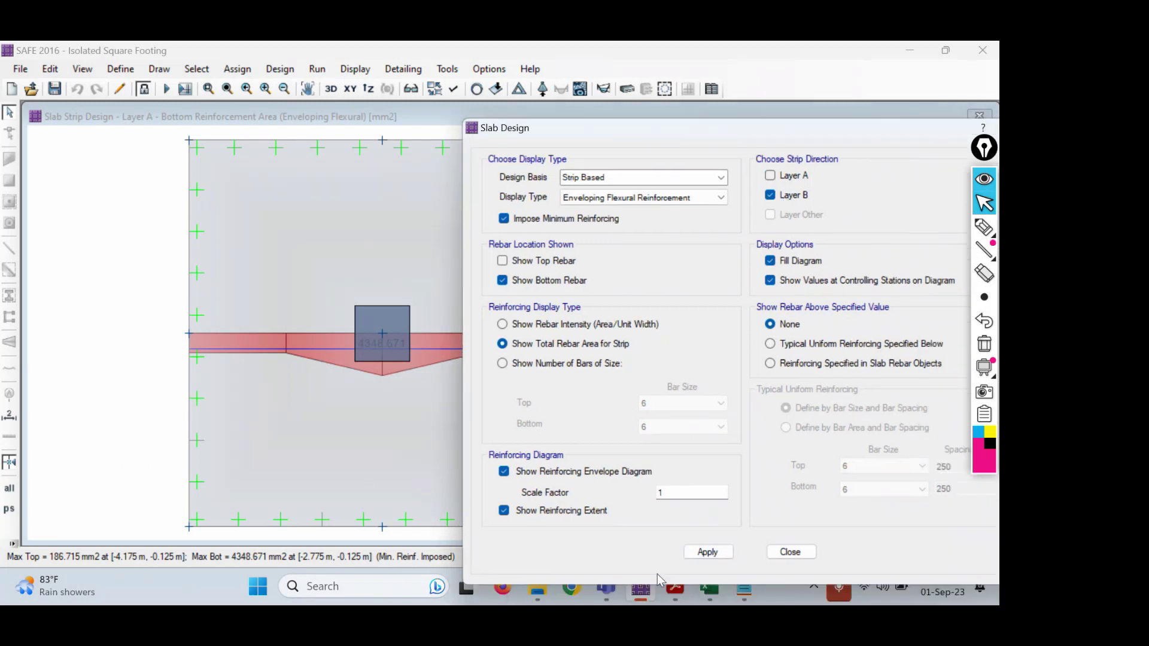
pyautogui.click(706, 552)
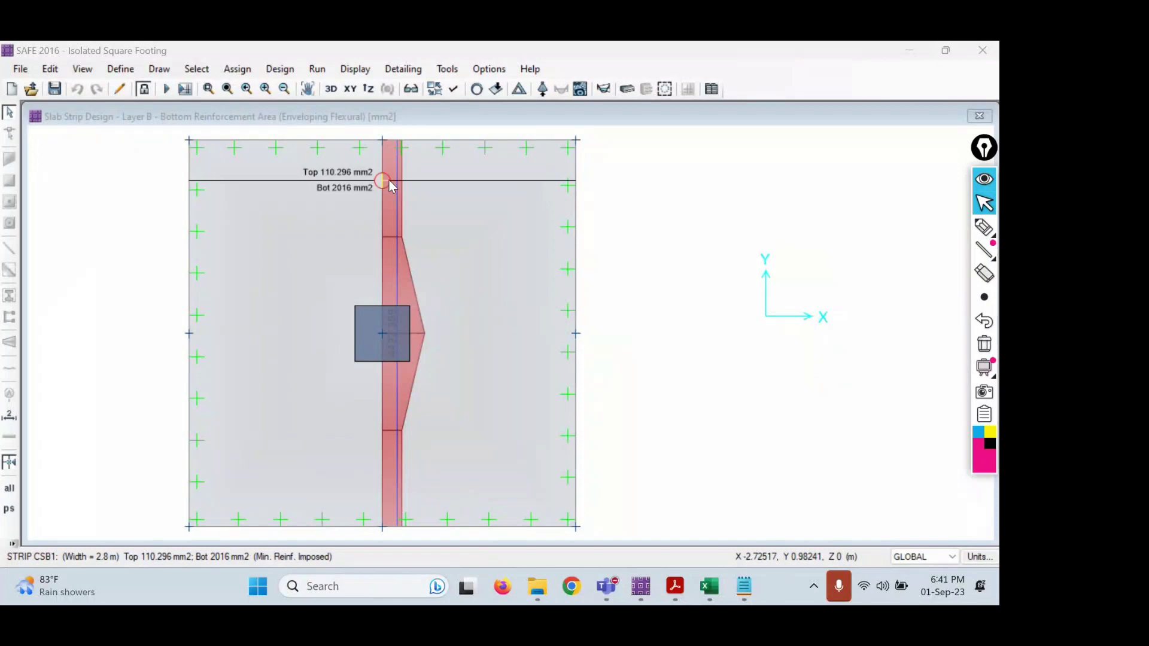
# - Unlock the footing model and accept deleting its analysis and design results
pyautogui.scroll(-1, 487, 238)
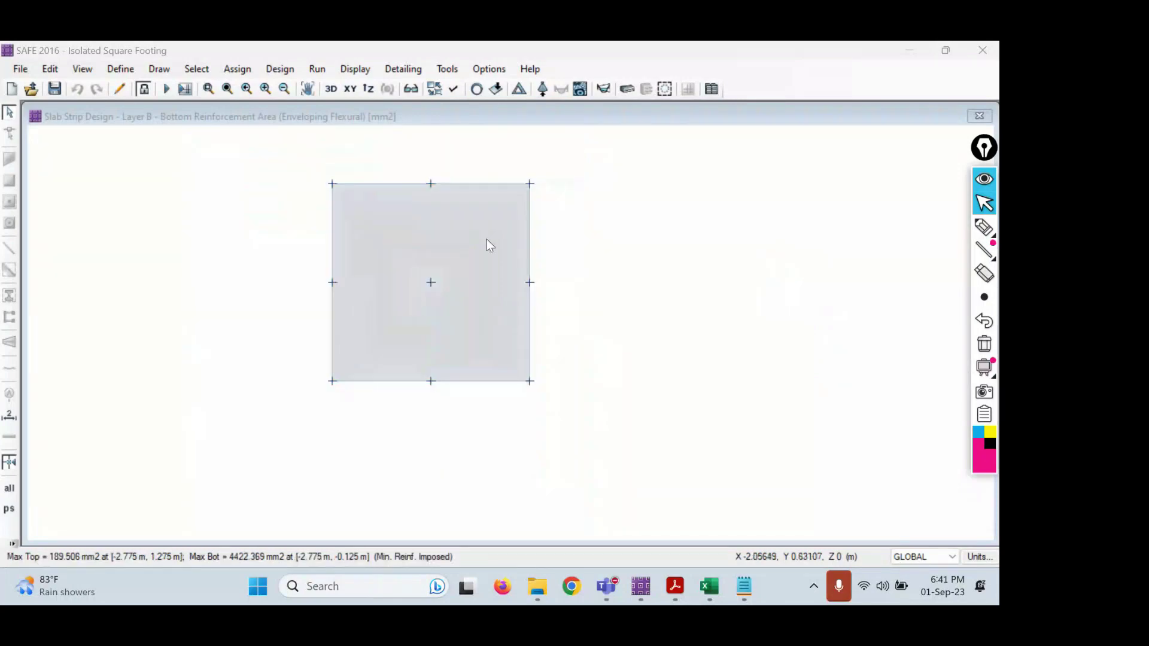
pyautogui.moveTo(623, 283); pyautogui.dragTo(376, 327, button='middle')
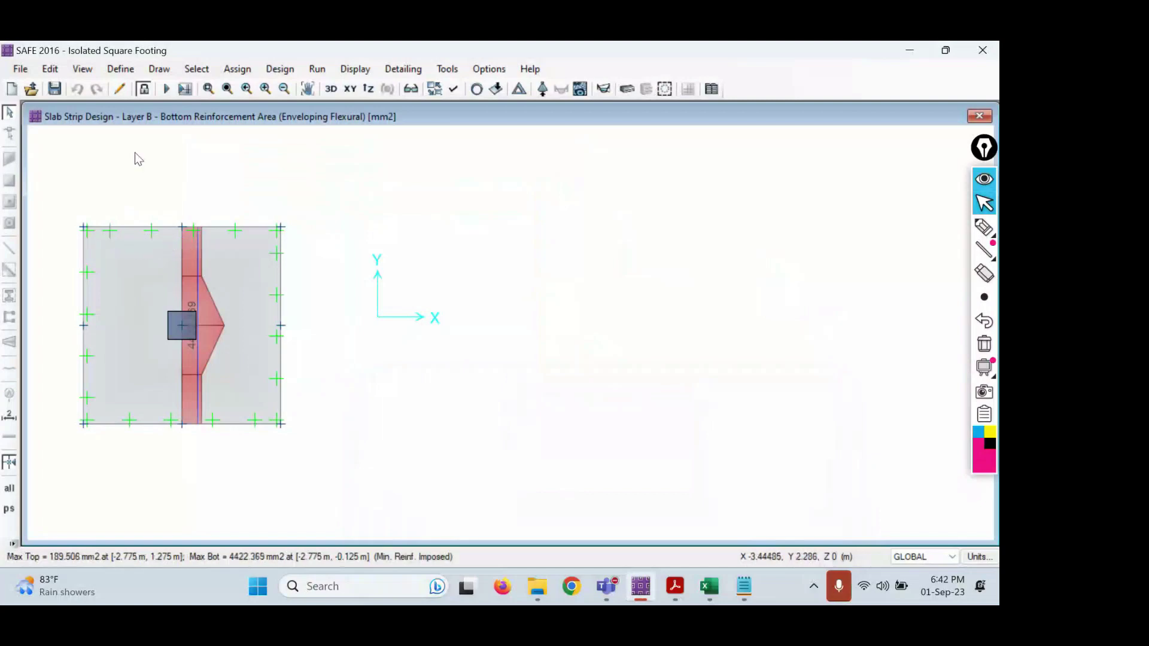
pyautogui.moveTo(227, 427)
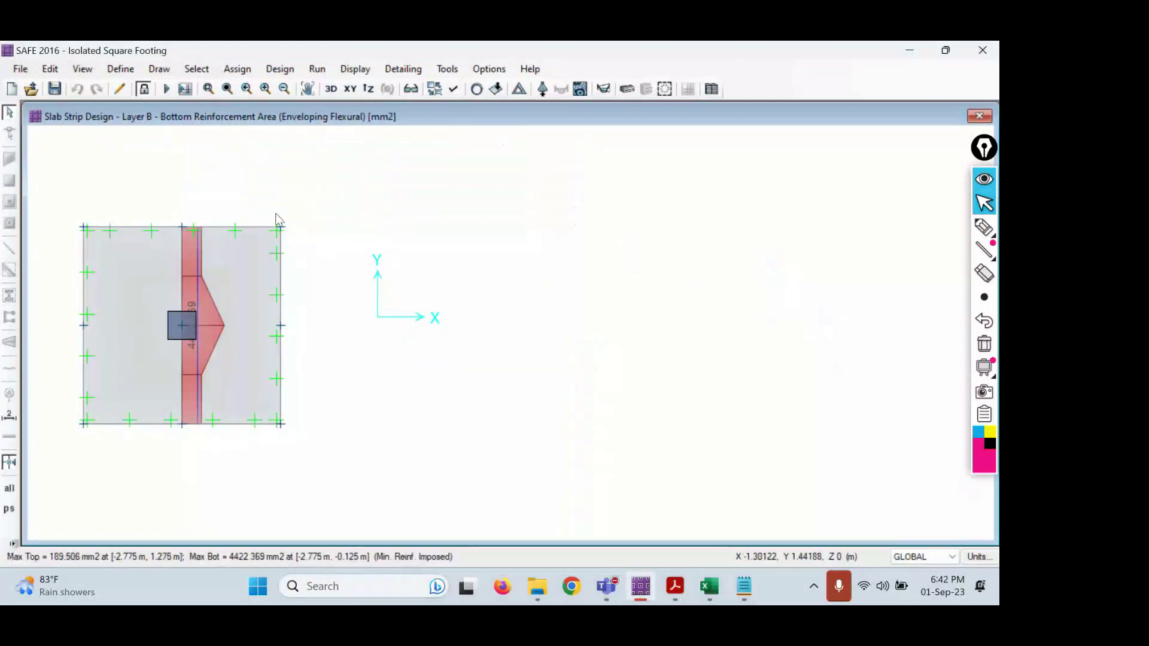
pyautogui.moveTo(113, 226)
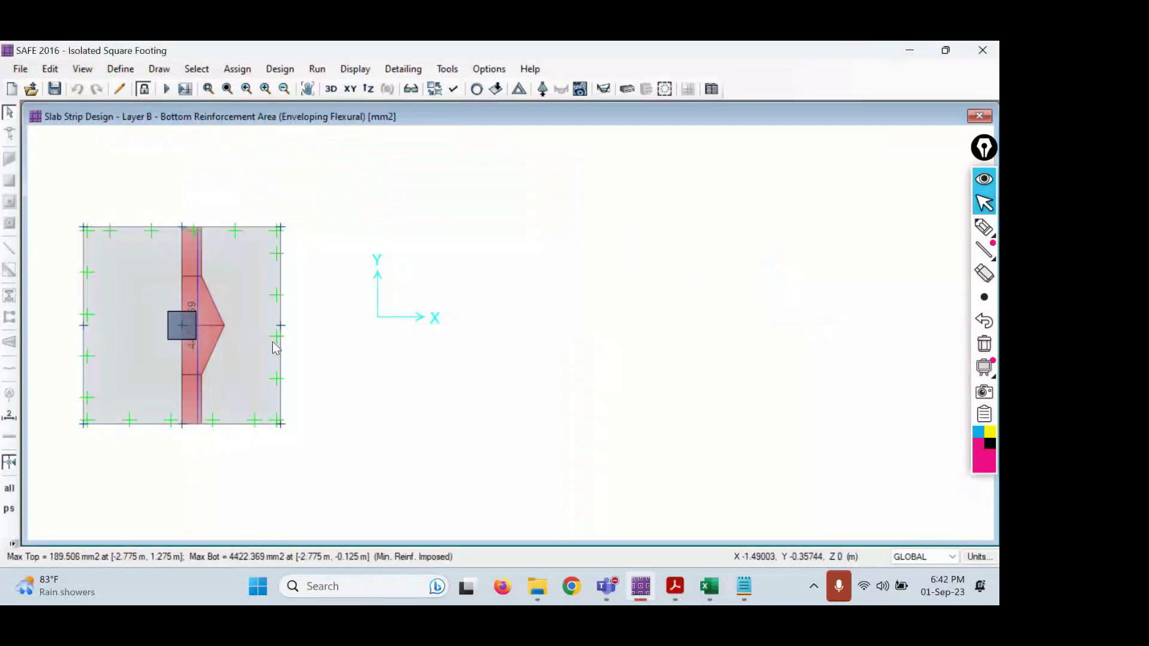
pyautogui.click(144, 90)
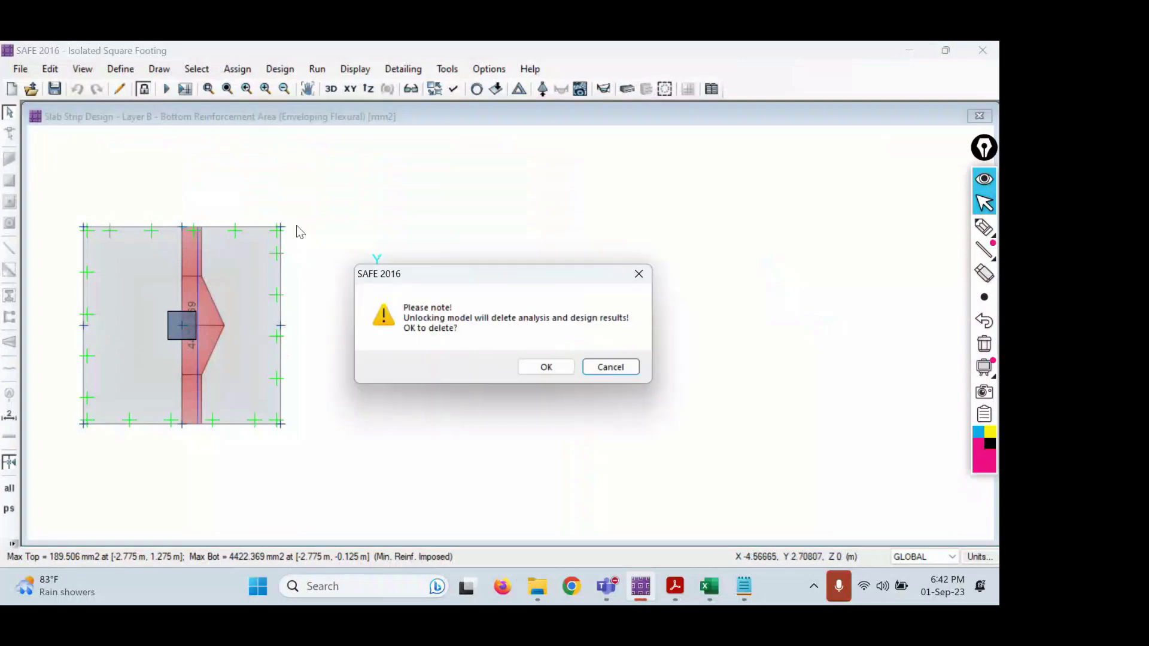
pyautogui.click(546, 367)
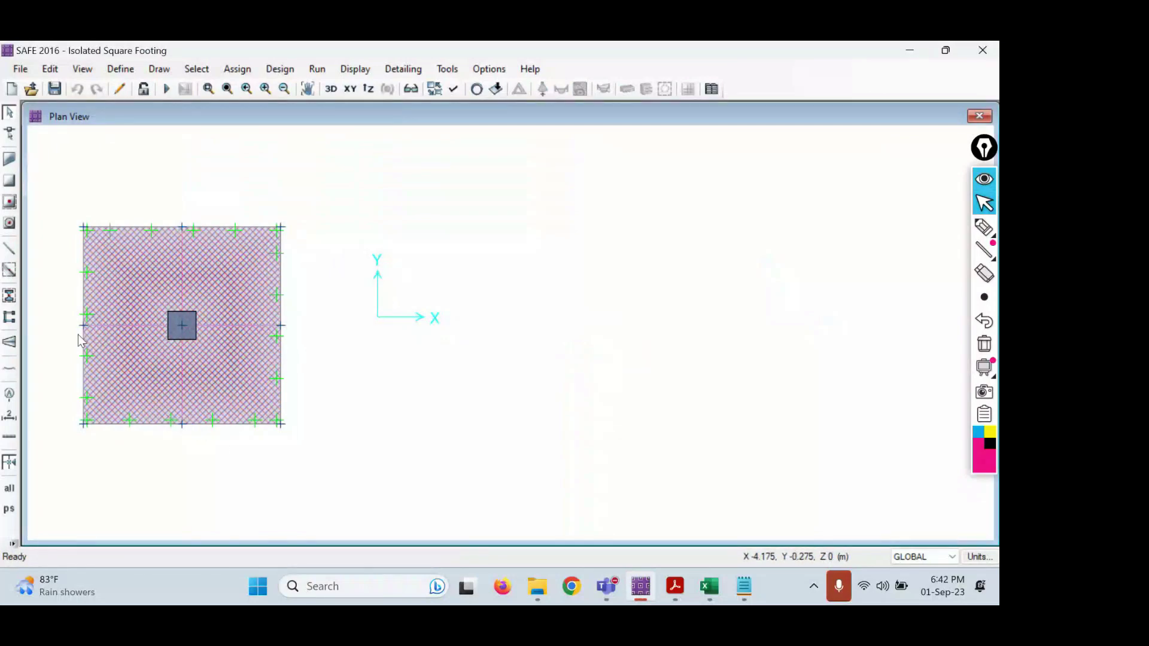
pyautogui.moveTo(39, 195); pyautogui.dragTo(300, 457)
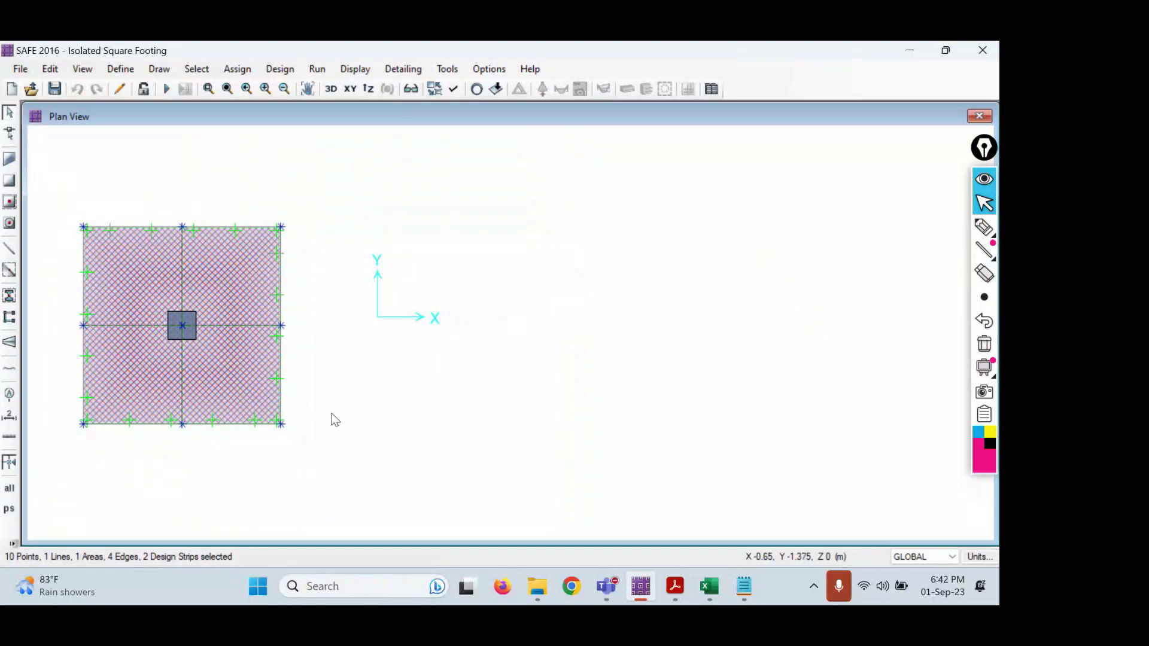
pyautogui.click(30, 546)
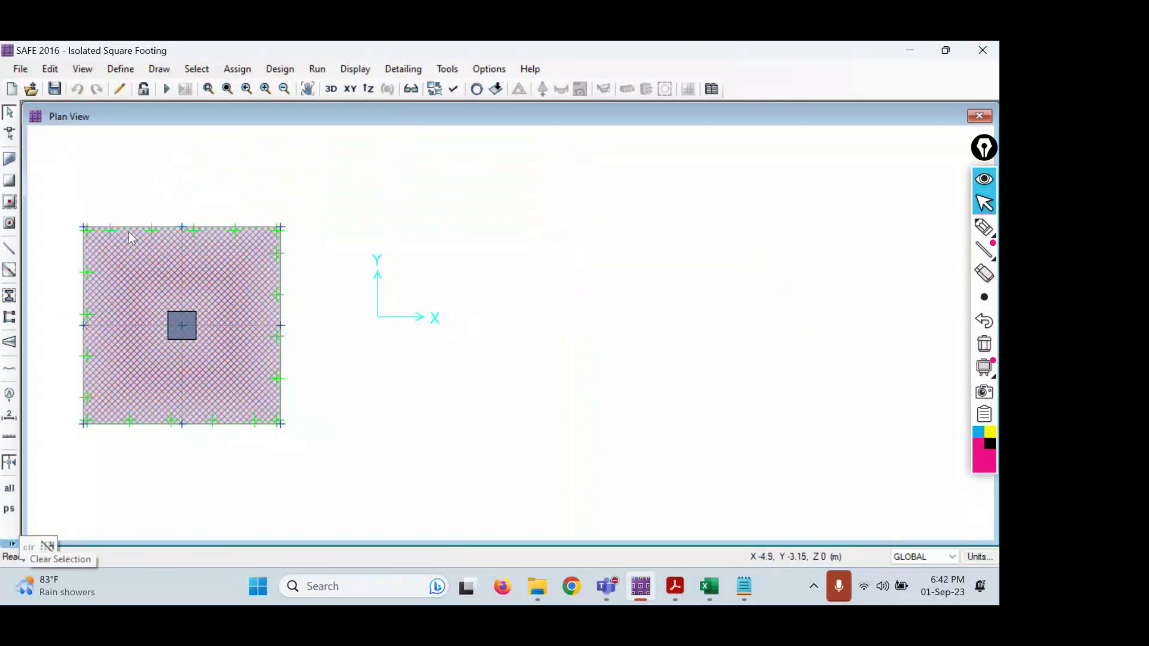
pyautogui.moveTo(60, 211); pyautogui.dragTo(289, 457)
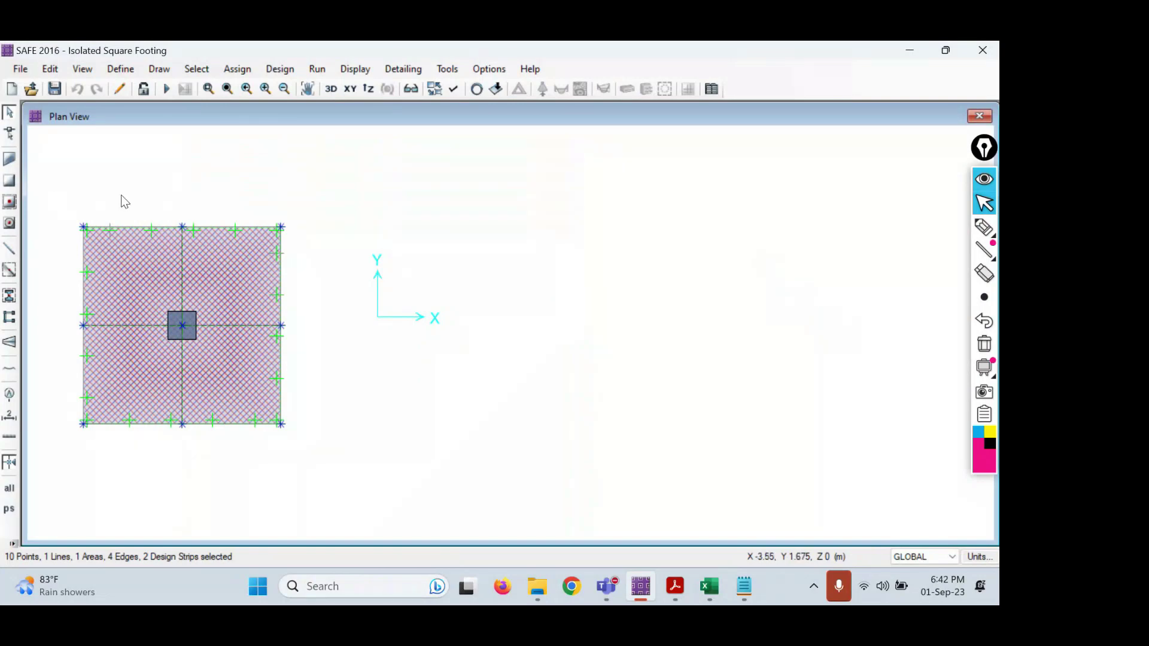
pyautogui.click(12, 544)
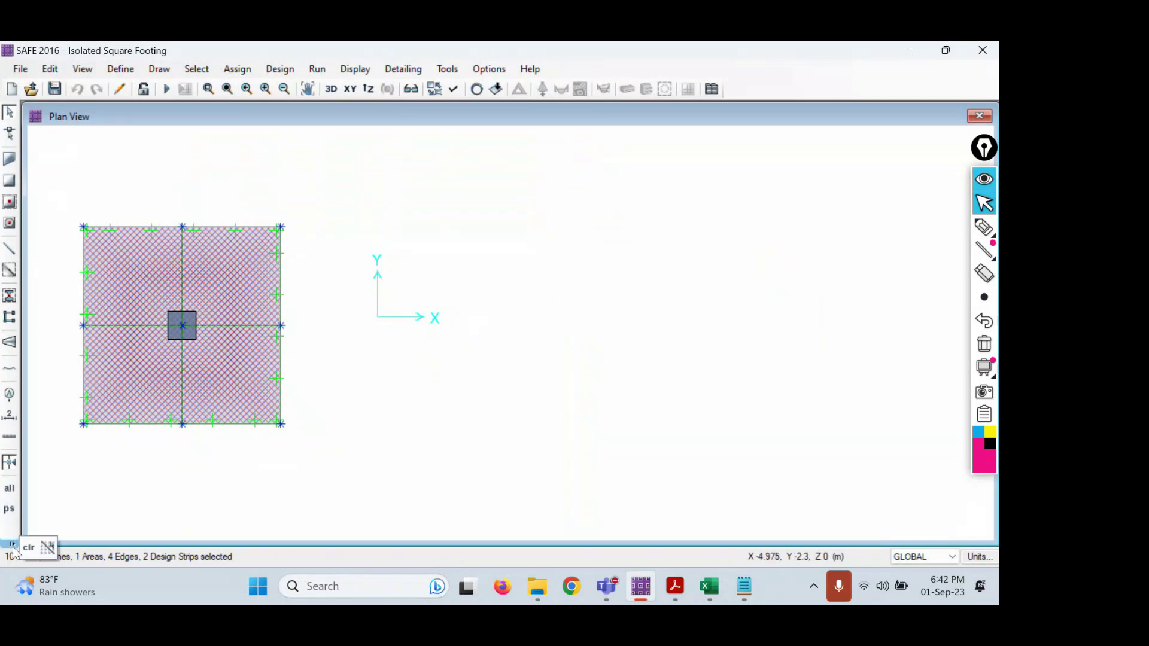
pyautogui.click(29, 548)
# - Replicate the selected footing linearly with a dx increment of 3 m and one increment
pyautogui.moveTo(59, 196); pyautogui.dragTo(307, 466)
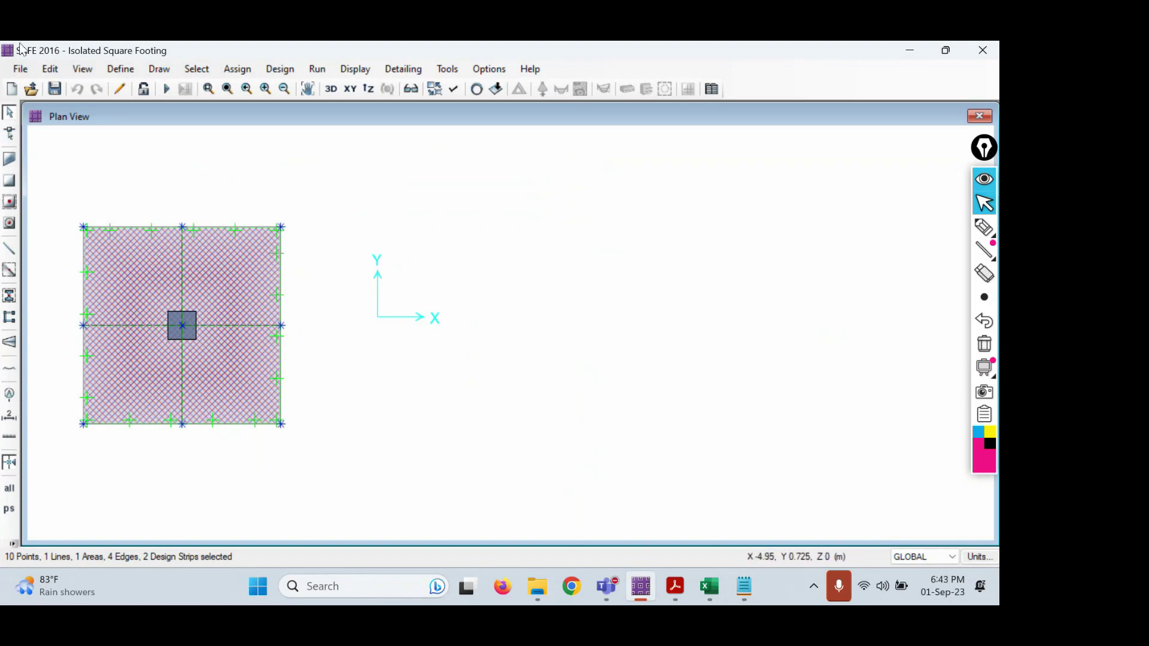
pyautogui.click(52, 69)
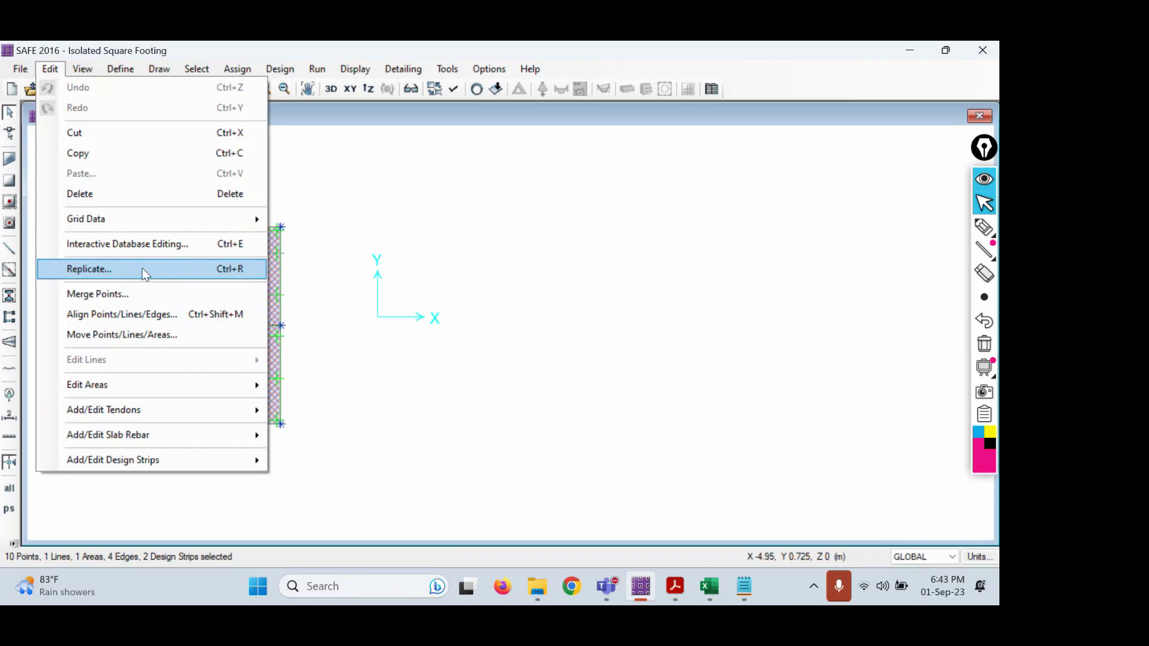
pyautogui.click(105, 268)
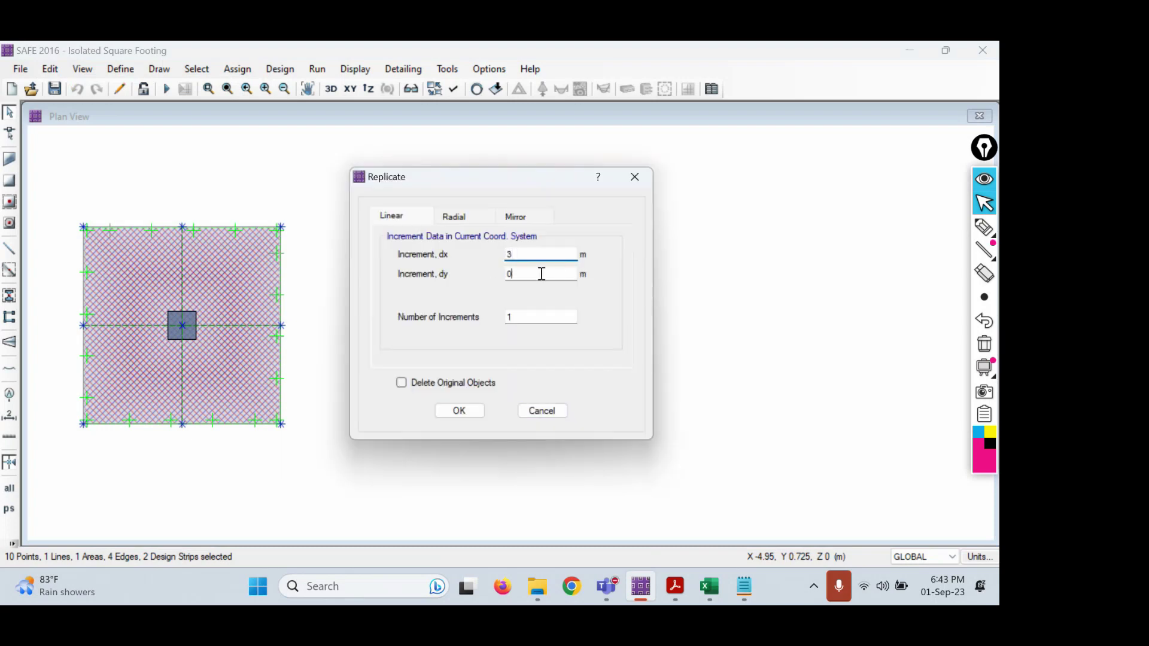
pyautogui.click(541, 273)
pyautogui.write('3')
pyautogui.moveTo(540, 274); pyautogui.dragTo(493, 269)
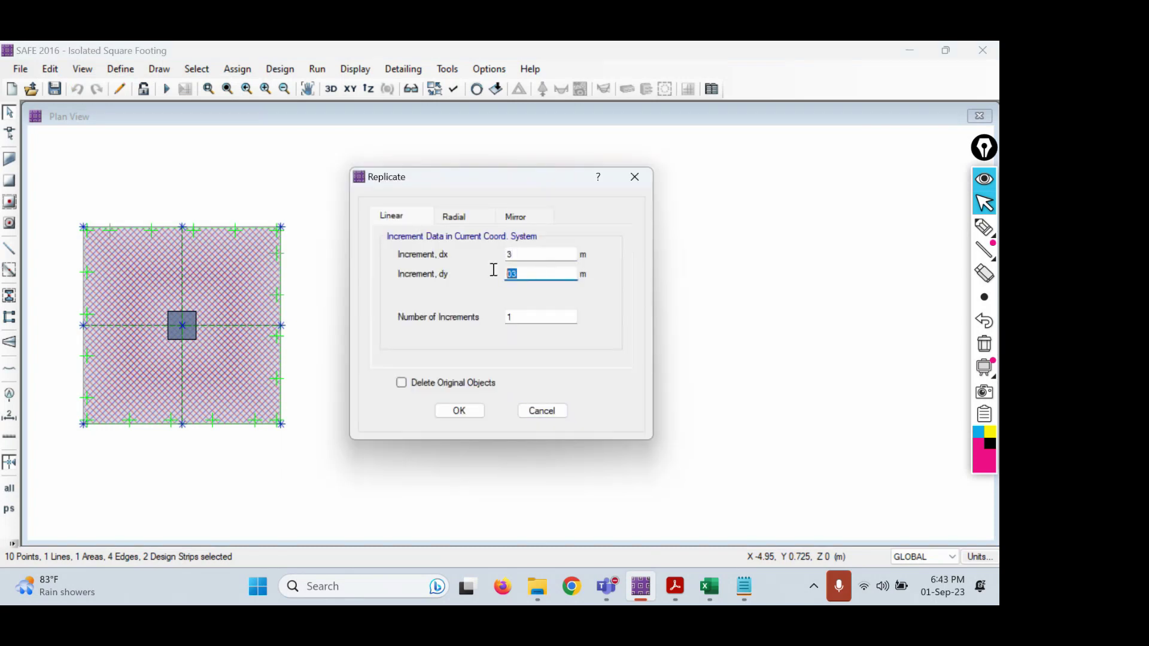
pyautogui.click(522, 316)
pyautogui.doubleClick(509, 316)
pyautogui.write('1')
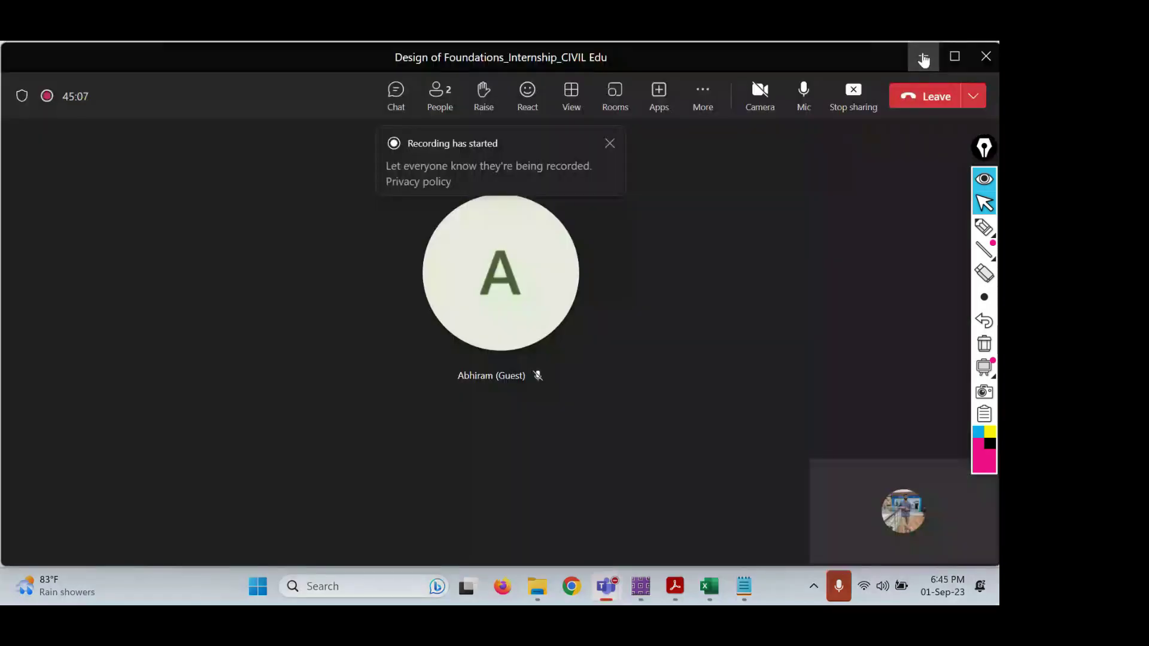
# - Return from the Teams meeting to SAFE, select the plain footing area without a column, and clear the selection
pyautogui.click(923, 58)
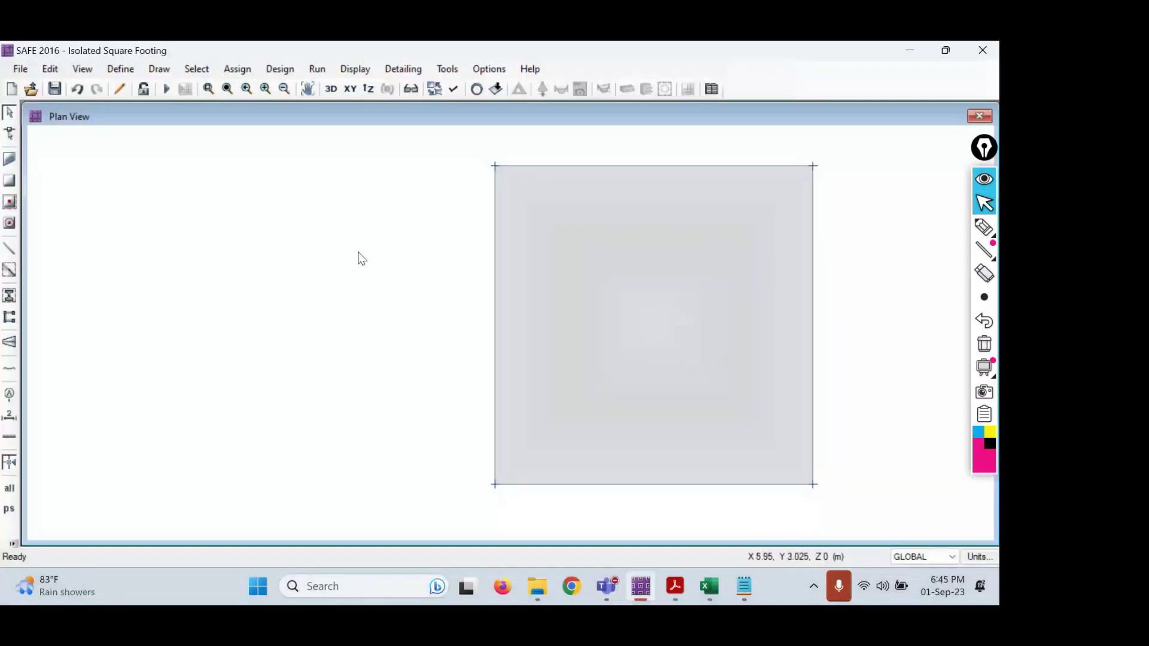
pyautogui.click(594, 307)
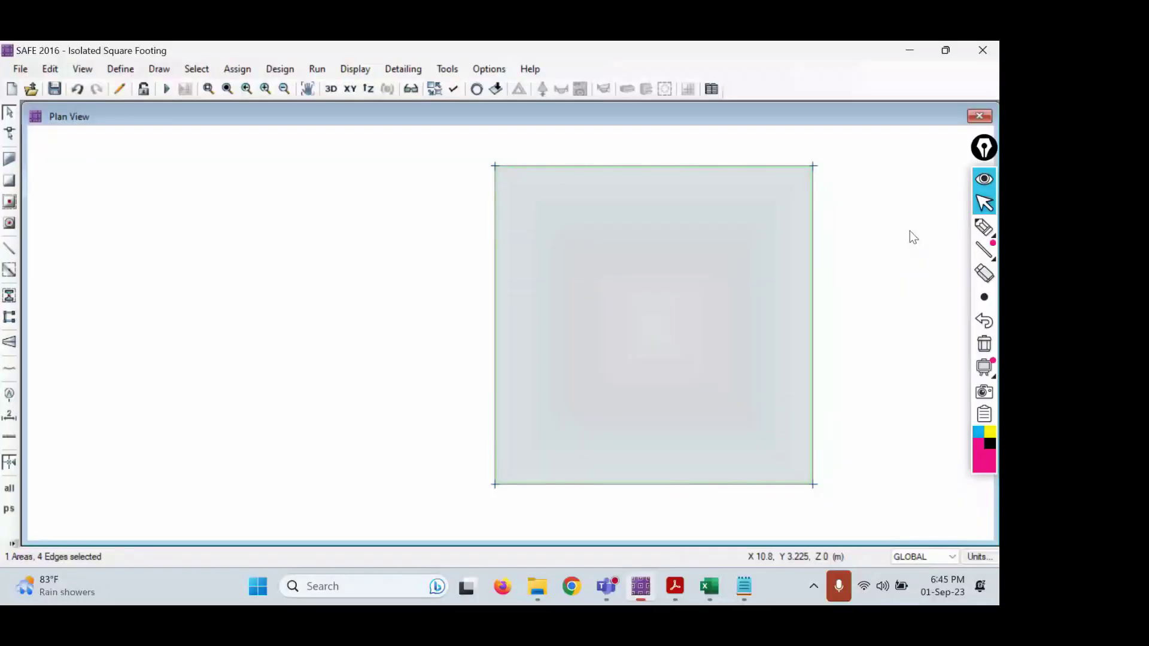
pyautogui.click(12, 543)
pyautogui.click(28, 547)
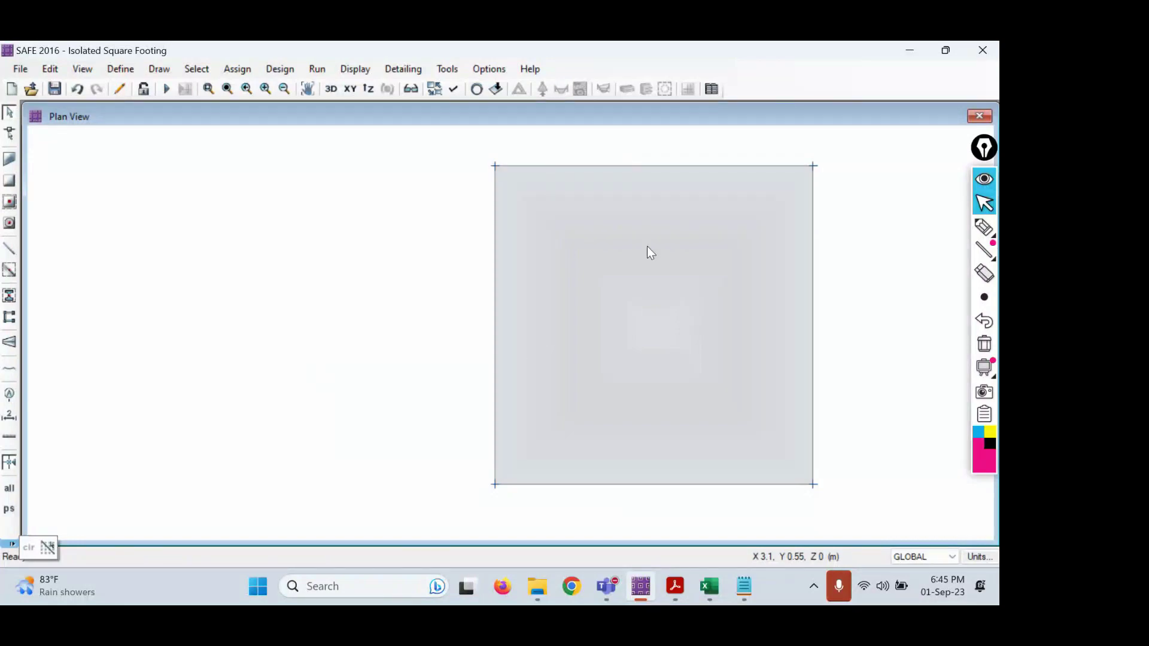
pyautogui.moveTo(647, 246); pyautogui.dragTo(413, 245, button='middle')
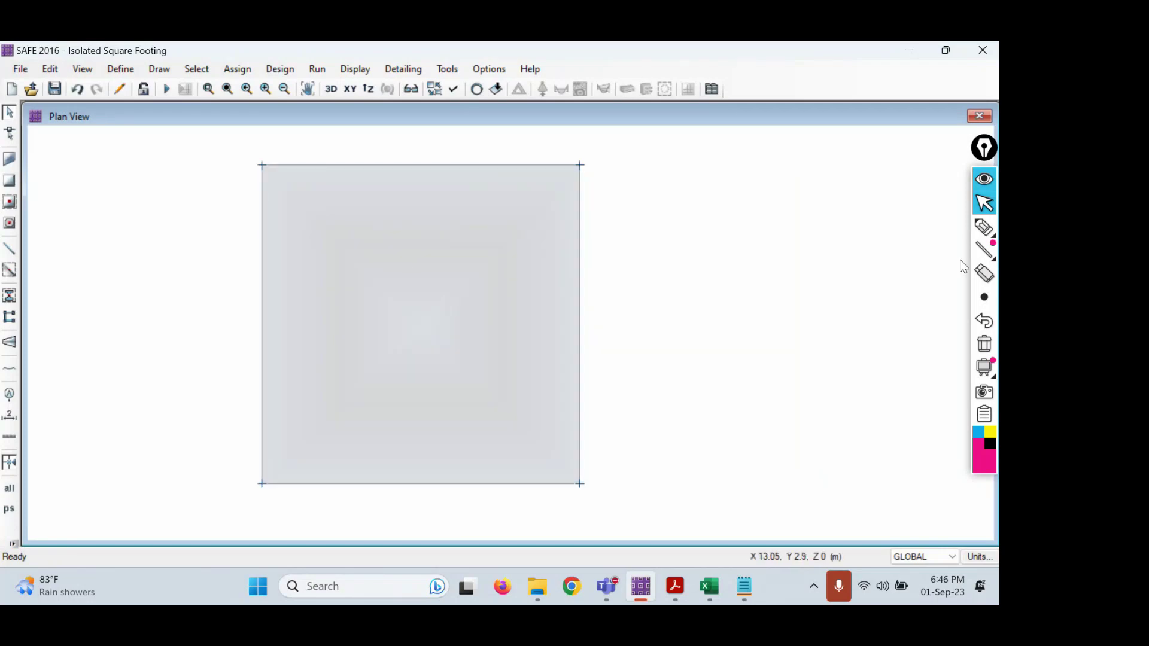
# - Mark a column outline and two crossing strip lines on the footing with the annotation pen, clearing each sketch
pyautogui.click(984, 228)
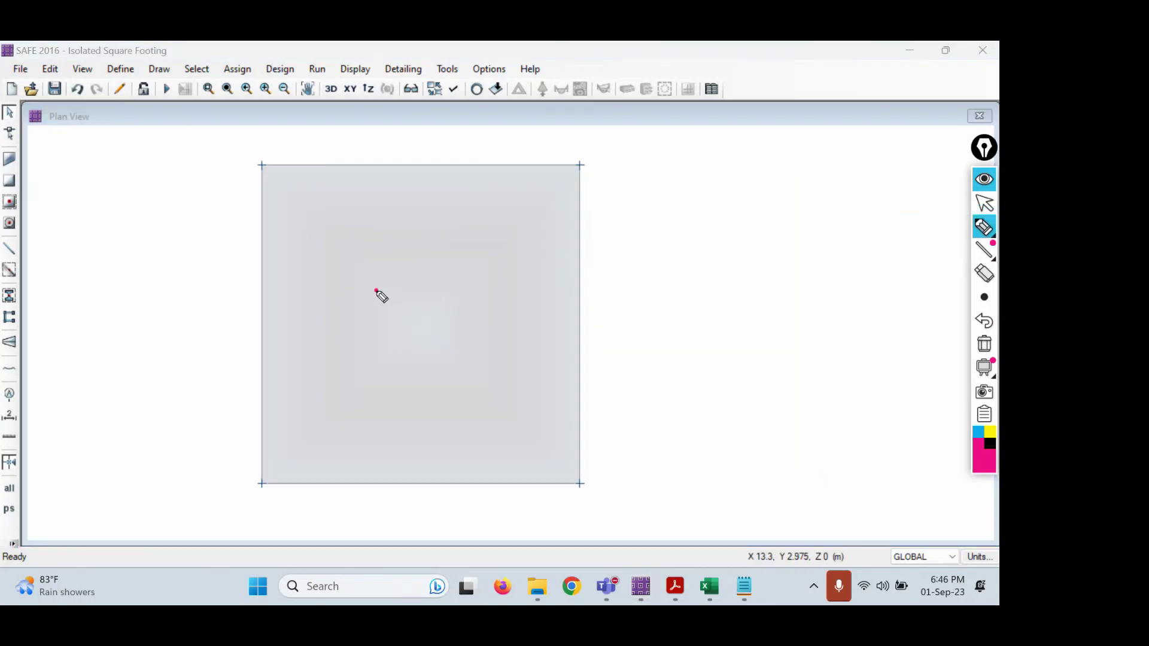
pyautogui.moveTo(377, 288)
pyautogui.mouseDown()
pyautogui.moveTo(390, 349)
pyautogui.moveTo(387, 287)
pyautogui.moveTo(382, 312)
pyautogui.mouseUp()
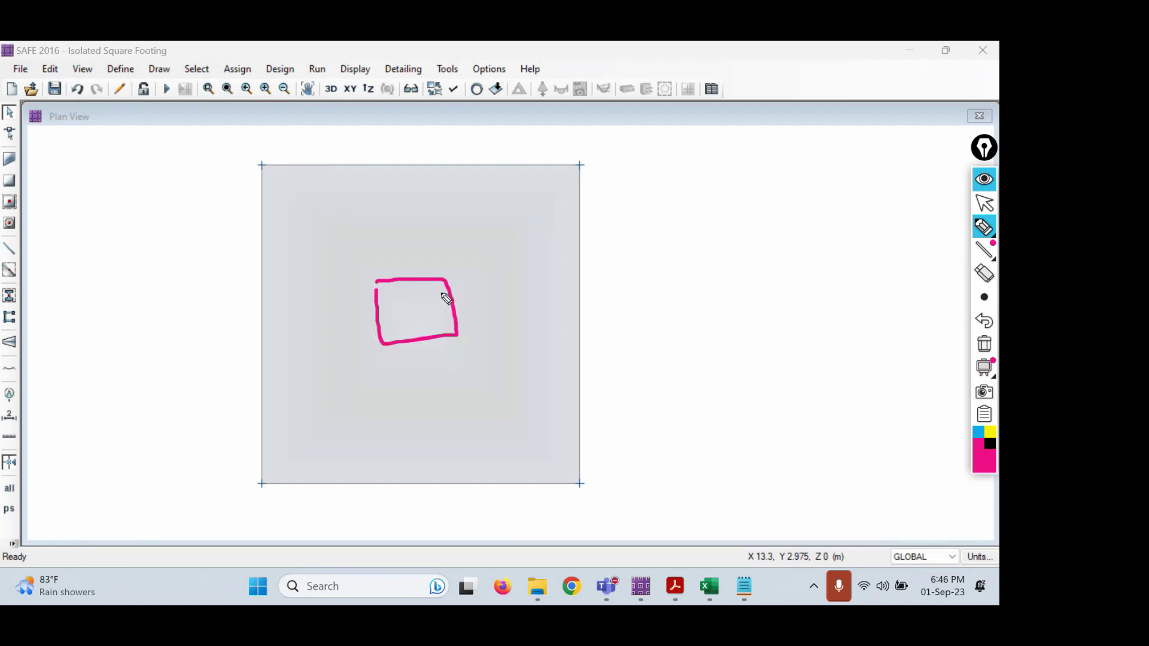
pyautogui.click(983, 344)
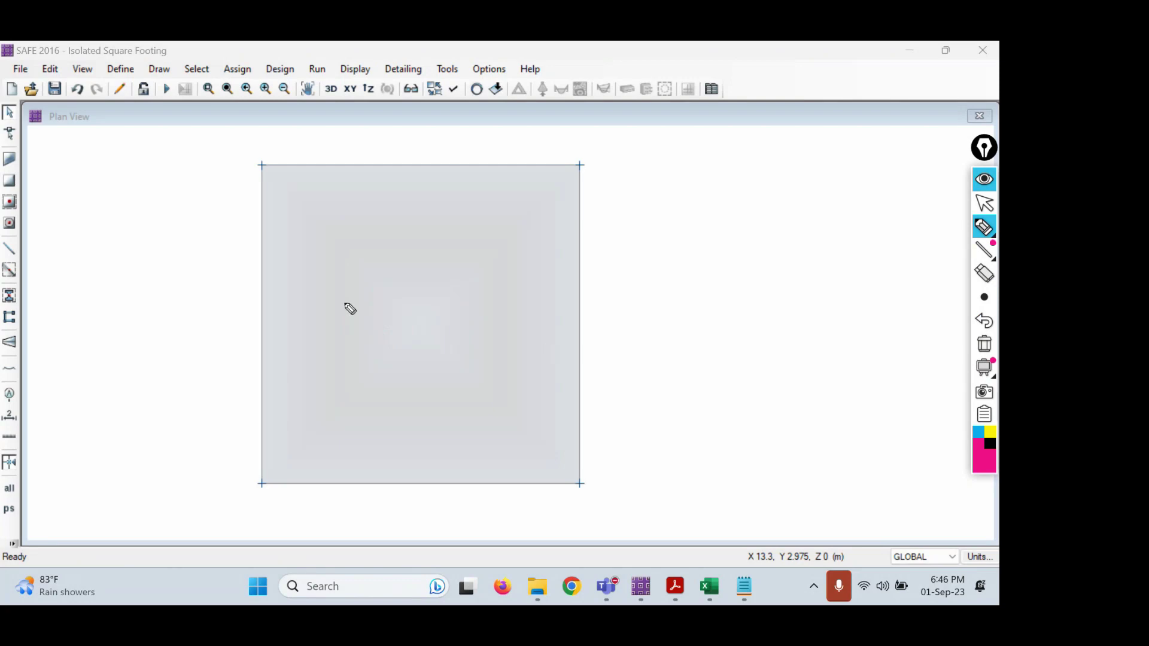
pyautogui.moveTo(264, 292); pyautogui.dragTo(584, 284)
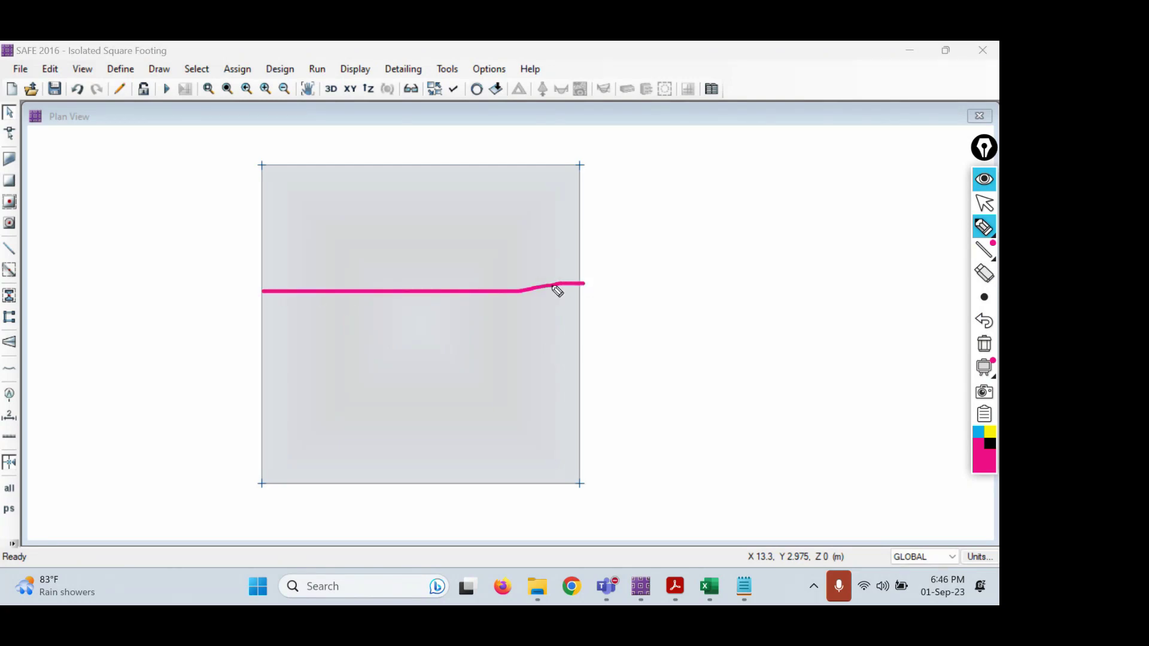
pyautogui.moveTo(403, 165); pyautogui.dragTo(402, 467)
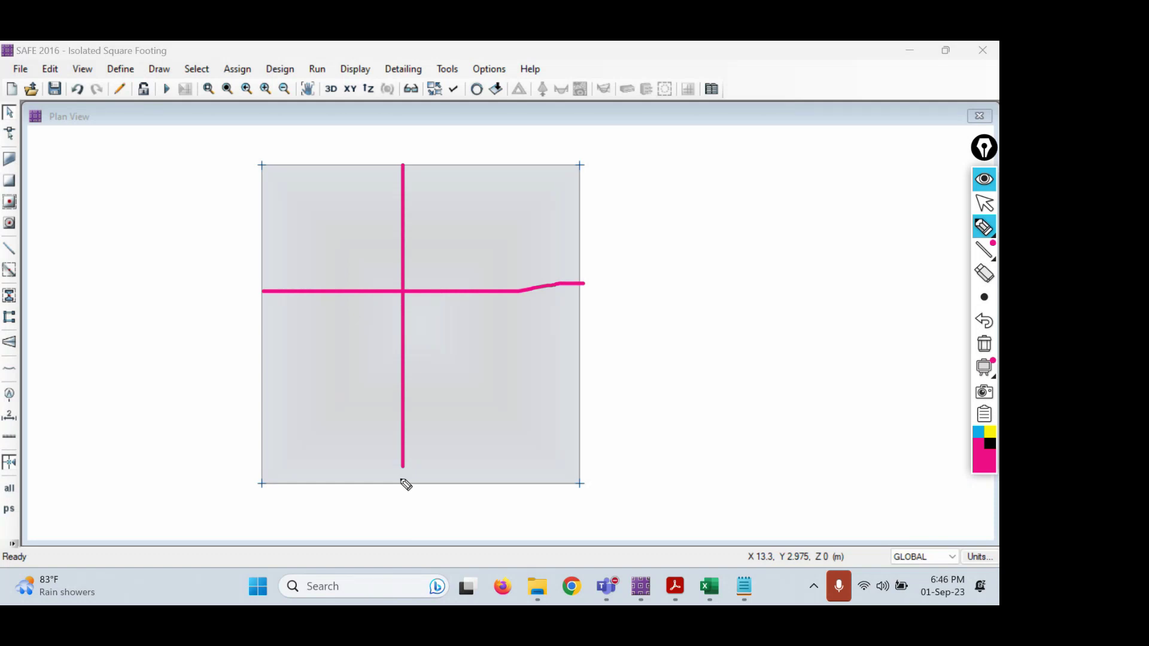
pyautogui.click(989, 342)
pyautogui.click(984, 203)
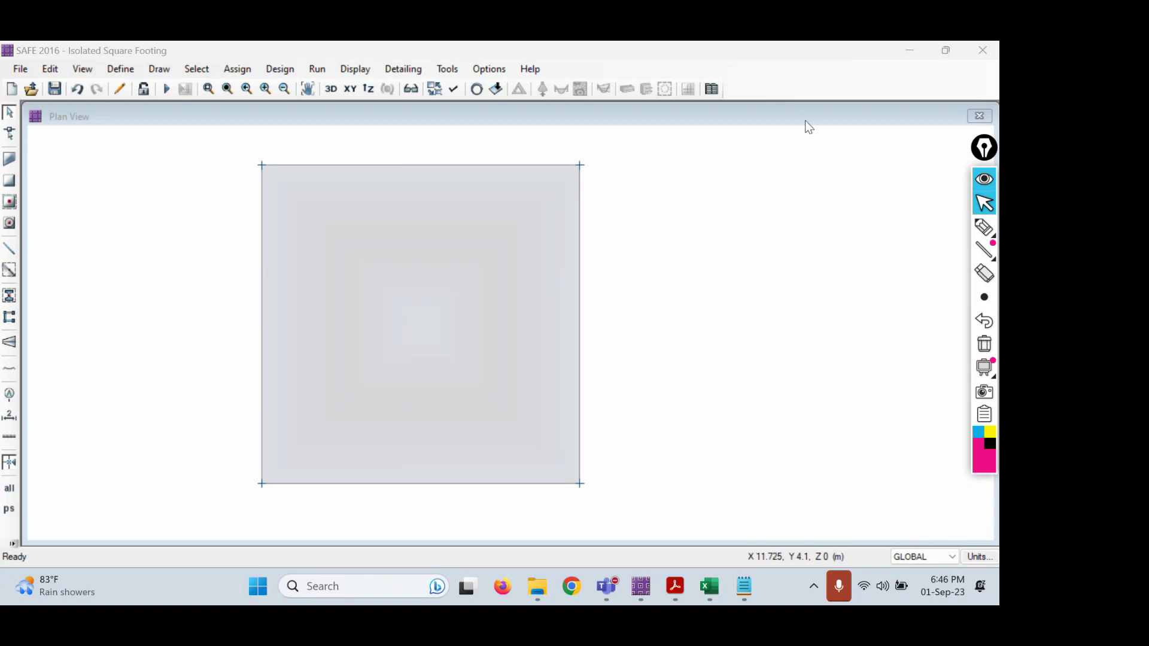
# - Sketch a magenta section of a column on a footing beside the plan and hatch the column zone within the footing
pyautogui.click(984, 227)
pyautogui.moveTo(713, 161); pyautogui.dragTo(713, 249)
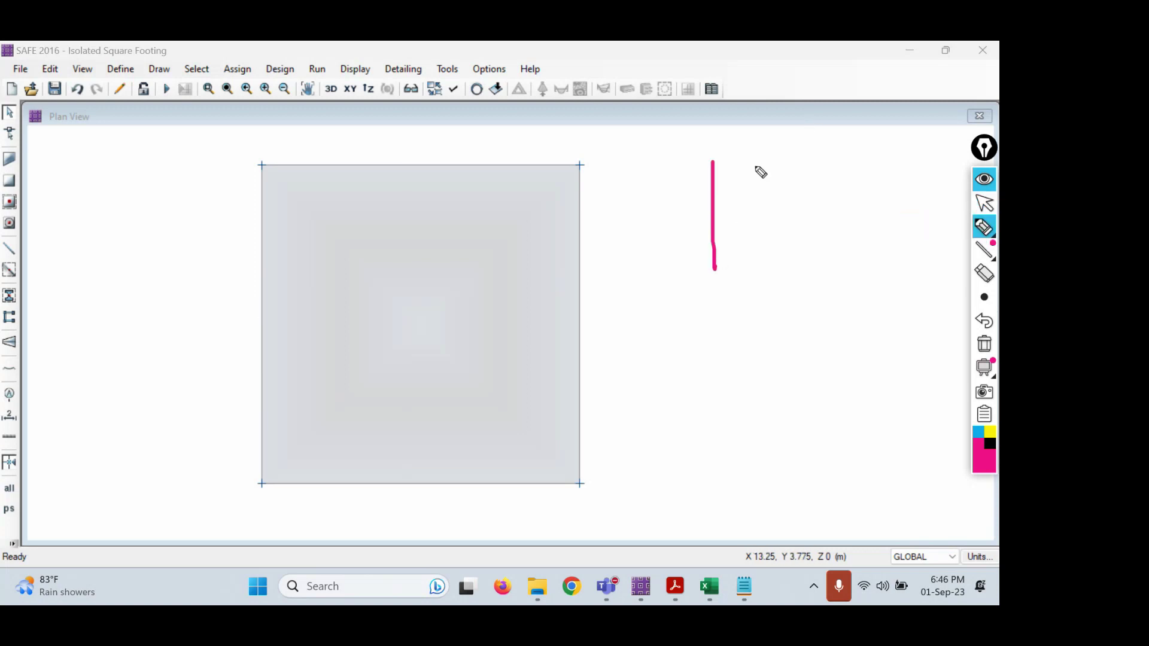
pyautogui.moveTo(754, 165)
pyautogui.mouseDown()
pyautogui.moveTo(770, 253)
pyautogui.moveTo(667, 273)
pyautogui.moveTo(626, 339)
pyautogui.moveTo(891, 256)
pyautogui.moveTo(758, 243)
pyautogui.moveTo(728, 322)
pyautogui.mouseUp()
pyautogui.moveTo(766, 250); pyautogui.dragTo(765, 329)
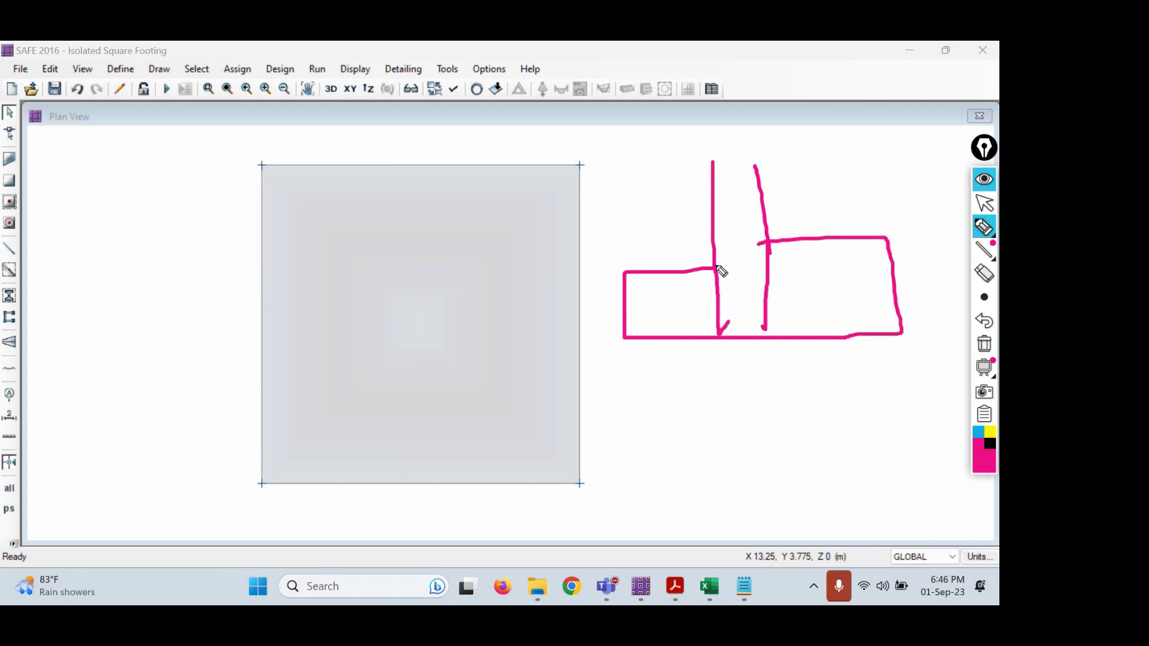
pyautogui.moveTo(714, 264)
pyautogui.mouseDown()
pyautogui.moveTo(768, 264)
pyautogui.moveTo(716, 291)
pyautogui.moveTo(725, 295)
pyautogui.mouseUp()
pyautogui.moveTo(757, 283); pyautogui.dragTo(741, 327)
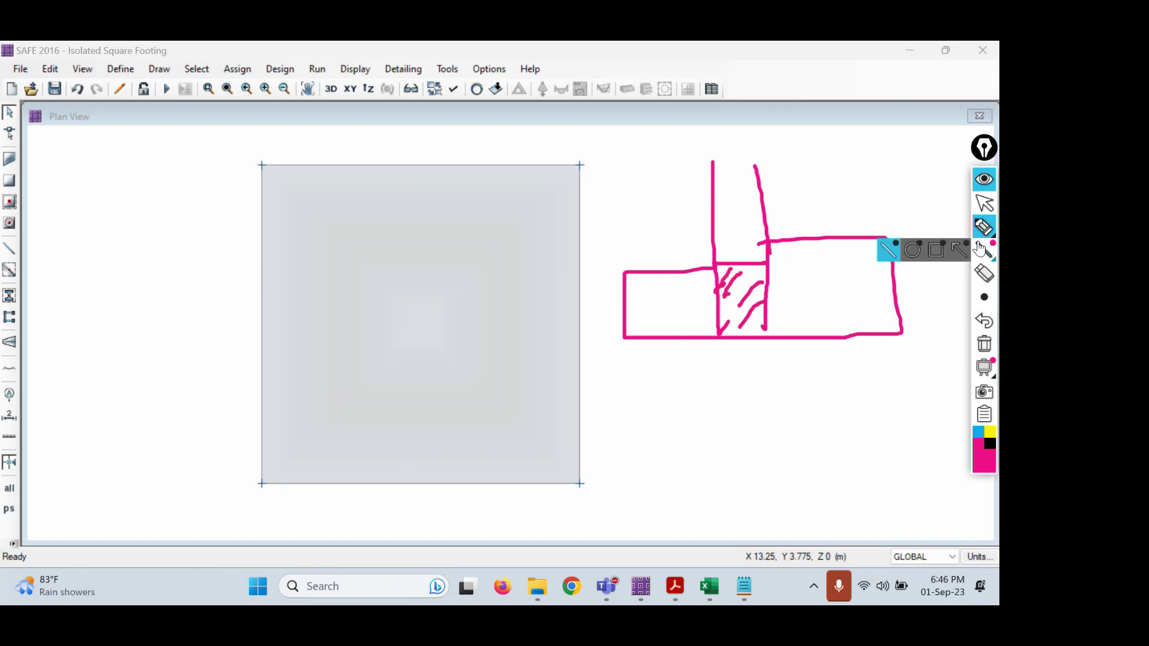
# - Hatch the footing portions on both sides of the column zone in black on the section sketch
pyautogui.click(990, 443)
pyautogui.moveTo(674, 274); pyautogui.dragTo(641, 317)
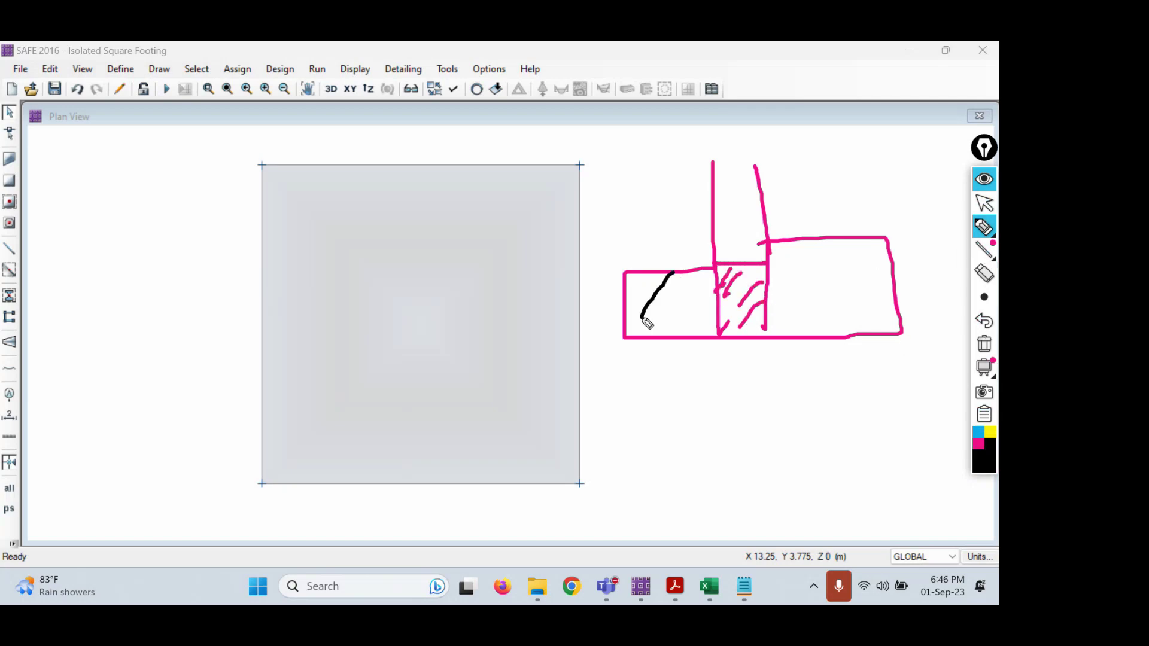
pyautogui.moveTo(685, 283); pyautogui.dragTo(662, 323)
pyautogui.moveTo(691, 301)
pyautogui.mouseDown()
pyautogui.moveTo(678, 329)
pyautogui.moveTo(688, 329)
pyautogui.mouseUp()
pyautogui.moveTo(795, 244)
pyautogui.mouseDown()
pyautogui.moveTo(779, 292)
pyautogui.moveTo(797, 296)
pyautogui.mouseUp()
pyautogui.moveTo(843, 254); pyautogui.dragTo(822, 314)
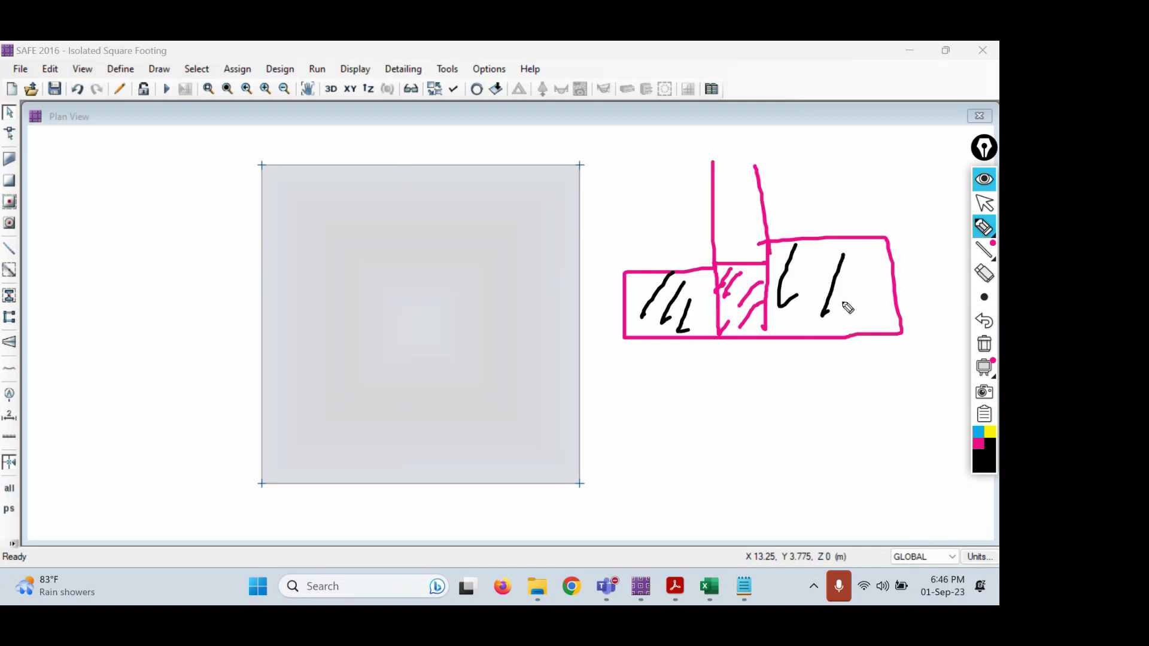
pyautogui.moveTo(891, 275); pyautogui.dragTo(867, 326)
pyautogui.moveTo(807, 244); pyautogui.dragTo(788, 299)
pyautogui.moveTo(867, 266); pyautogui.dragTo(857, 312)
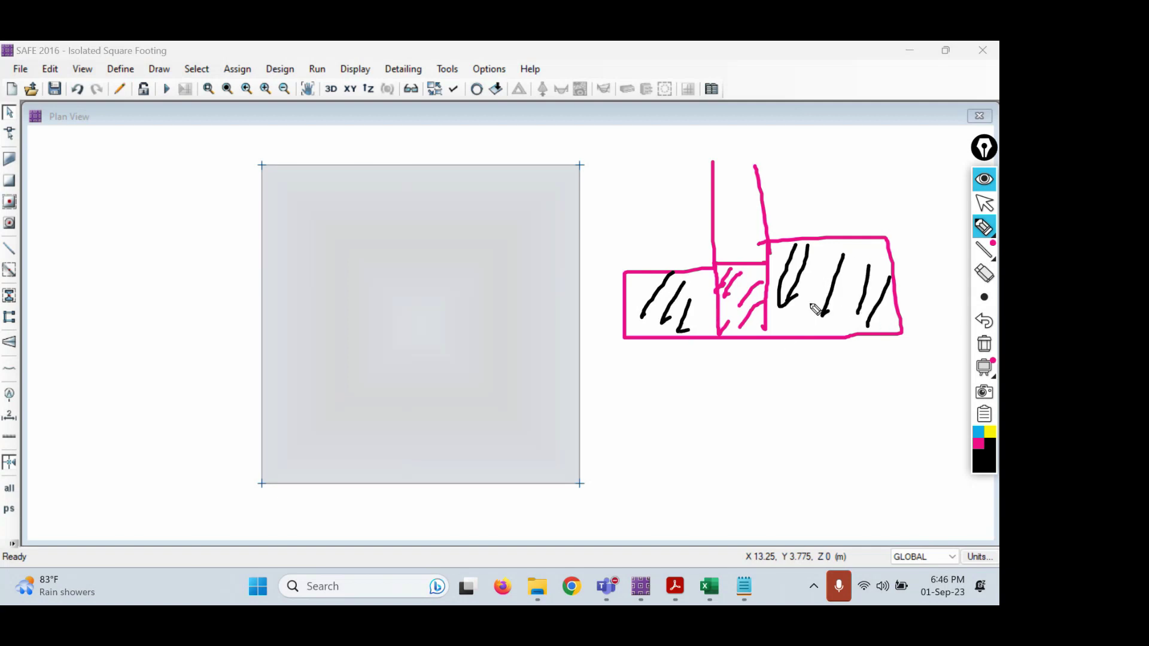
# - Circle the column zone and tick both outer footing portions in the section sketch, and clear all annotations
pyautogui.moveTo(766, 264)
pyautogui.mouseDown()
pyautogui.moveTo(743, 261)
pyautogui.moveTo(713, 297)
pyautogui.moveTo(739, 345)
pyautogui.moveTo(774, 314)
pyautogui.moveTo(748, 269)
pyautogui.mouseUp()
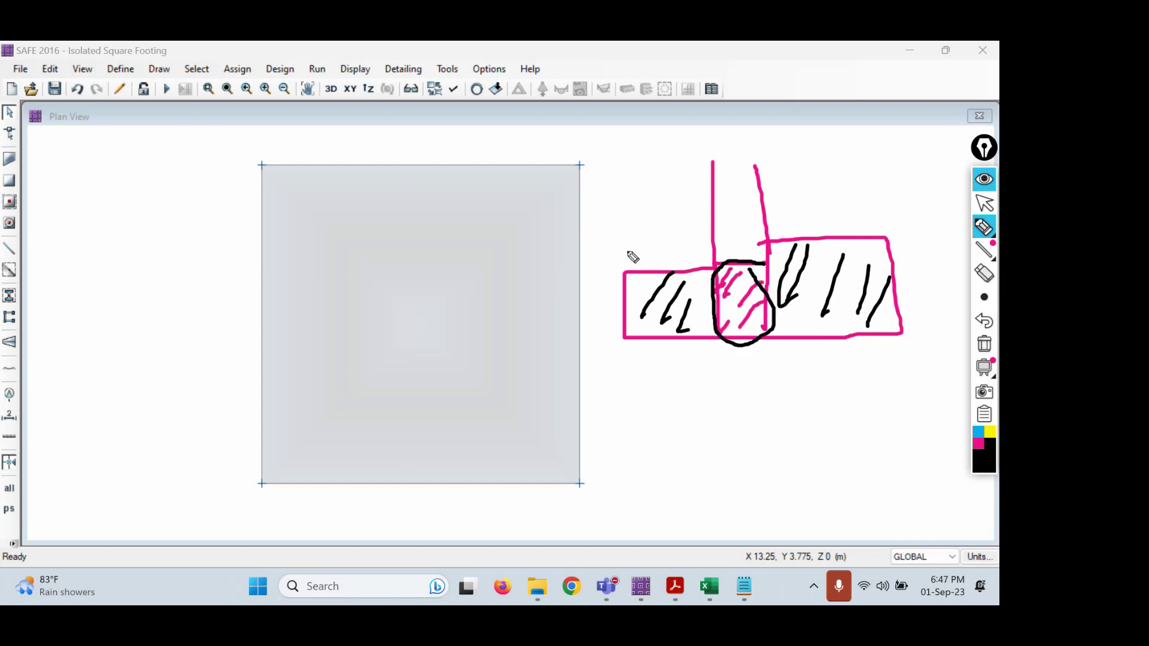
pyautogui.moveTo(630, 249)
pyautogui.mouseDown()
pyautogui.moveTo(638, 260)
pyautogui.moveTo(671, 219)
pyautogui.mouseUp()
pyautogui.moveTo(826, 212); pyautogui.dragTo(884, 179)
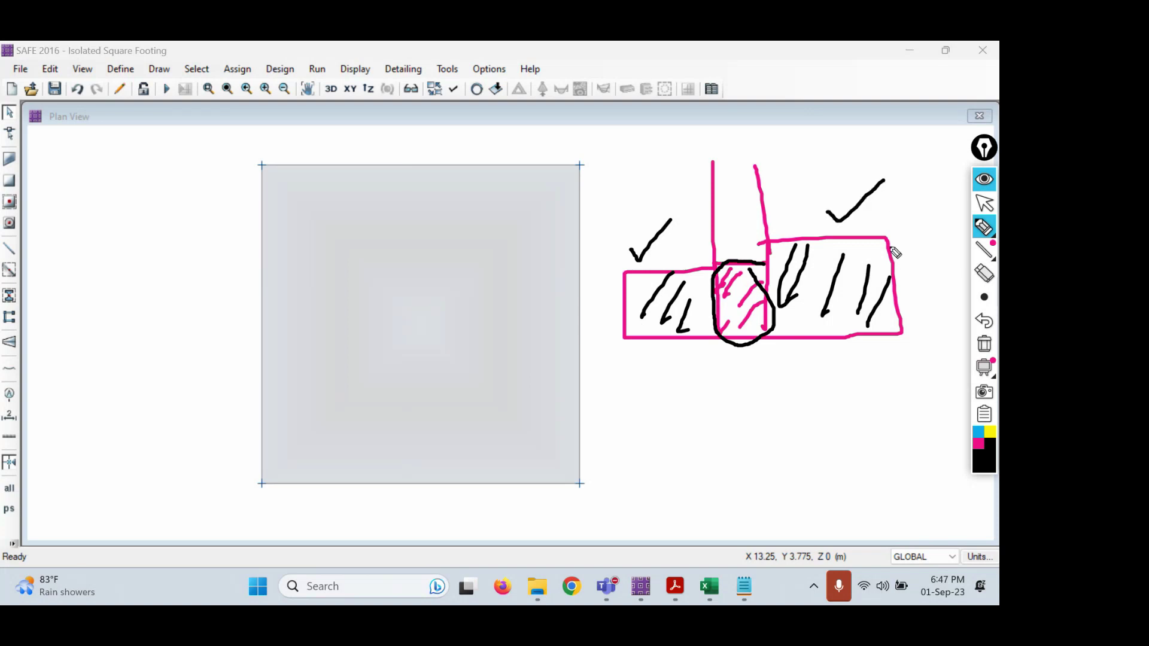
pyautogui.click(984, 204)
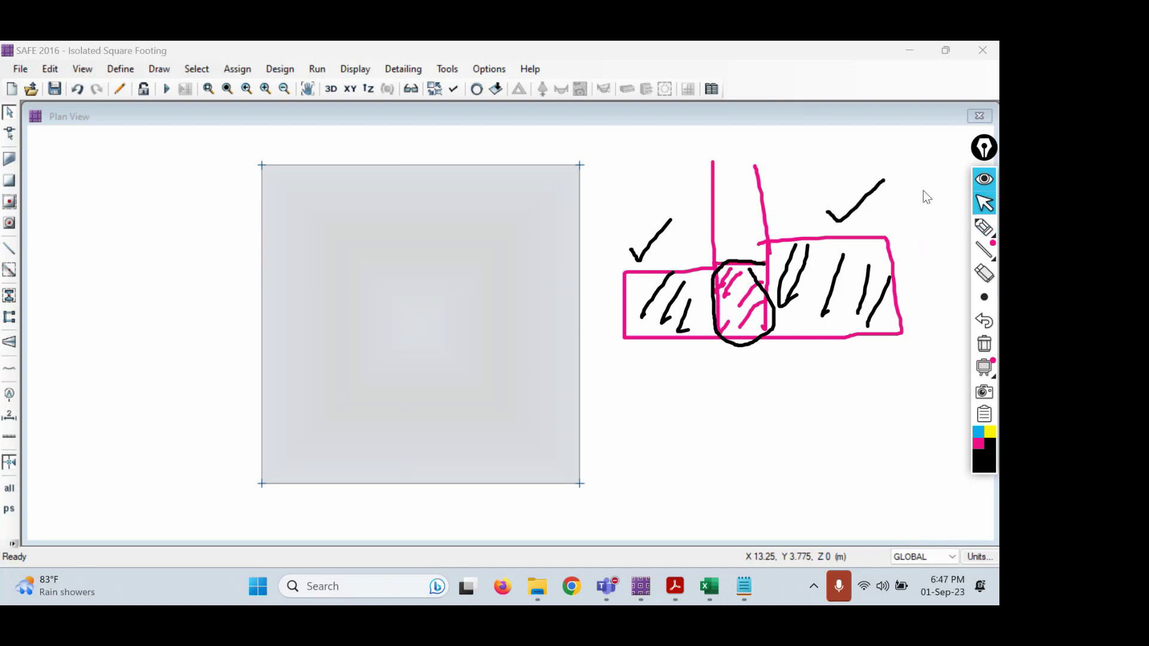
pyautogui.click(984, 343)
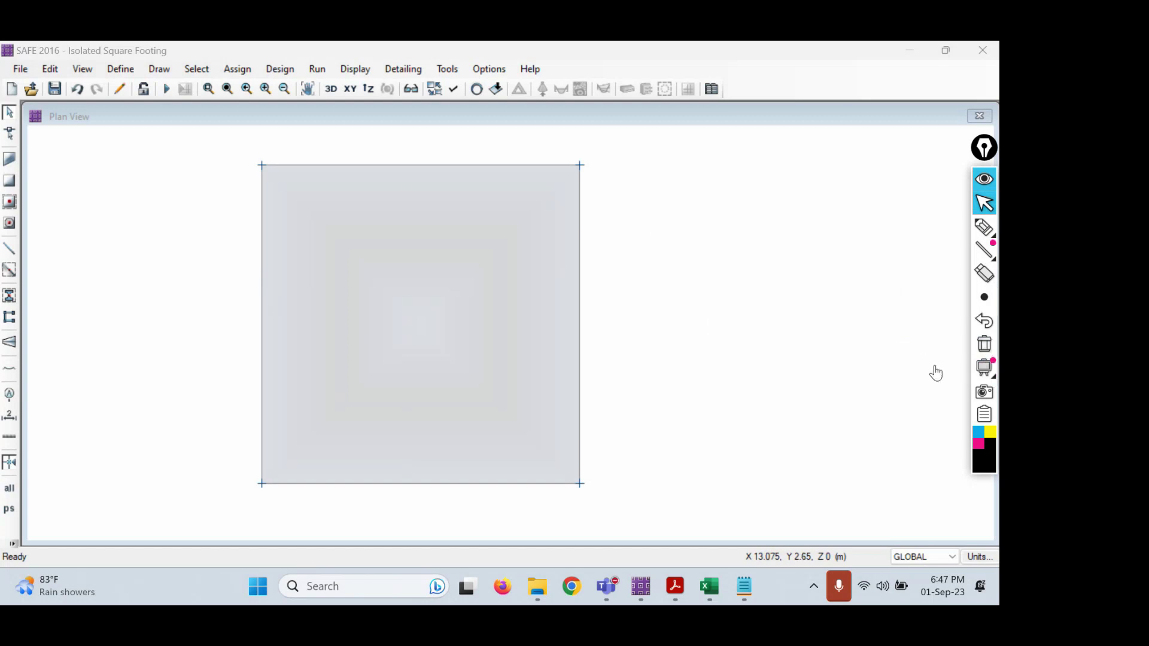
pyautogui.click(936, 367)
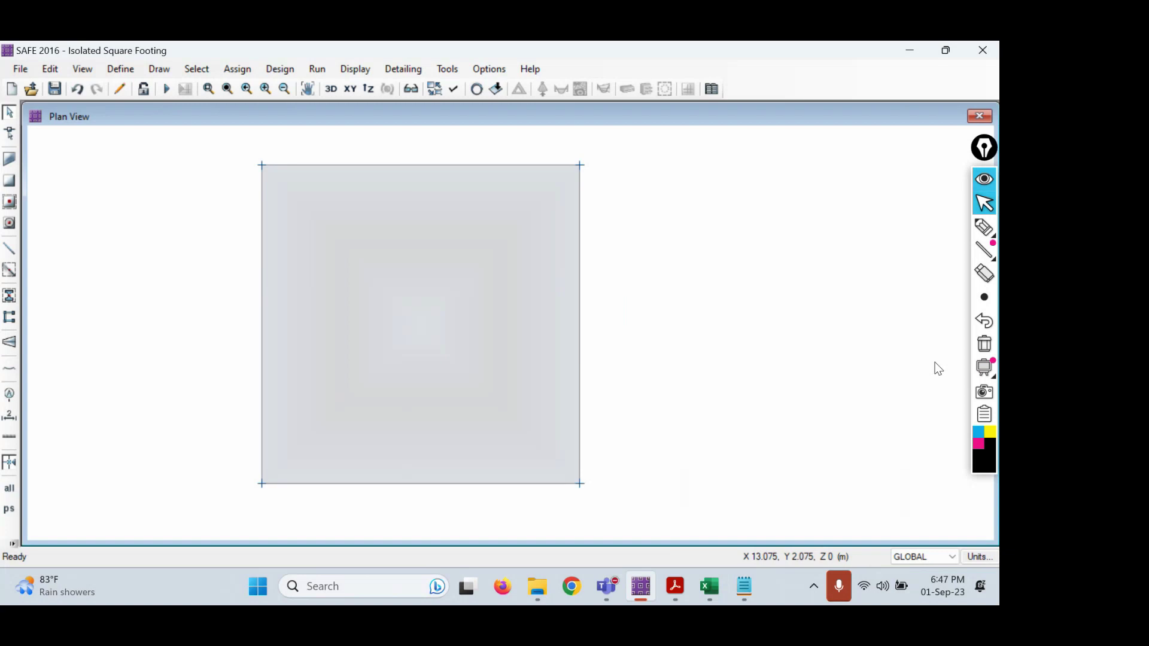
# - Sketch a black column and footing section beside the plan, and outline and hatch the zone beneath the column in magenta
pyautogui.click(984, 228)
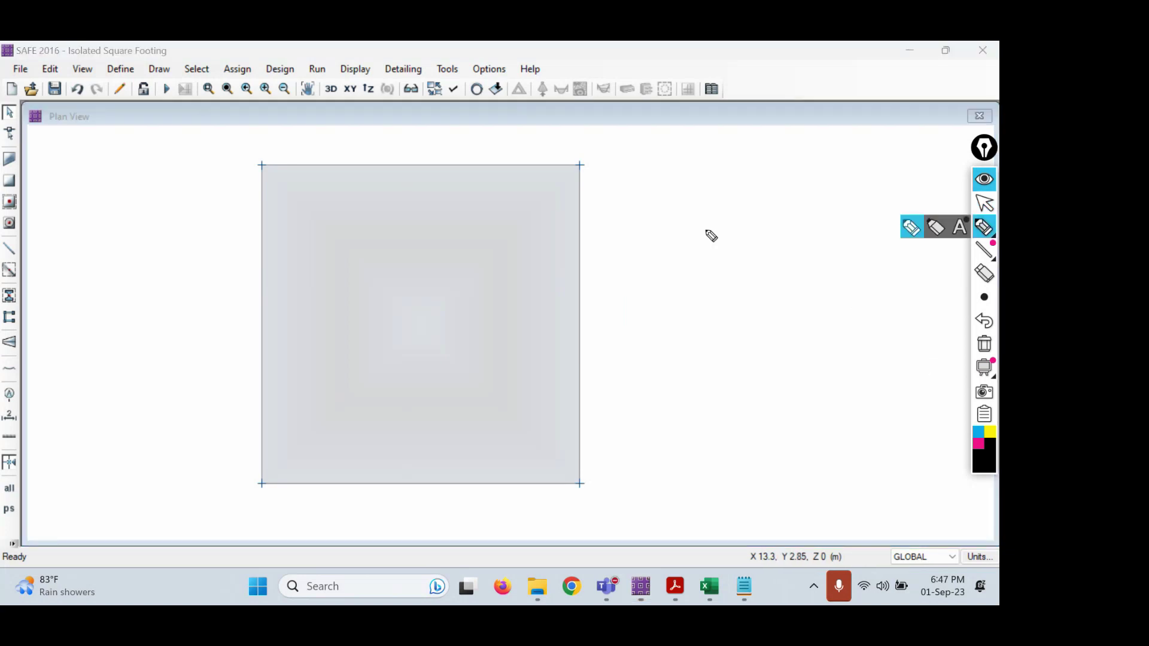
pyautogui.moveTo(740, 179); pyautogui.dragTo(761, 275)
pyautogui.moveTo(791, 189)
pyautogui.mouseDown()
pyautogui.moveTo(806, 304)
pyautogui.moveTo(640, 346)
pyautogui.moveTo(905, 334)
pyautogui.moveTo(772, 304)
pyautogui.moveTo(762, 382)
pyautogui.moveTo(802, 378)
pyautogui.moveTo(806, 312)
pyautogui.moveTo(751, 332)
pyautogui.moveTo(796, 316)
pyautogui.moveTo(768, 343)
pyautogui.moveTo(779, 364)
pyautogui.mouseUp()
pyautogui.moveTo(990, 374)
pyautogui.click(978, 443)
pyautogui.moveTo(744, 305); pyautogui.dragTo(818, 304)
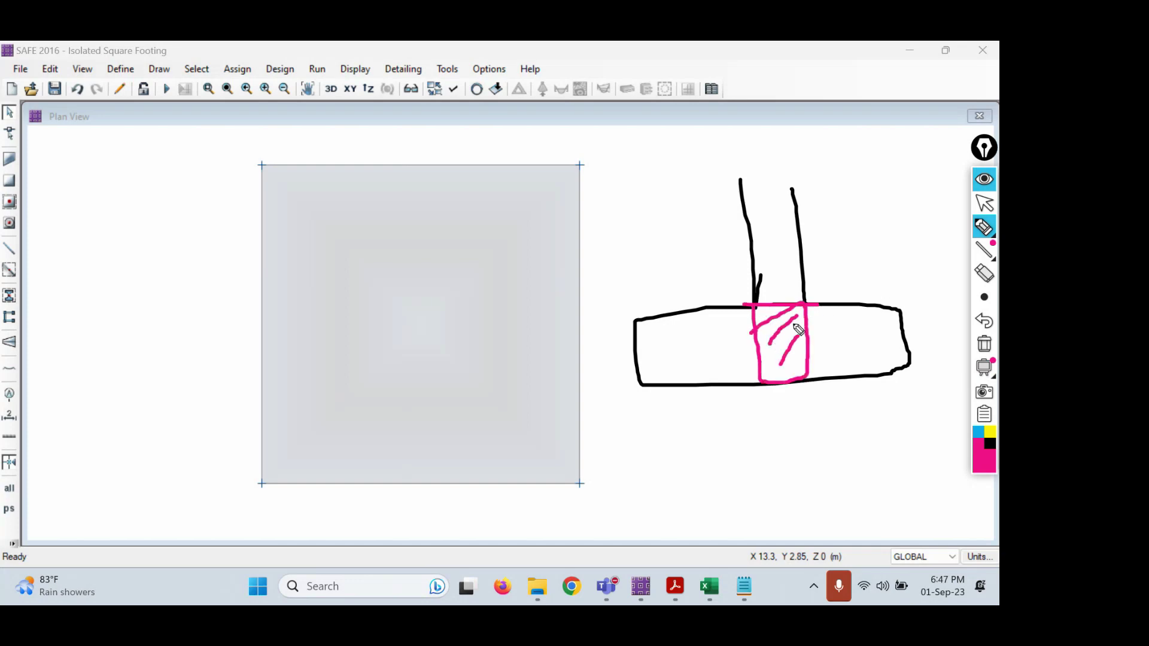
pyautogui.moveTo(801, 357); pyautogui.dragTo(790, 371)
pyautogui.moveTo(804, 304)
pyautogui.mouseDown()
pyautogui.moveTo(758, 312)
pyautogui.moveTo(809, 326)
pyautogui.moveTo(796, 313)
pyautogui.mouseUp()
pyautogui.click(984, 204)
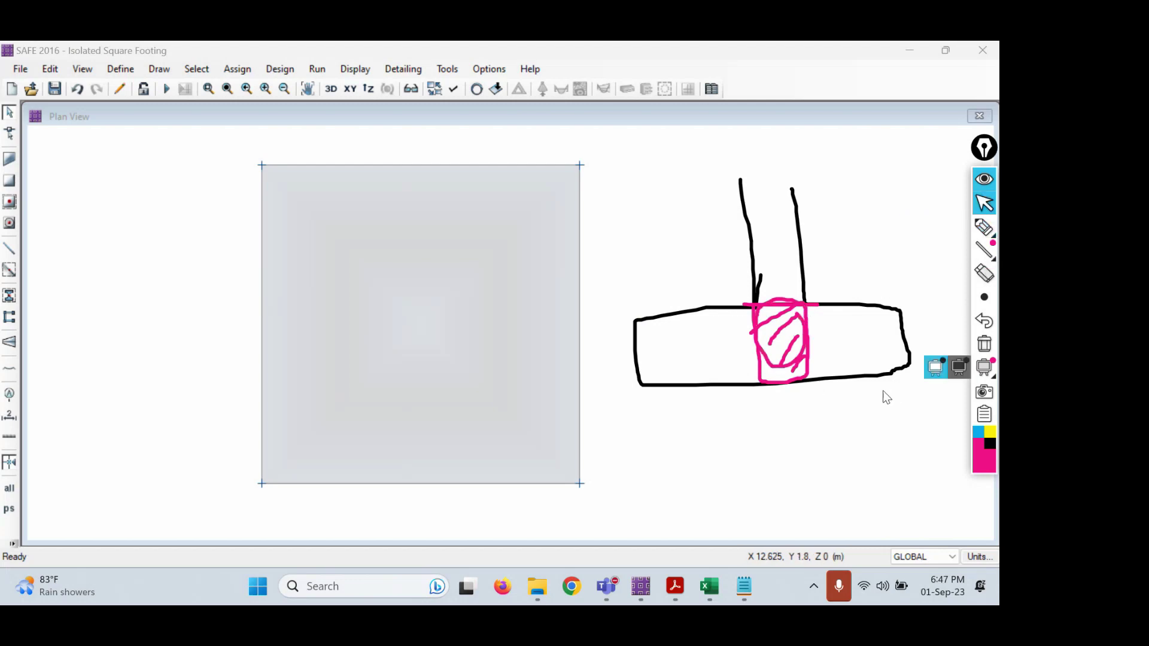
# - Add a new slab property named STIFF with M20 as its slab material
pyautogui.click(118, 69)
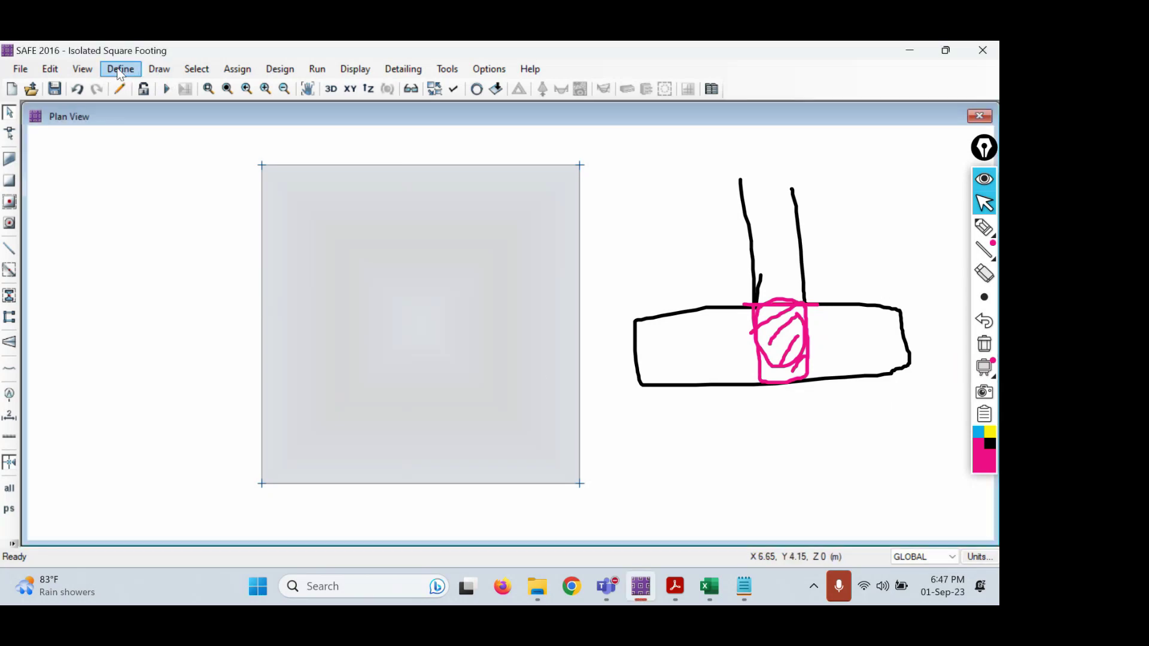
pyautogui.click(119, 69)
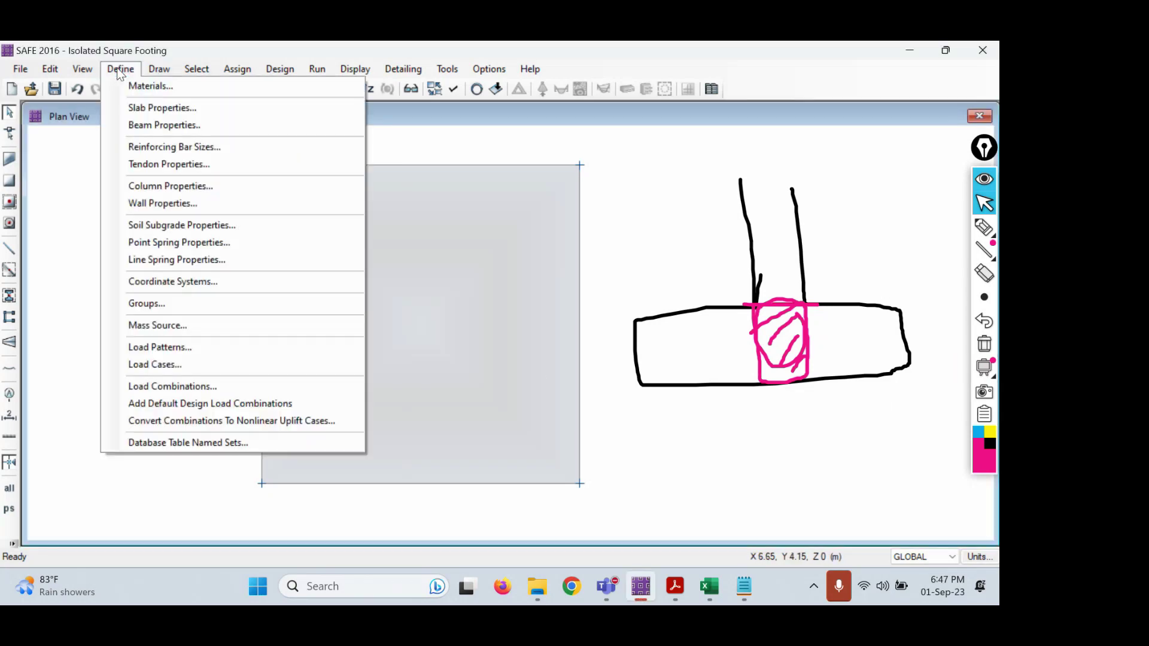
pyautogui.click(164, 110)
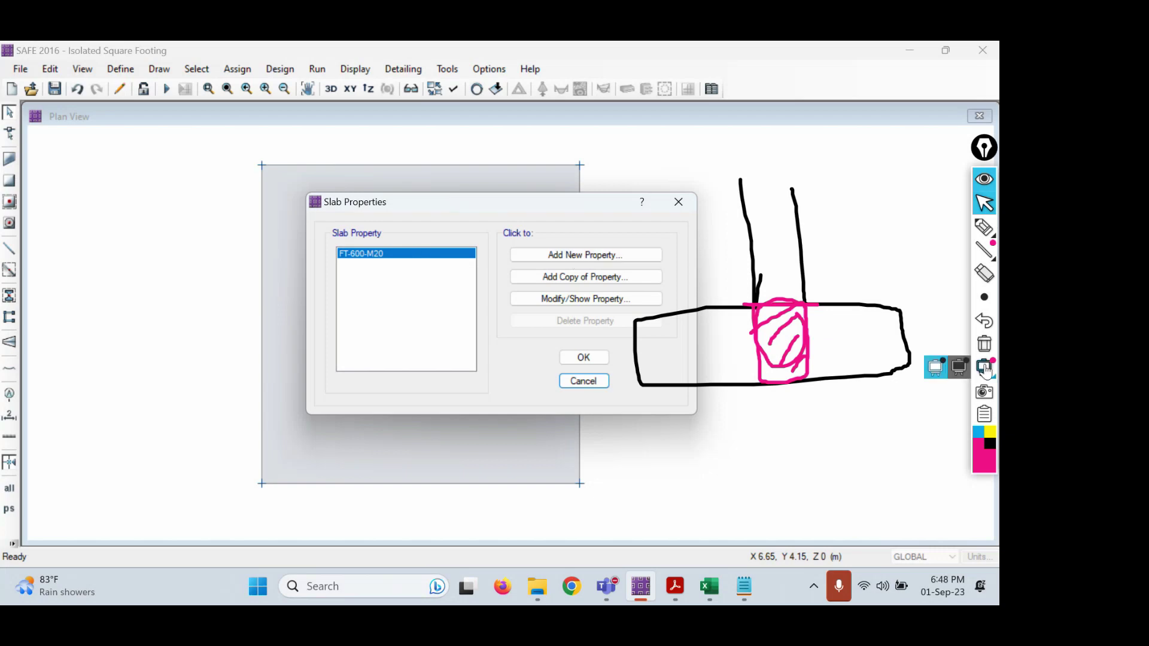
pyautogui.click(603, 255)
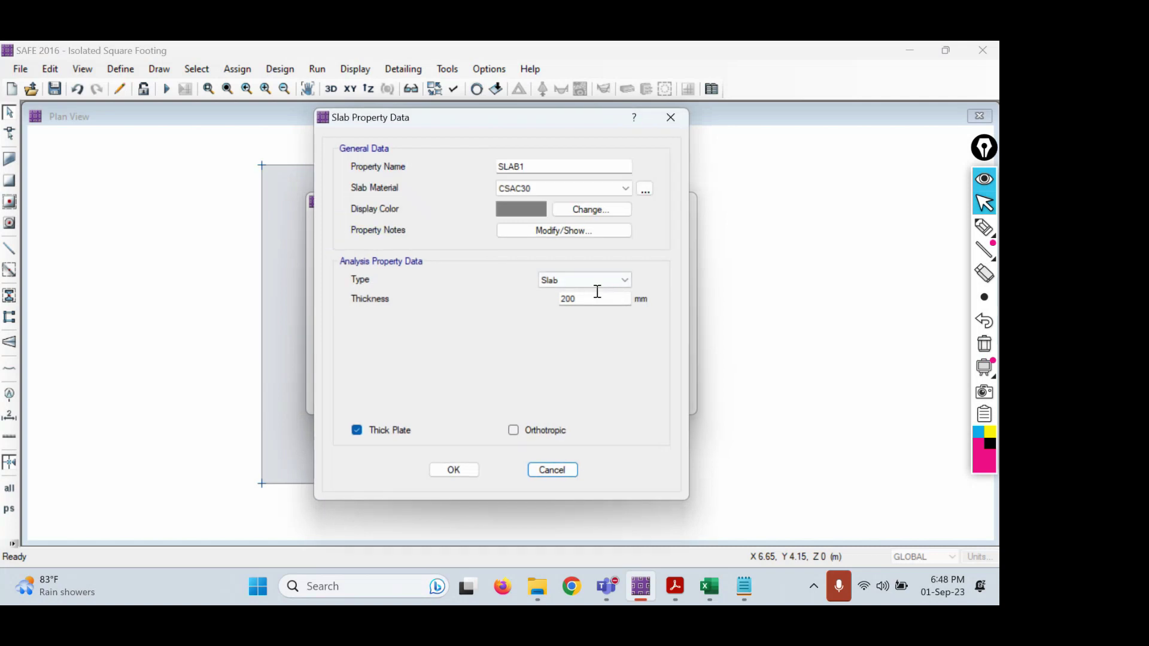
pyautogui.moveTo(539, 163); pyautogui.dragTo(464, 167)
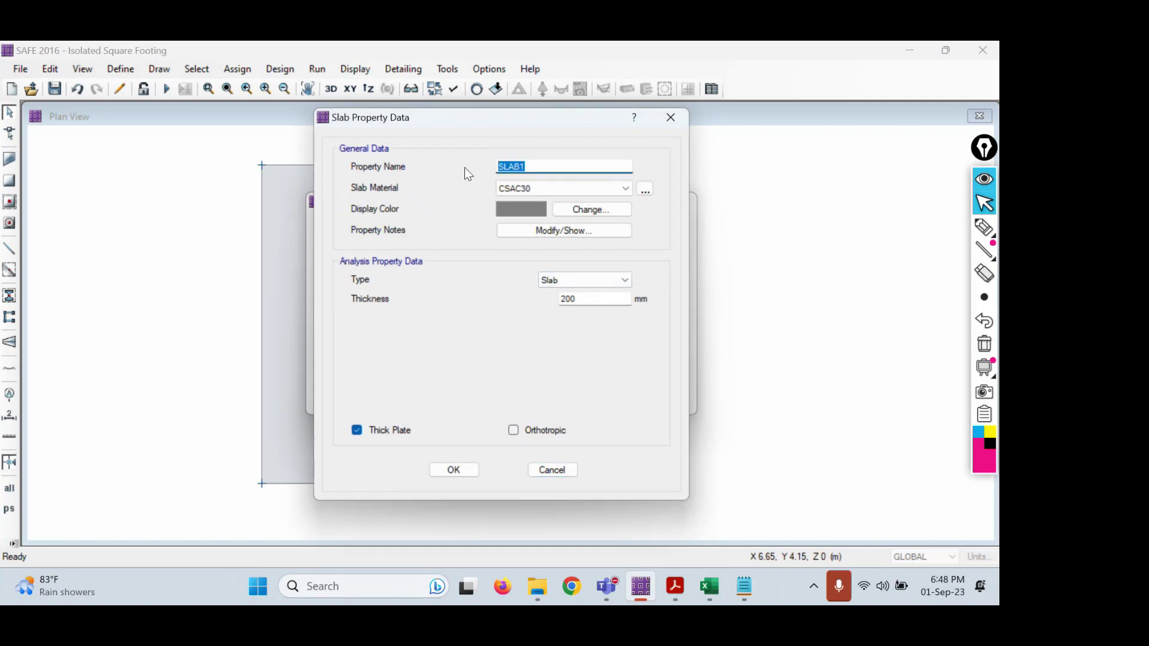
pyautogui.press('capslock')
pyautogui.write('STIFF')
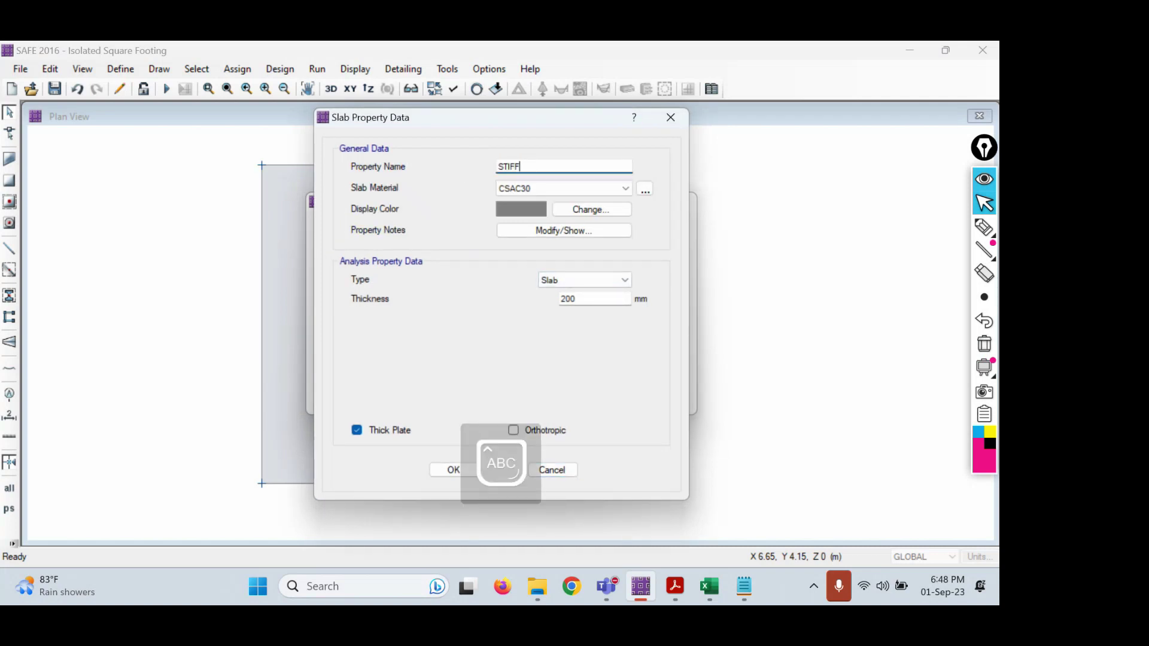
pyautogui.click(521, 187)
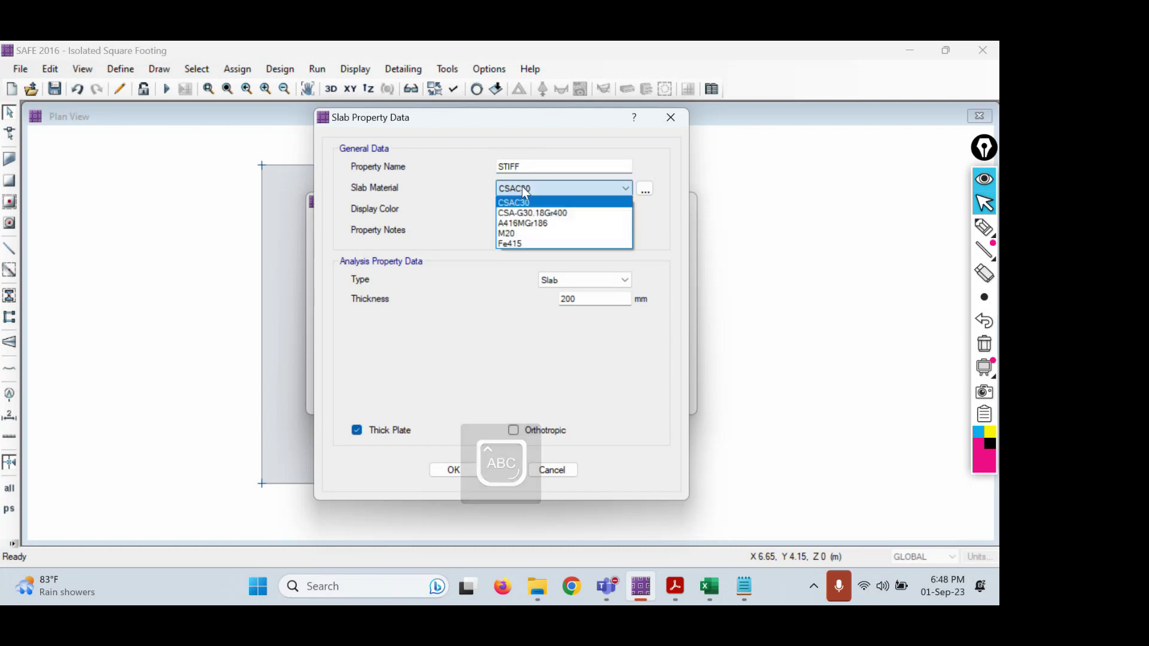
pyautogui.click(518, 233)
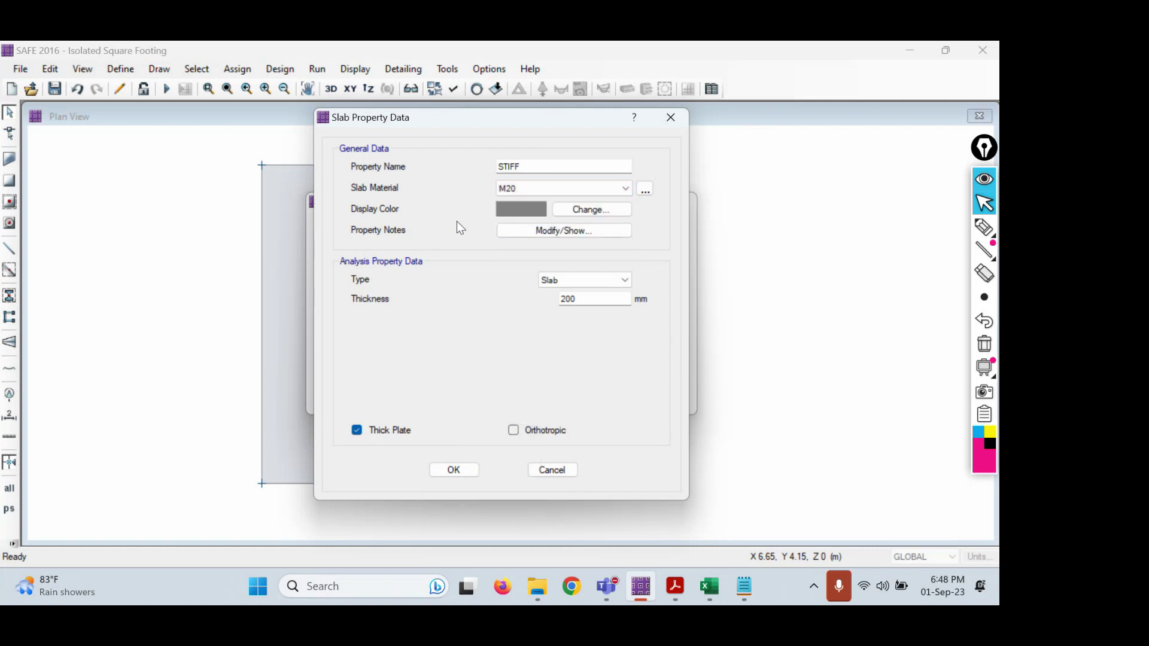
# - Set the STIFF property's type to Stiff and save the slab property definitions
pyautogui.click(556, 278)
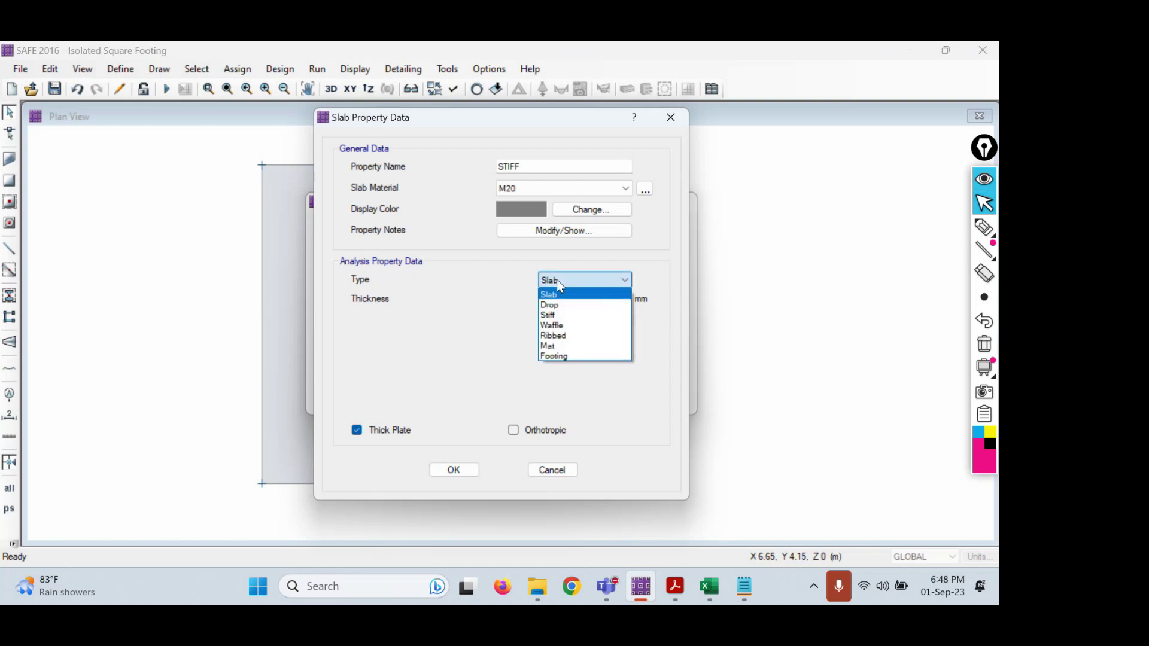
pyautogui.click(551, 315)
pyautogui.moveTo(591, 297); pyautogui.dragTo(538, 302)
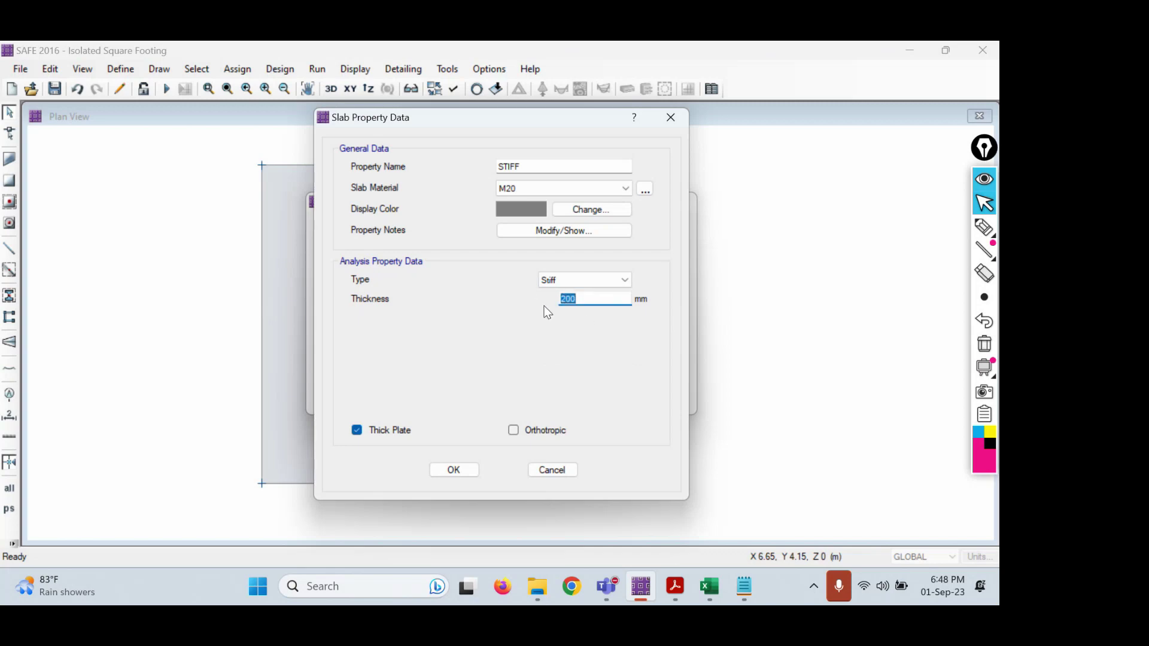
pyautogui.click(575, 298)
pyautogui.moveTo(584, 297); pyautogui.dragTo(558, 305)
pyautogui.click(564, 299)
pyautogui.moveTo(593, 298); pyautogui.dragTo(542, 298)
pyautogui.click(584, 297)
pyautogui.click(455, 470)
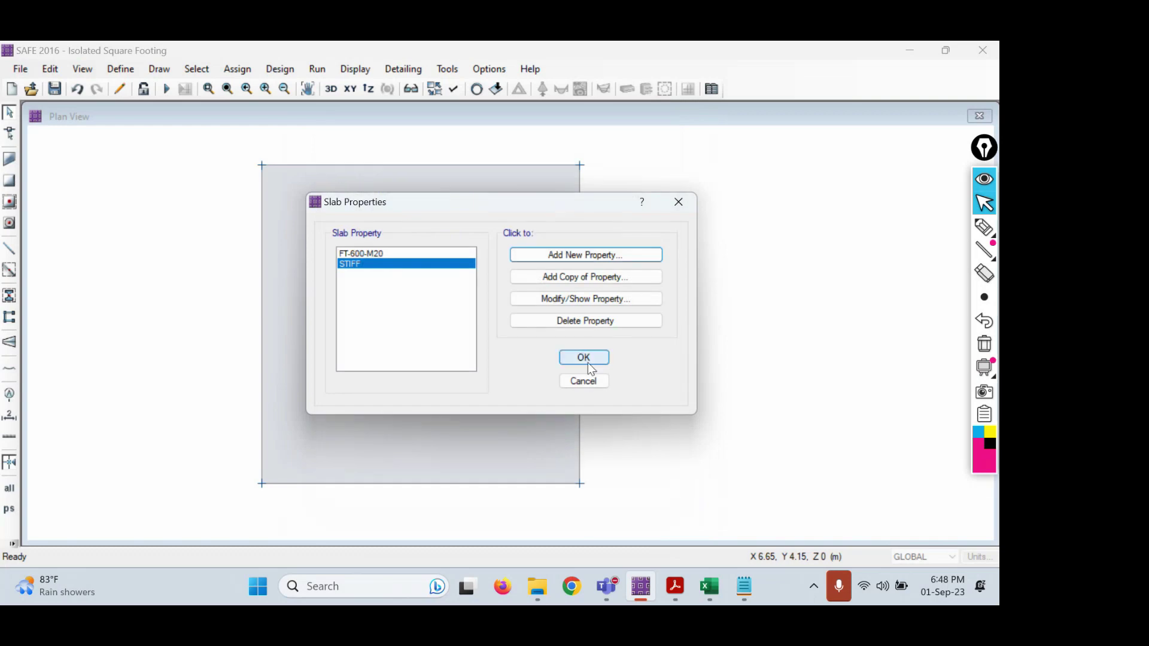
pyautogui.click(588, 362)
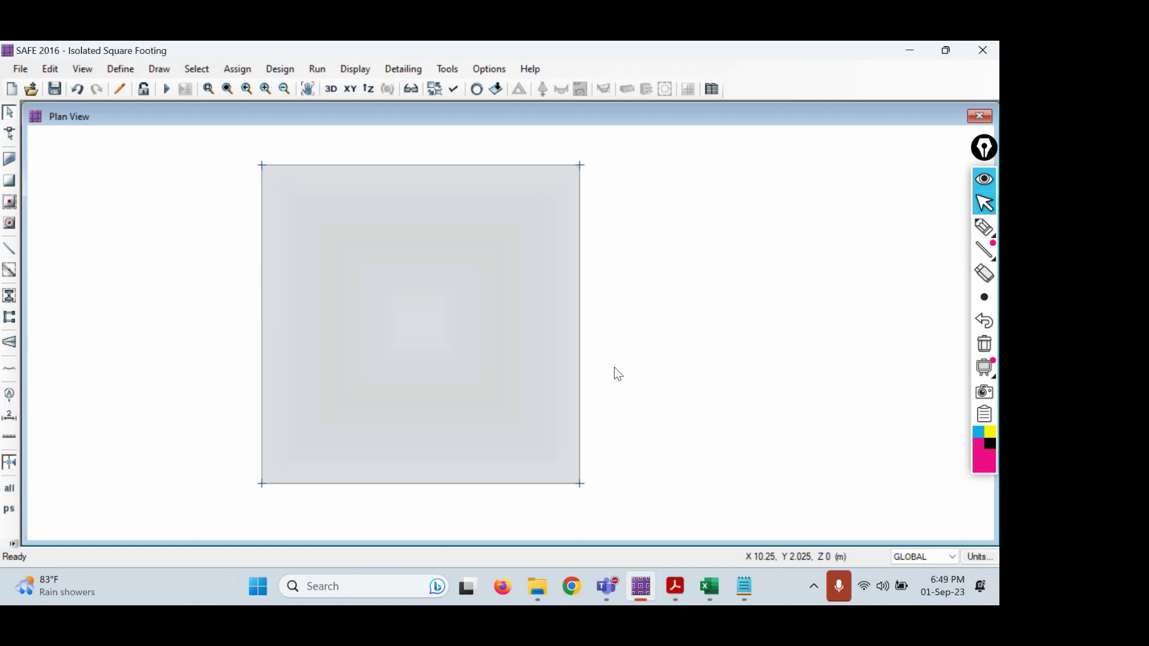
# - Start quick-drawing areas around points as a rectangular slab and assign it the STIFF property
pyautogui.click(9, 225)
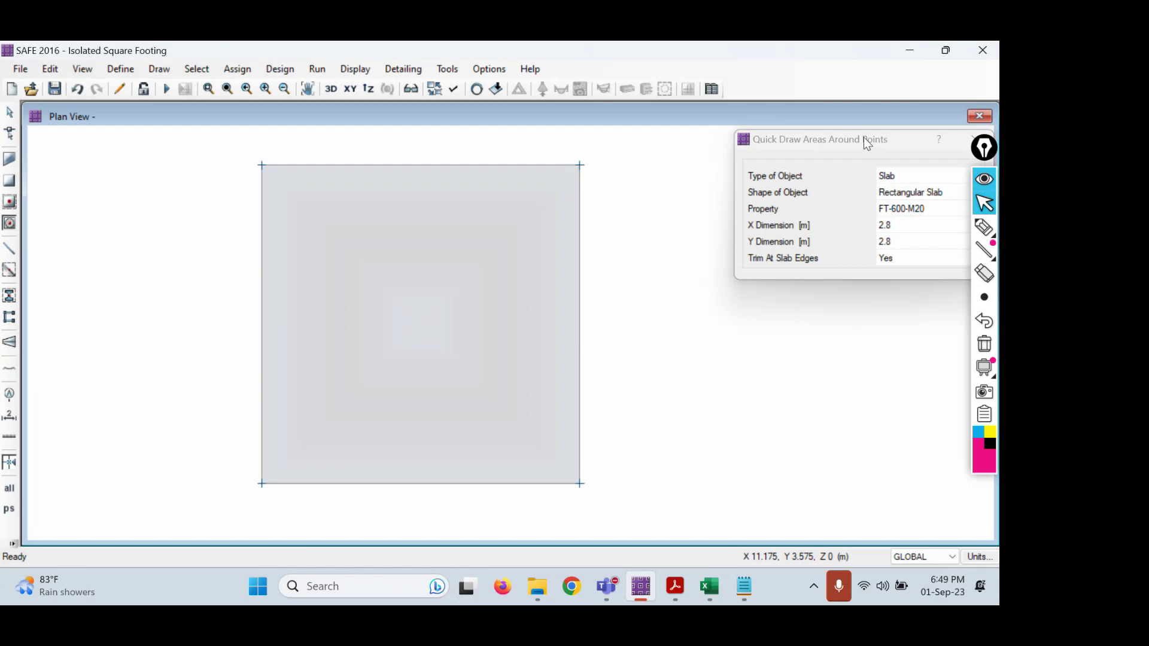
pyautogui.moveTo(863, 138)
pyautogui.mouseDown()
pyautogui.moveTo(402, 157)
pyautogui.moveTo(203, 183)
pyautogui.mouseUp()
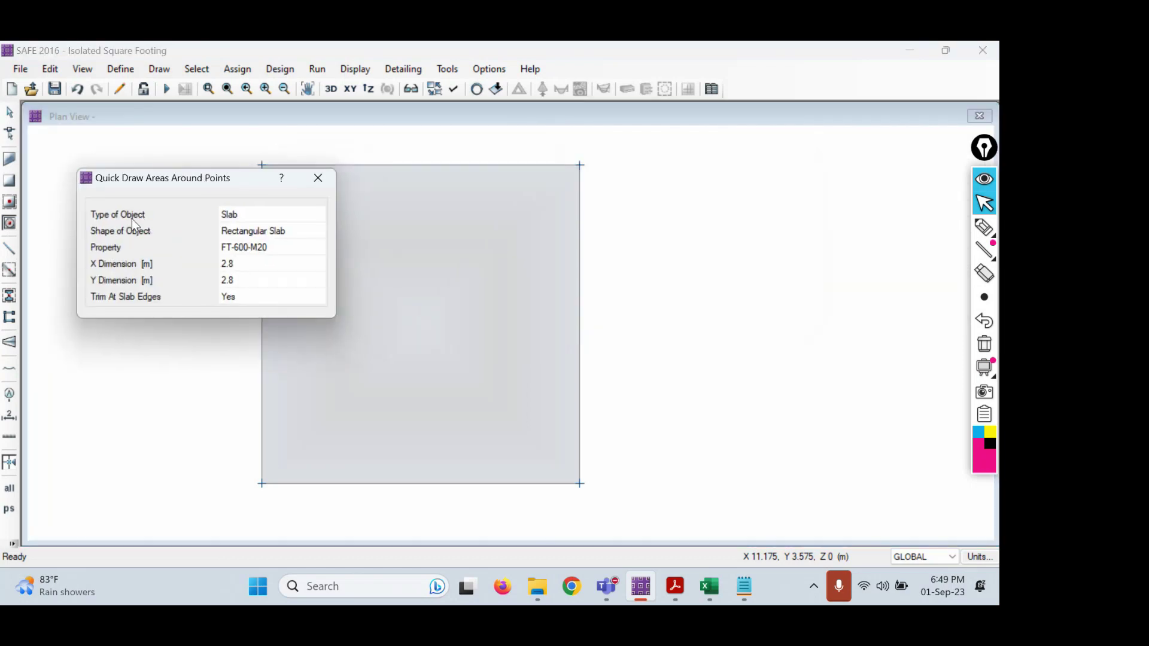
pyautogui.click(256, 214)
pyautogui.click(256, 214)
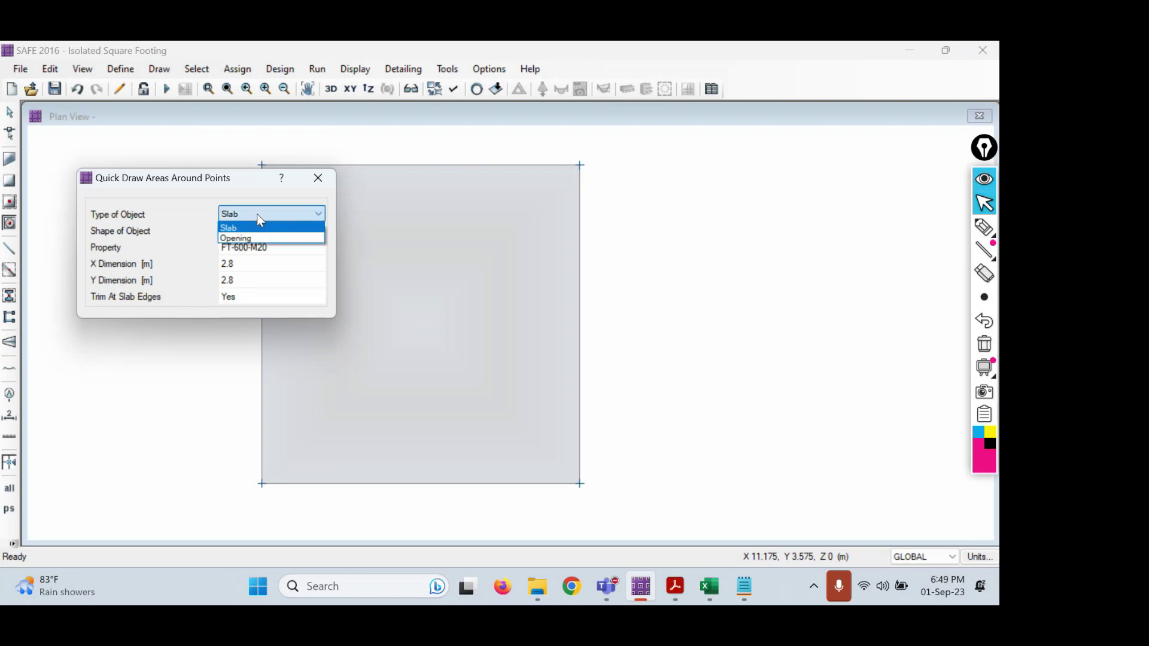
pyautogui.click(257, 214)
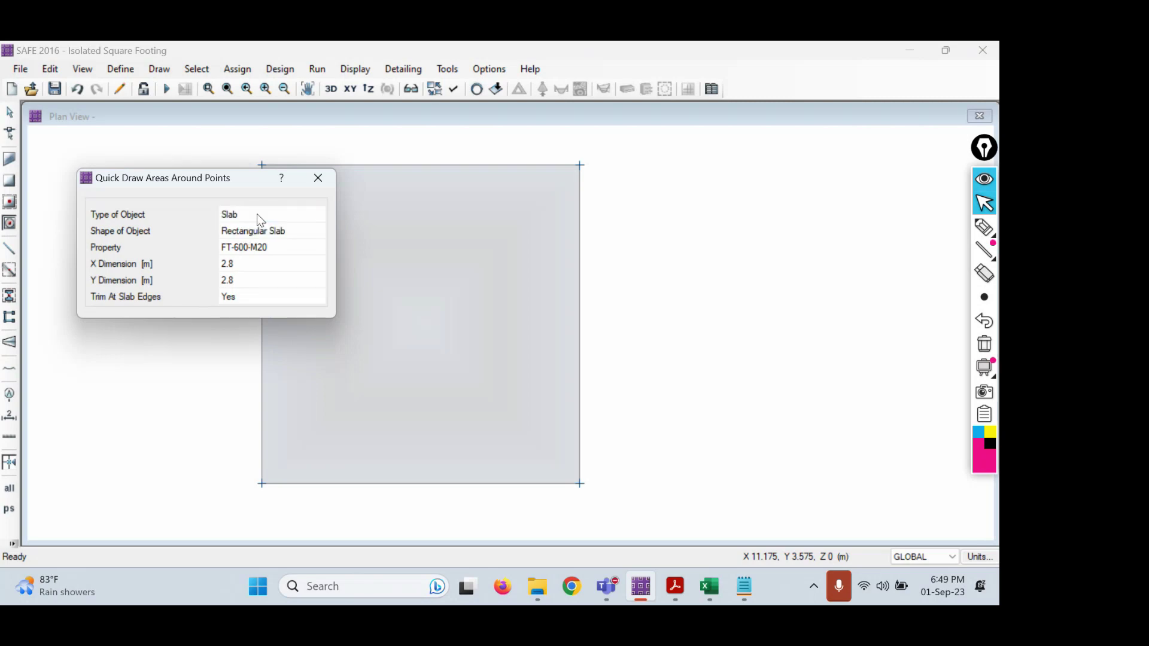
pyautogui.click(258, 250)
pyautogui.click(253, 253)
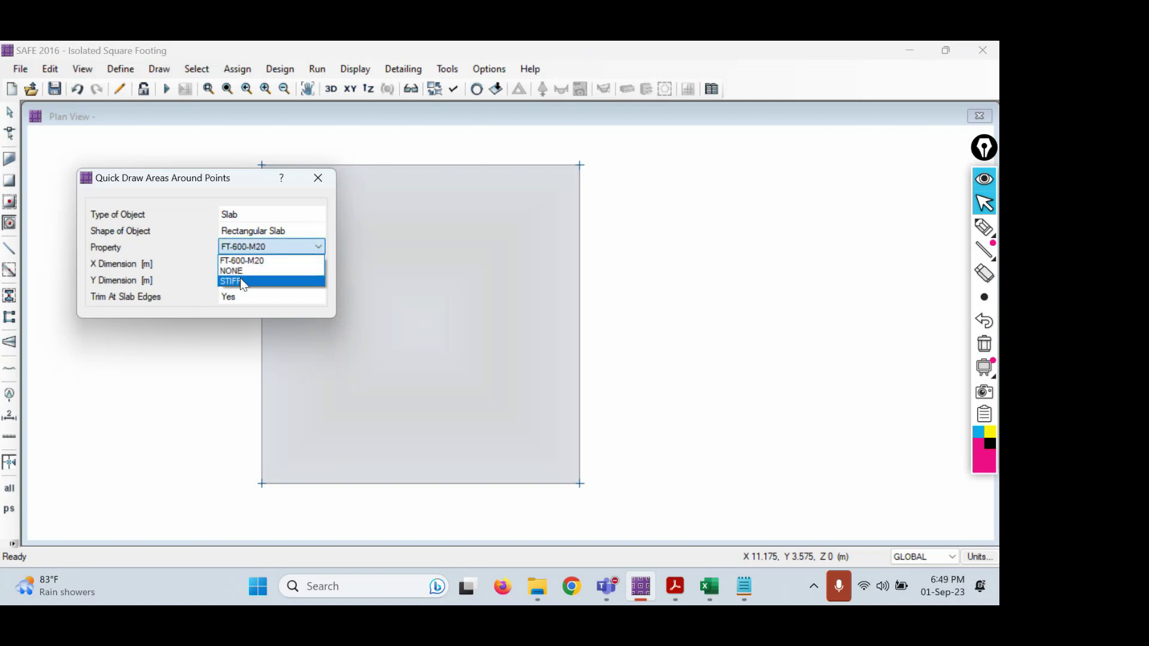
pyautogui.click(240, 278)
pyautogui.click(239, 267)
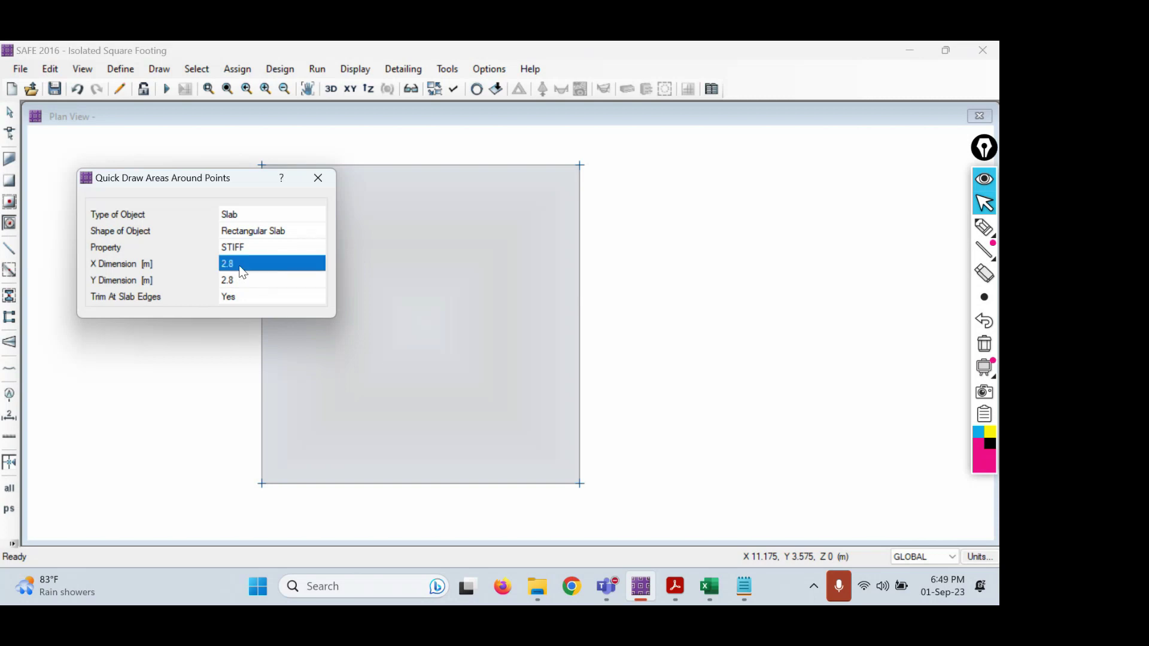
# - Sketch a magenta column and footing section beside the plan, and outline the zone beneath the column in black
pyautogui.click(984, 227)
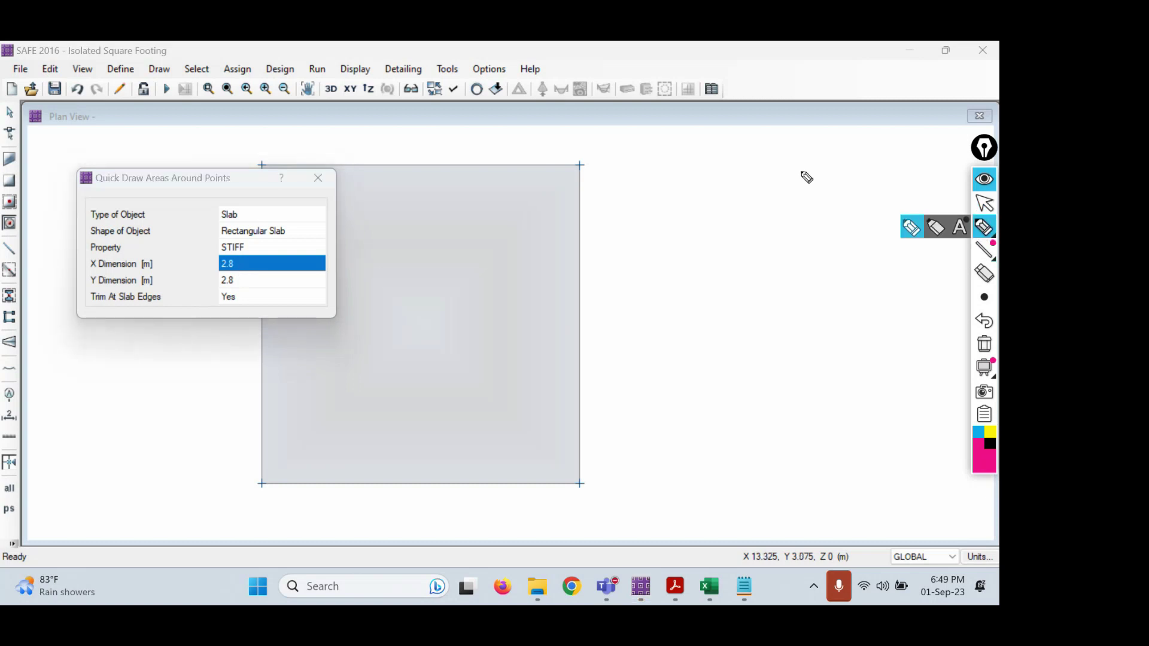
pyautogui.moveTo(725, 165)
pyautogui.mouseDown()
pyautogui.moveTo(616, 271)
pyautogui.moveTo(596, 271)
pyautogui.mouseUp()
pyautogui.moveTo(772, 163)
pyautogui.mouseDown()
pyautogui.moveTo(779, 263)
pyautogui.moveTo(931, 254)
pyautogui.mouseUp()
pyautogui.moveTo(596, 272)
pyautogui.mouseDown()
pyautogui.moveTo(972, 328)
pyautogui.moveTo(962, 246)
pyautogui.moveTo(914, 256)
pyautogui.mouseUp()
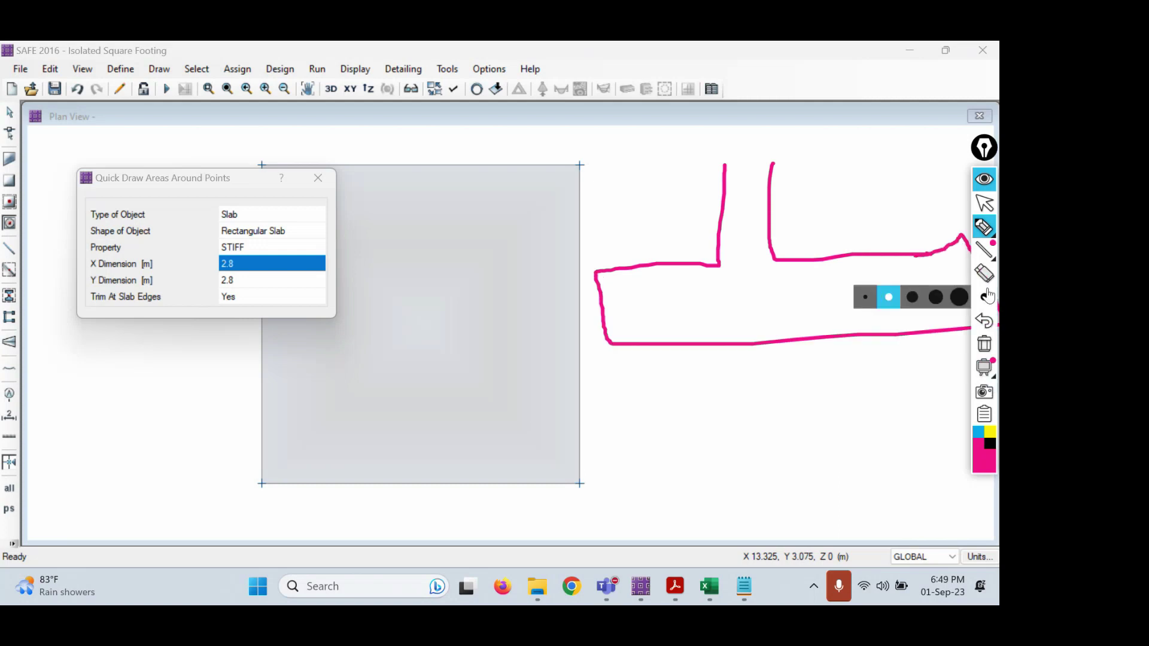
pyautogui.moveTo(982, 230)
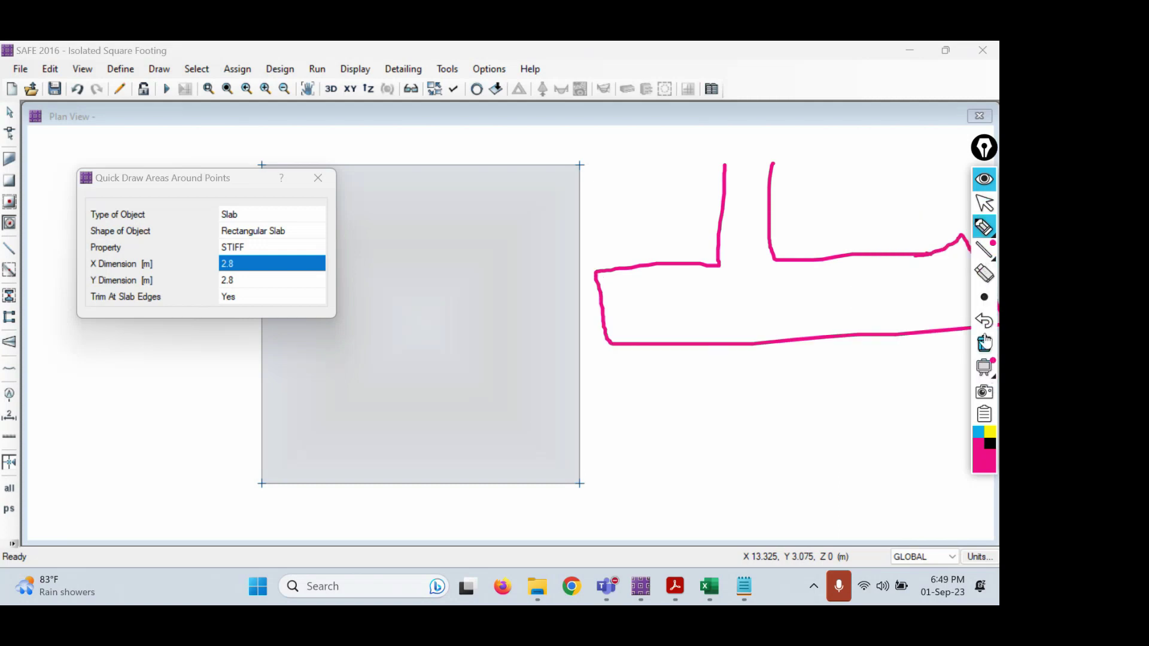
pyautogui.click(990, 432)
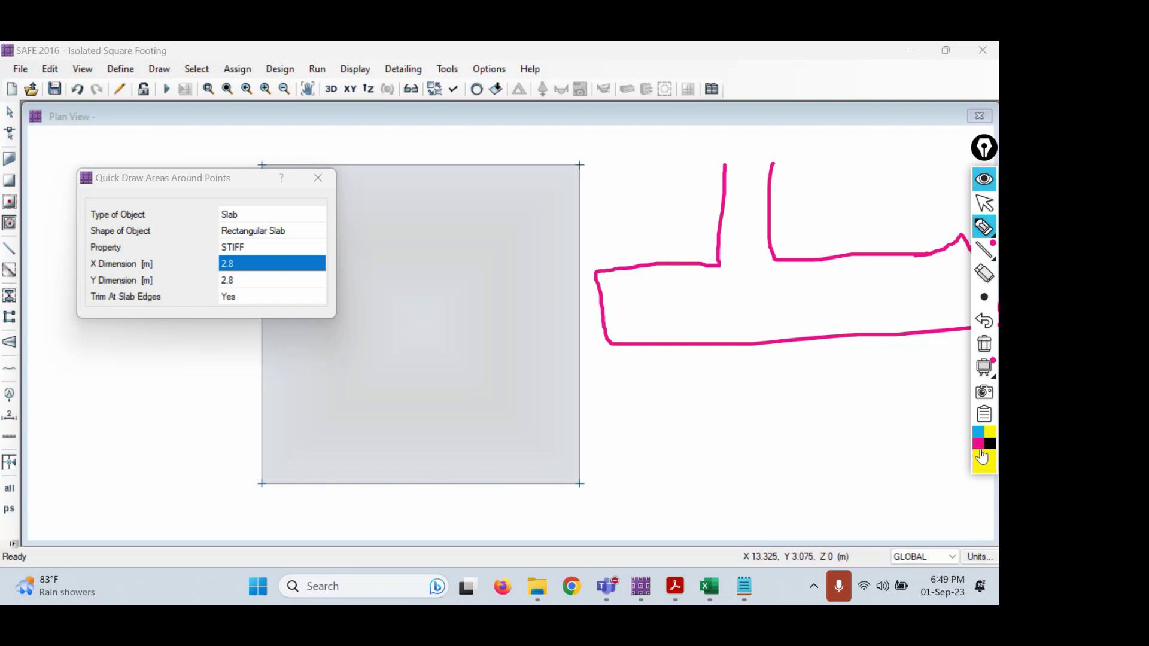
pyautogui.click(991, 444)
pyautogui.moveTo(719, 265)
pyautogui.mouseDown()
pyautogui.moveTo(738, 343)
pyautogui.moveTo(787, 293)
pyautogui.moveTo(781, 257)
pyautogui.moveTo(712, 265)
pyautogui.mouseUp()
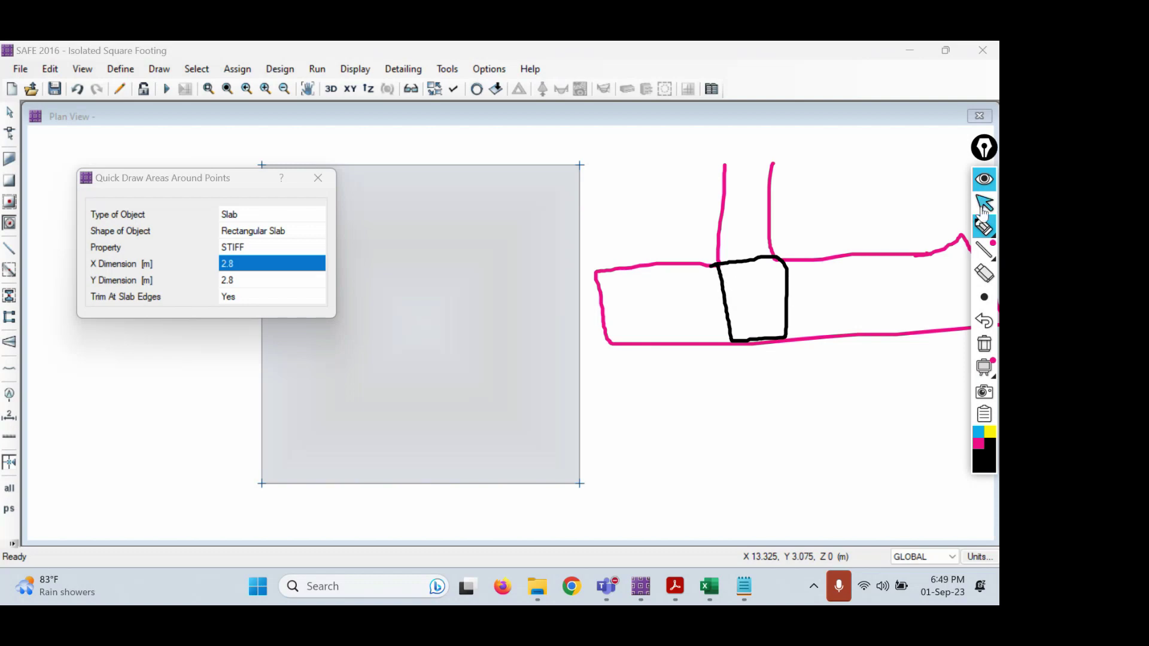
pyautogui.click(983, 206)
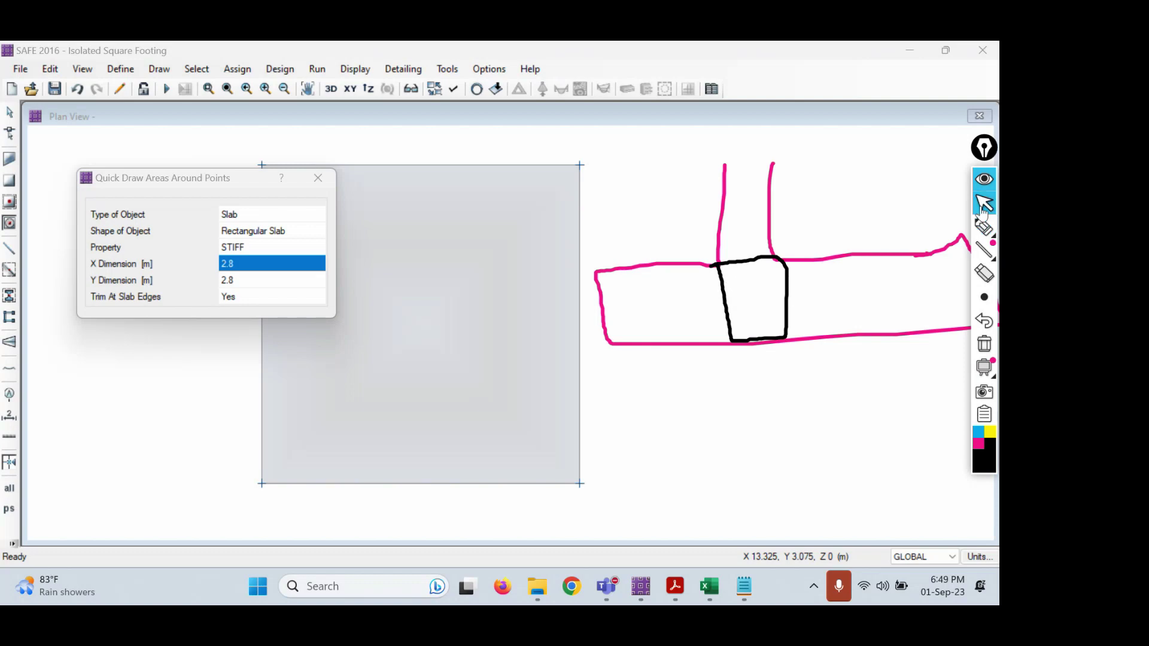
# - Switch to the footing design PDF, find the column size in the problem statement, and return to SAFE
pyautogui.click(669, 589)
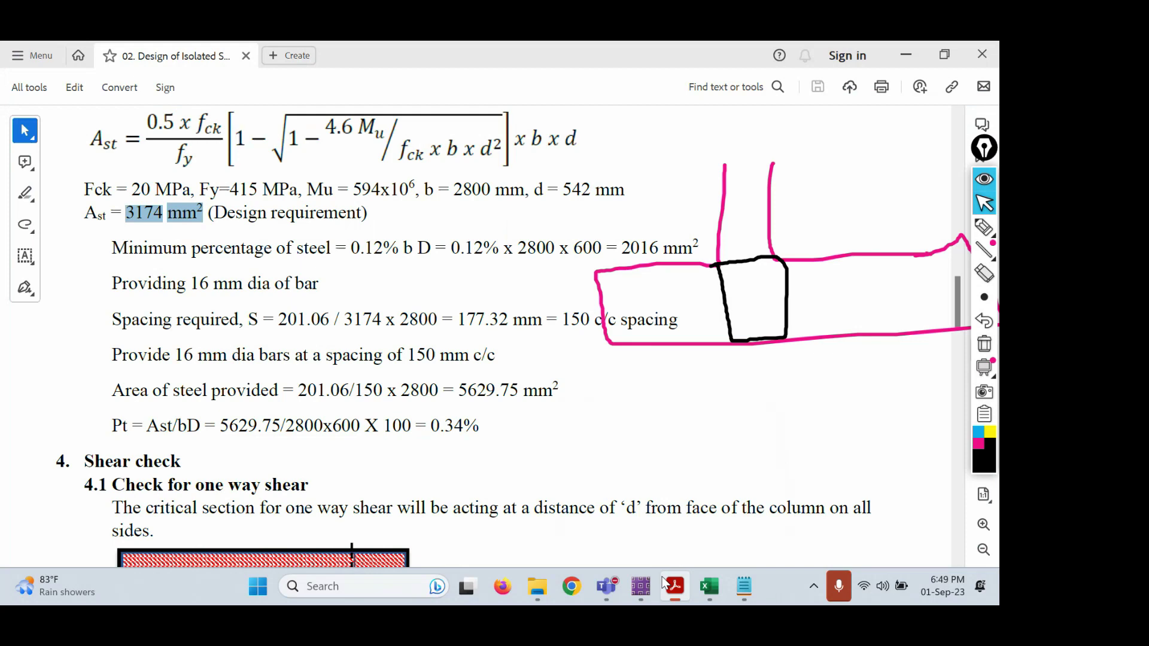
pyautogui.scroll(15, 419, 300)
pyautogui.moveTo(116, 196); pyautogui.dragTo(232, 196)
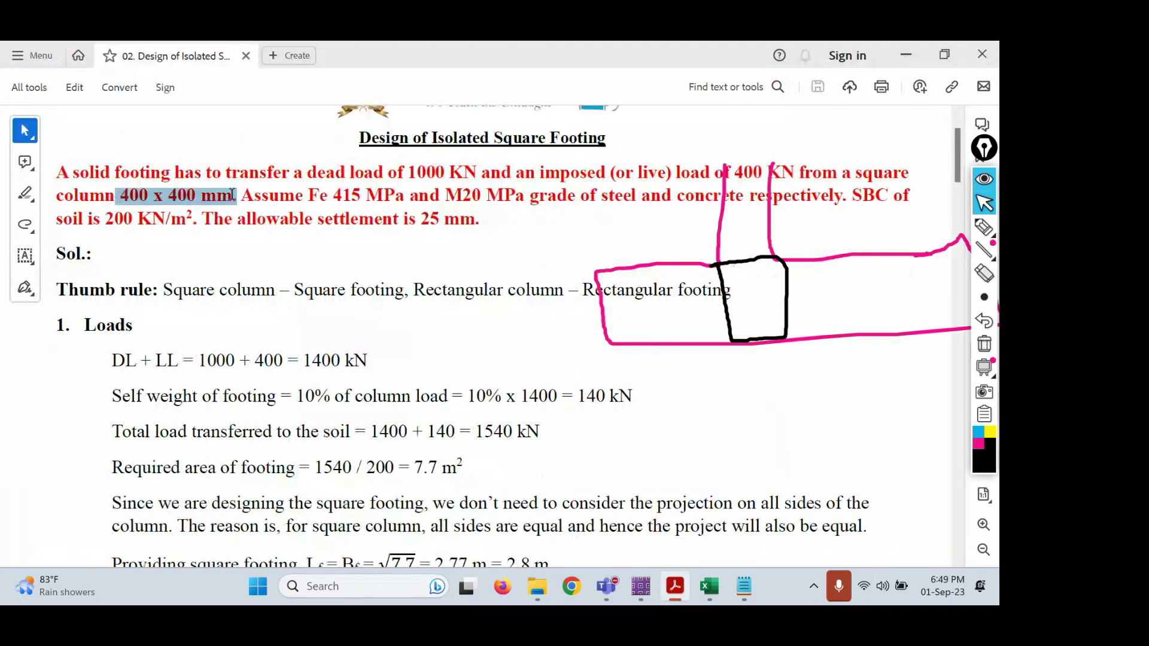
pyautogui.hotkey('alt', 'Tab')
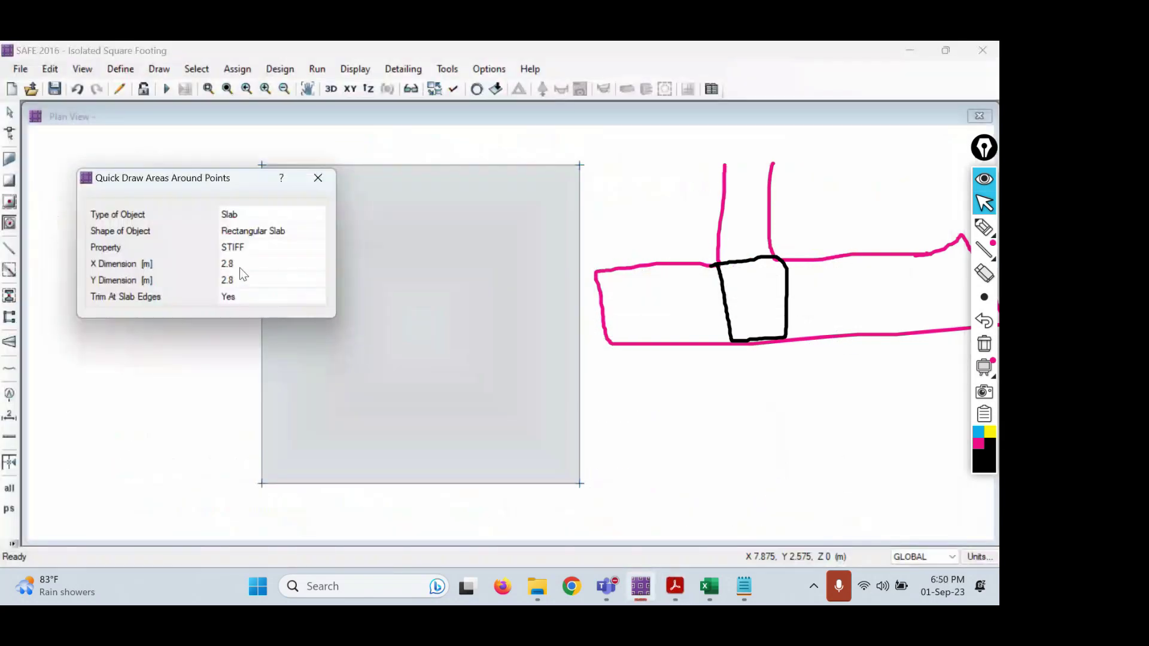
# - Draw a STIFF slab area measuring 0.4 m by 0.4 m around the footing's midpoint
pyautogui.click(242, 266)
pyautogui.write('0.')
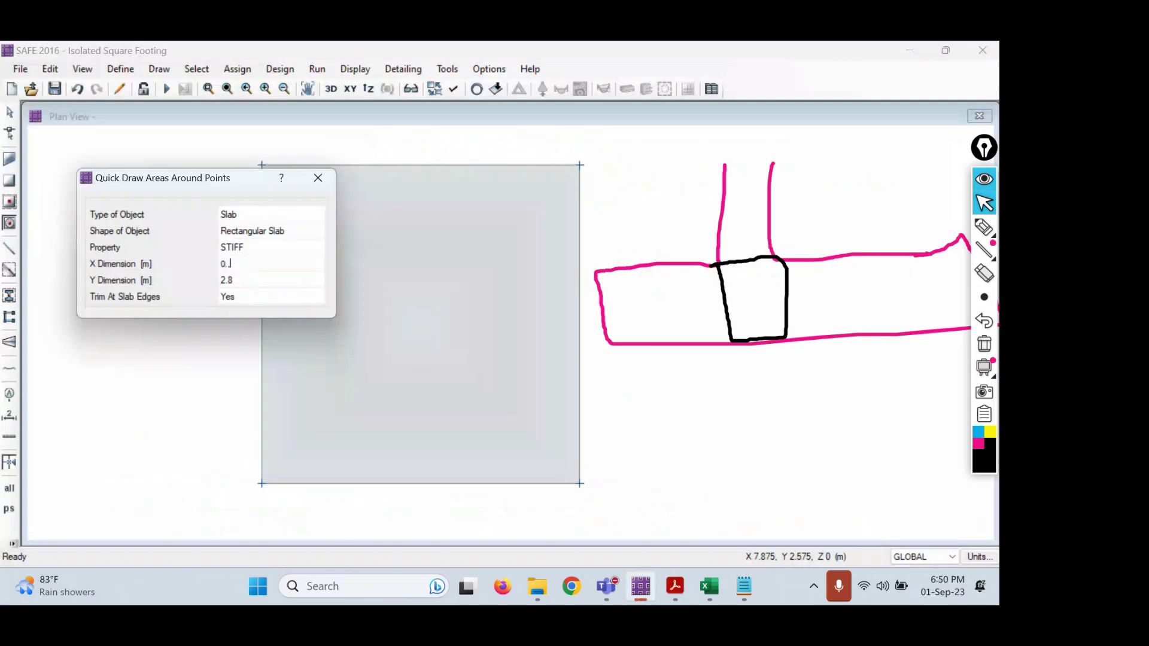
pyautogui.write('.4')
pyautogui.press('Left')
pyautogui.press('BackSpace')
pyautogui.press('Tab')
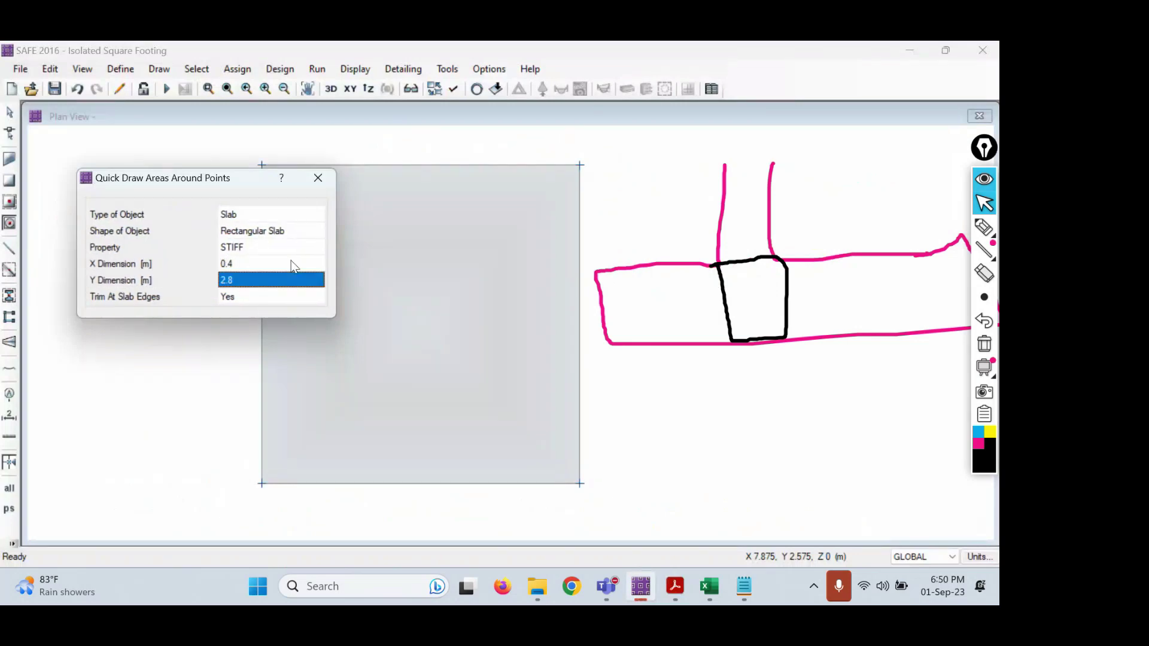
pyautogui.write('0.4')
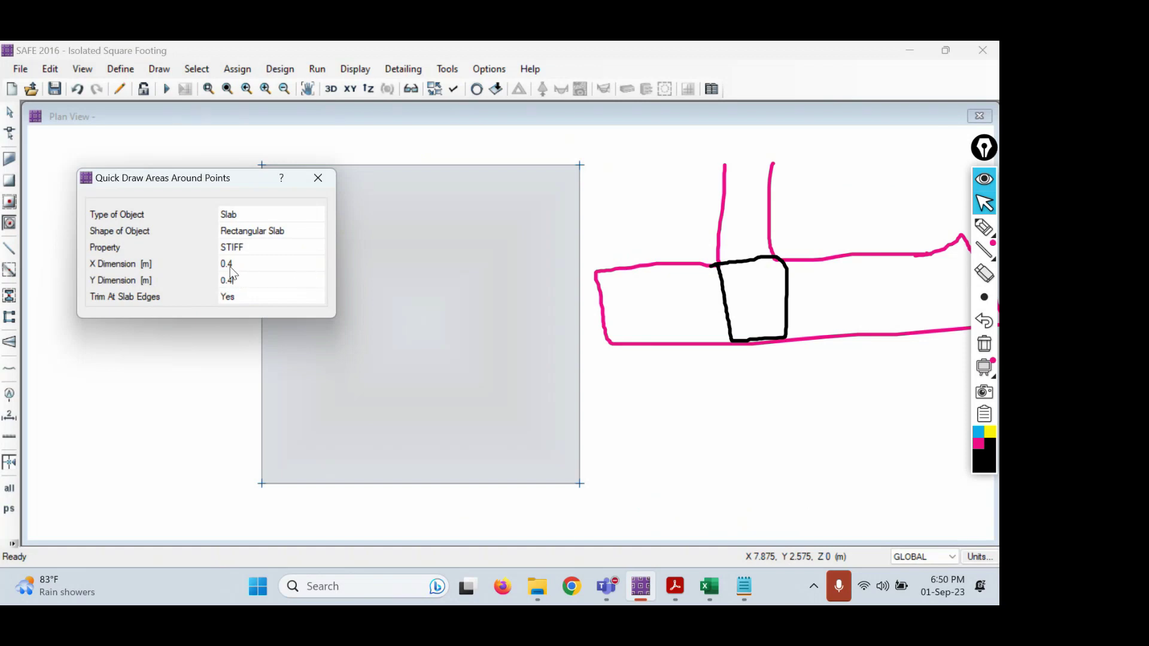
pyautogui.press('Return')
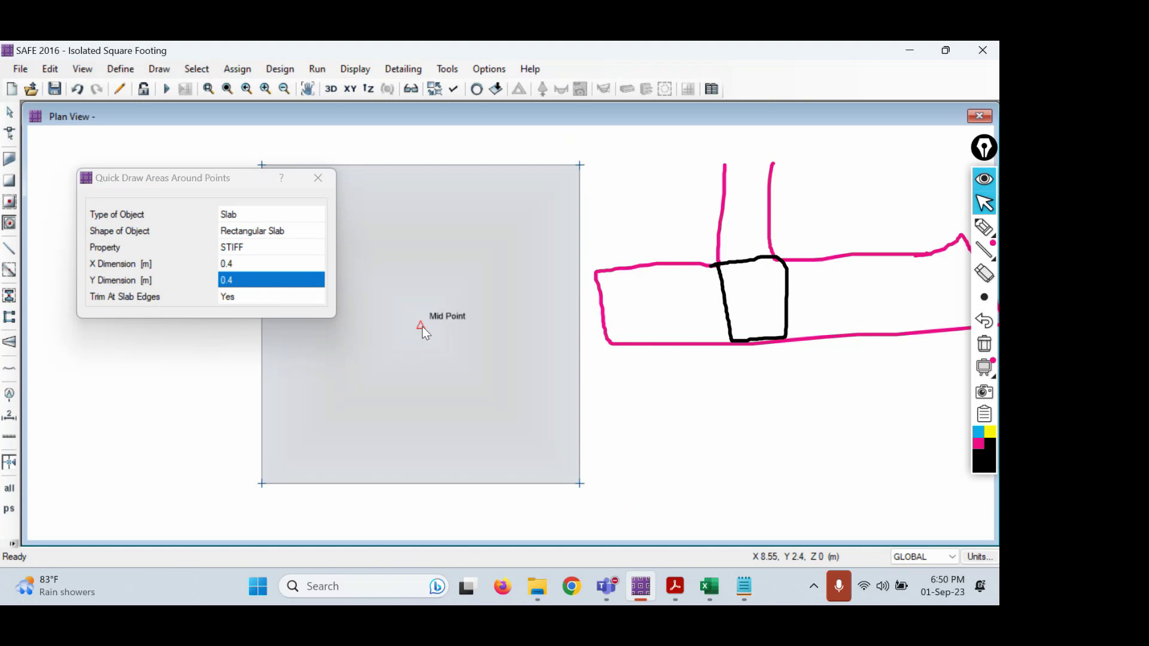
pyautogui.click(421, 326)
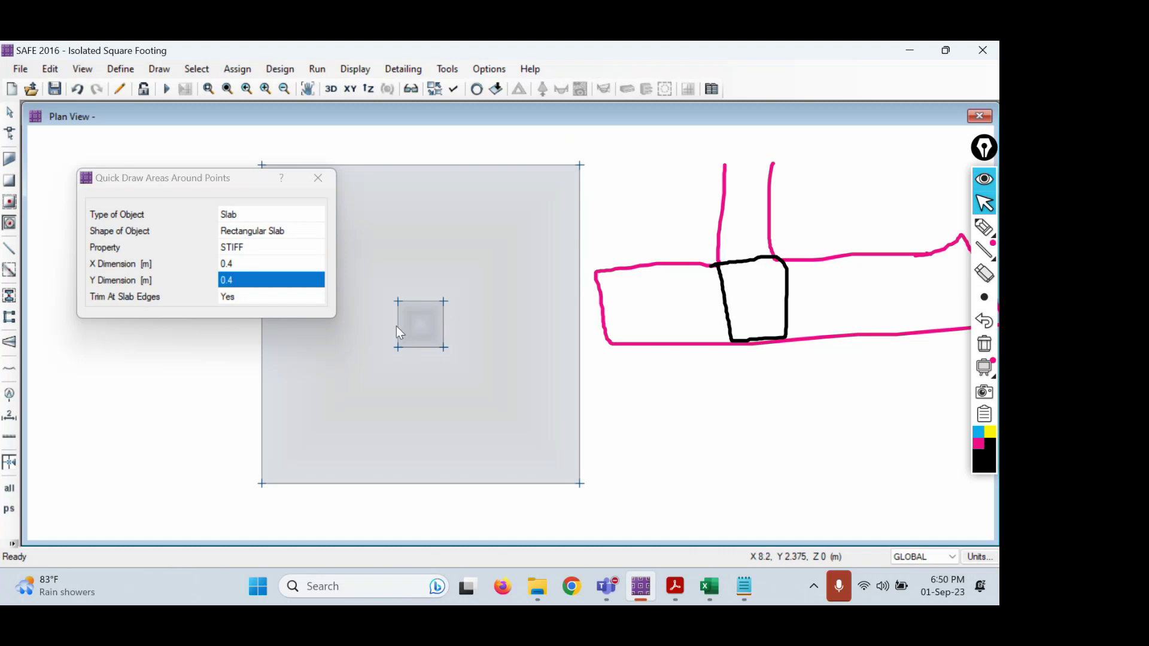
pyautogui.click(9, 112)
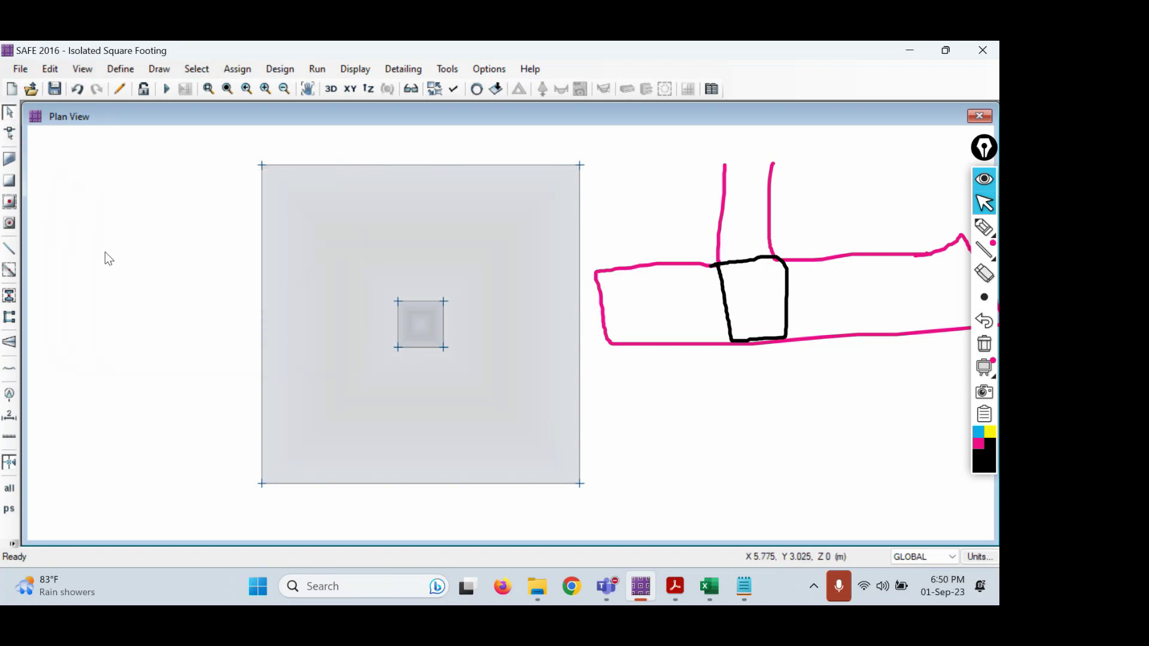
# - Mark the centre of the stiff zone with a black dot, and clear all annotations
pyautogui.click(986, 228)
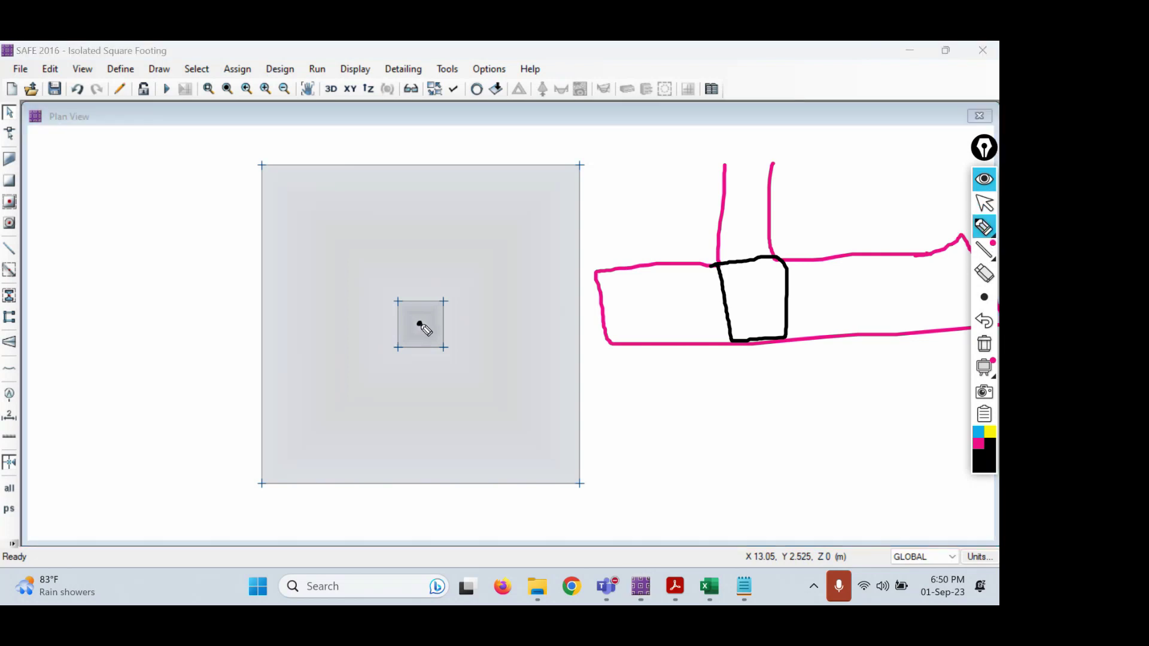
pyautogui.moveTo(421, 327); pyautogui.dragTo(418, 327)
pyautogui.click(984, 344)
pyautogui.moveTo(989, 229)
pyautogui.click(984, 204)
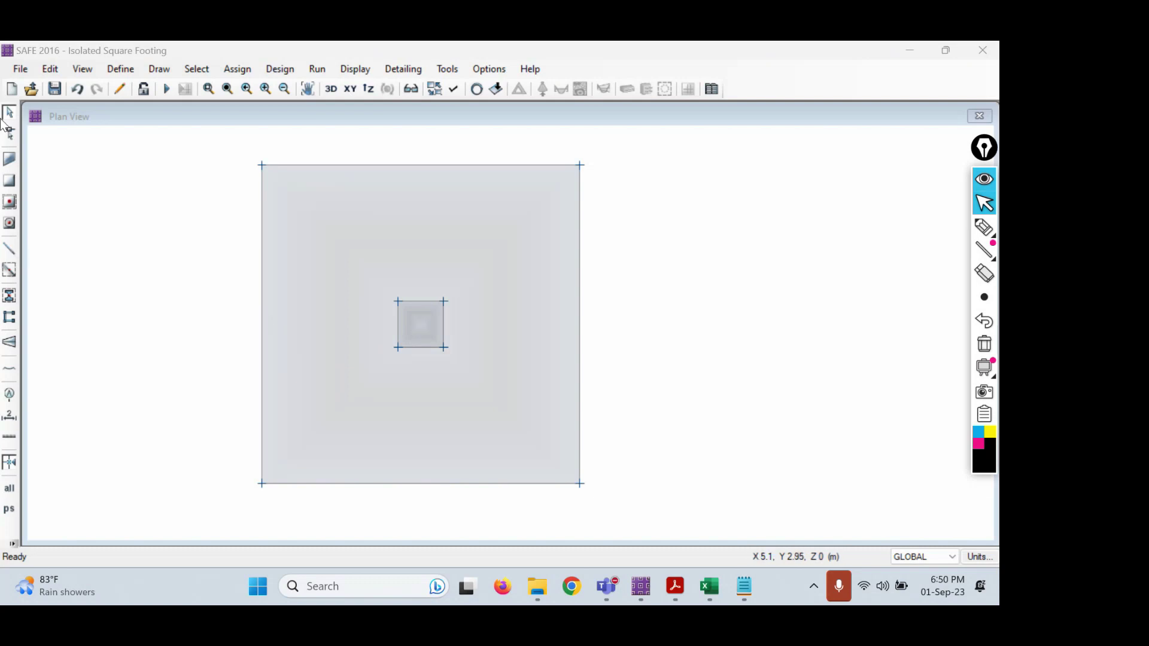
# - Draw a point object at the midpoint of the small stiff zone in the footing's centre, and return to object selection
pyautogui.click(142, 188)
pyautogui.click(157, 69)
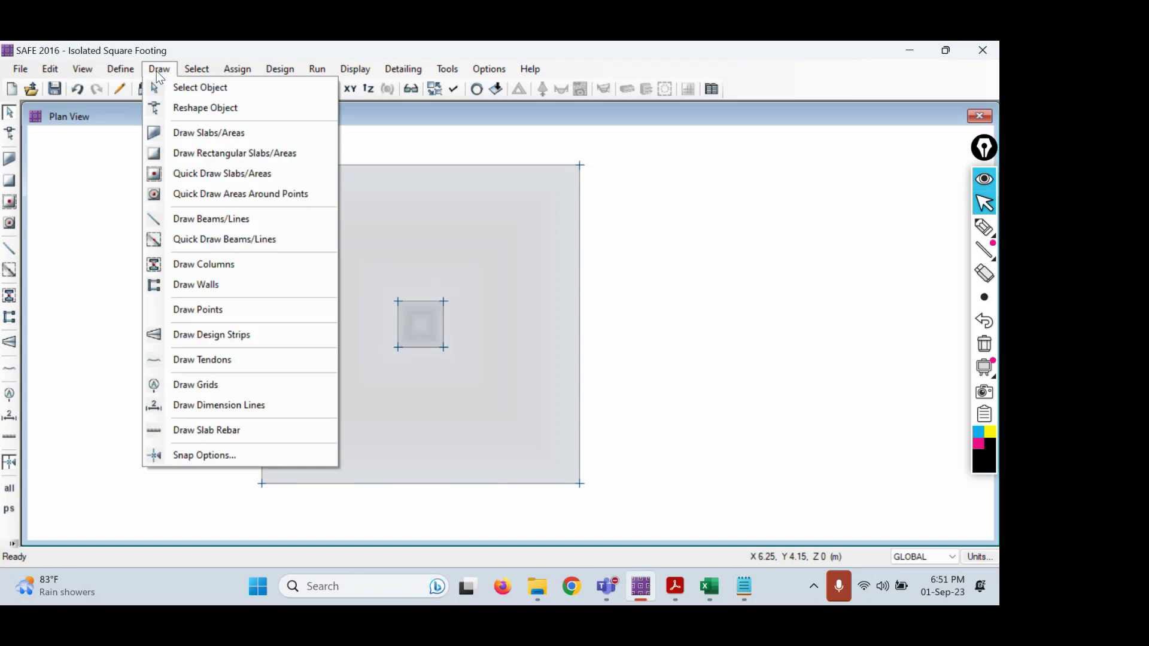
pyautogui.click(224, 309)
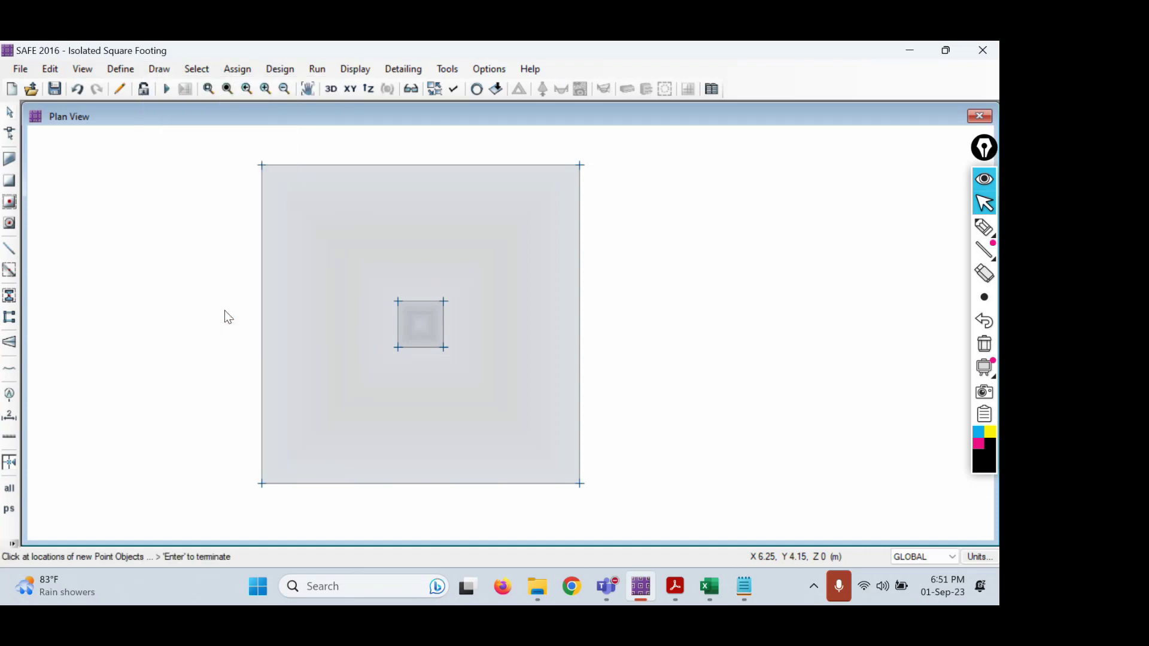
pyautogui.moveTo(817, 157); pyautogui.dragTo(698, 166)
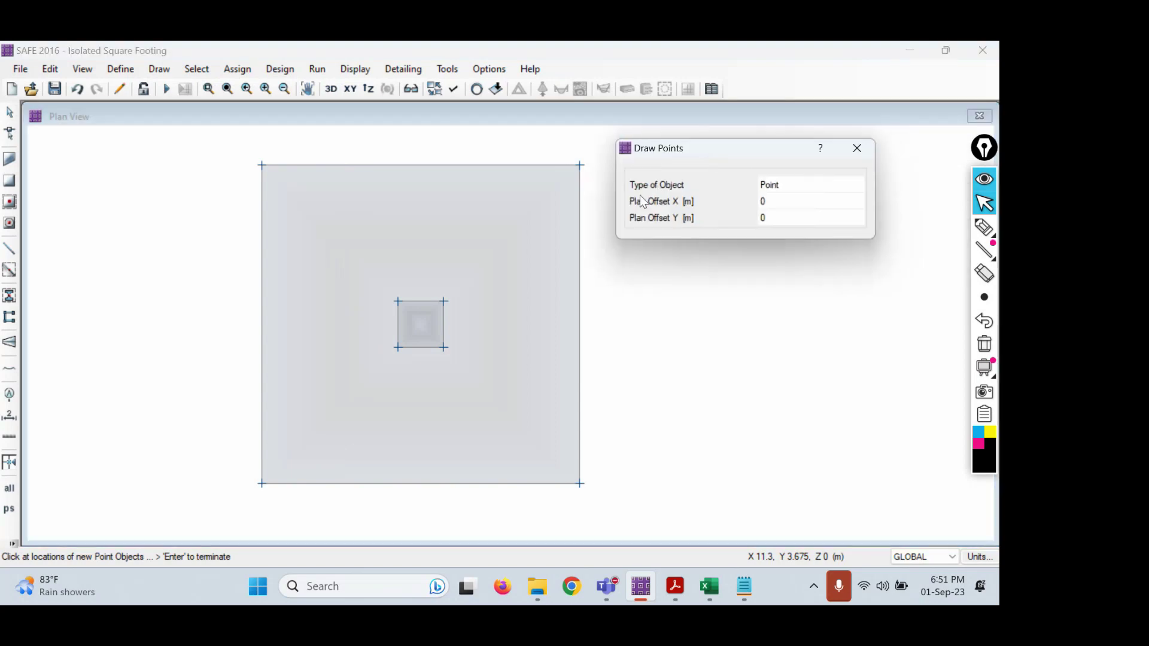
pyautogui.click(802, 188)
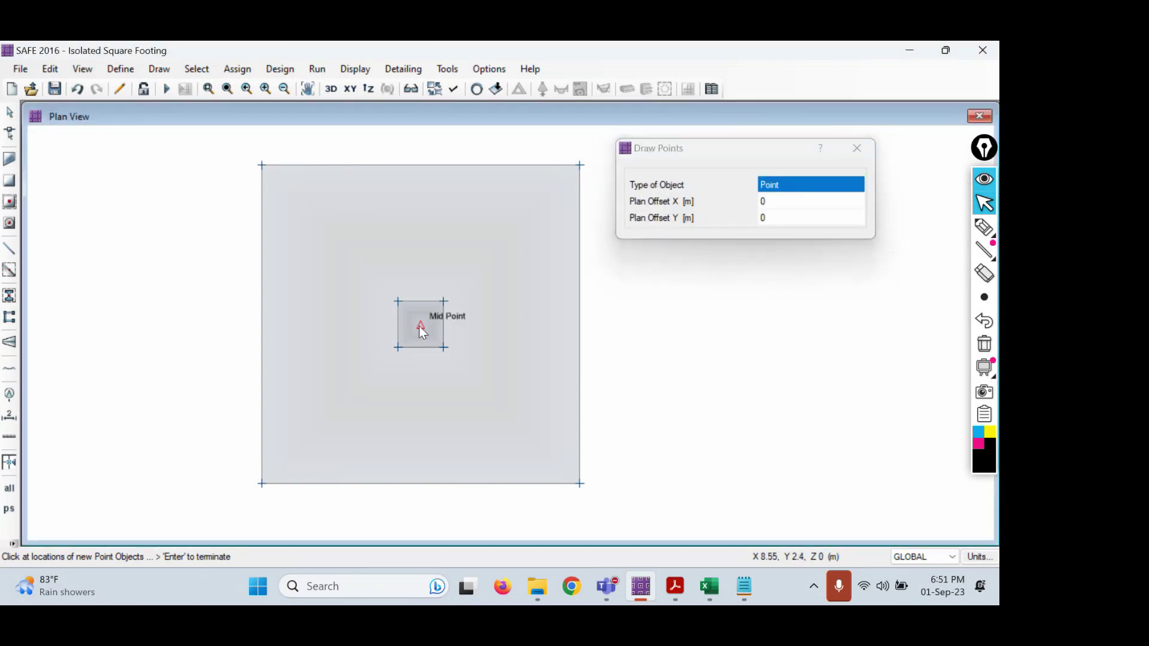
pyautogui.scroll(3, 419, 325)
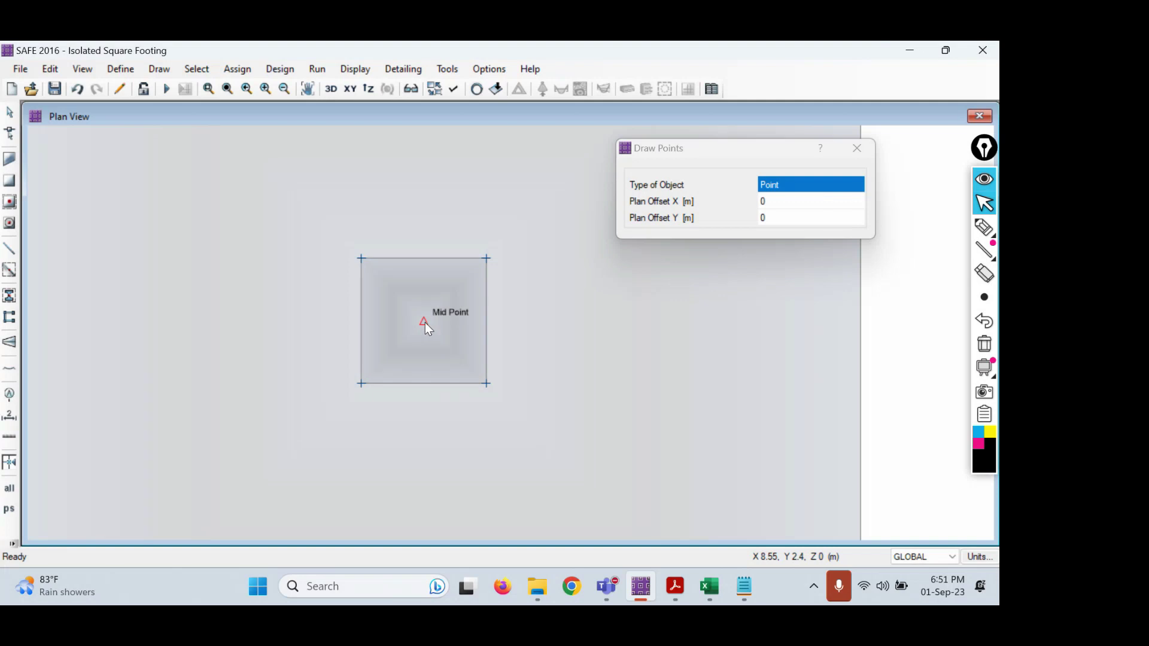
pyautogui.click(424, 321)
pyautogui.scroll(-3, 666, 323)
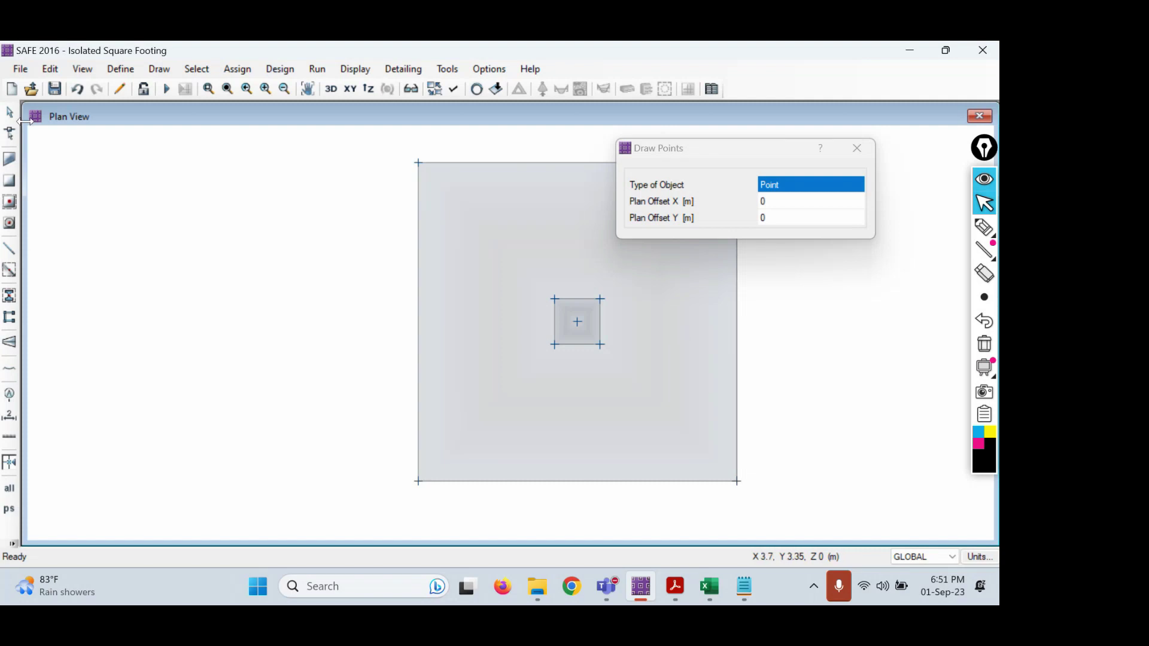
pyautogui.click(12, 114)
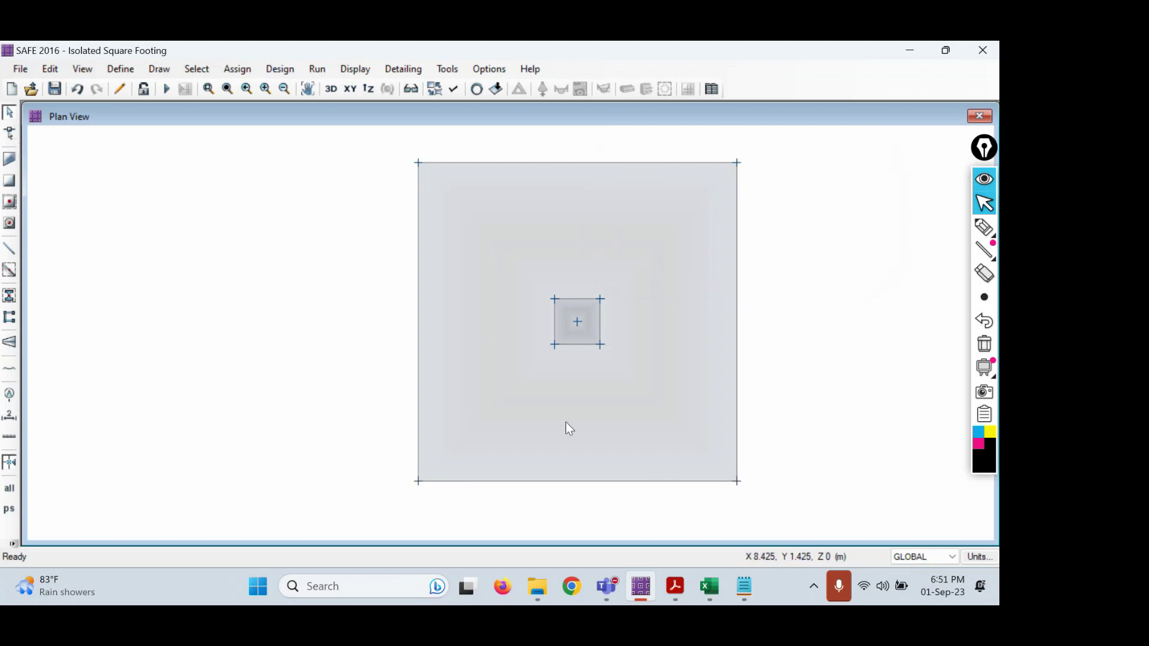
# - Select the point at the stiff zone's centre with a selection window, and circle the selection status message in black
pyautogui.scroll(3, 591, 329)
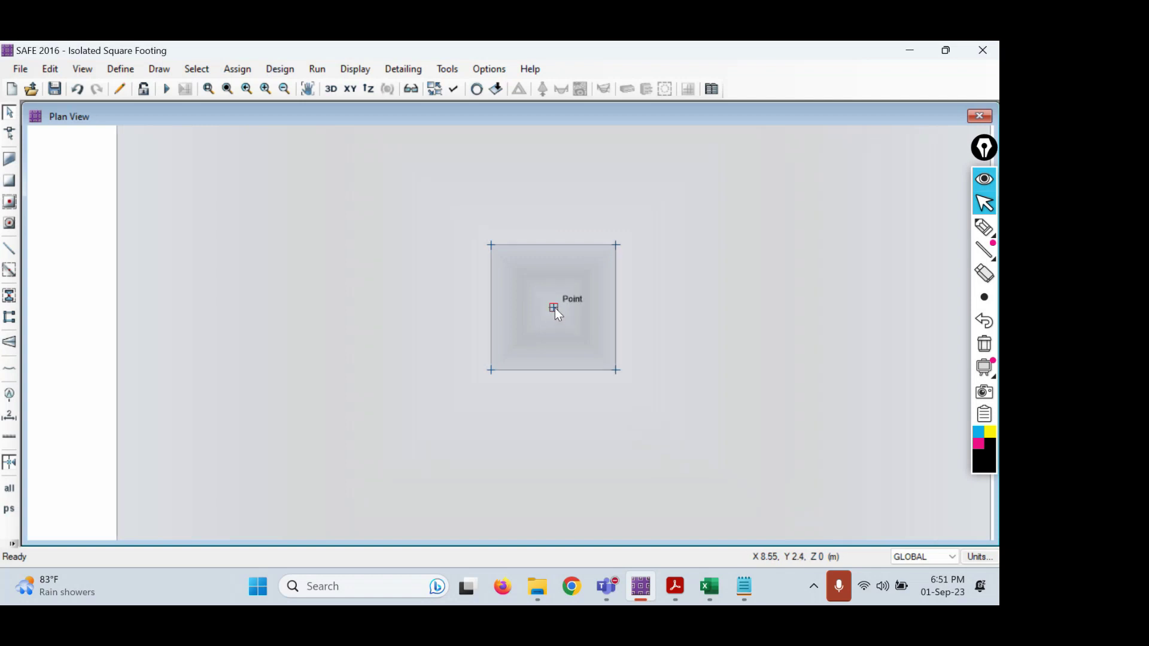
pyautogui.moveTo(531, 286)
pyautogui.mouseDown()
pyautogui.moveTo(580, 333)
pyautogui.moveTo(571, 314)
pyautogui.moveTo(581, 326)
pyautogui.moveTo(572, 324)
pyautogui.mouseUp()
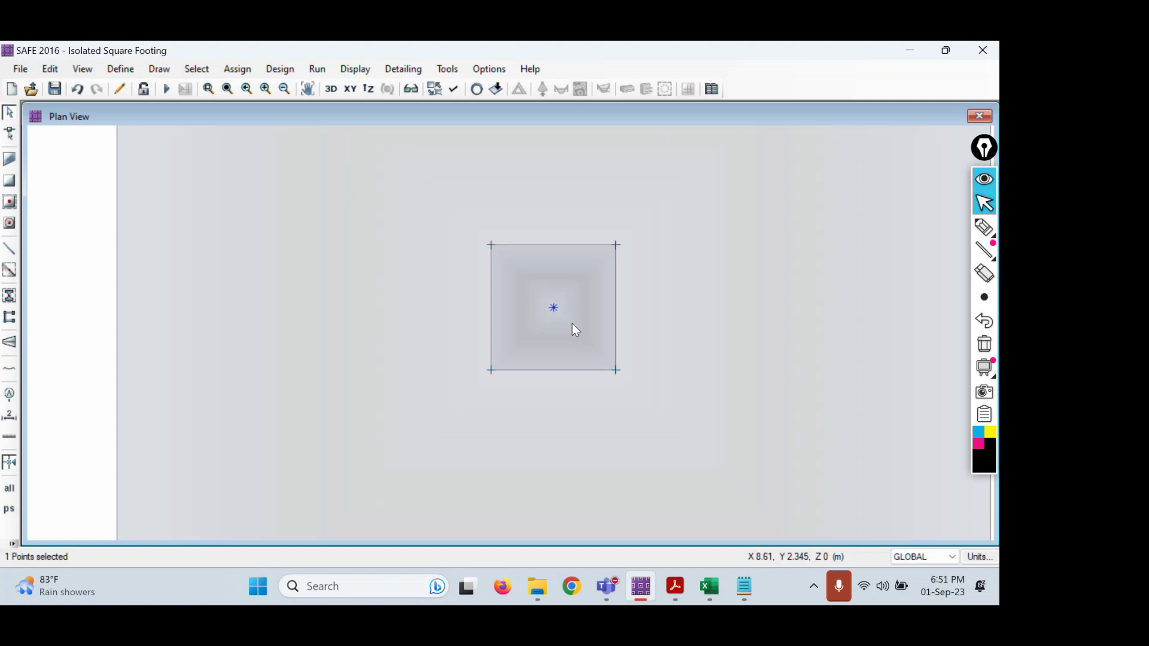
pyautogui.click(984, 228)
pyautogui.moveTo(84, 535)
pyautogui.mouseDown()
pyautogui.moveTo(38, 534)
pyautogui.moveTo(78, 575)
pyautogui.moveTo(56, 539)
pyautogui.mouseUp()
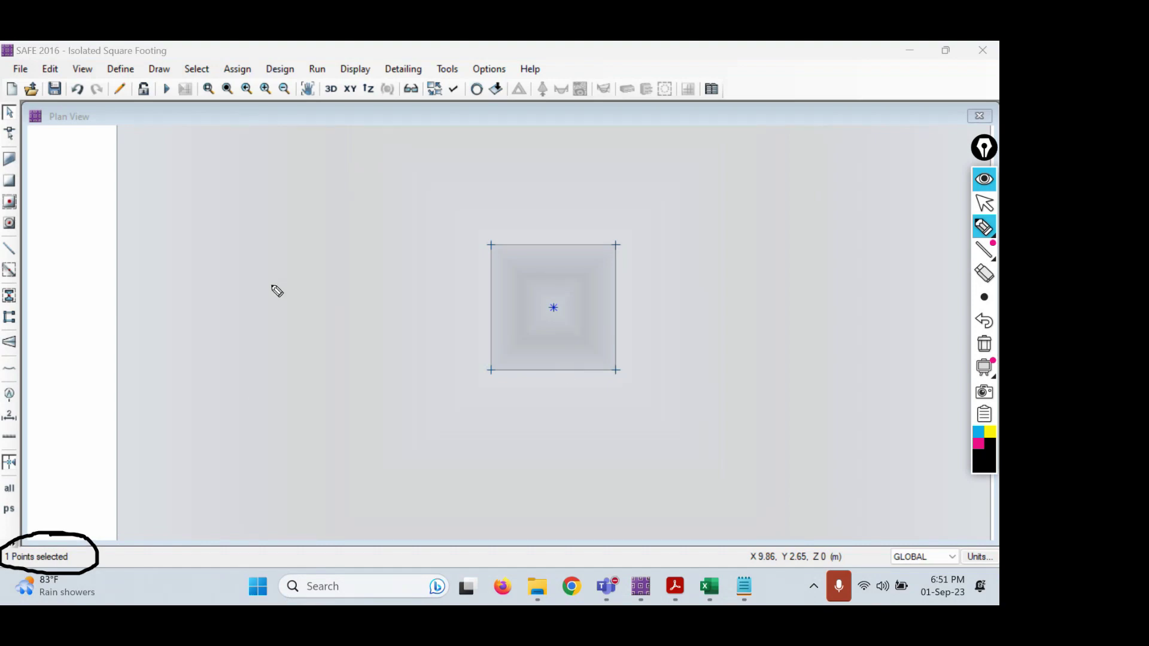
pyautogui.moveTo(272, 231); pyautogui.dragTo(295, 431)
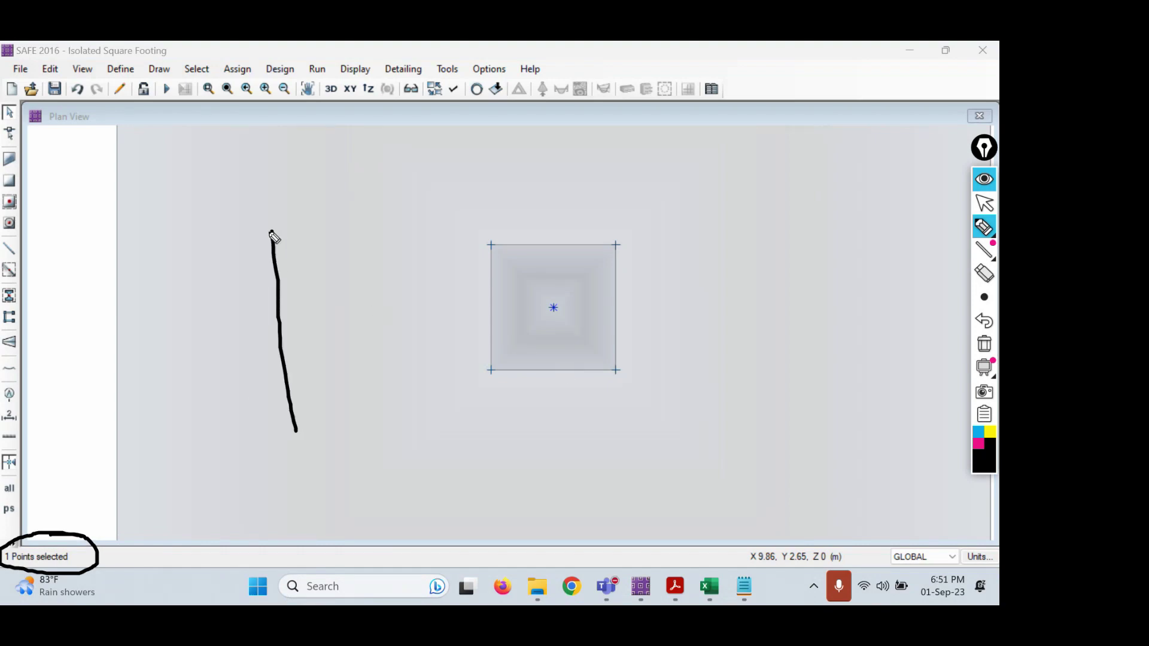
pyautogui.moveTo(272, 232)
pyautogui.mouseDown()
pyautogui.moveTo(260, 229)
pyautogui.moveTo(288, 222)
pyautogui.mouseUp()
pyautogui.moveTo(283, 433); pyautogui.dragTo(320, 427)
pyautogui.click(986, 228)
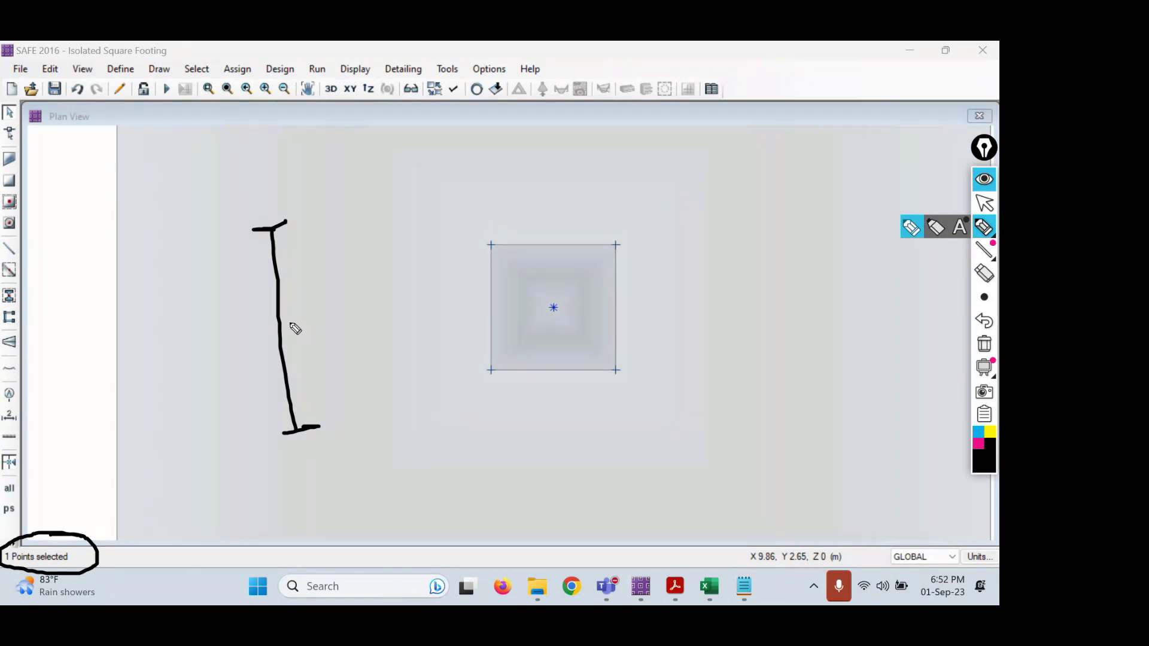
pyautogui.moveTo(266, 198); pyautogui.dragTo(268, 199)
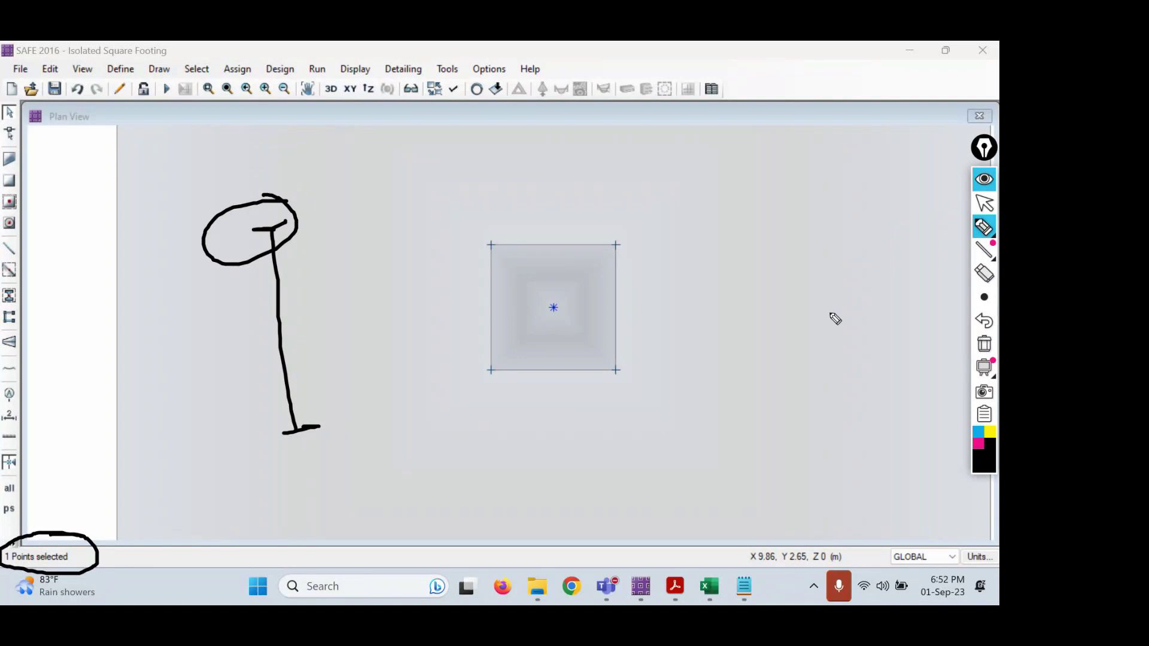
pyautogui.click(984, 344)
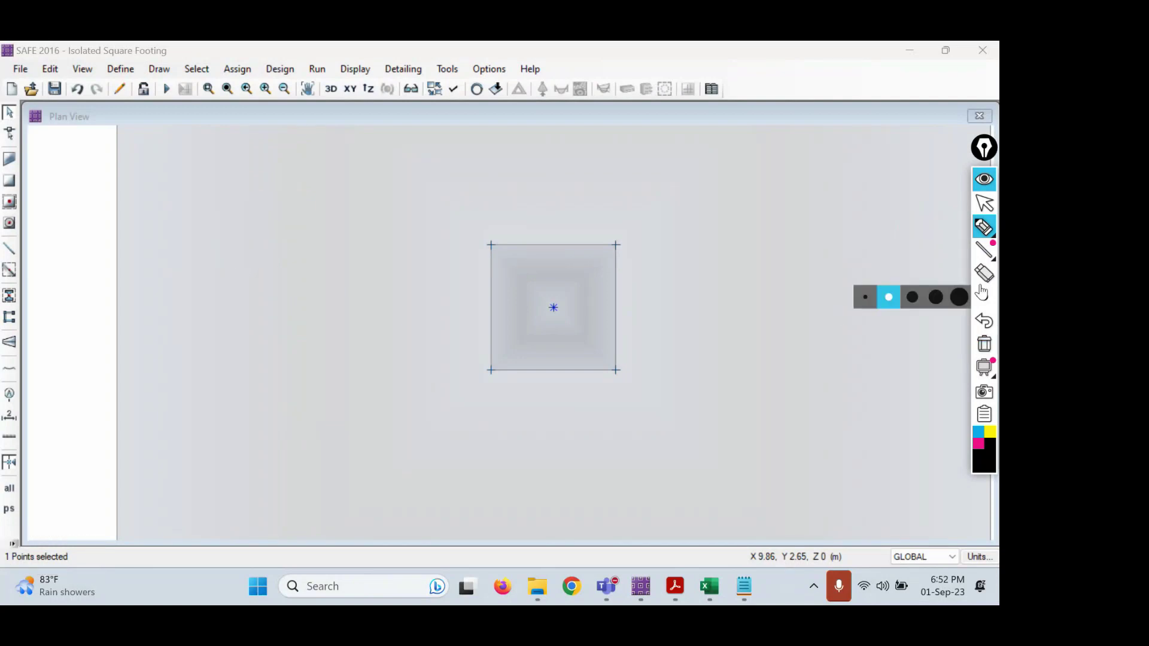
pyautogui.click(984, 203)
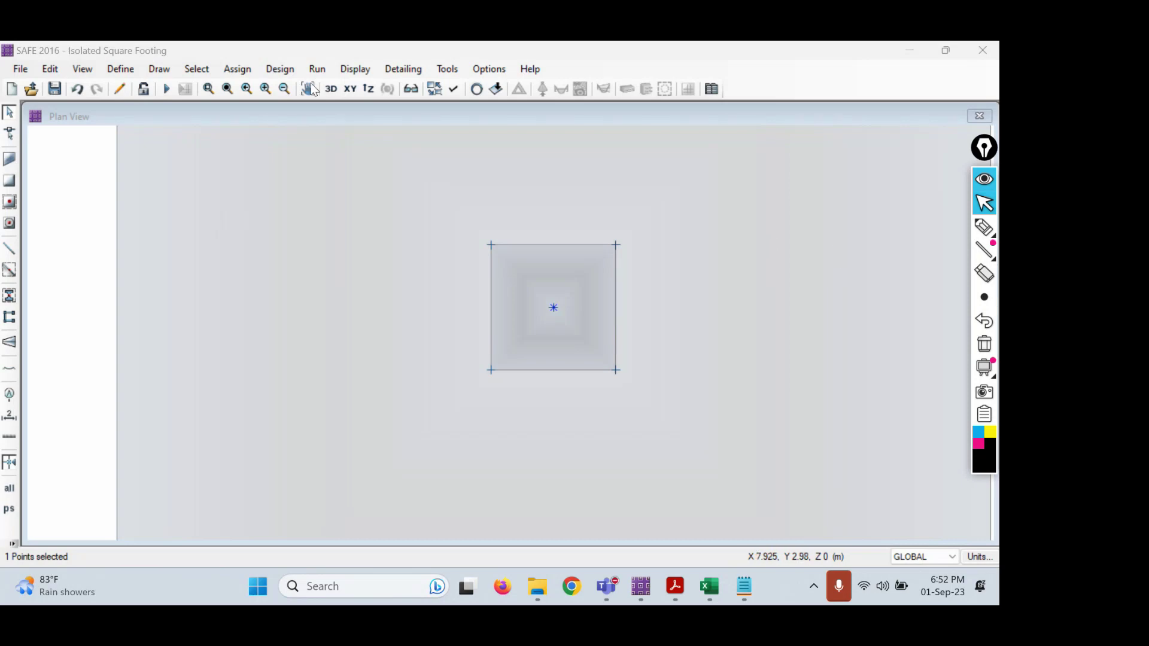
# - Begin a point load assignment on the selected column centre point, using the LIVE pattern and a gravity load of 1400 kN
pyautogui.click(243, 71)
pyautogui.click(240, 70)
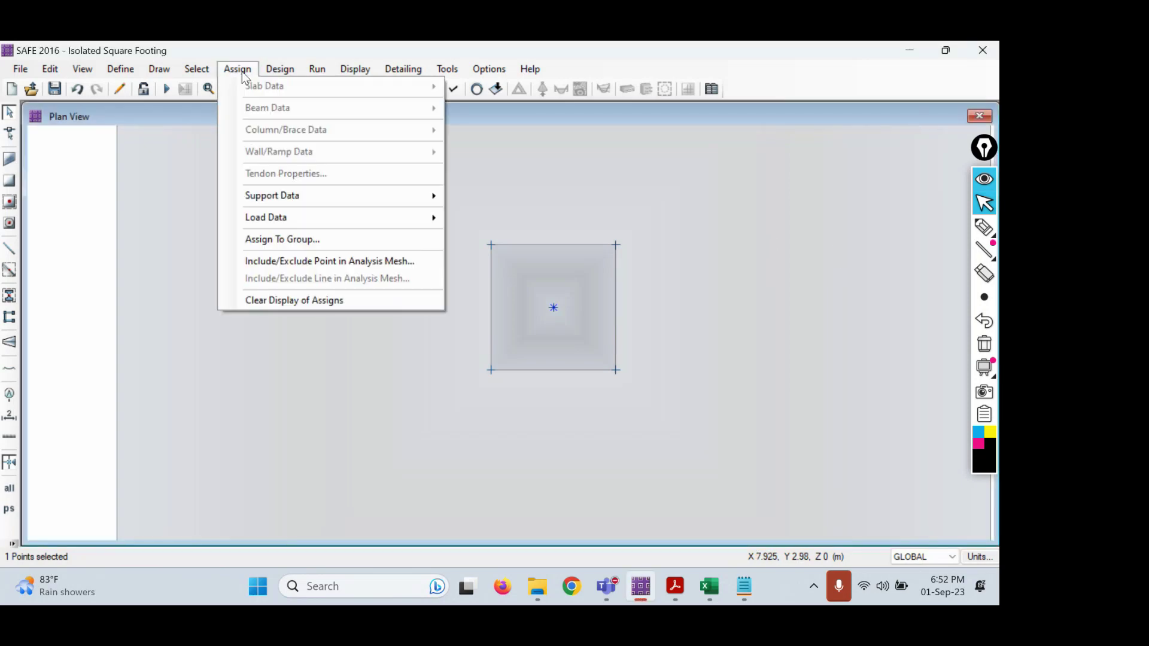
pyautogui.moveTo(278, 211)
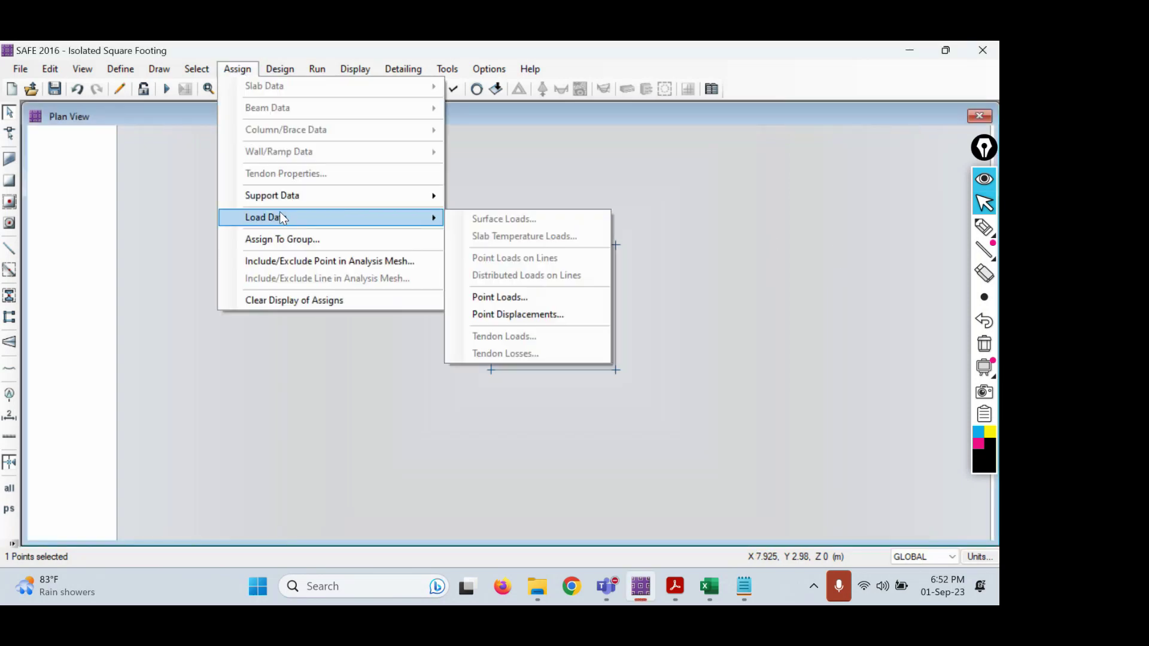
pyautogui.click(489, 297)
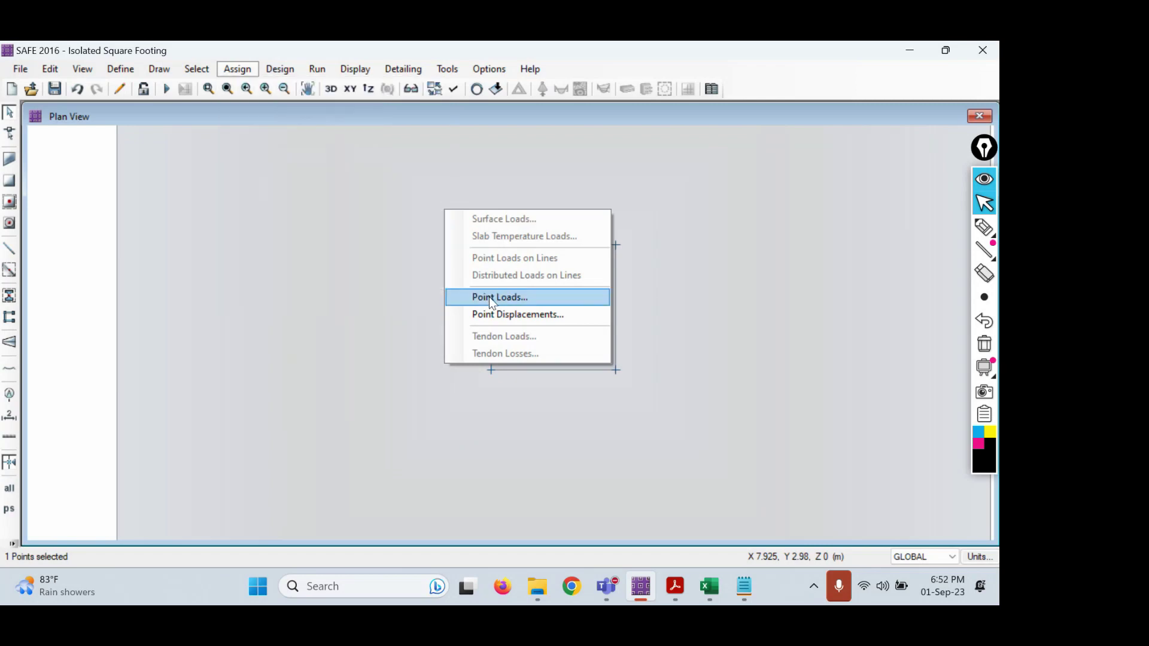
pyautogui.click(436, 216)
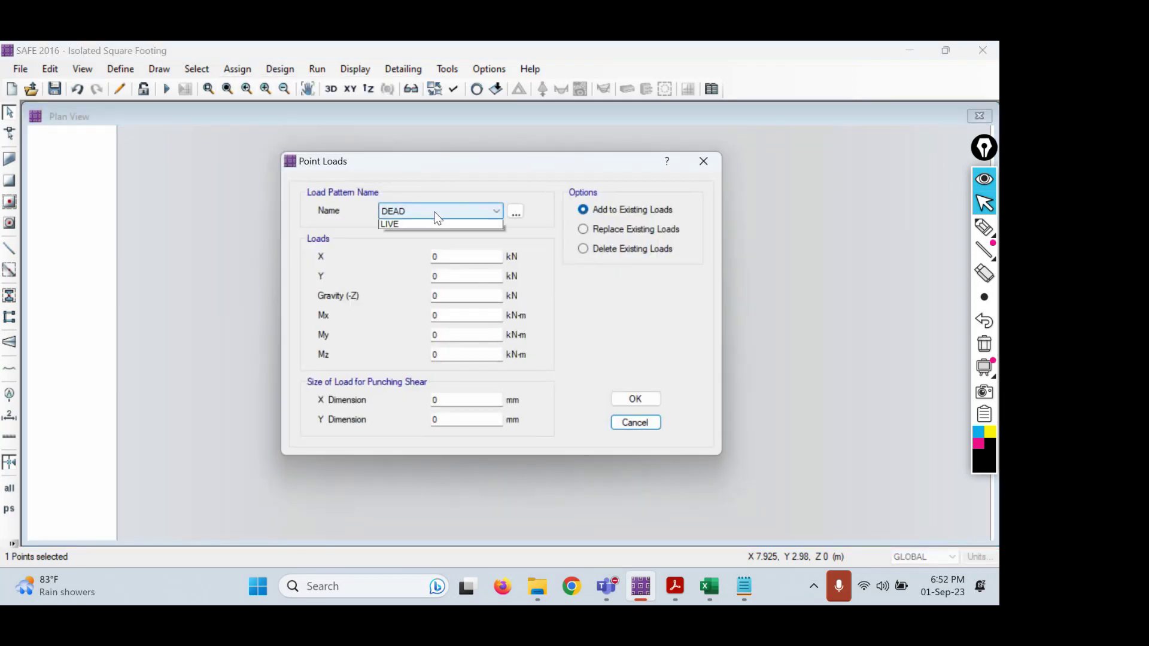
pyautogui.click(433, 235)
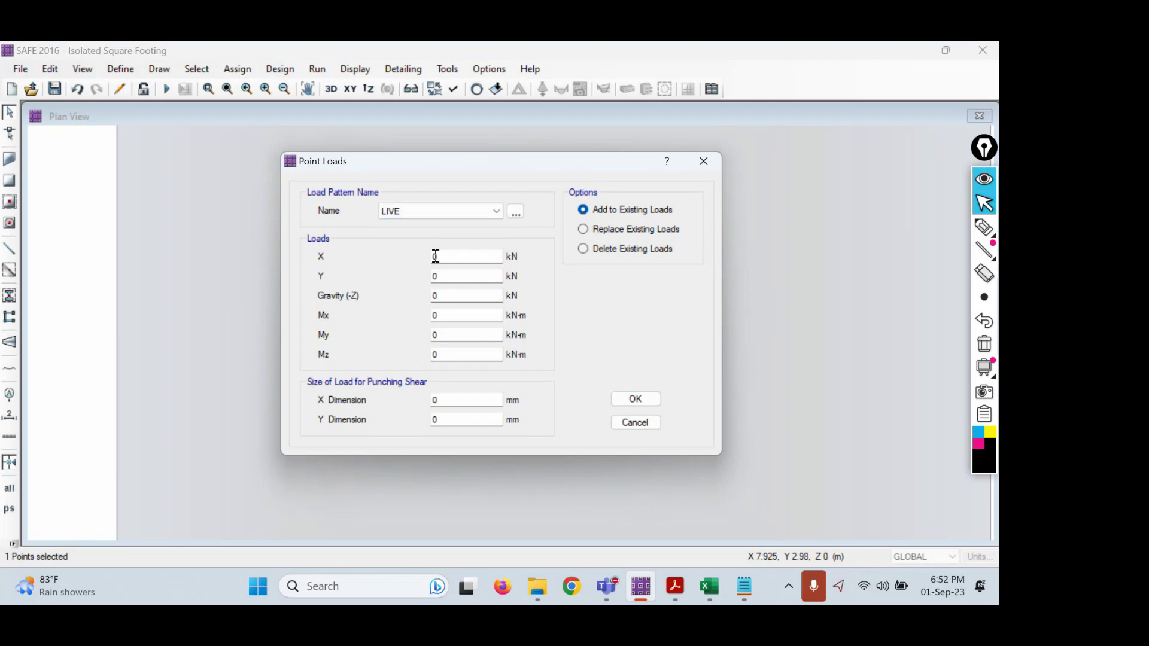
pyautogui.doubleClick(440, 298)
pyautogui.click(674, 600)
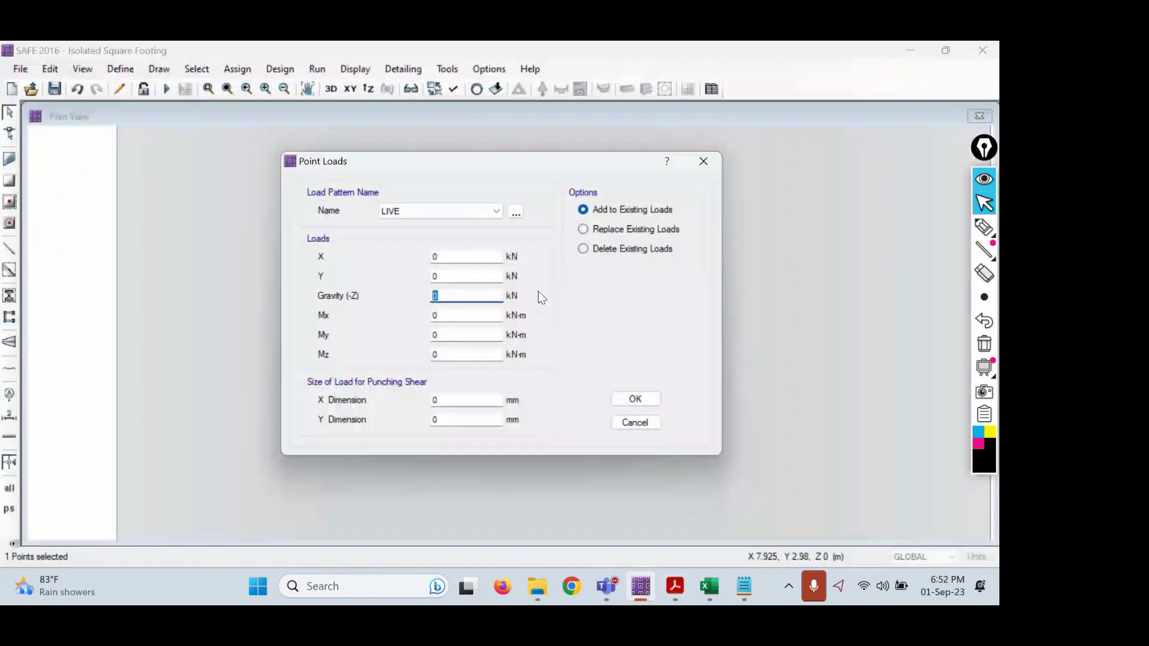
pyautogui.write('400')
# - Set the punching shear load size to 400 mm by 400 mm and apply the load with Add to Existing Loads
pyautogui.moveTo(440, 400); pyautogui.dragTo(416, 399)
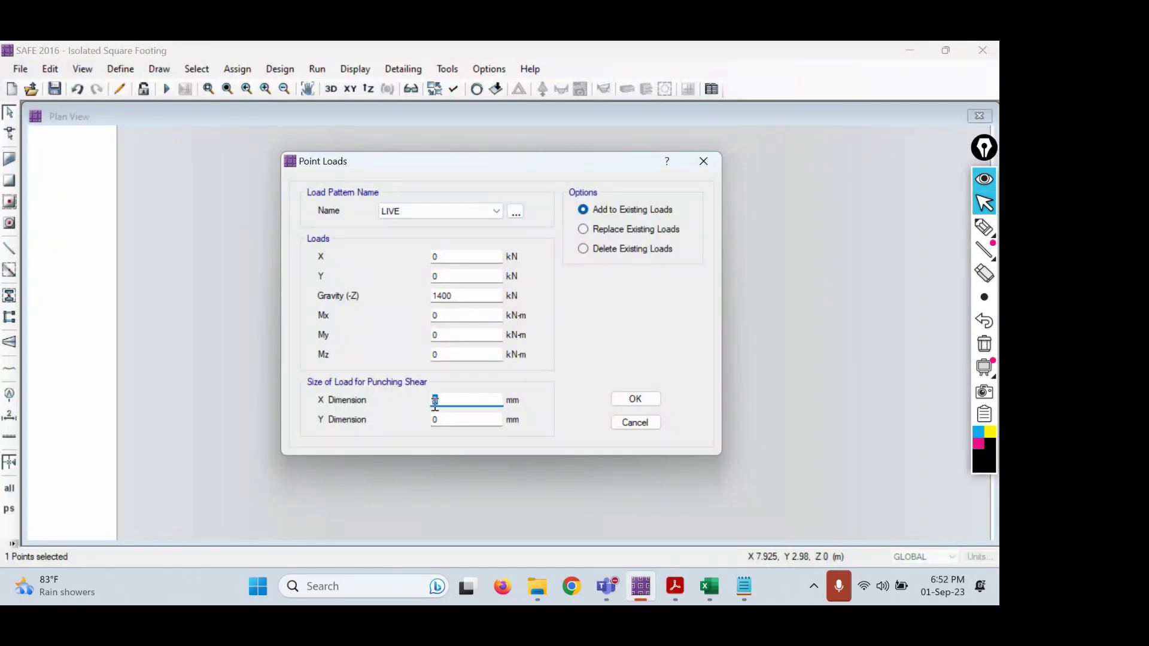
pyautogui.press('Tab')
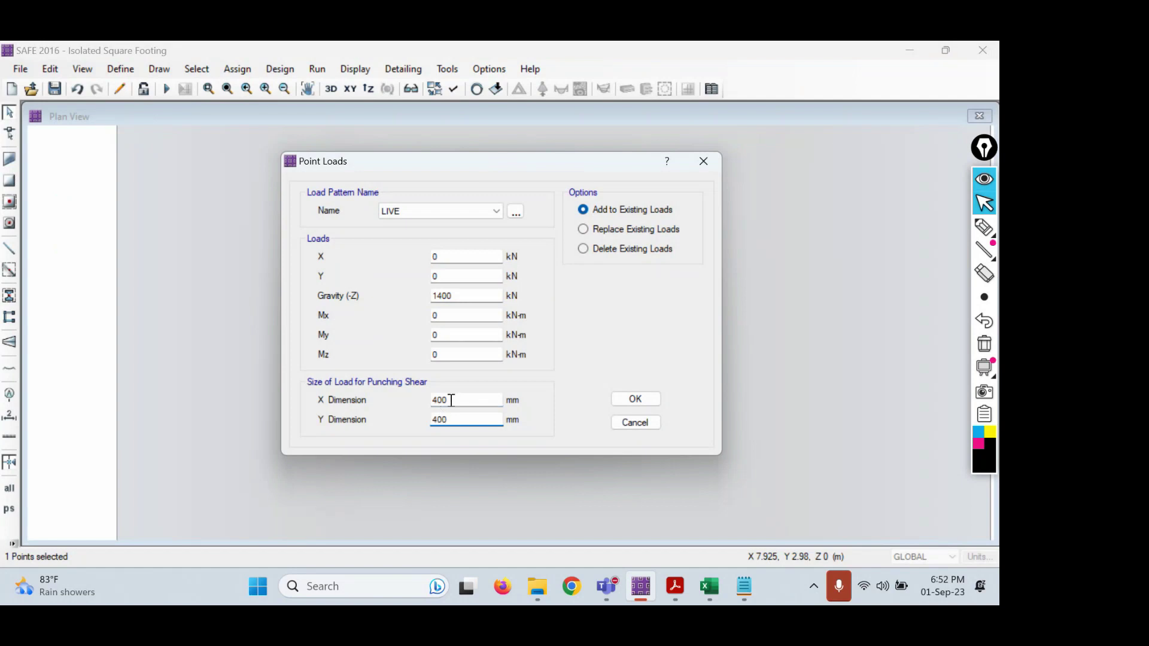
pyautogui.click(614, 232)
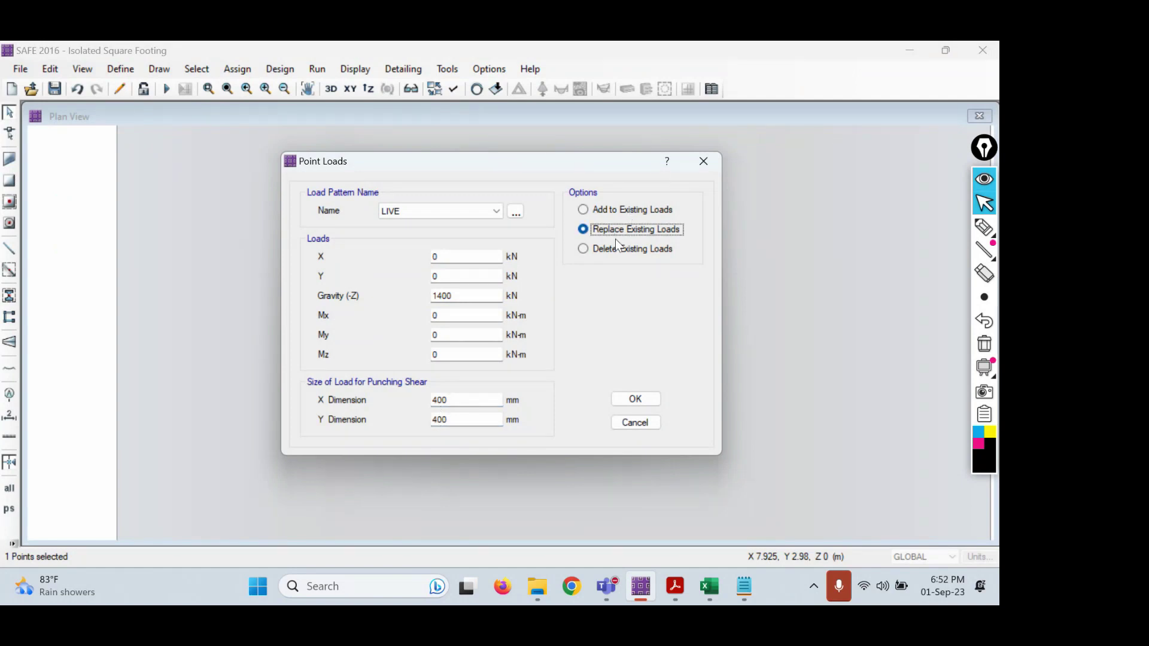
pyautogui.click(617, 211)
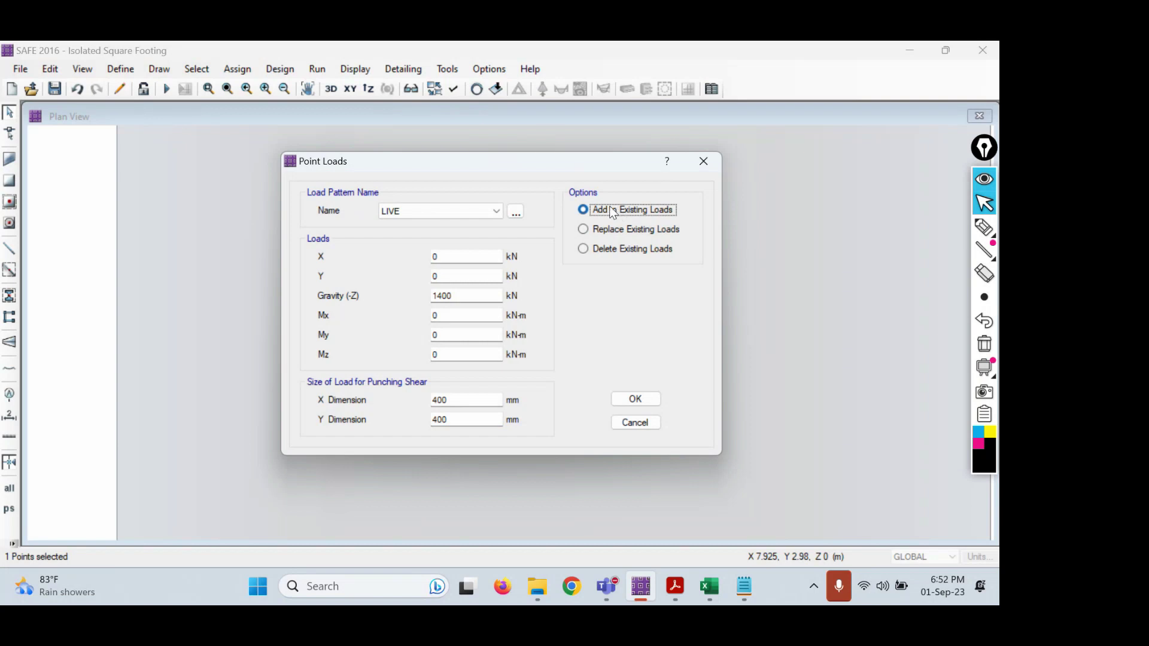
pyautogui.click(643, 400)
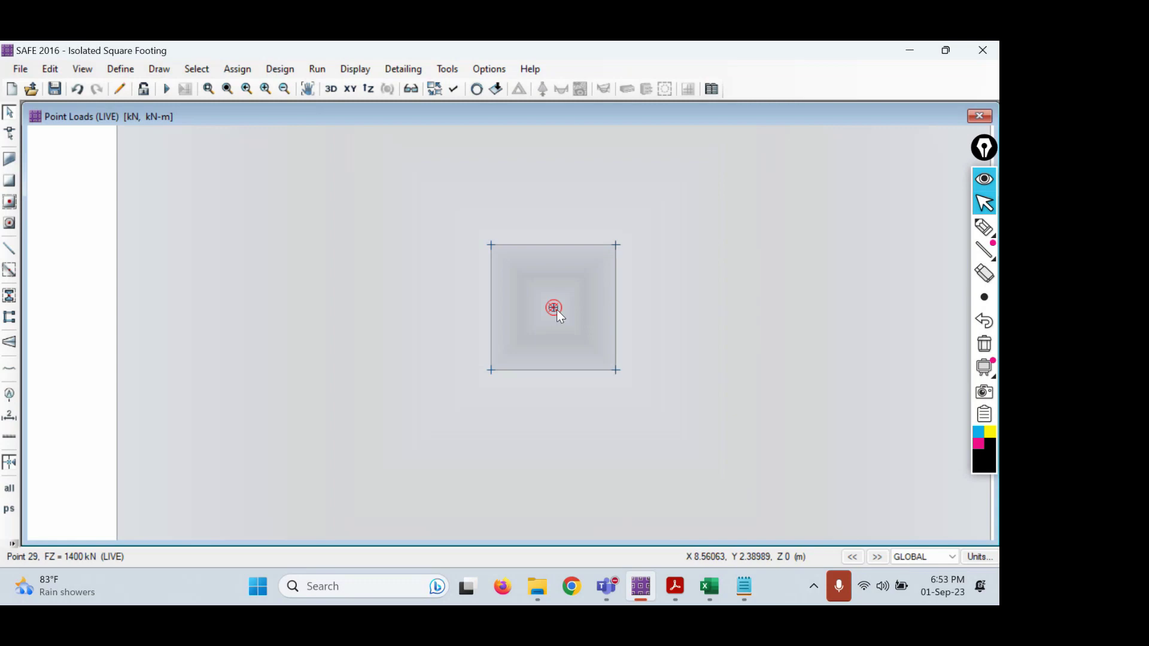
# - Switch to the 3D view and check the live point loads on all the footings
pyautogui.scroll(-3, 493, 247)
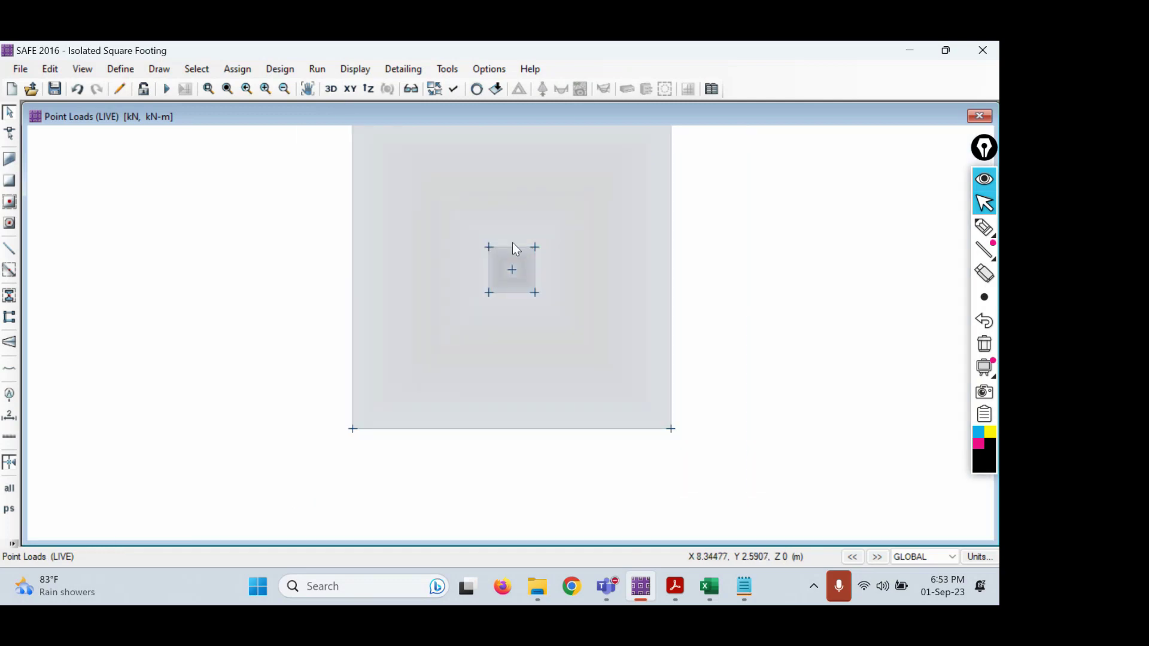
pyautogui.click(330, 90)
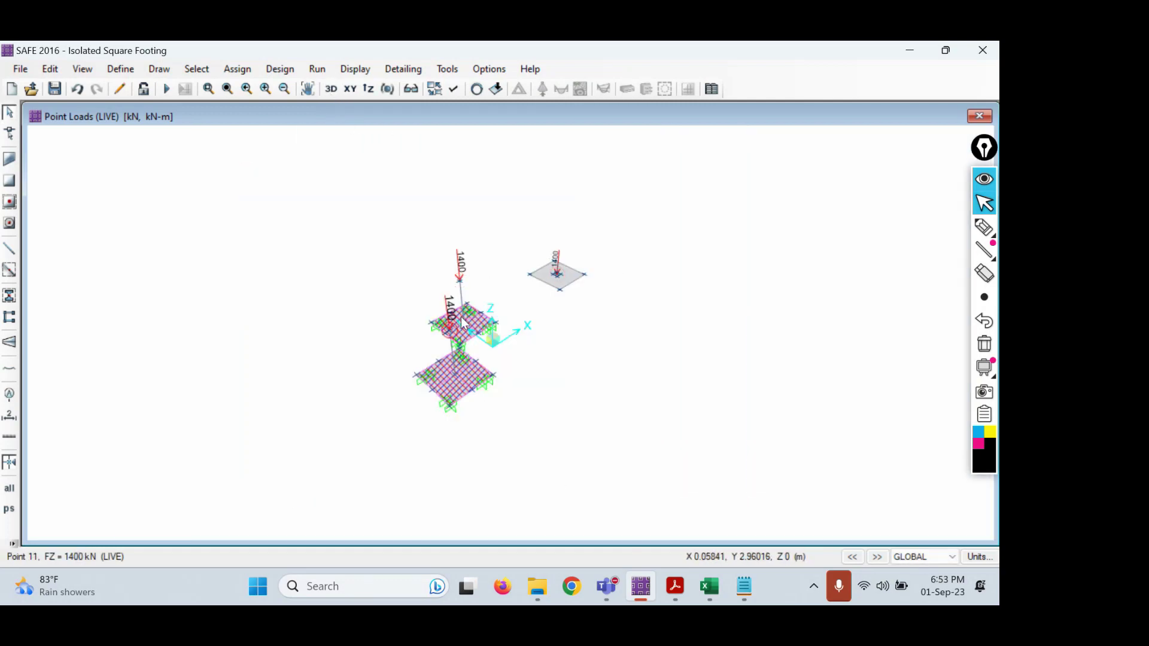
pyautogui.scroll(5, 457, 308)
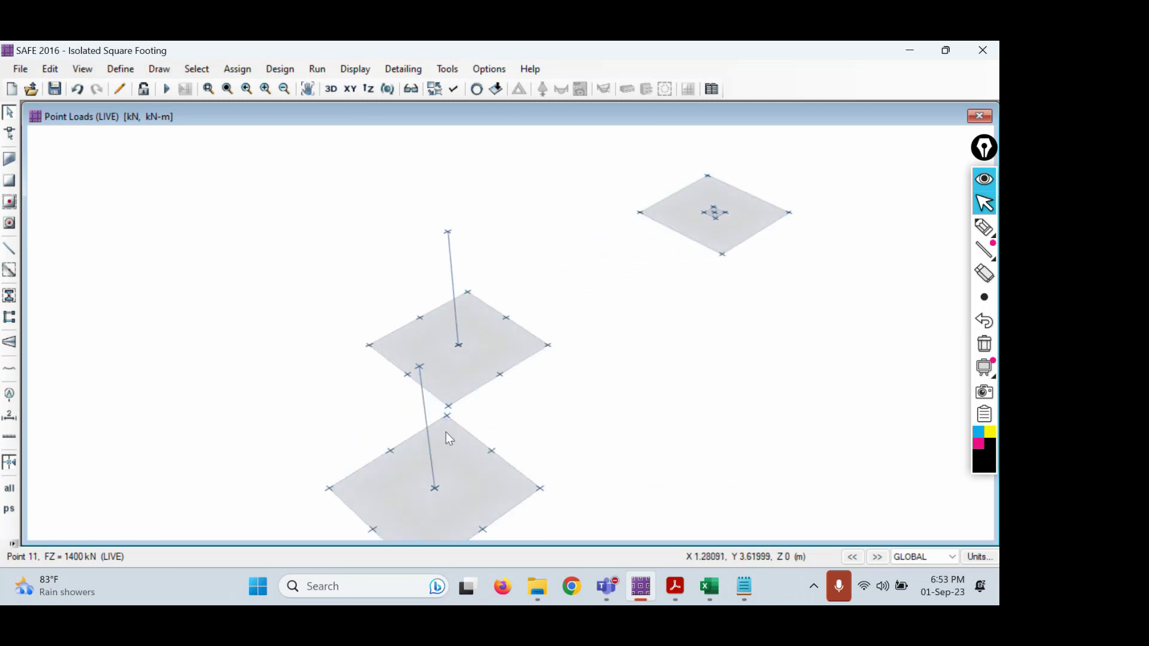
pyautogui.click(984, 227)
pyautogui.moveTo(505, 293); pyautogui.dragTo(277, 556)
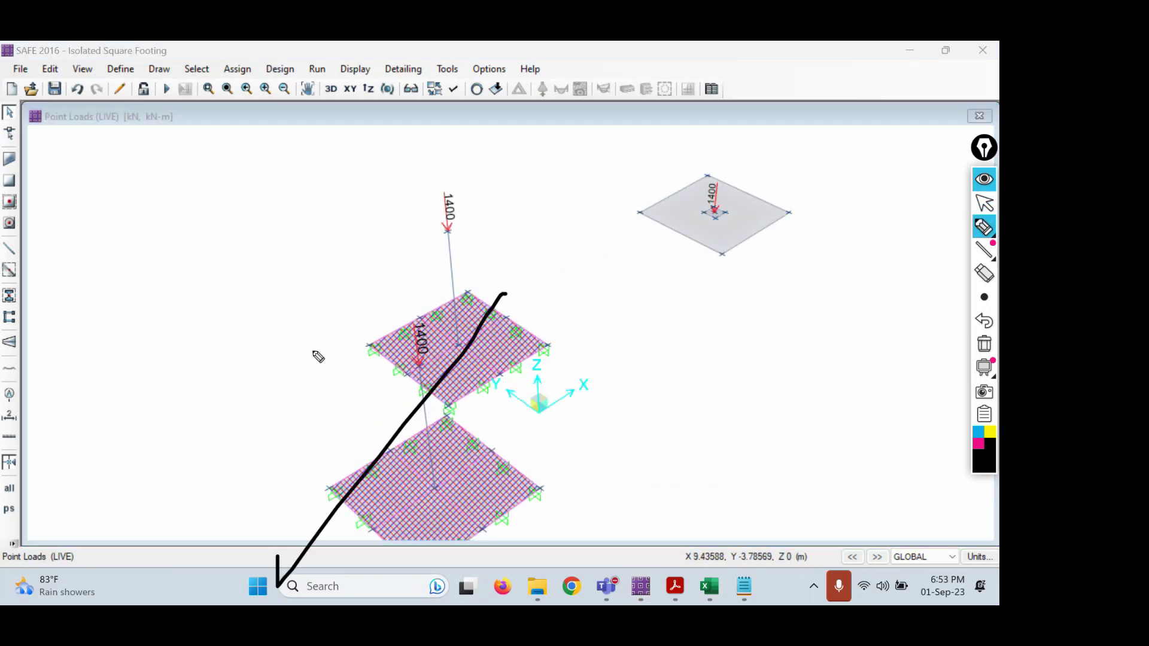
pyautogui.moveTo(351, 293); pyautogui.dragTo(518, 556)
pyautogui.moveTo(799, 236)
pyautogui.mouseDown()
pyautogui.moveTo(808, 257)
pyautogui.moveTo(864, 209)
pyautogui.mouseUp()
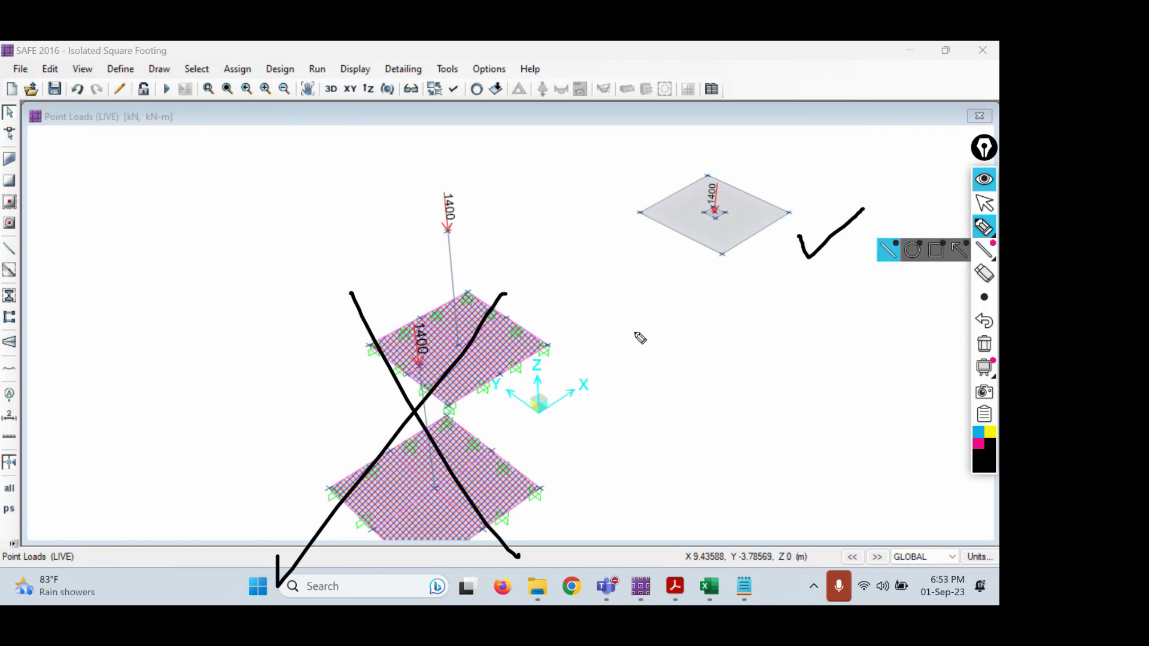
pyautogui.click(984, 345)
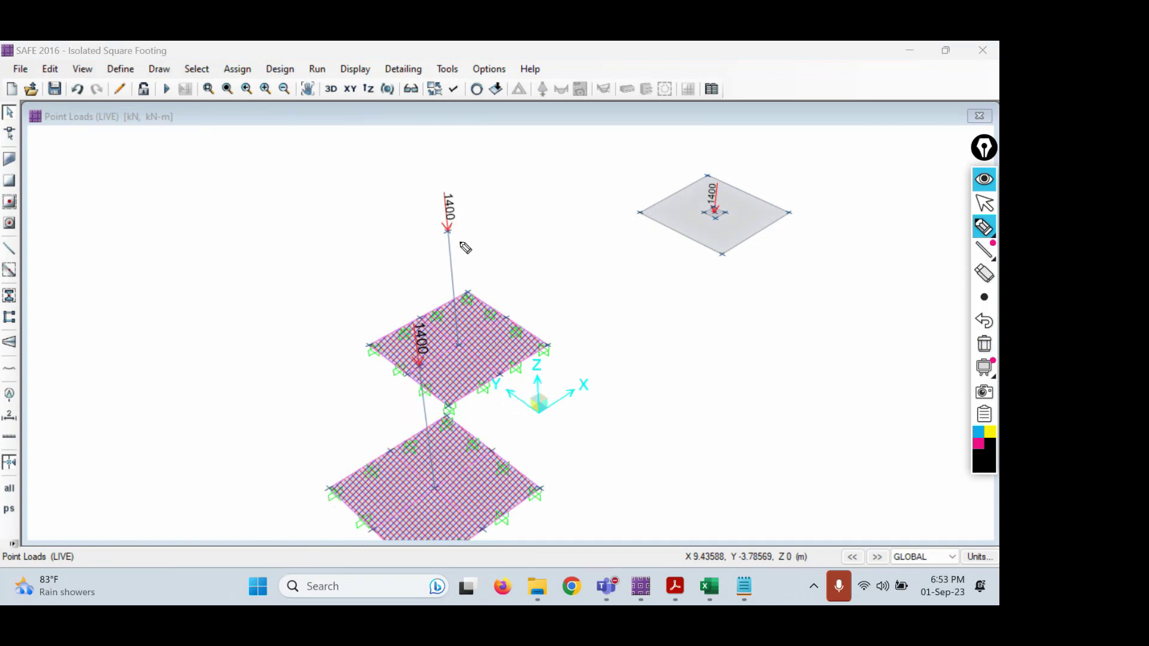
pyautogui.moveTo(461, 229)
pyautogui.mouseDown()
pyautogui.moveTo(433, 245)
pyautogui.moveTo(428, 302)
pyautogui.moveTo(464, 356)
pyautogui.moveTo(478, 251)
pyautogui.moveTo(450, 223)
pyautogui.mouseUp()
pyautogui.moveTo(421, 358)
pyautogui.mouseDown()
pyautogui.moveTo(426, 485)
pyautogui.moveTo(421, 363)
pyautogui.mouseUp()
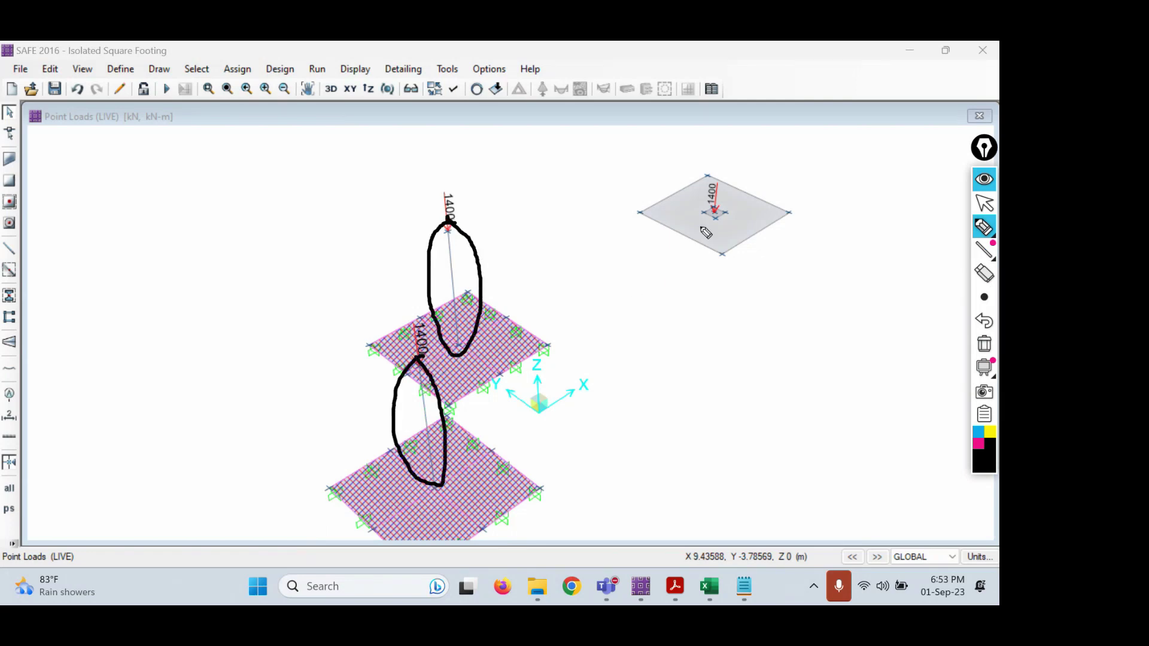
pyautogui.moveTo(670, 169); pyautogui.dragTo(689, 141)
pyautogui.click(984, 204)
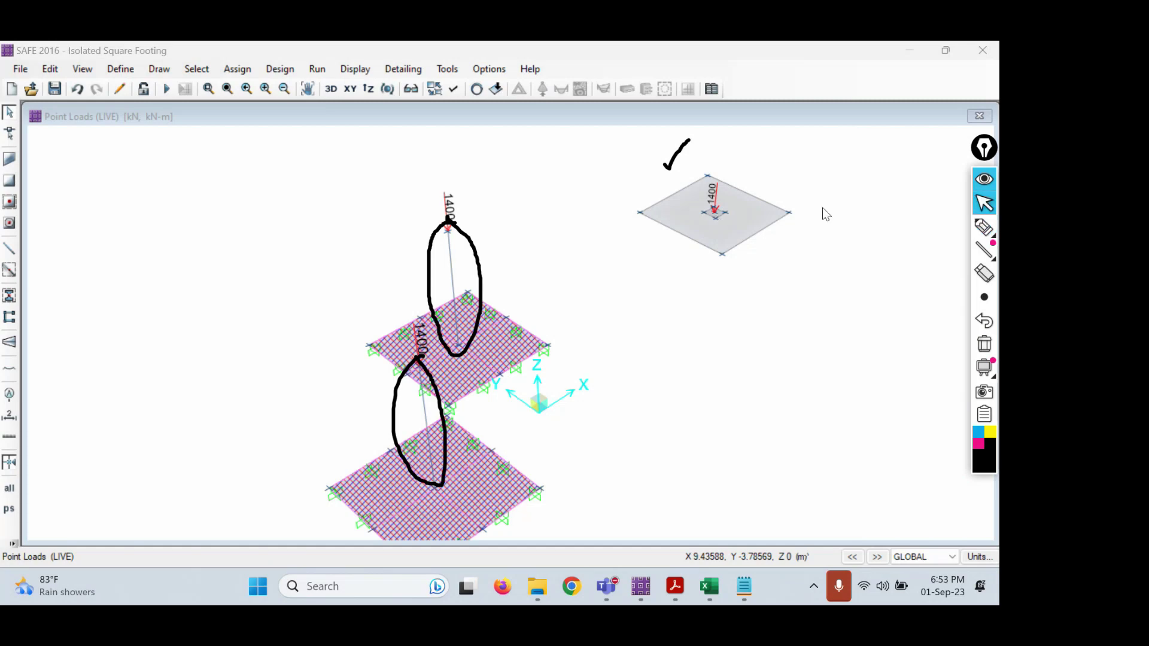
pyautogui.click(985, 346)
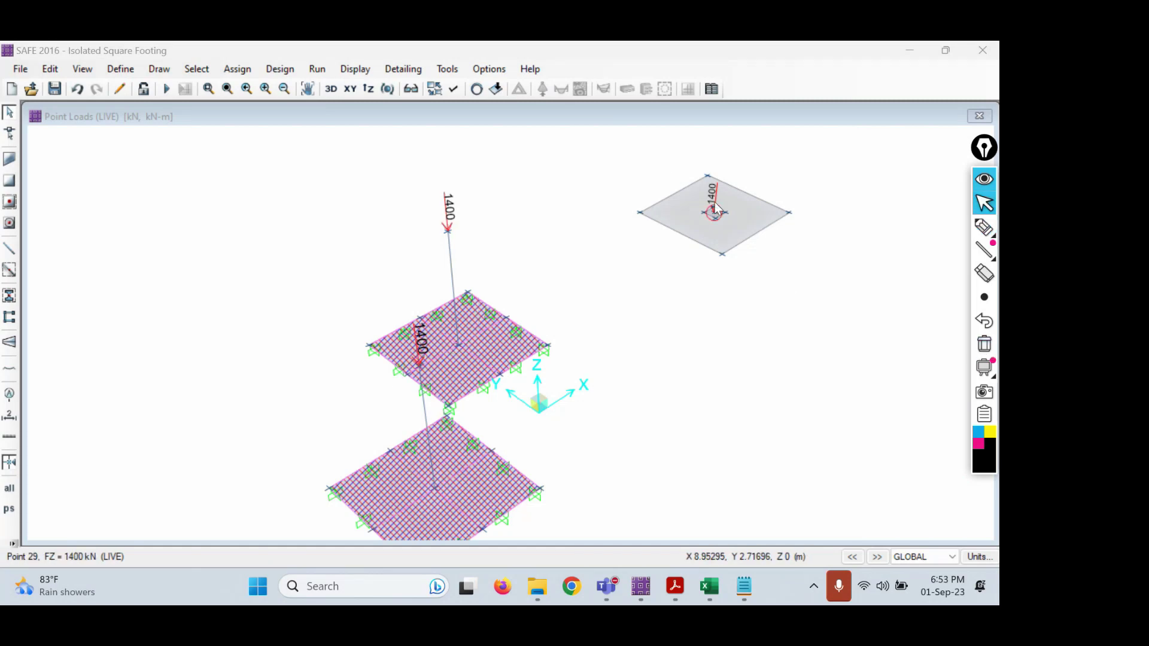
# - Inspect the live point load at the centre of the new footing up close in 3D
pyautogui.scroll(5, 727, 206)
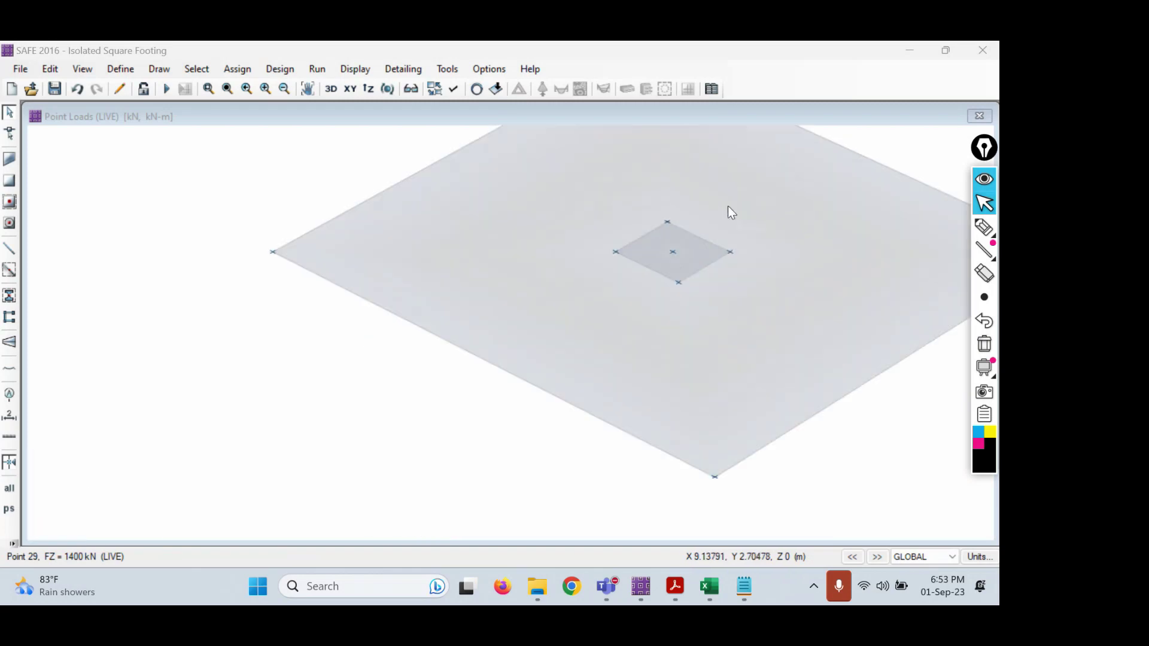
pyautogui.moveTo(759, 201); pyautogui.dragTo(581, 273, button='middle')
pyautogui.click(511, 311)
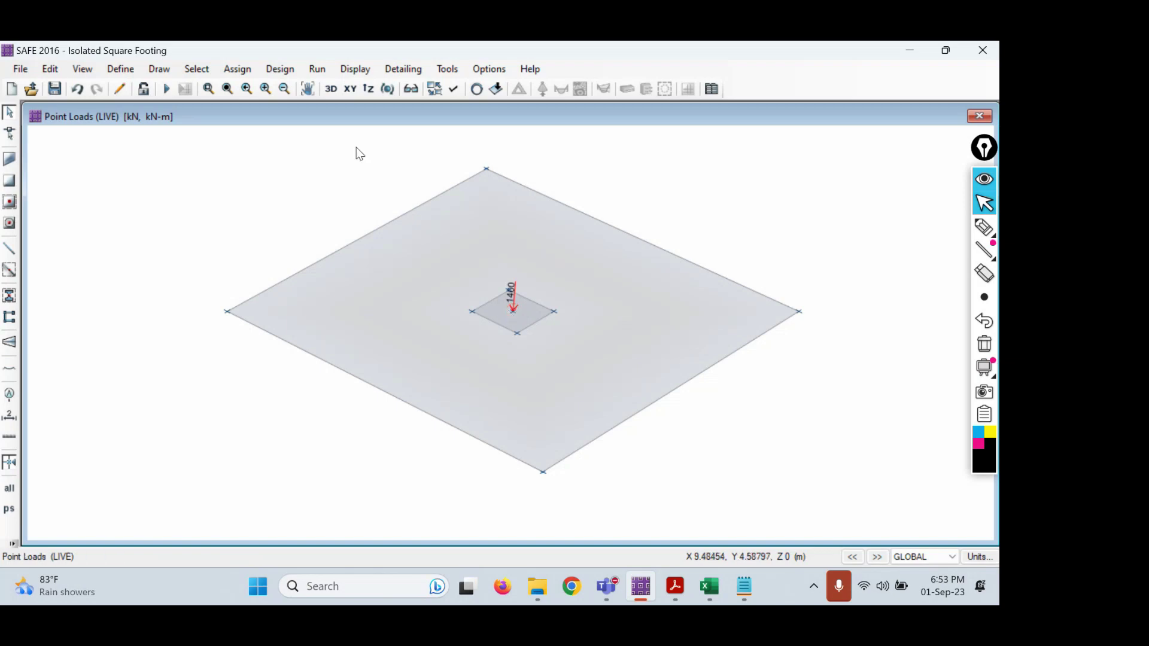
# - Return to the XY plan view and select the new footing's large slab area
pyautogui.click(350, 88)
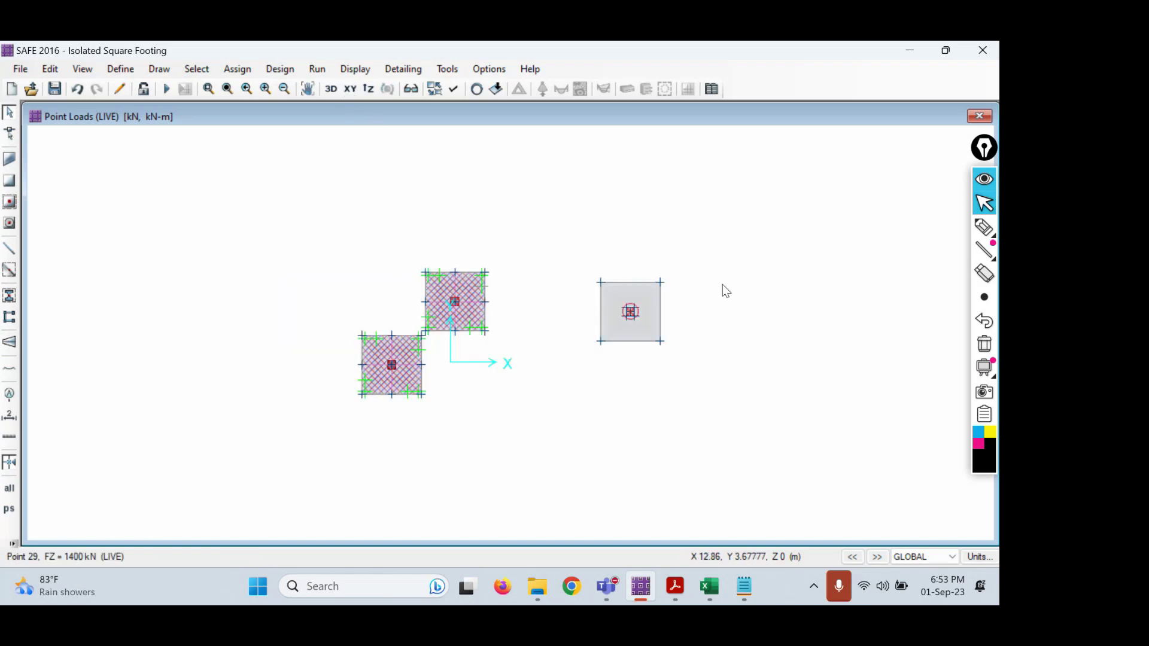
pyautogui.scroll(5, 723, 287)
pyautogui.moveTo(456, 374); pyautogui.dragTo(763, 233, button='middle')
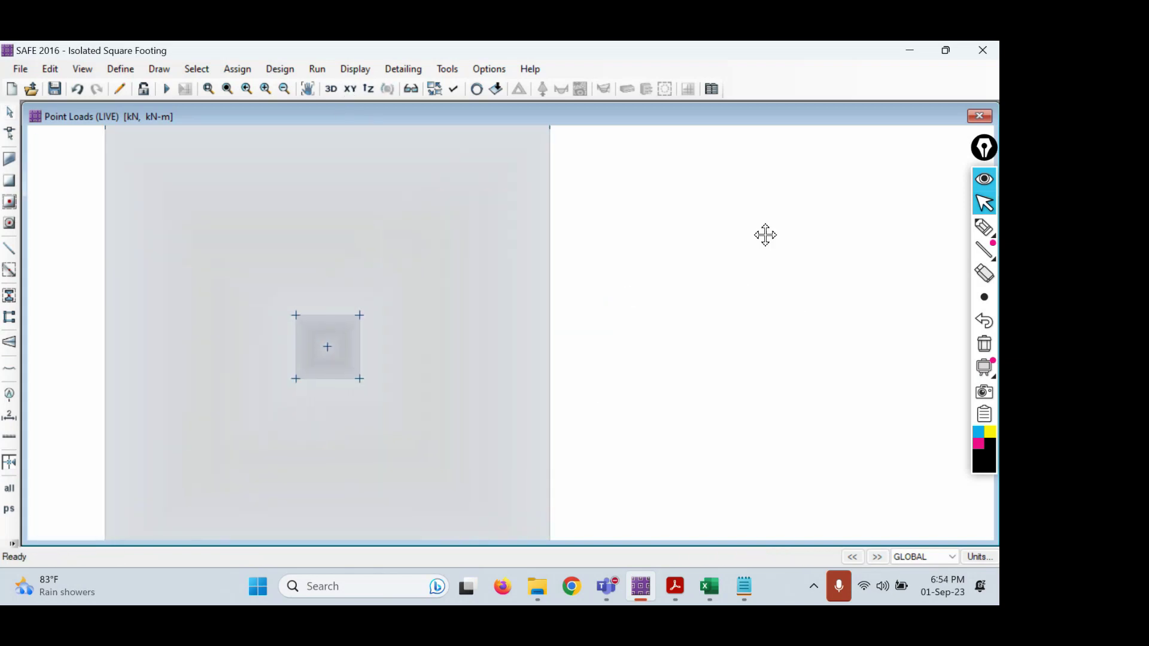
pyautogui.scroll(-2, 692, 275)
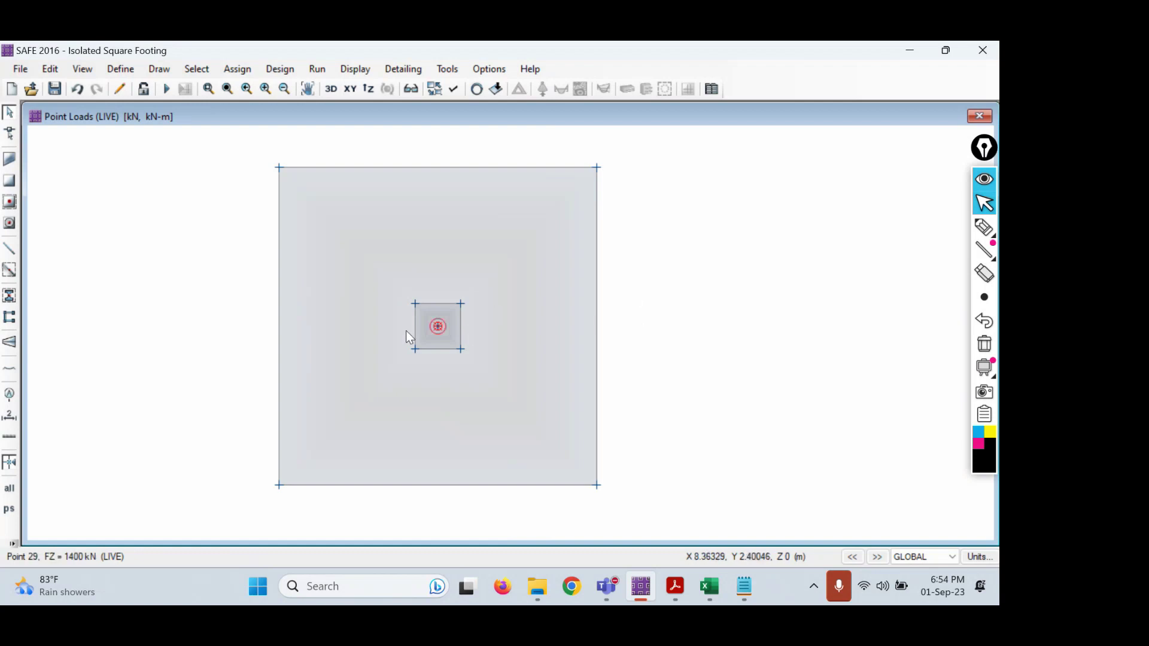
pyautogui.click(525, 193)
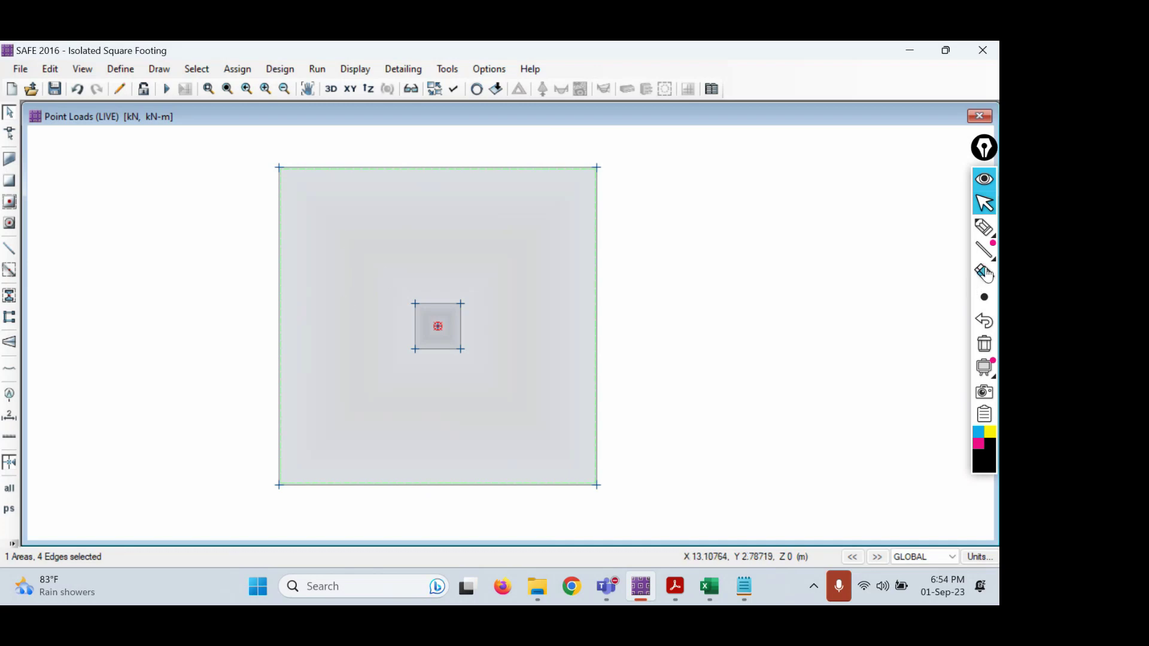
pyautogui.click(987, 232)
pyautogui.click(988, 234)
pyautogui.moveTo(153, 532)
pyautogui.mouseDown()
pyautogui.moveTo(6, 538)
pyautogui.moveTo(162, 546)
pyautogui.moveTo(110, 541)
pyautogui.mouseUp()
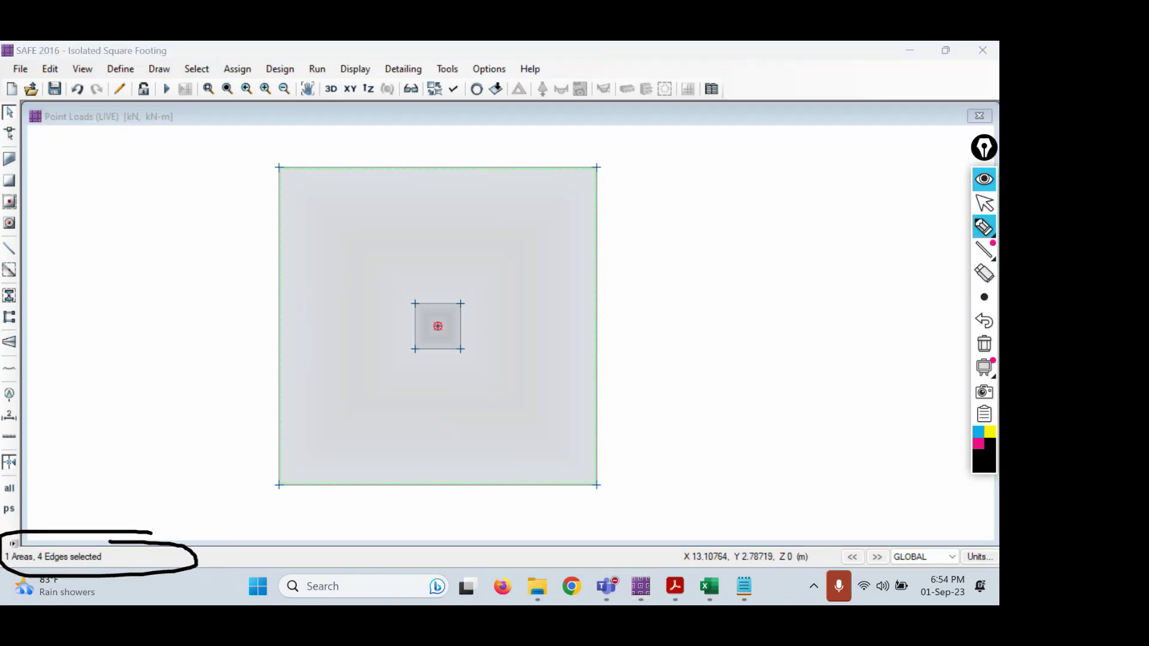
pyautogui.click(984, 204)
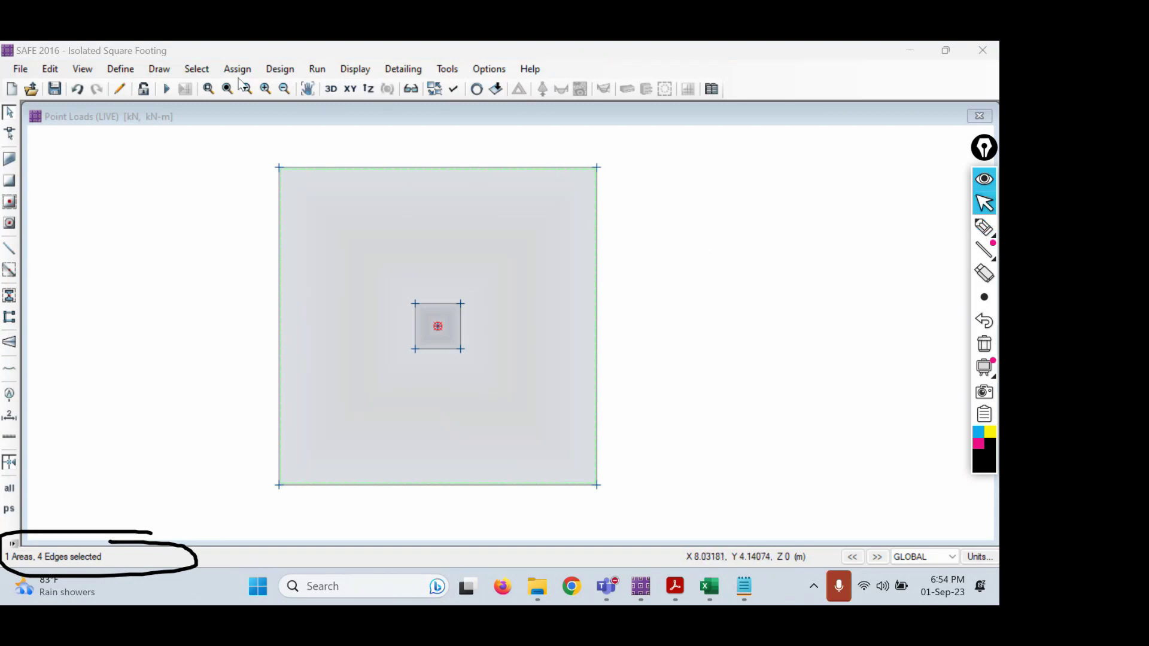
# - Assign the SBC200@25MM soil subgrade property to the selected footing slab
pyautogui.click(236, 69)
pyautogui.moveTo(339, 197)
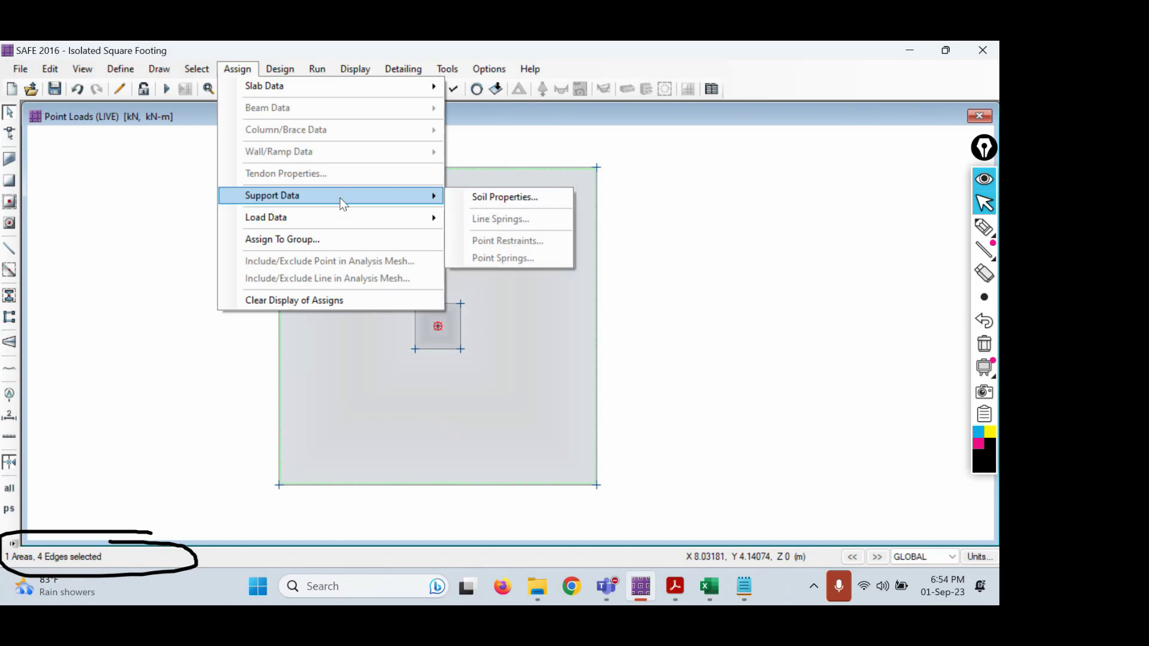
pyautogui.click(513, 197)
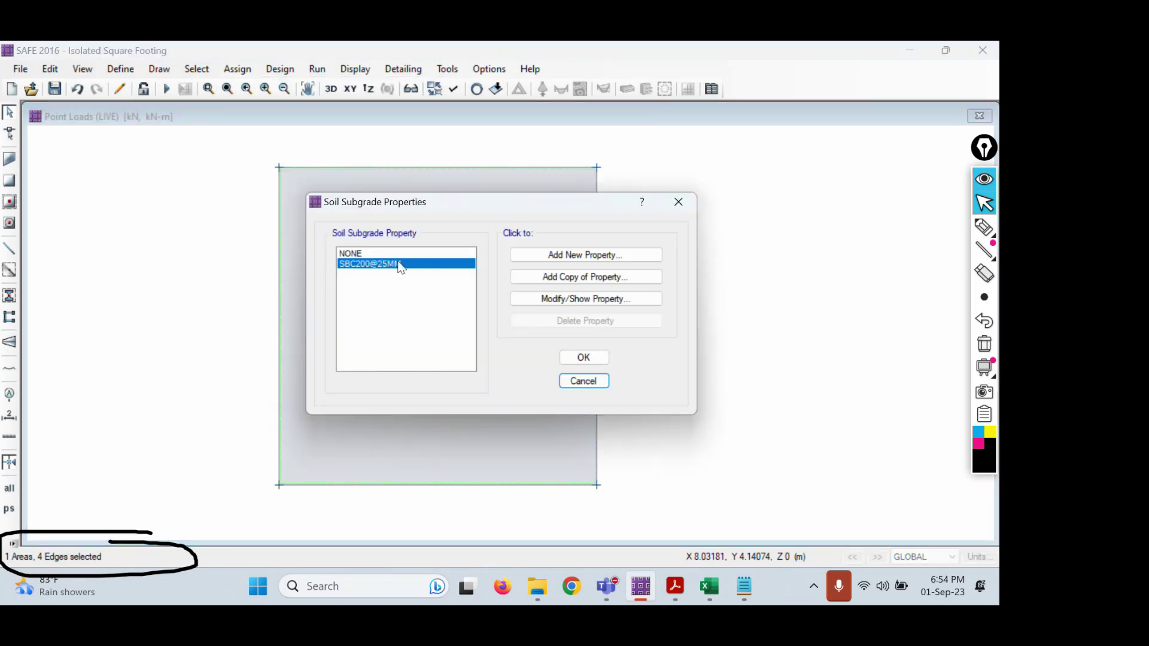
pyautogui.click(584, 358)
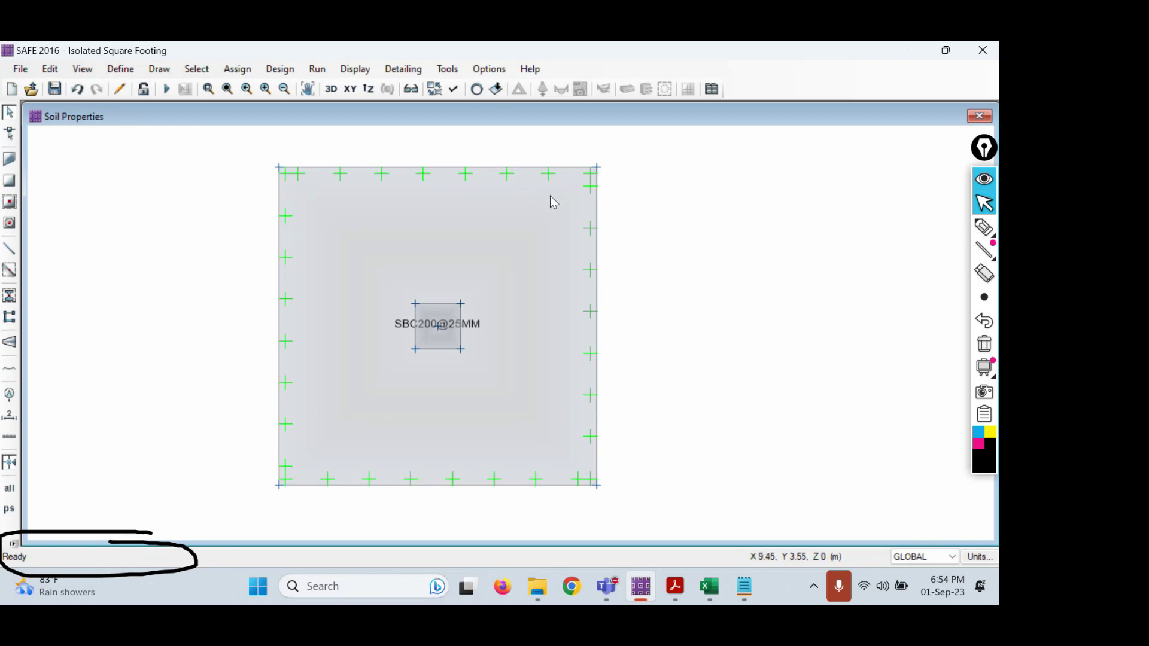
pyautogui.click(984, 227)
pyautogui.moveTo(483, 315)
pyautogui.mouseDown()
pyautogui.moveTo(519, 337)
pyautogui.moveTo(503, 317)
pyautogui.mouseUp()
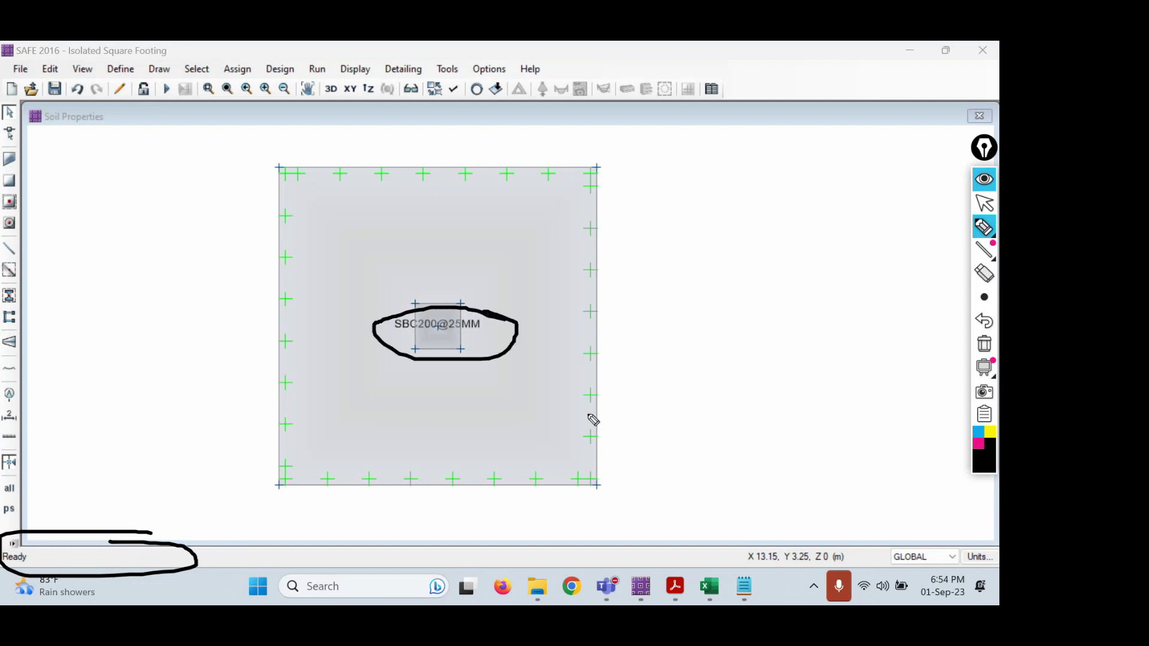
pyautogui.click(984, 343)
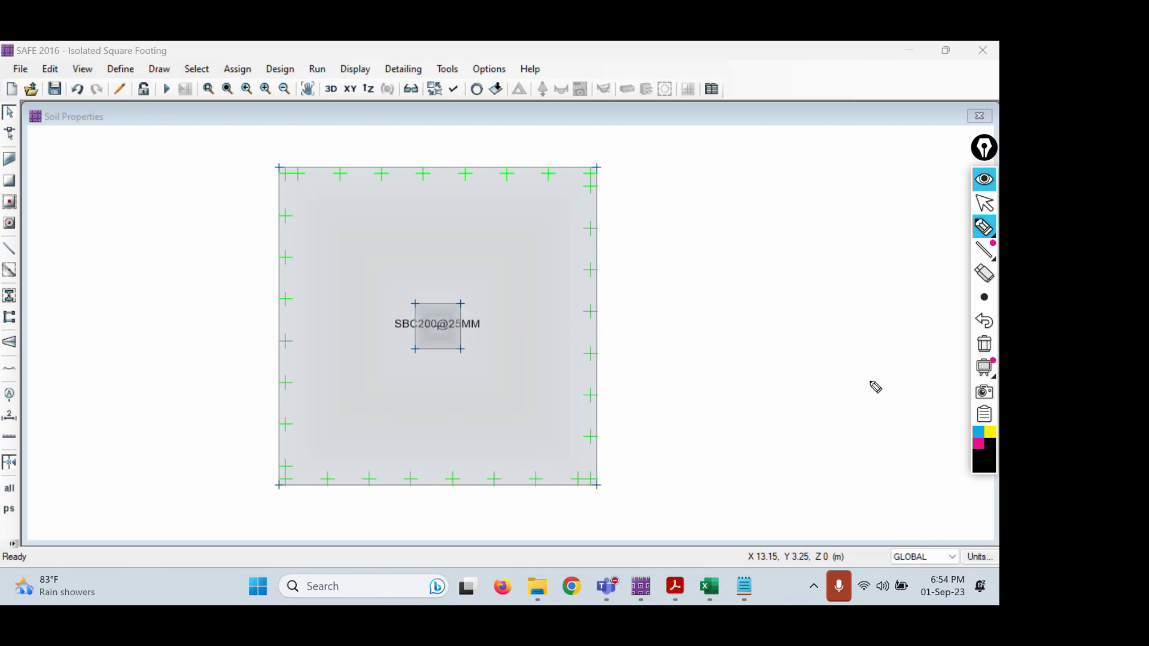
pyautogui.click(979, 444)
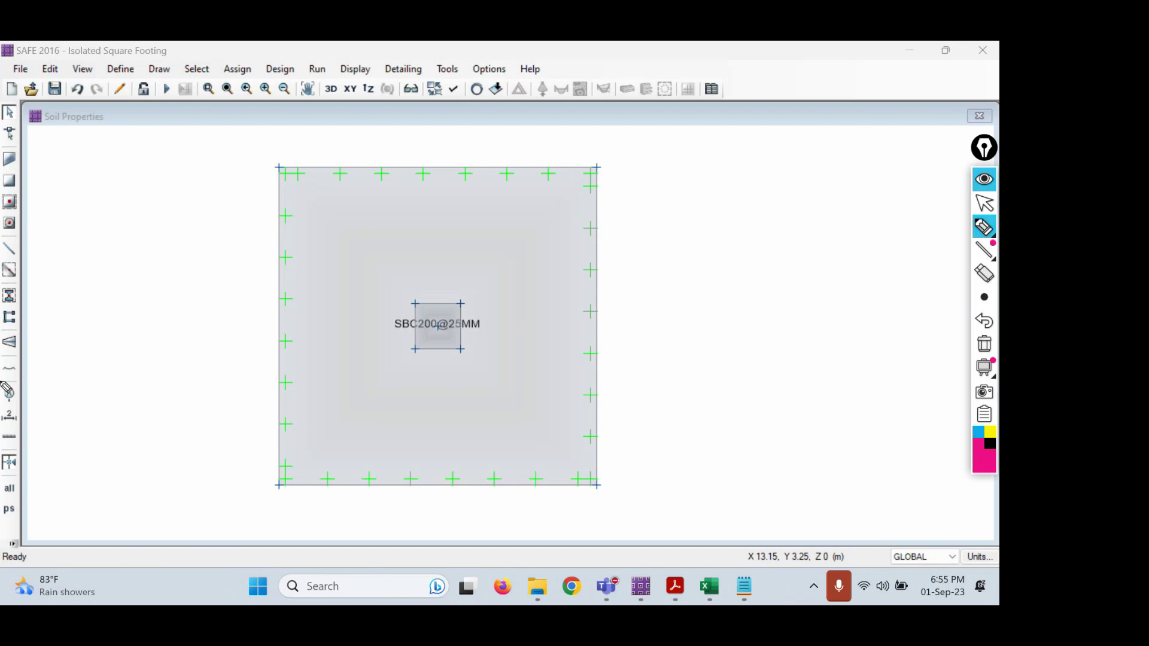
pyautogui.moveTo(52, 338)
pyautogui.mouseDown()
pyautogui.moveTo(21, 326)
pyautogui.moveTo(5, 356)
pyautogui.moveTo(43, 342)
pyautogui.moveTo(40, 328)
pyautogui.mouseUp()
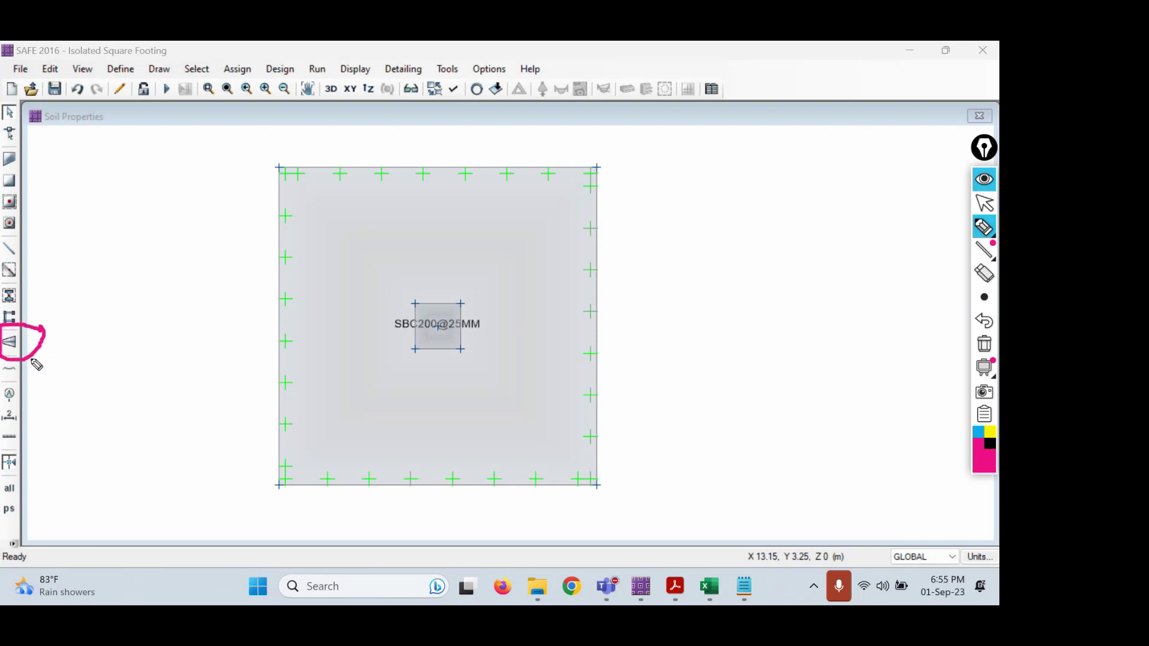
pyautogui.click(984, 204)
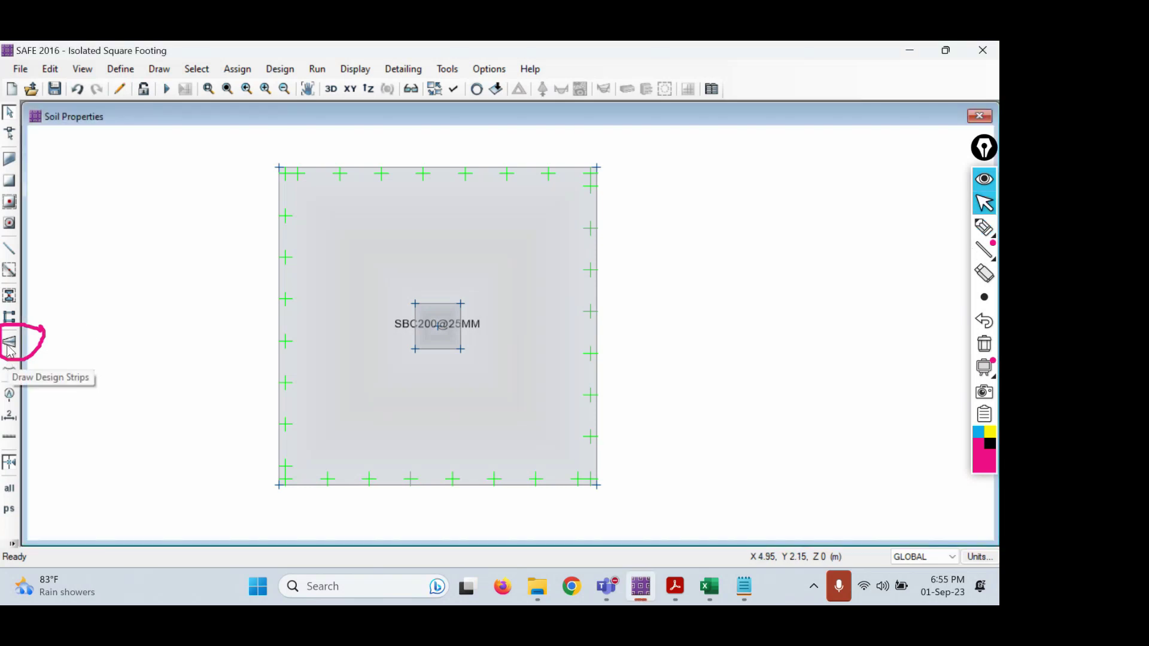
# - Start Draw Design Strips and set the strip layer to A for the column strip
pyautogui.click(9, 346)
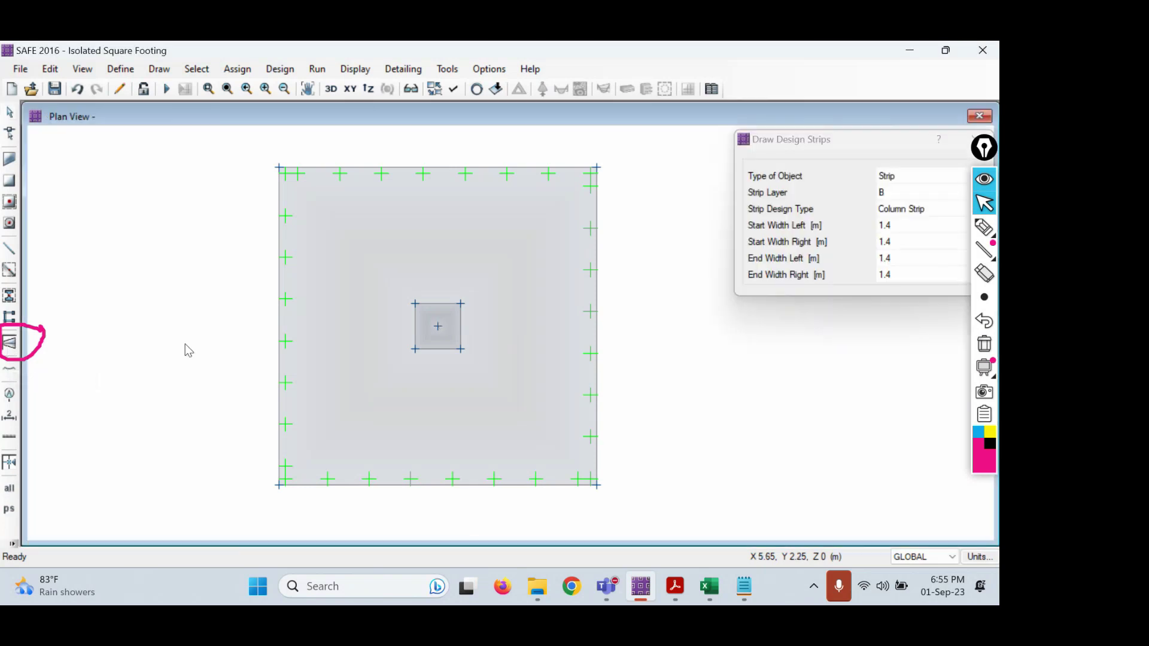
pyautogui.moveTo(873, 155)
pyautogui.mouseDown()
pyautogui.moveTo(263, 255)
pyautogui.moveTo(182, 205)
pyautogui.moveTo(188, 212)
pyautogui.mouseUp()
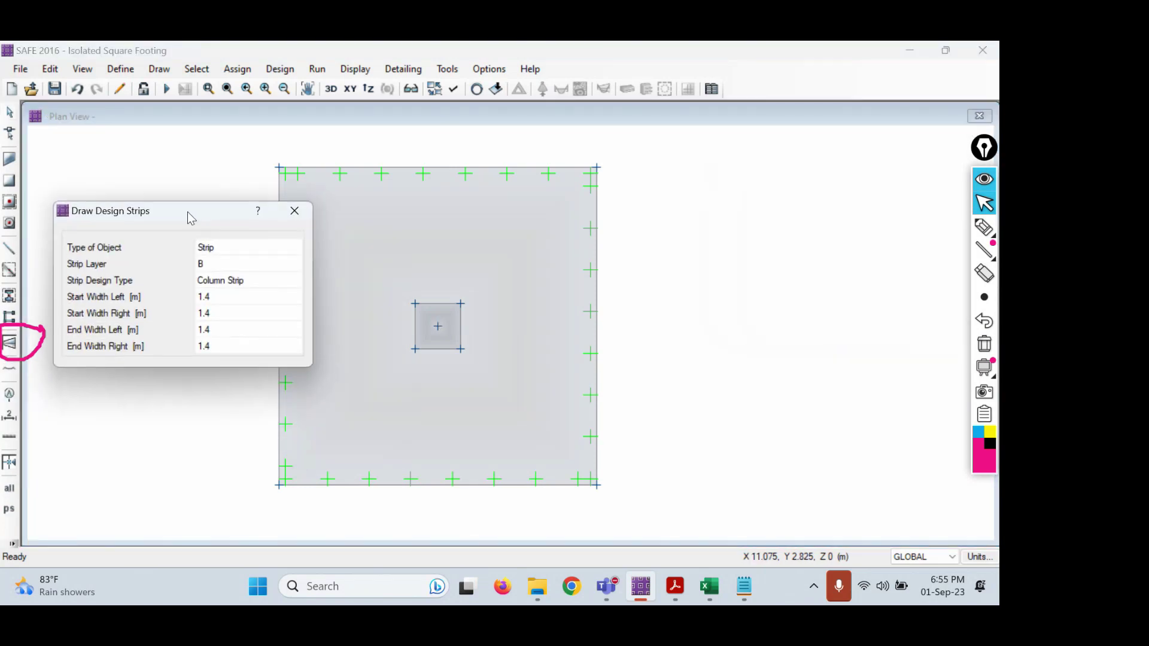
pyautogui.click(984, 346)
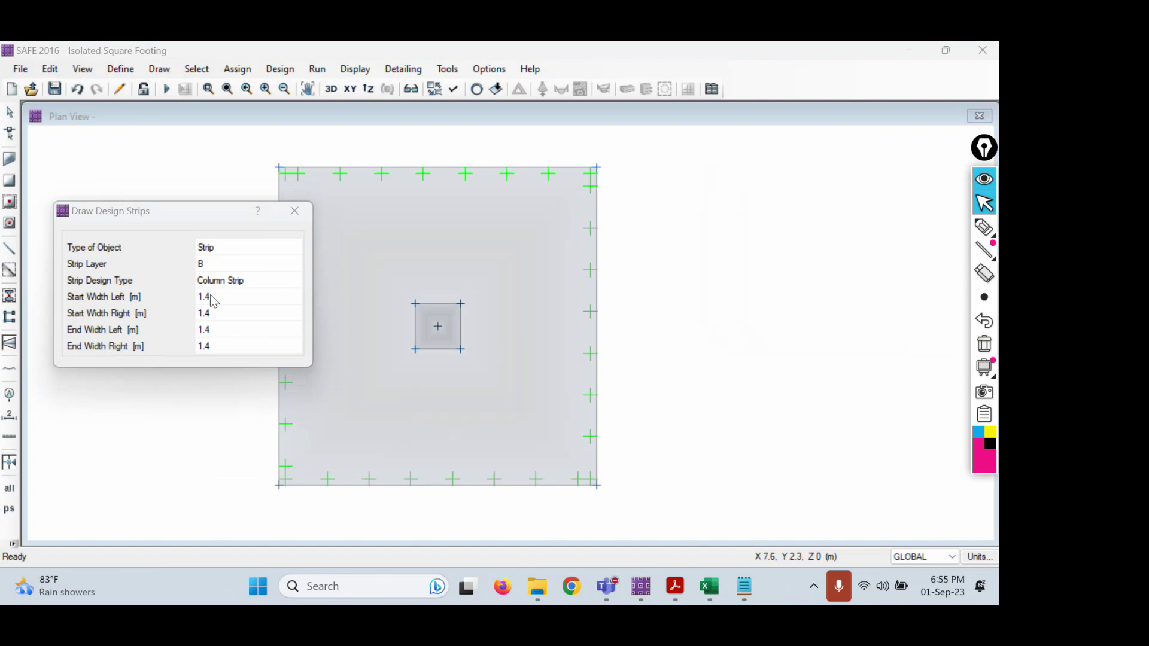
pyautogui.click(123, 205)
pyautogui.click(209, 248)
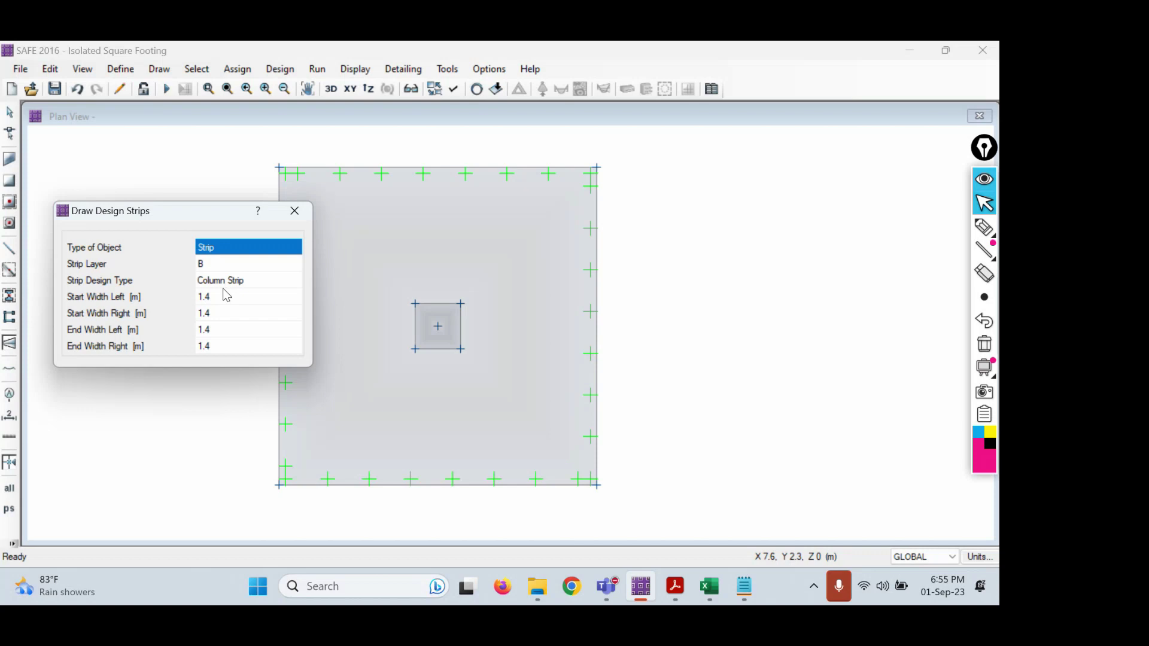
pyautogui.click(214, 264)
pyautogui.click(221, 267)
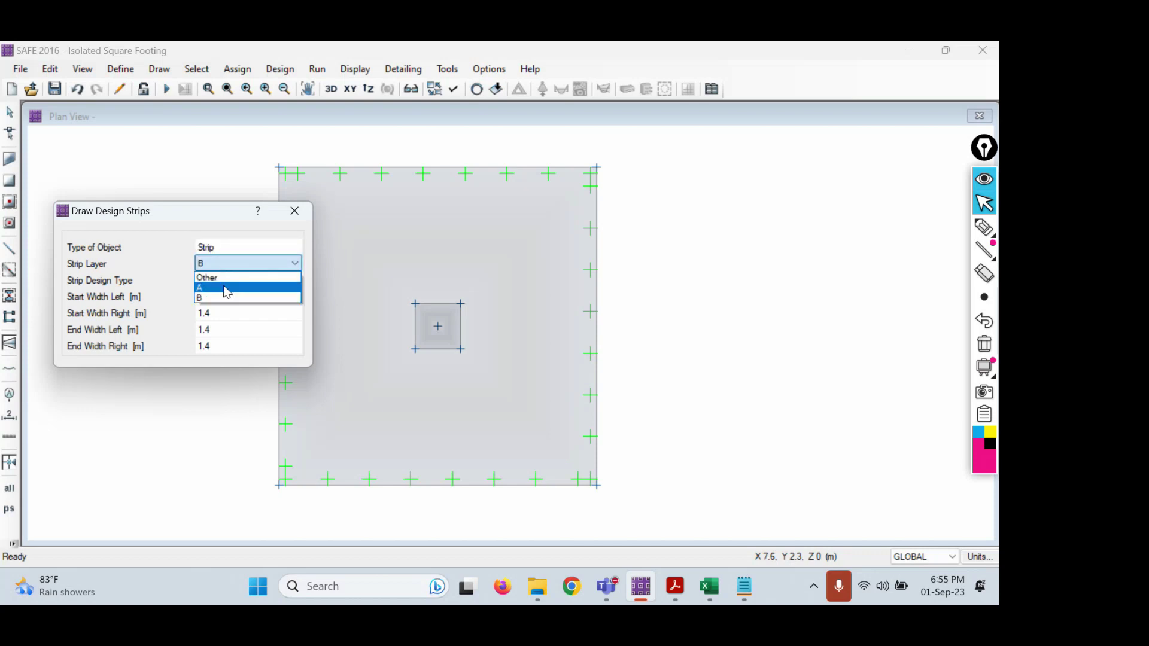
pyautogui.click(224, 284)
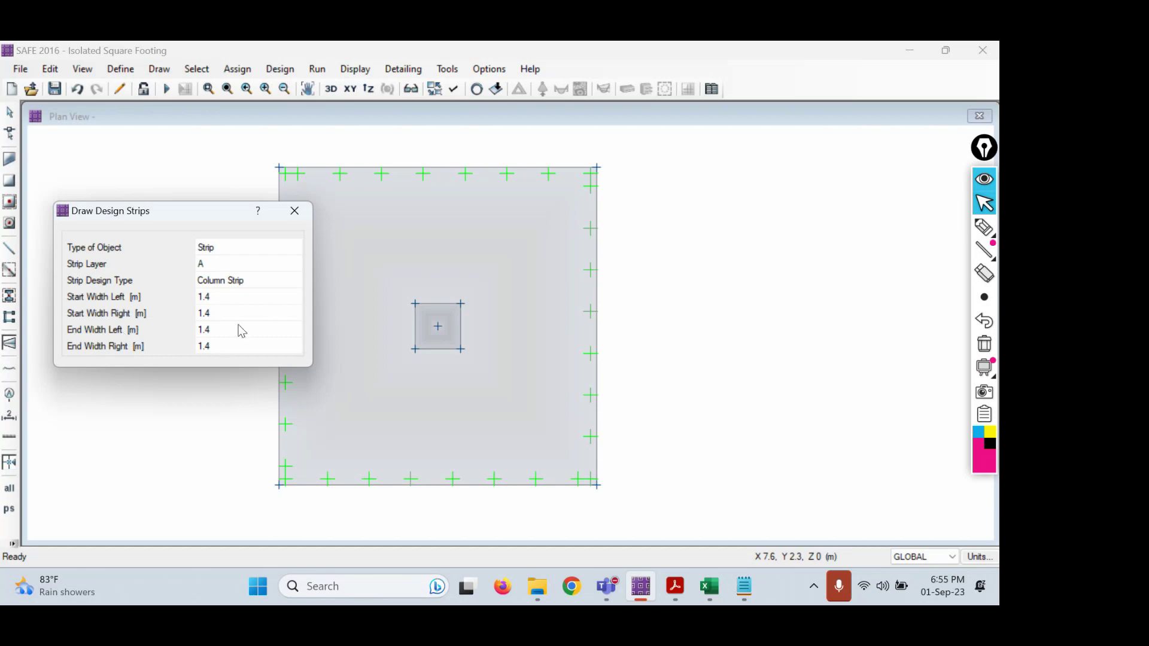
pyautogui.click(984, 227)
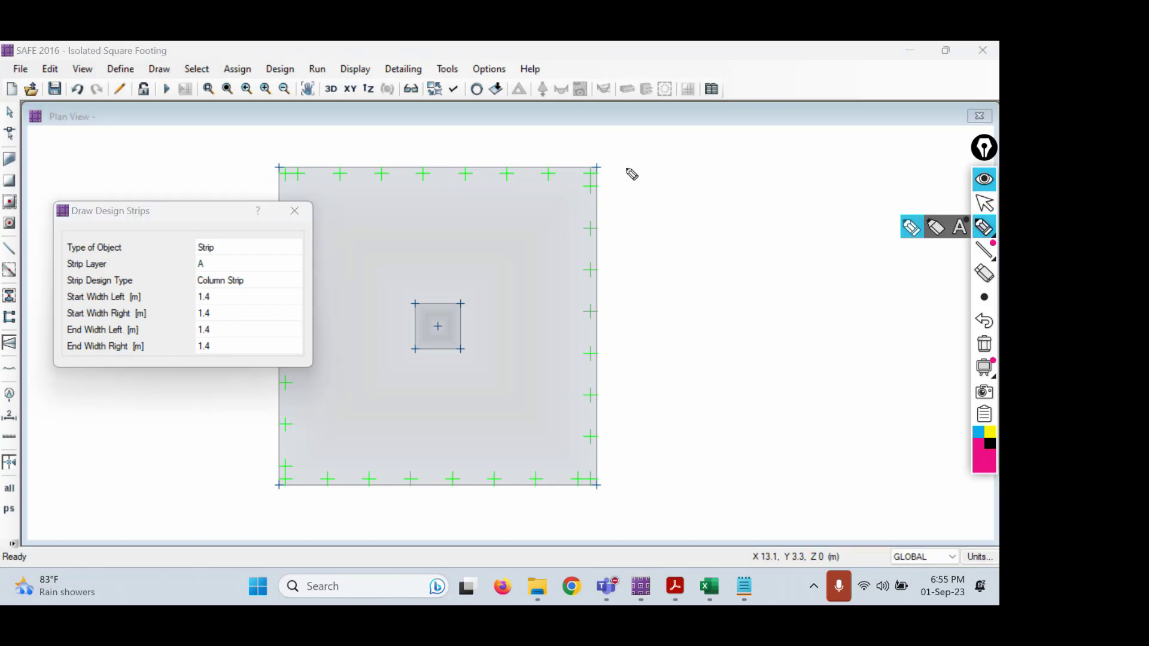
pyautogui.moveTo(630, 173); pyautogui.dragTo(648, 483)
pyautogui.moveTo(644, 282)
pyautogui.mouseDown()
pyautogui.moveTo(686, 287)
pyautogui.moveTo(724, 264)
pyautogui.moveTo(716, 254)
pyautogui.mouseUp()
pyautogui.click(684, 274)
pyautogui.moveTo(652, 315); pyautogui.dragTo(777, 267)
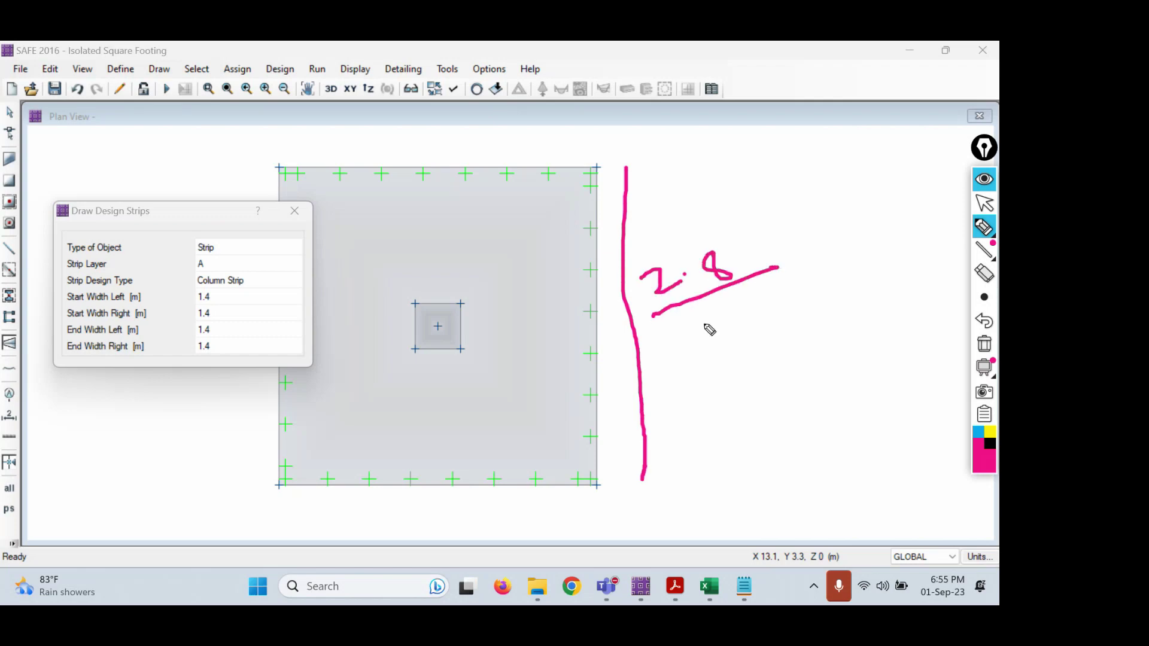
pyautogui.moveTo(698, 316)
pyautogui.mouseDown()
pyautogui.moveTo(733, 333)
pyautogui.moveTo(778, 308)
pyautogui.mouseUp()
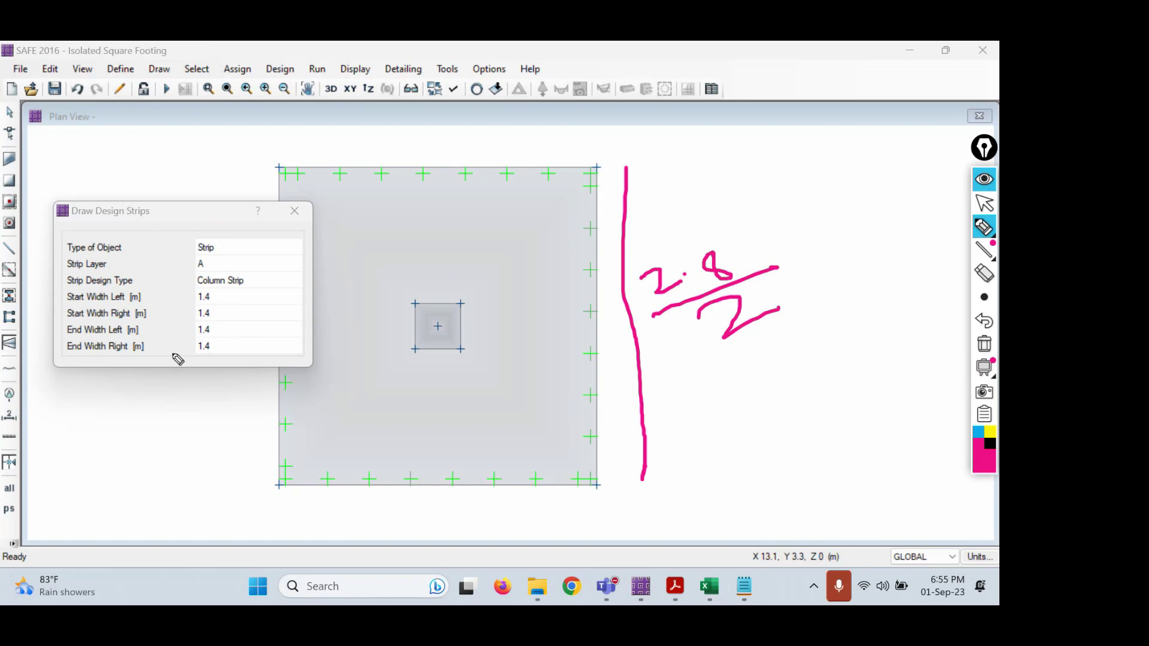
pyautogui.moveTo(224, 288)
pyautogui.mouseDown()
pyautogui.moveTo(226, 350)
pyautogui.moveTo(222, 277)
pyautogui.mouseUp()
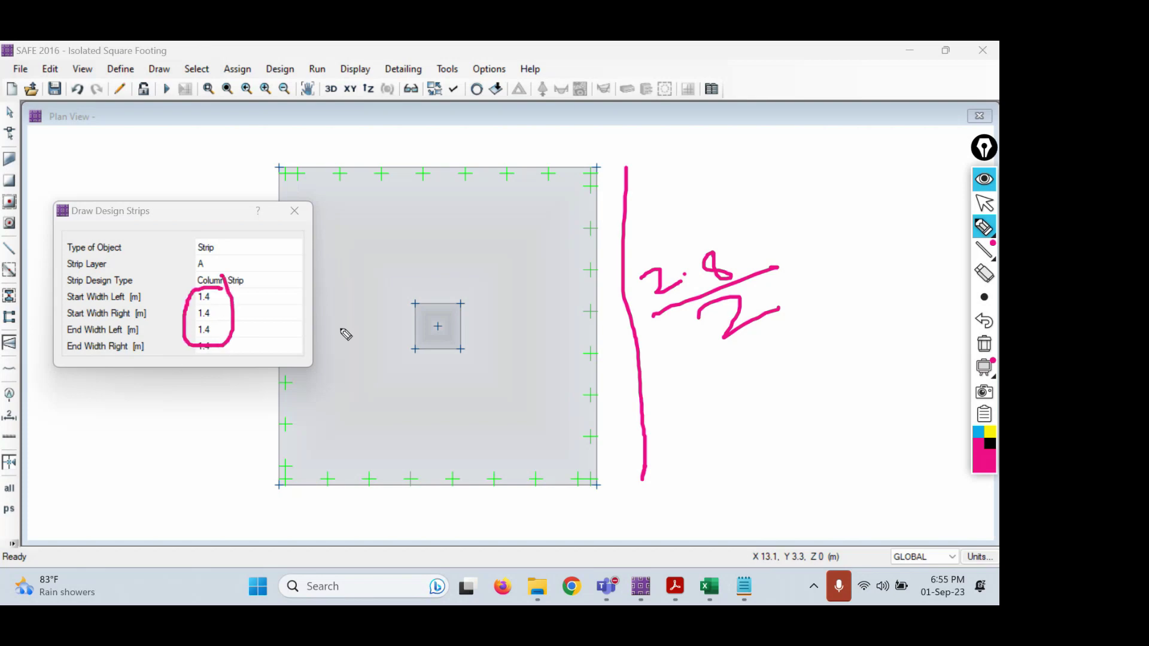
pyautogui.click(987, 345)
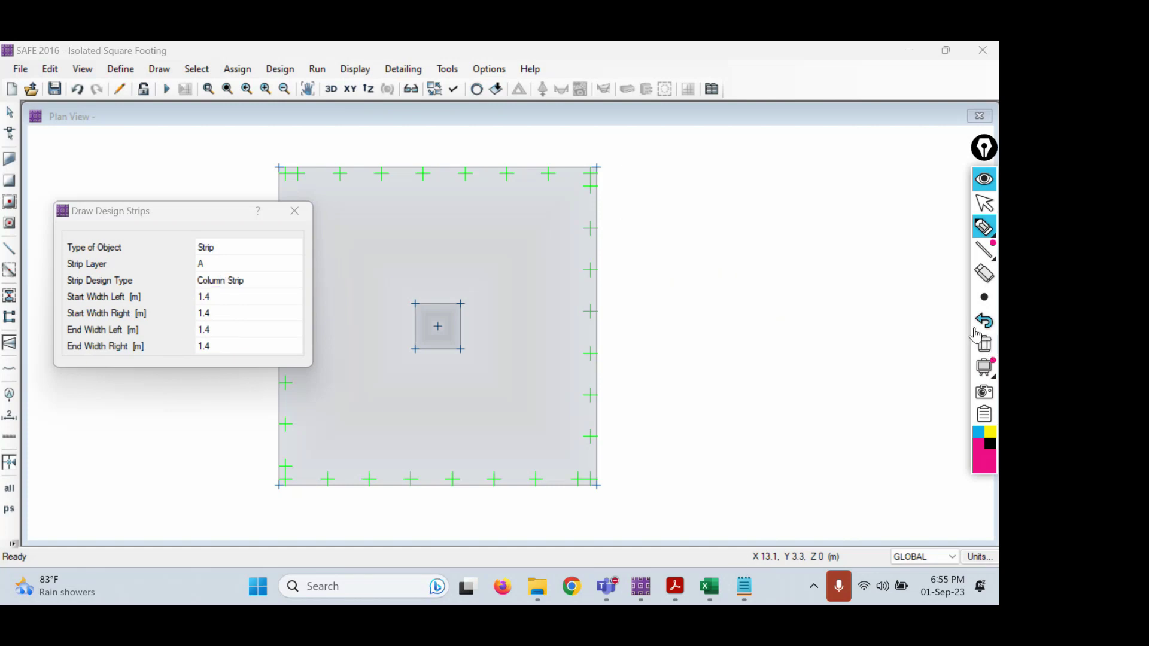
pyautogui.click(984, 204)
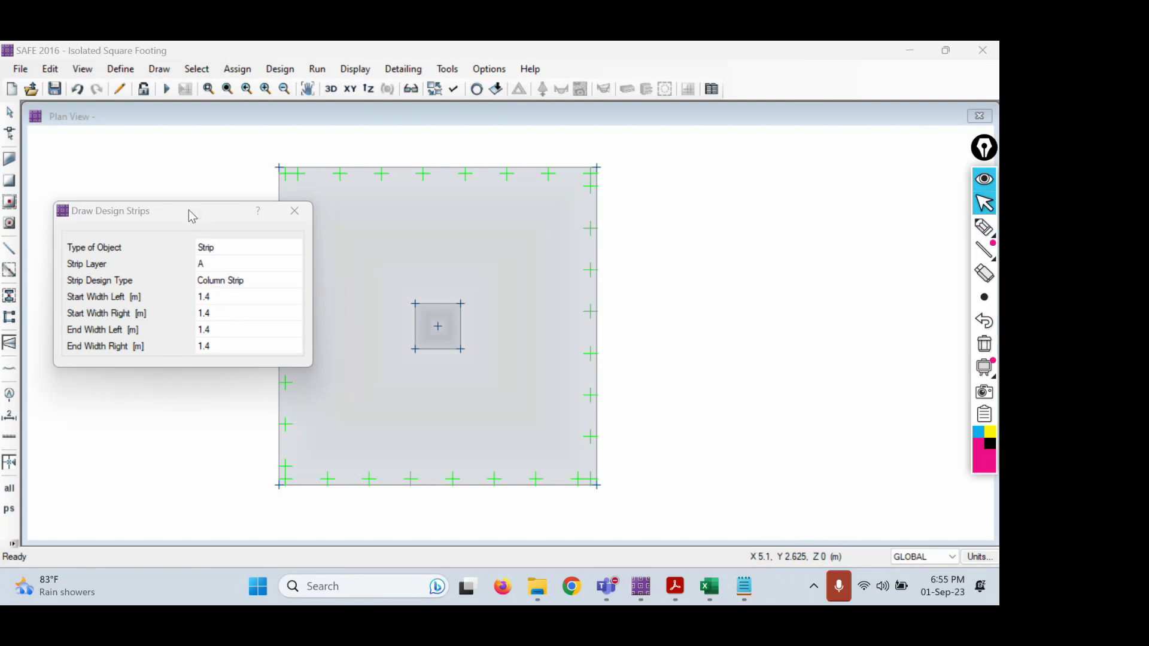
# - Draw the layer A column strip horizontally across the footing, from the midpoint of its left edge to the midpoint of its right edge
pyautogui.moveTo(189, 210); pyautogui.dragTo(132, 204)
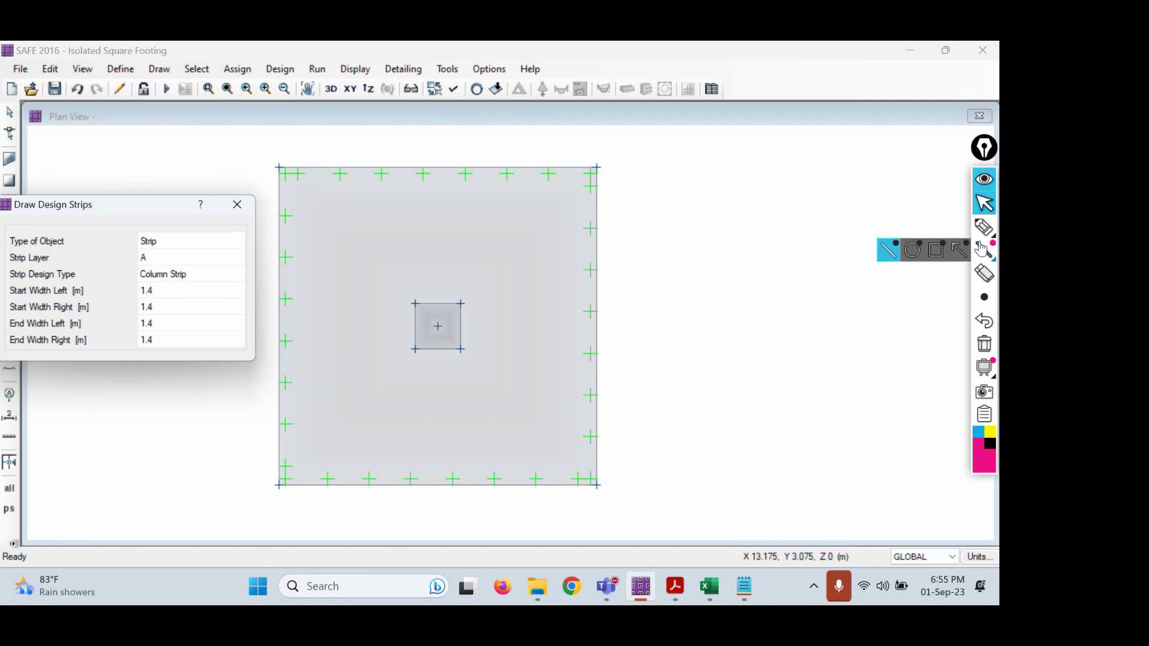
pyautogui.click(935, 250)
pyautogui.moveTo(220, 395); pyautogui.dragTo(768, 377)
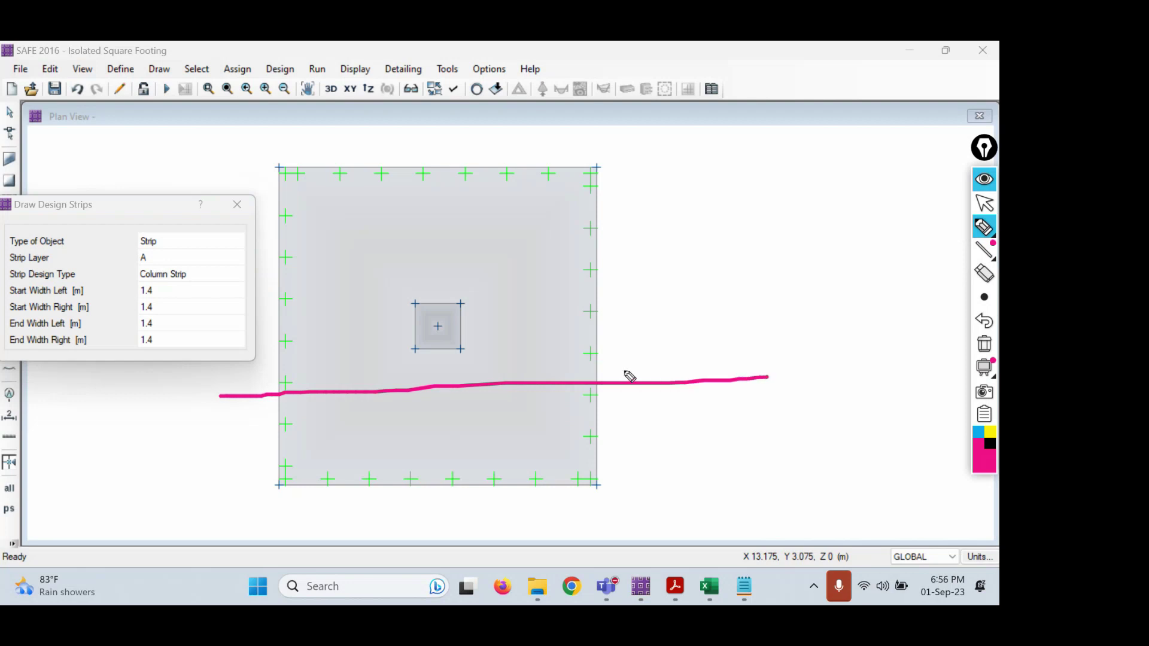
pyautogui.moveTo(986, 233)
pyautogui.click(984, 204)
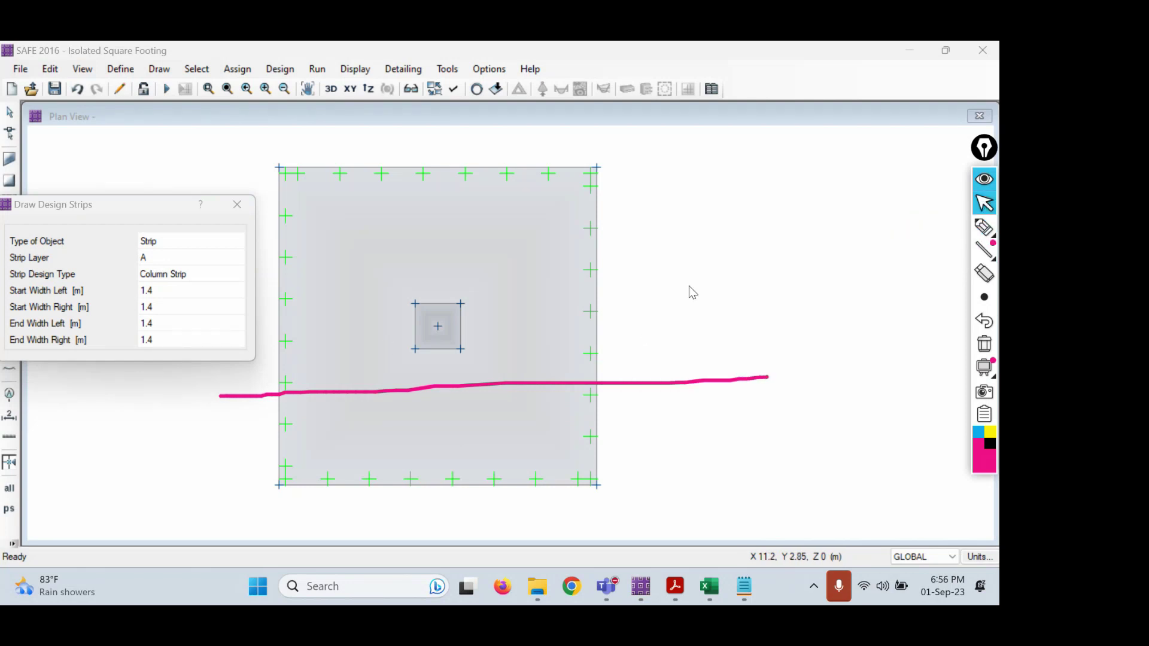
pyautogui.click(279, 328)
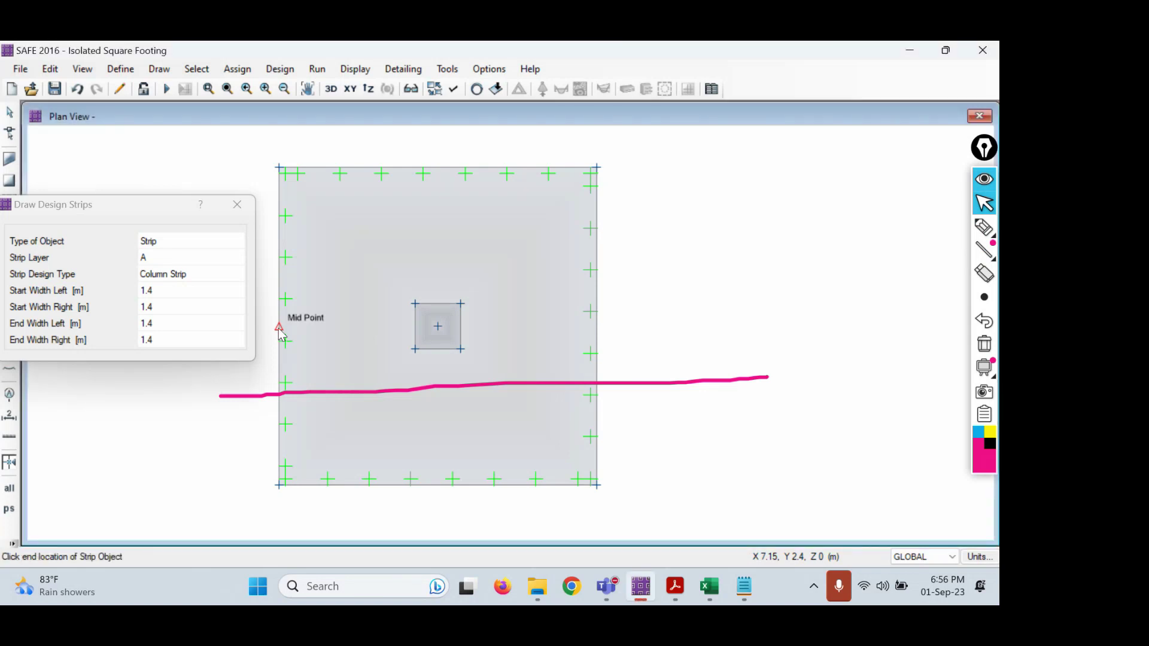
pyautogui.click(597, 327)
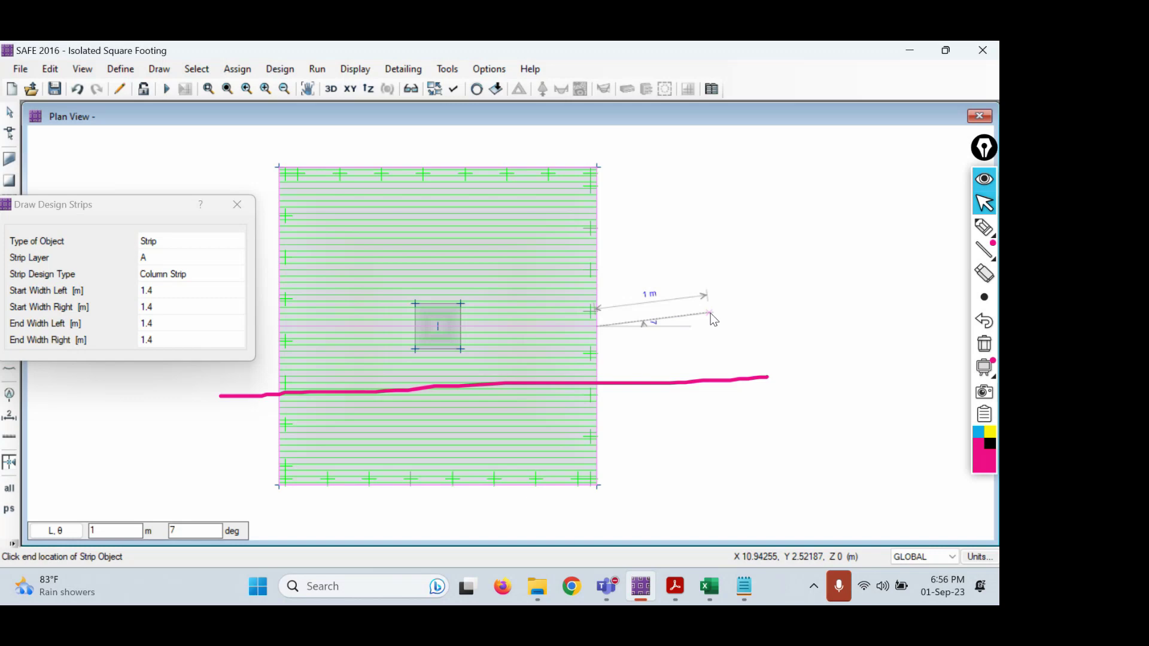
pyautogui.rightClick(698, 243)
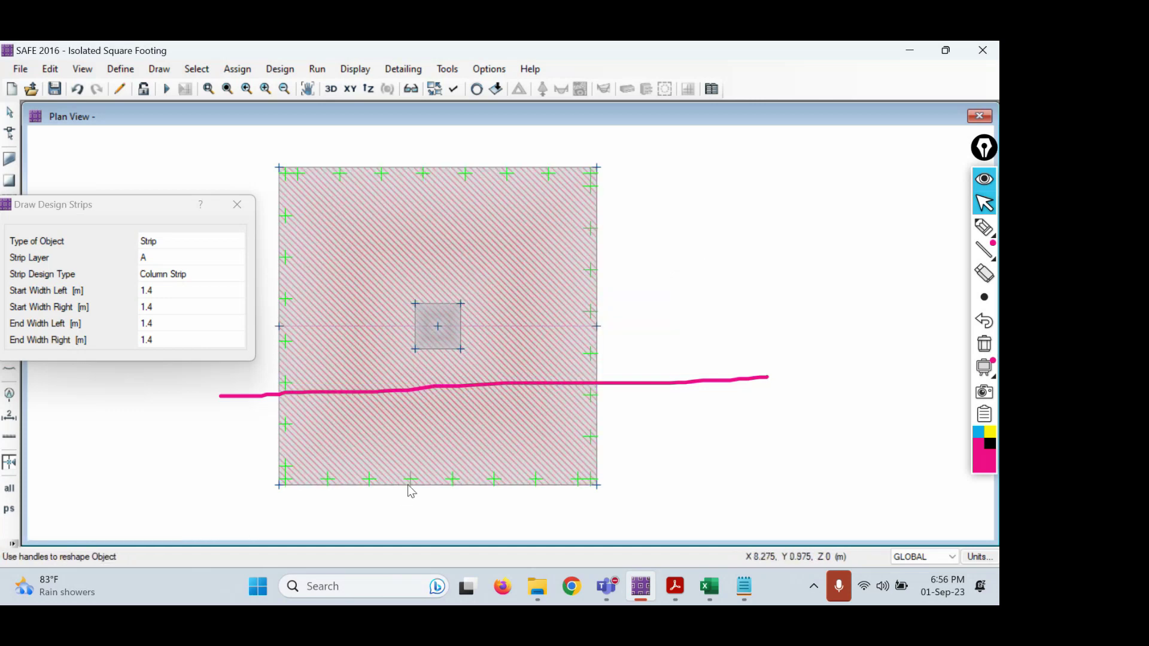
pyautogui.click(984, 343)
pyautogui.click(984, 228)
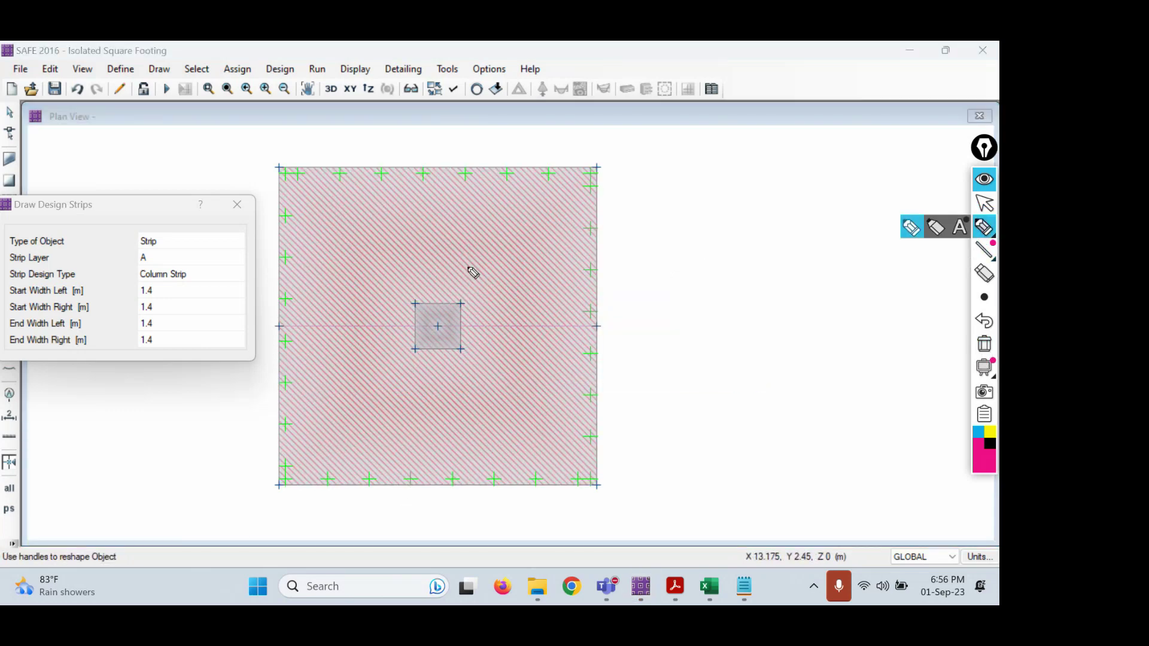
pyautogui.moveTo(388, 121); pyautogui.dragTo(398, 513)
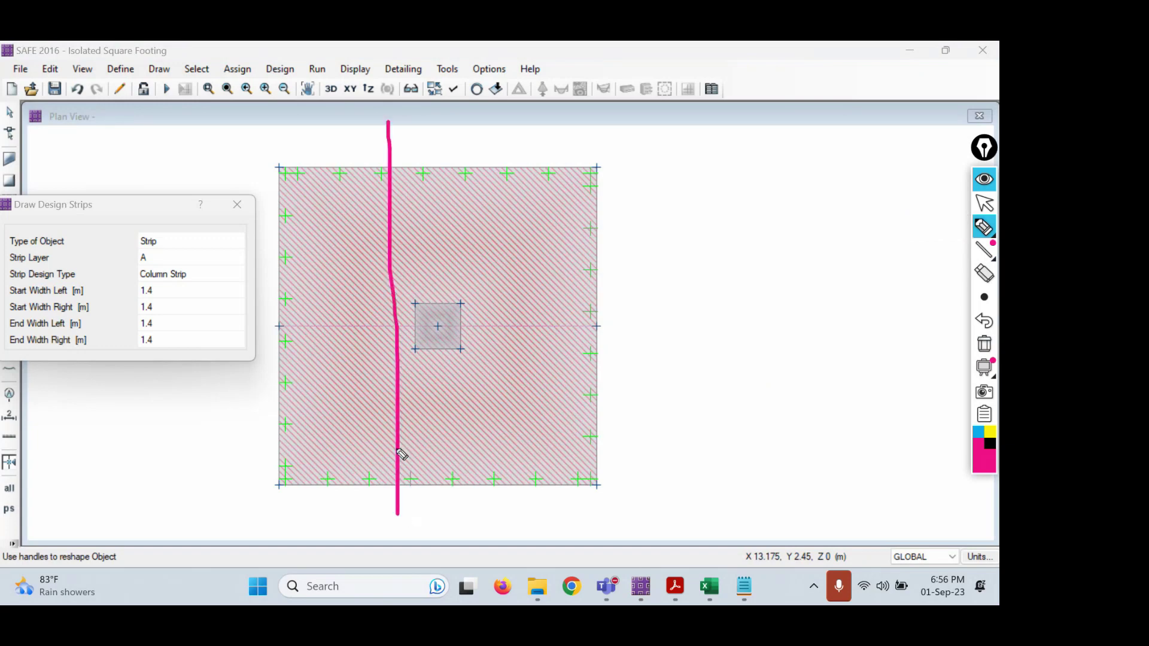
pyautogui.click(984, 203)
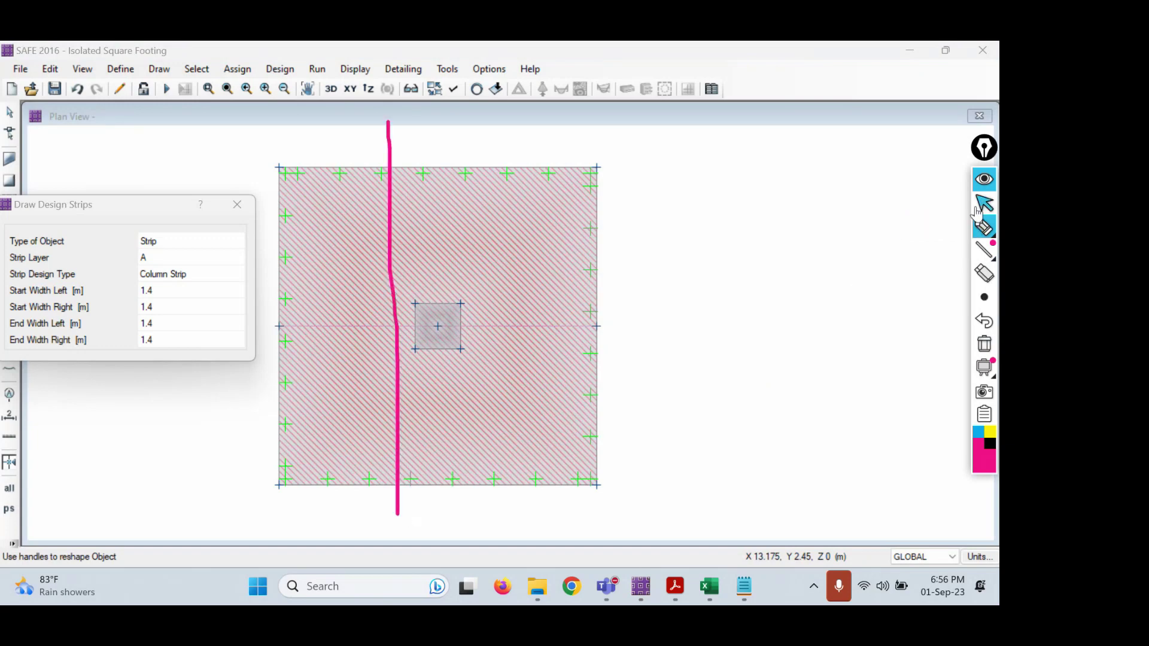
# - Set the strip layer to B and draw a vertical column strip from the footing's top edge midpoint to its bottom edge midpoint
pyautogui.click(95, 238)
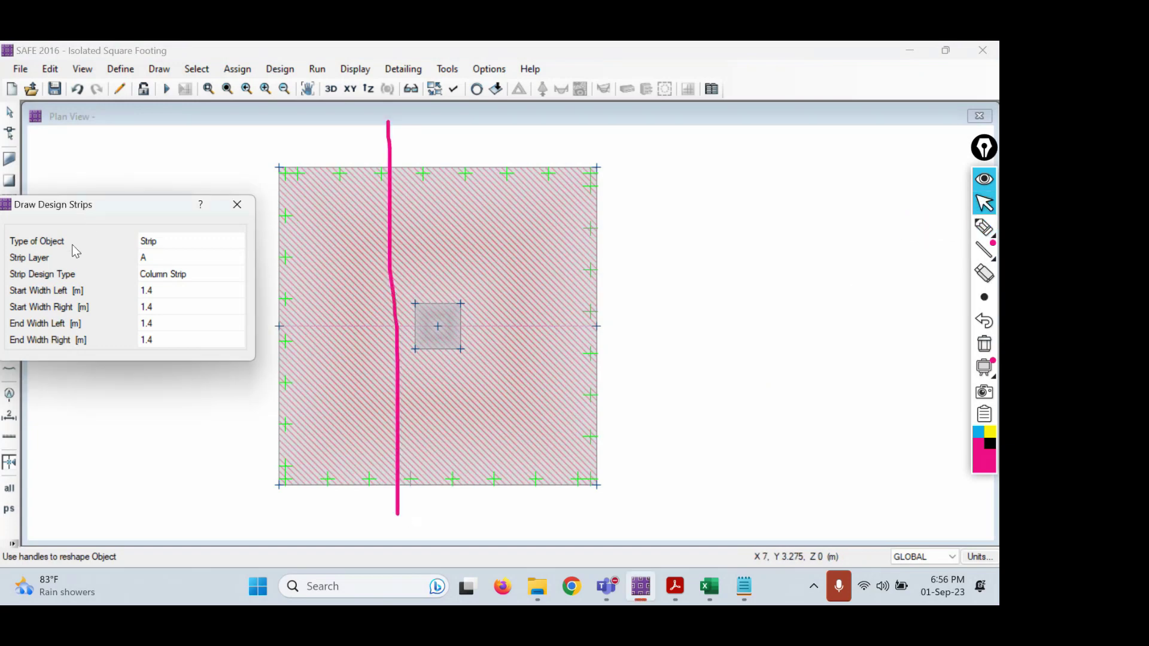
pyautogui.click(167, 264)
pyautogui.click(167, 257)
pyautogui.click(153, 290)
pyautogui.click(422, 167)
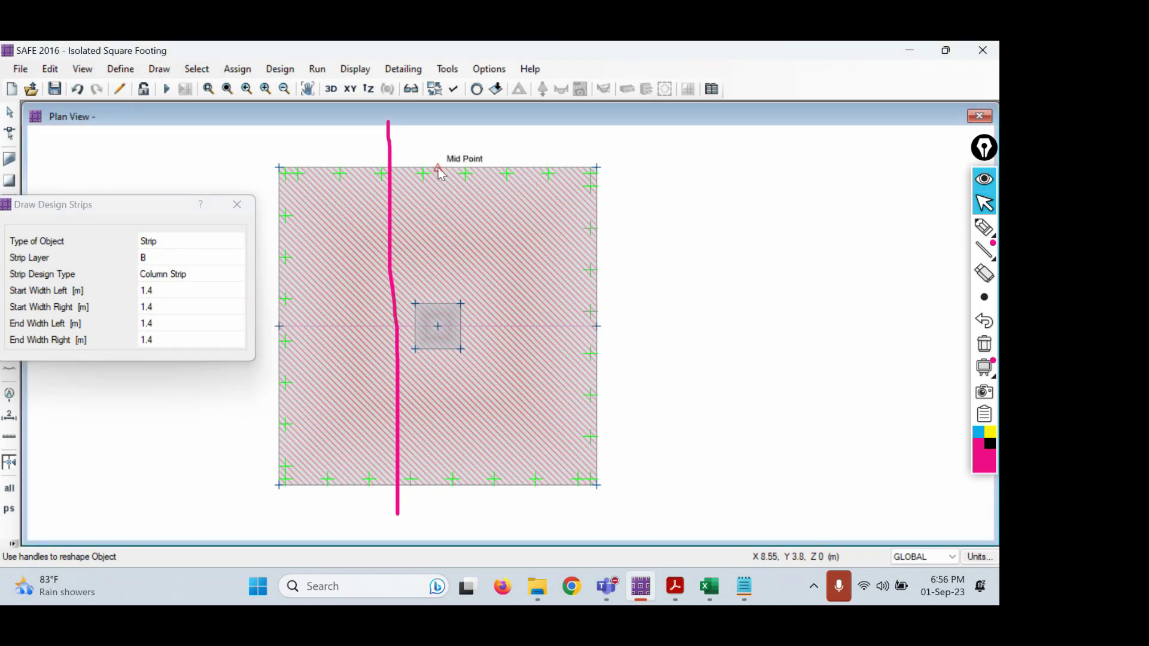
pyautogui.click(439, 170)
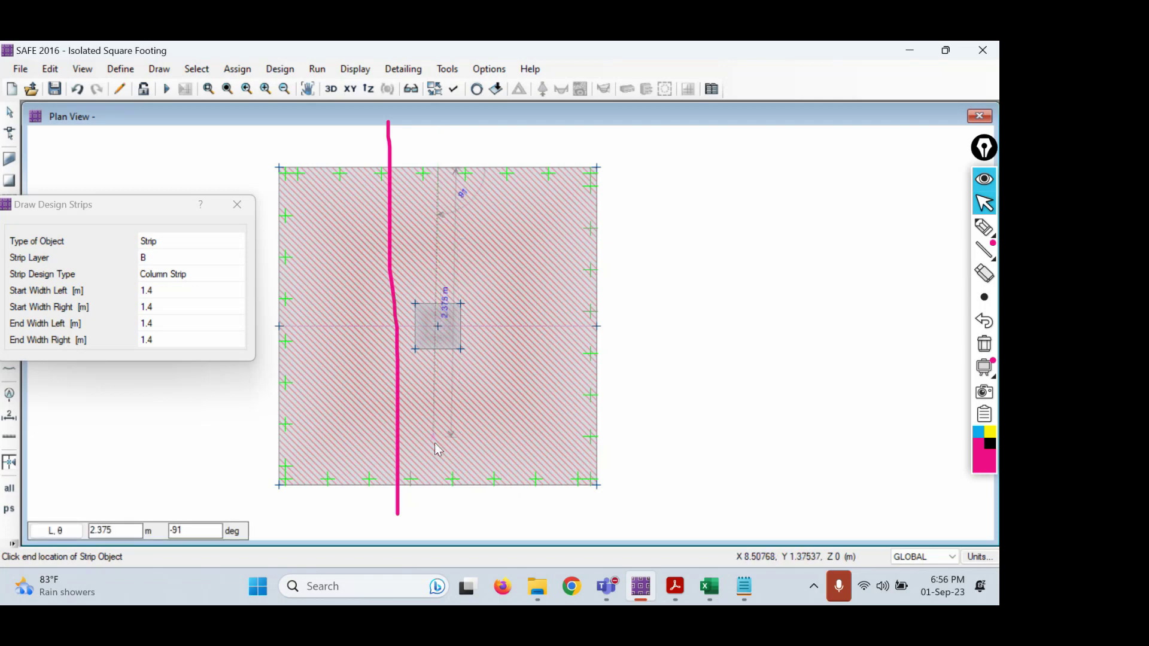
pyautogui.click(438, 485)
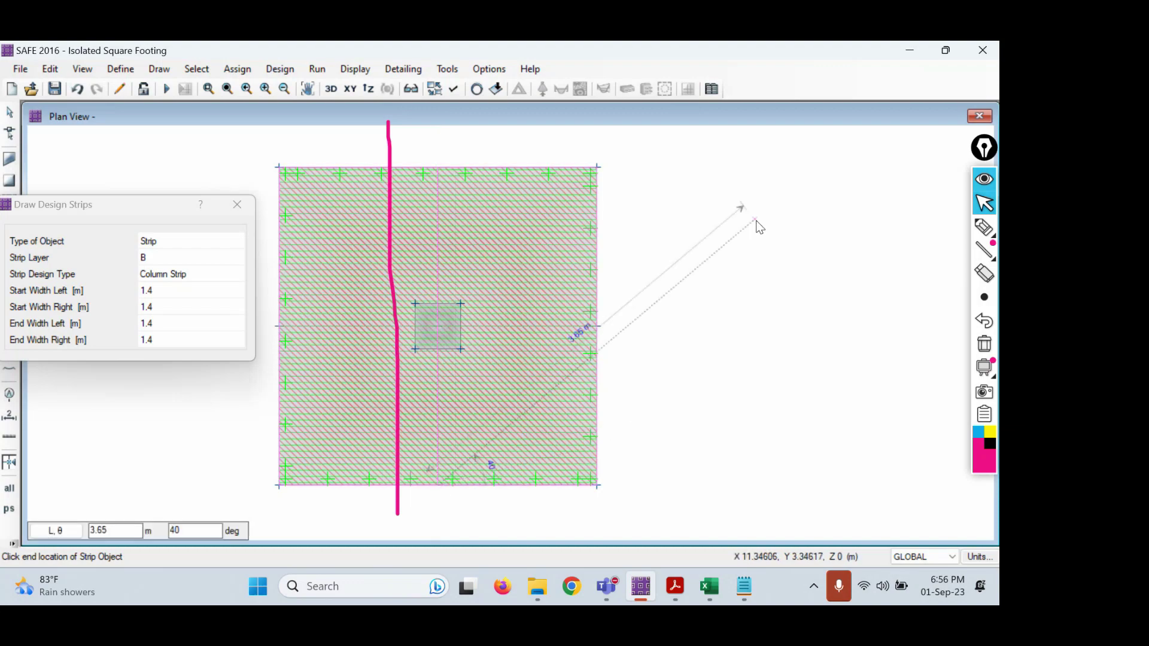
pyautogui.press('Return')
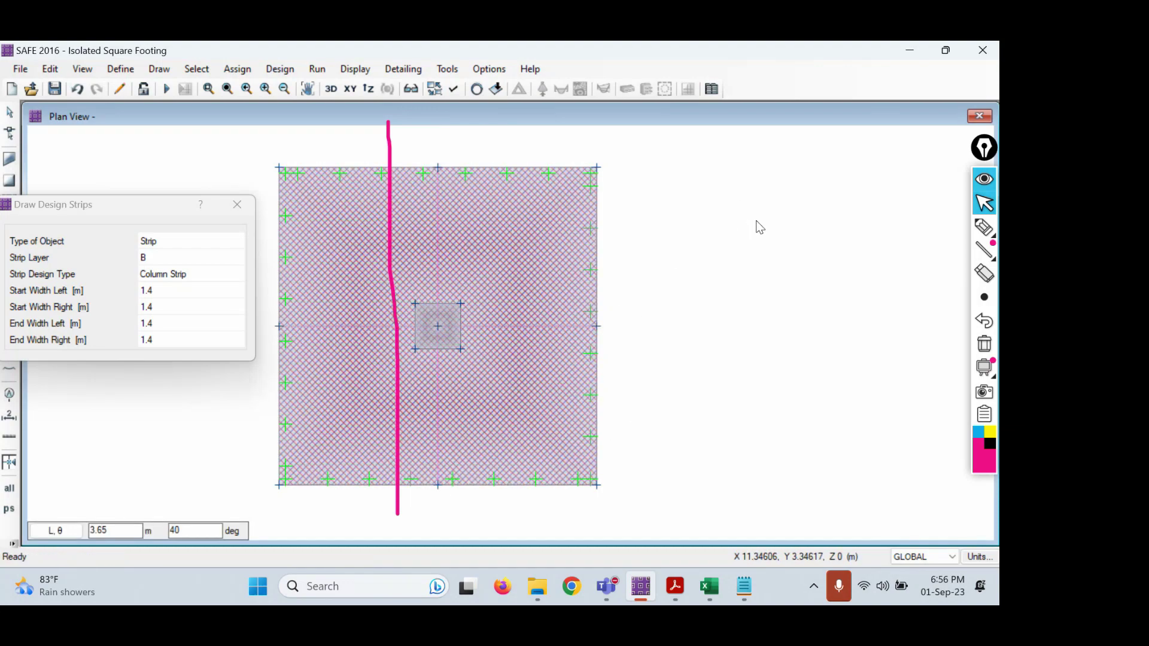
pyautogui.click(983, 346)
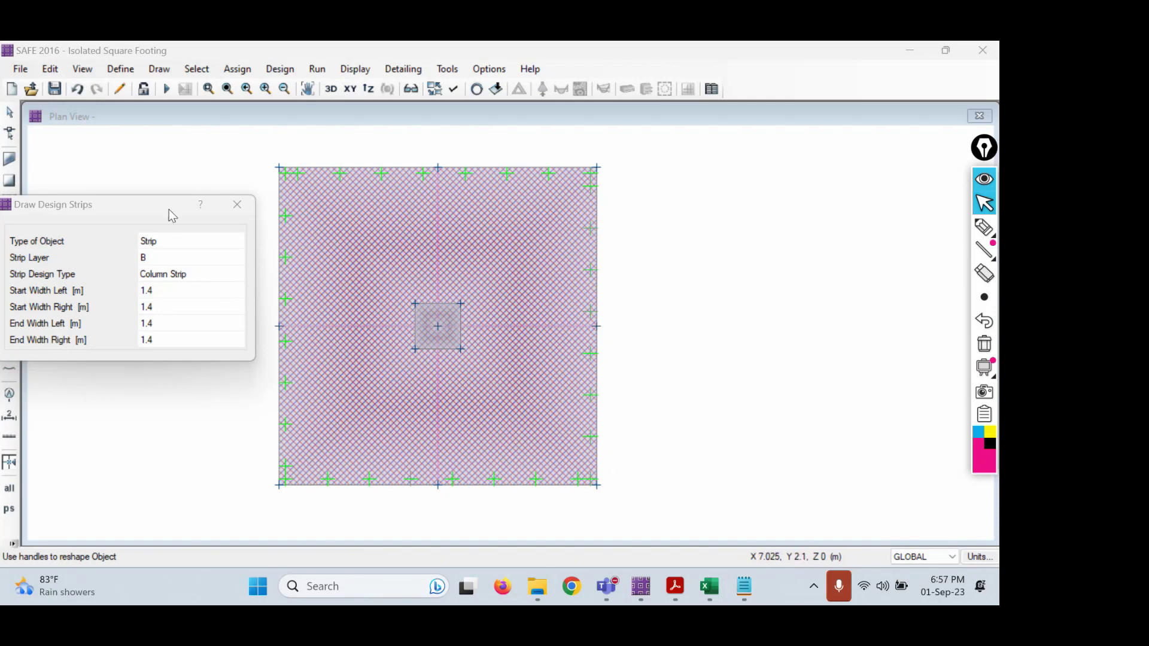
# - Exit design strip drawing and turn on Extrude View in the display options
pyautogui.click(9, 114)
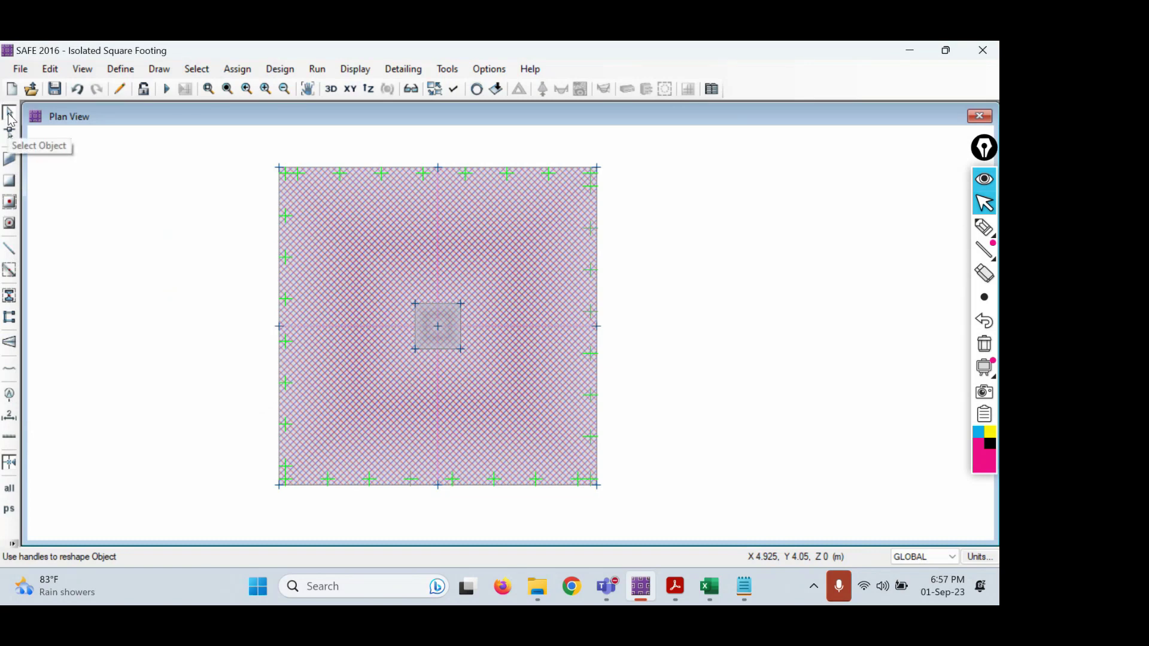
pyautogui.click(475, 90)
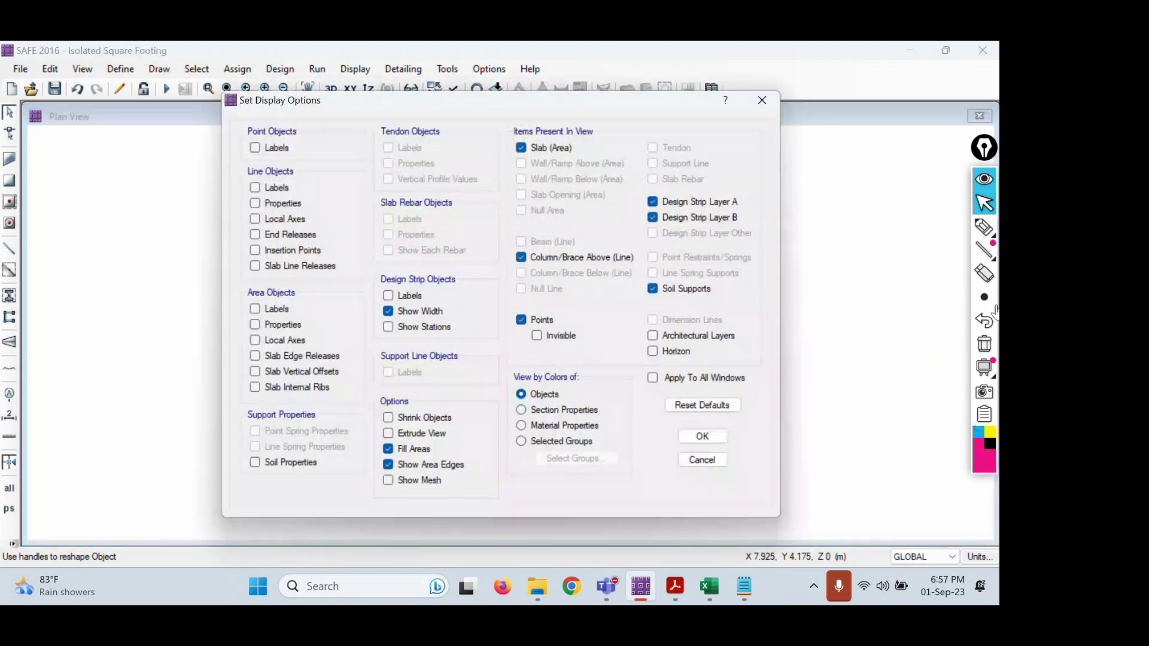
pyautogui.click(984, 228)
pyautogui.moveTo(464, 427)
pyautogui.mouseDown()
pyautogui.moveTo(371, 428)
pyautogui.moveTo(476, 435)
pyautogui.mouseUp()
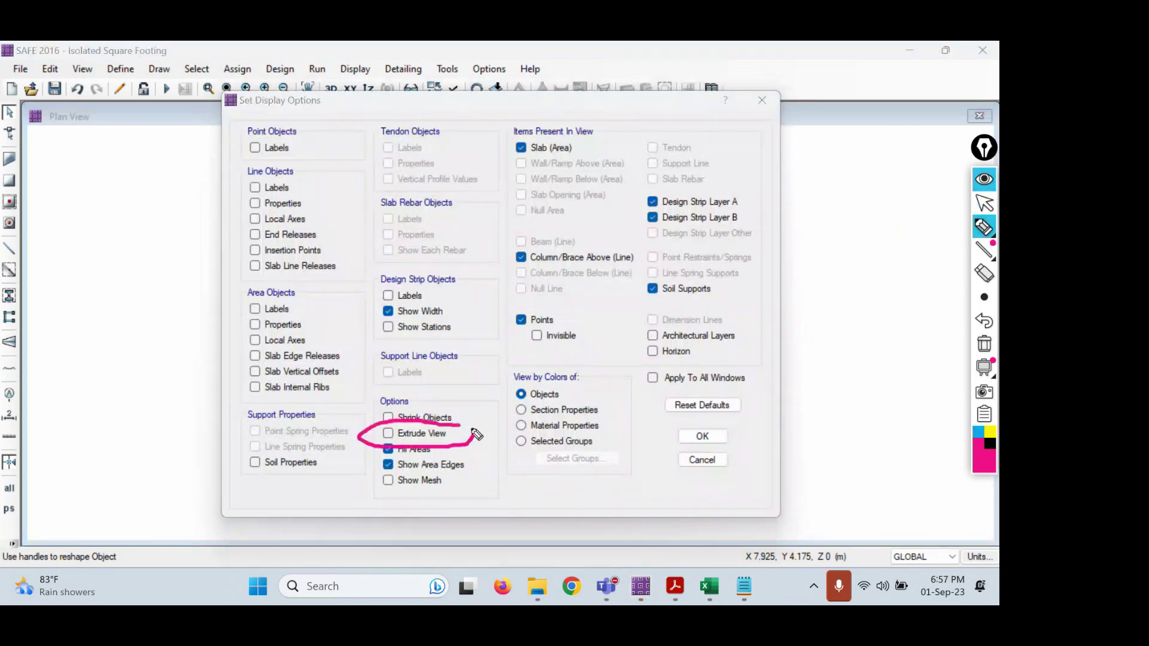
pyautogui.click(984, 203)
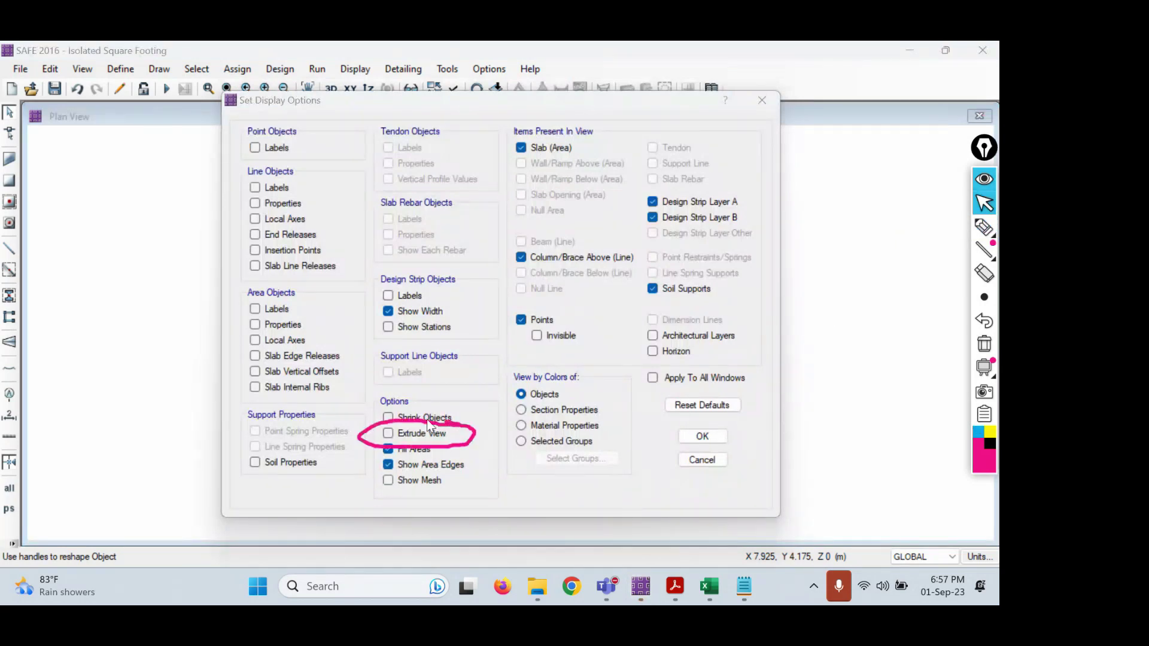
pyautogui.click(422, 432)
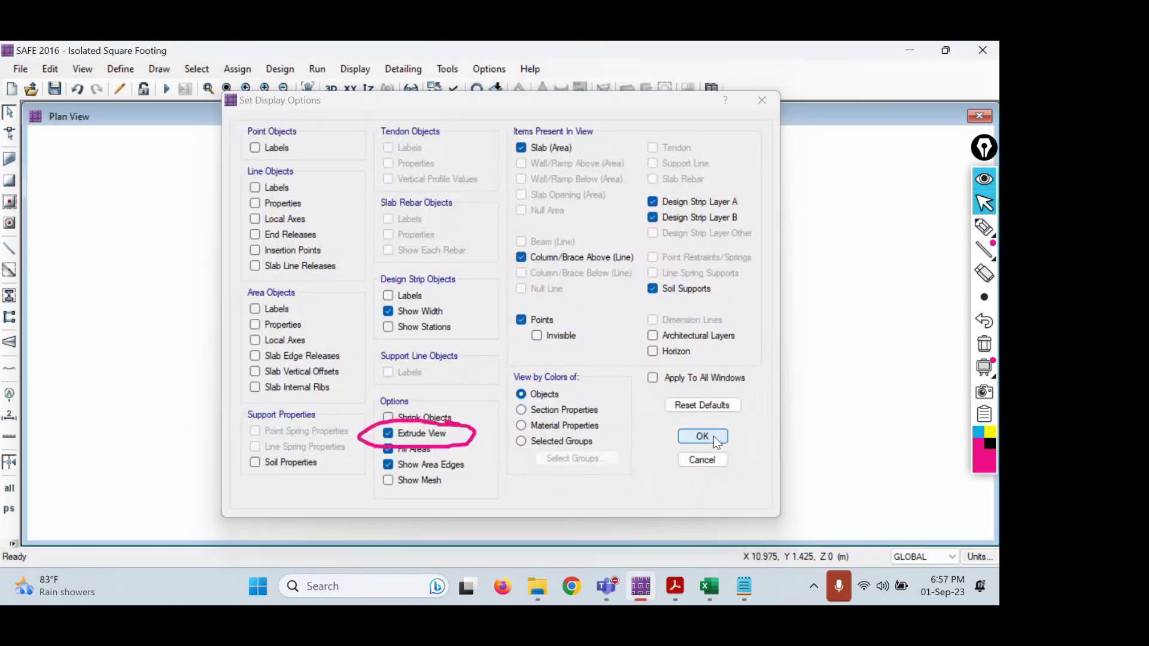
pyautogui.click(713, 437)
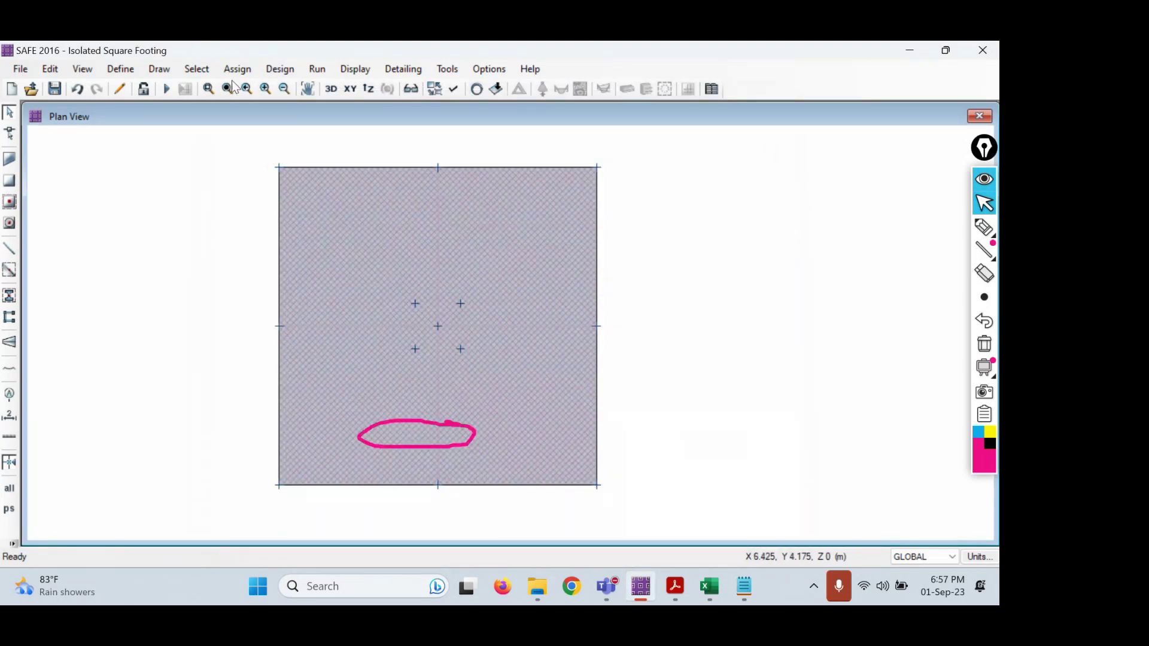
# - Show the model in 3D and examine the extruded footings, including the neighbouring ones with columns
pyautogui.click(330, 91)
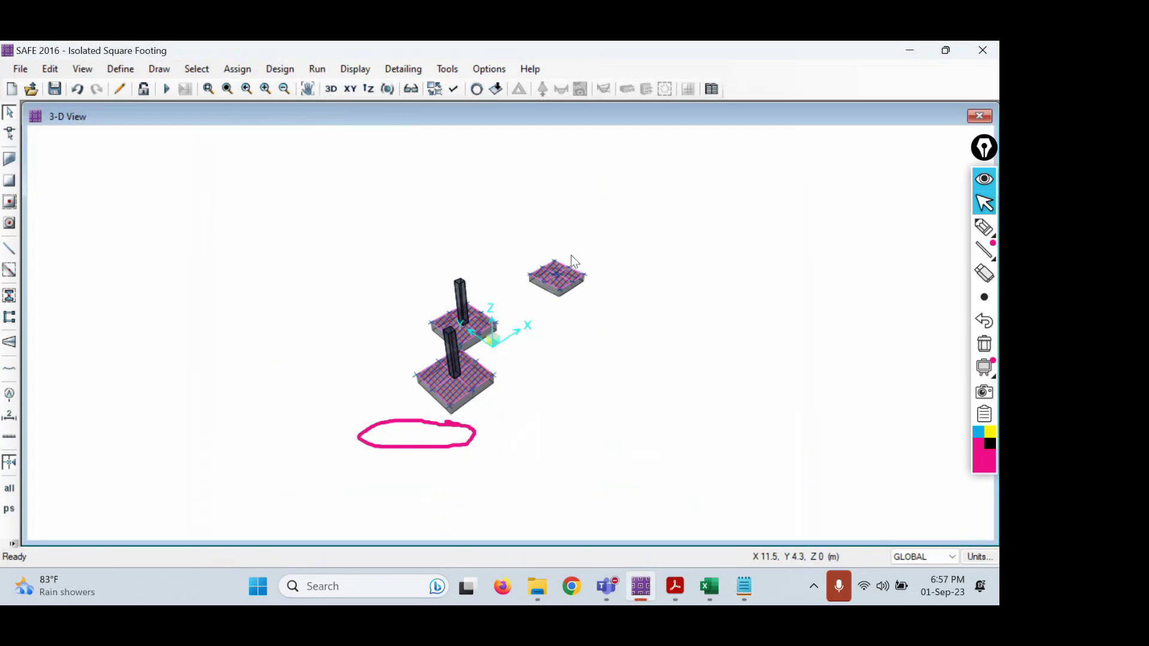
pyautogui.click(985, 344)
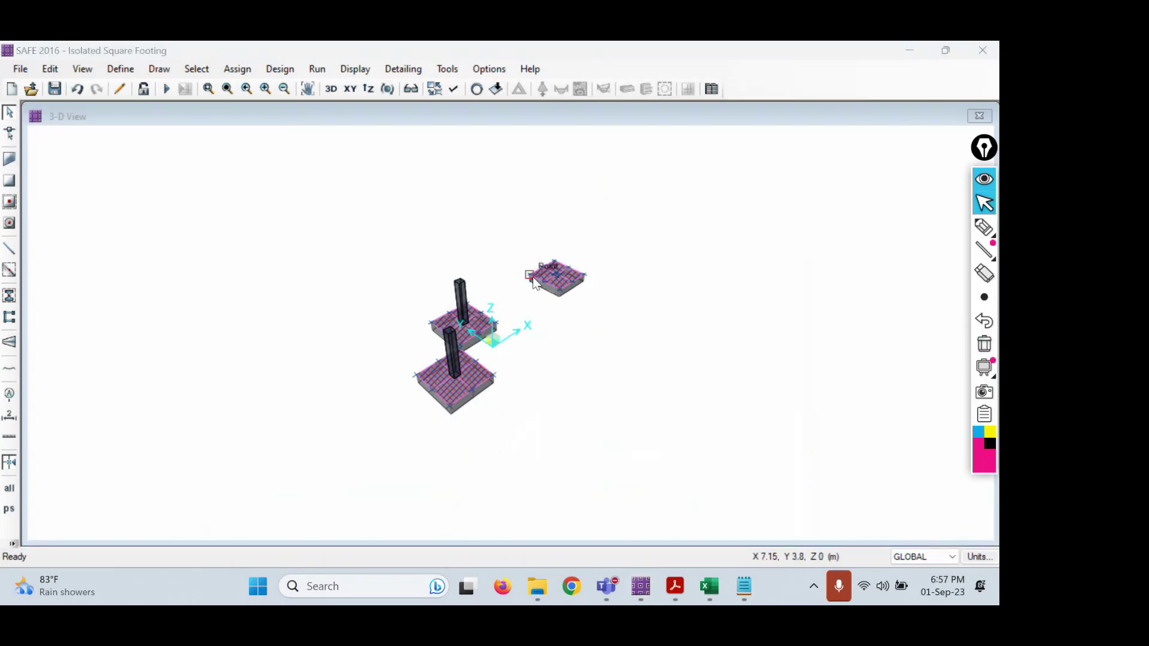
pyautogui.scroll(6, 590, 266)
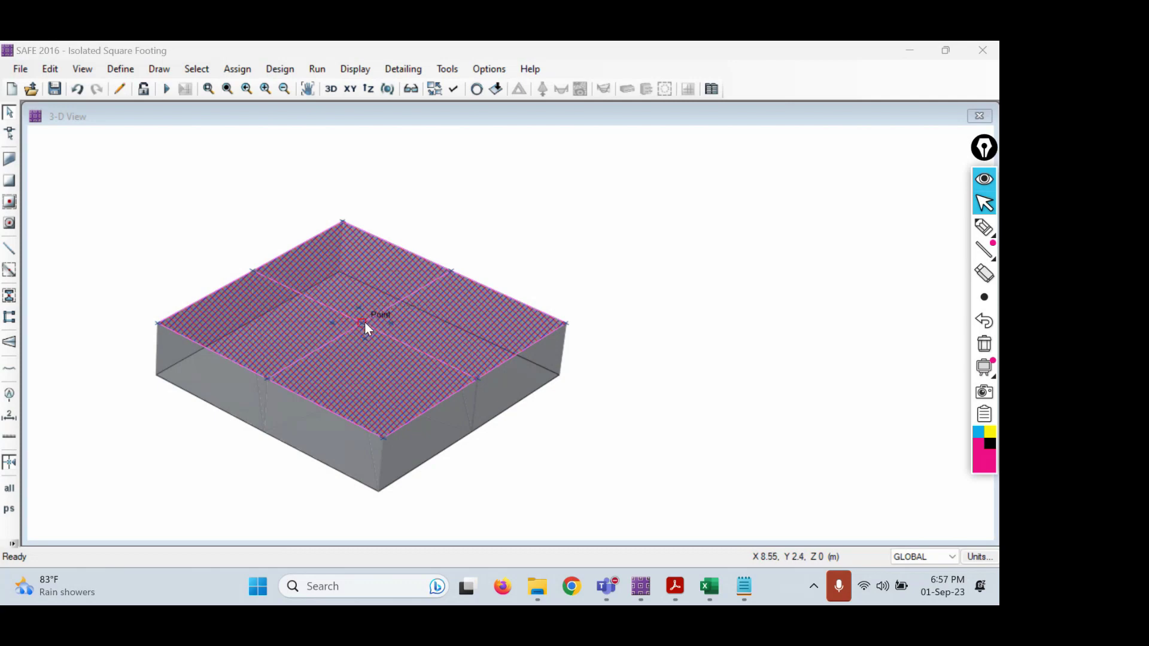
pyautogui.scroll(-3, 364, 321)
pyautogui.moveTo(290, 410); pyautogui.dragTo(510, 338, button='middle')
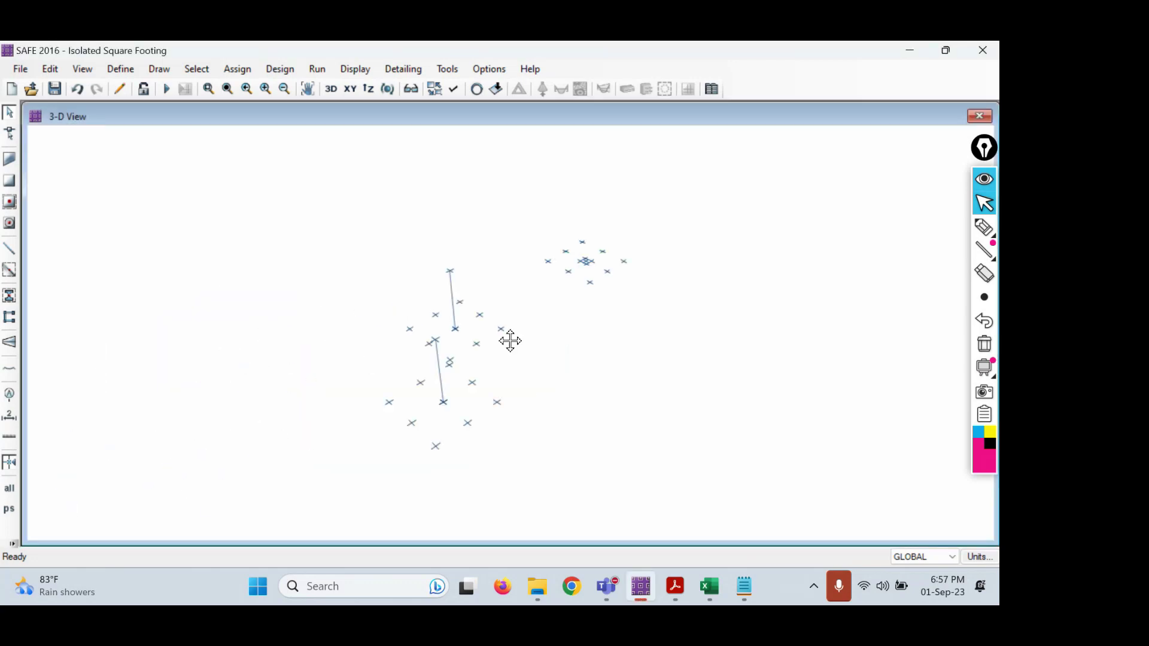
pyautogui.scroll(3, 440, 398)
pyautogui.scroll(2, 420, 385)
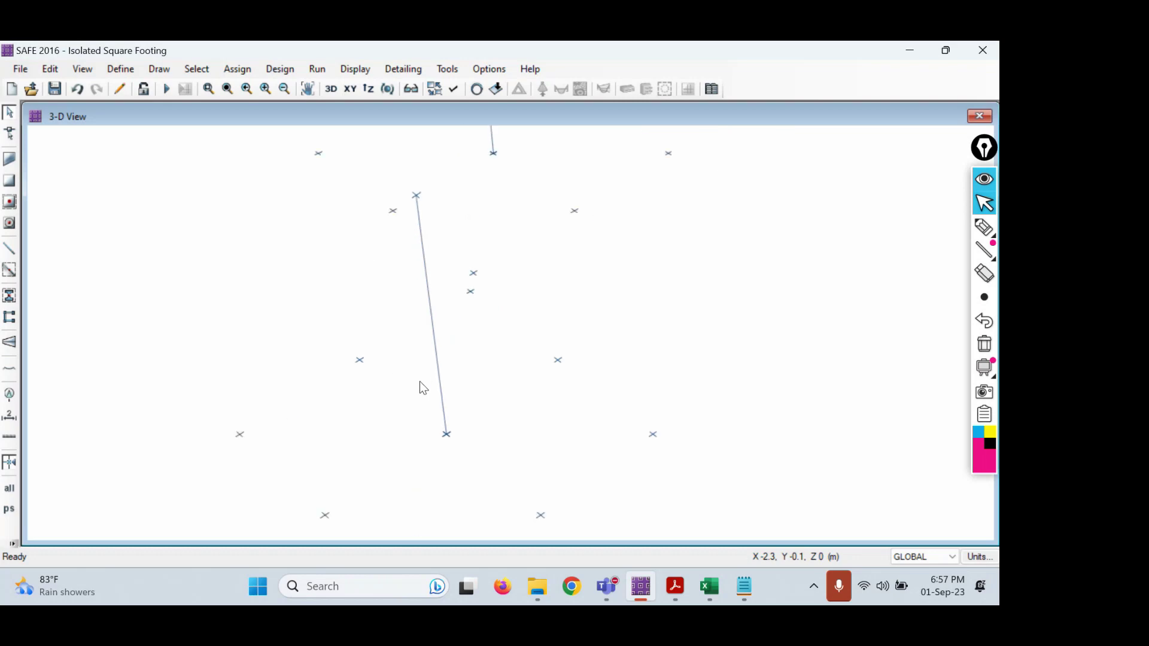
pyautogui.scroll(-1, 421, 385)
pyautogui.moveTo(694, 365); pyautogui.dragTo(633, 290, button='middle')
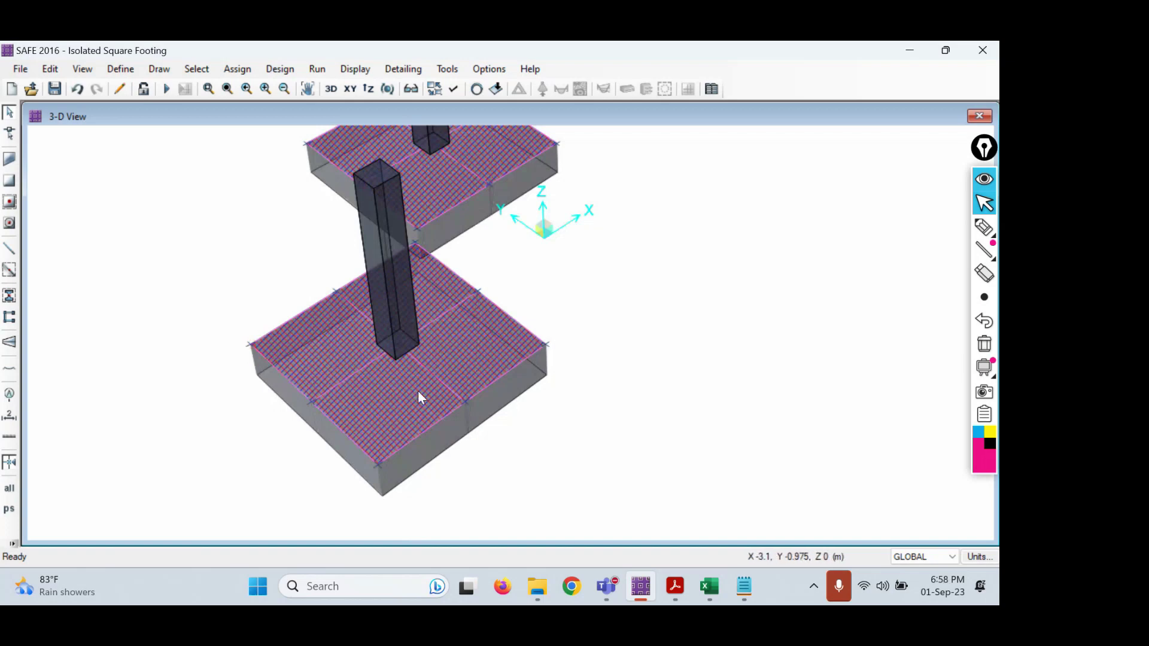
# - Examine the newly modelled footing without a column in 3D and return to the plan view
pyautogui.scroll(-6, 620, 304)
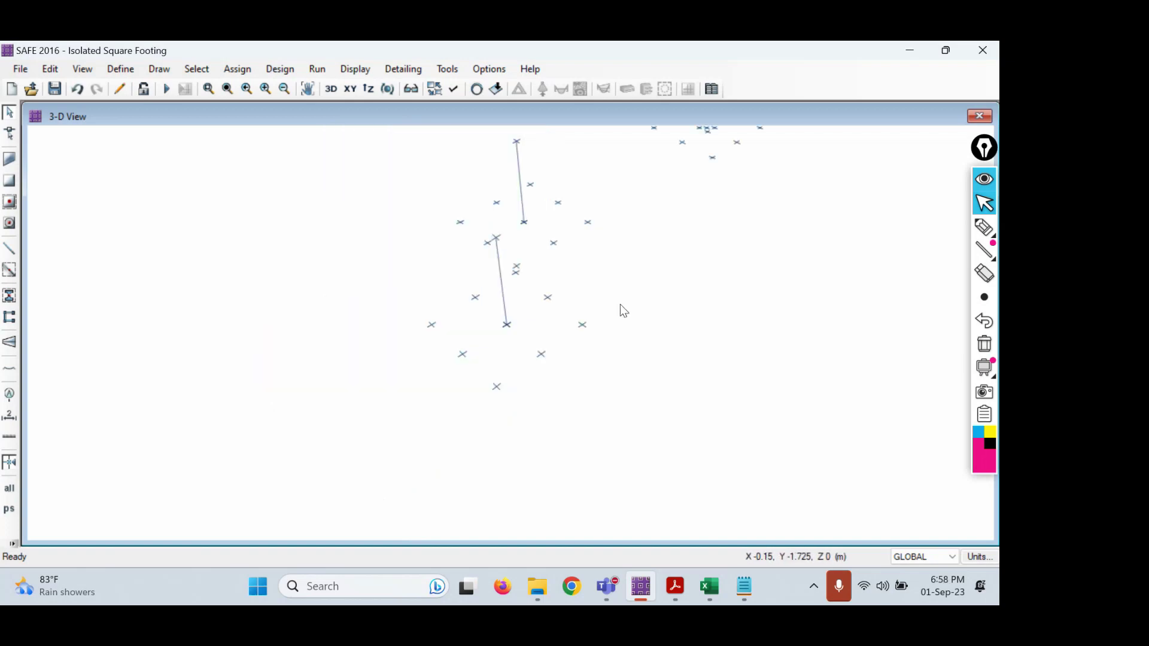
pyautogui.moveTo(768, 200); pyautogui.dragTo(641, 295, button='middle')
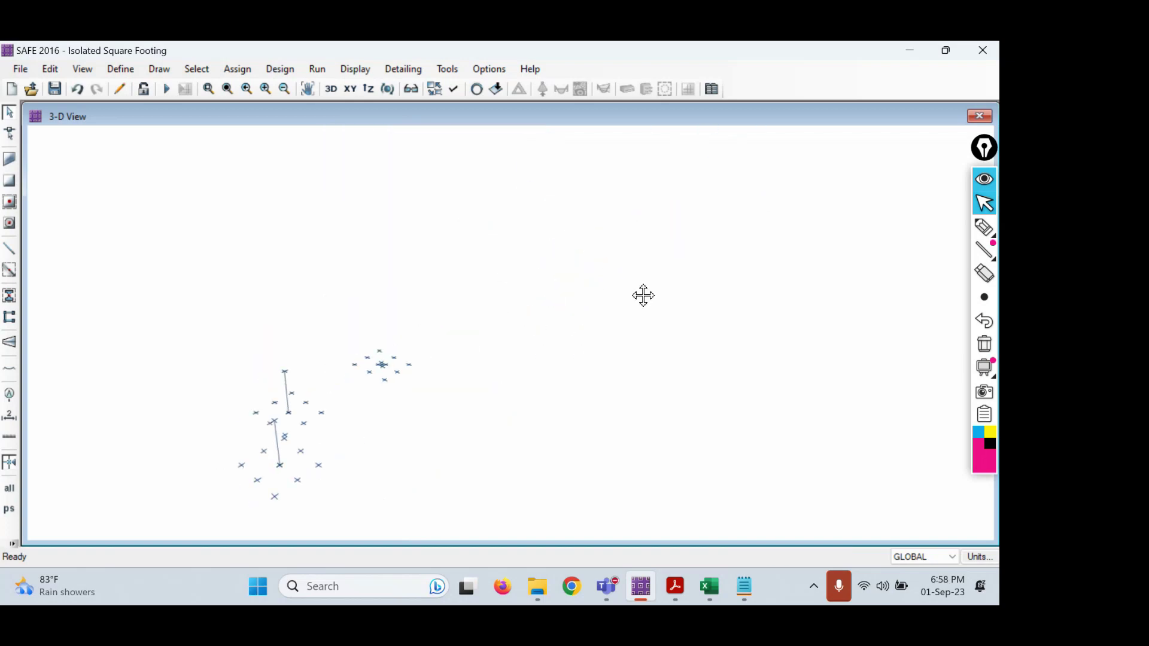
pyautogui.scroll(7, 550, 304)
pyautogui.scroll(2, 551, 299)
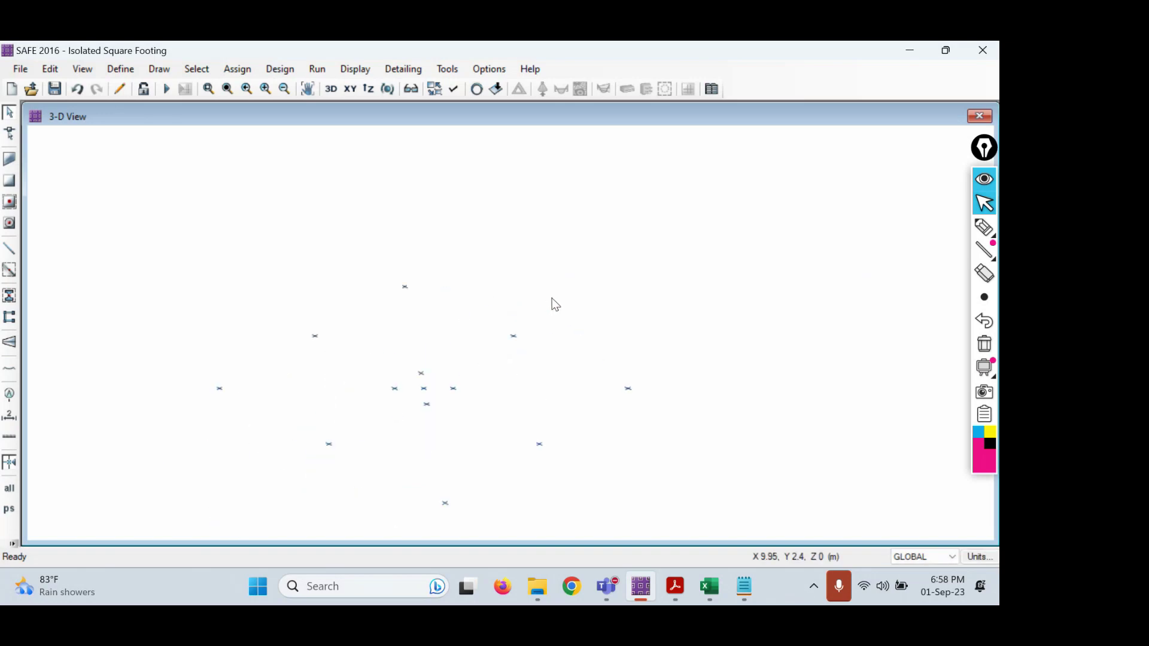
pyautogui.scroll(2, 709, 366)
pyautogui.moveTo(697, 317); pyautogui.dragTo(724, 300, button='middle')
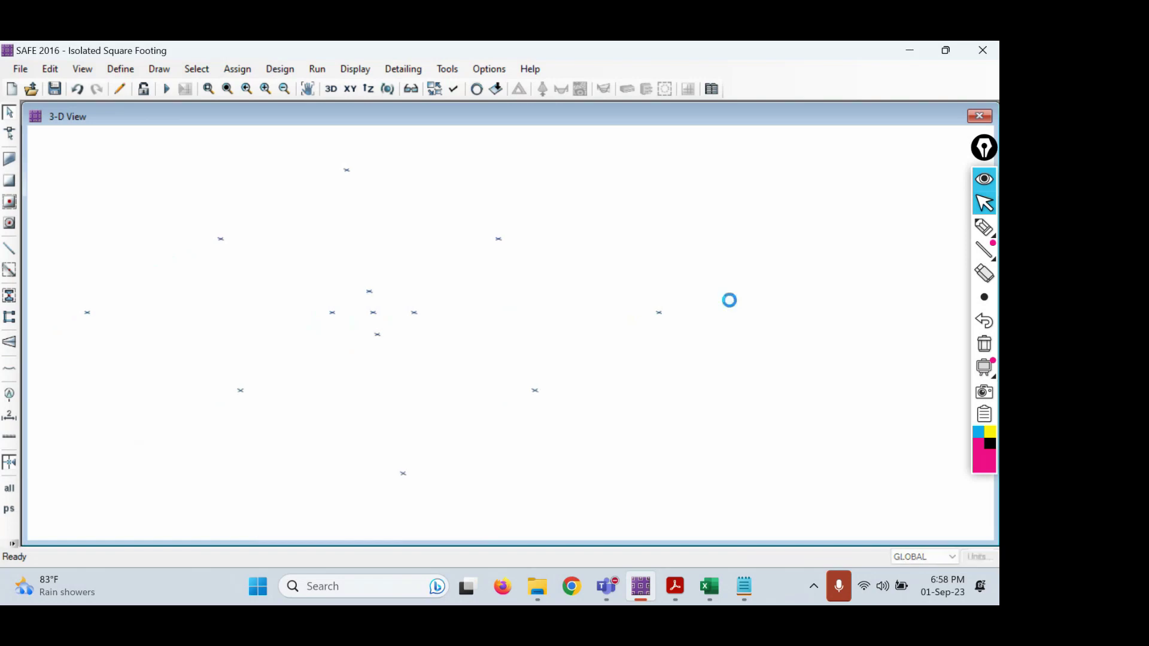
pyautogui.scroll(-1, 721, 302)
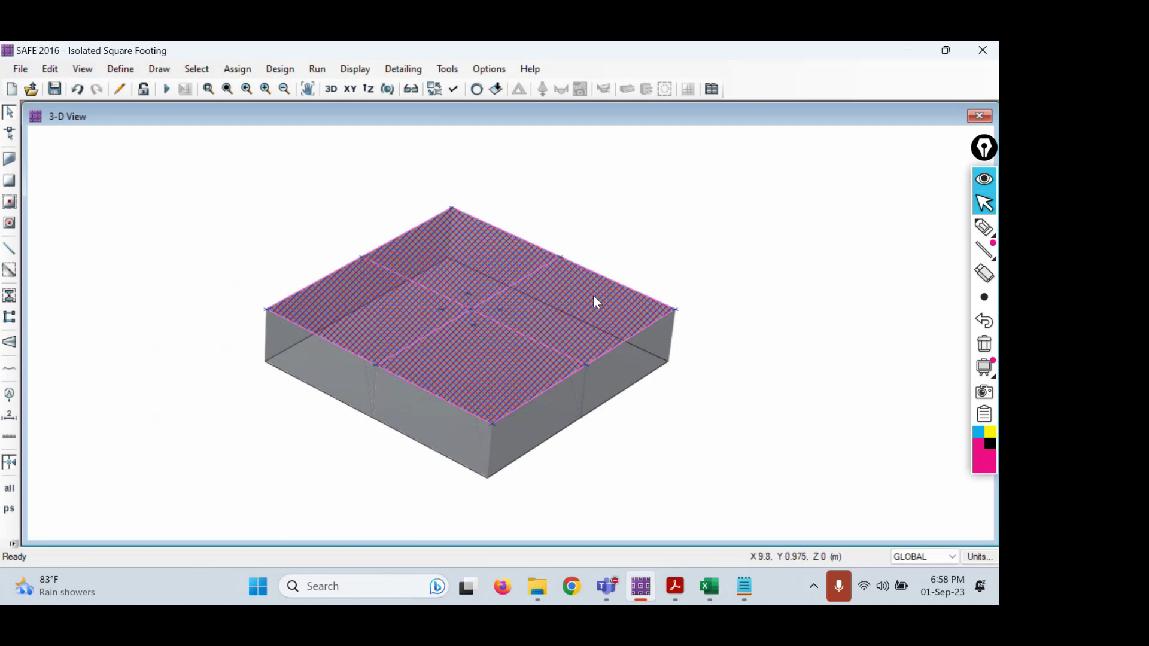
pyautogui.click(350, 89)
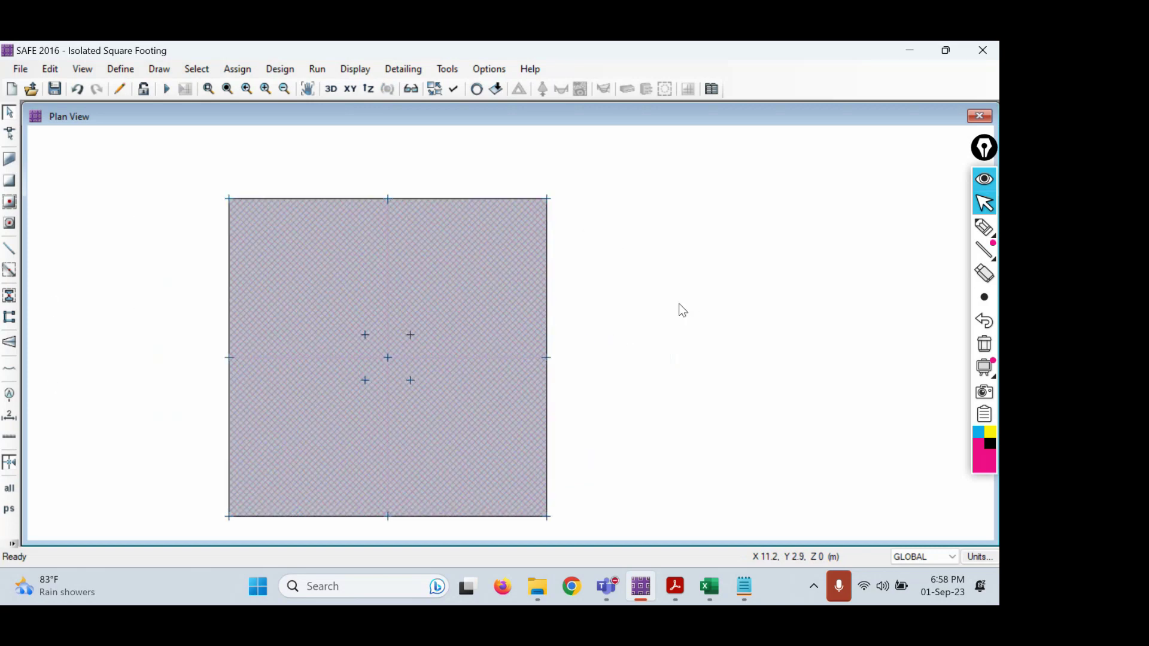
# - Run the analysis and view the DEAD displacement contours on the new footing
pyautogui.click(167, 90)
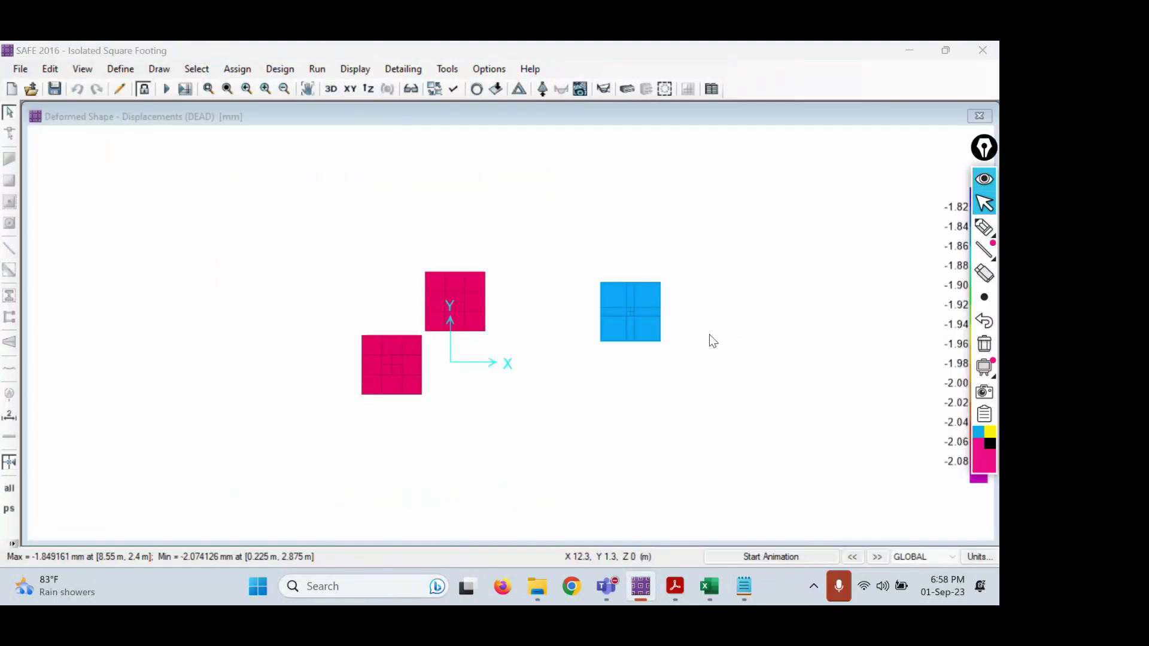
pyautogui.scroll(1, 704, 331)
pyautogui.scroll(-1, 583, 281)
pyautogui.moveTo(583, 282); pyautogui.dragTo(541, 354, button='middle')
pyautogui.scroll(1, 541, 341)
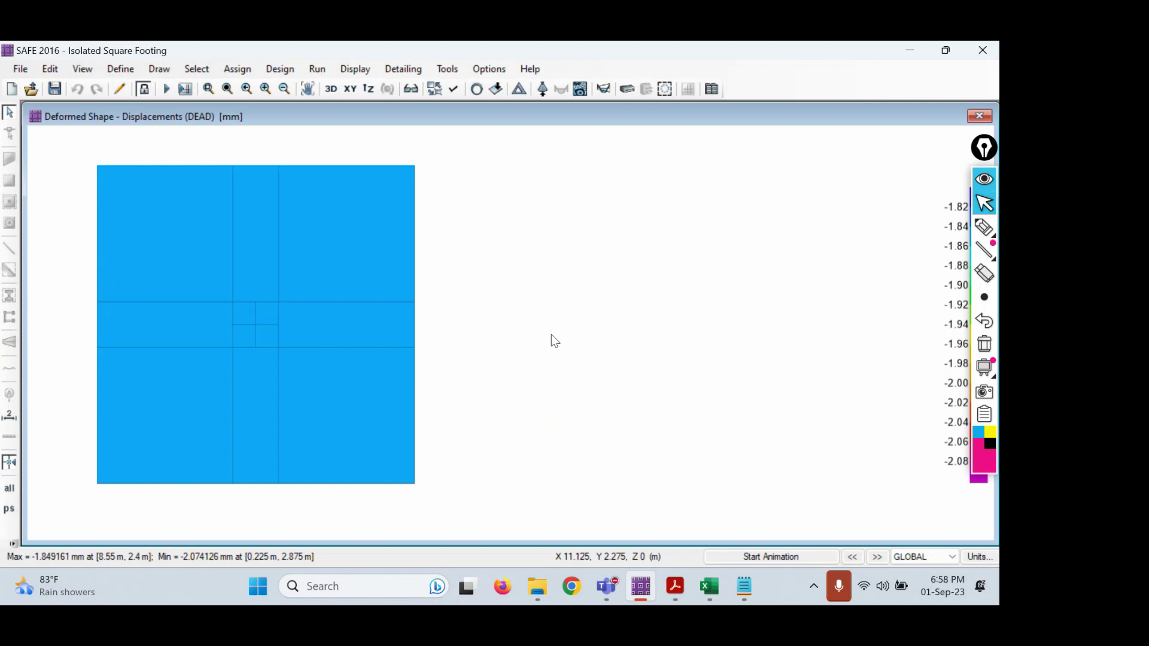
# - Display the soil pressure contours on the deformed shape for the 1.5DL+1.5LL load combination
pyautogui.click(543, 88)
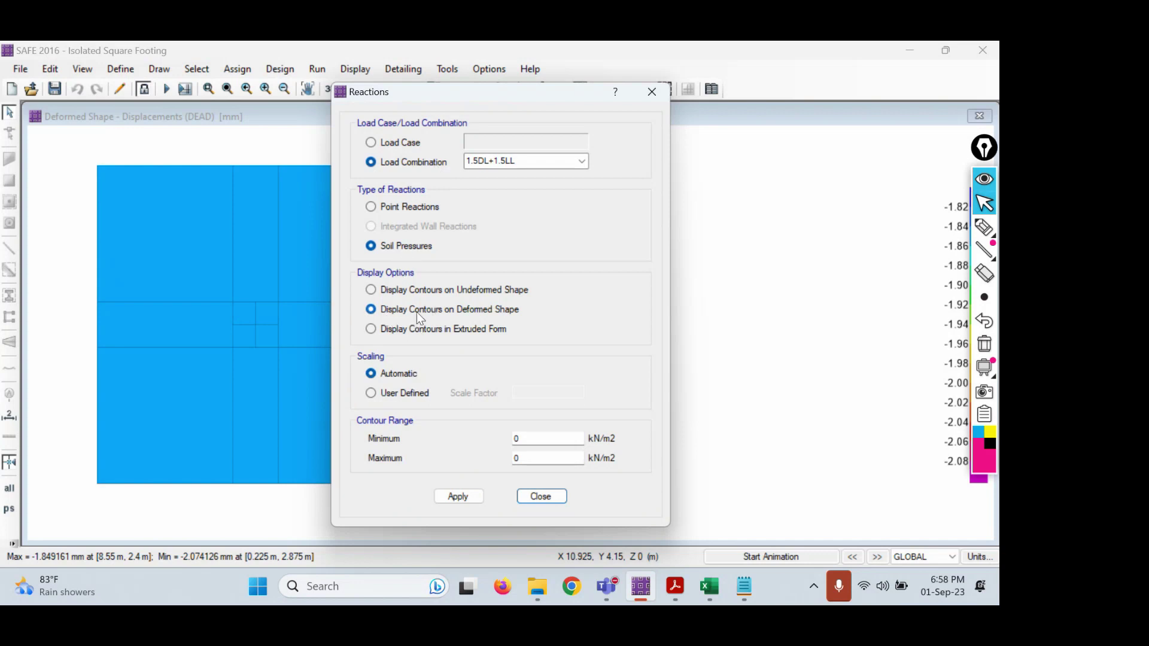
pyautogui.click(462, 499)
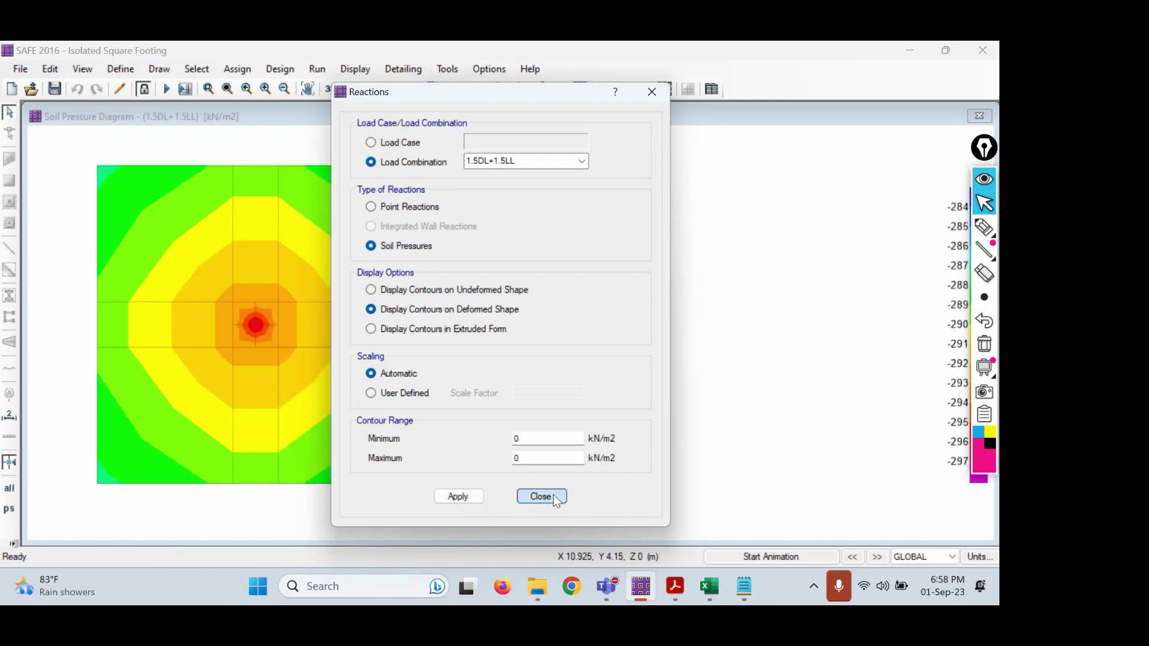
pyautogui.click(552, 495)
# - Examine the soil pressure at the new footing's centre and edges and compare it with the neighbouring footings
pyautogui.moveTo(256, 328)
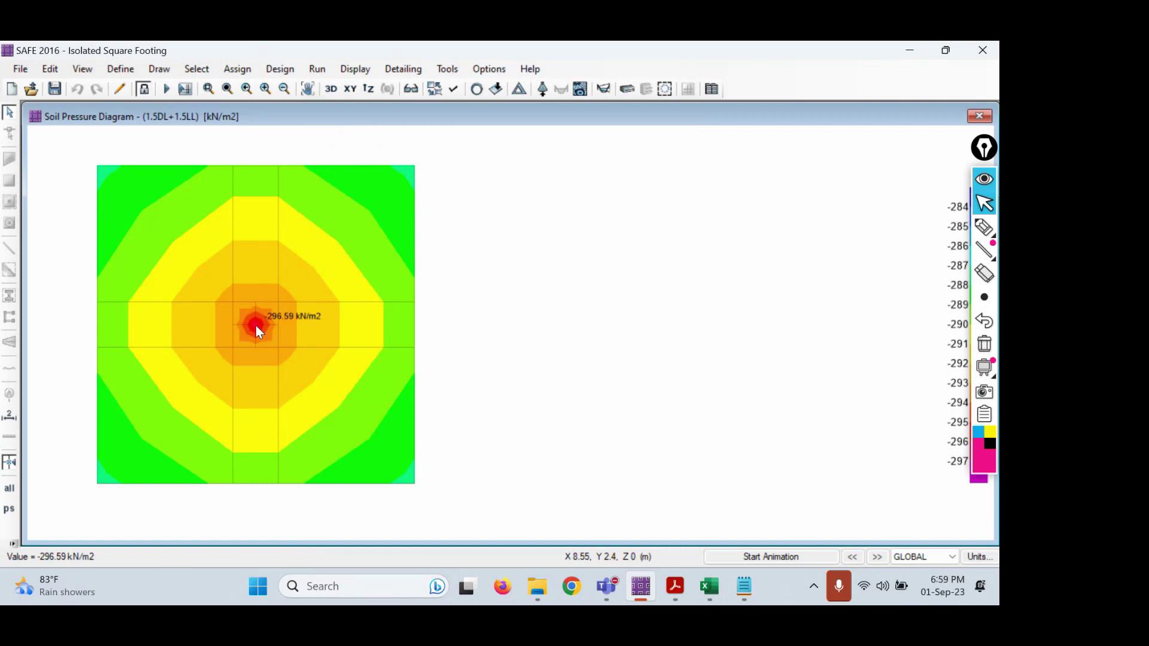
pyautogui.scroll(1, 261, 324)
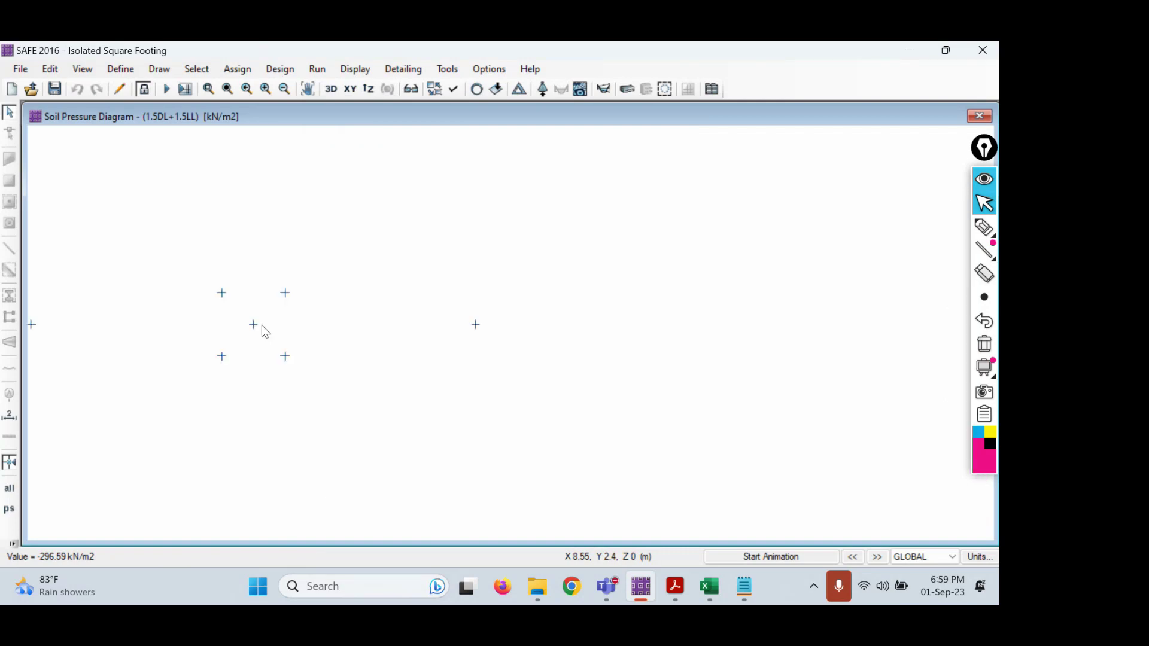
pyautogui.scroll(-1, 644, 299)
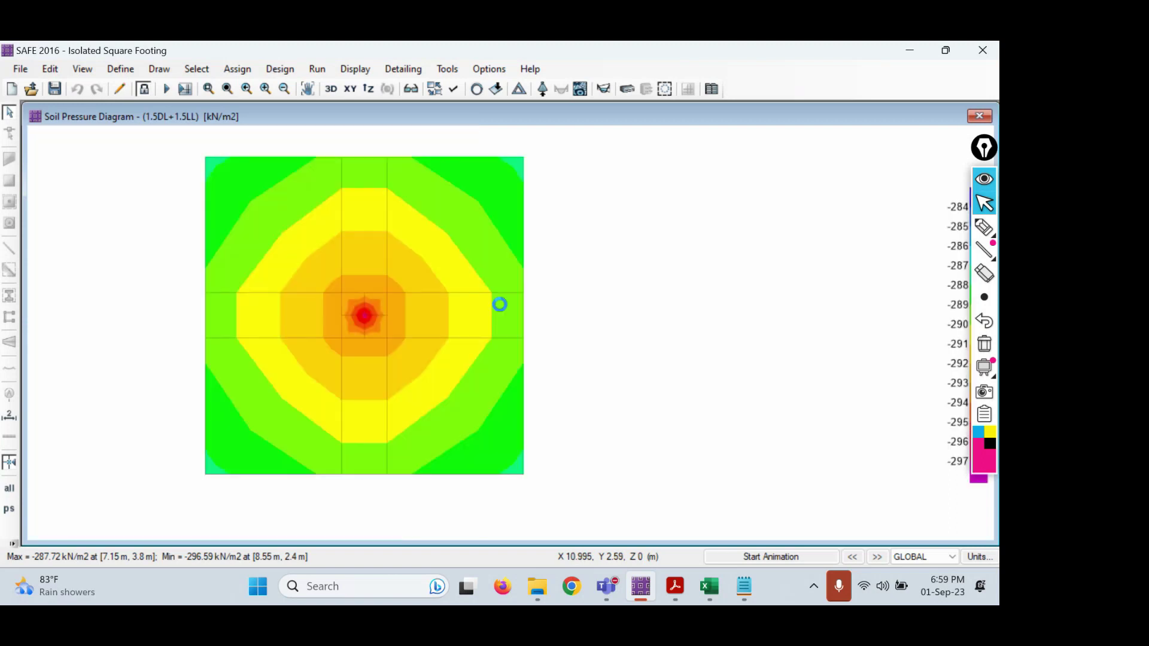
pyautogui.moveTo(364, 317)
pyautogui.scroll(1, 364, 317)
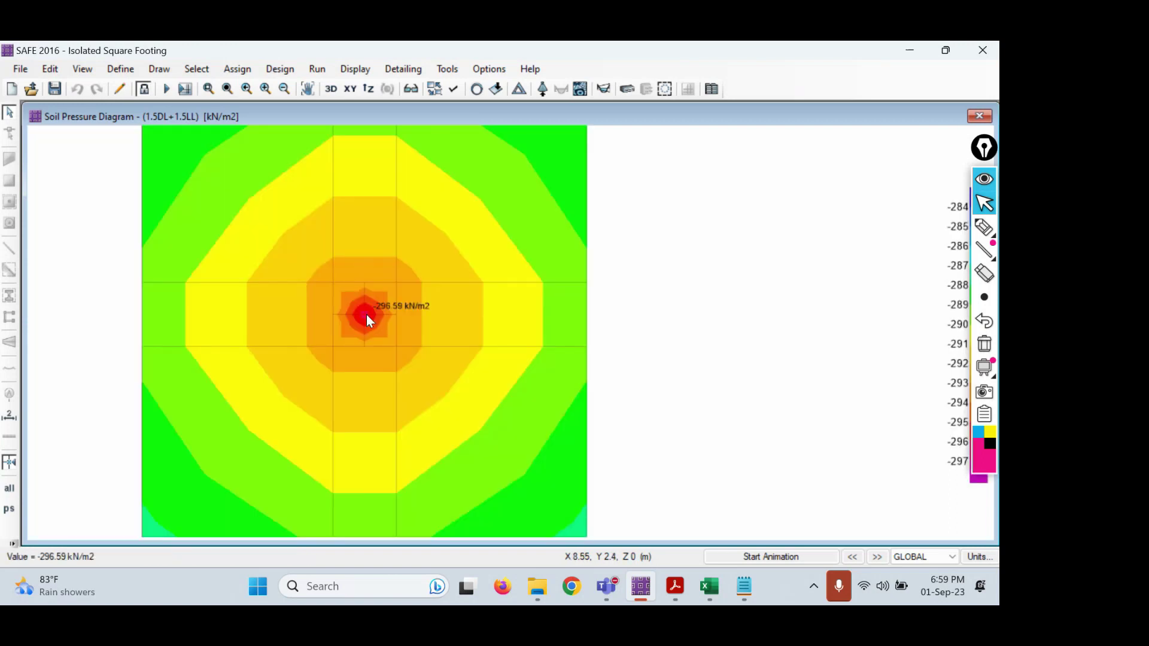
pyautogui.scroll(-1, 366, 320)
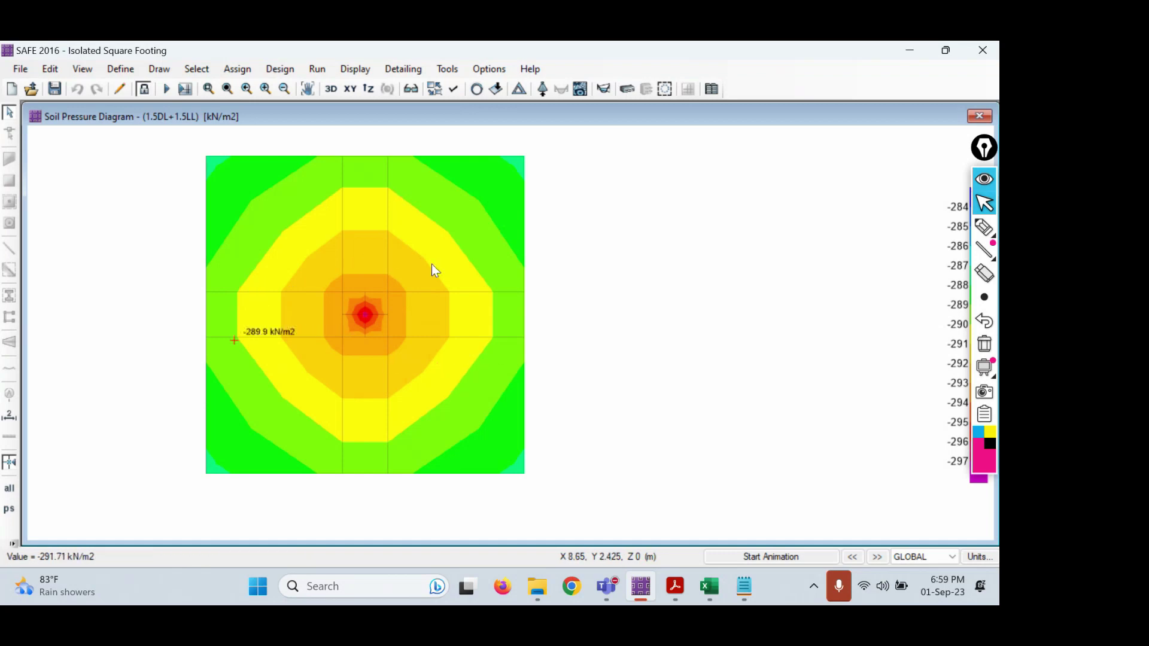
pyautogui.scroll(-3, 607, 306)
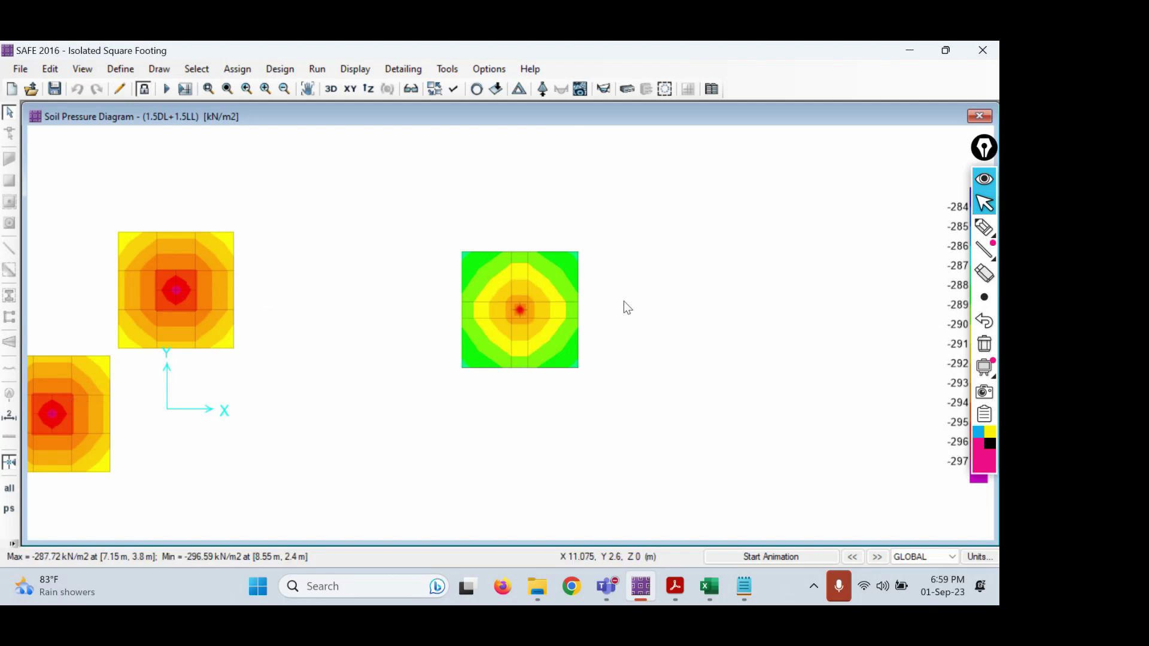
pyautogui.scroll(2, 623, 300)
pyautogui.scroll(1, 626, 300)
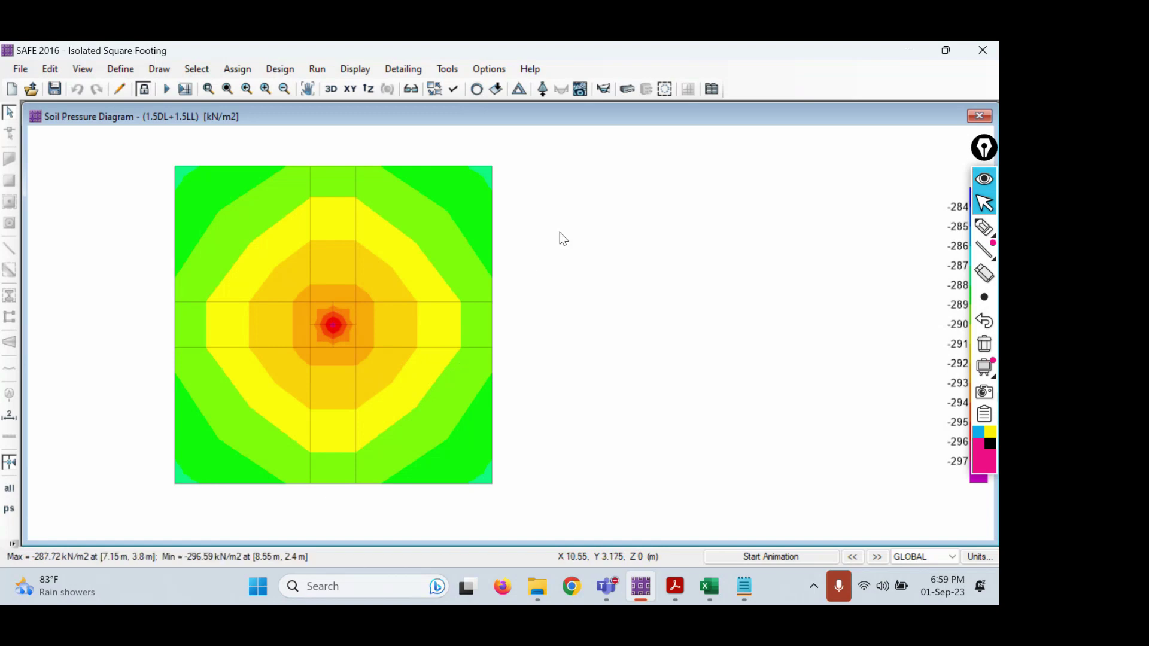
# - Display the deformed shape with displacement contours for the DL+LL load combination
pyautogui.click(518, 90)
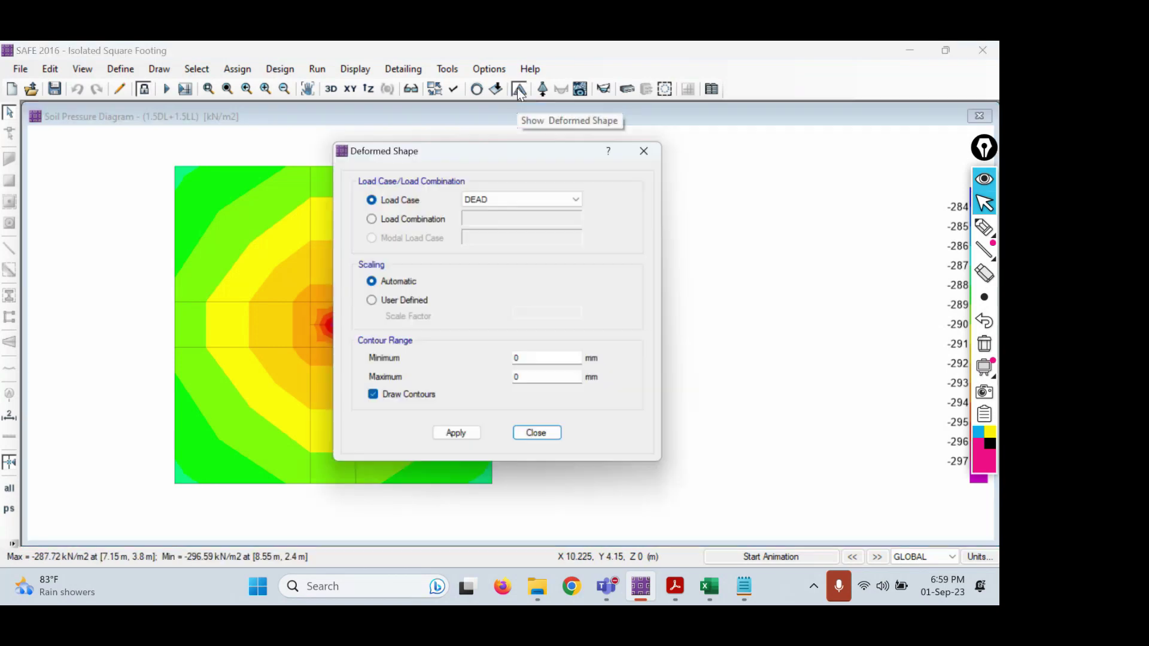
pyautogui.click(505, 198)
pyautogui.click(506, 223)
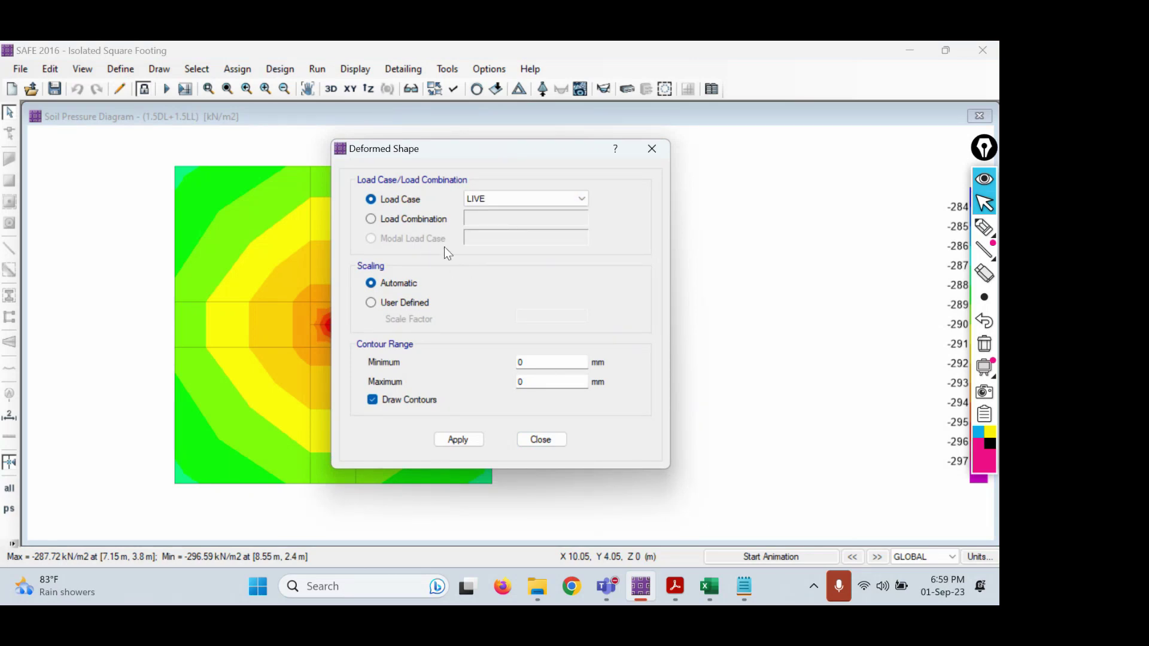
pyautogui.click(317, 274)
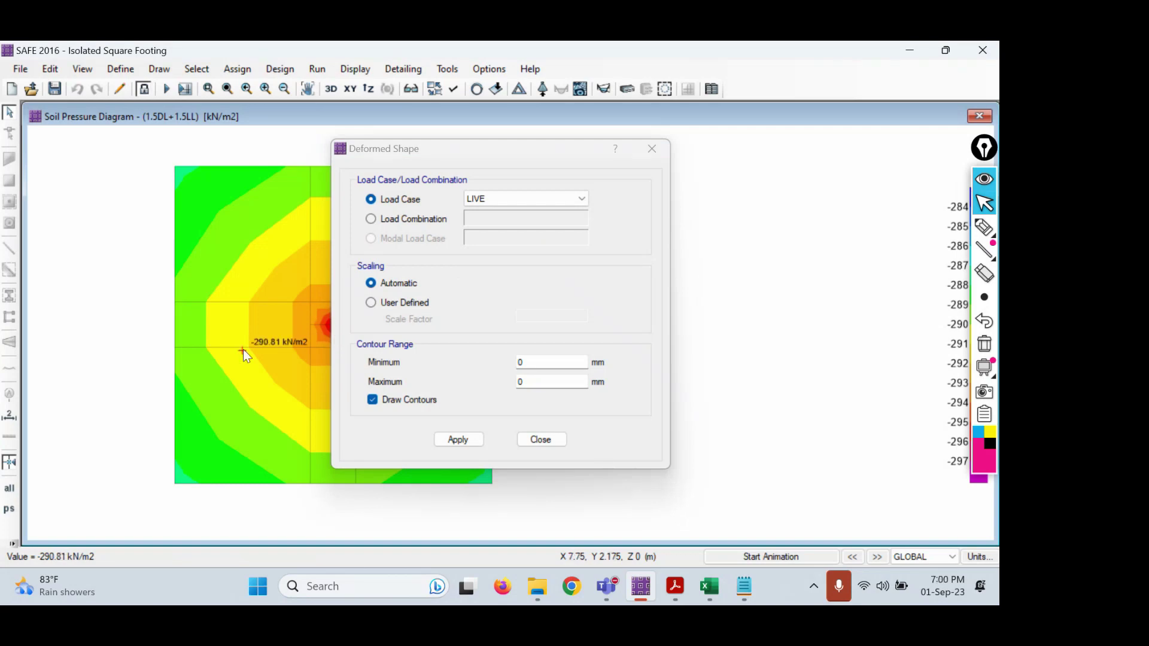
pyautogui.click(398, 220)
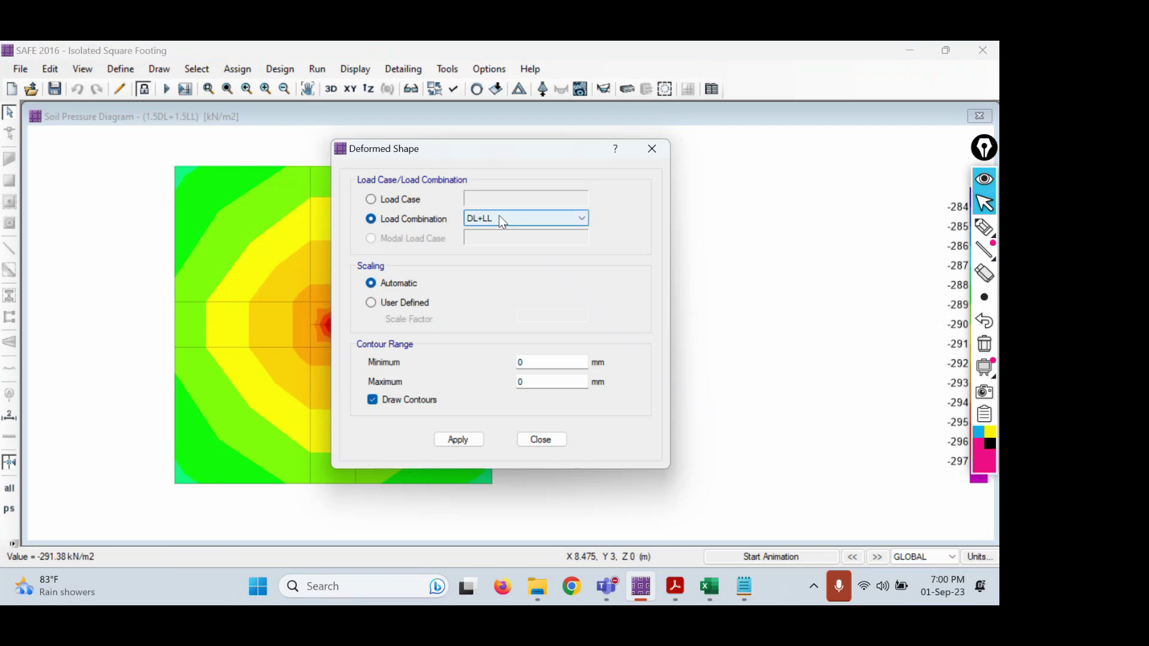
pyautogui.click(458, 439)
pyautogui.click(540, 440)
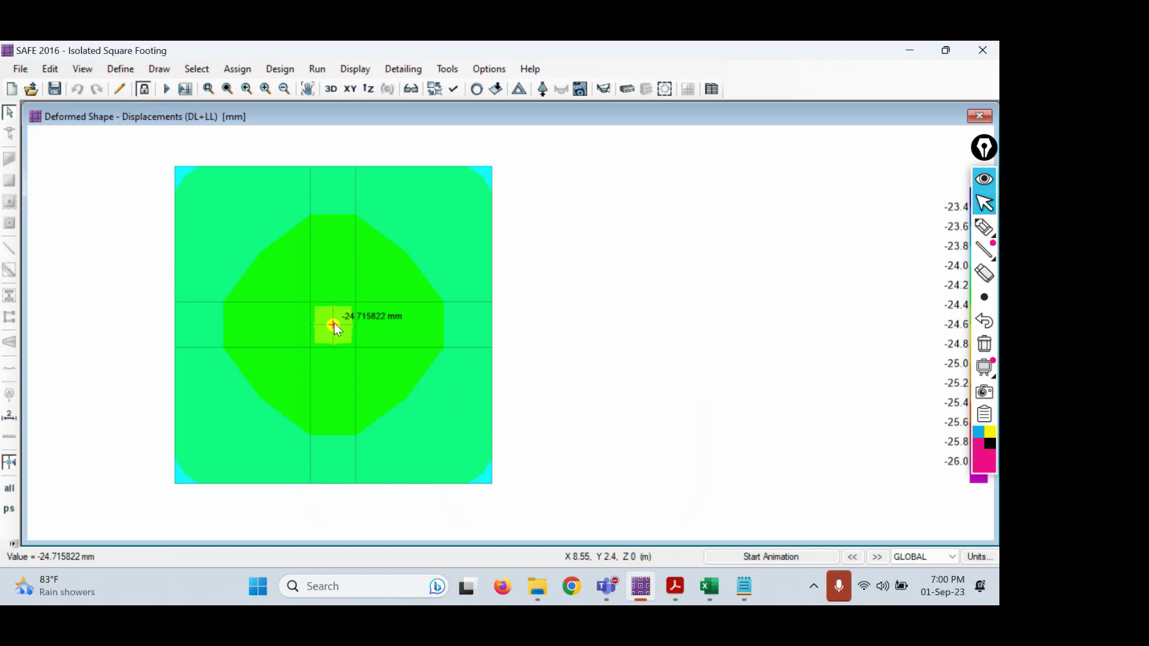
# - Display the punching shear capacity ratios and check the ratio at the footing's central column point
pyautogui.click(663, 89)
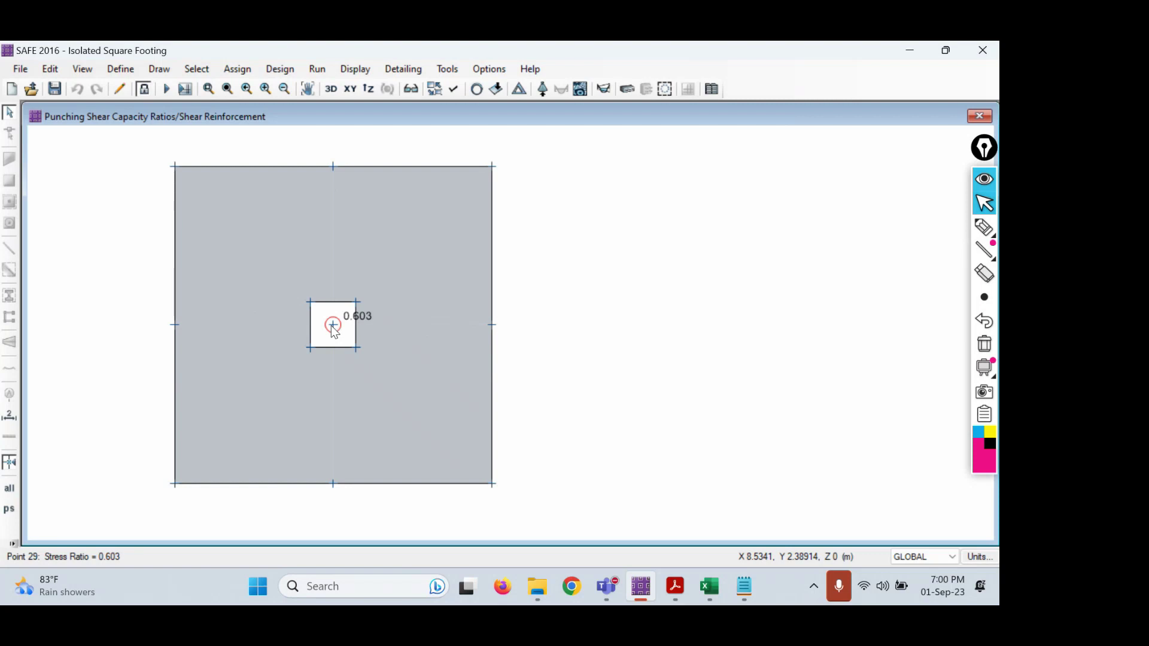
# - Open the punching shear design details of the new footing's central column point and review the column location and design code
pyautogui.scroll(-3, 133, 343)
pyautogui.moveTo(138, 341); pyautogui.dragTo(399, 322, button='middle')
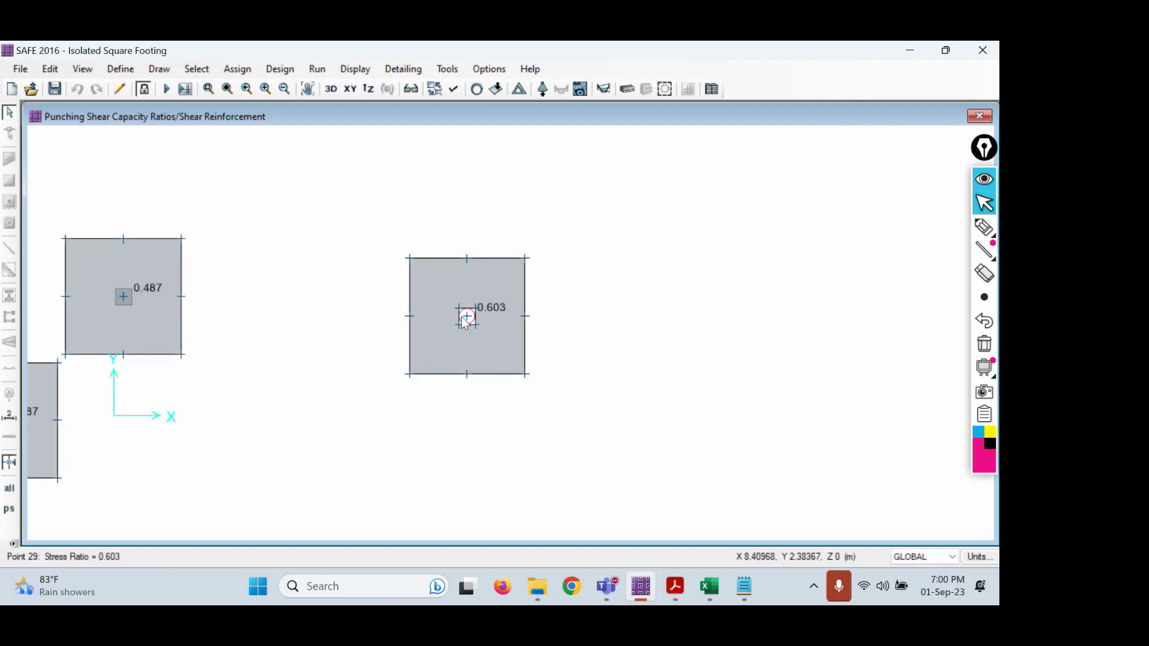
pyautogui.scroll(1, 468, 319)
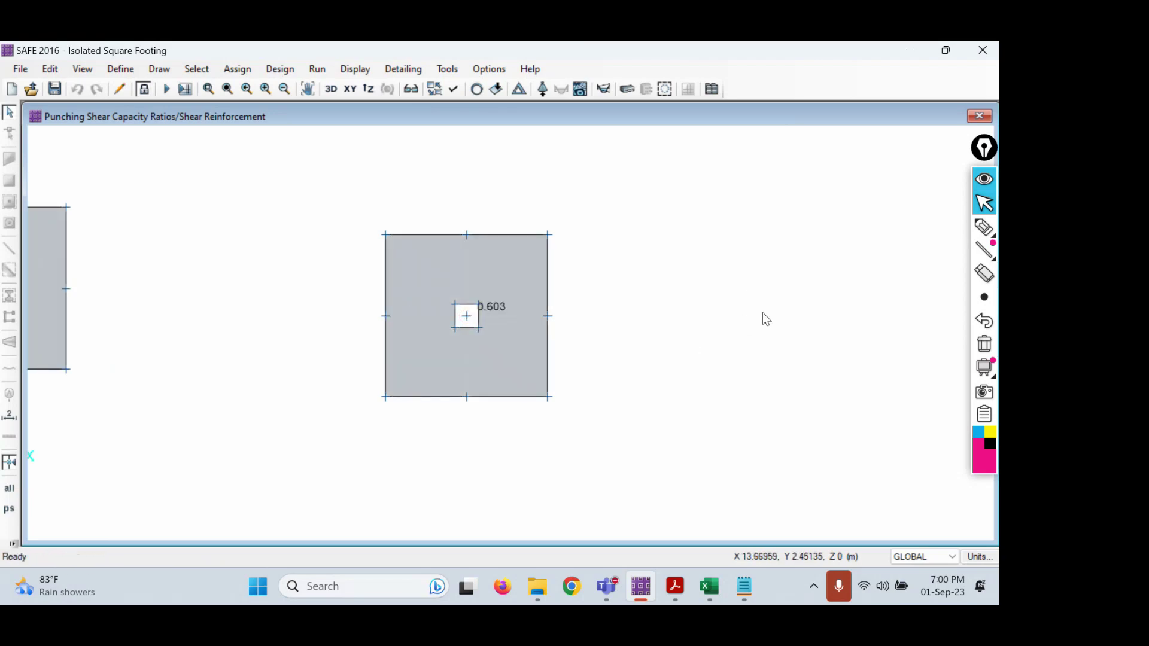
pyautogui.rightClick(467, 318)
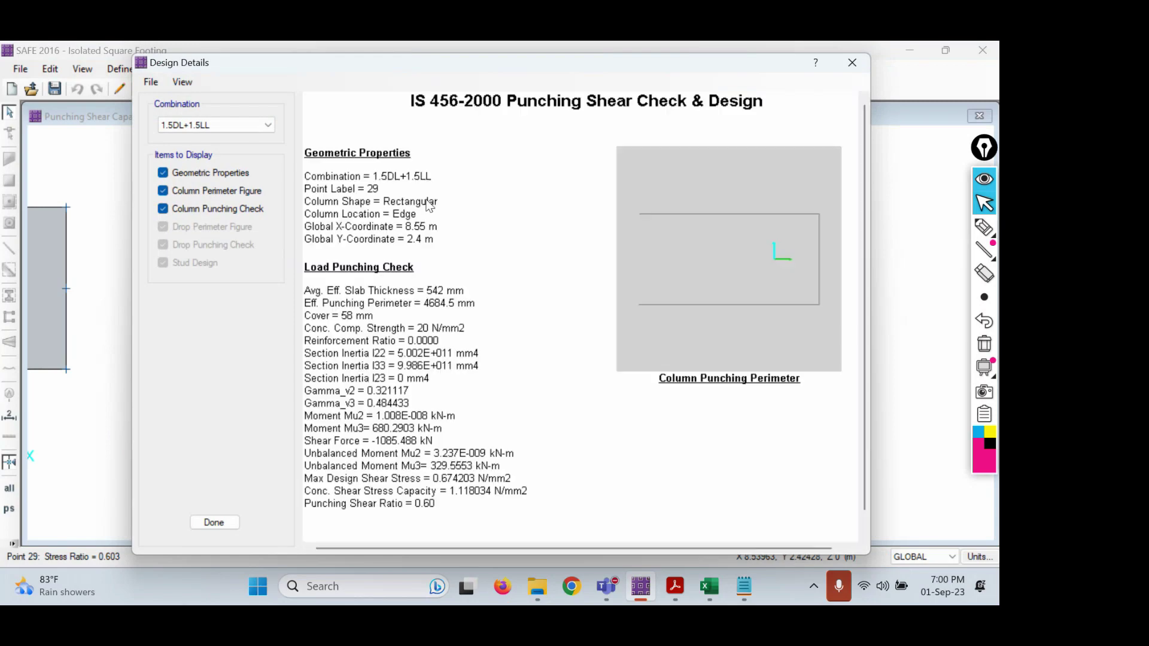
pyautogui.click(984, 228)
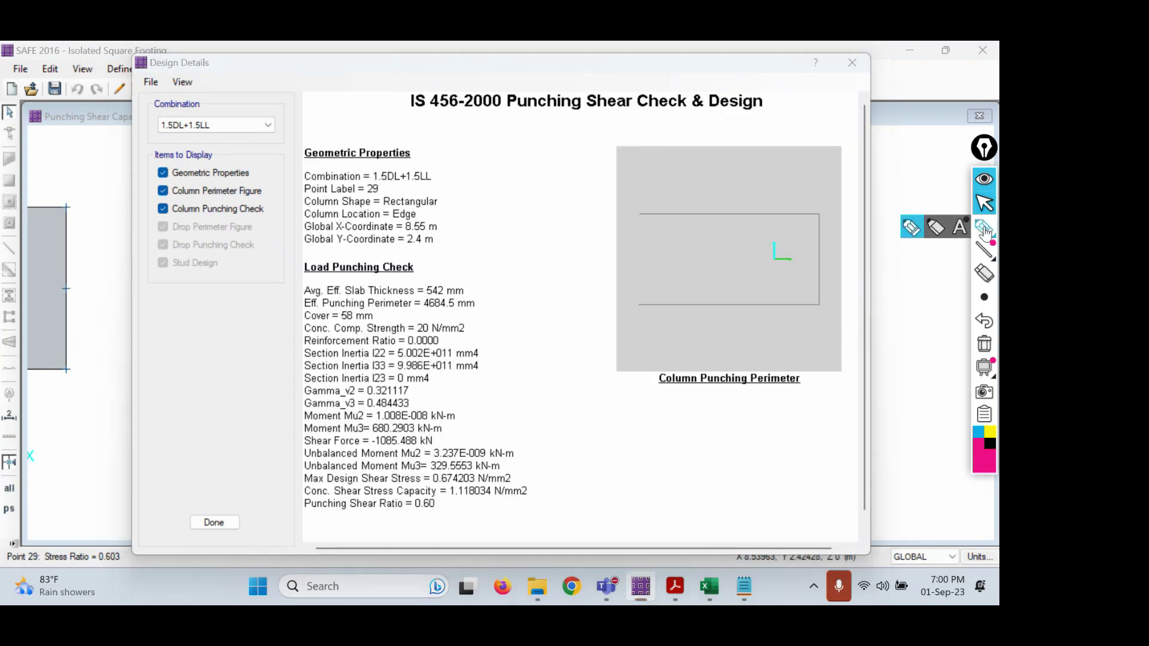
pyautogui.moveTo(304, 221)
pyautogui.mouseDown()
pyautogui.moveTo(435, 219)
pyautogui.moveTo(358, 209)
pyautogui.mouseUp()
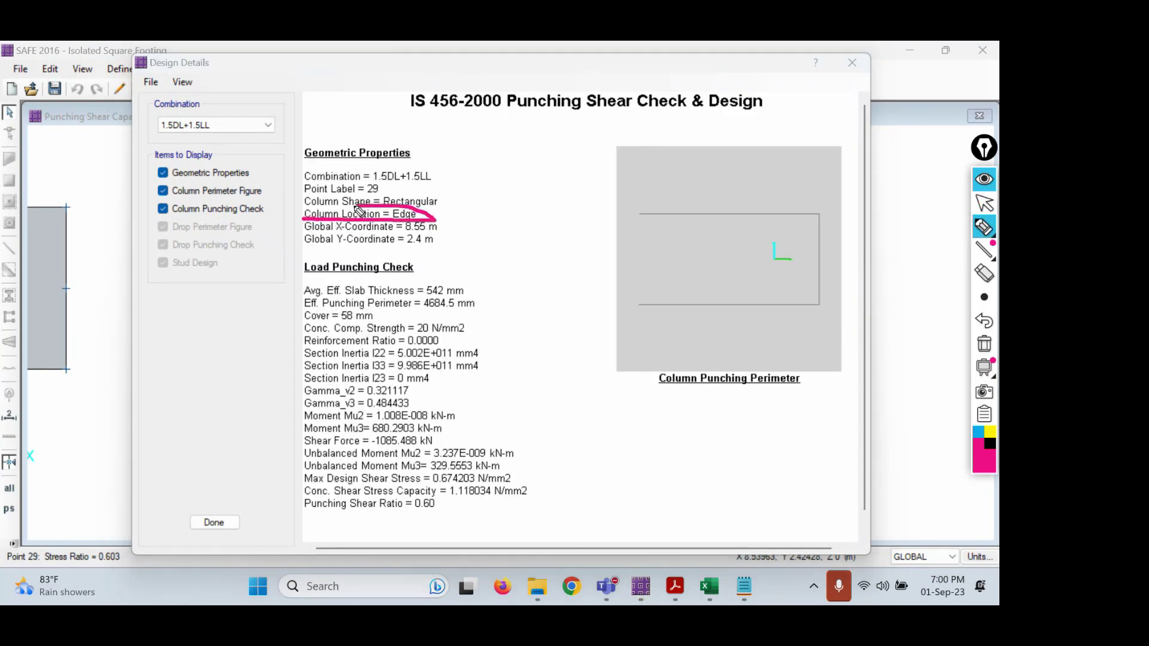
pyautogui.moveTo(470, 79)
pyautogui.mouseDown()
pyautogui.moveTo(470, 143)
pyautogui.moveTo(458, 64)
pyautogui.moveTo(445, 60)
pyautogui.mouseUp()
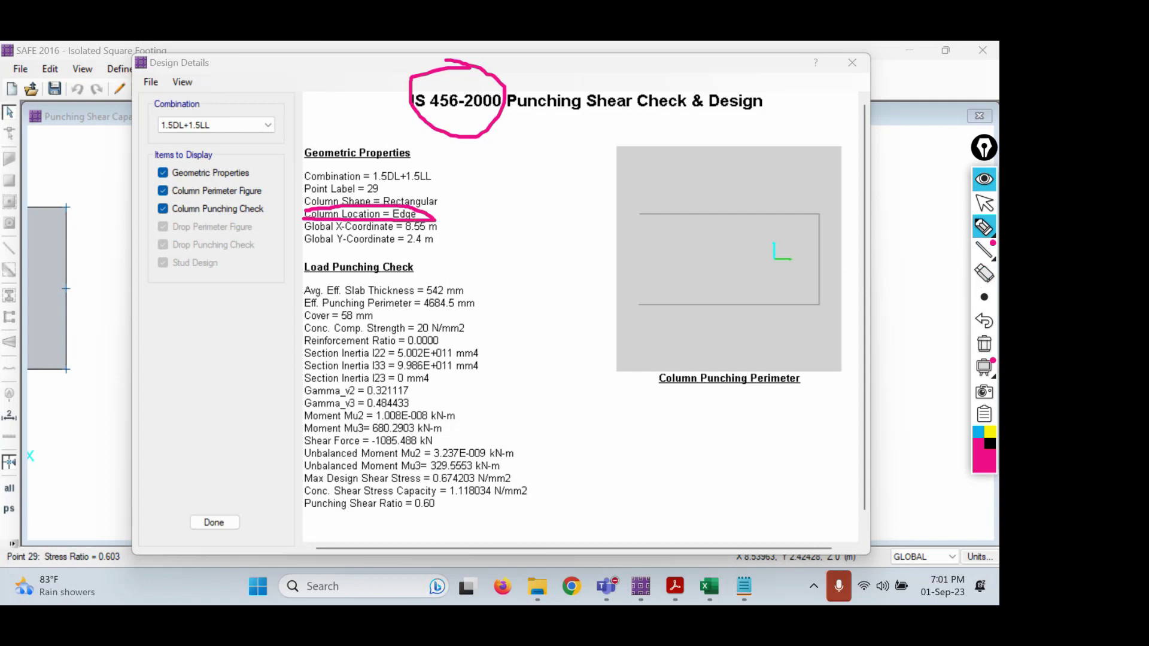
pyautogui.click(984, 344)
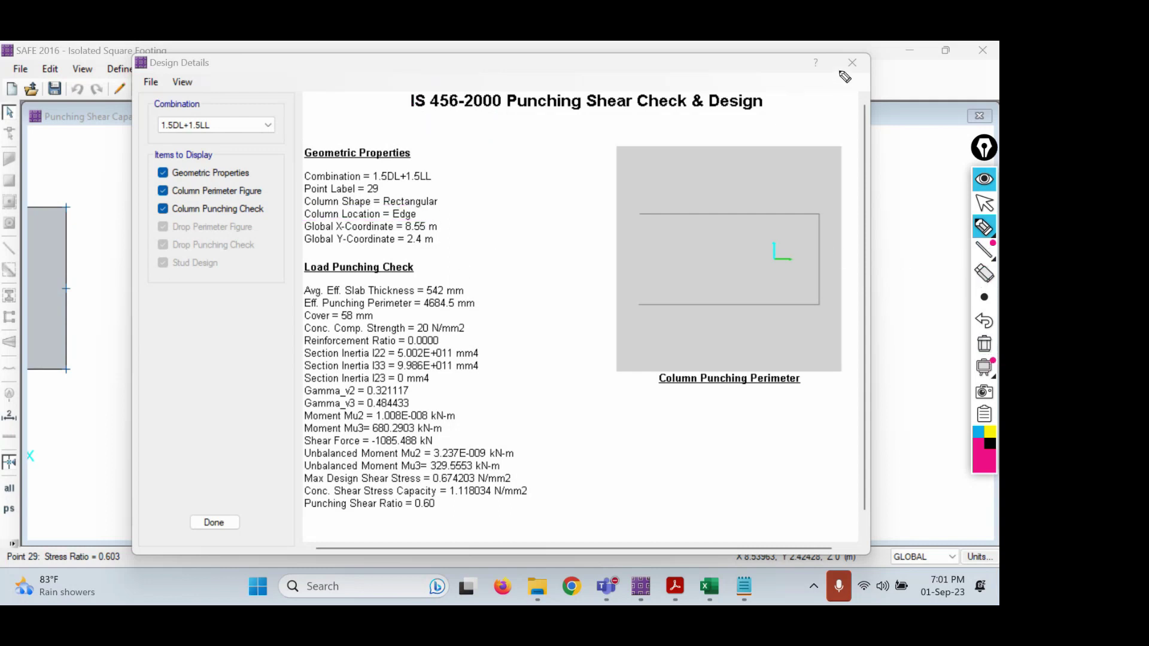
pyautogui.click(981, 205)
pyautogui.click(851, 62)
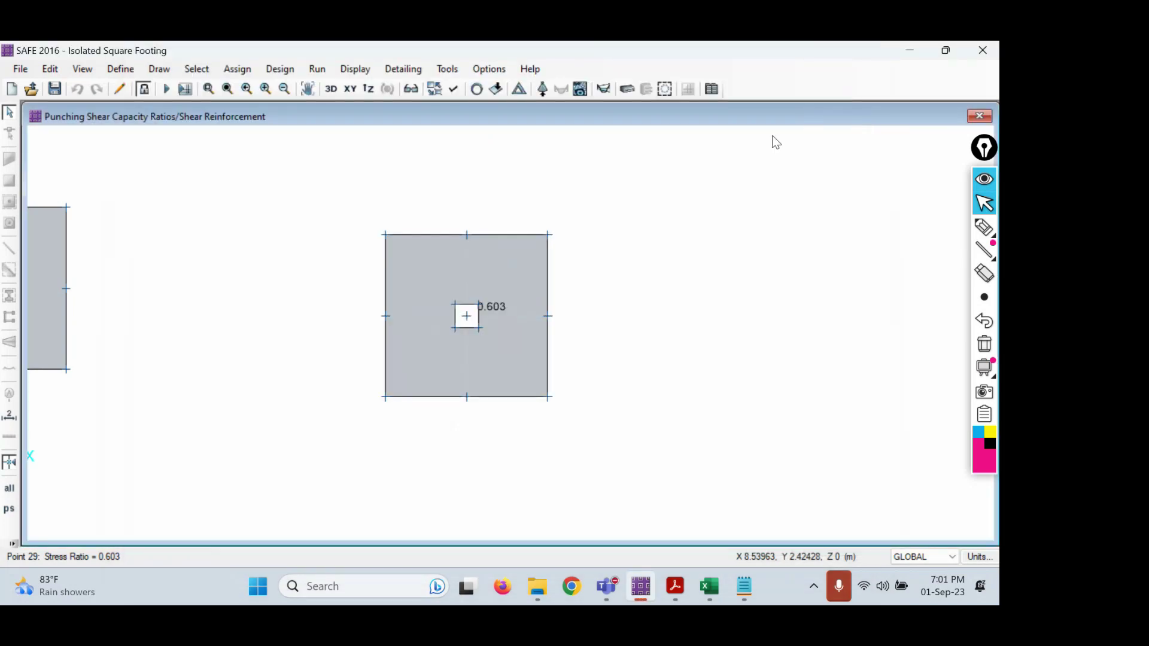
# - Overwrite the punching check location type of the footing's central column point with Interior, accepting deletion of the design results
pyautogui.scroll(5, 518, 298)
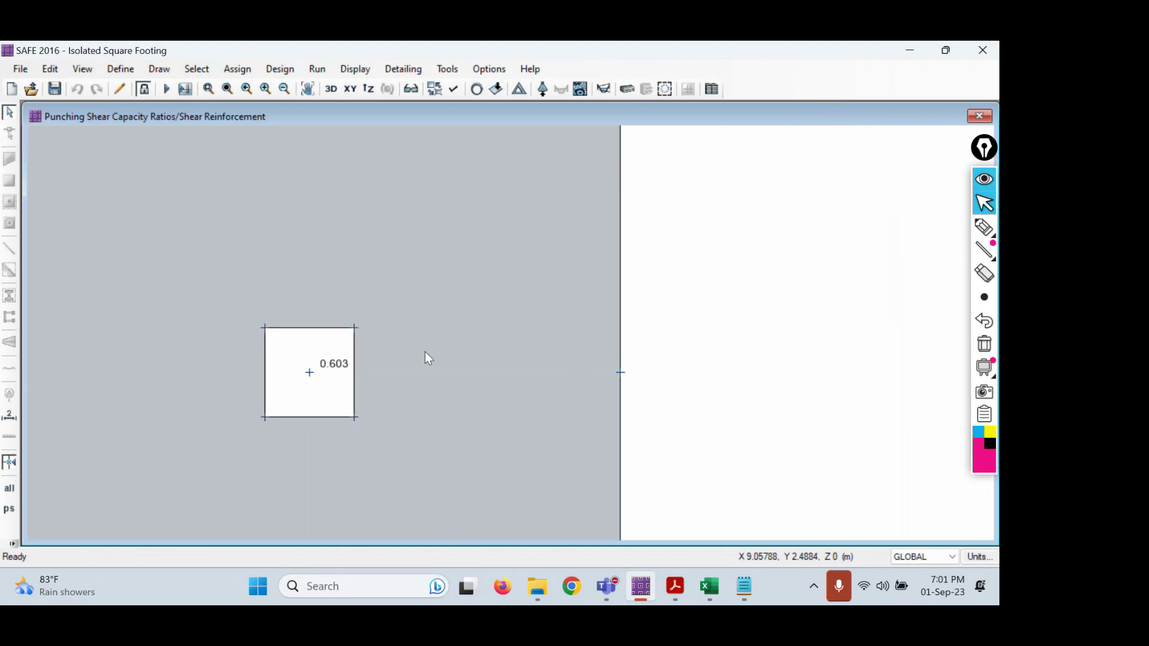
pyautogui.moveTo(428, 358); pyautogui.dragTo(503, 308, button='middle')
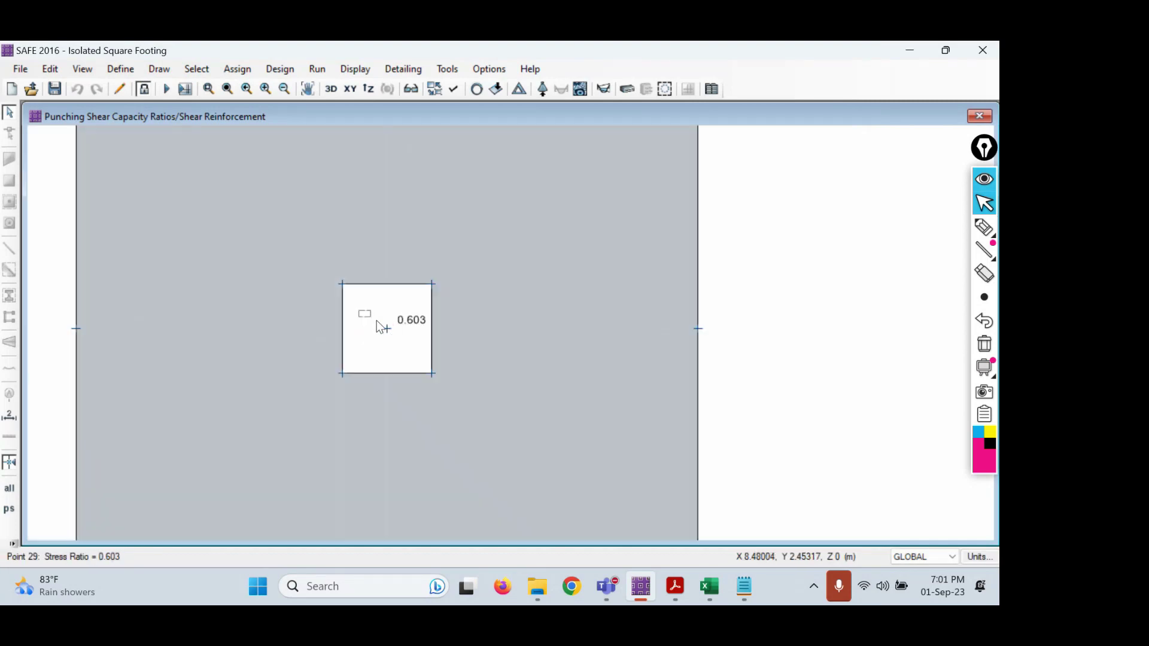
pyautogui.moveTo(376, 321); pyautogui.dragTo(431, 359)
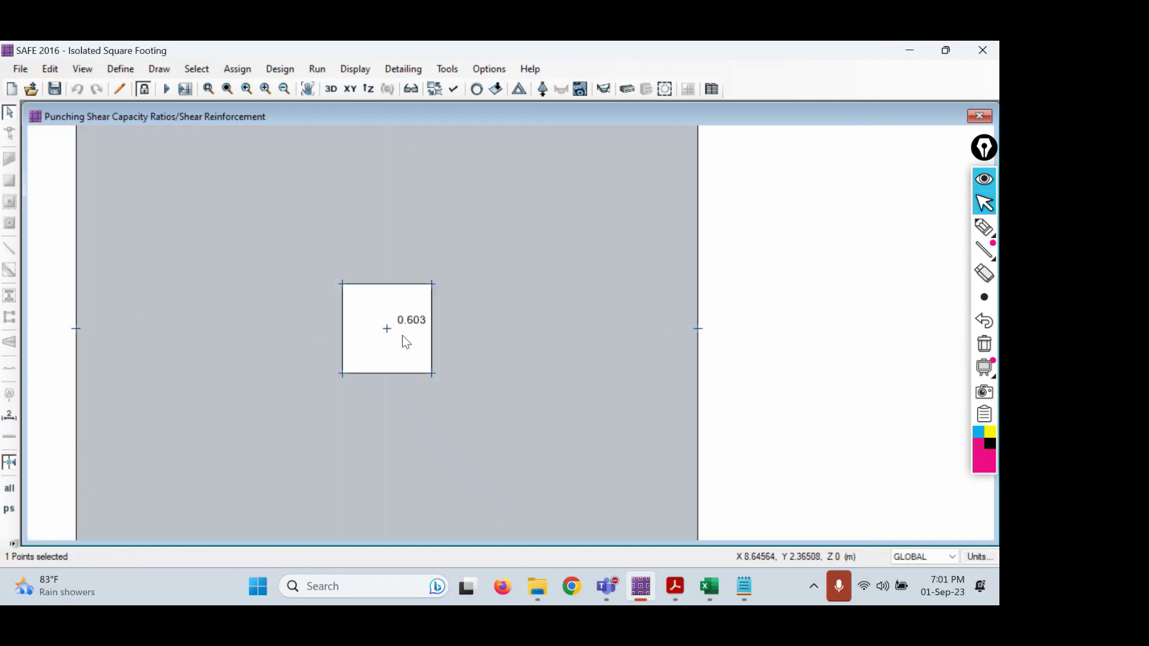
pyautogui.scroll(-1, 287, 453)
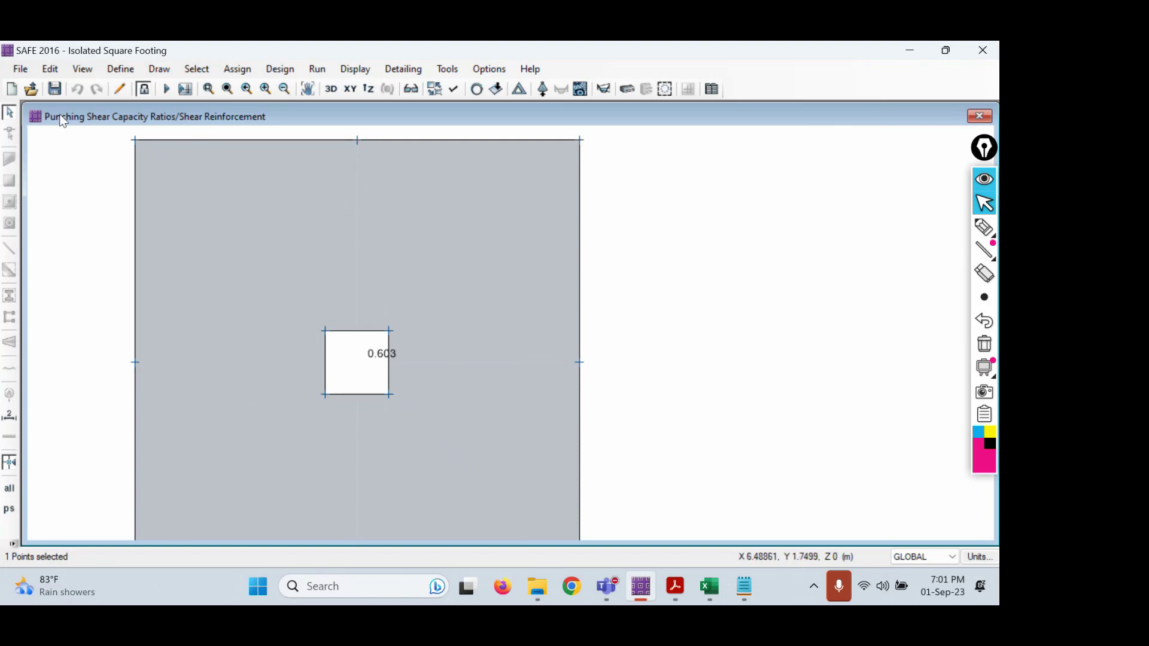
pyautogui.click(281, 69)
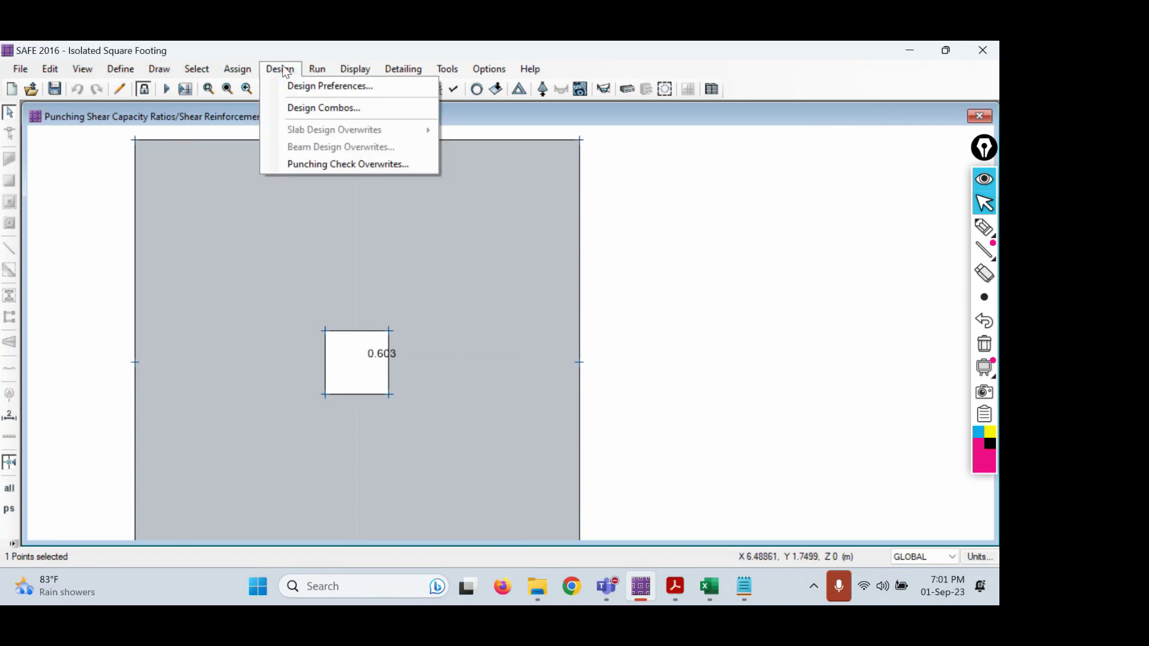
pyautogui.click(333, 165)
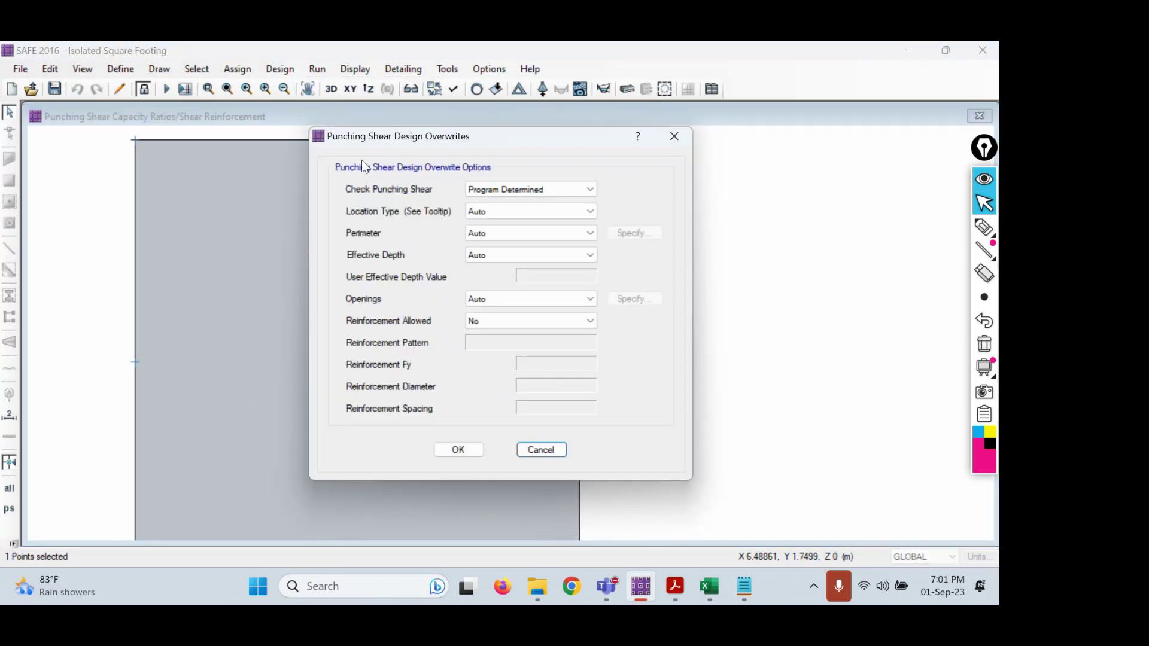
pyautogui.click(511, 211)
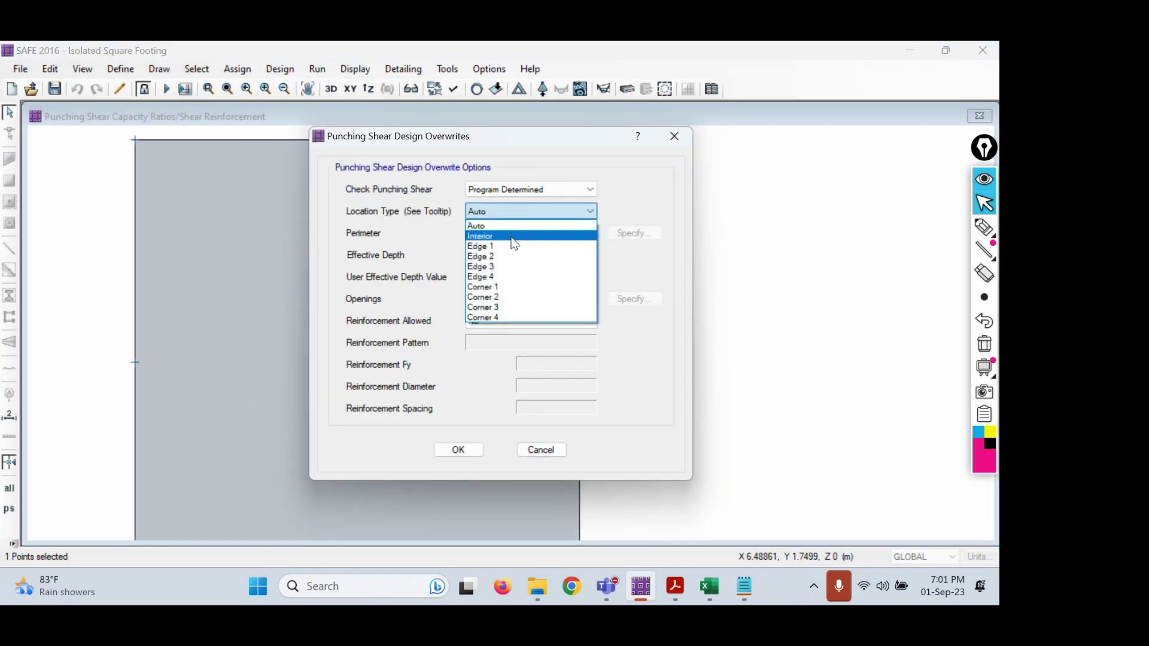
pyautogui.click(514, 237)
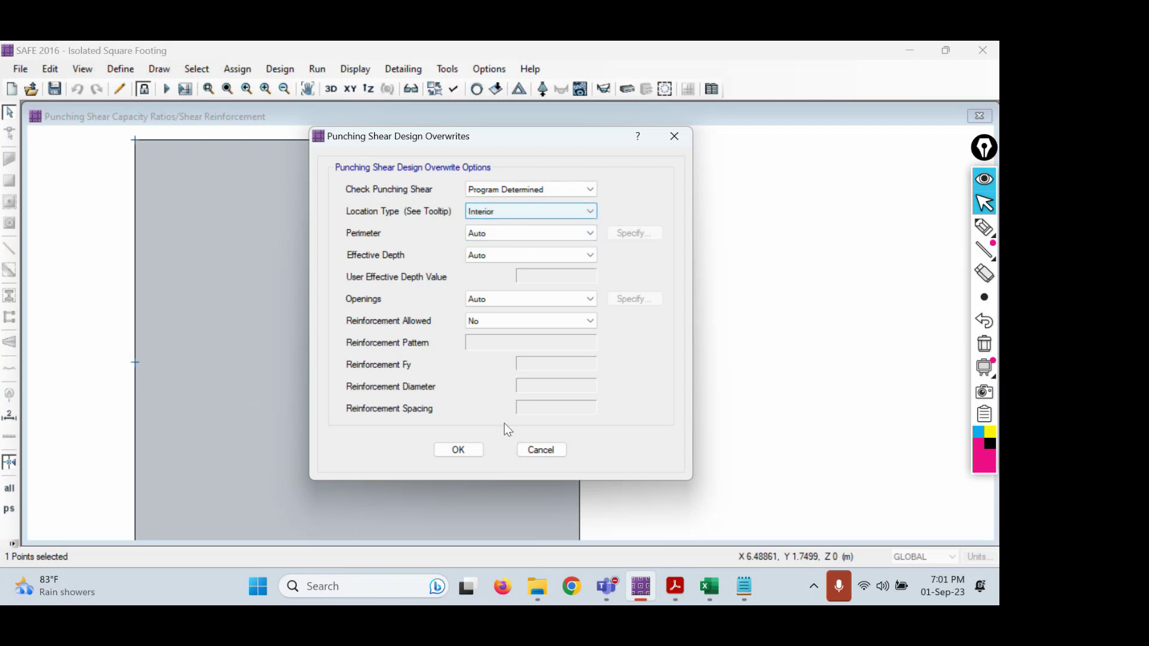
pyautogui.click(461, 451)
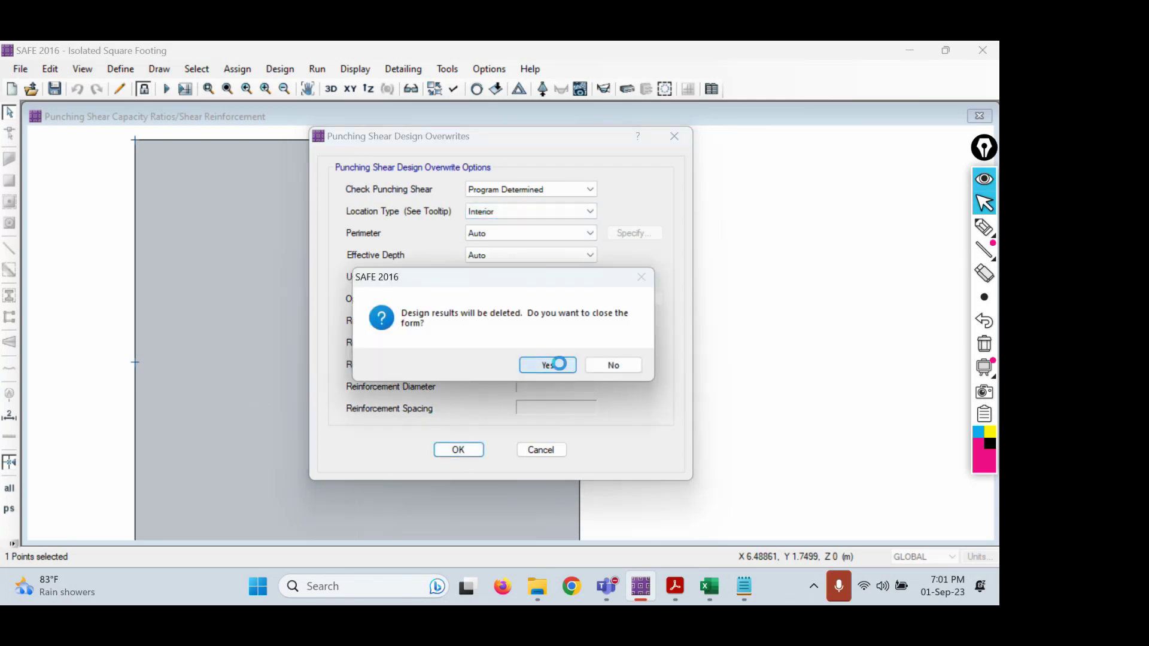
pyautogui.click(547, 365)
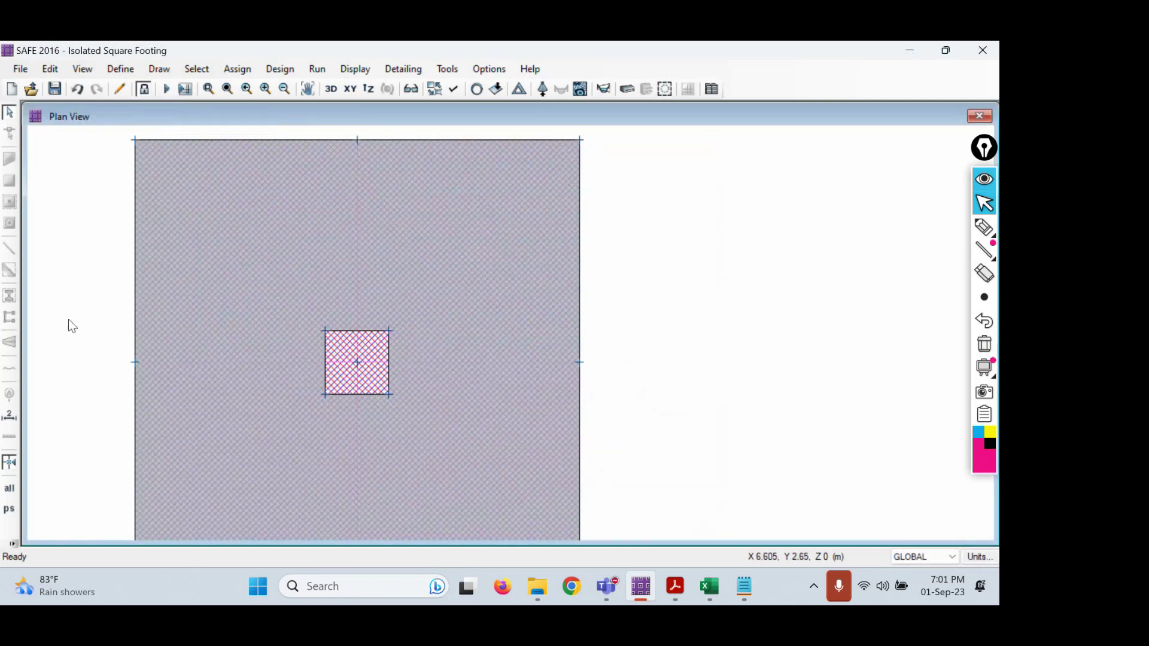
# - Redisplay the punching shear capacity ratios and compare the new footing's ratio with that of the neighbouring footing
pyautogui.click(984, 227)
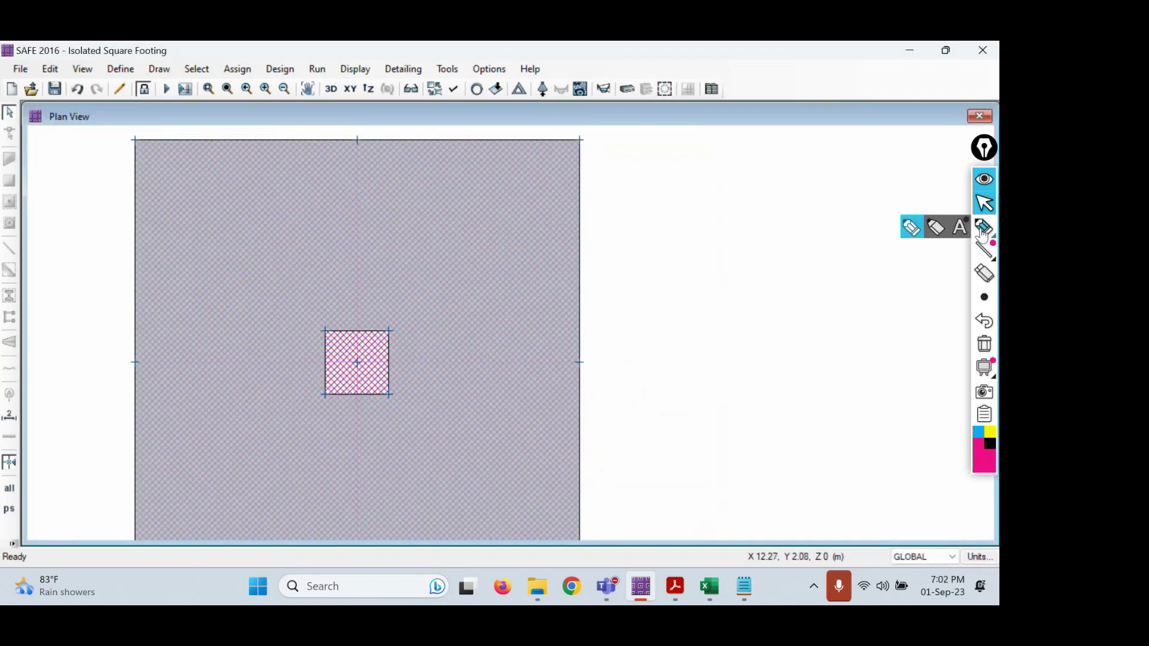
pyautogui.moveTo(93, 530)
pyautogui.mouseDown()
pyautogui.moveTo(84, 569)
pyautogui.moveTo(54, 536)
pyautogui.mouseUp()
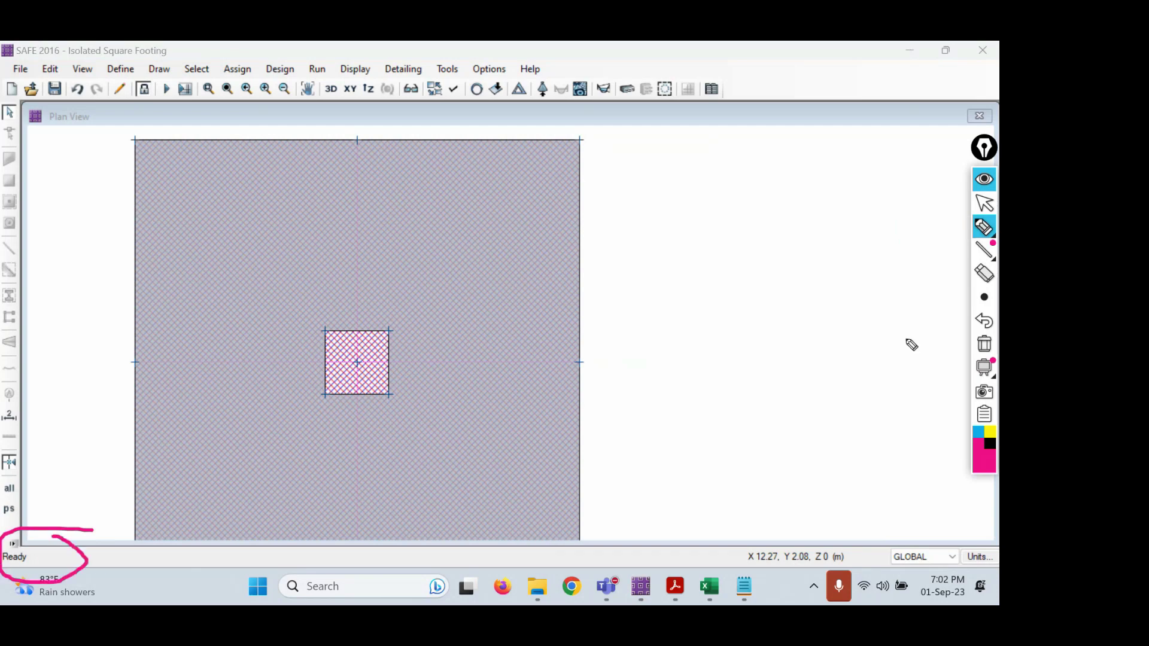
pyautogui.click(985, 204)
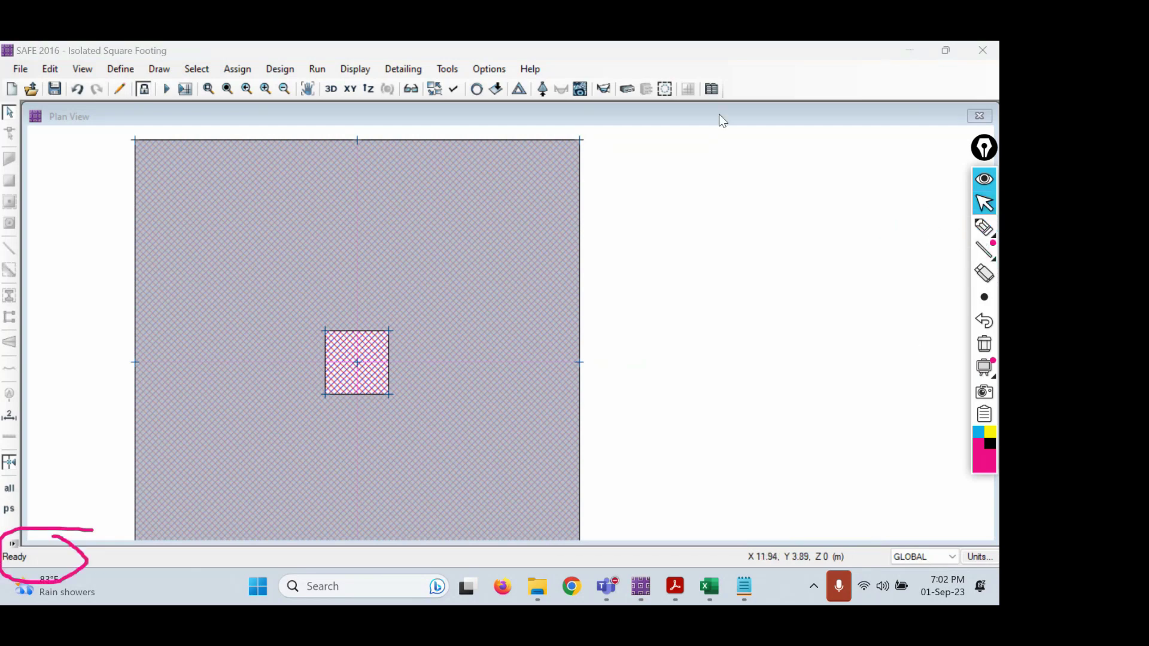
pyautogui.click(664, 90)
pyautogui.click(663, 89)
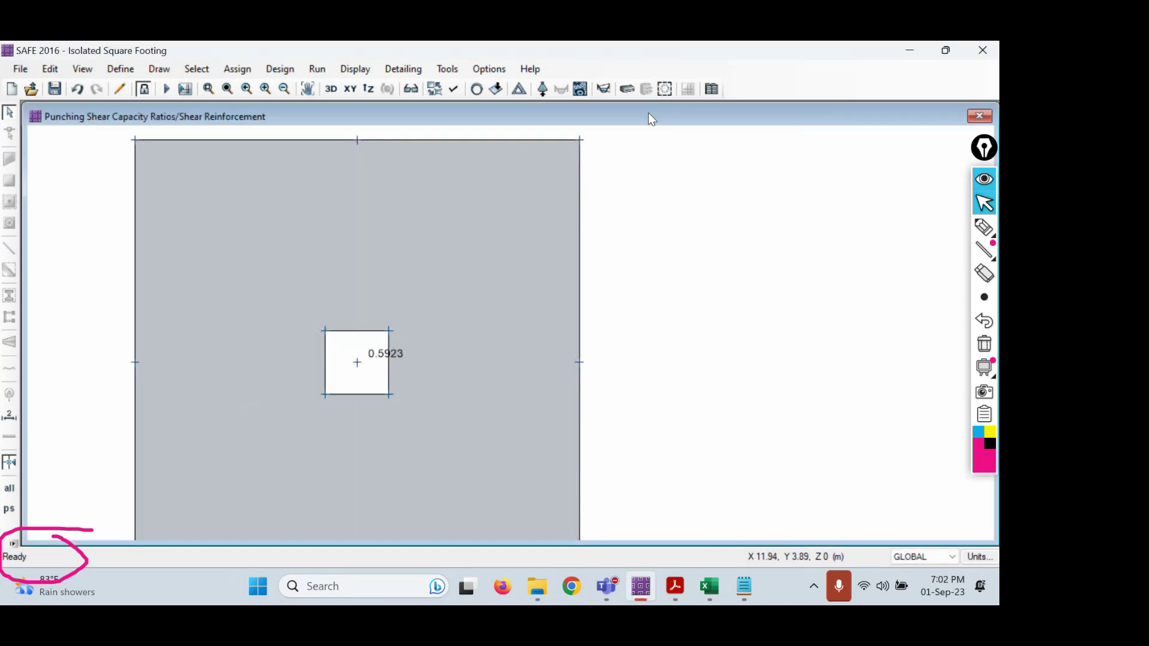
pyautogui.moveTo(277, 400); pyautogui.dragTo(535, 323, button='middle')
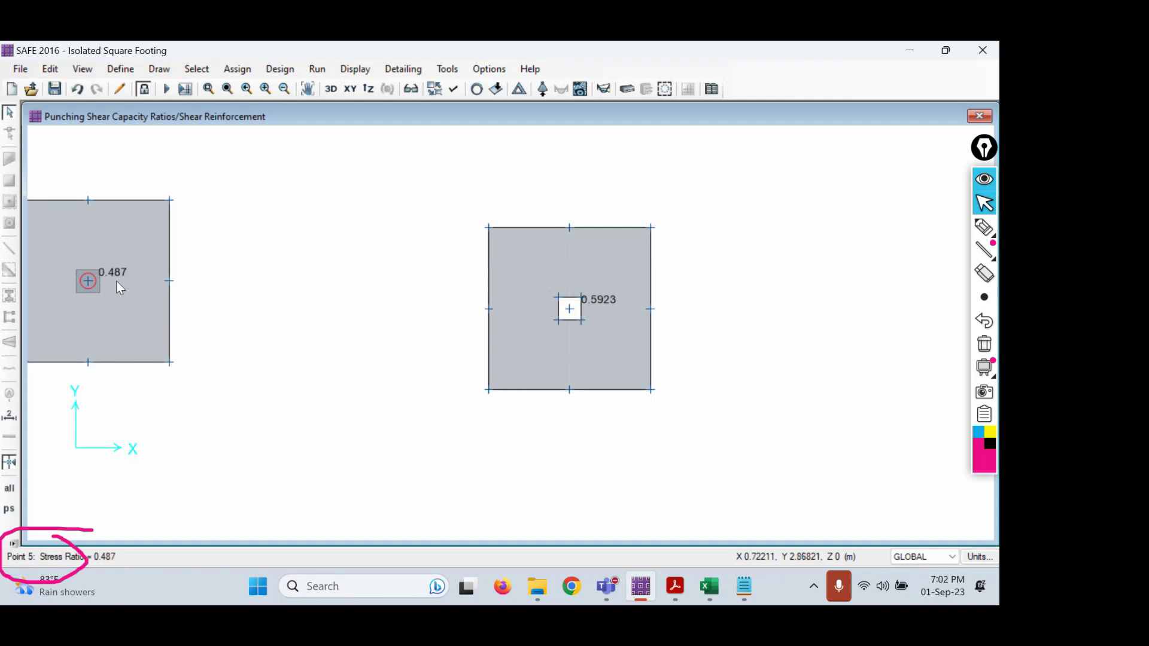
pyautogui.scroll(3, 579, 308)
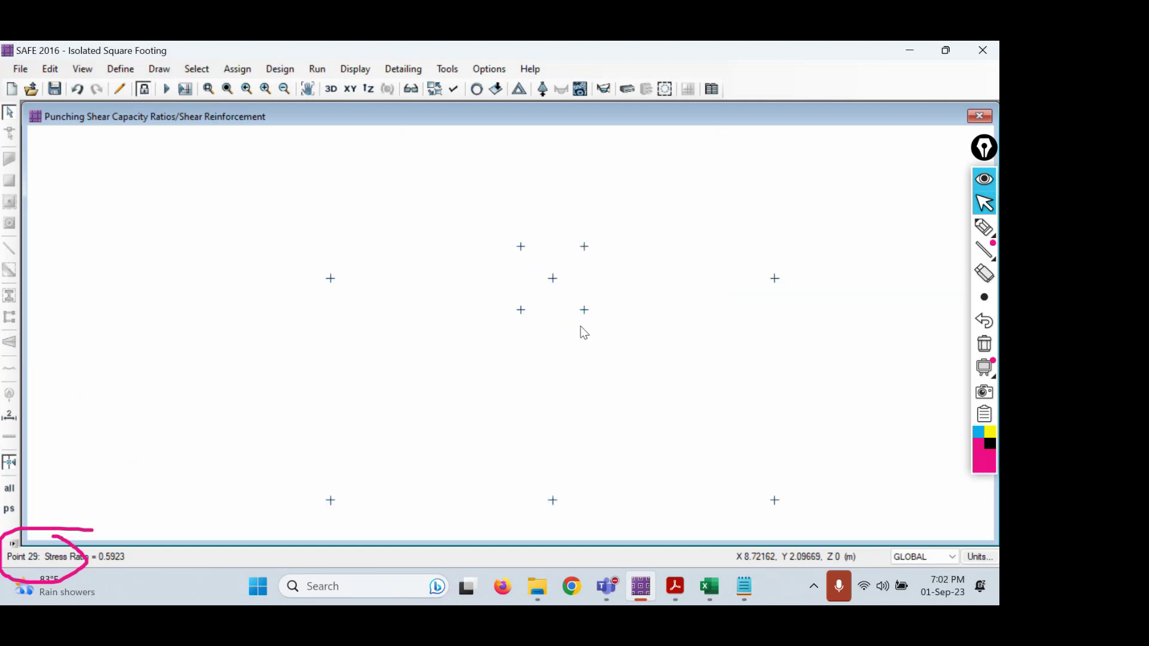
pyautogui.scroll(-1, 692, 307)
pyautogui.moveTo(803, 274)
pyautogui.mouseDown(button='middle')
pyautogui.moveTo(741, 297)
pyautogui.moveTo(638, 310)
pyautogui.mouseUp(button='middle')
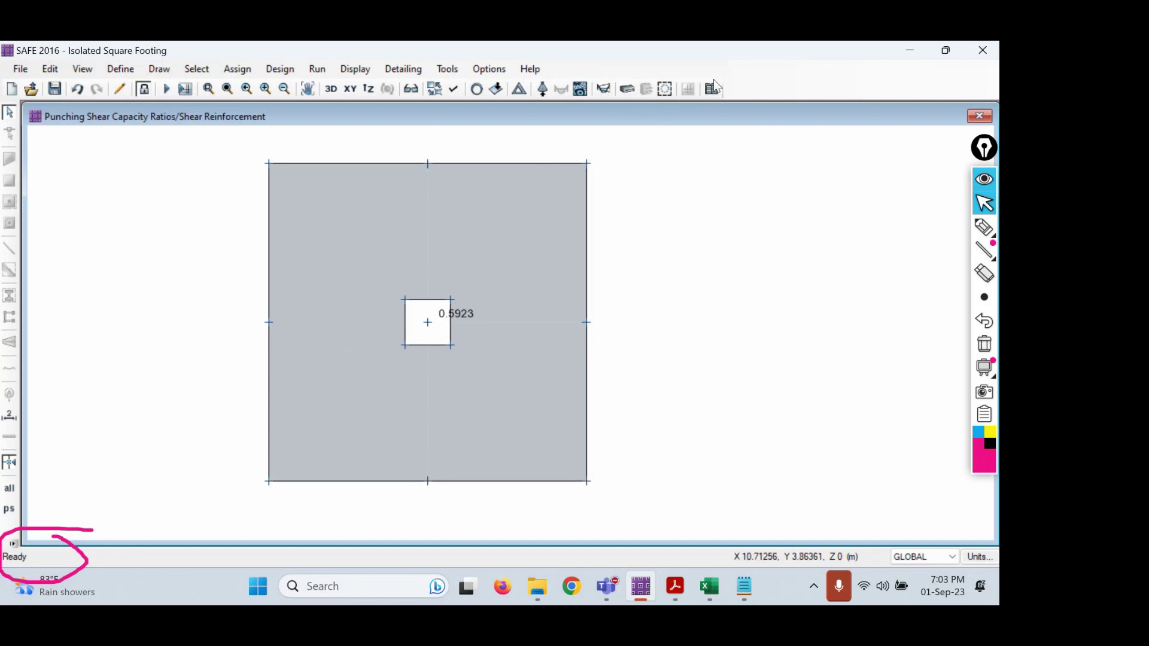
# - Display the Layer A strip moment diagram for the 1.5DL+1.5LL combination and examine the moment around the column
pyautogui.click(603, 89)
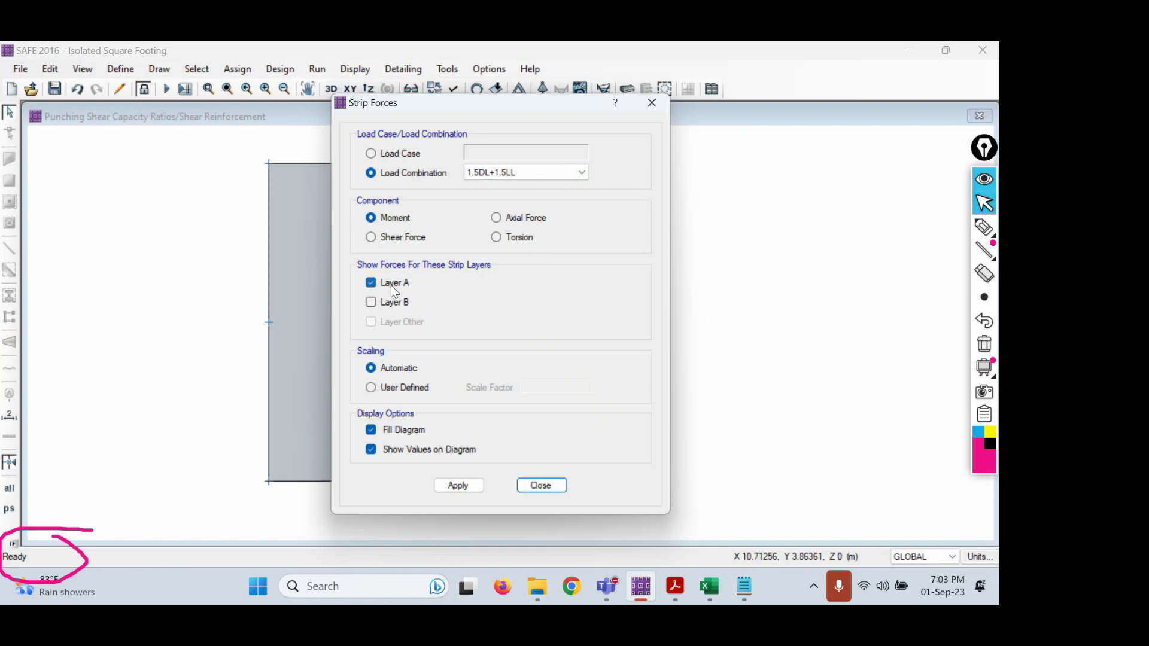
pyautogui.click(458, 485)
pyautogui.moveTo(505, 102); pyautogui.dragTo(777, 103)
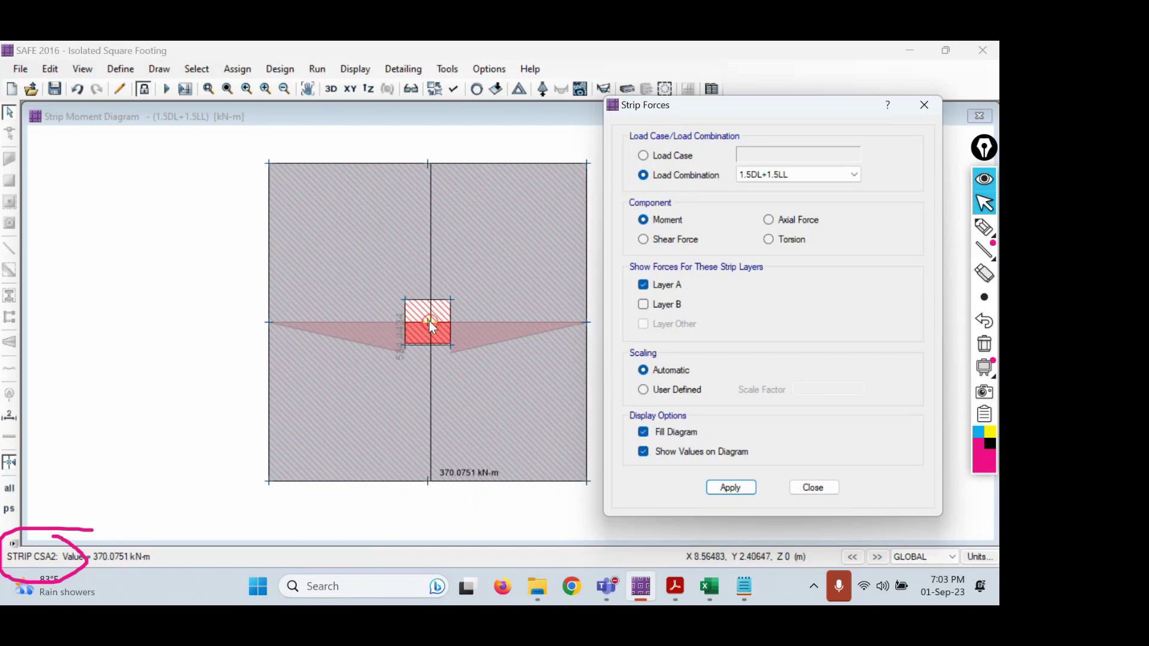
pyautogui.click(984, 226)
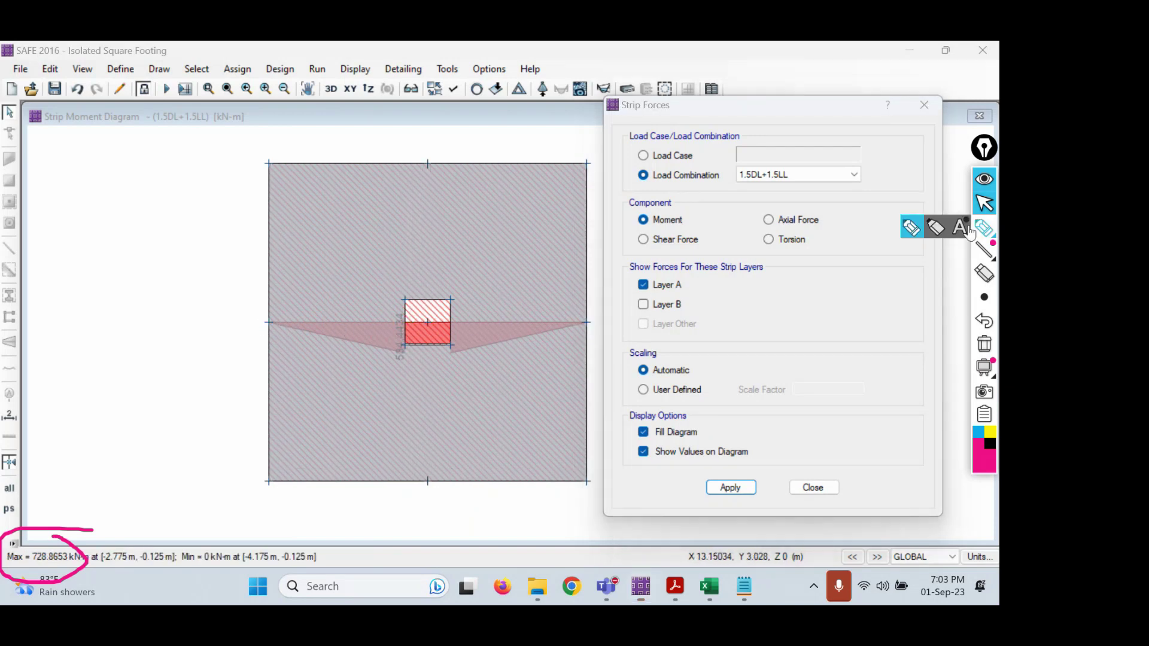
pyautogui.moveTo(475, 279)
pyautogui.mouseDown()
pyautogui.moveTo(525, 307)
pyautogui.moveTo(395, 267)
pyautogui.mouseUp()
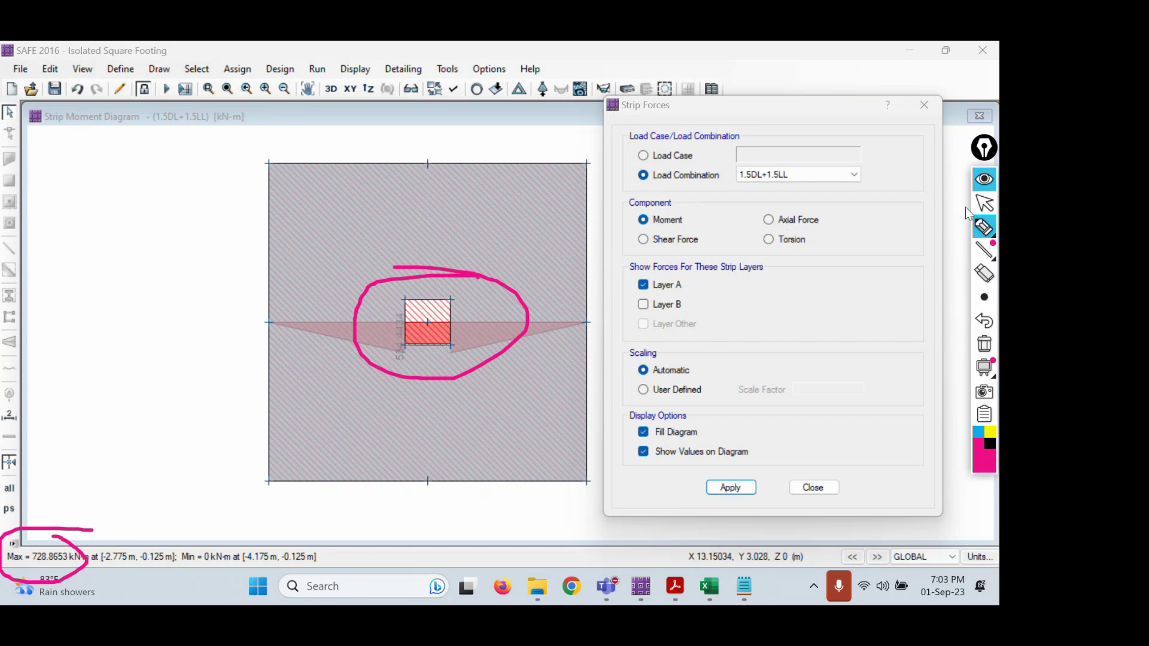
pyautogui.click(984, 203)
# - Show the Layer B strip moments together with Layer A, then restore the diagram to Layer A only
pyautogui.click(655, 305)
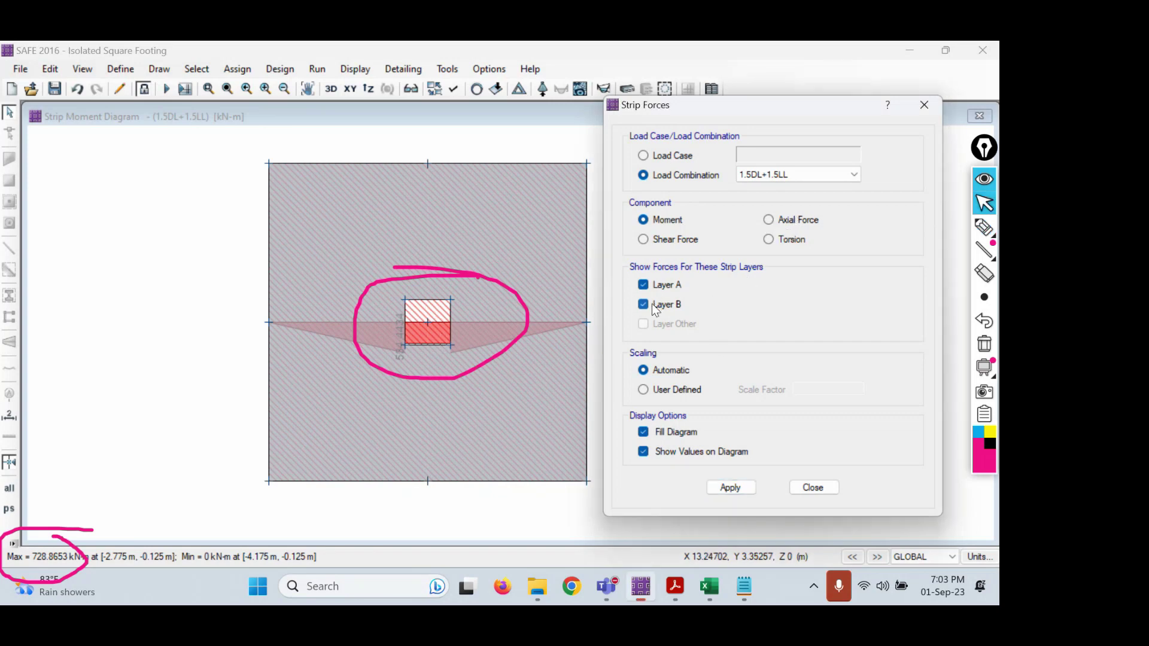
pyautogui.click(730, 488)
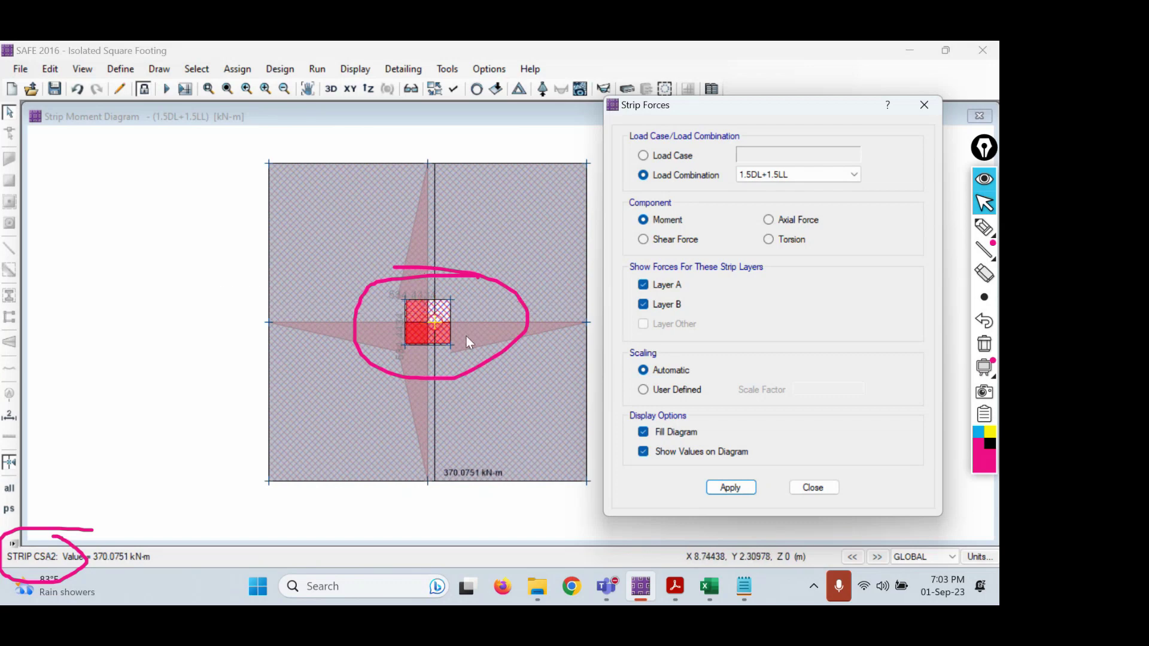
pyautogui.click(659, 309)
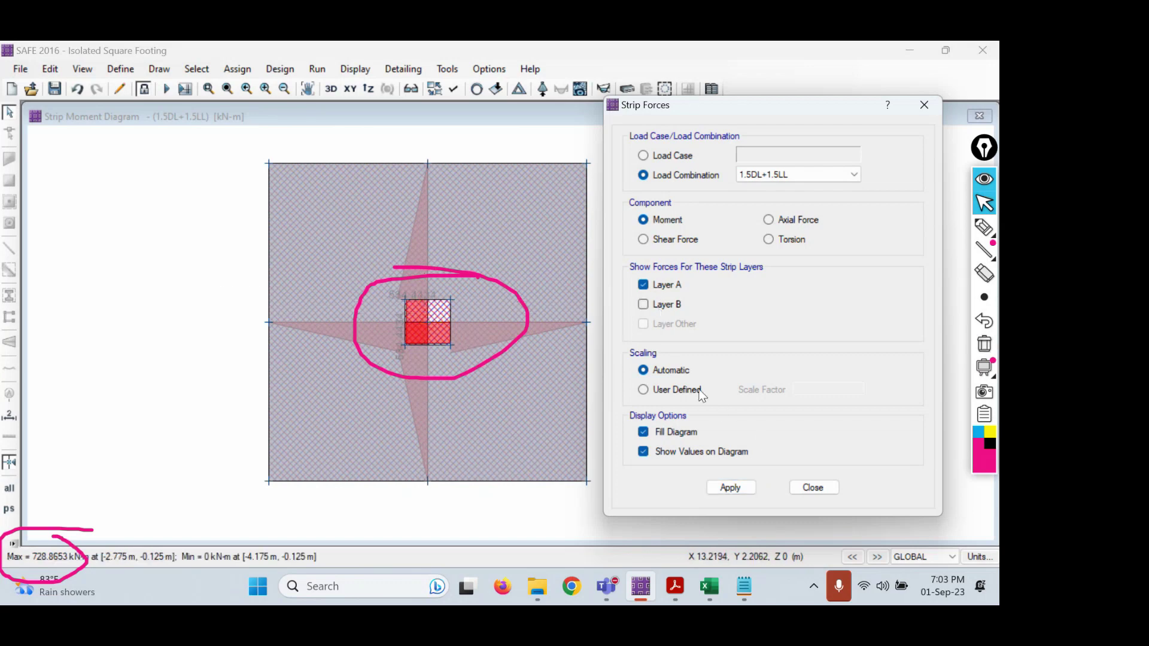
pyautogui.click(753, 486)
pyautogui.click(814, 488)
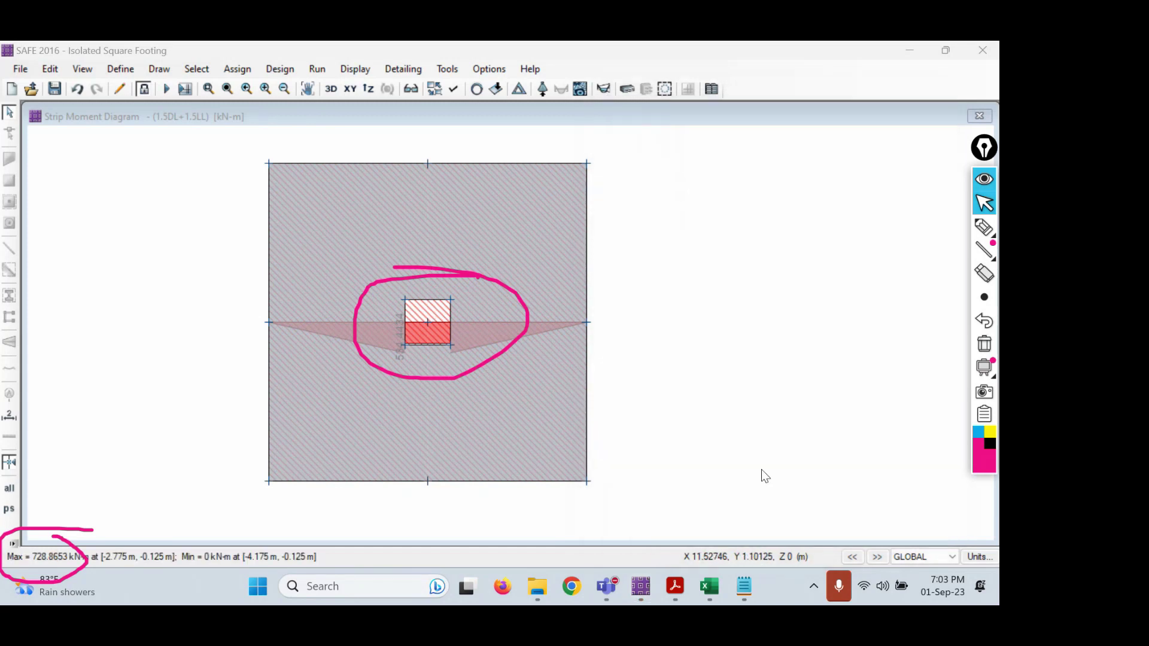
# - Switch to the footing design PDF in Adobe Acrobat and select the factored moment of 594 kN-m in the footing depth calculation
pyautogui.click(672, 587)
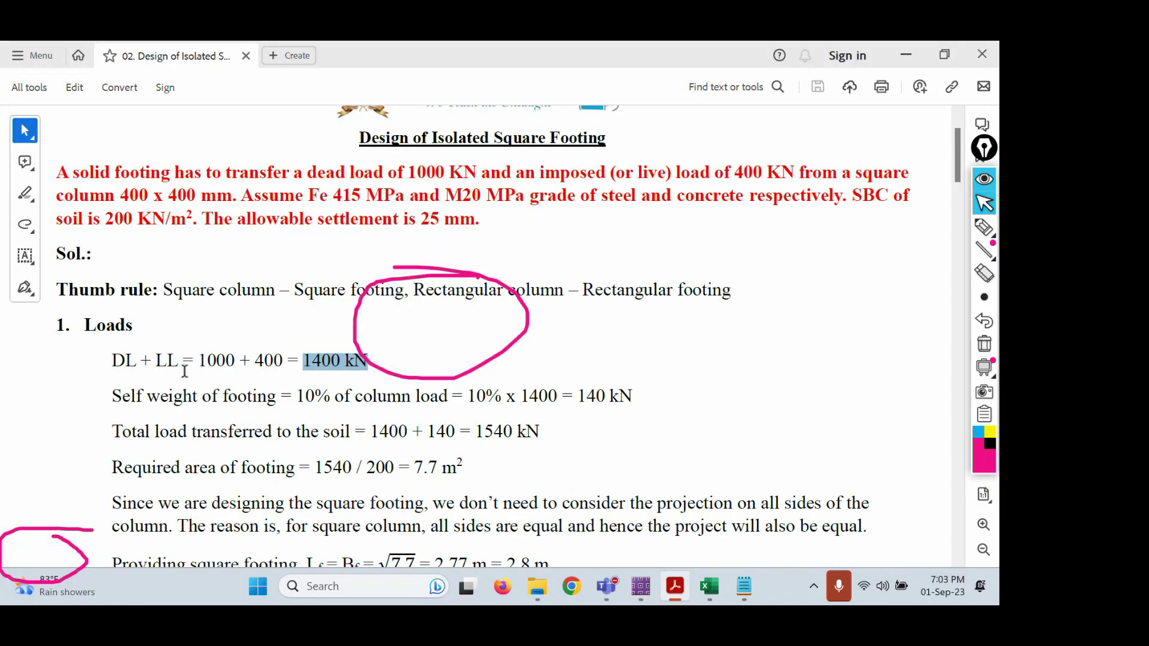
pyautogui.scroll(-8, 185, 371)
pyautogui.moveTo(271, 276); pyautogui.dragTo(347, 275)
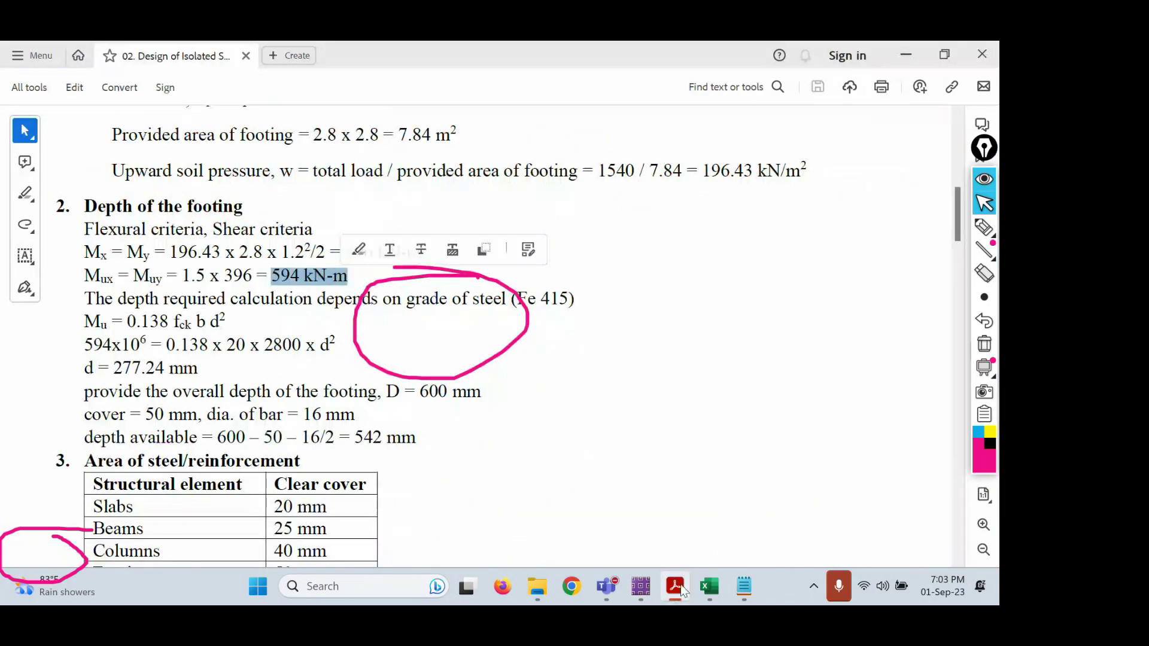
# - Return to SAFE 2016 and examine the Layer A strip moment at the column face, comparing it with the PDF calculation
pyautogui.click(640, 586)
pyautogui.moveTo(441, 336)
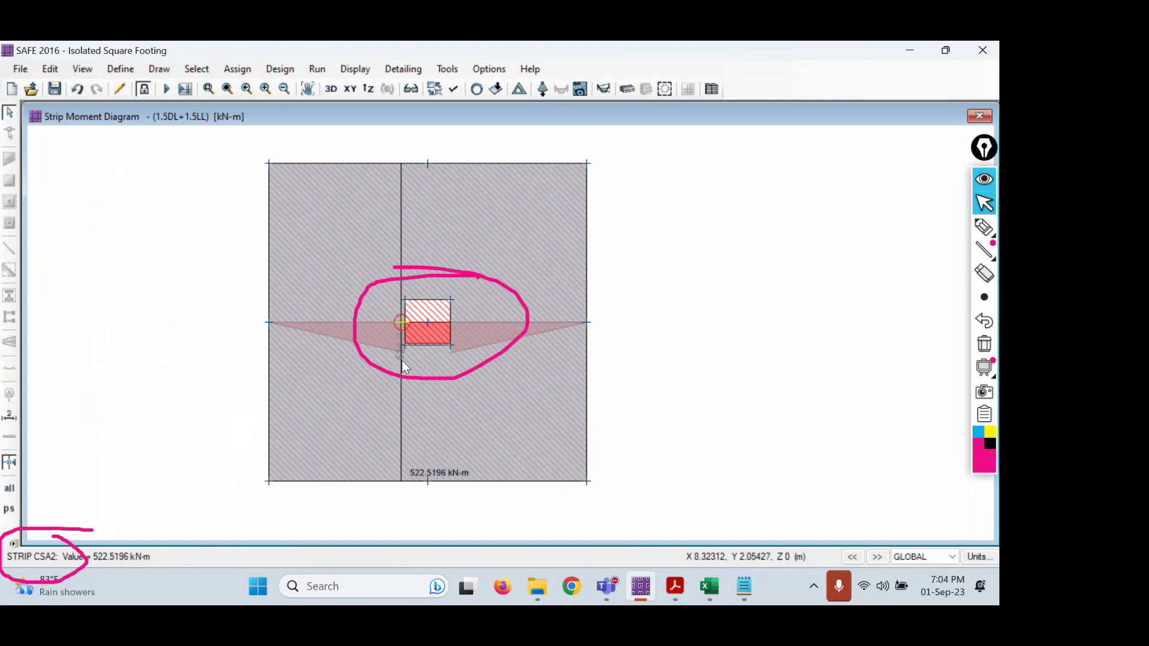
pyautogui.scroll(4, 404, 353)
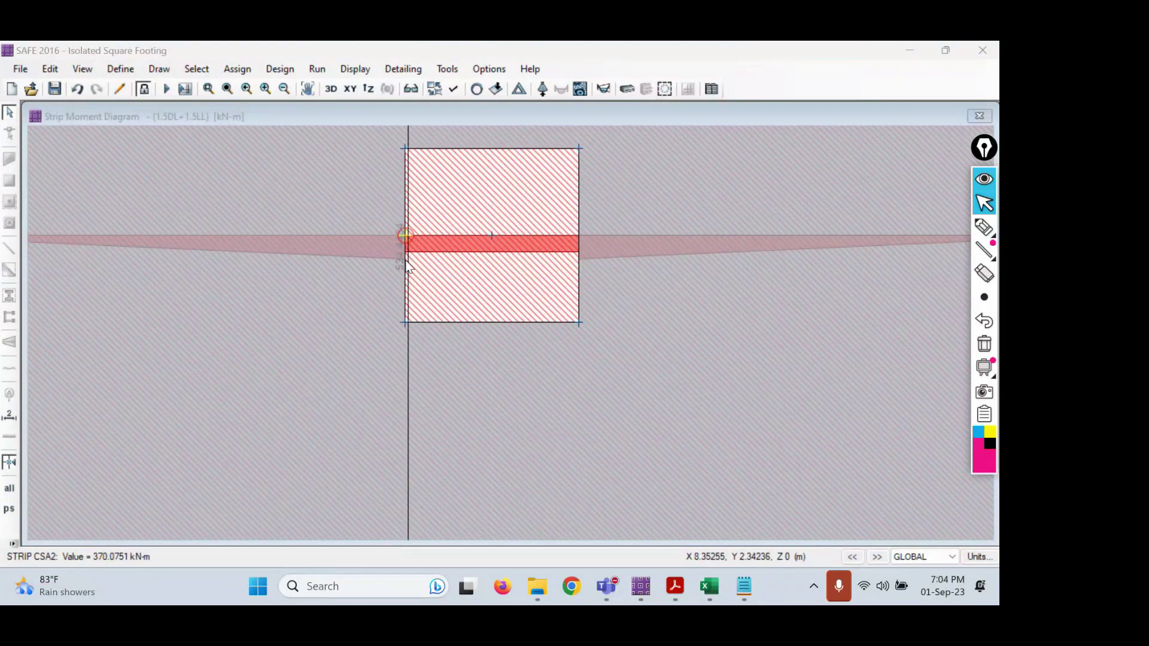
pyautogui.scroll(-5, 402, 262)
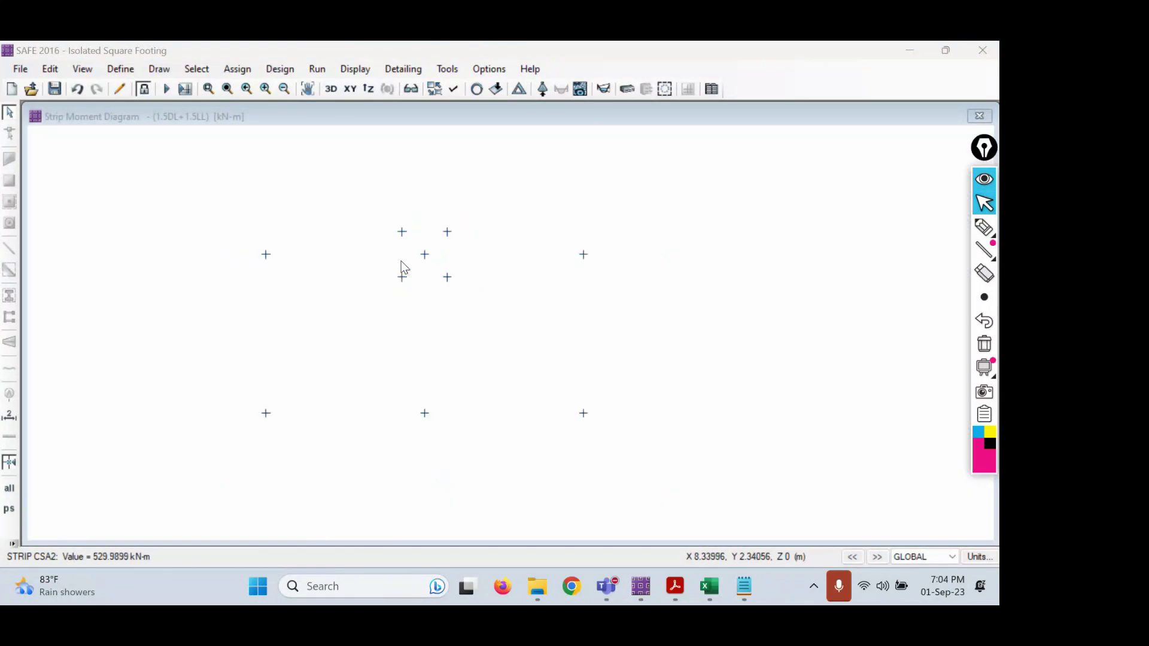
pyautogui.moveTo(521, 233); pyautogui.dragTo(500, 292, button='middle')
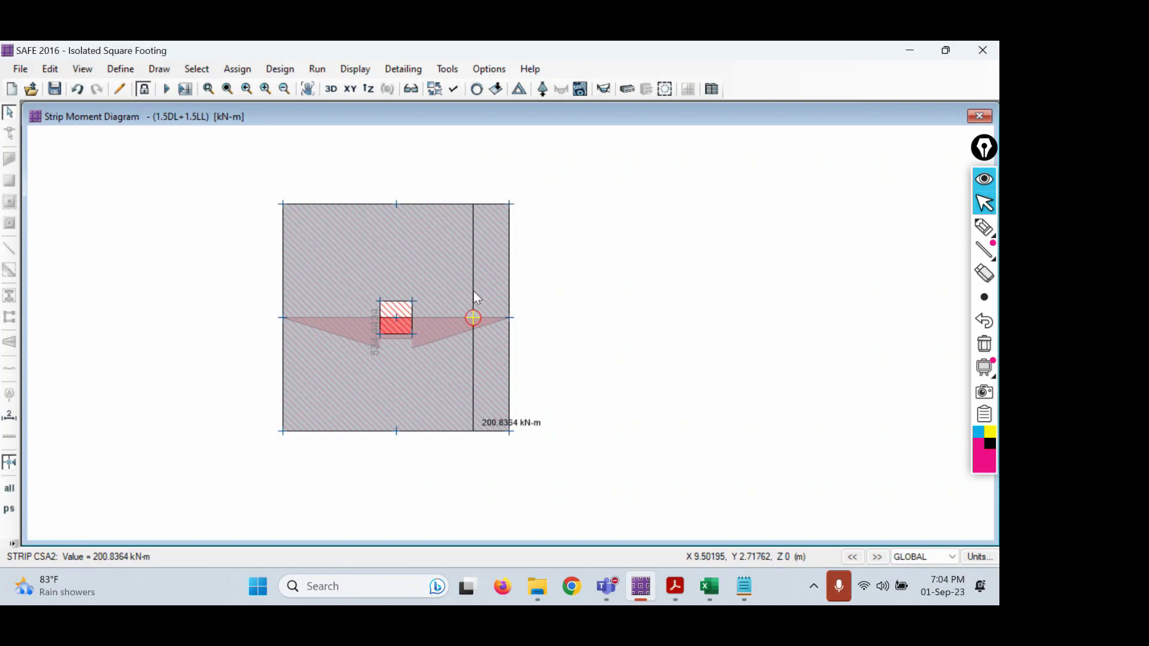
pyautogui.click(673, 585)
pyautogui.click(676, 585)
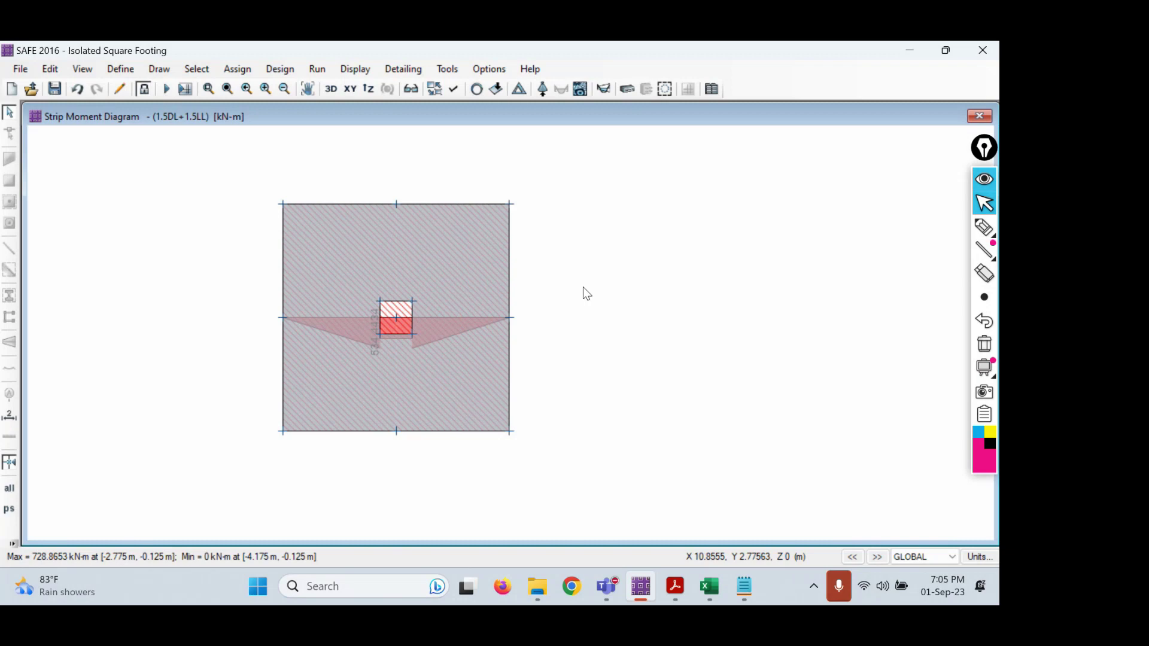
# - Circle the Show Undeformed Shape command with the annotation pen and restore the footing's undeformed plan view
pyautogui.moveTo(983, 228)
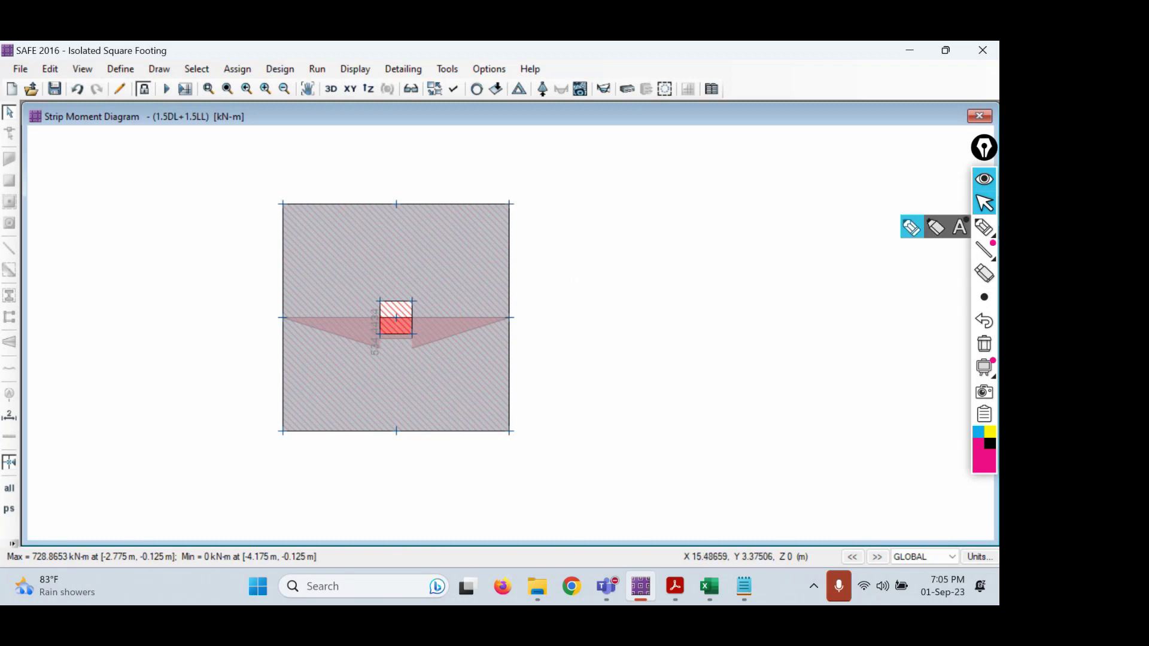
pyautogui.click(911, 228)
pyautogui.moveTo(484, 70)
pyautogui.mouseDown()
pyautogui.moveTo(461, 111)
pyautogui.moveTo(482, 66)
pyautogui.mouseUp()
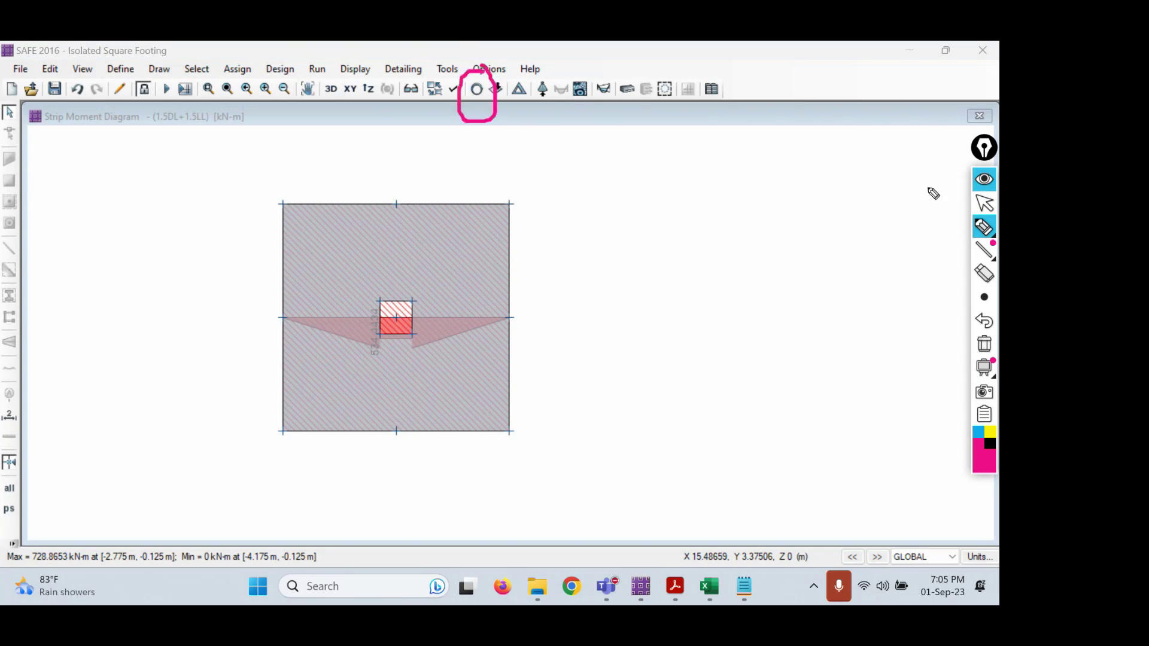
pyautogui.click(984, 203)
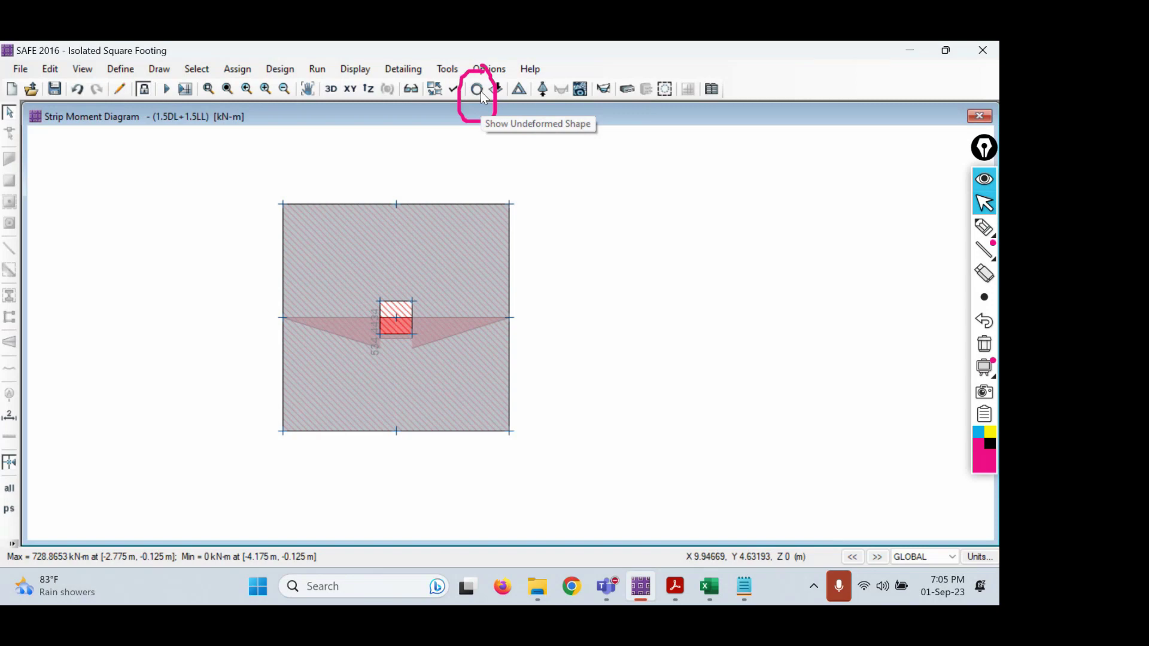
pyautogui.click(477, 90)
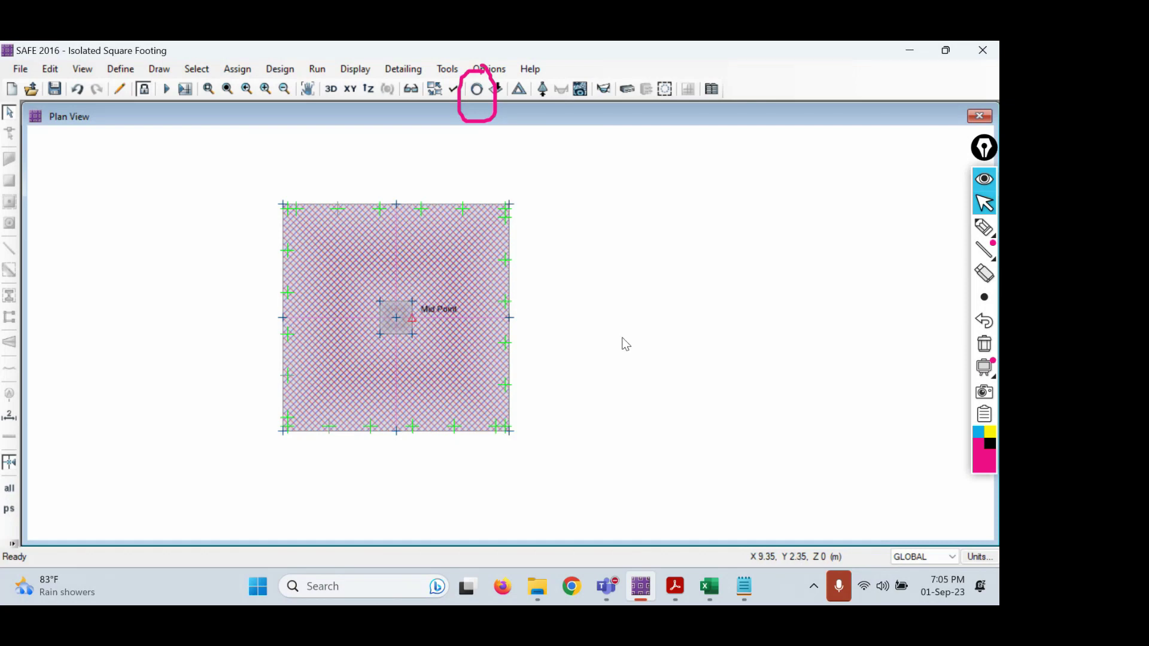
# - Draw freehand pen lines along the horizontal and vertical design strips, then clear all screen annotations
pyautogui.moveTo(987, 263)
pyautogui.click(984, 227)
pyautogui.moveTo(202, 325); pyautogui.dragTo(646, 341)
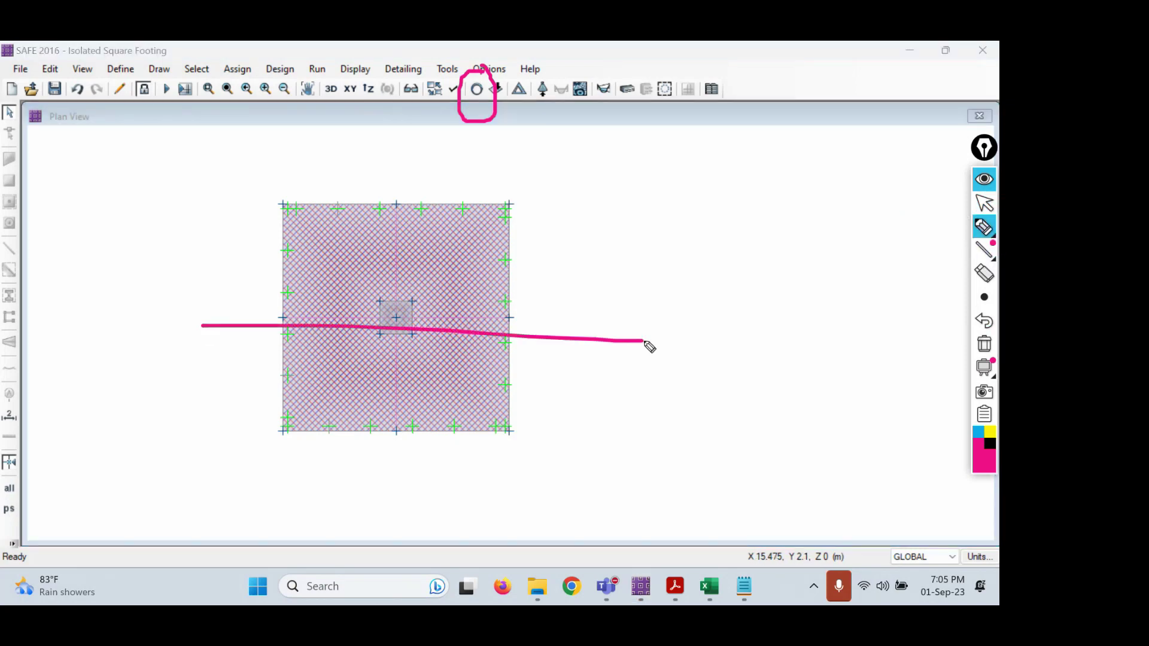
pyautogui.moveTo(384, 139); pyautogui.dragTo(433, 530)
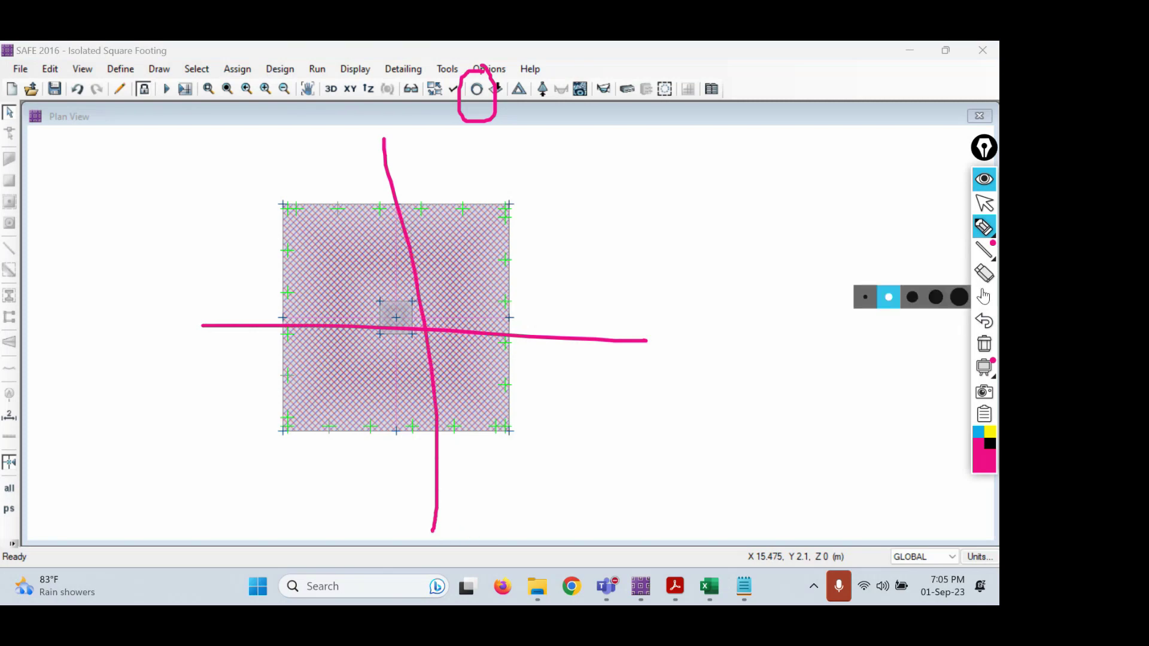
pyautogui.moveTo(990, 371)
pyautogui.click(984, 343)
pyautogui.click(984, 203)
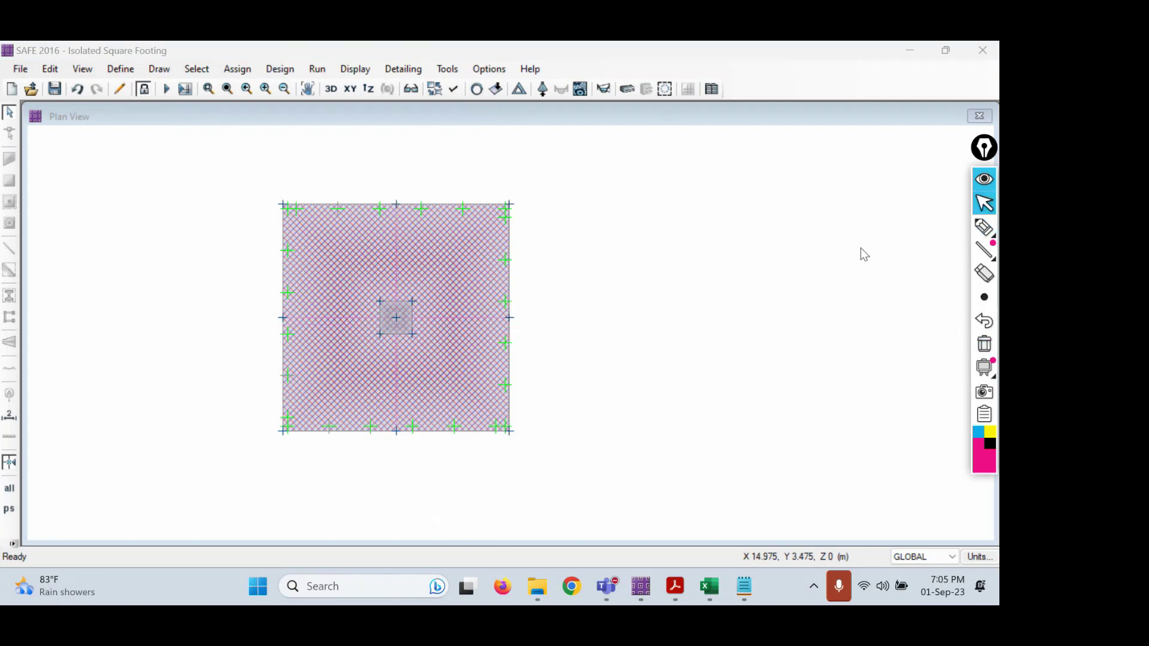
# - Select the horizontal design strip through the column and circle the selection status with the annotation pen
pyautogui.click(477, 321)
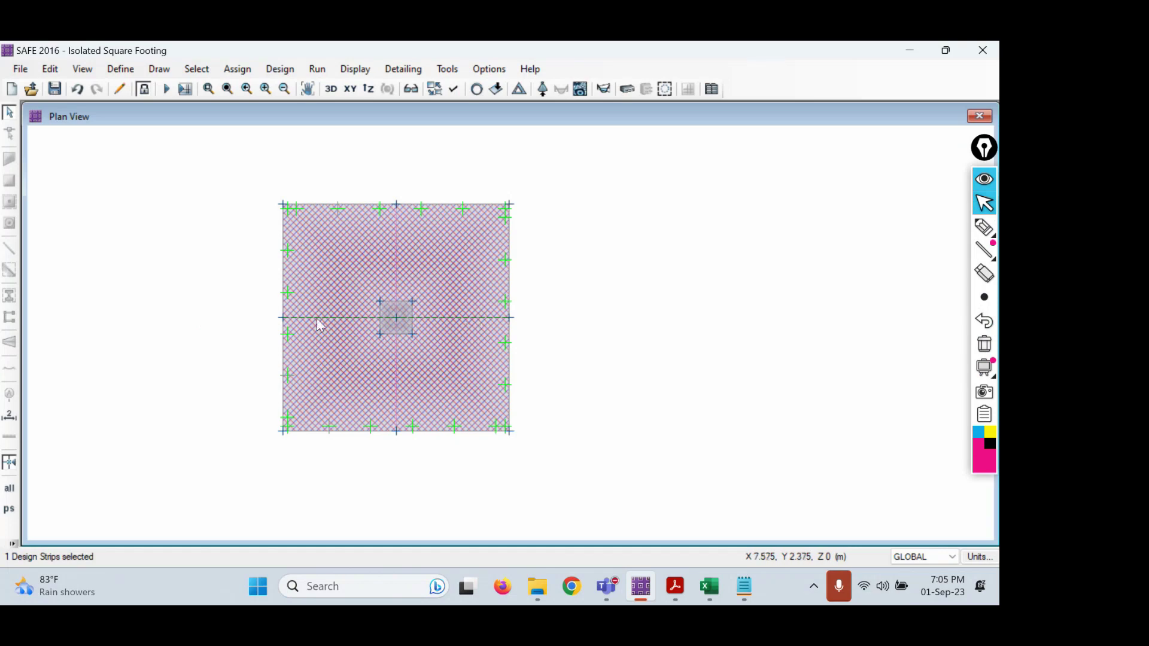
pyautogui.click(984, 227)
pyautogui.moveTo(109, 524)
pyautogui.mouseDown()
pyautogui.moveTo(5, 540)
pyautogui.moveTo(154, 554)
pyautogui.moveTo(108, 531)
pyautogui.moveTo(123, 528)
pyautogui.mouseUp()
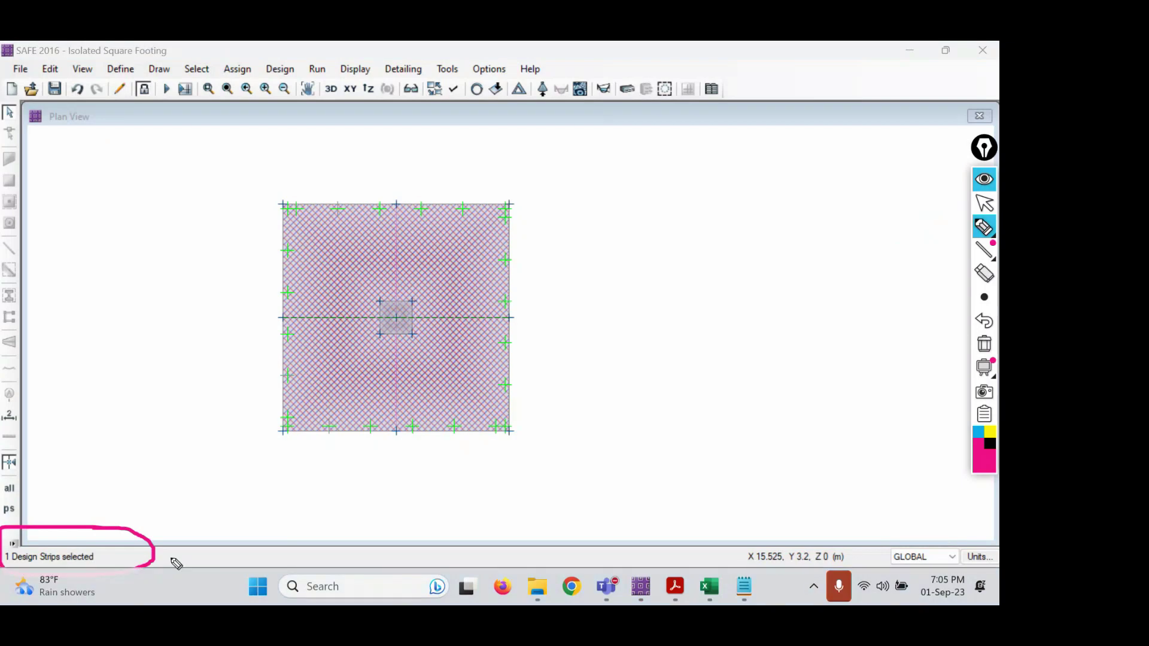
pyautogui.click(990, 206)
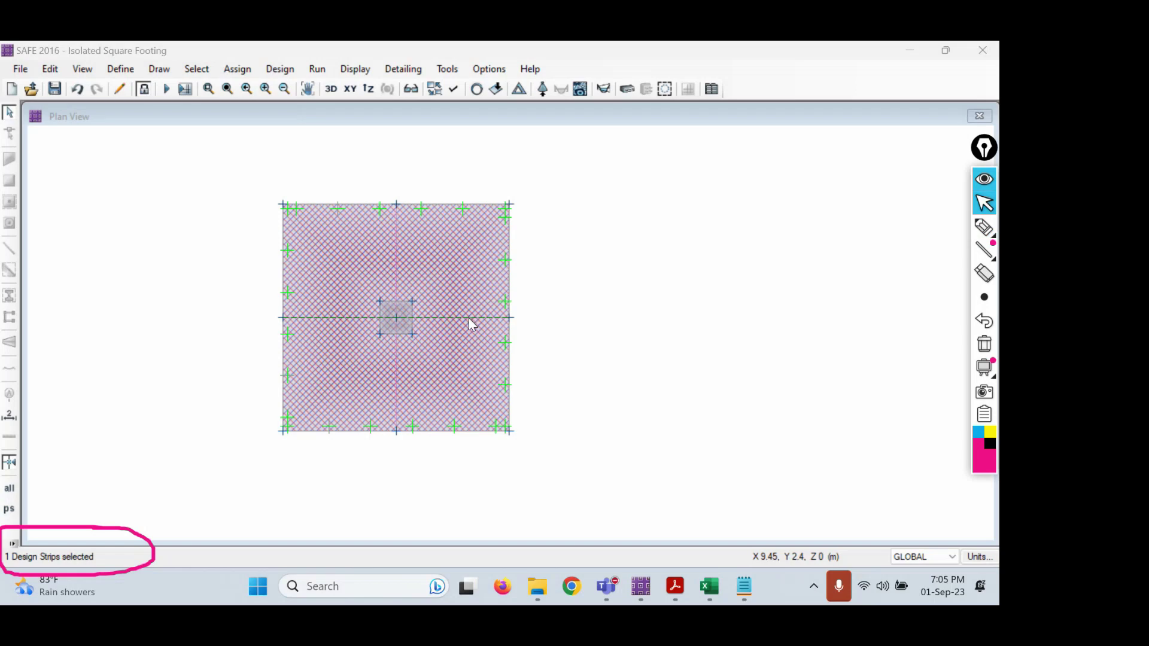
# - Change the rebar material of horizontal strip CSA2 to Fe415 in its design overwrites and accept deleting the design results
pyautogui.rightClick(468, 318)
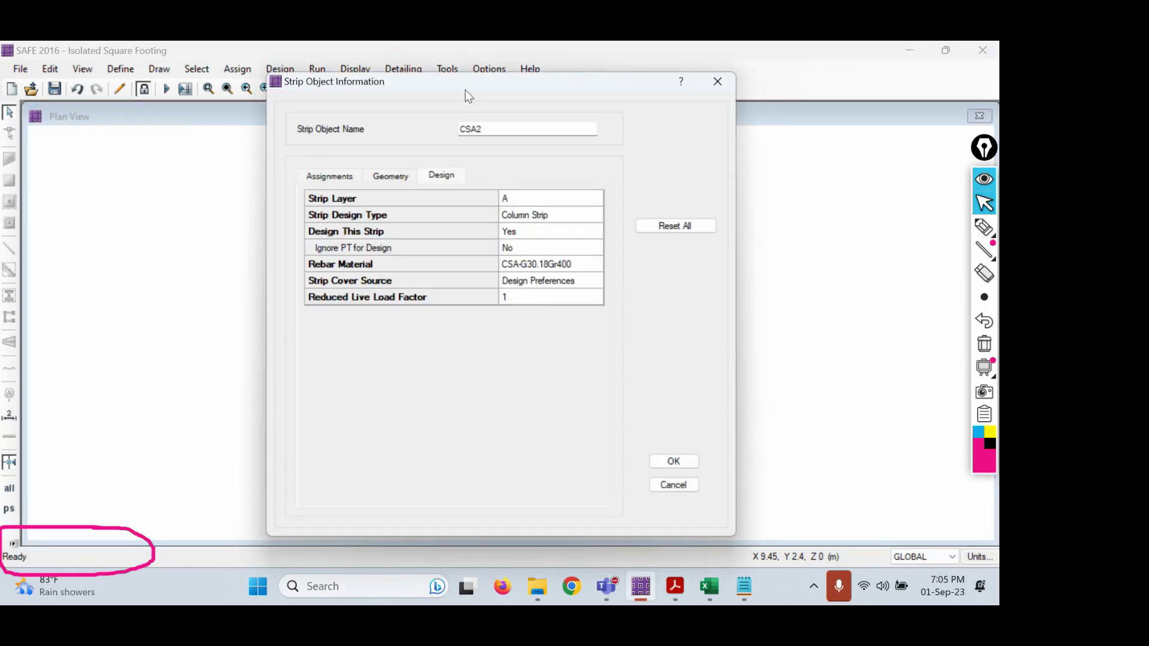
pyautogui.moveTo(465, 90); pyautogui.dragTo(752, 106)
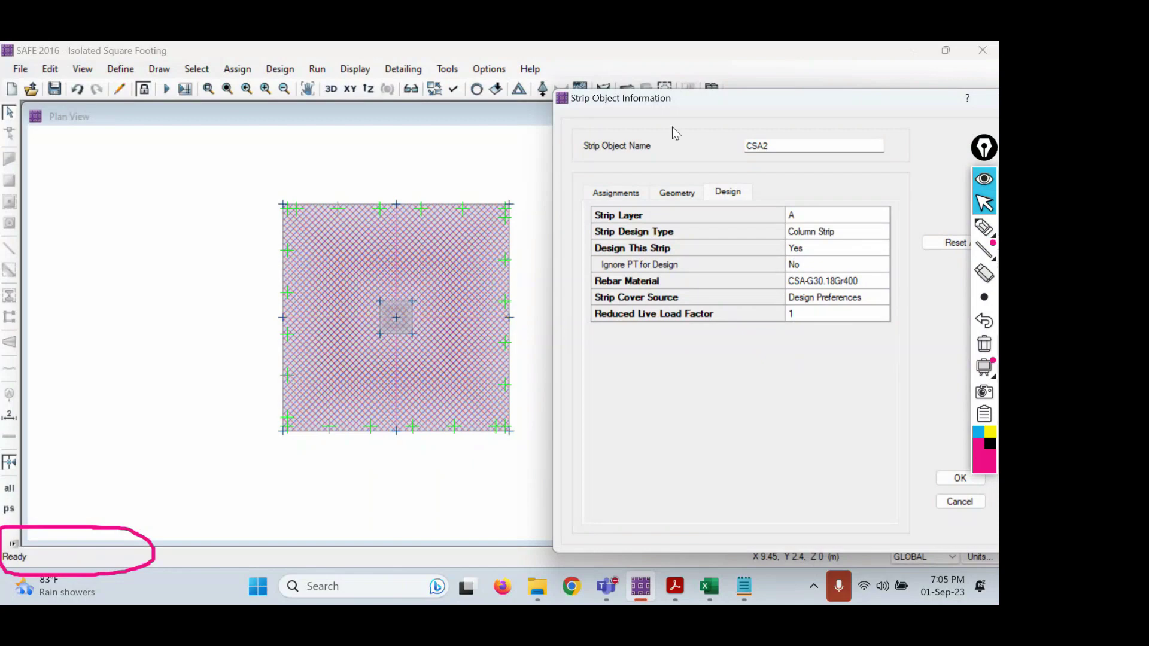
pyautogui.moveTo(762, 98); pyautogui.dragTo(594, 109)
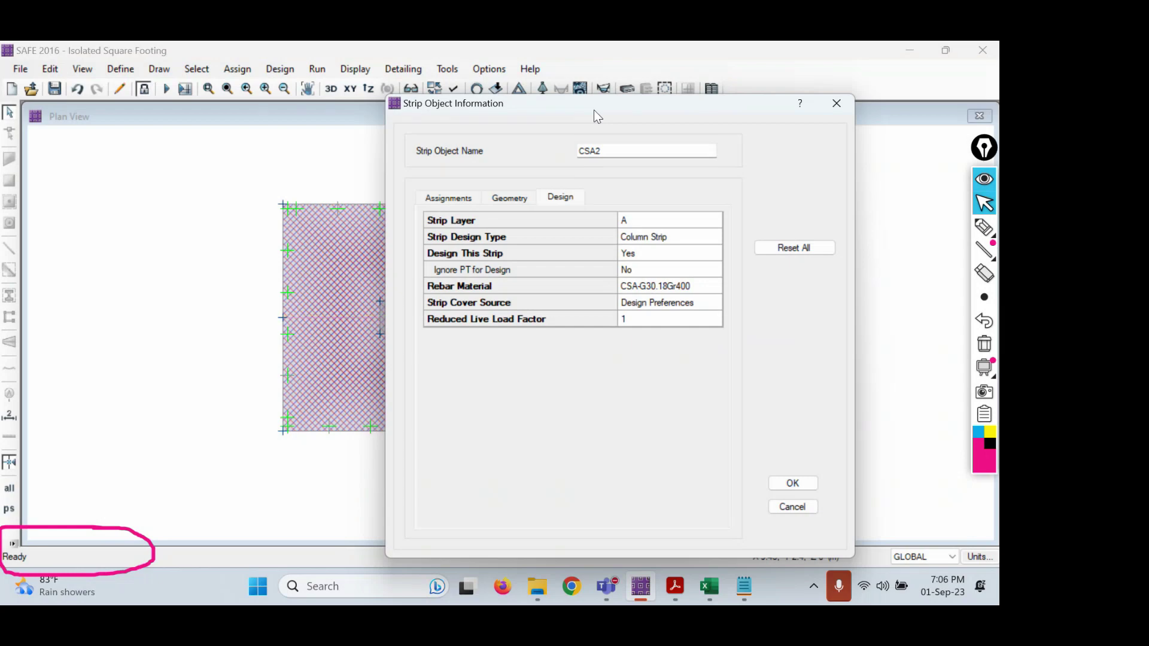
pyautogui.click(664, 286)
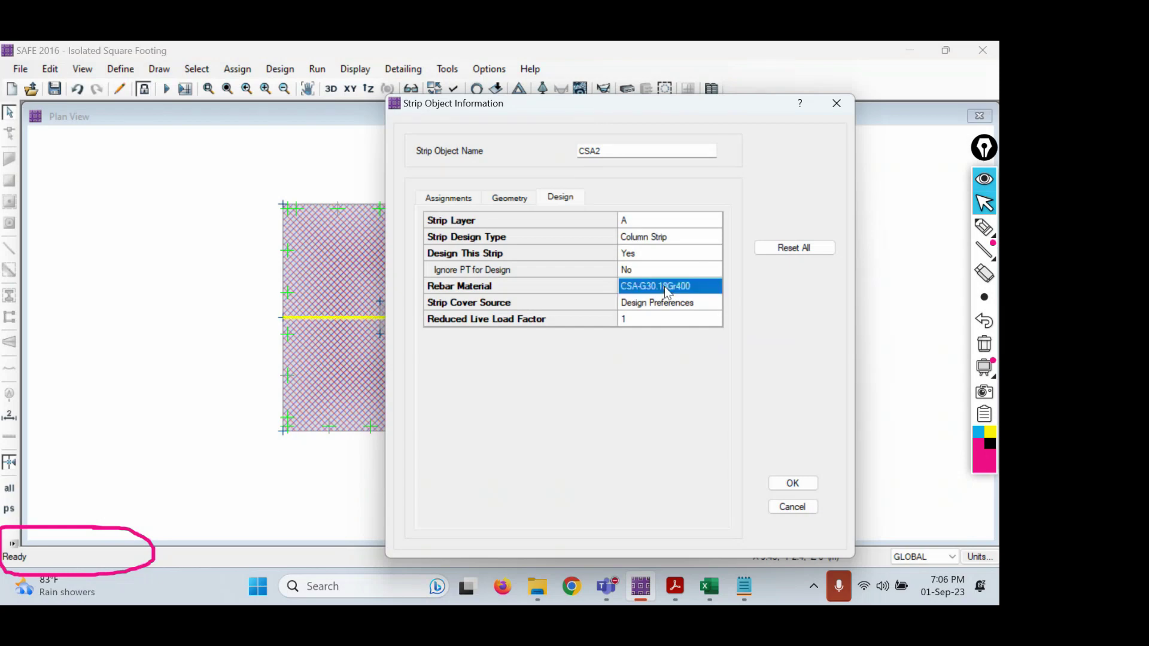
pyautogui.click(656, 124)
pyautogui.click(661, 285)
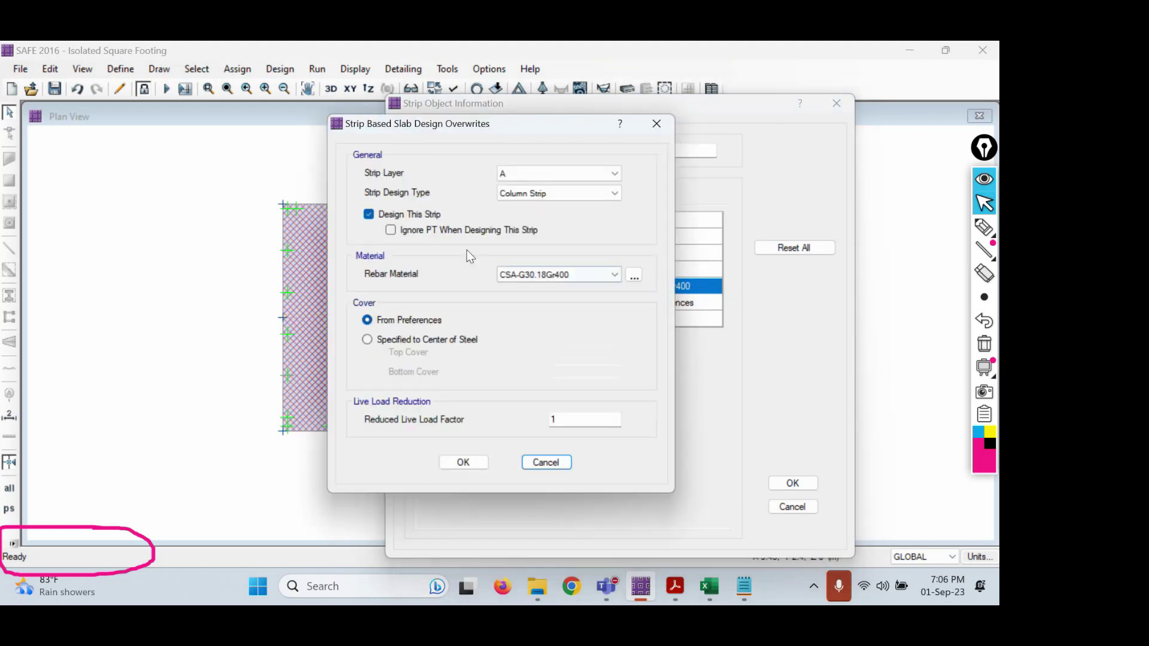
pyautogui.click(537, 274)
pyautogui.click(530, 299)
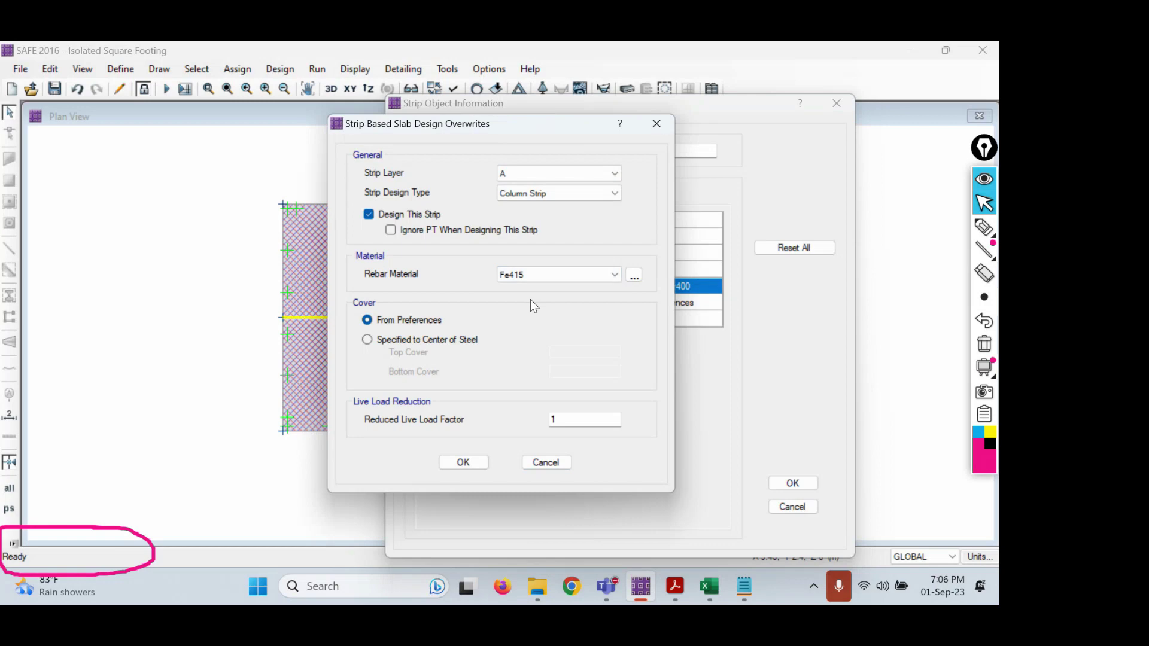
pyautogui.click(464, 463)
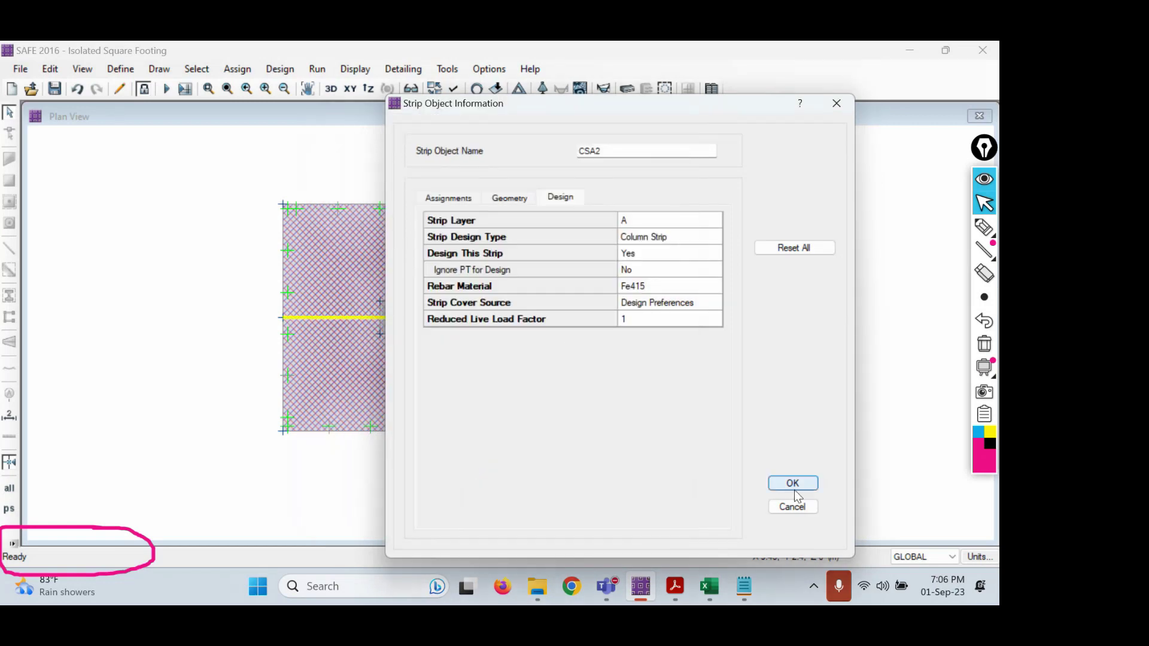
pyautogui.click(795, 488)
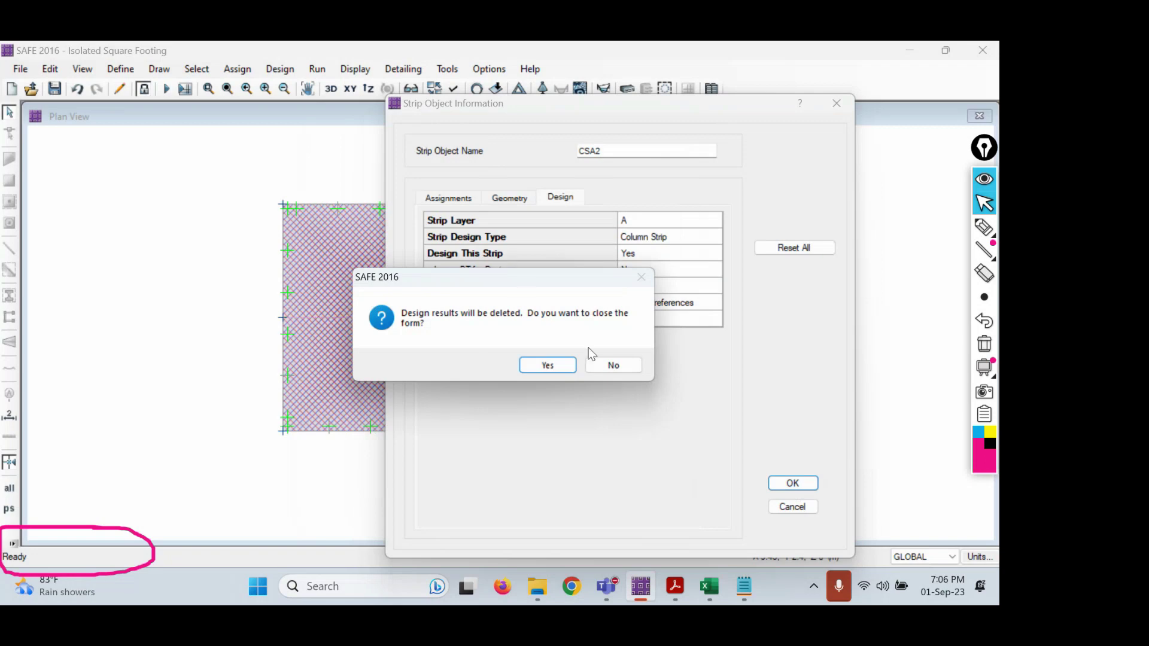
pyautogui.click(547, 366)
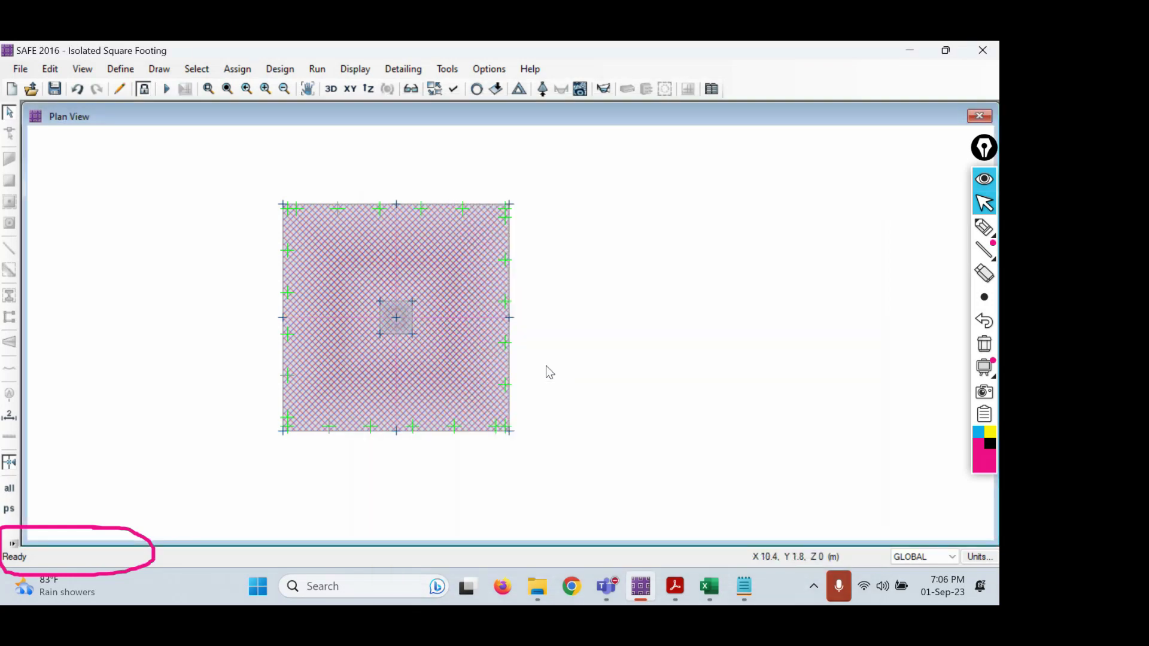
# - Change the rebar material of the vertical Layer B strip CSB2 to Fe415 and confirm its strip properties
pyautogui.click(398, 246)
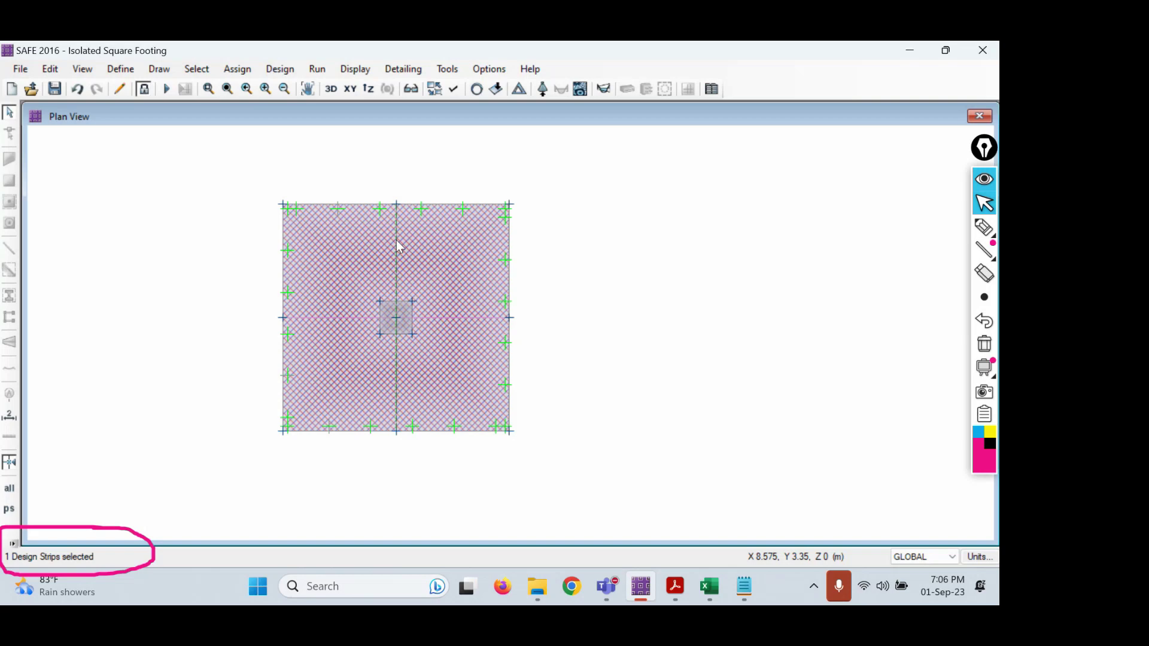
pyautogui.rightClick(398, 246)
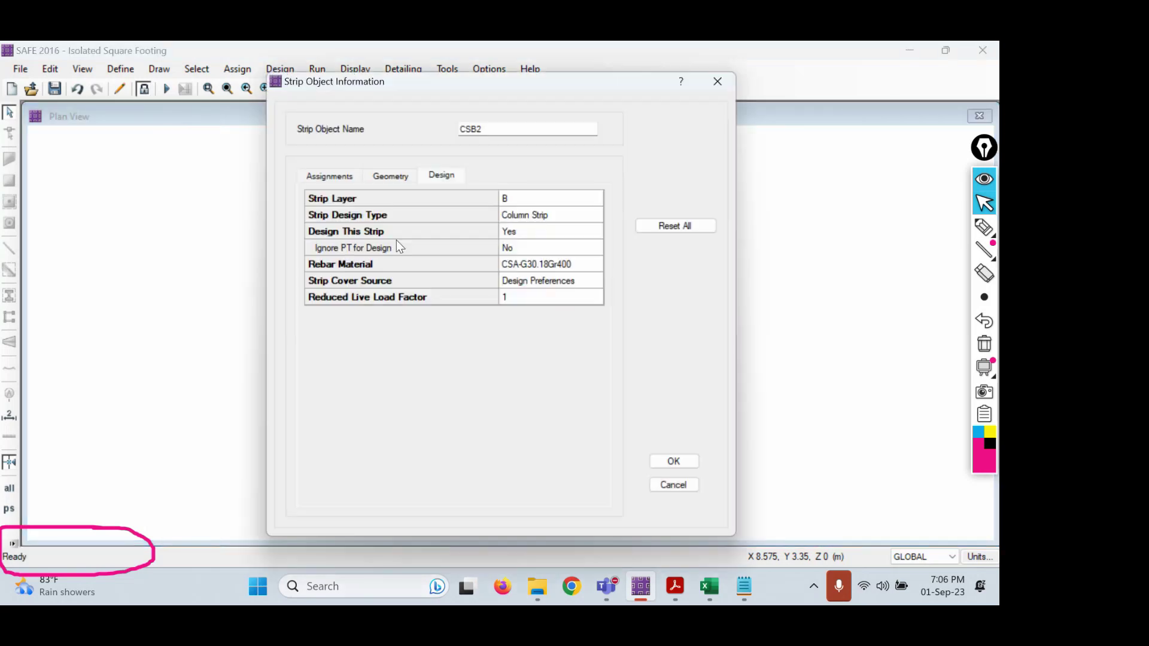
pyautogui.doubleClick(539, 264)
pyautogui.click(550, 276)
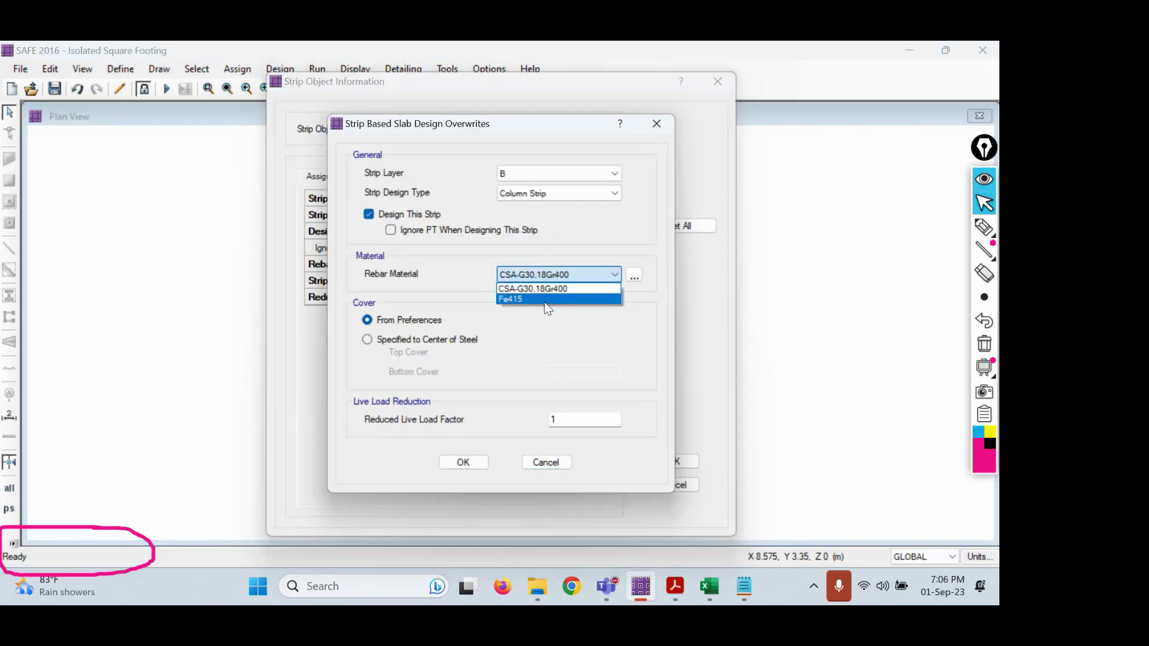
pyautogui.click(534, 301)
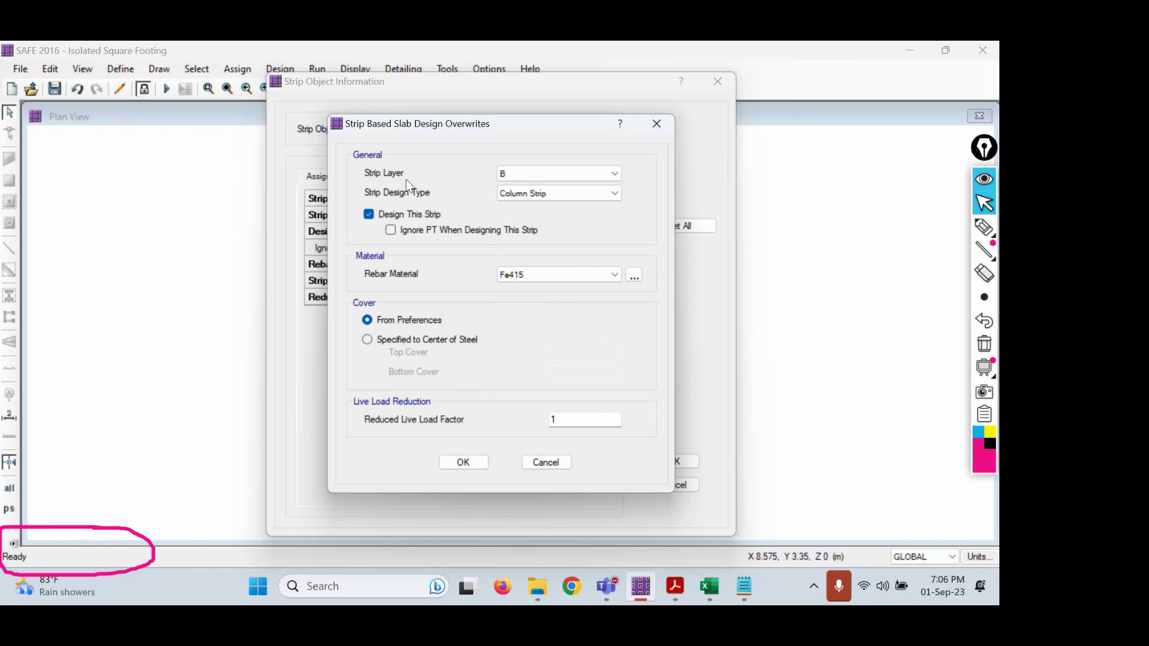
pyautogui.click(463, 461)
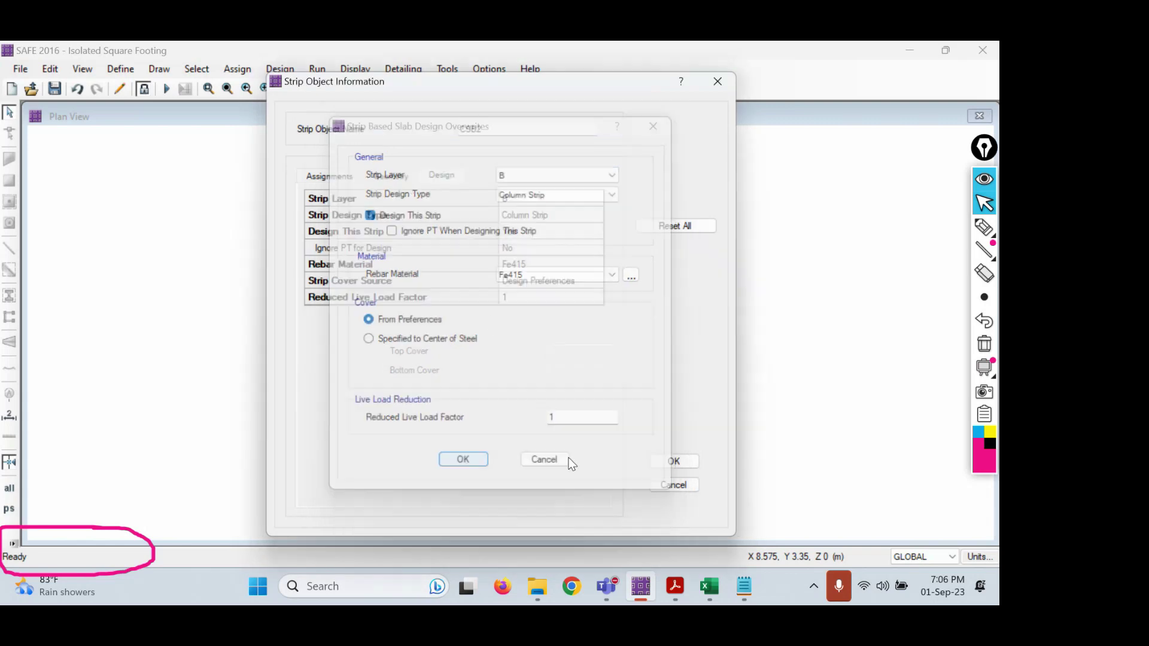
pyautogui.click(692, 465)
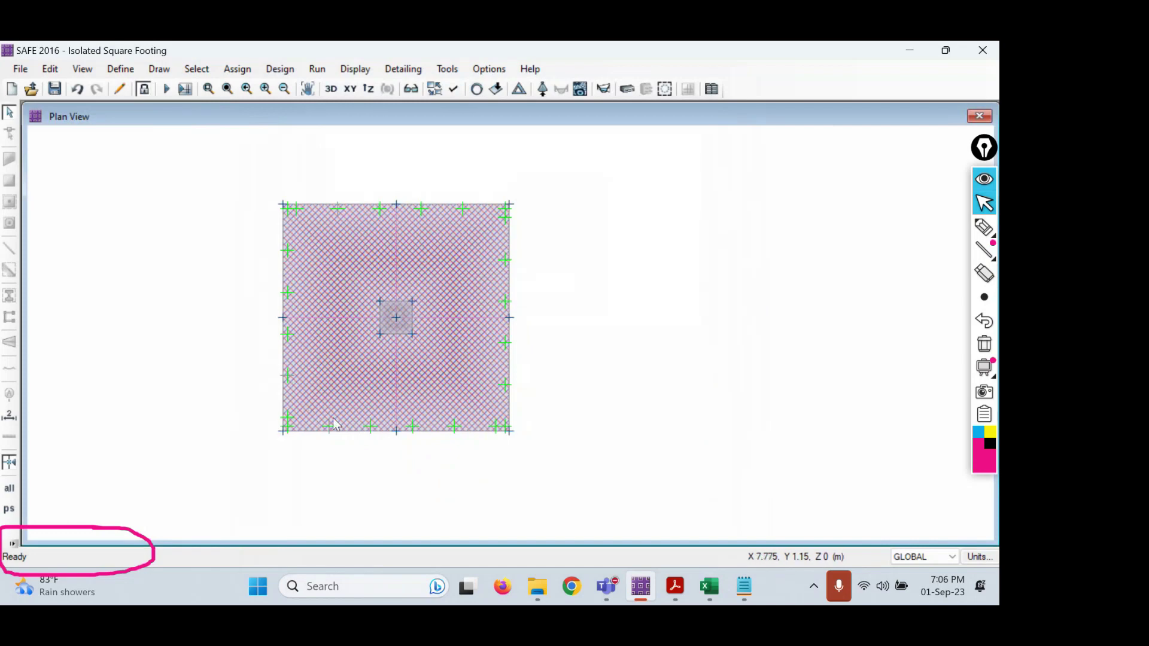
# - Display the Layer A strip moment diagram for the 1.5DL+1.5LL combination over the footing plan and examine its values
pyautogui.click(604, 90)
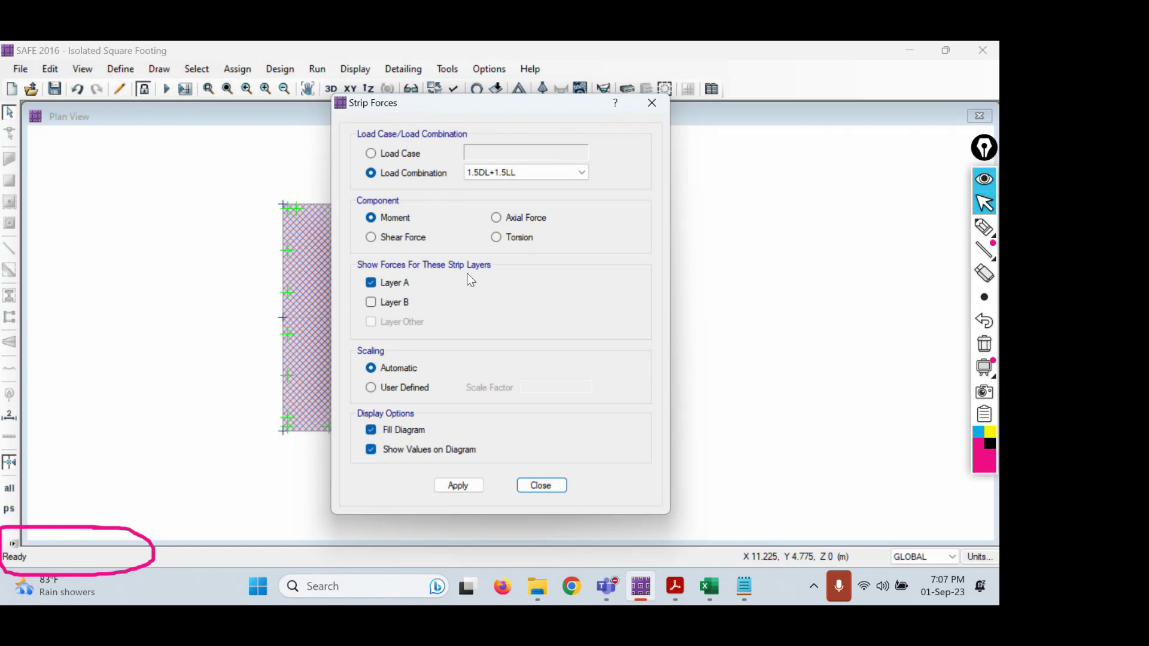
pyautogui.click(472, 484)
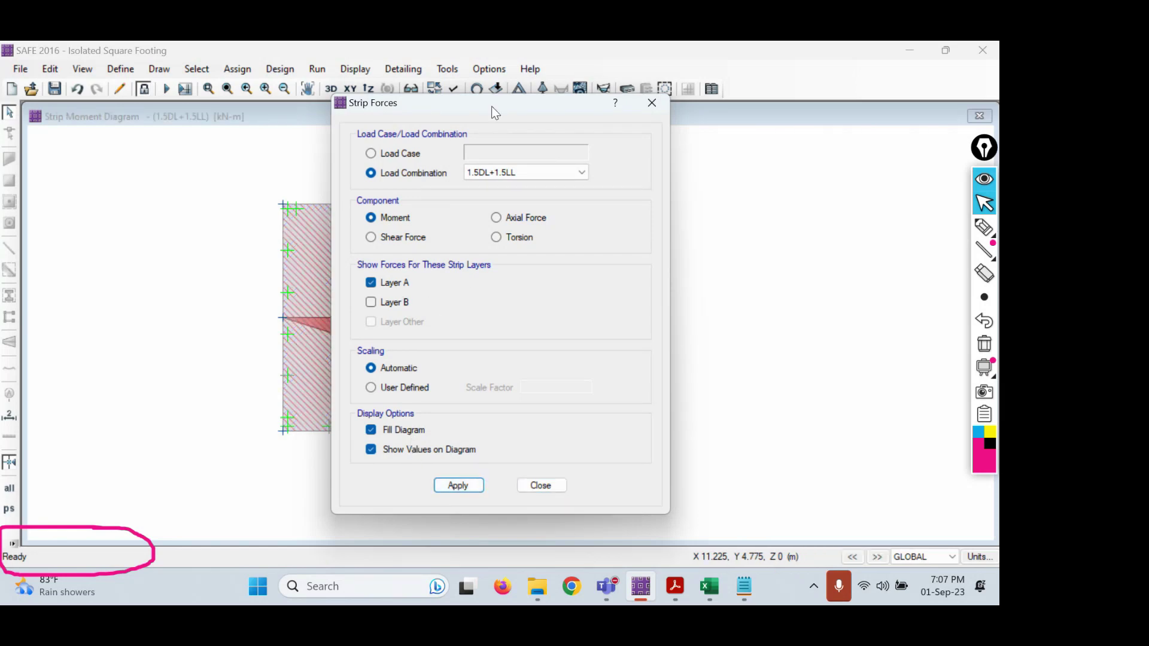
pyautogui.moveTo(490, 106); pyautogui.dragTo(798, 131)
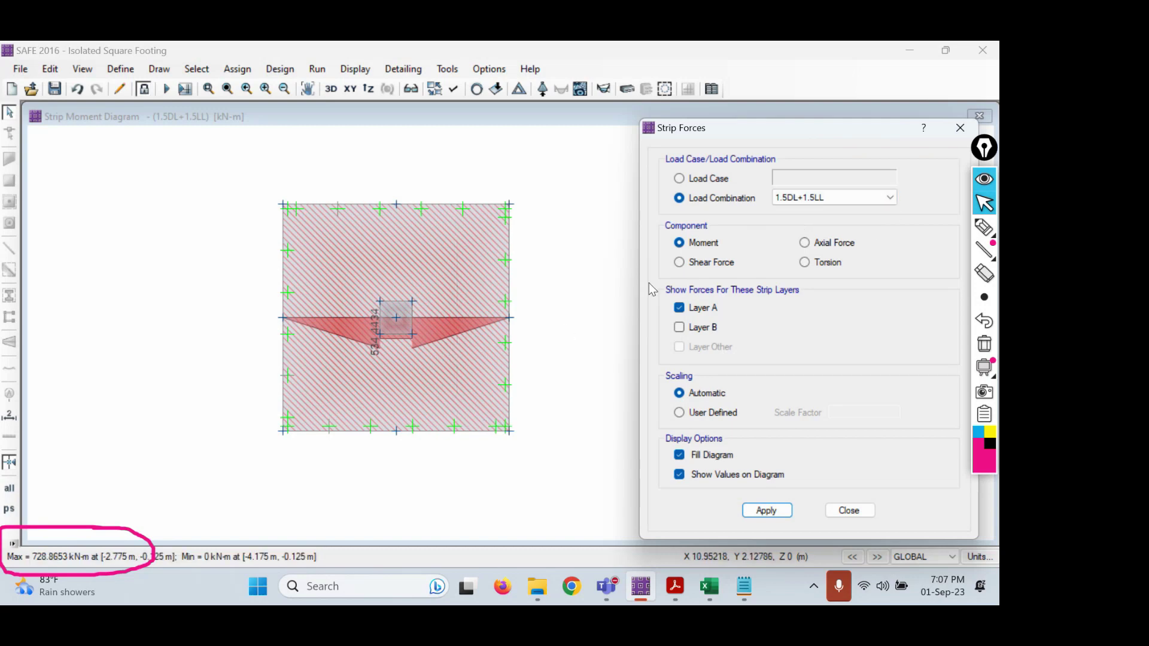
pyautogui.click(960, 129)
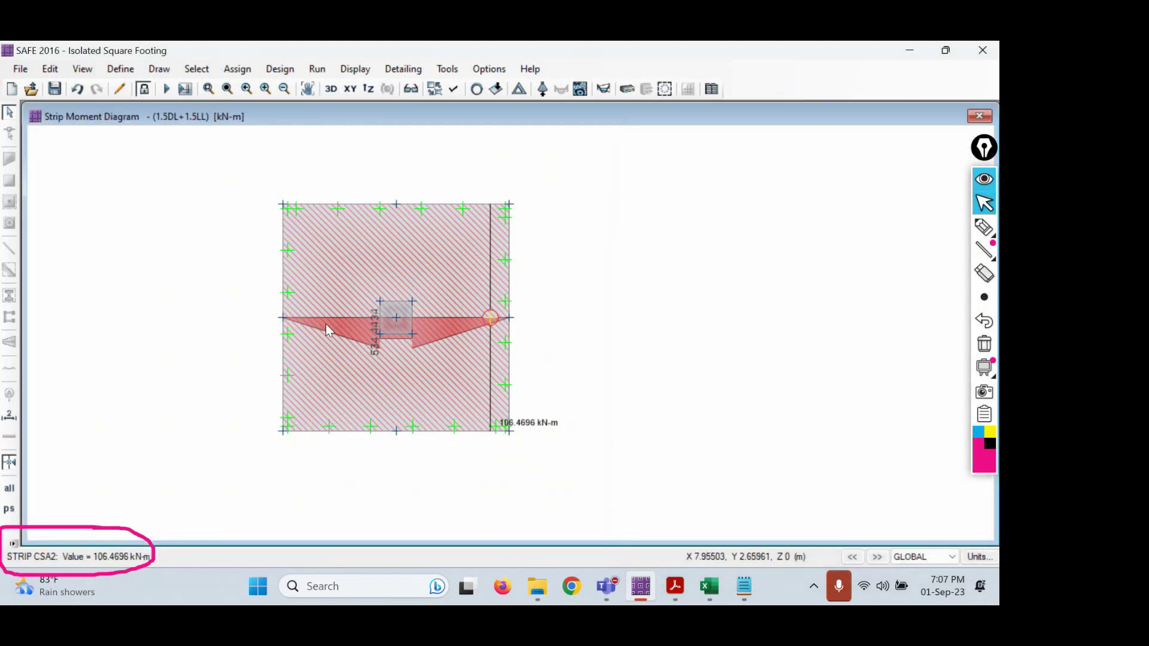
# - Redisplay the Layer A strip moments for the 1.5DL+1.5LL combination and compare them with the ultimate moment in the PDF hand calculation
pyautogui.click(604, 90)
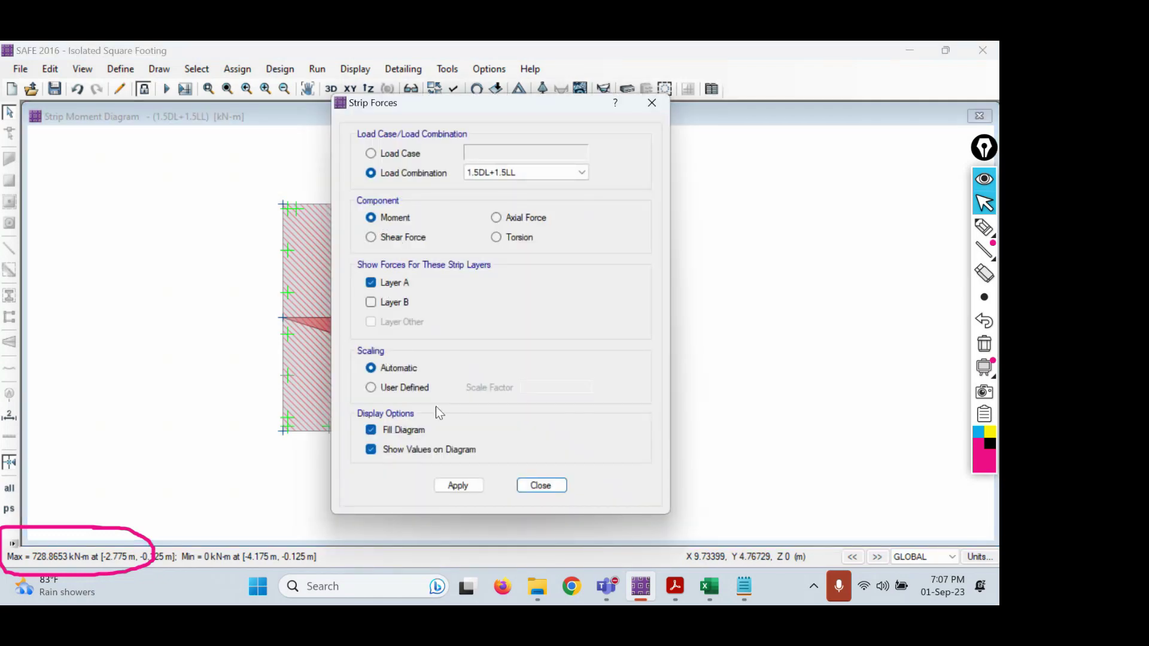
pyautogui.click(458, 485)
pyautogui.moveTo(505, 103); pyautogui.dragTo(707, 138)
pyautogui.moveTo(361, 325)
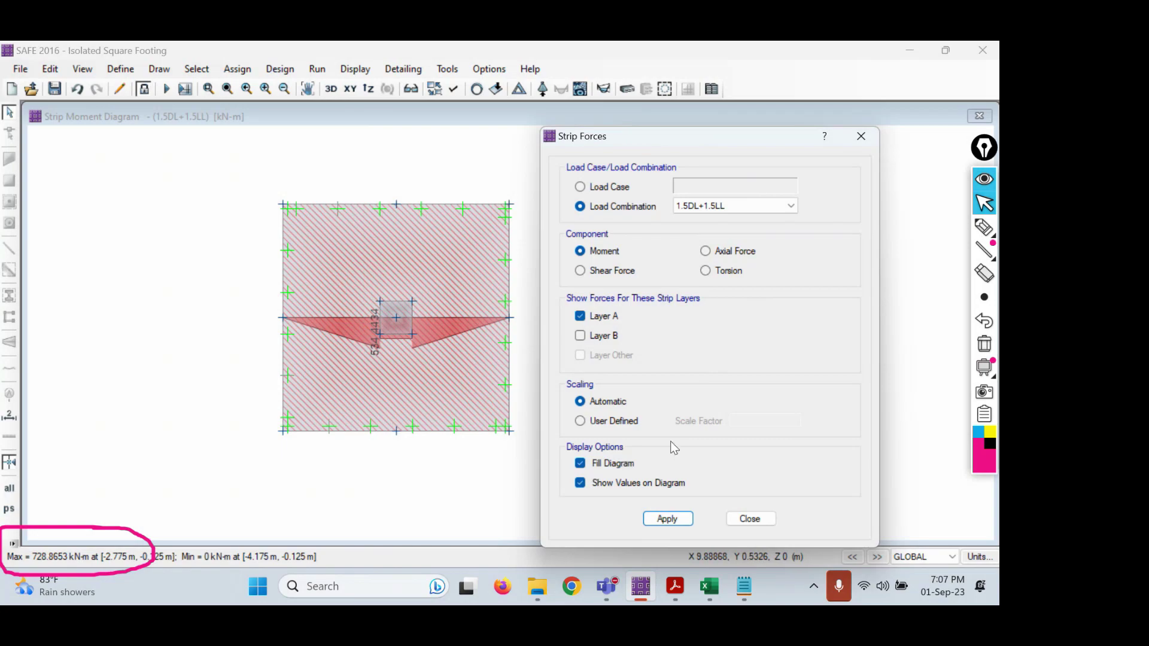
pyautogui.click(651, 601)
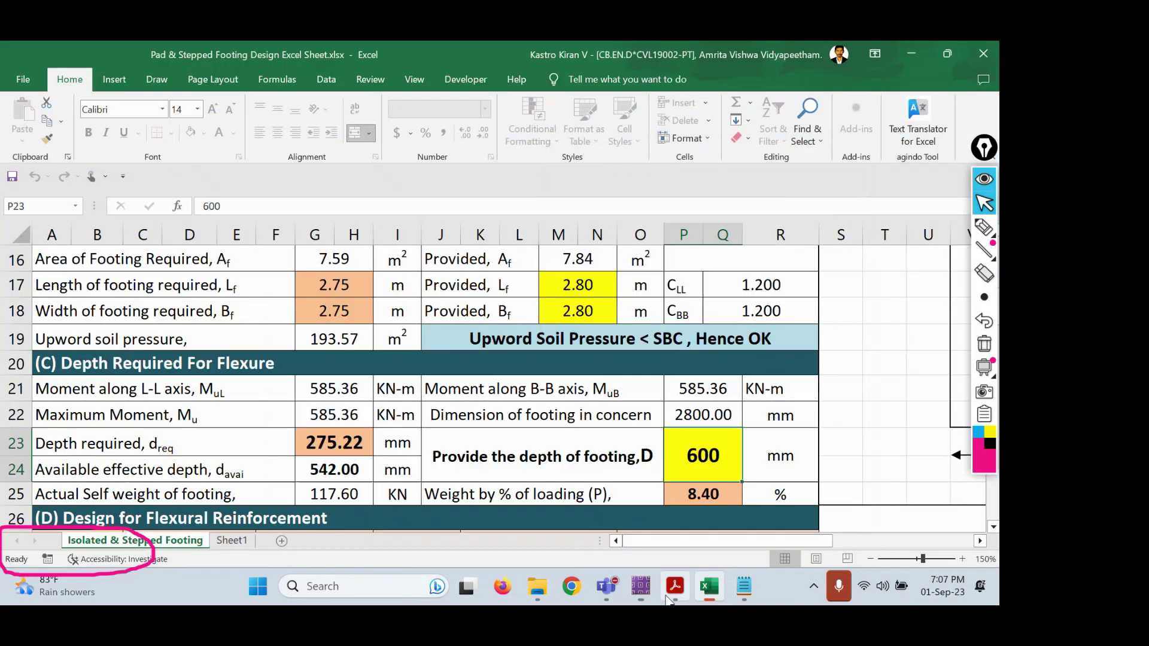
pyautogui.click(669, 599)
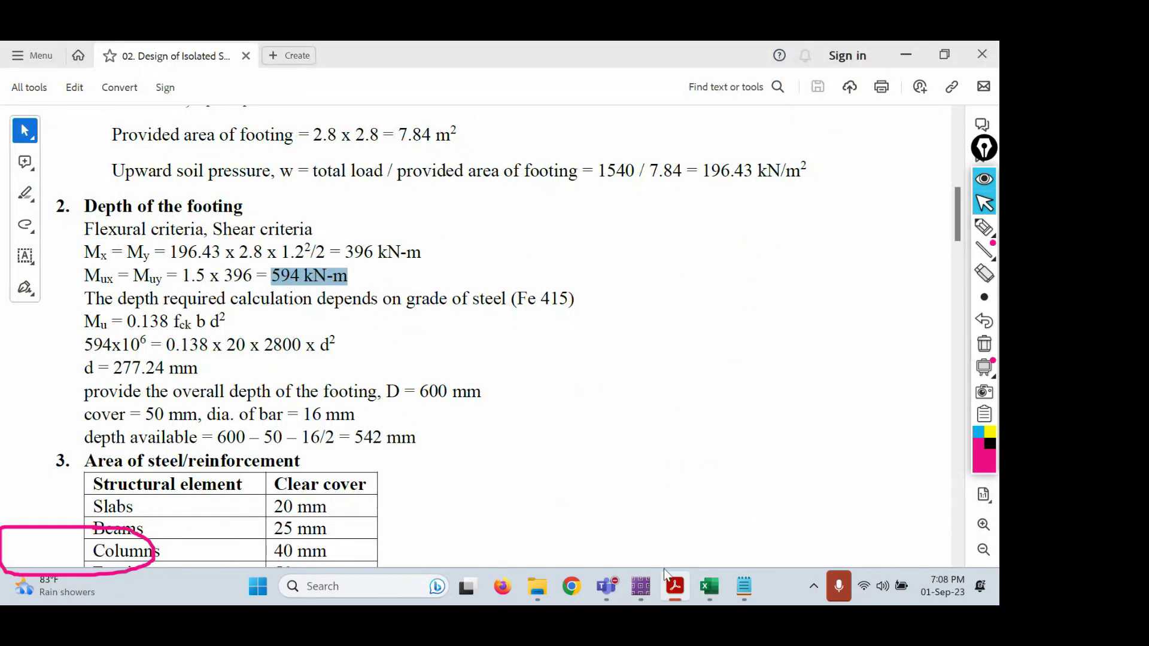
pyautogui.click(641, 586)
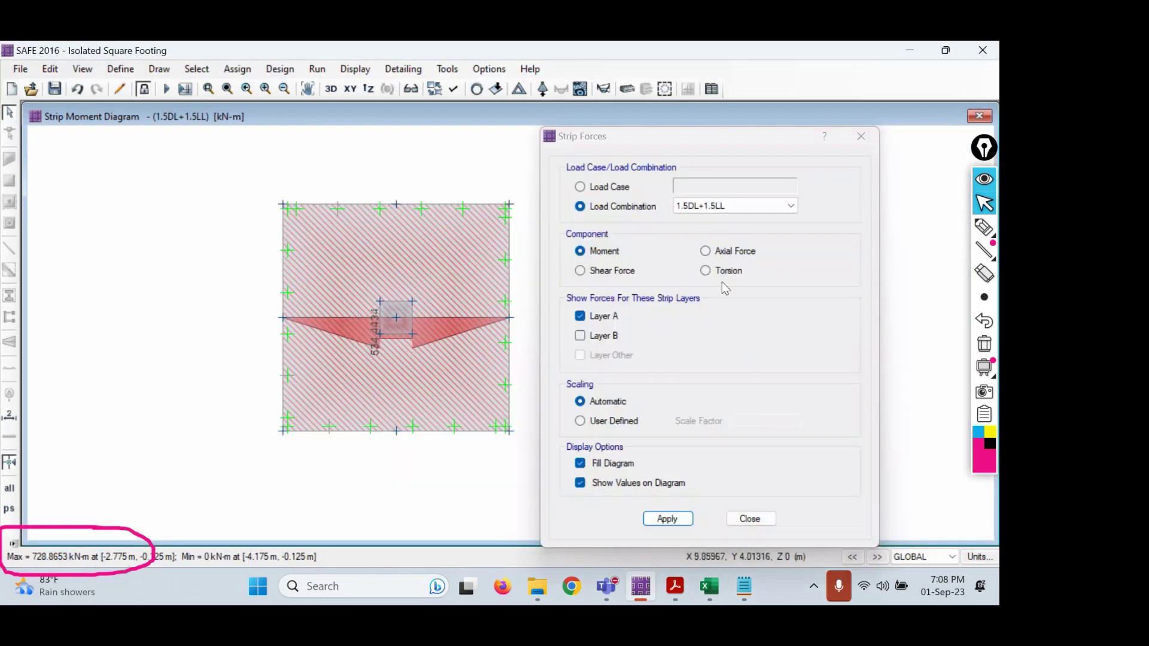
pyautogui.click(748, 518)
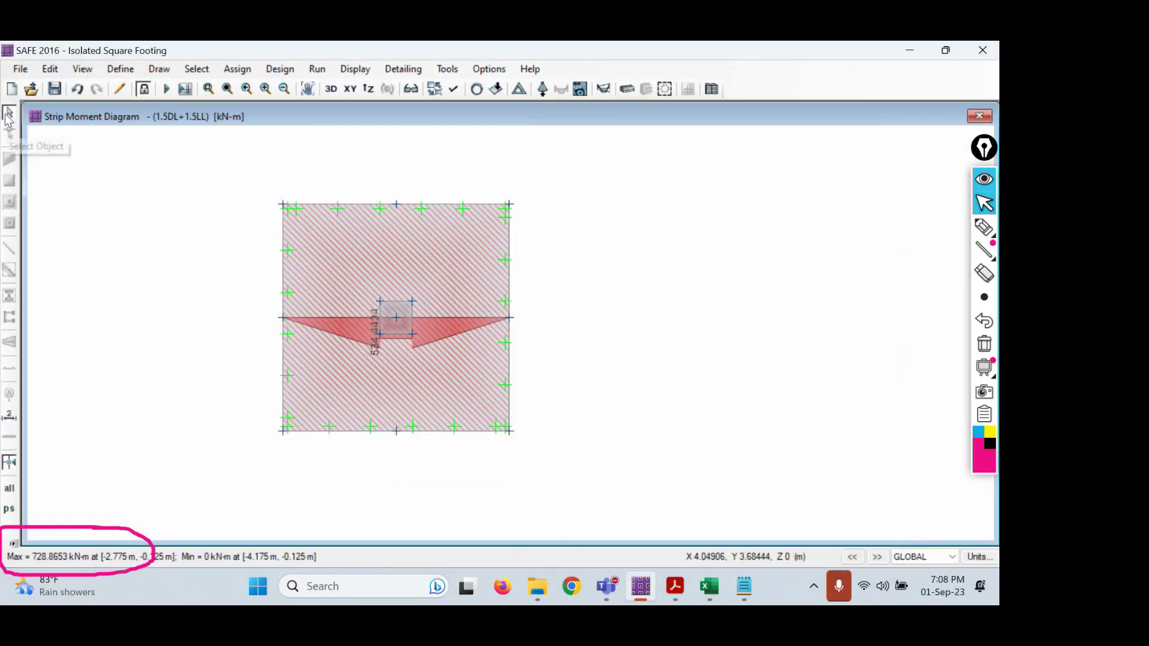
# - Unlock the model and accept deleting the analysis and design results
pyautogui.click(144, 89)
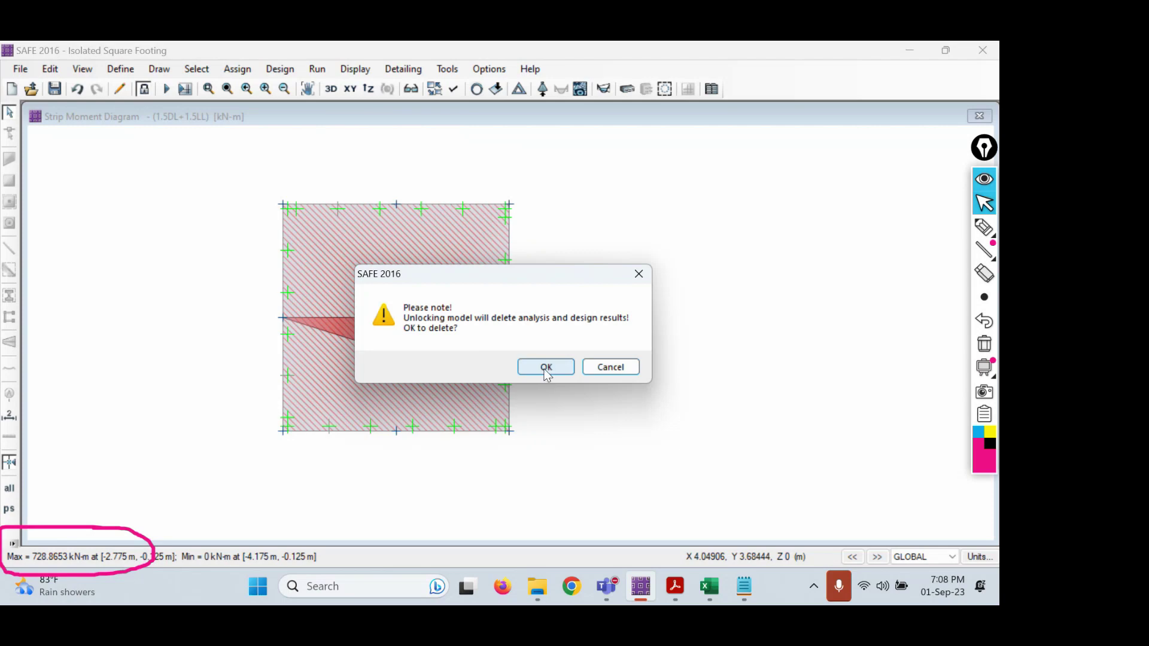
pyautogui.moveTo(449, 268)
pyautogui.mouseDown()
pyautogui.moveTo(636, 280)
pyautogui.moveTo(442, 256)
pyautogui.mouseUp()
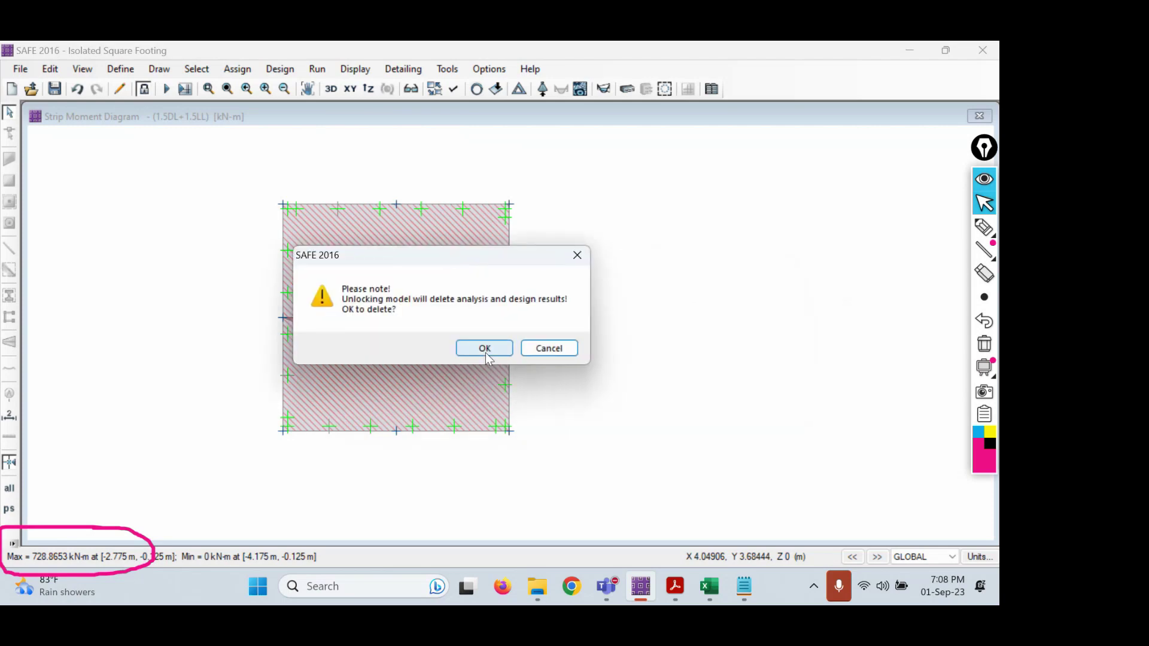
pyautogui.click(486, 353)
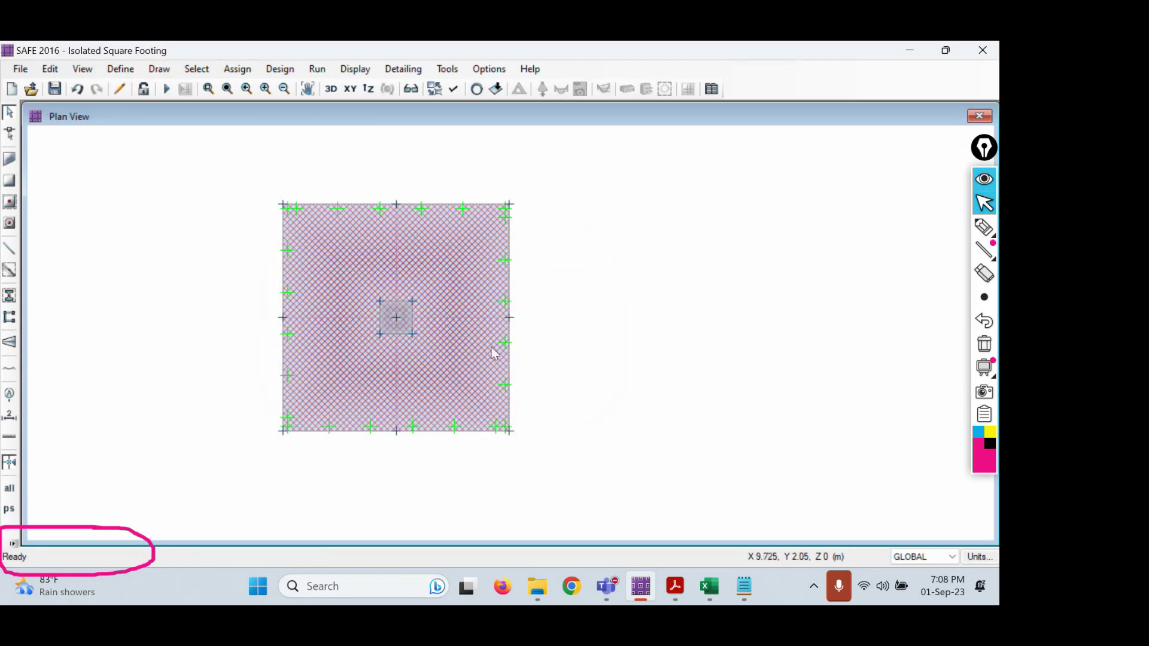
# - Review the assignments, geometry and design properties of the horizontal design strip CSA2
pyautogui.click(445, 318)
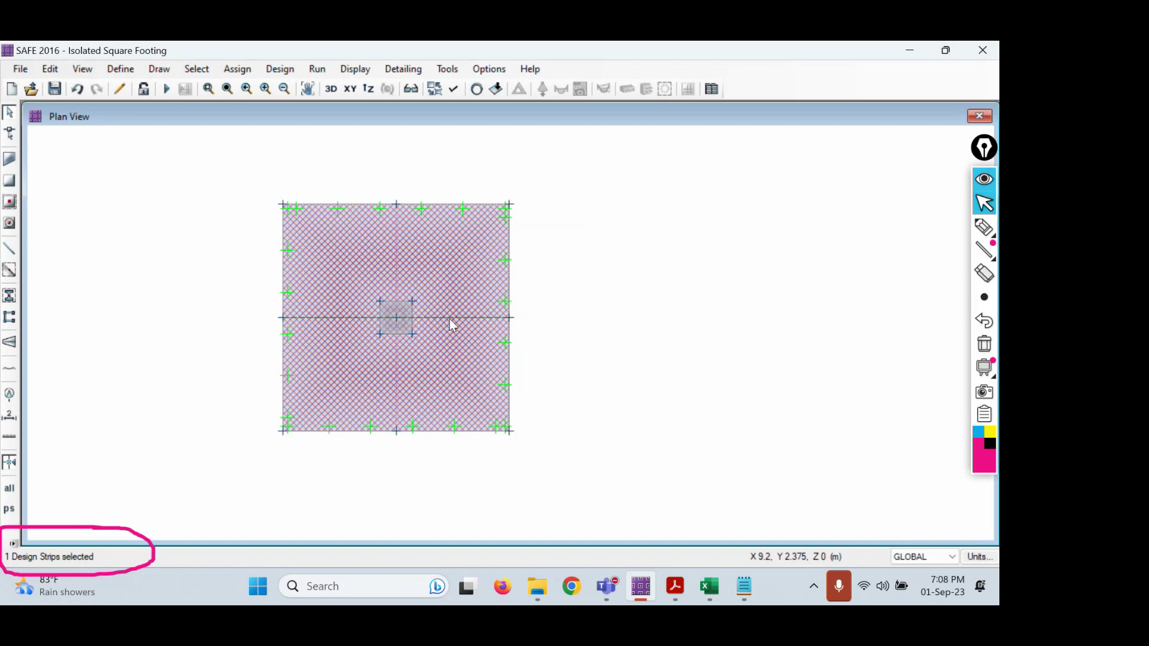
pyautogui.rightClick(450, 318)
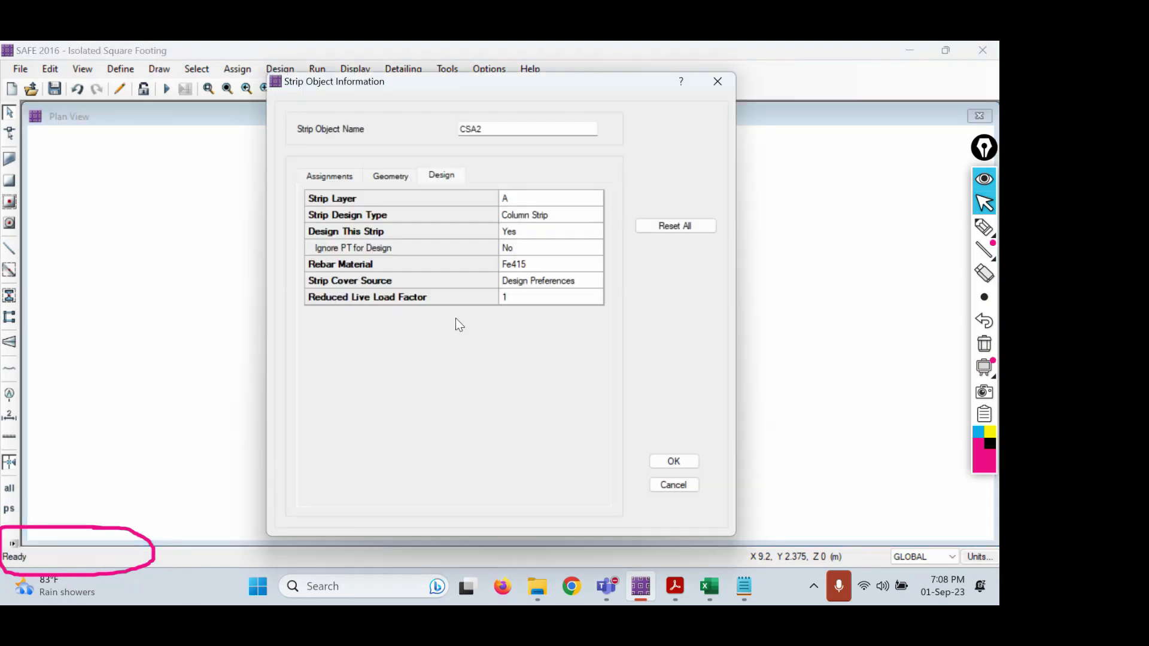
pyautogui.click(398, 183)
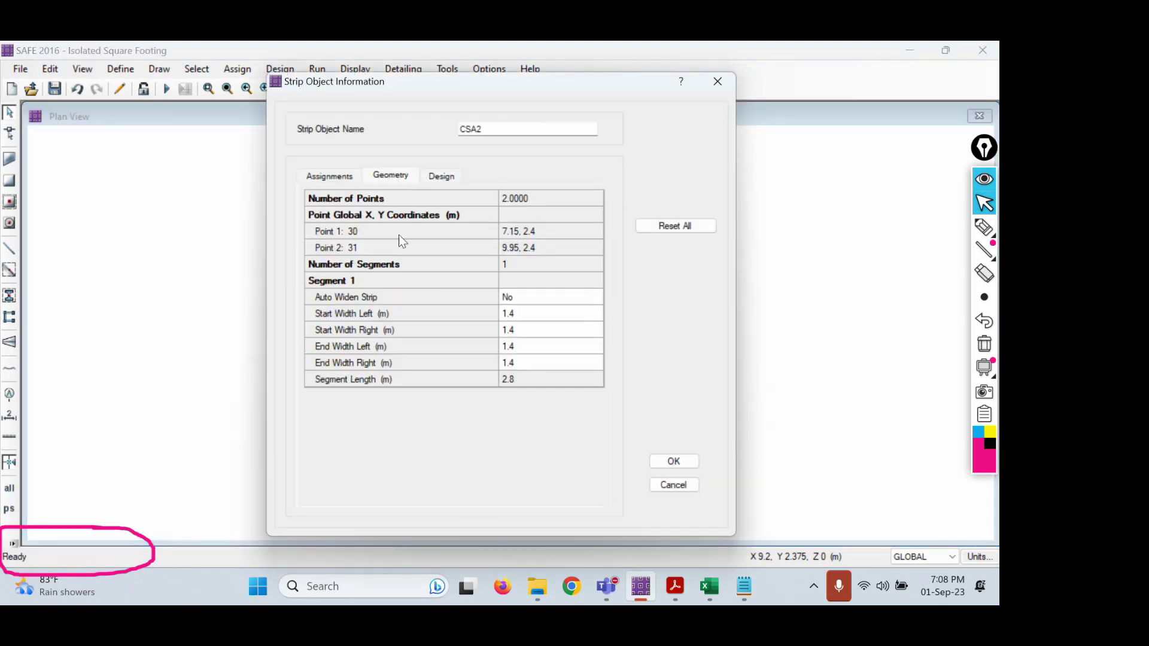
pyautogui.click(328, 178)
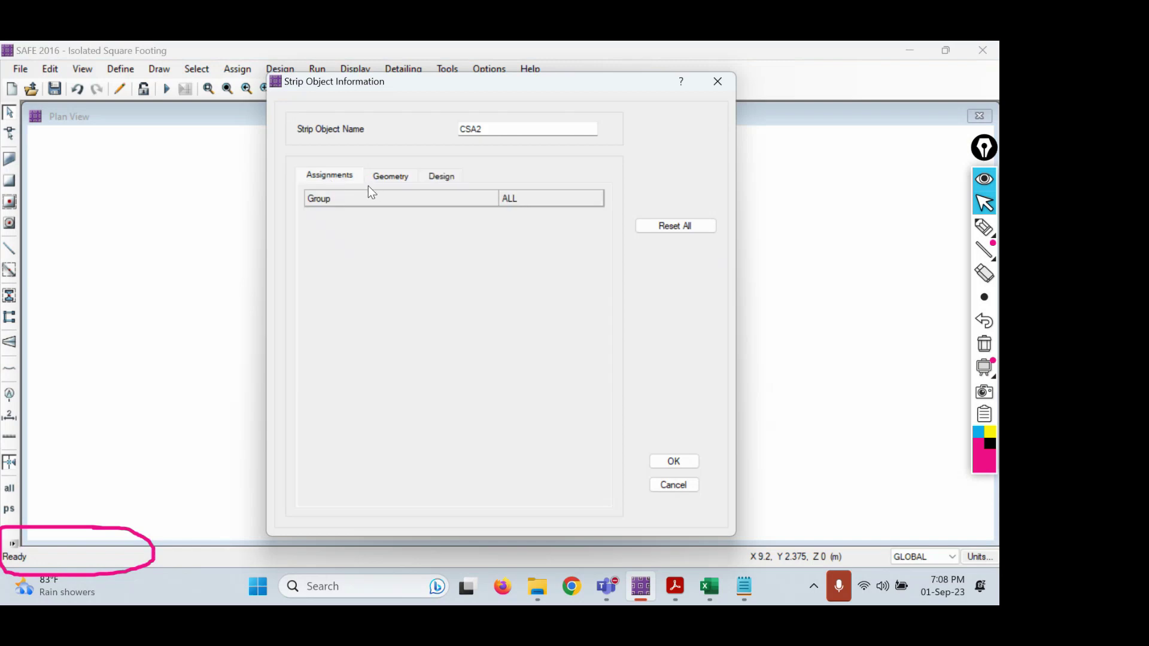
pyautogui.click(389, 174)
pyautogui.click(440, 176)
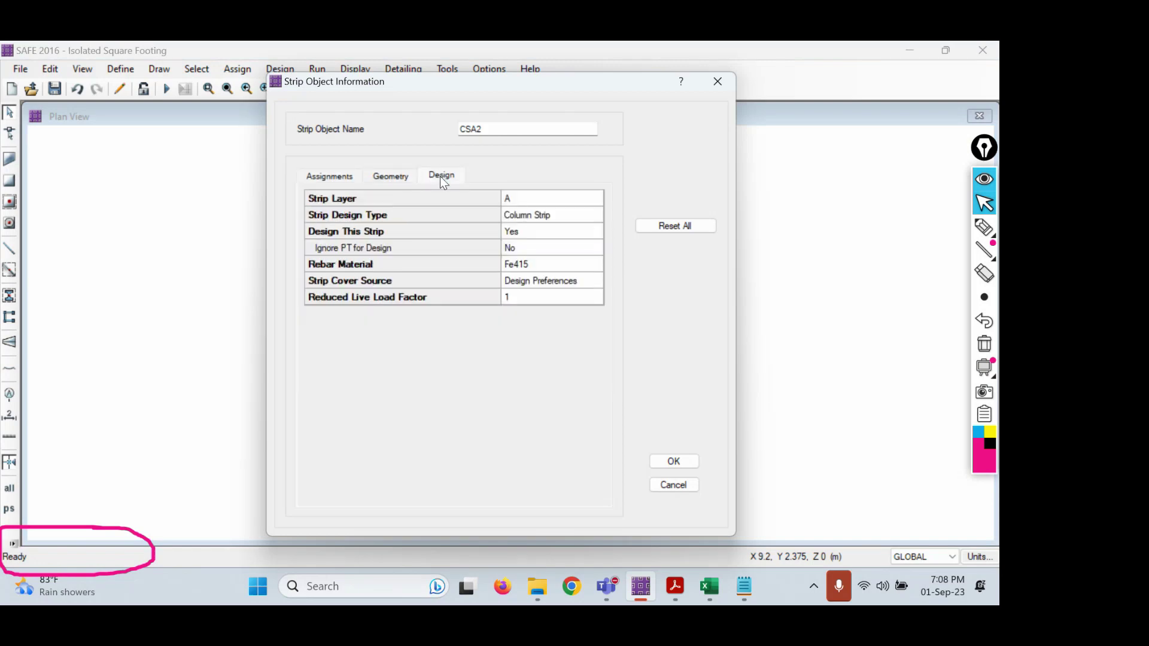
# - Open the design overwrites of strip CSA2 and change its cover option to Specified to Center of Steel
pyautogui.doubleClick(514, 266)
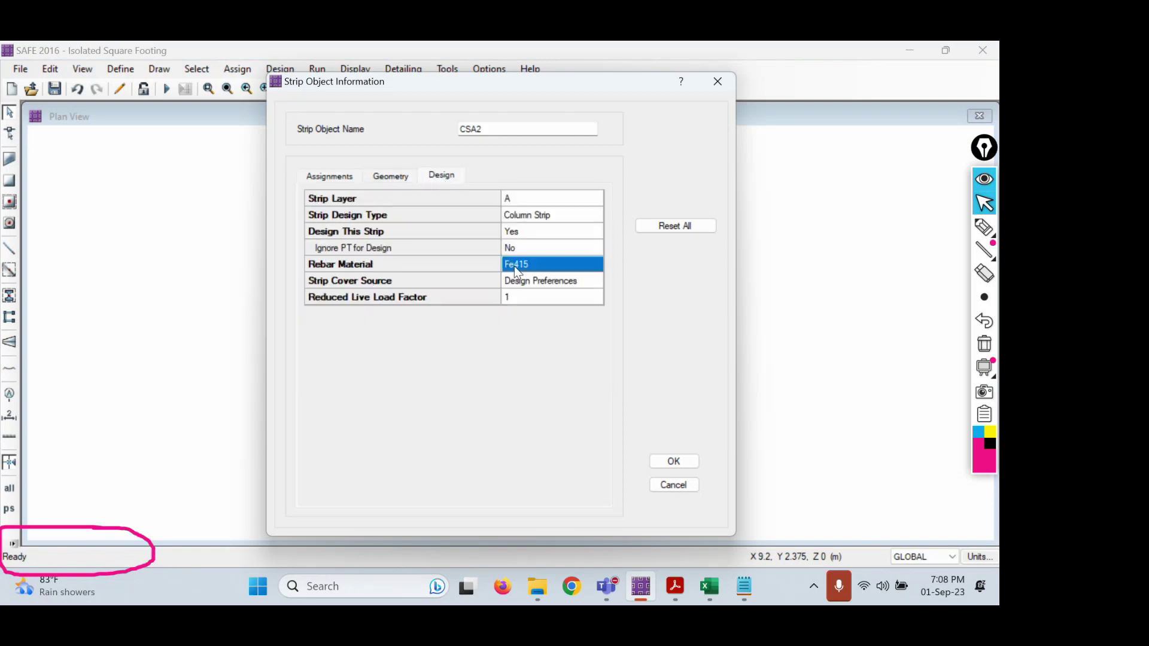
pyautogui.click(655, 127)
pyautogui.doubleClick(526, 266)
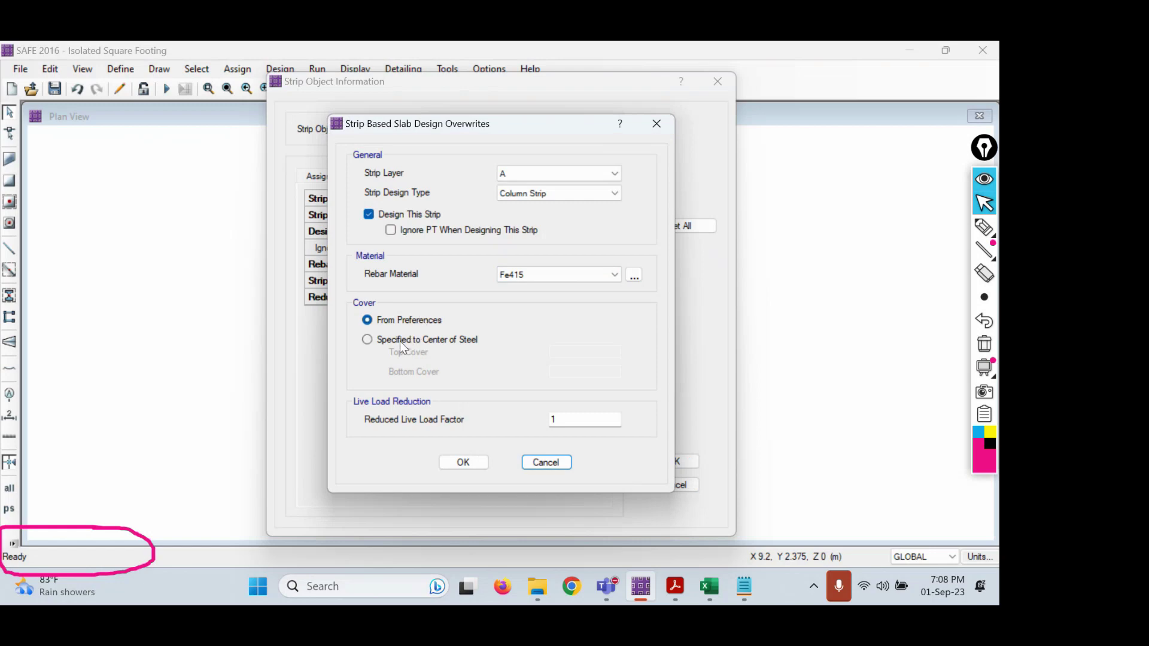
pyautogui.click(404, 340)
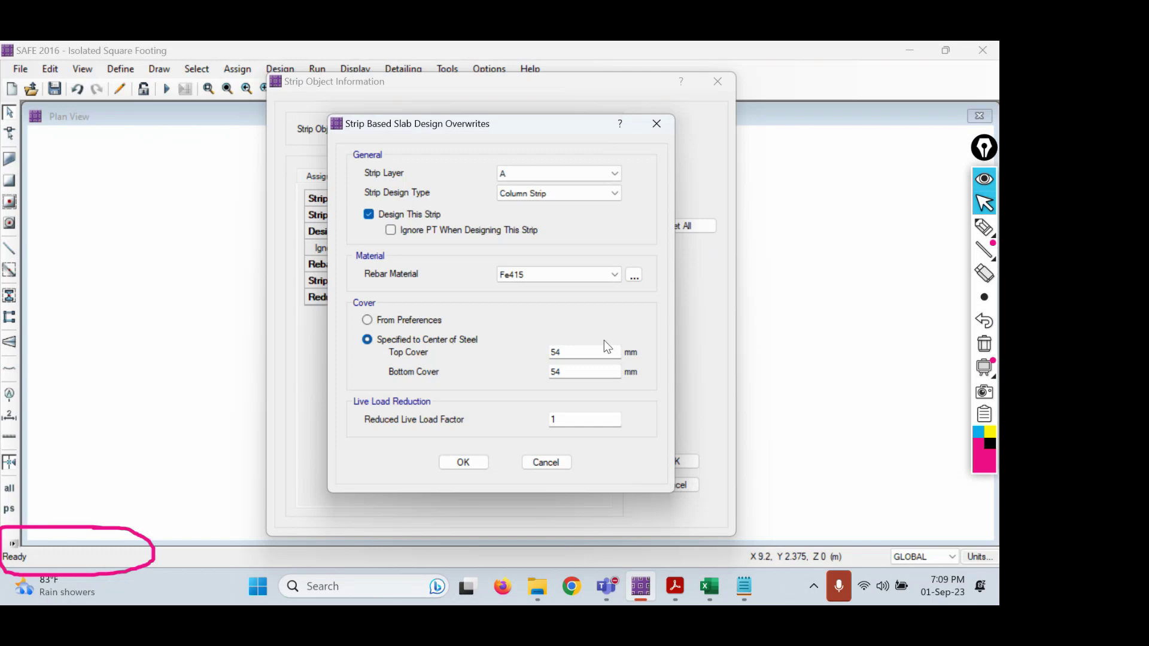
# - Handwrite the cover calculation C = 50 mm, d = 16/2, 50+8 = 58 mm with the annotation pen and circle the two cover values
pyautogui.moveTo(982, 231)
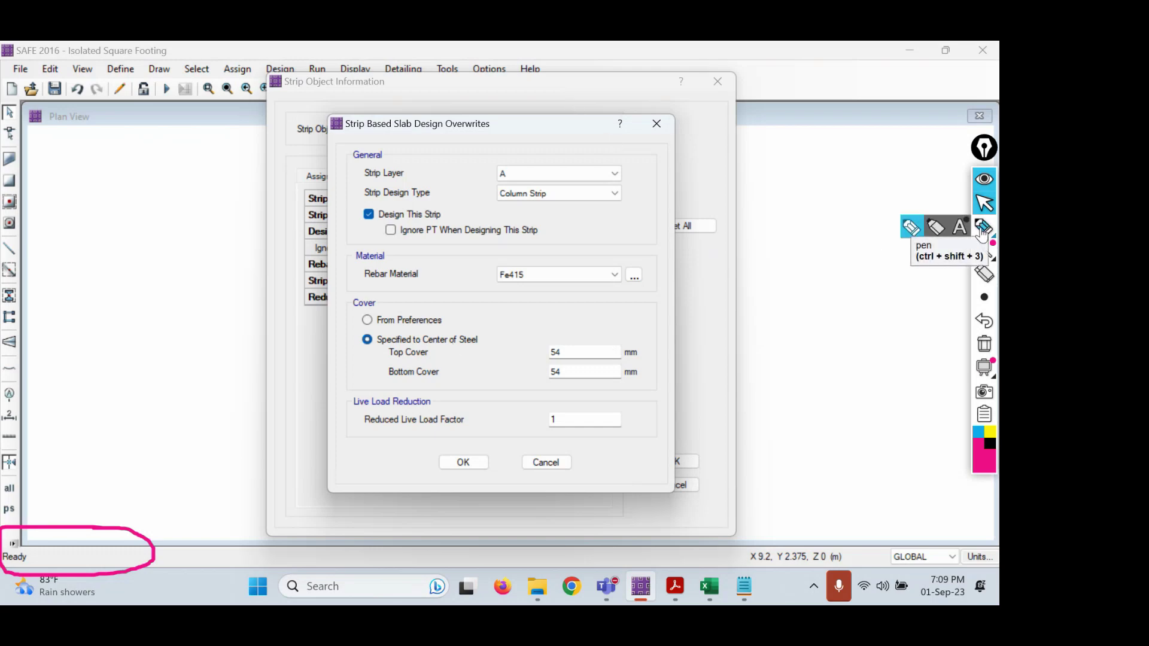
pyautogui.click(982, 231)
pyautogui.moveTo(52, 212)
pyautogui.mouseDown()
pyautogui.moveTo(64, 249)
pyautogui.moveTo(114, 204)
pyautogui.moveTo(116, 217)
pyautogui.moveTo(140, 214)
pyautogui.moveTo(199, 172)
pyautogui.moveTo(236, 173)
pyautogui.mouseUp()
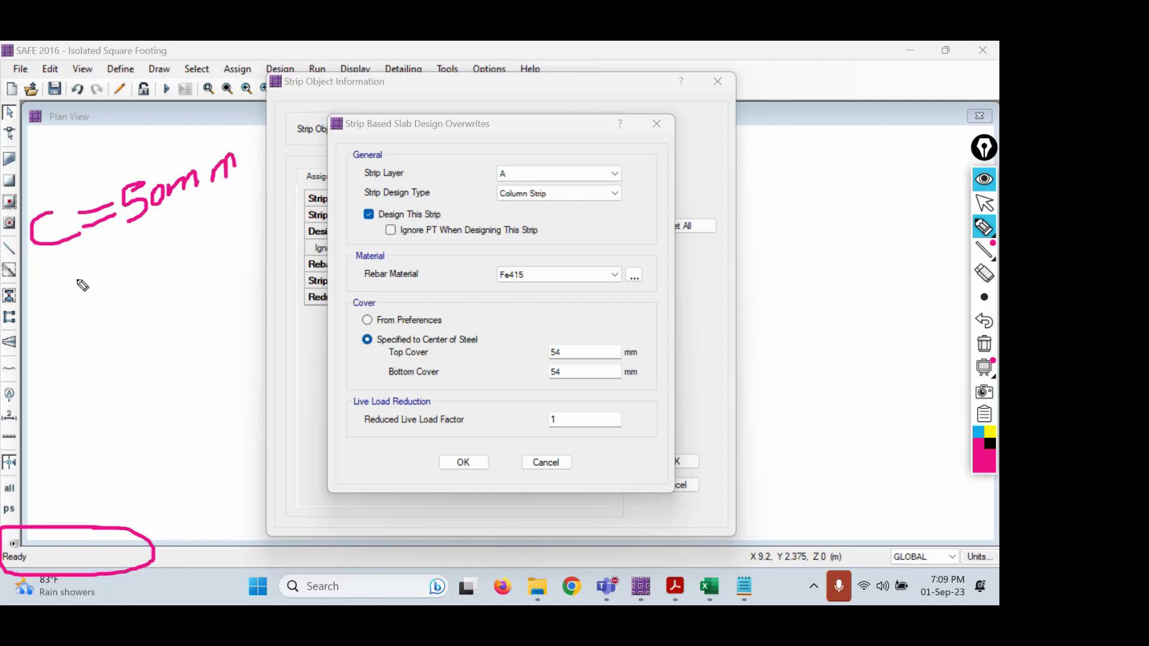
pyautogui.moveTo(63, 263)
pyautogui.mouseDown()
pyautogui.moveTo(62, 305)
pyautogui.moveTo(125, 275)
pyautogui.moveTo(129, 286)
pyautogui.mouseUp()
pyautogui.moveTo(146, 244); pyautogui.dragTo(149, 265)
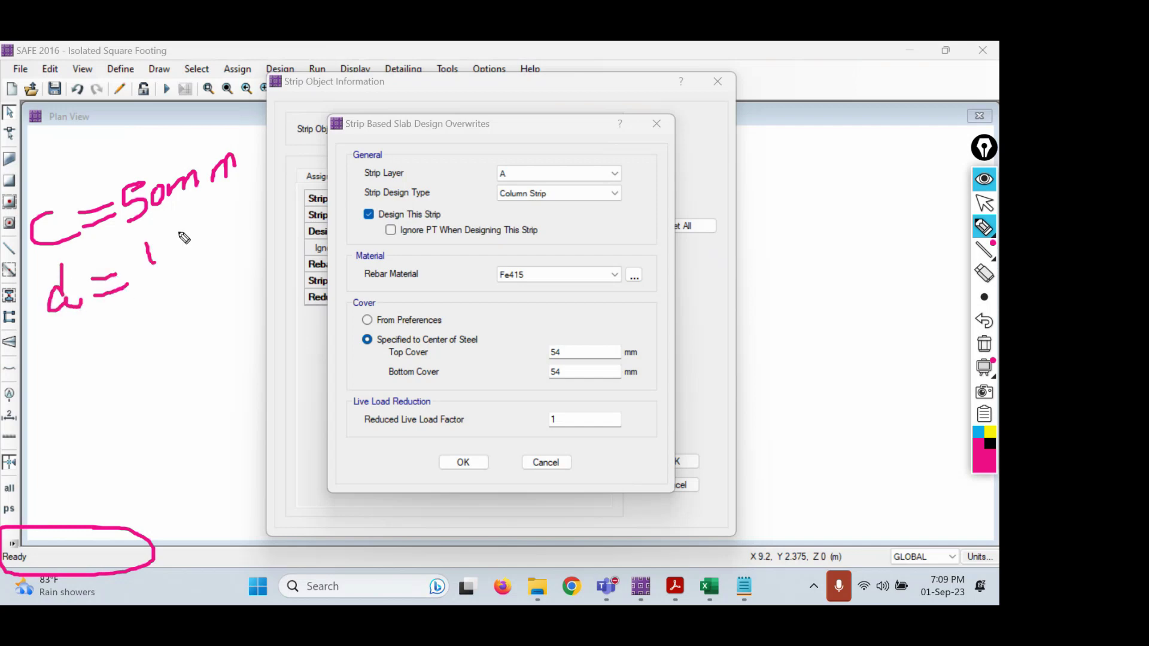
pyautogui.moveTo(180, 228)
pyautogui.mouseDown()
pyautogui.moveTo(190, 261)
pyautogui.moveTo(182, 295)
pyautogui.moveTo(197, 295)
pyautogui.mouseUp()
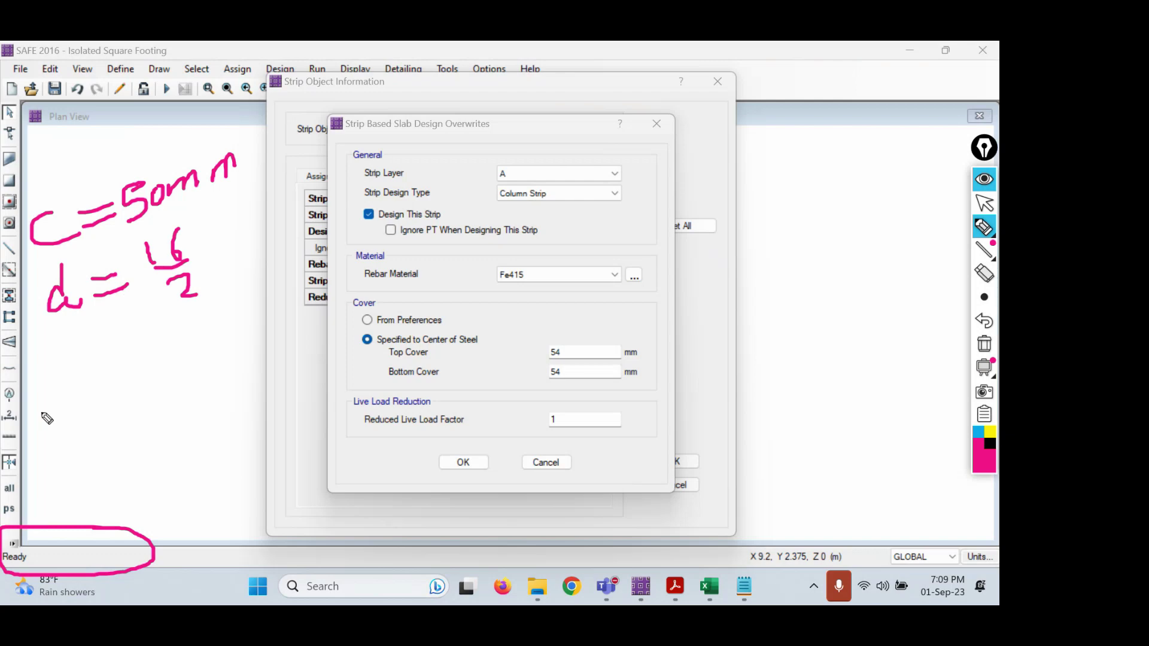
pyautogui.moveTo(54, 377)
pyautogui.mouseDown()
pyautogui.moveTo(66, 401)
pyautogui.moveTo(52, 409)
pyautogui.mouseUp()
pyautogui.moveTo(55, 375)
pyautogui.mouseDown()
pyautogui.moveTo(72, 378)
pyautogui.moveTo(73, 396)
pyautogui.moveTo(85, 377)
pyautogui.moveTo(107, 392)
pyautogui.mouseUp()
pyautogui.moveTo(97, 388)
pyautogui.mouseDown()
pyautogui.moveTo(133, 374)
pyautogui.moveTo(158, 393)
pyautogui.moveTo(196, 366)
pyautogui.mouseUp()
pyautogui.moveTo(183, 380)
pyautogui.mouseDown()
pyautogui.moveTo(204, 384)
pyautogui.moveTo(238, 342)
pyautogui.moveTo(290, 370)
pyautogui.moveTo(310, 343)
pyautogui.moveTo(321, 358)
pyautogui.mouseUp()
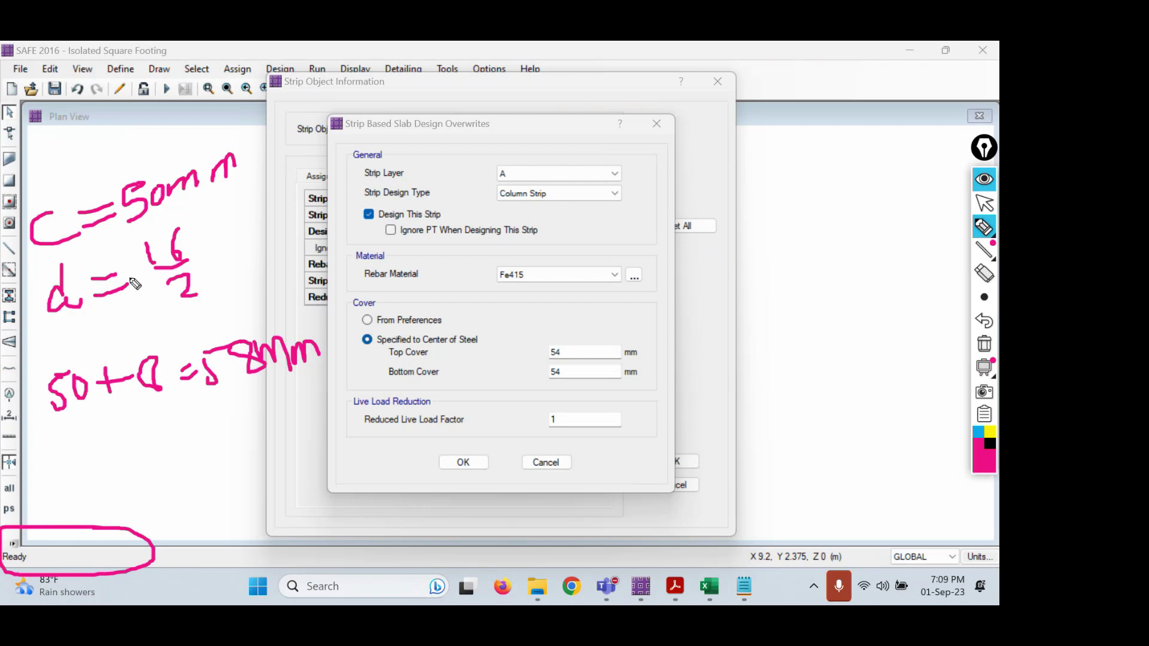
pyautogui.moveTo(564, 339)
pyautogui.mouseDown()
pyautogui.moveTo(541, 361)
pyautogui.moveTo(567, 373)
pyautogui.moveTo(557, 337)
pyautogui.mouseUp()
# - Set the top and bottom covers of strip CSA2 to 58 mm, clear the pen annotations and accept the strip properties
pyautogui.click(984, 203)
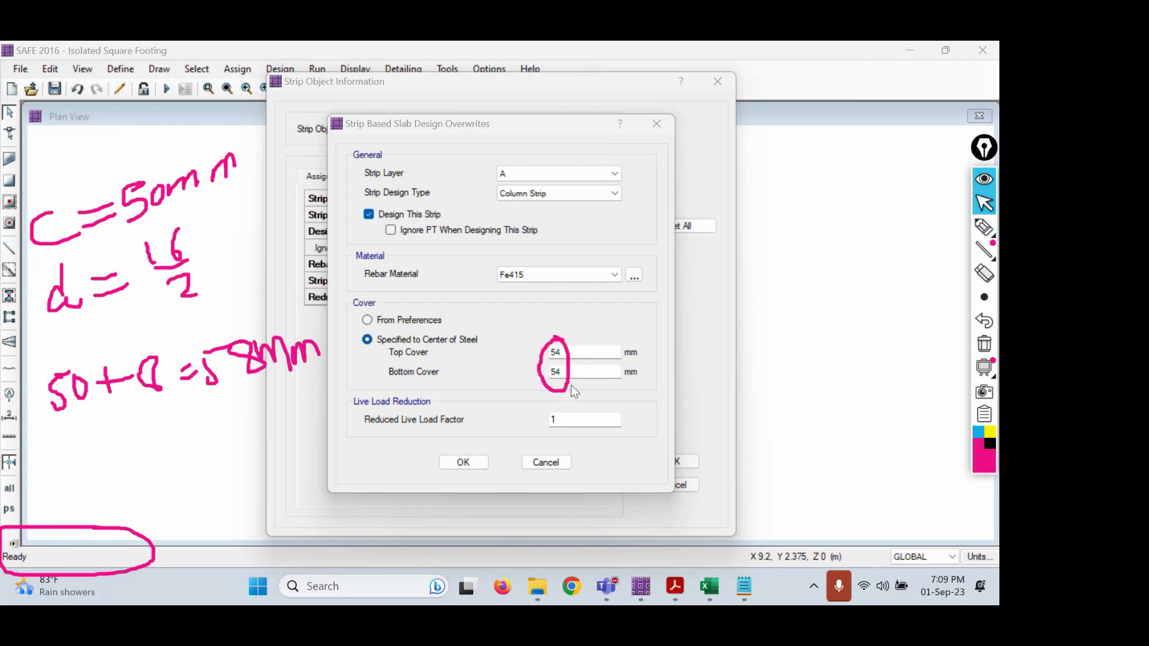
pyautogui.doubleClick(569, 356)
pyautogui.write('58')
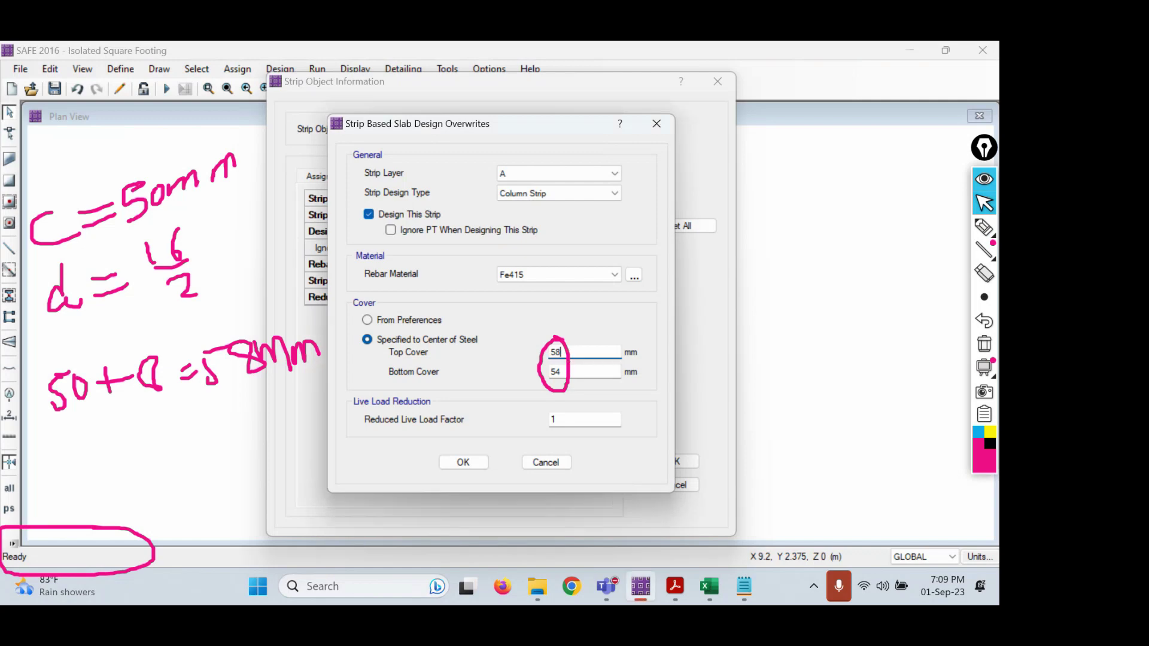
pyautogui.press('Tab')
pyautogui.write('58')
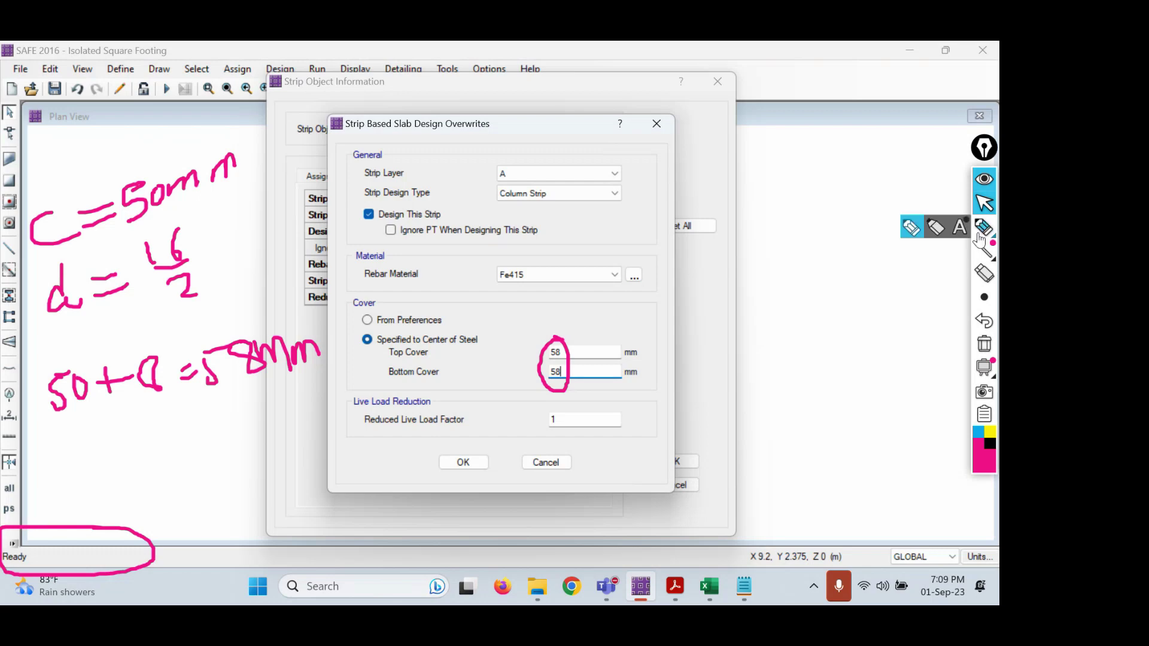
pyautogui.click(986, 345)
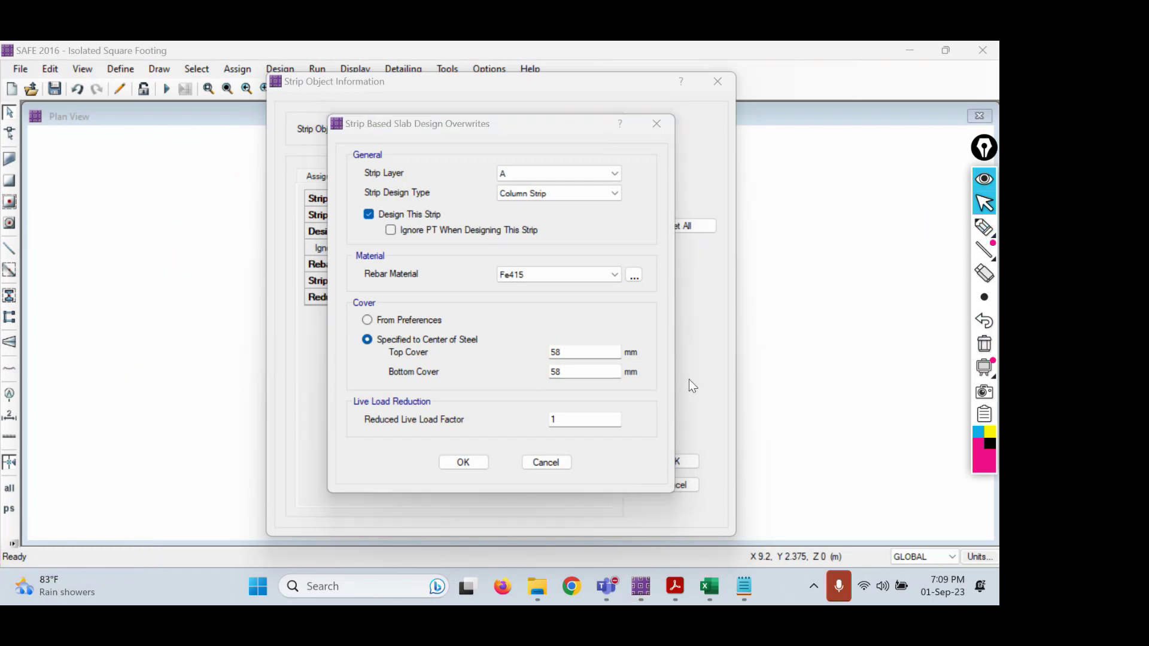
pyautogui.click(483, 462)
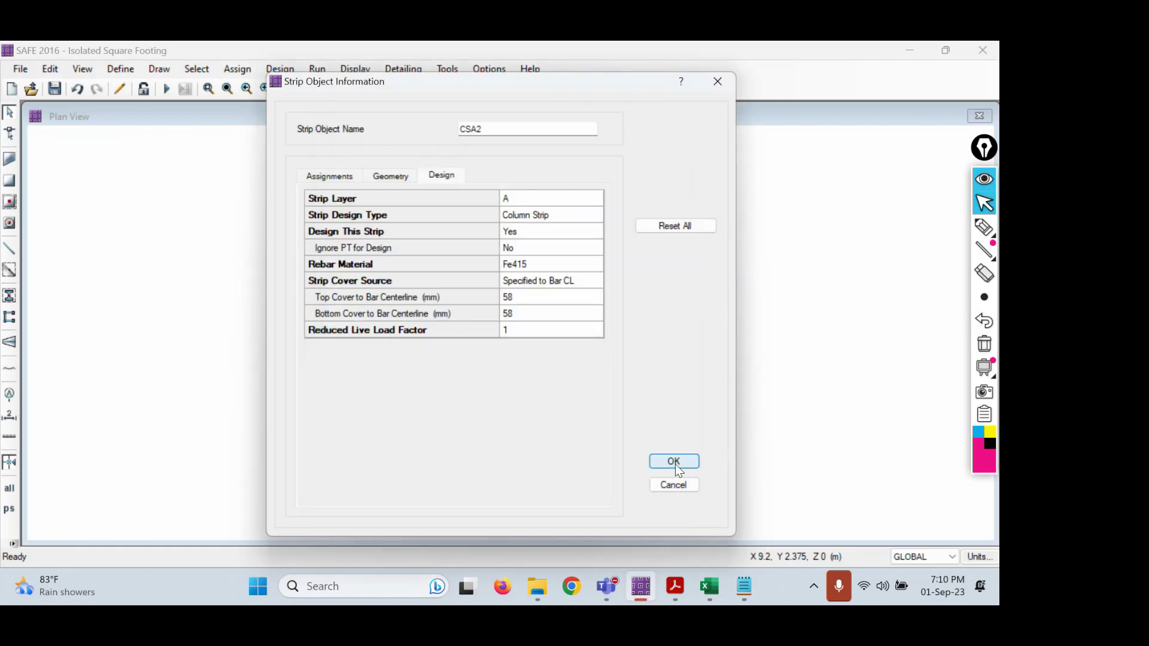
pyautogui.click(675, 464)
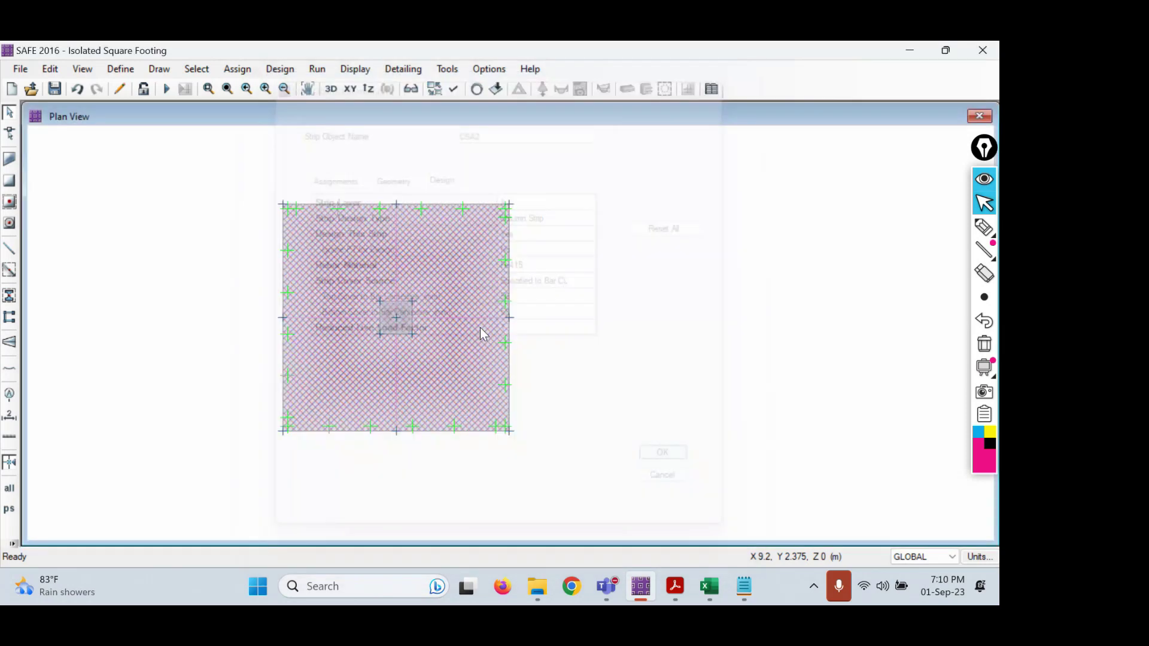
# - Specify the cover to center of steel for vertical strip CSB2 as 58 mm top and bottom, and accept its properties
pyautogui.click(397, 239)
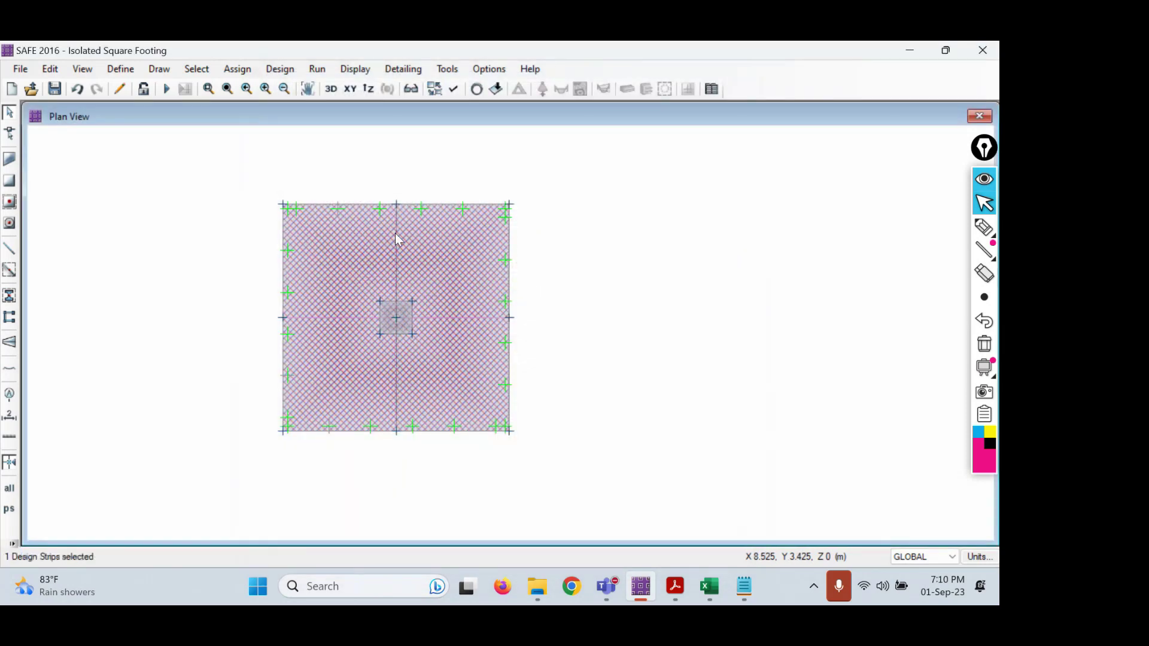
pyautogui.rightClick(398, 239)
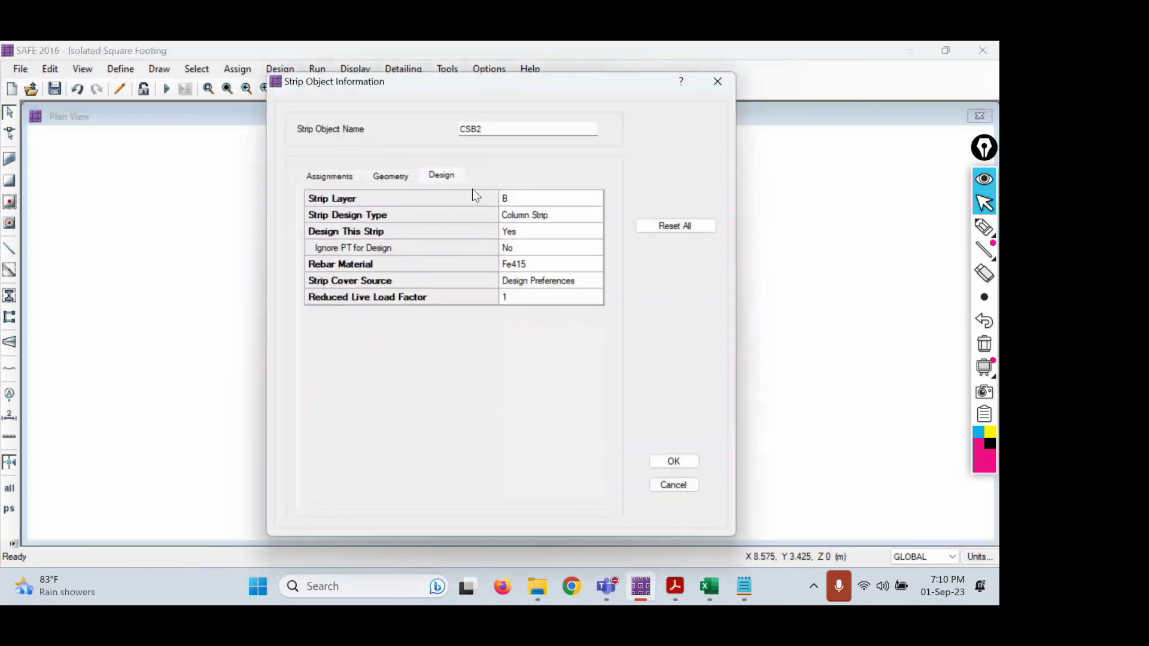
pyautogui.click(541, 269)
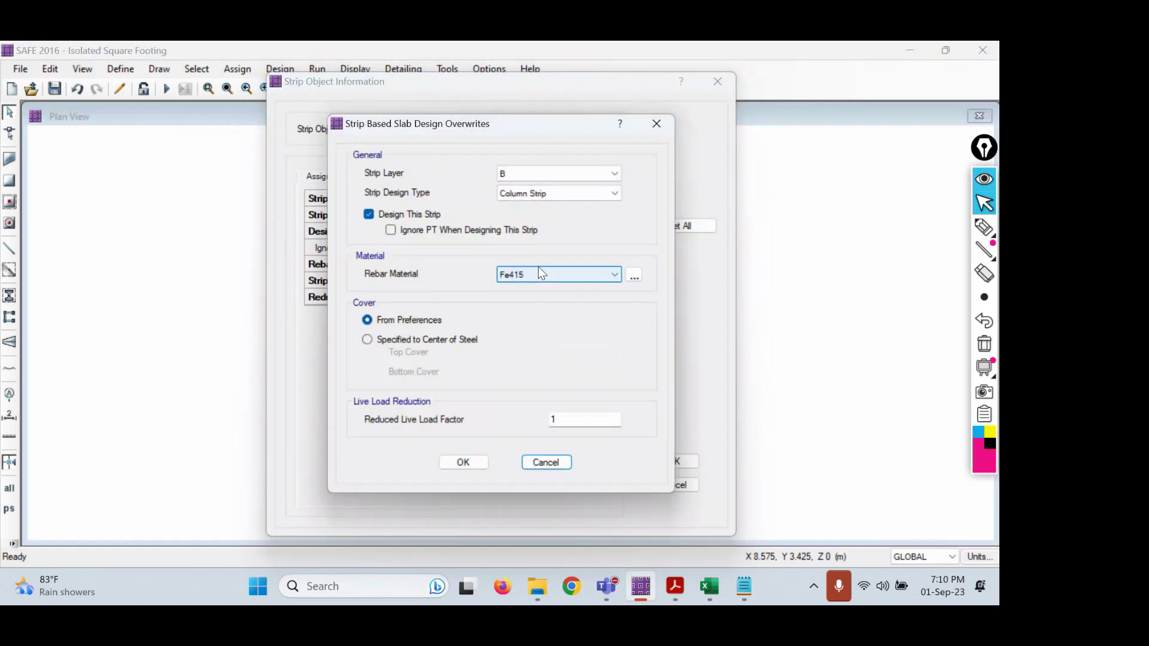
pyautogui.click(410, 340)
pyautogui.moveTo(603, 352); pyautogui.dragTo(520, 352)
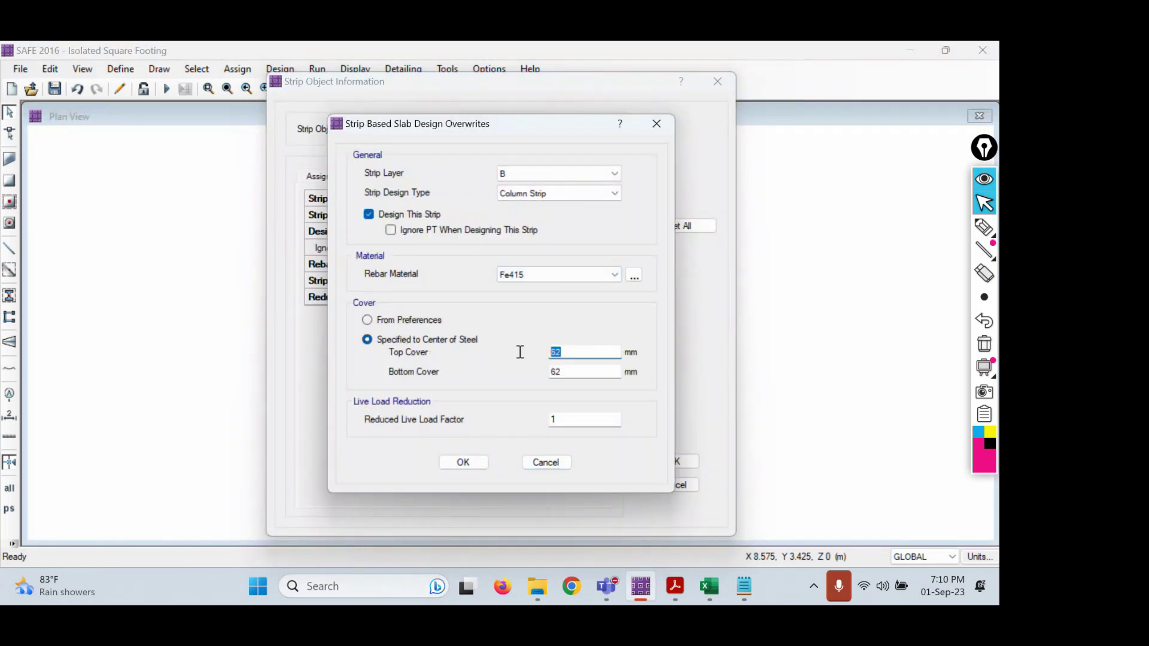
pyautogui.write('58')
pyautogui.press('Tab')
pyautogui.write('58')
pyautogui.click(472, 461)
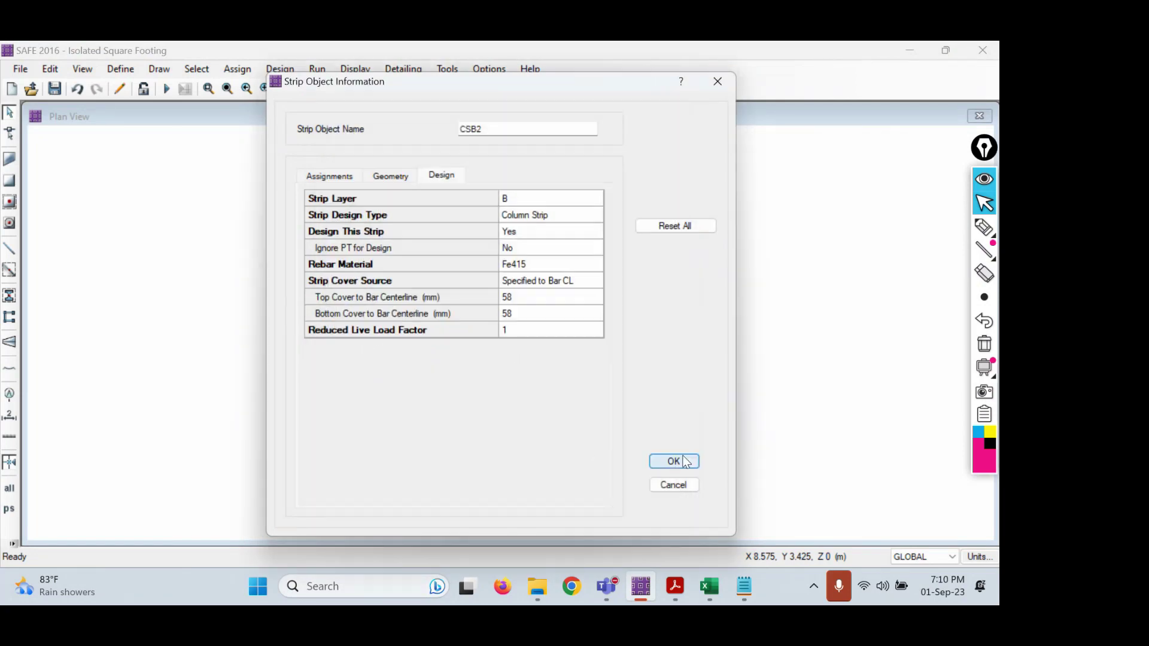
pyautogui.click(674, 462)
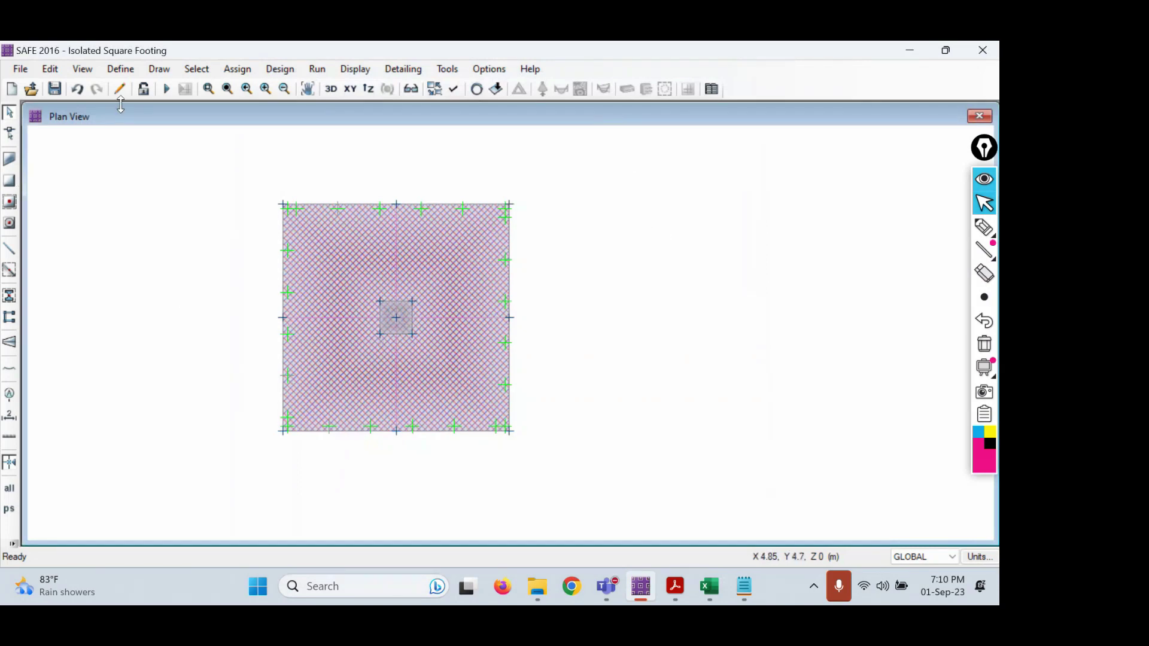
# - Run the analysis of the footing model again
pyautogui.click(168, 90)
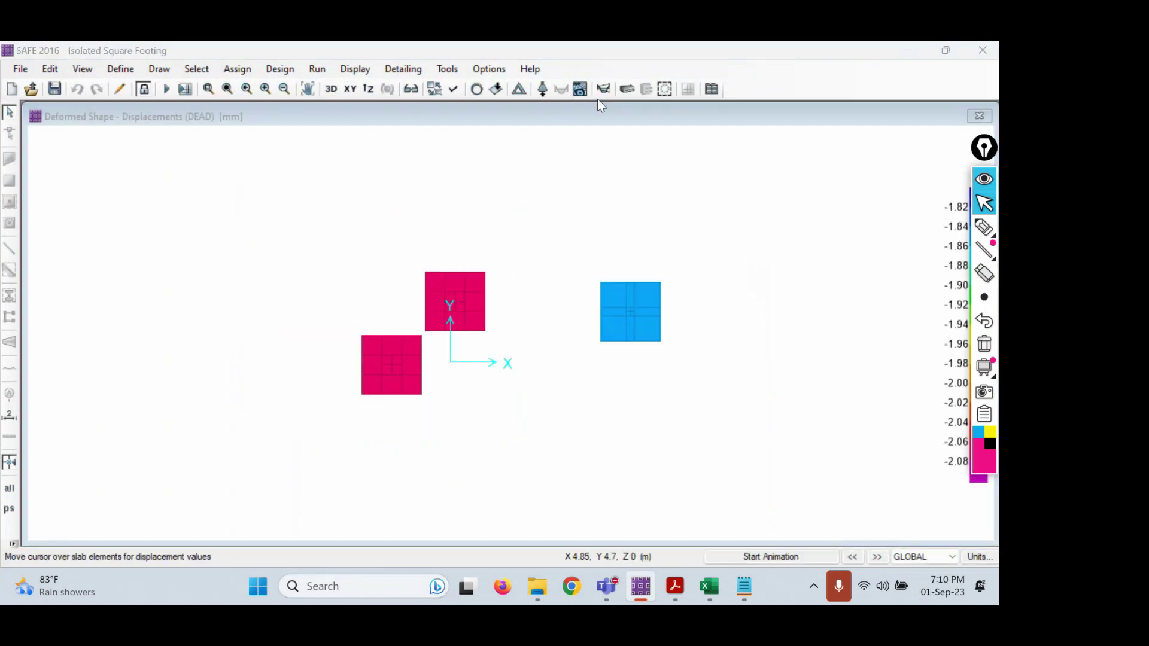
# - Enlarge the view of the isolated footing and circle the Show Slab Design command with the annotation pen
pyautogui.click(627, 88)
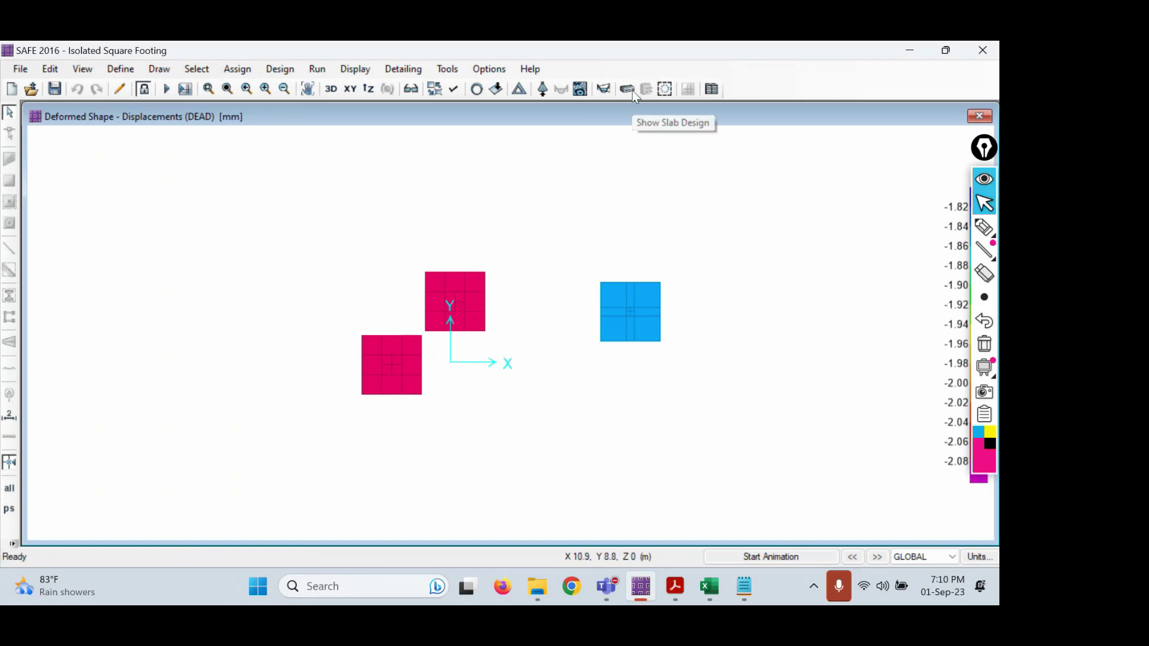
pyautogui.click(632, 91)
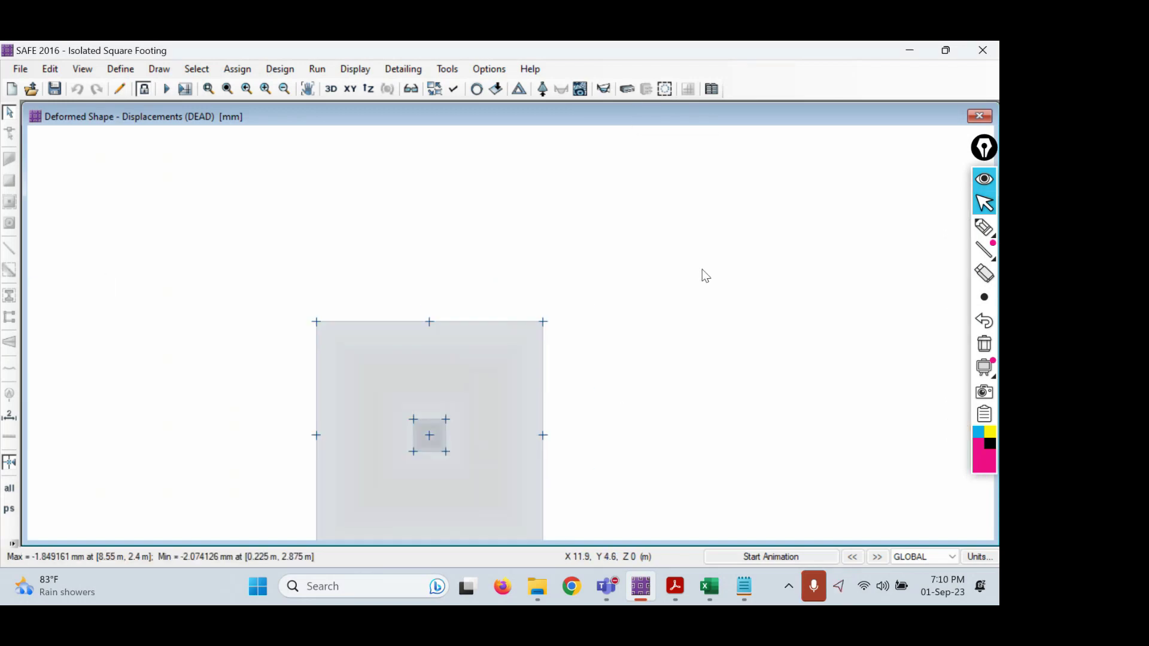
pyautogui.moveTo(602, 343); pyautogui.dragTo(575, 251, button='middle')
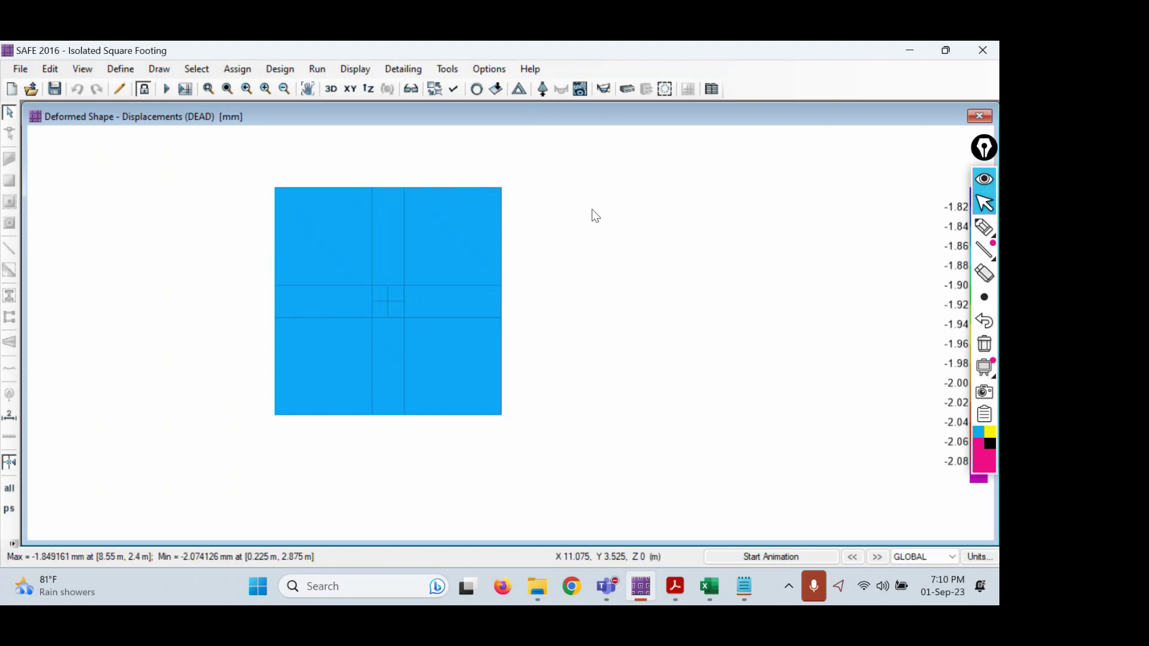
pyautogui.scroll(1, 591, 210)
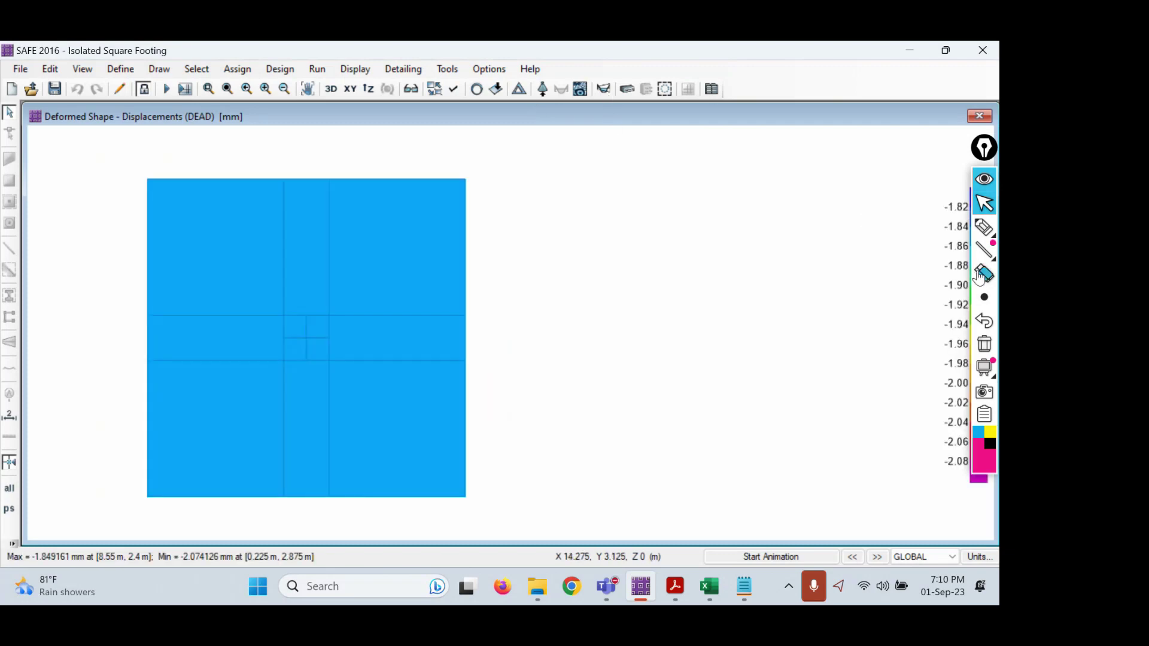
pyautogui.click(985, 229)
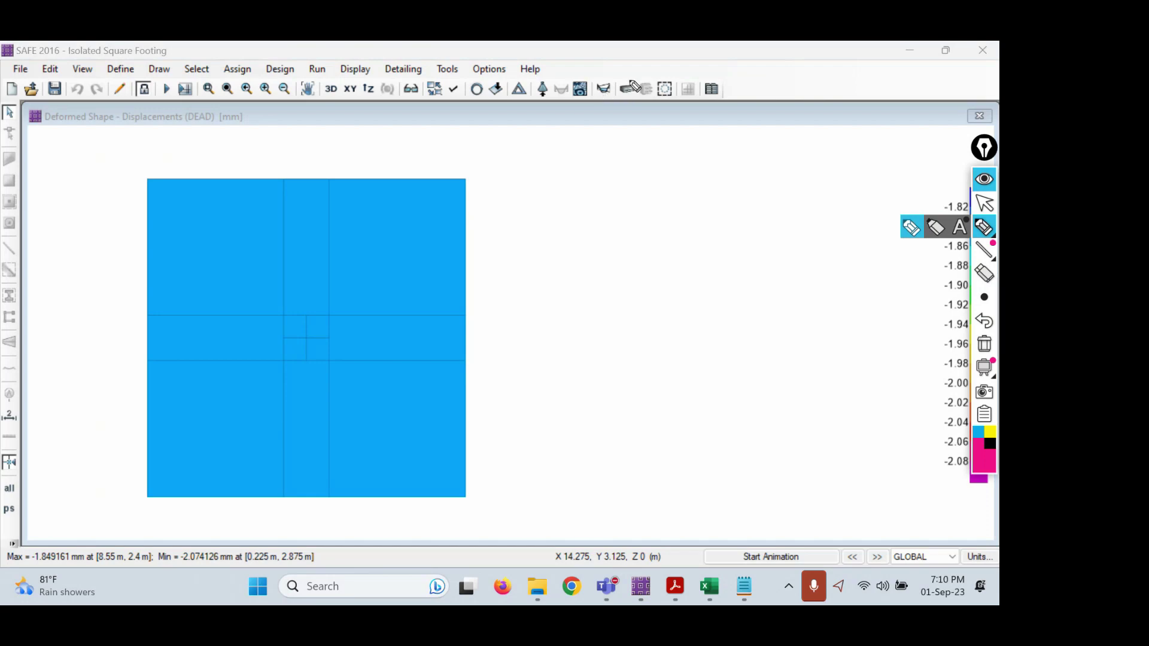
pyautogui.moveTo(635, 76)
pyautogui.mouseDown()
pyautogui.moveTo(619, 88)
pyautogui.moveTo(625, 115)
pyautogui.moveTo(646, 108)
pyautogui.moveTo(634, 75)
pyautogui.mouseUp()
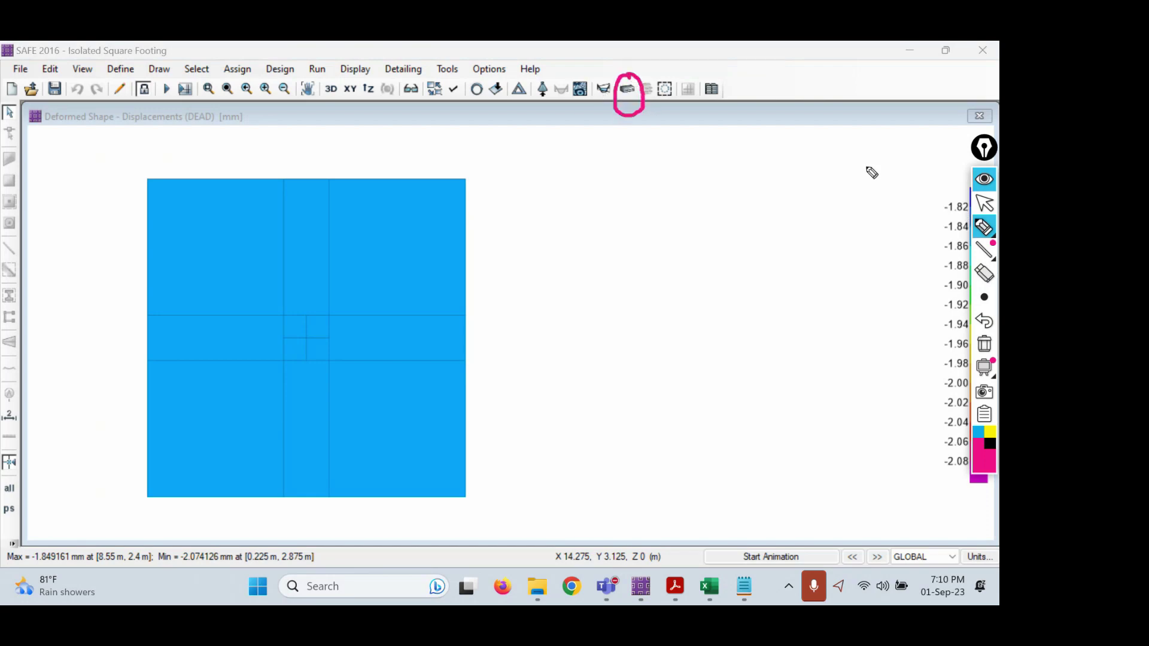
pyautogui.click(984, 203)
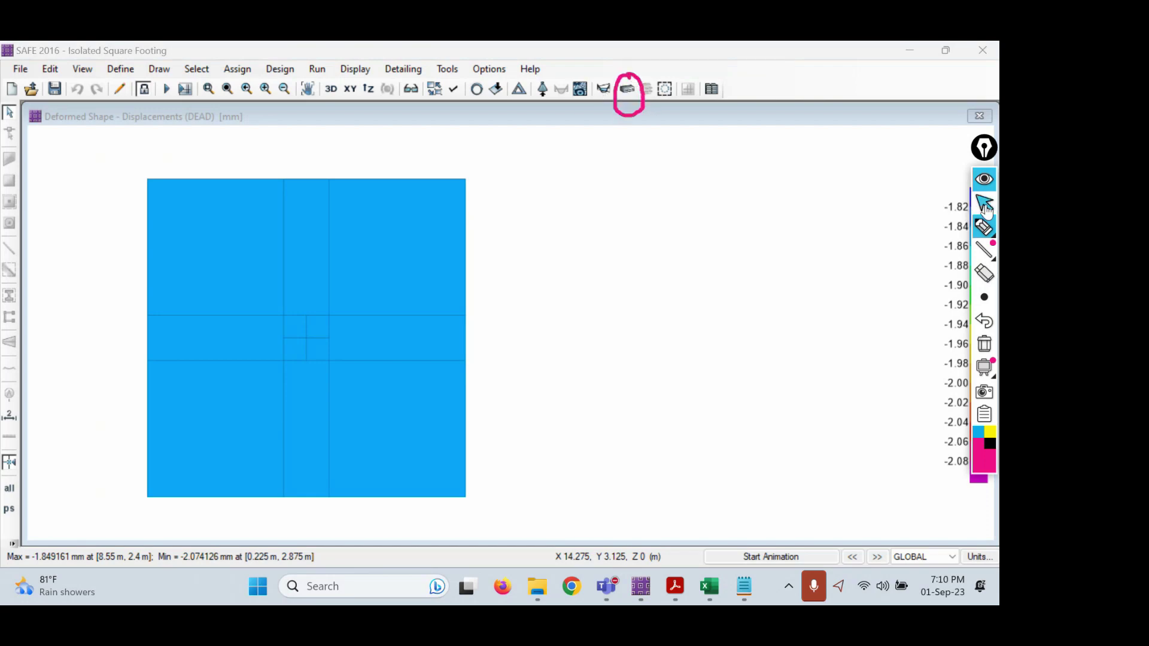
# - Display the strip-based enveloping flexural reinforcement for Layer A as total bottom rebar area, keeping the footing clear of the dialog
pyautogui.click(629, 91)
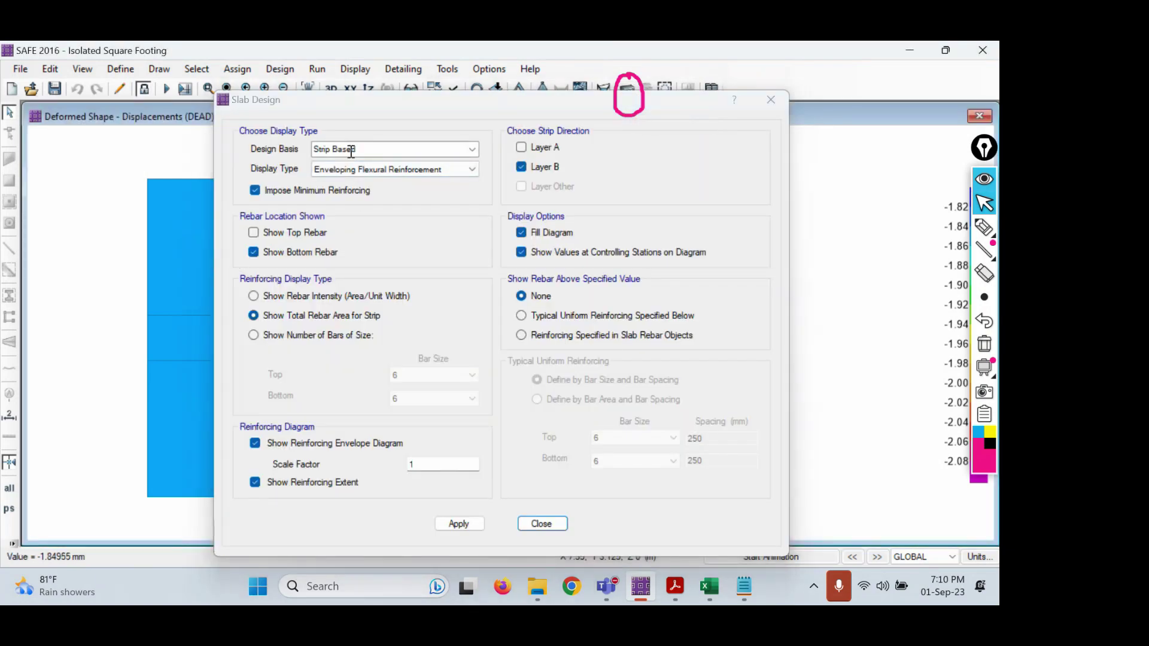
pyautogui.click(351, 152)
pyautogui.click(372, 170)
pyautogui.click(375, 174)
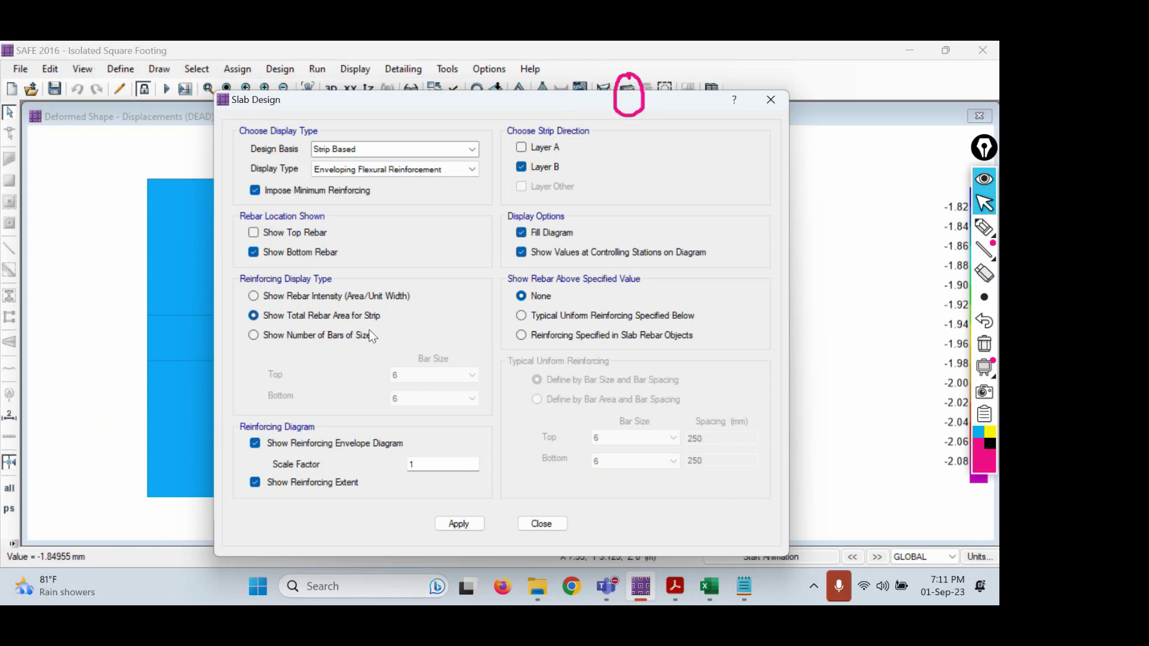
pyautogui.click(538, 149)
pyautogui.click(537, 168)
pyautogui.click(448, 525)
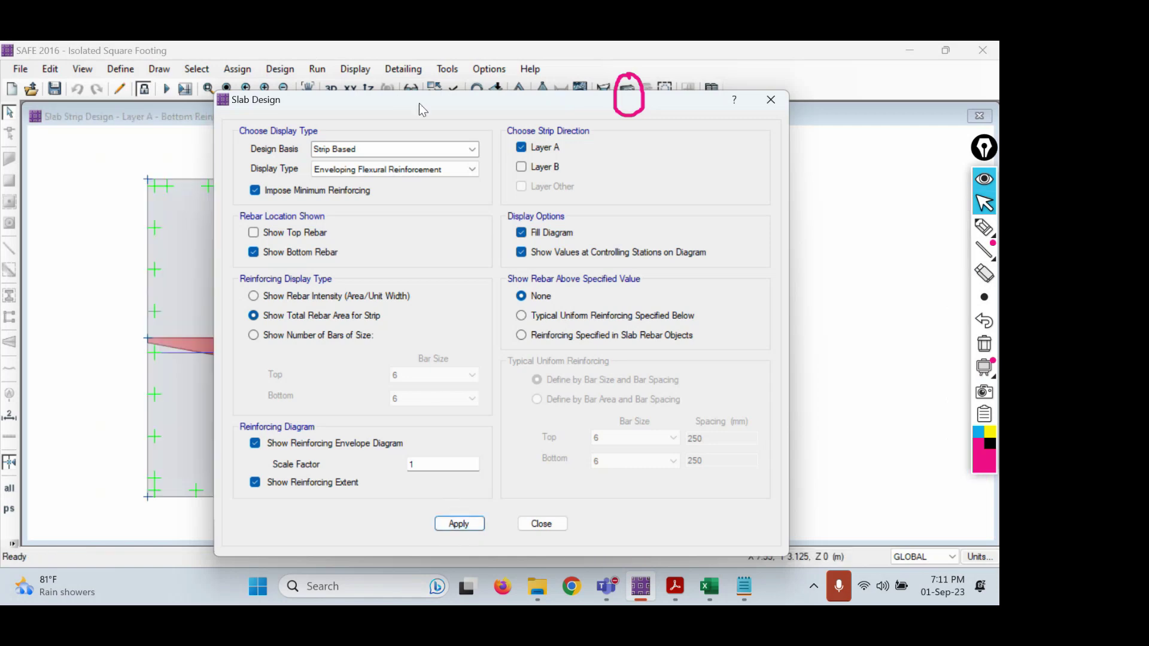
pyautogui.moveTo(419, 103); pyautogui.dragTo(718, 144)
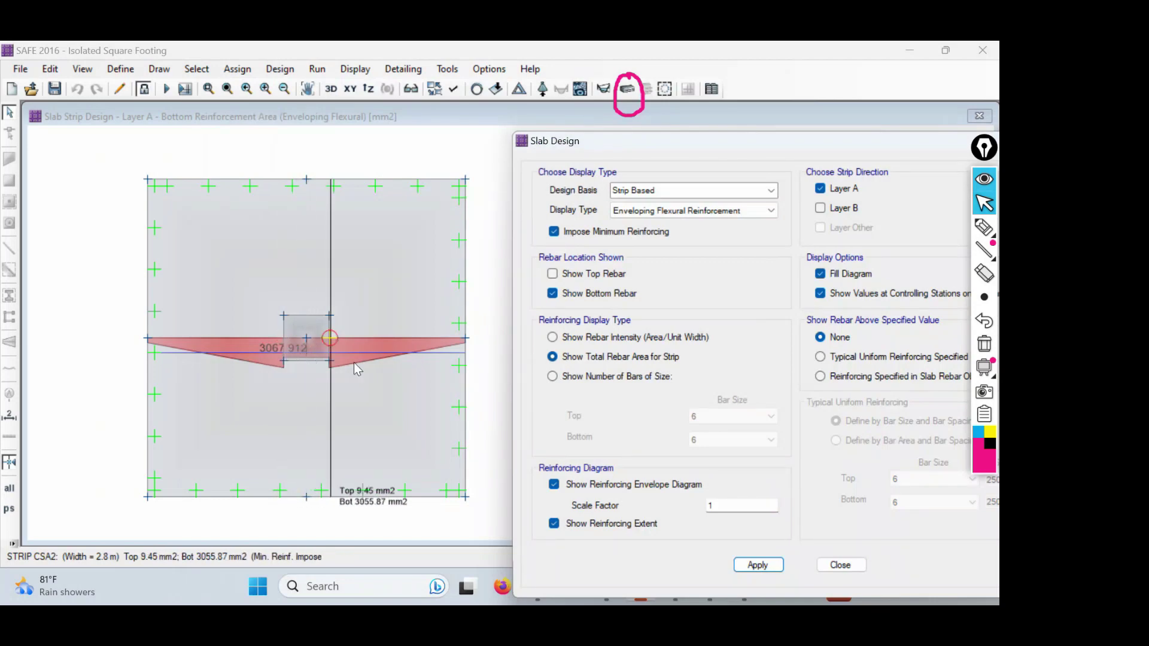
pyautogui.moveTo(719, 149); pyautogui.dragTo(687, 81)
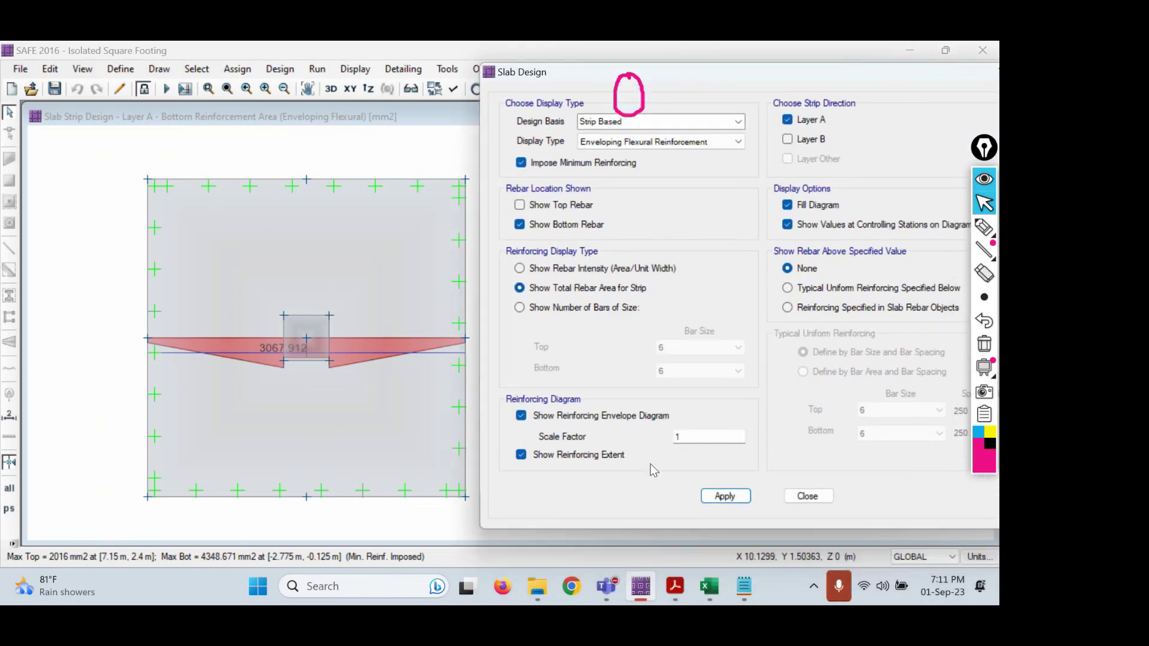
# - Look up the required steel area Ast in the PDF hand calculation, highlight it, and return to the SAFE footing model
pyautogui.click(674, 586)
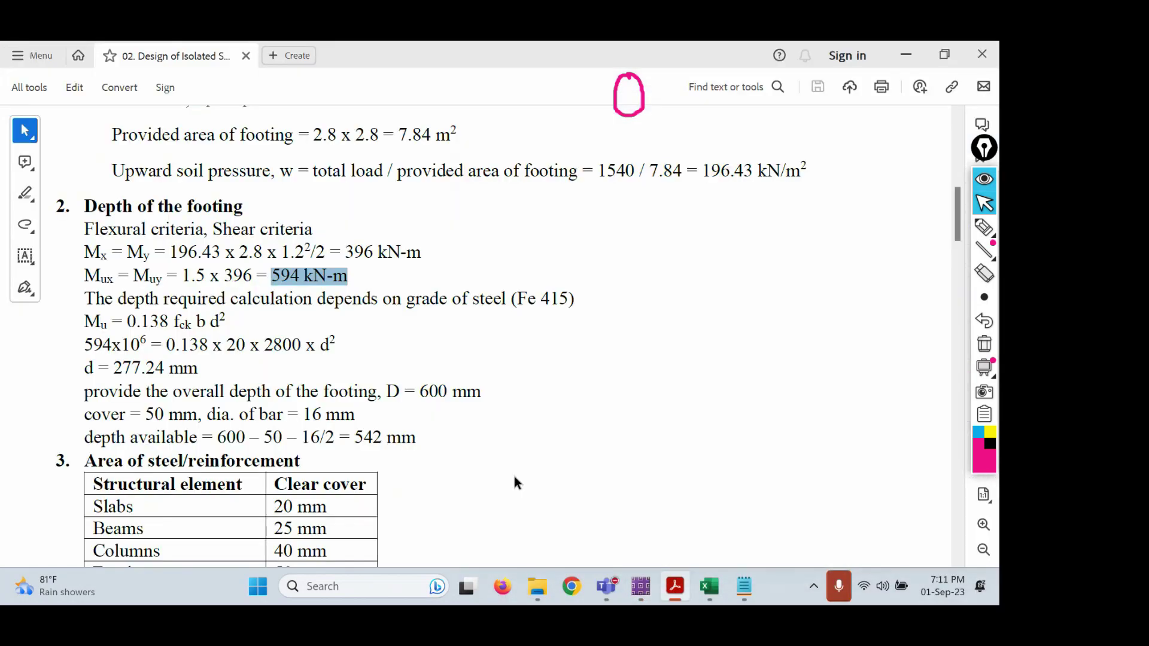
pyautogui.scroll(-10, 354, 303)
pyautogui.scroll(-5, 355, 299)
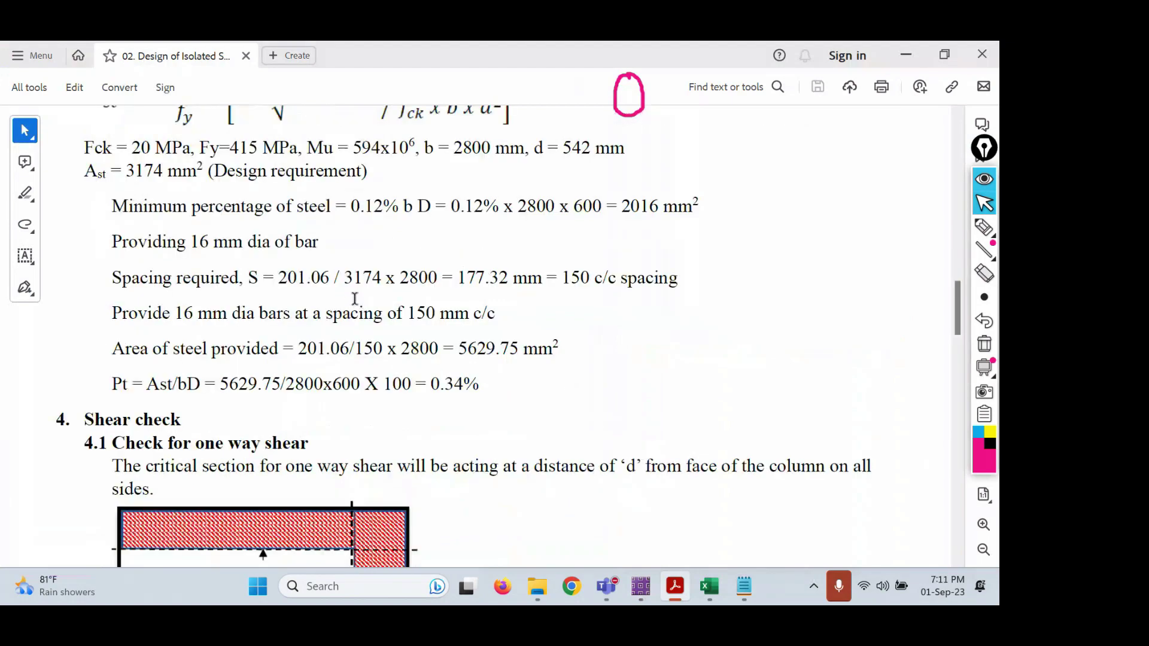
pyautogui.scroll(1, 359, 293)
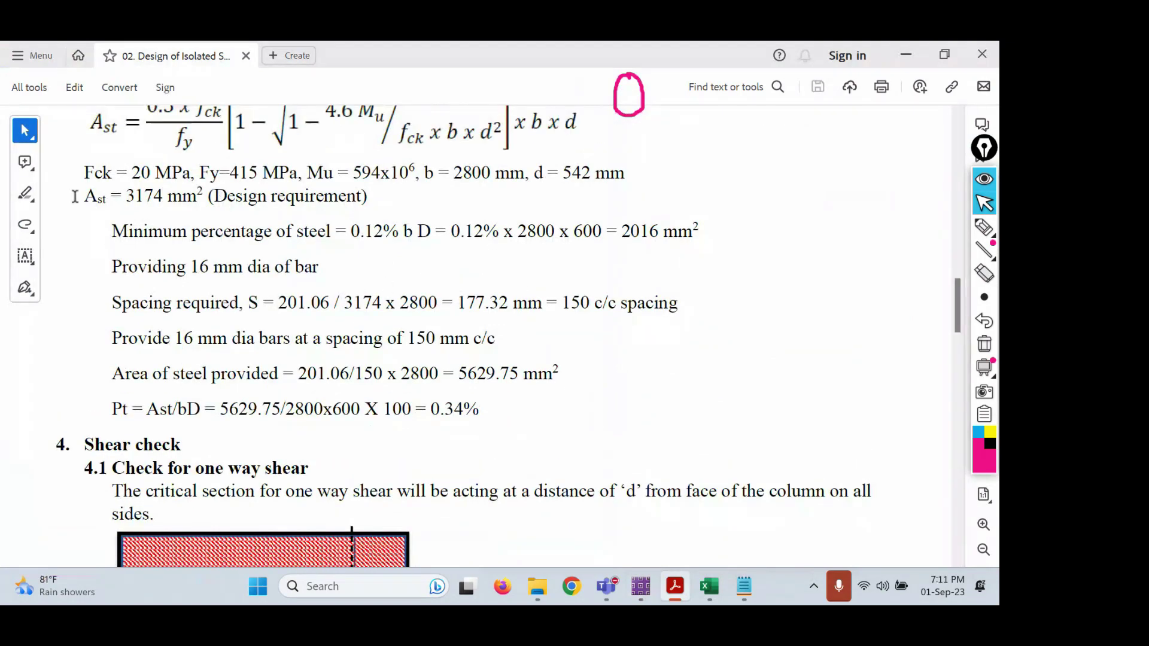
pyautogui.moveTo(80, 196); pyautogui.dragTo(162, 197)
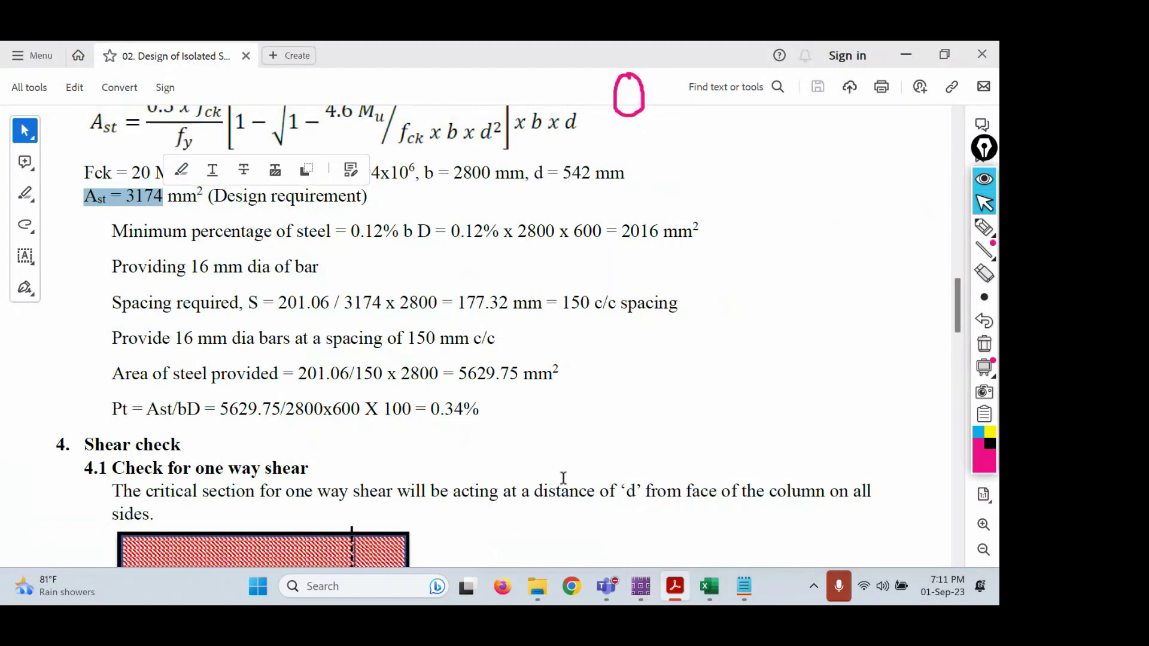
pyautogui.click(642, 599)
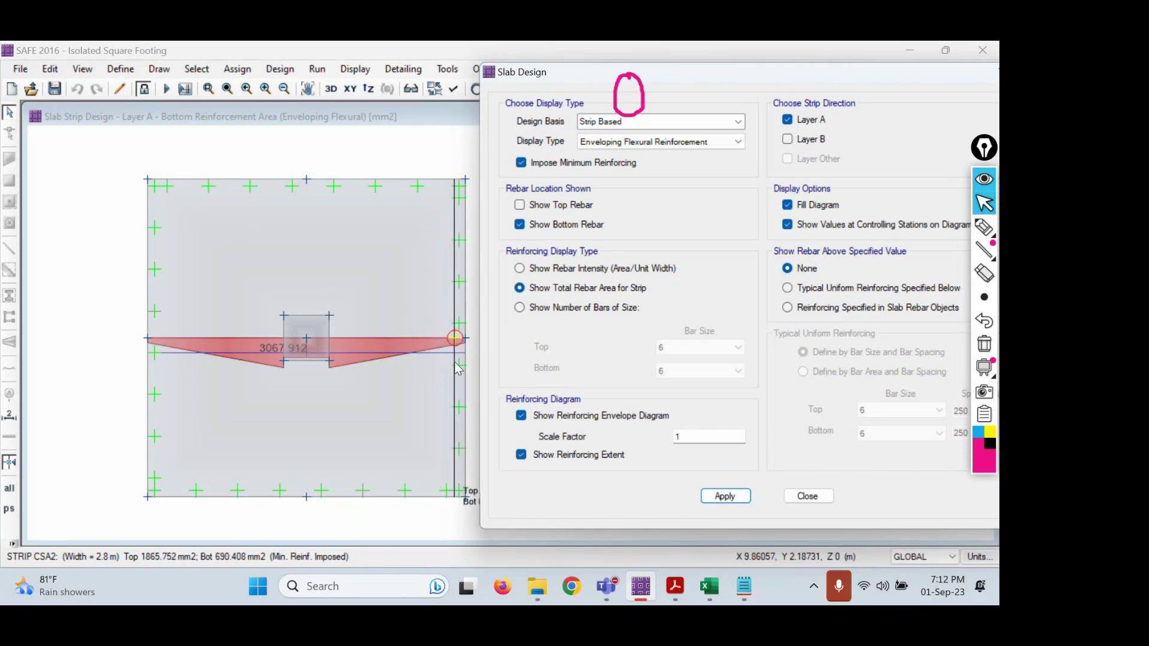
# - Tick the rebar intensity option with the annotation pen and display the Layer A reinforcement as area per unit width
pyautogui.click(984, 228)
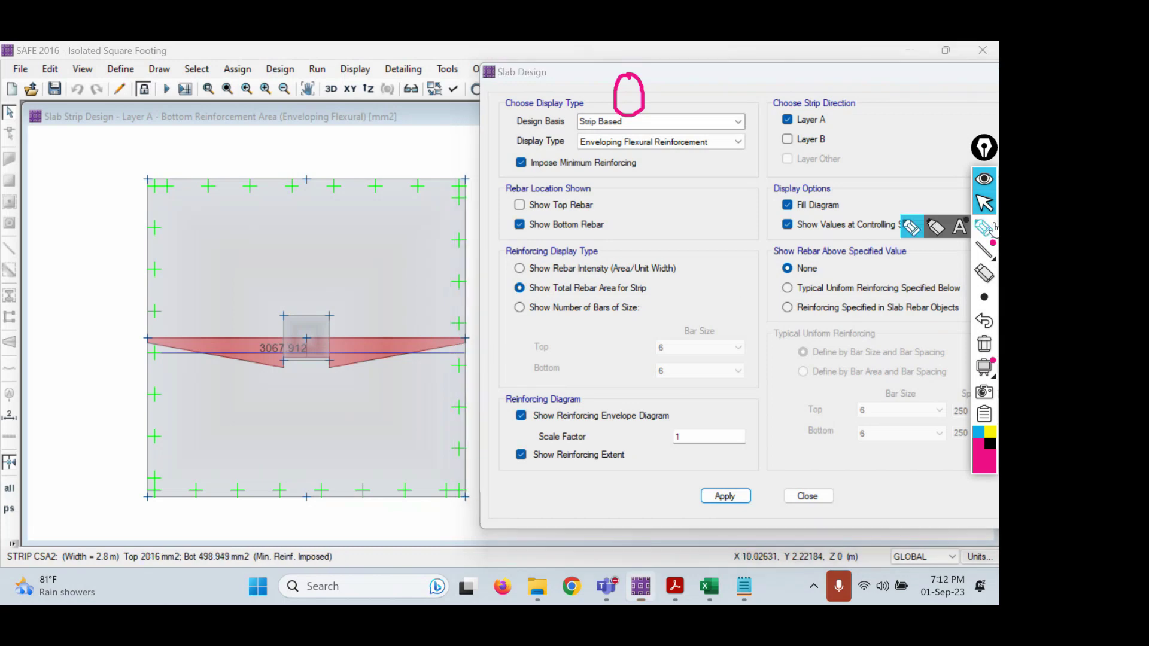
pyautogui.moveTo(681, 270); pyautogui.dragTo(706, 249)
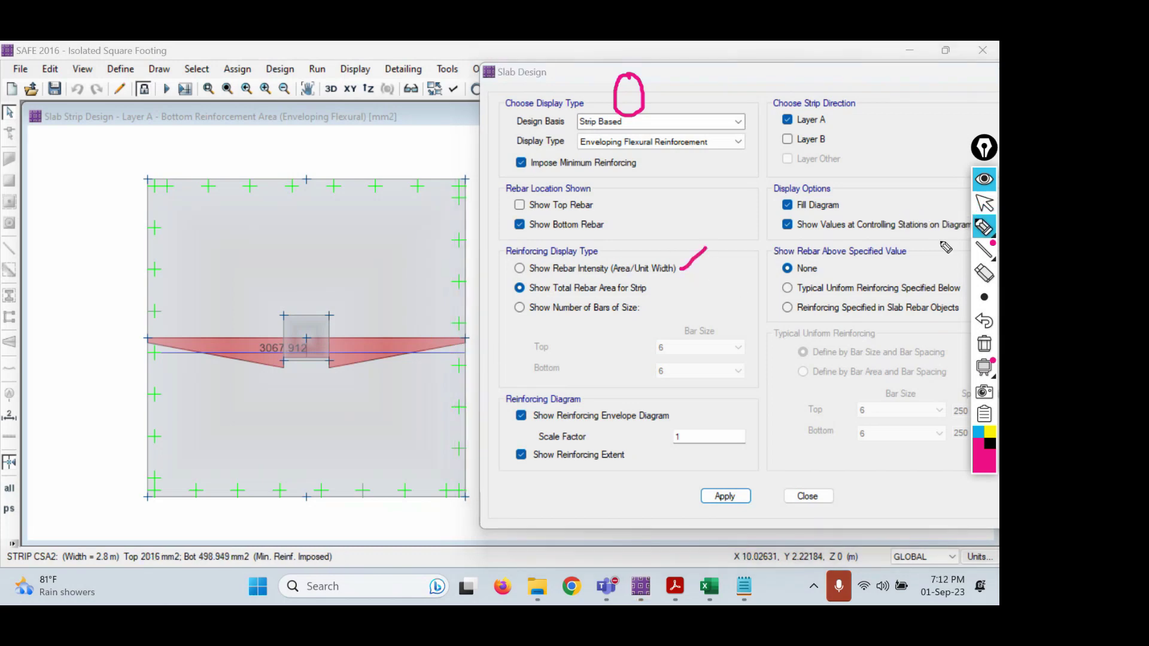
pyautogui.click(986, 207)
pyautogui.click(607, 268)
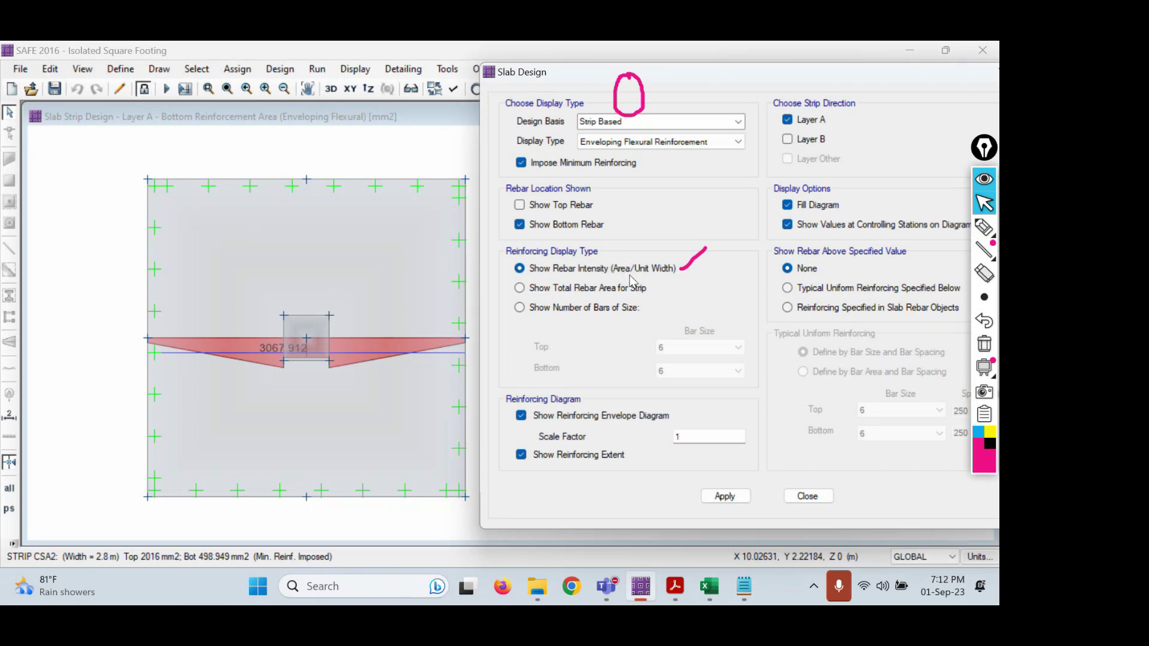
pyautogui.click(725, 495)
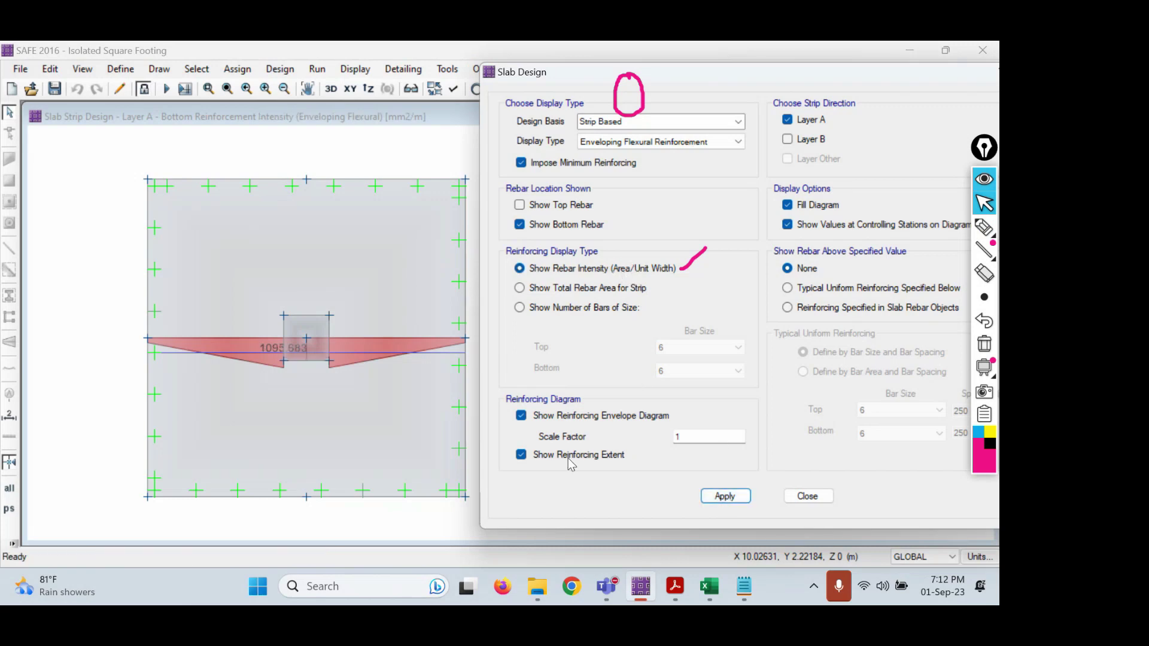
pyautogui.moveTo(288, 359)
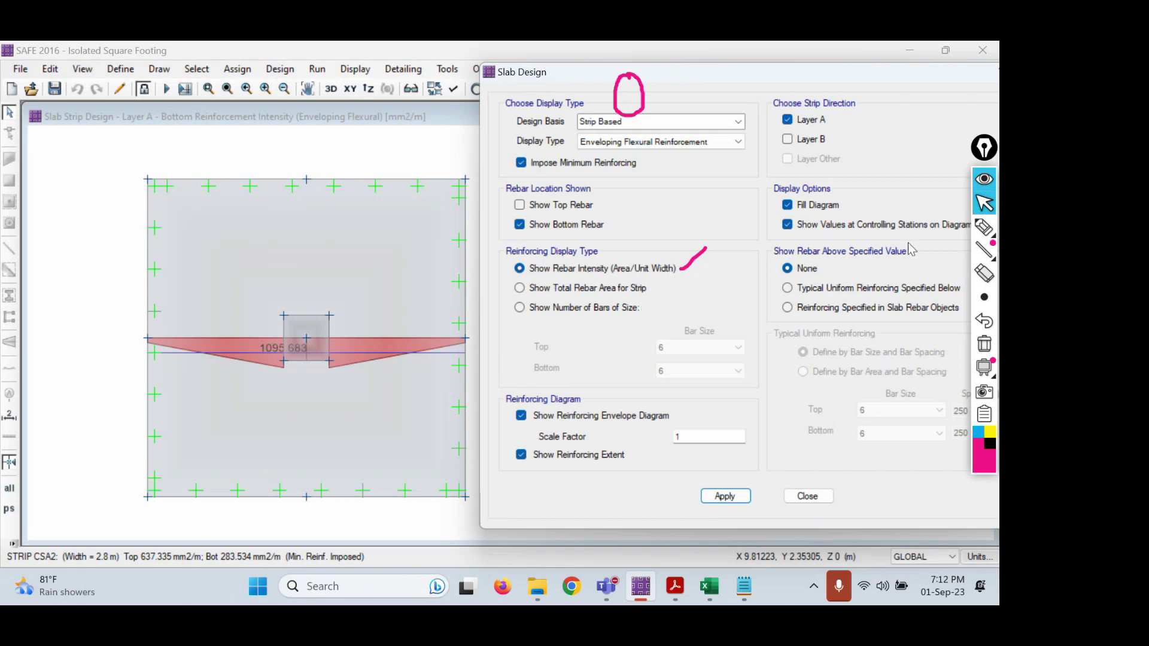
# - Handwrite 3067.91 over the footing with the annotation pen, redisplaying the total rebar area for the strip to read its decimals
pyautogui.click(985, 230)
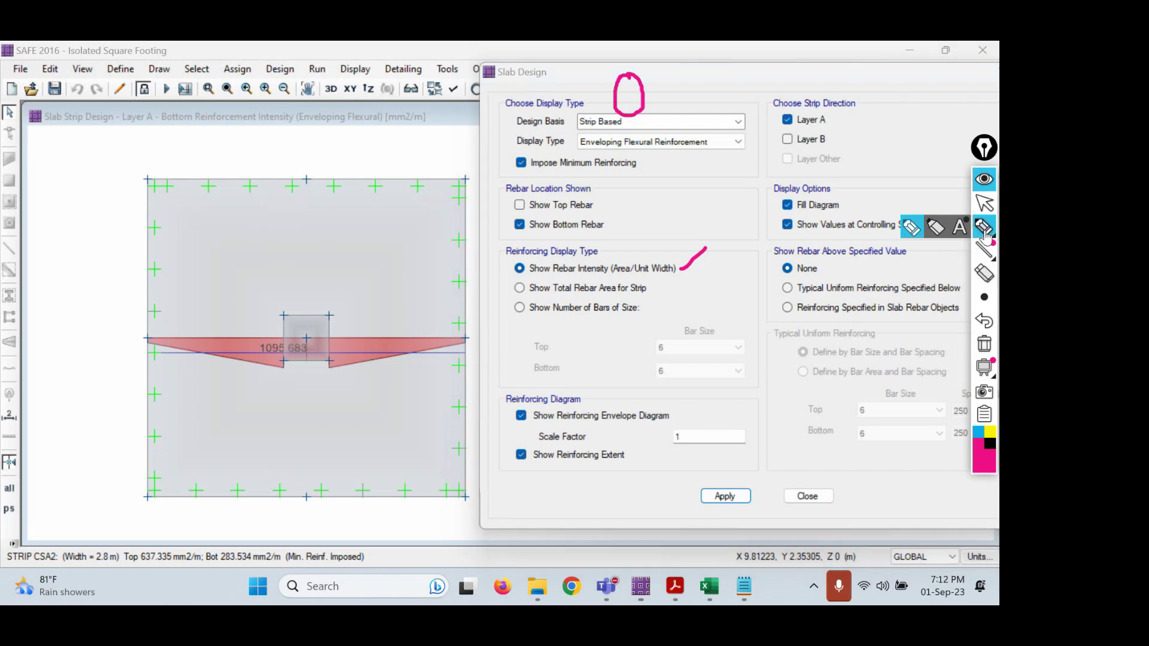
pyautogui.moveTo(159, 192)
pyautogui.mouseDown()
pyautogui.moveTo(175, 197)
pyautogui.moveTo(164, 220)
pyautogui.moveTo(192, 193)
pyautogui.mouseUp()
pyautogui.moveTo(222, 177)
pyautogui.mouseDown()
pyautogui.moveTo(218, 202)
pyautogui.moveTo(247, 174)
pyautogui.moveTo(252, 203)
pyautogui.mouseUp()
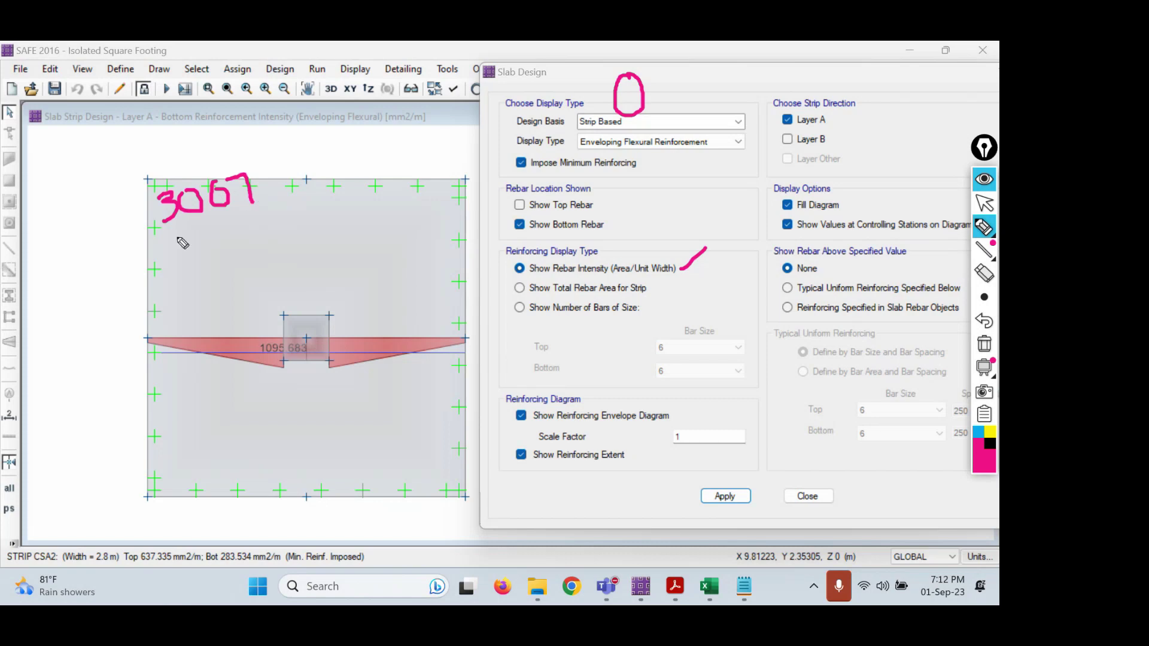
pyautogui.click(984, 204)
pyautogui.click(572, 289)
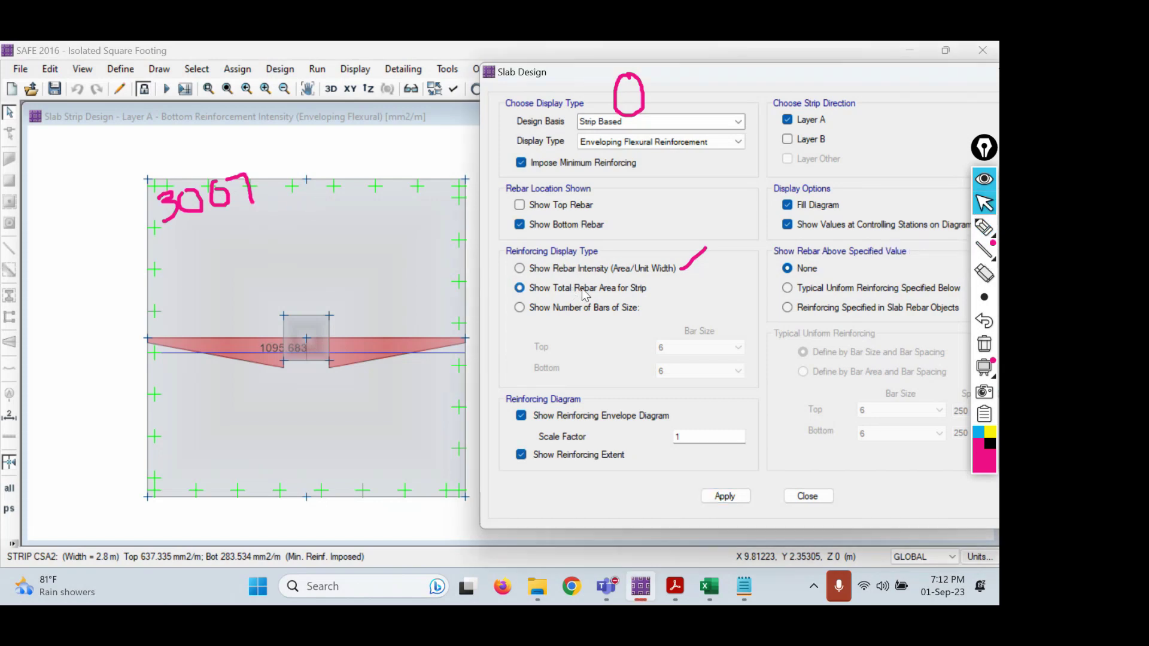
pyautogui.click(725, 496)
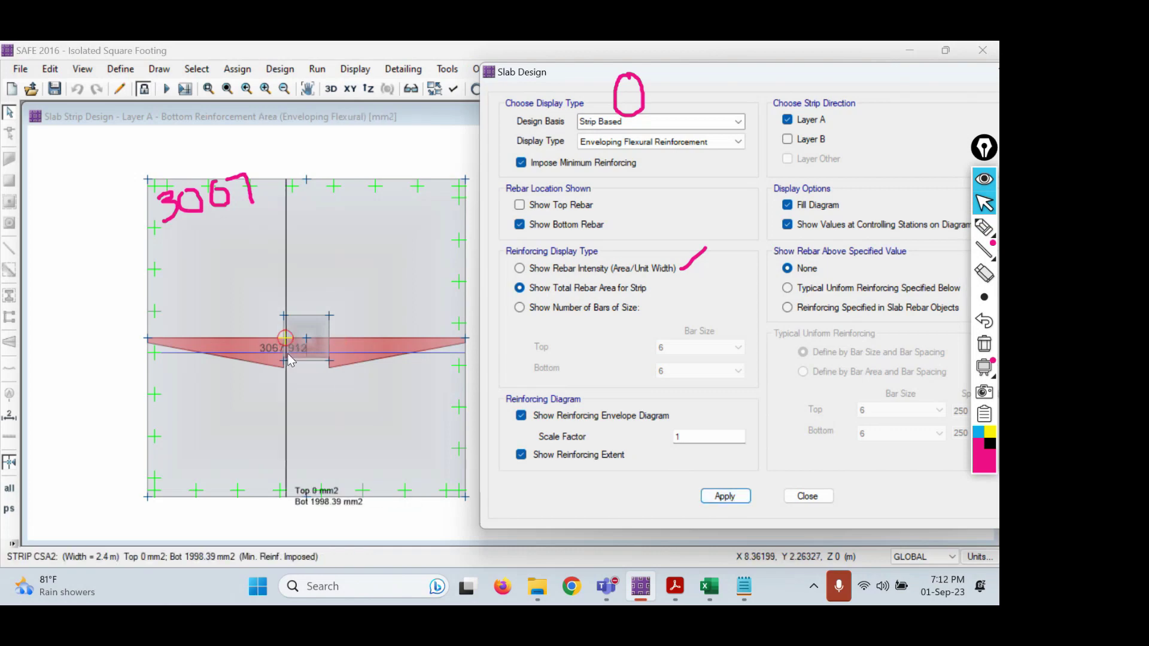
pyautogui.click(983, 227)
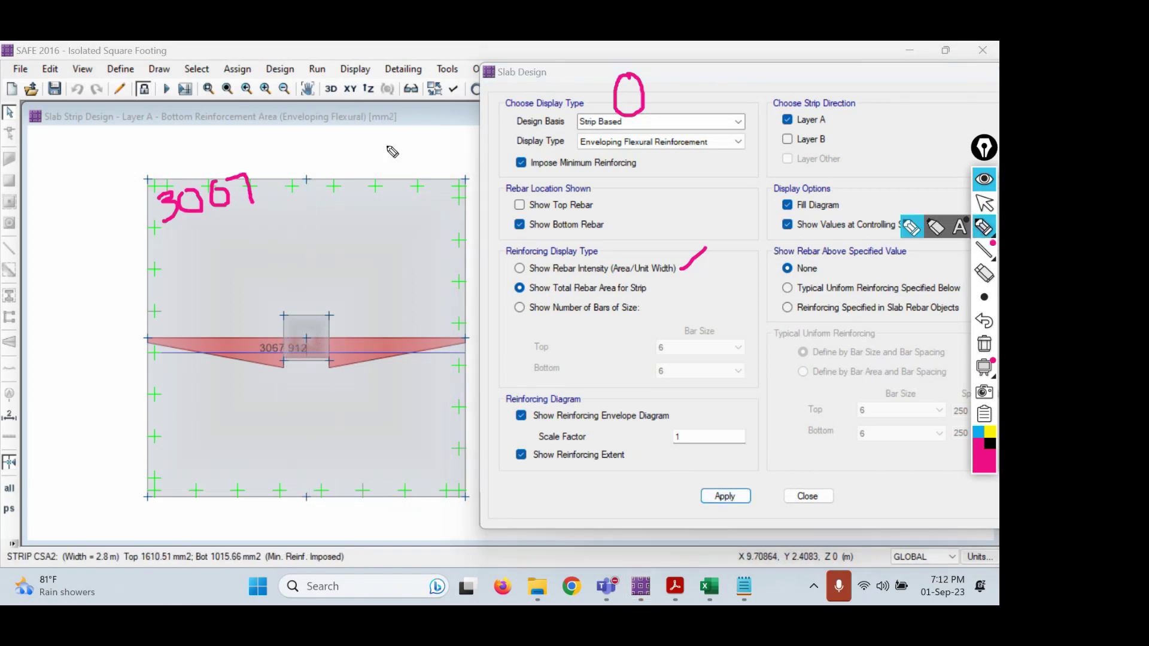
pyautogui.click(258, 178)
pyautogui.moveTo(287, 166)
pyautogui.mouseDown()
pyautogui.moveTo(277, 180)
pyautogui.moveTo(286, 195)
pyautogui.moveTo(305, 181)
pyautogui.mouseUp()
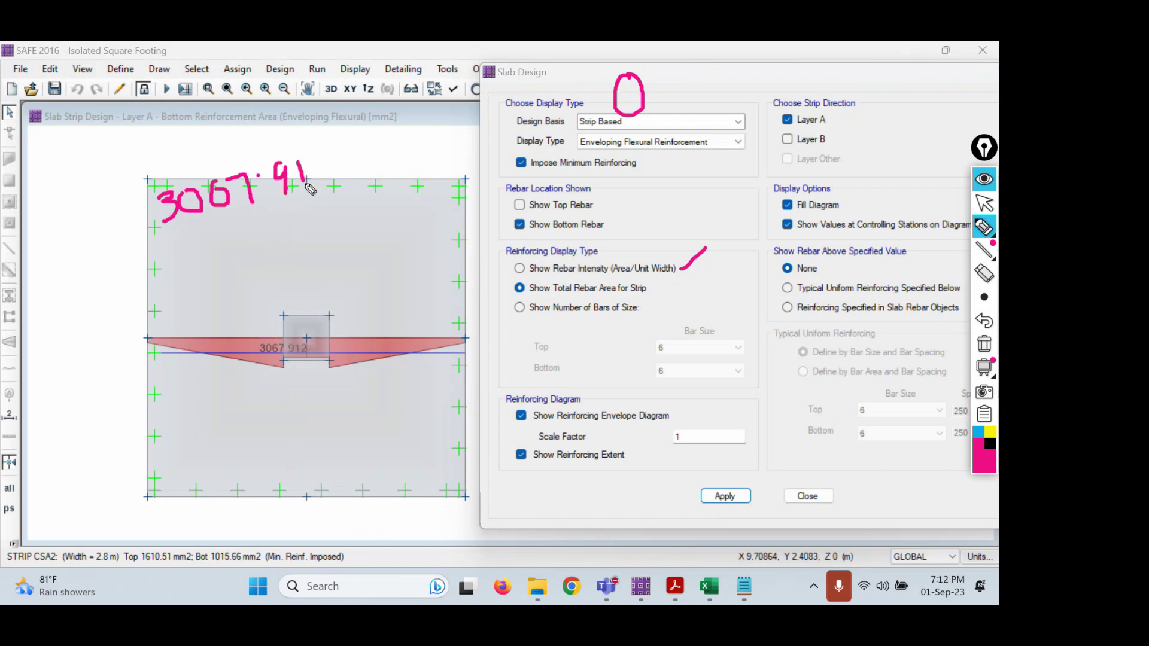
pyautogui.click(985, 205)
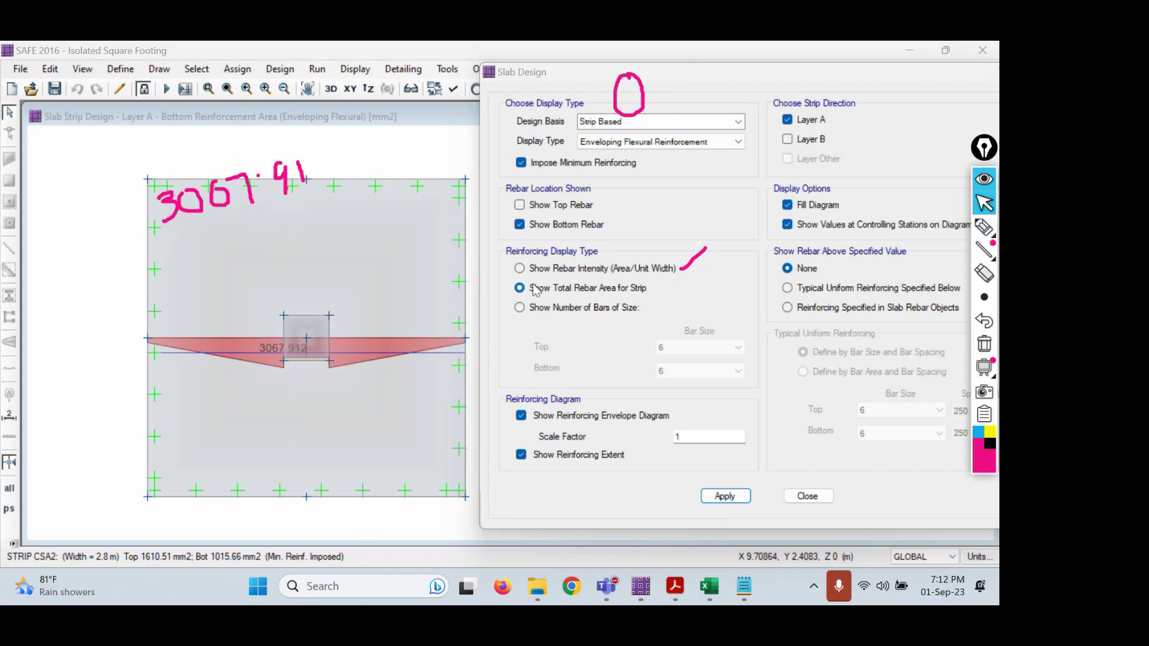
# - Display the rebar intensity again and complete the handwritten check as 3067.91 / 2.8 = 1095 over the footing
pyautogui.click(551, 270)
pyautogui.click(725, 495)
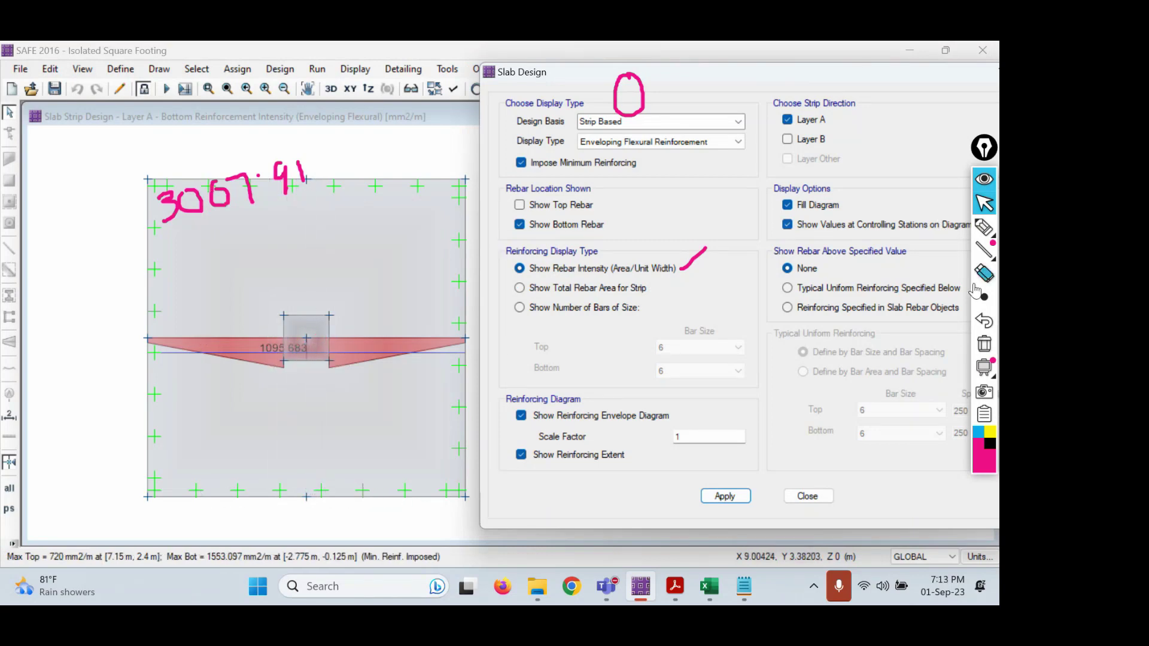
pyautogui.click(985, 227)
pyautogui.moveTo(156, 226); pyautogui.dragTo(331, 196)
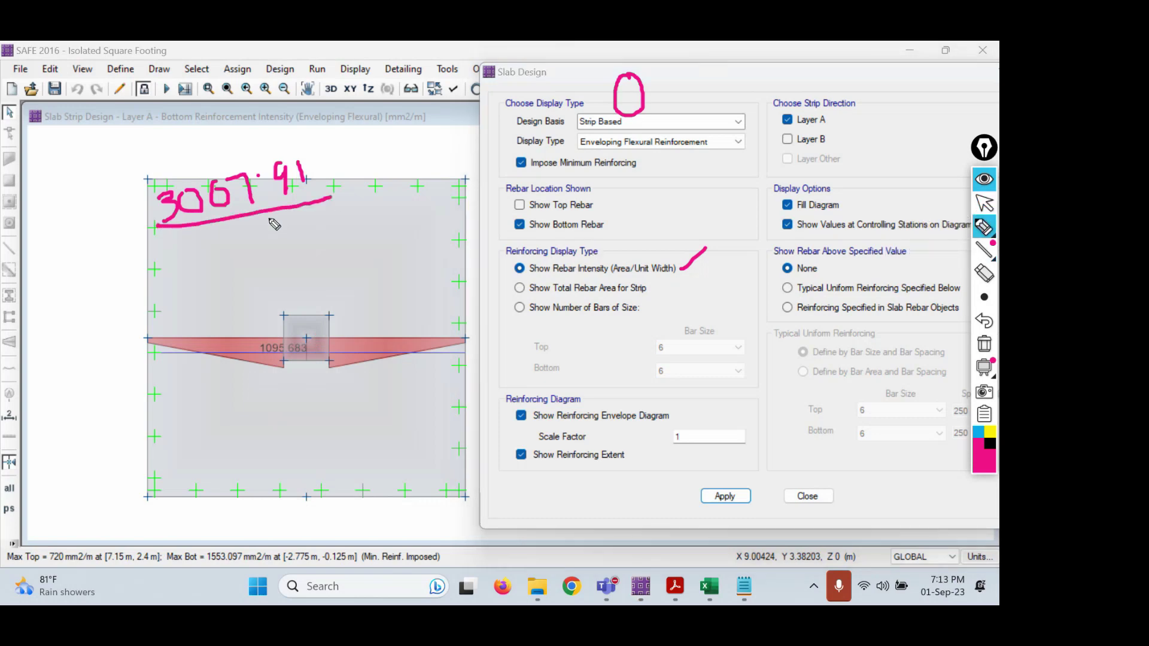
pyautogui.moveTo(203, 234)
pyautogui.mouseDown()
pyautogui.moveTo(222, 255)
pyautogui.moveTo(235, 250)
pyautogui.mouseUp()
pyautogui.click(246, 236)
pyautogui.click(247, 244)
pyautogui.moveTo(282, 219)
pyautogui.mouseDown()
pyautogui.moveTo(285, 237)
pyautogui.moveTo(278, 221)
pyautogui.mouseUp()
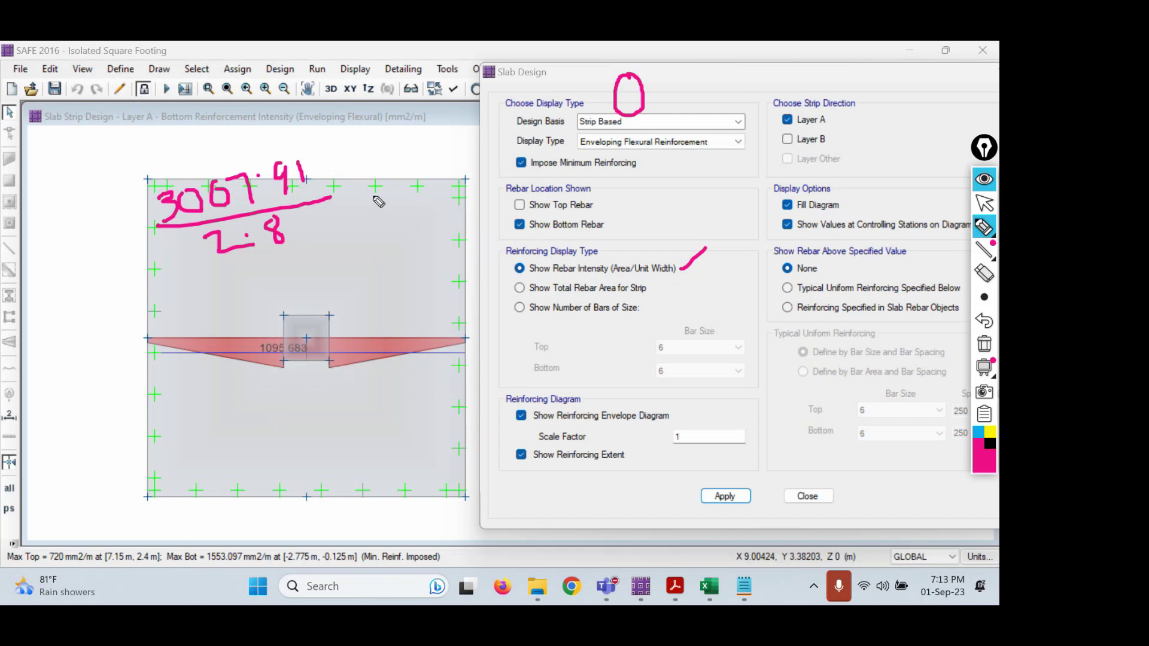
pyautogui.moveTo(347, 192)
pyautogui.mouseDown()
pyautogui.moveTo(372, 185)
pyautogui.moveTo(394, 198)
pyautogui.mouseUp()
pyautogui.moveTo(416, 174)
pyautogui.mouseDown()
pyautogui.moveTo(409, 195)
pyautogui.moveTo(421, 174)
pyautogui.moveTo(442, 197)
pyautogui.moveTo(454, 193)
pyautogui.moveTo(461, 160)
pyautogui.mouseUp()
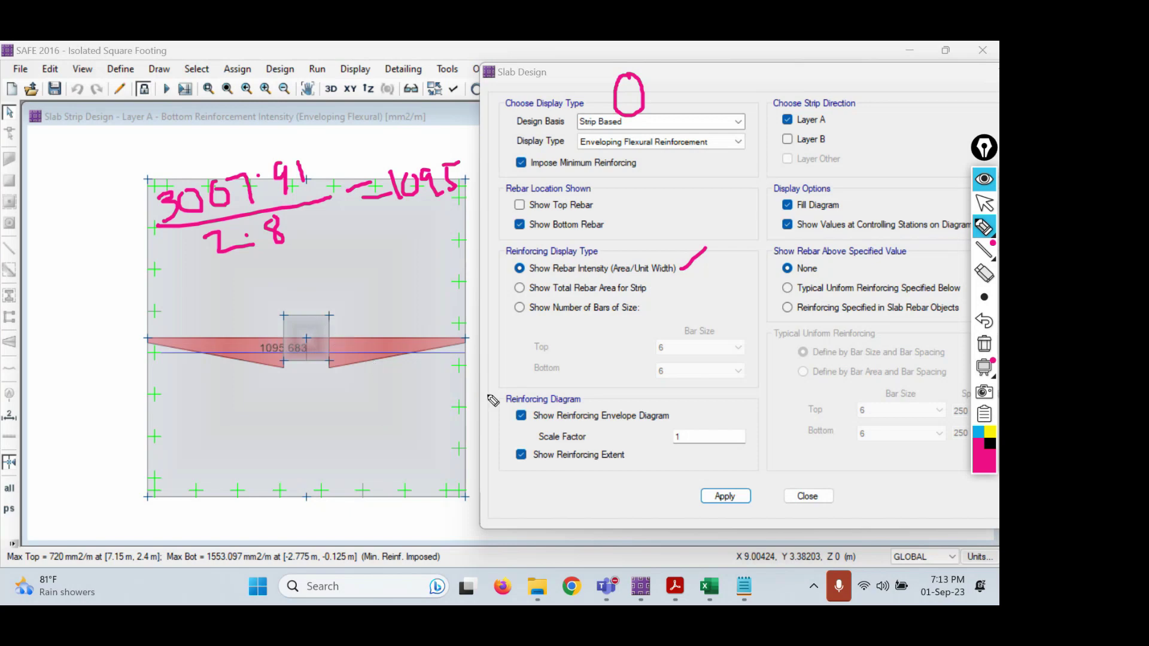
pyautogui.click(983, 206)
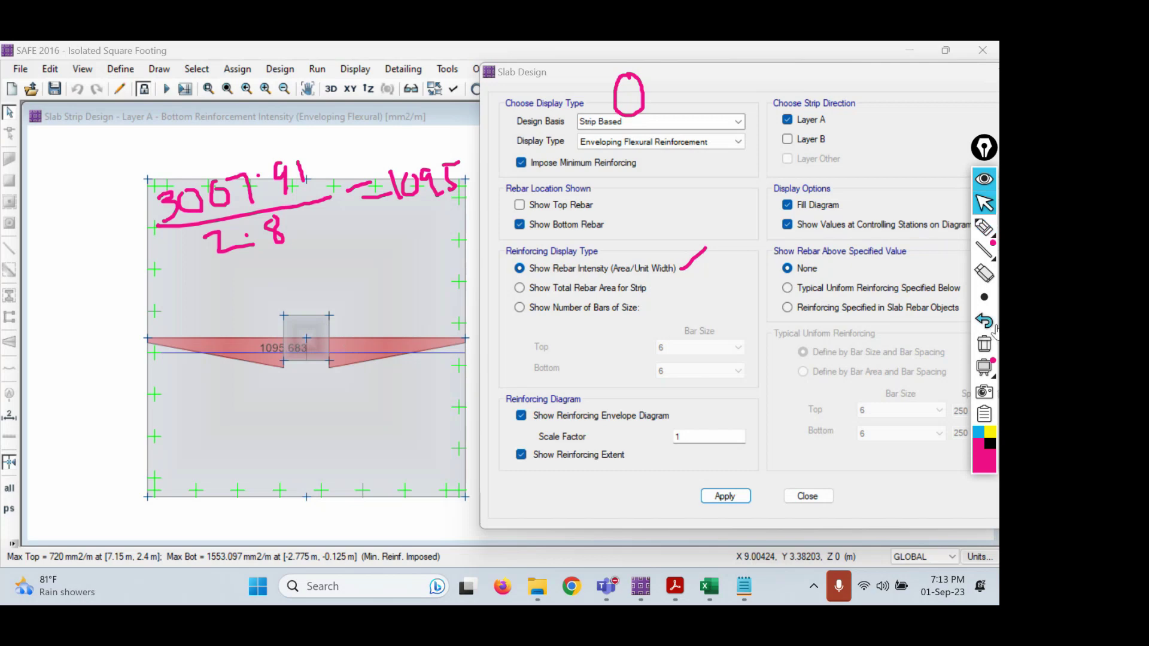
# - Clear the annotations, display the total rebar area for the Layer A strip, and move the Slab Design dialog aside
pyautogui.click(984, 343)
pyautogui.click(595, 290)
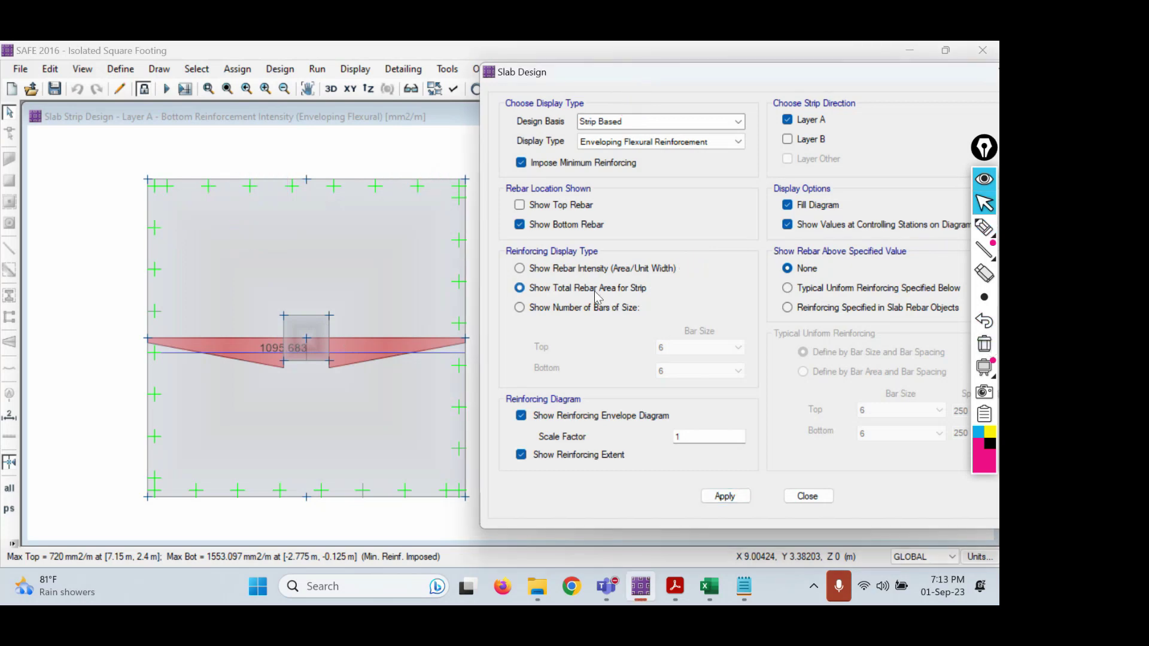
pyautogui.click(724, 496)
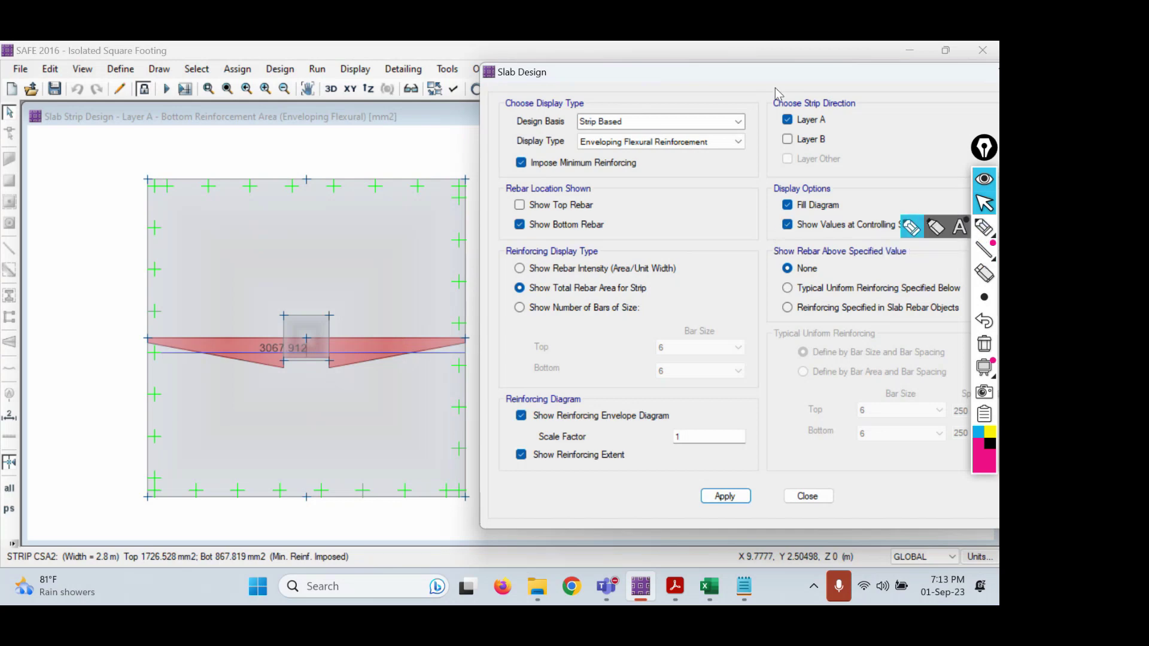
pyautogui.moveTo(793, 82); pyautogui.dragTo(351, 99)
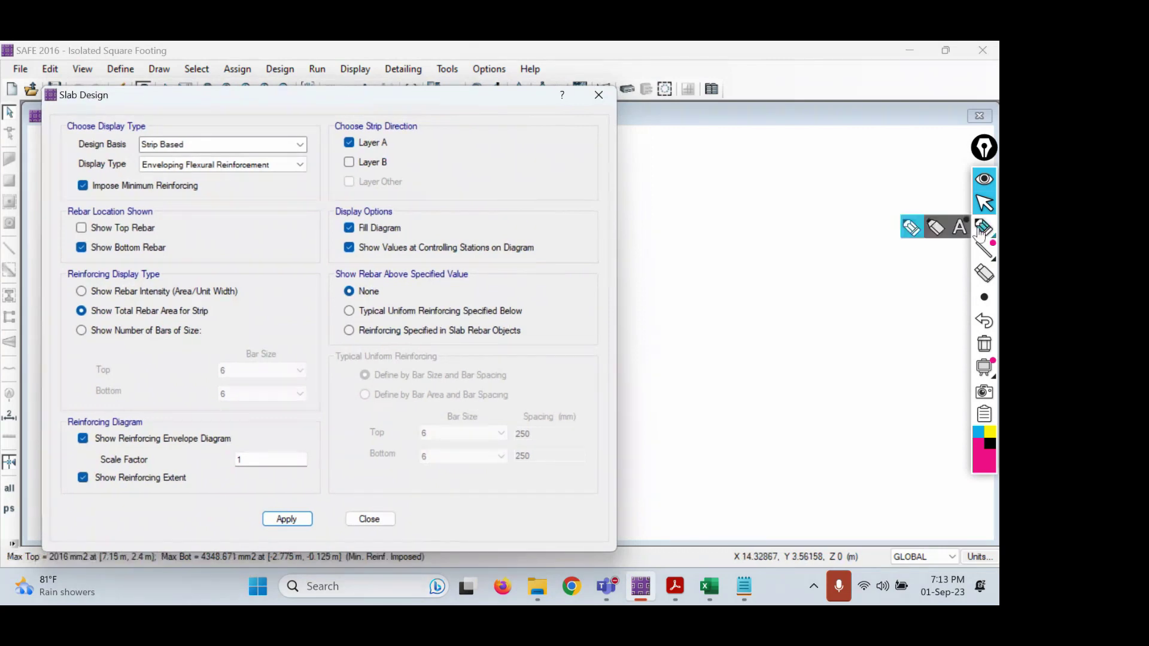
# - Handwrite the bar spacing formula S = (π/4 × 16²) / 3067.91 × 2800 in the blank area beside the dialog
pyautogui.click(983, 228)
pyautogui.moveTo(652, 245)
pyautogui.mouseDown()
pyautogui.moveTo(634, 271)
pyautogui.moveTo(671, 247)
pyautogui.moveTo(675, 255)
pyautogui.mouseUp()
pyautogui.moveTo(719, 157)
pyautogui.mouseDown()
pyautogui.moveTo(717, 178)
pyautogui.moveTo(738, 128)
pyautogui.mouseUp()
pyautogui.moveTo(704, 179)
pyautogui.mouseDown()
pyautogui.moveTo(734, 170)
pyautogui.moveTo(712, 197)
pyautogui.moveTo(770, 176)
pyautogui.moveTo(752, 178)
pyautogui.mouseUp()
pyautogui.moveTo(779, 147)
pyautogui.mouseDown()
pyautogui.moveTo(782, 163)
pyautogui.moveTo(798, 164)
pyautogui.moveTo(851, 123)
pyautogui.mouseUp()
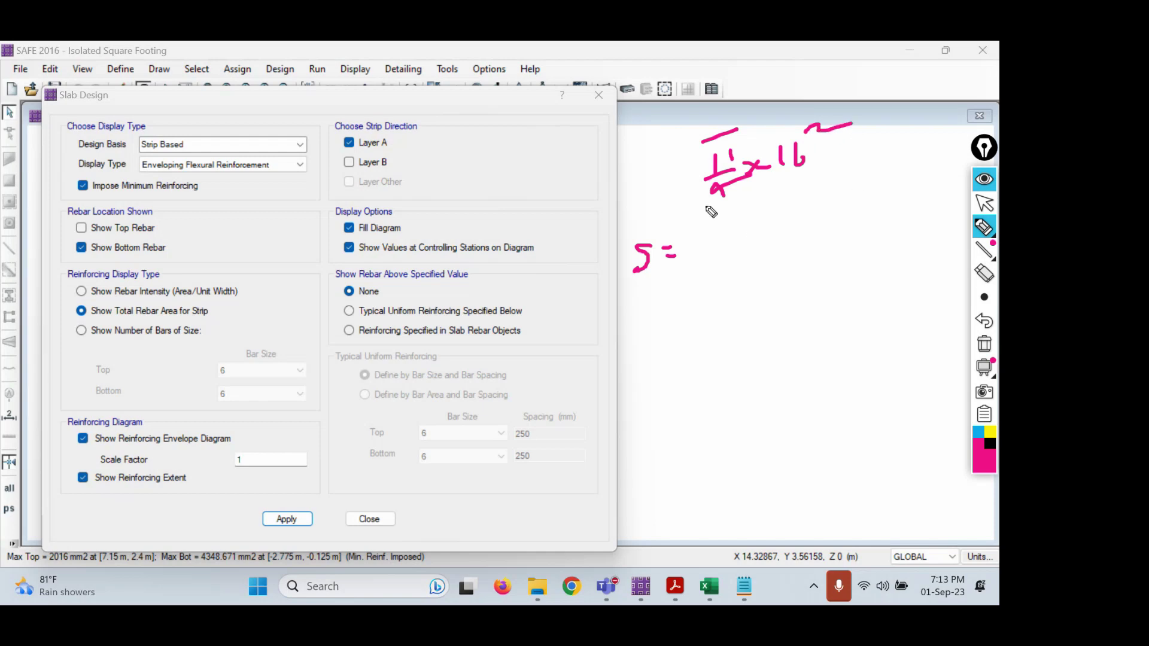
pyautogui.moveTo(706, 208)
pyautogui.mouseDown()
pyautogui.moveTo(893, 165)
pyautogui.moveTo(771, 206)
pyautogui.moveTo(740, 244)
pyautogui.mouseUp()
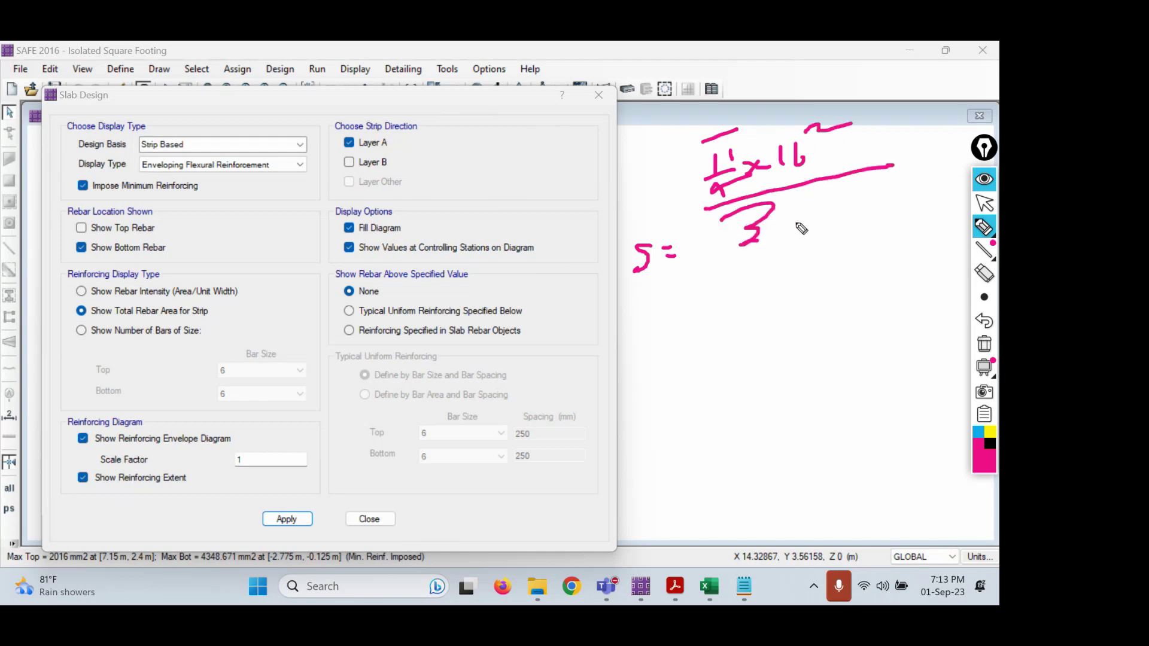
pyautogui.moveTo(796, 211)
pyautogui.mouseDown()
pyautogui.moveTo(797, 221)
pyautogui.moveTo(830, 222)
pyautogui.moveTo(855, 198)
pyautogui.moveTo(840, 235)
pyautogui.mouseUp()
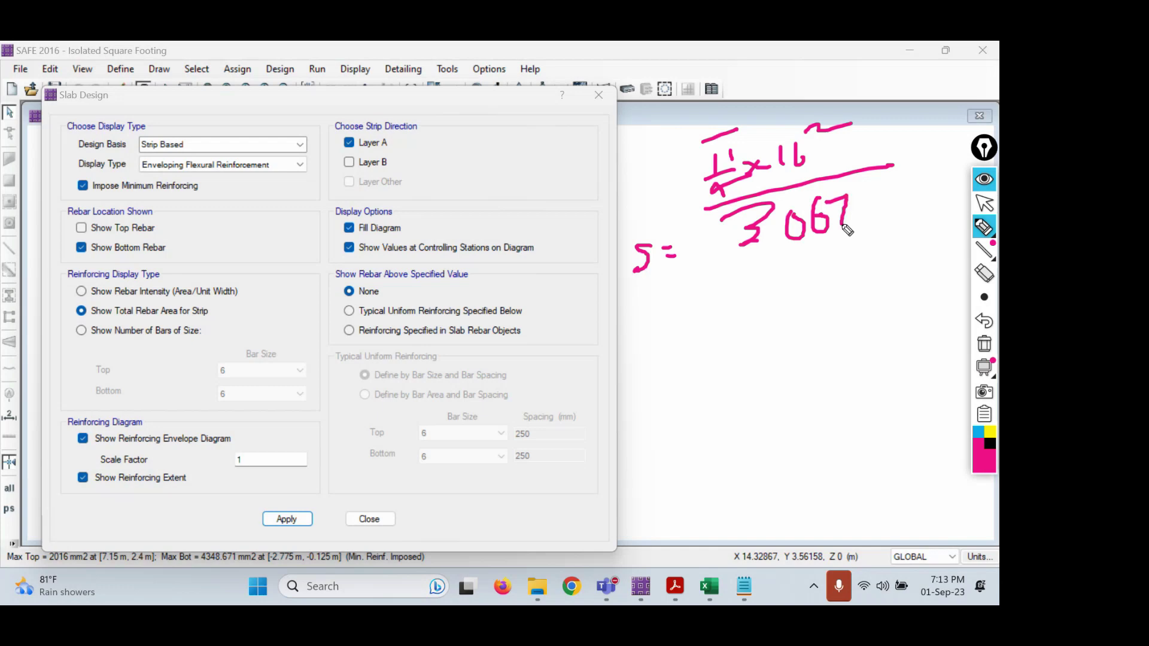
pyautogui.click(859, 211)
pyautogui.moveTo(878, 191)
pyautogui.mouseDown()
pyautogui.moveTo(885, 220)
pyautogui.moveTo(895, 217)
pyautogui.mouseUp()
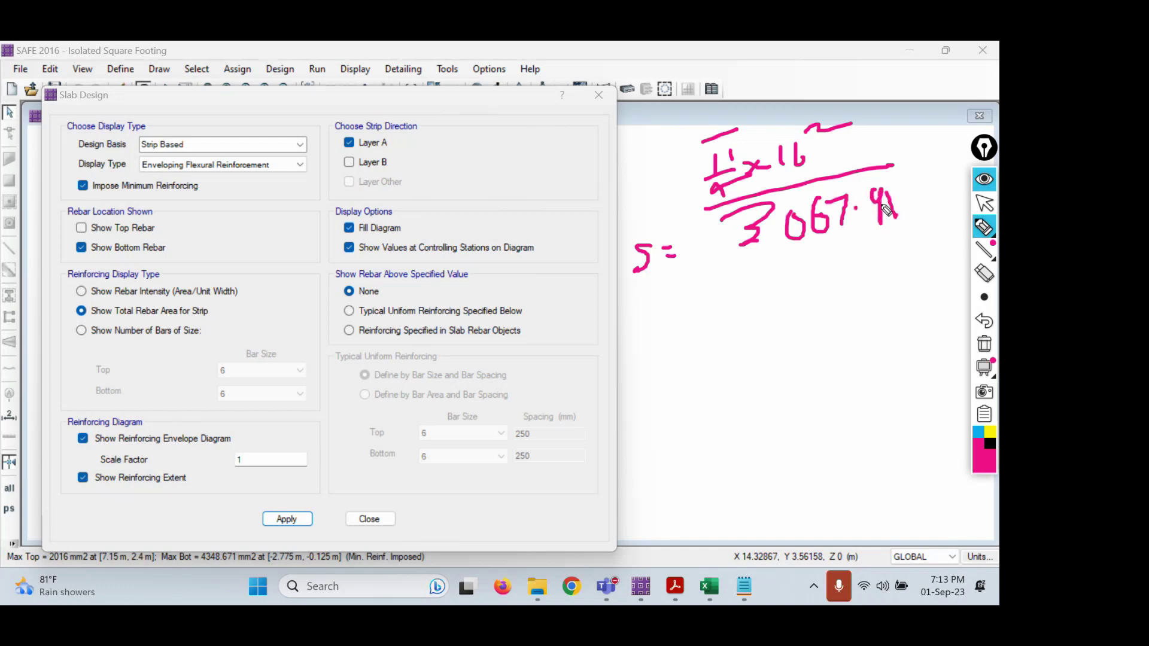
pyautogui.moveTo(913, 148)
pyautogui.mouseDown()
pyautogui.moveTo(892, 185)
pyautogui.moveTo(950, 160)
pyautogui.mouseUp()
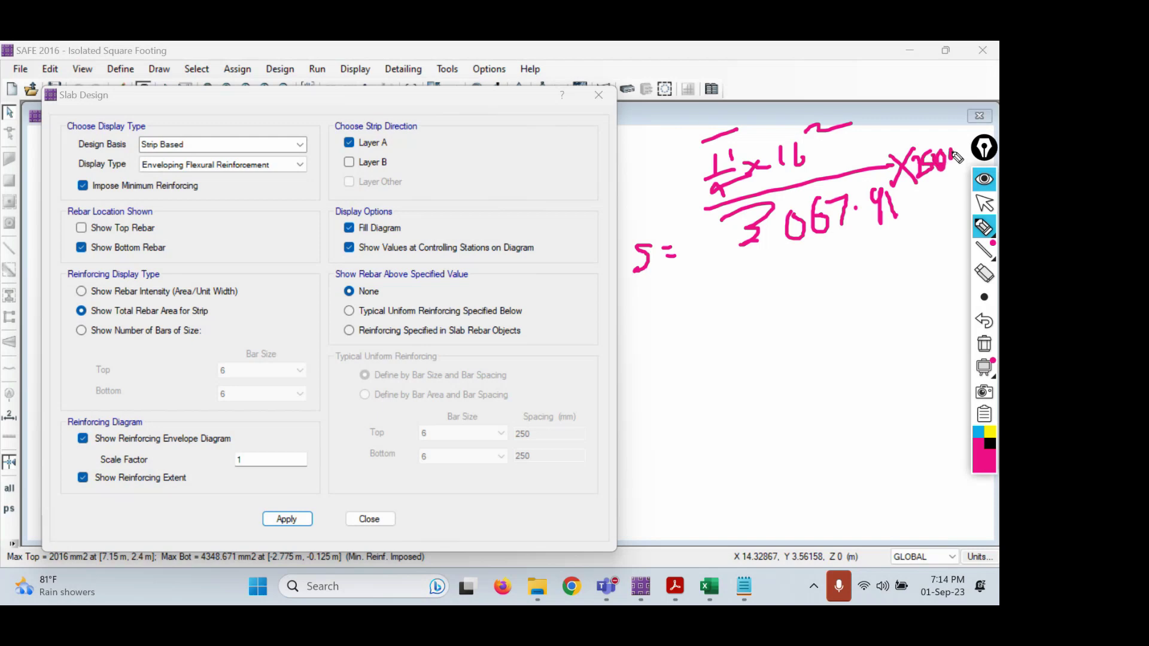
# - Handwrite the result S = 183.5 mm, circle and tick the strip width factor, and underline 3067.91
pyautogui.moveTo(660, 299)
pyautogui.mouseDown()
pyautogui.moveTo(634, 334)
pyautogui.moveTo(707, 297)
pyautogui.moveTo(757, 296)
pyautogui.mouseUp()
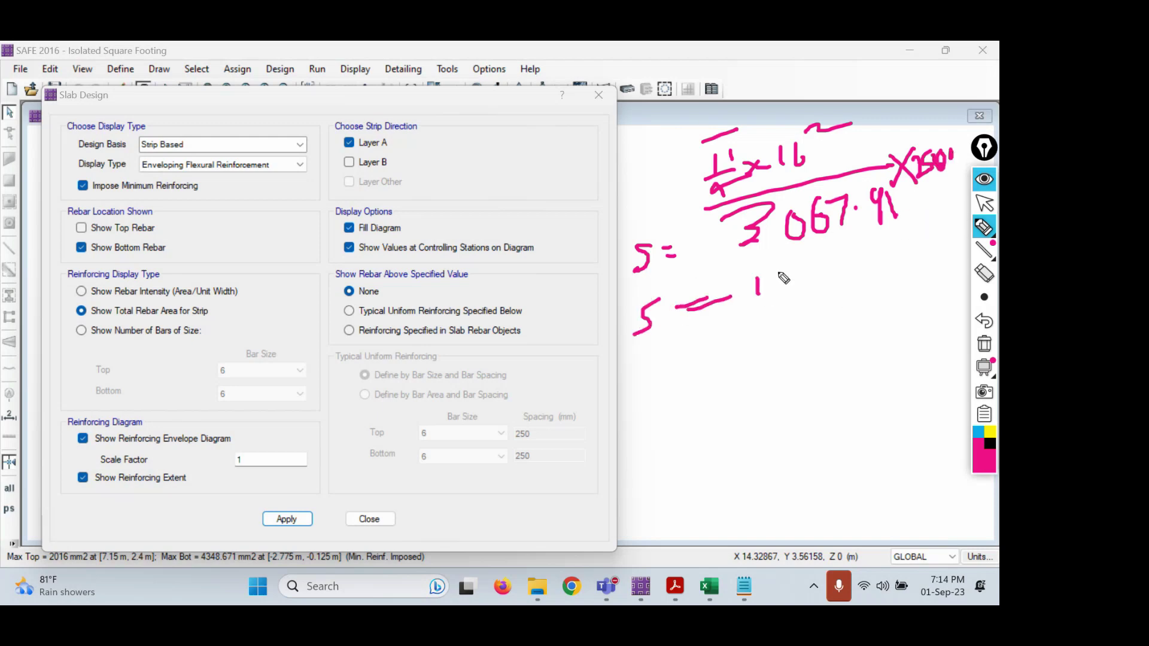
pyautogui.moveTo(797, 264)
pyautogui.mouseDown()
pyautogui.moveTo(824, 272)
pyautogui.moveTo(817, 295)
pyautogui.mouseUp()
pyautogui.click(845, 268)
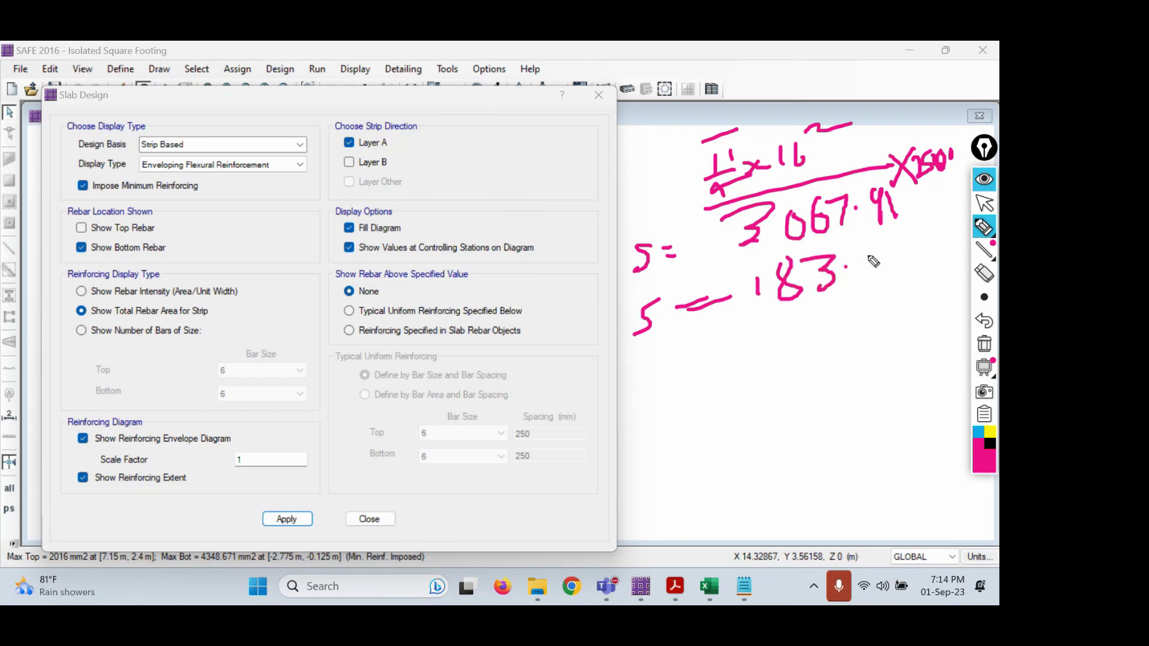
pyautogui.moveTo(880, 252)
pyautogui.mouseDown()
pyautogui.moveTo(867, 277)
pyautogui.moveTo(897, 242)
pyautogui.mouseUp()
pyautogui.moveTo(894, 256)
pyautogui.mouseDown()
pyautogui.moveTo(897, 265)
pyautogui.moveTo(931, 246)
pyautogui.mouseUp()
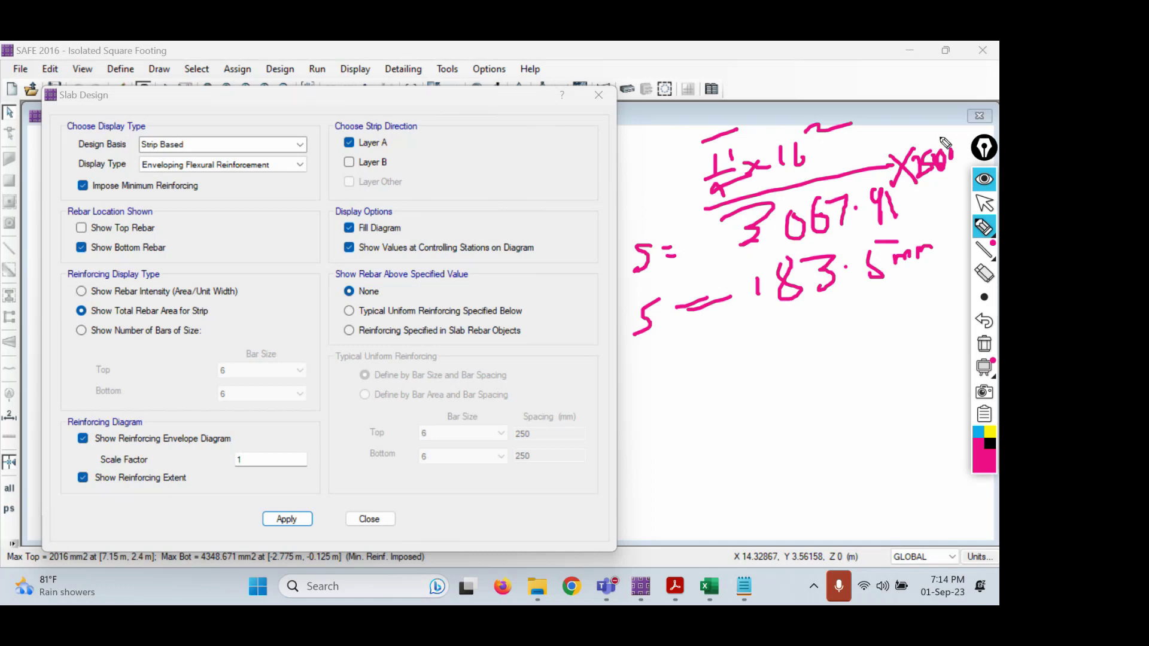
pyautogui.moveTo(943, 135)
pyautogui.mouseDown()
pyautogui.moveTo(922, 191)
pyautogui.moveTo(960, 135)
pyautogui.moveTo(933, 141)
pyautogui.mouseUp()
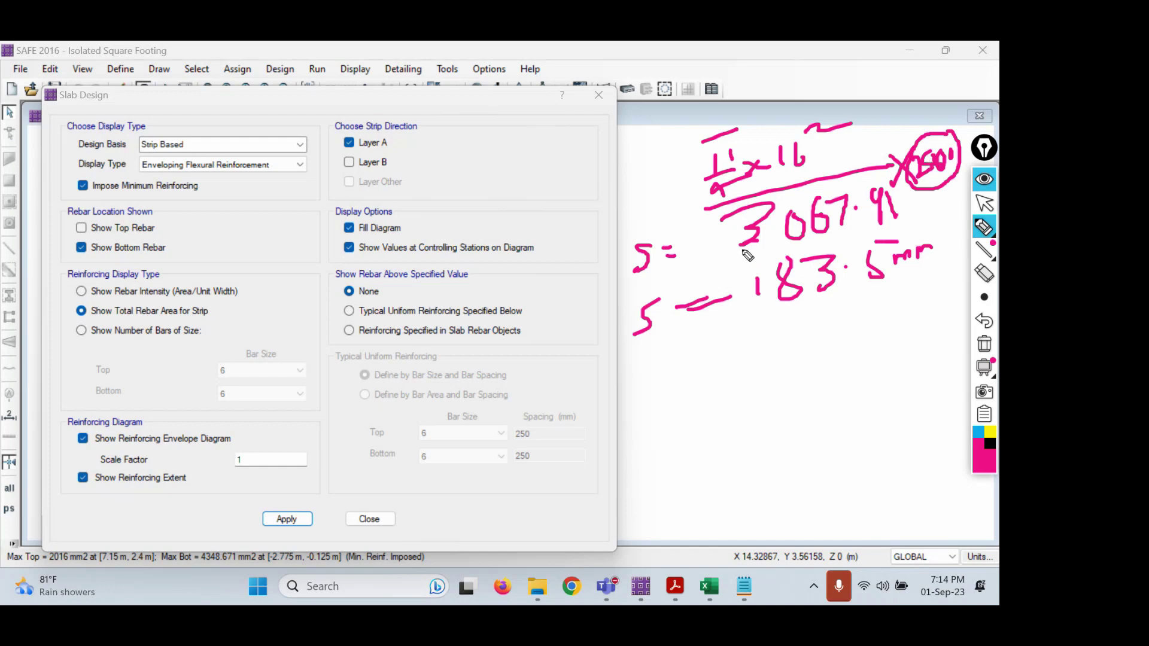
pyautogui.moveTo(742, 247); pyautogui.dragTo(919, 229)
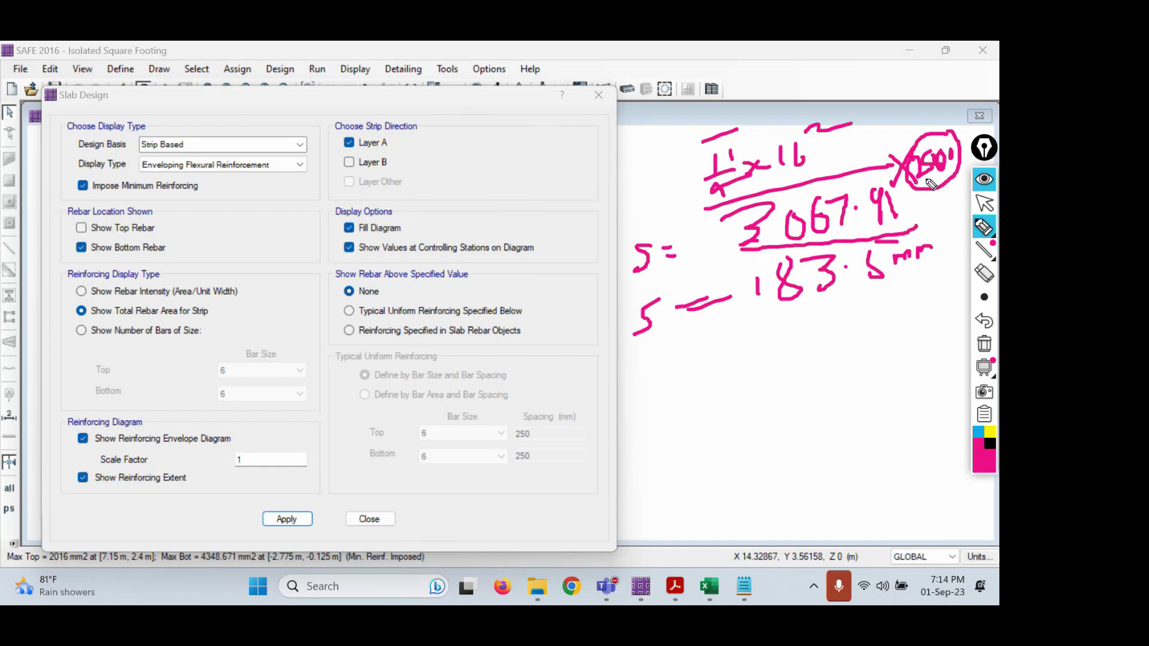
pyautogui.moveTo(916, 136); pyautogui.dragTo(938, 112)
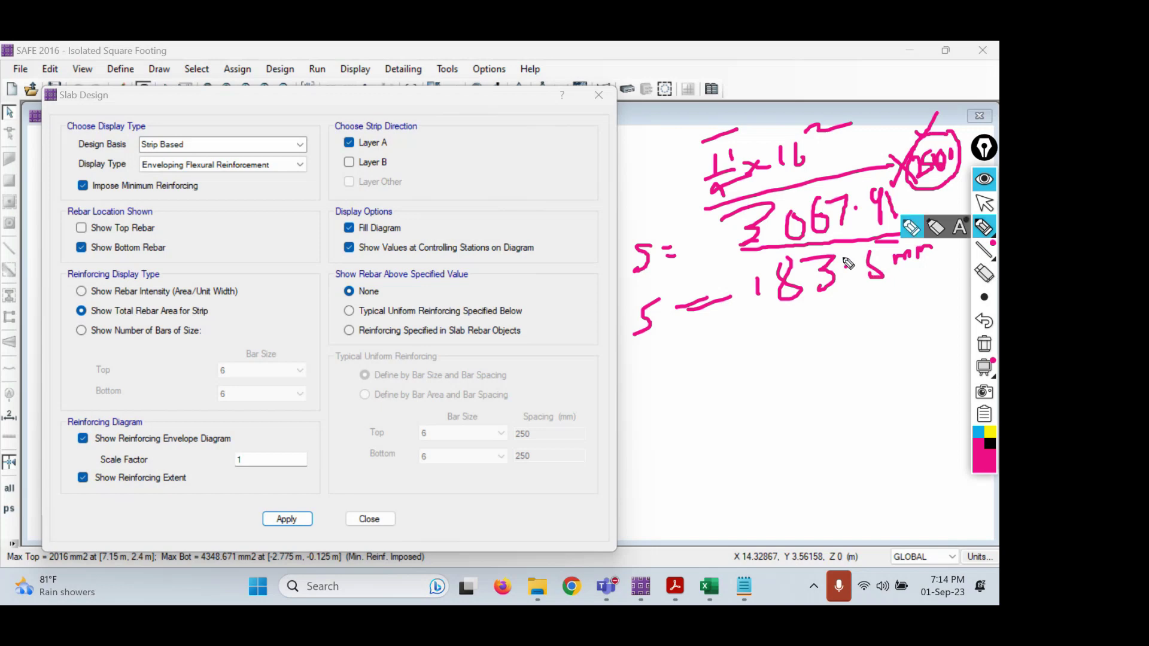
# - Handwrite the spacing check from rebar intensity as (π/4 × 16²) / 1095 × 1000, underlining the rebar intensity option
pyautogui.moveTo(694, 379)
pyautogui.mouseDown()
pyautogui.moveTo(699, 405)
pyautogui.moveTo(726, 361)
pyautogui.mouseUp()
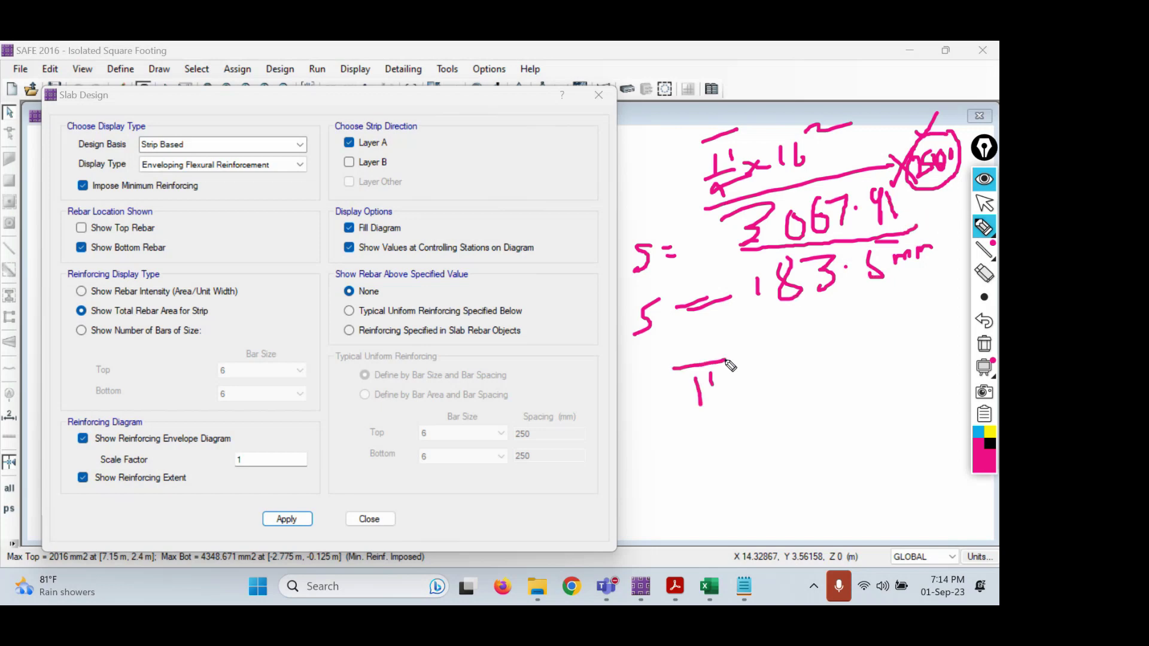
pyautogui.moveTo(686, 423)
pyautogui.mouseDown()
pyautogui.moveTo(742, 412)
pyautogui.moveTo(727, 440)
pyautogui.moveTo(742, 421)
pyautogui.mouseUp()
pyautogui.moveTo(752, 393)
pyautogui.mouseDown()
pyautogui.moveTo(745, 412)
pyautogui.moveTo(755, 413)
pyautogui.mouseUp()
pyautogui.moveTo(771, 396)
pyautogui.mouseDown()
pyautogui.moveTo(737, 409)
pyautogui.moveTo(797, 407)
pyautogui.moveTo(839, 373)
pyautogui.mouseUp()
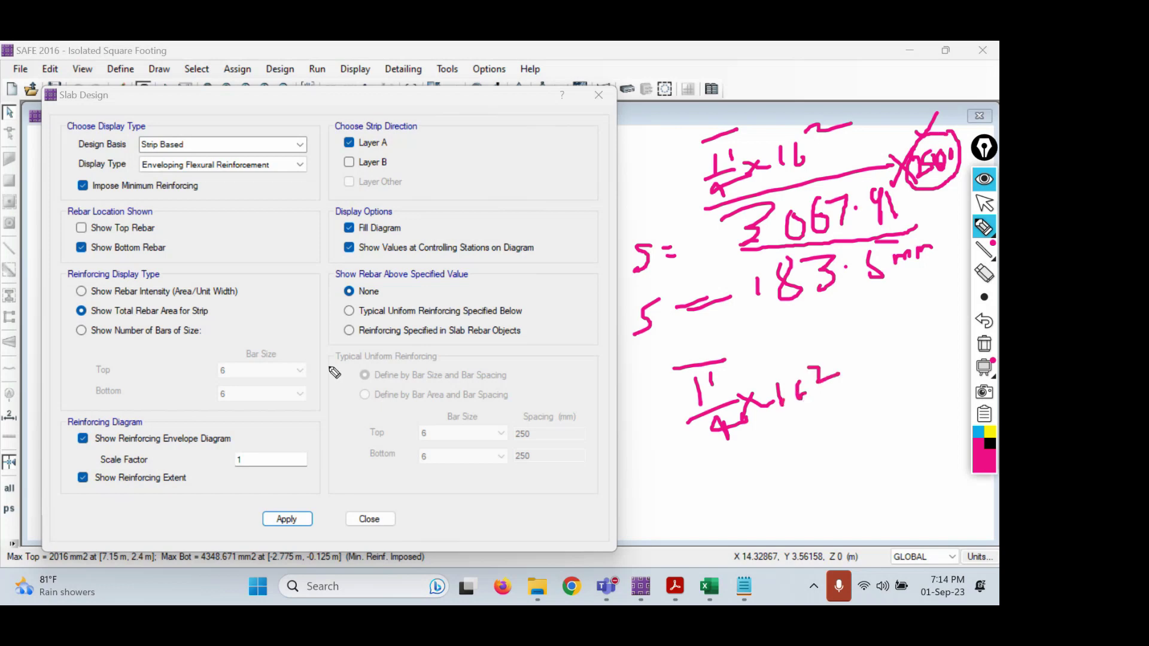
pyautogui.moveTo(93, 295); pyautogui.dragTo(237, 296)
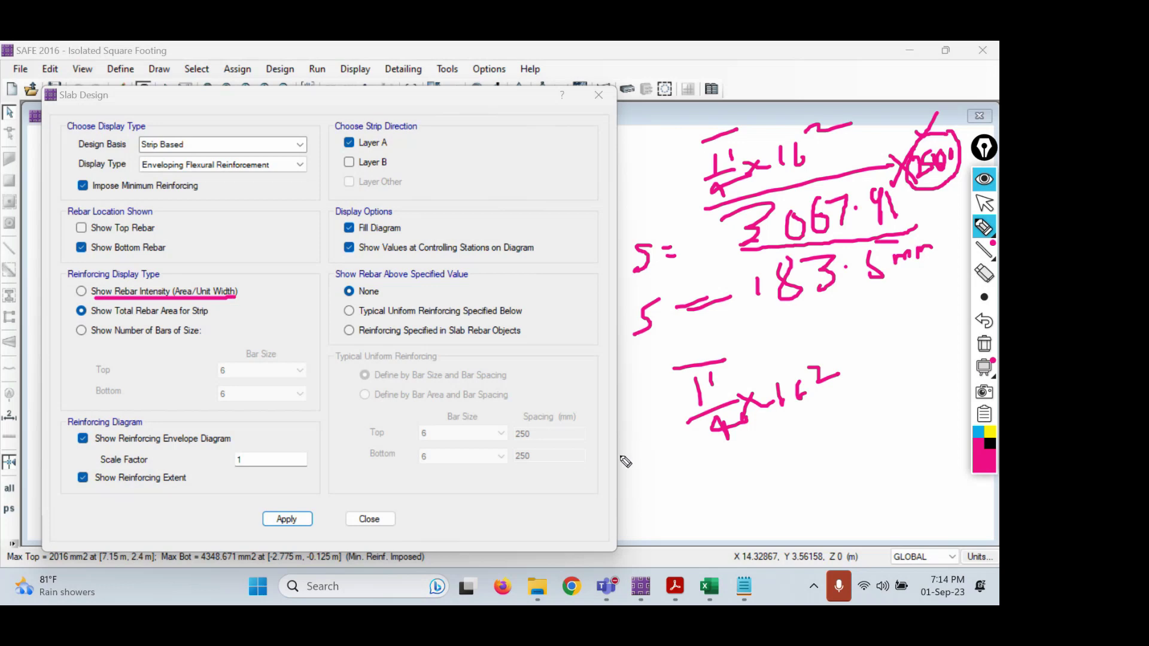
pyautogui.moveTo(698, 464); pyautogui.dragTo(892, 408)
pyautogui.moveTo(711, 466); pyautogui.dragTo(716, 487)
pyautogui.moveTo(734, 467)
pyautogui.mouseDown()
pyautogui.moveTo(740, 478)
pyautogui.moveTo(768, 479)
pyautogui.moveTo(782, 453)
pyautogui.mouseUp()
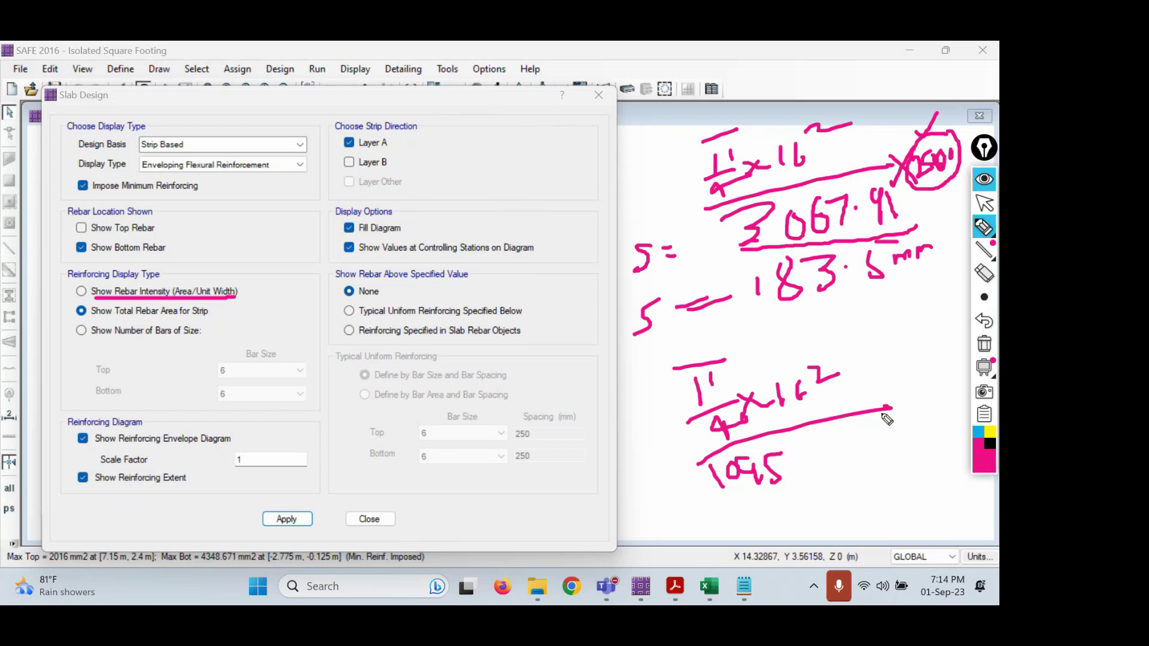
pyautogui.moveTo(886, 392); pyautogui.dragTo(859, 421)
pyautogui.moveTo(850, 395)
pyautogui.mouseDown()
pyautogui.moveTo(891, 430)
pyautogui.moveTo(908, 428)
pyautogui.moveTo(915, 408)
pyautogui.moveTo(956, 414)
pyautogui.mouseUp()
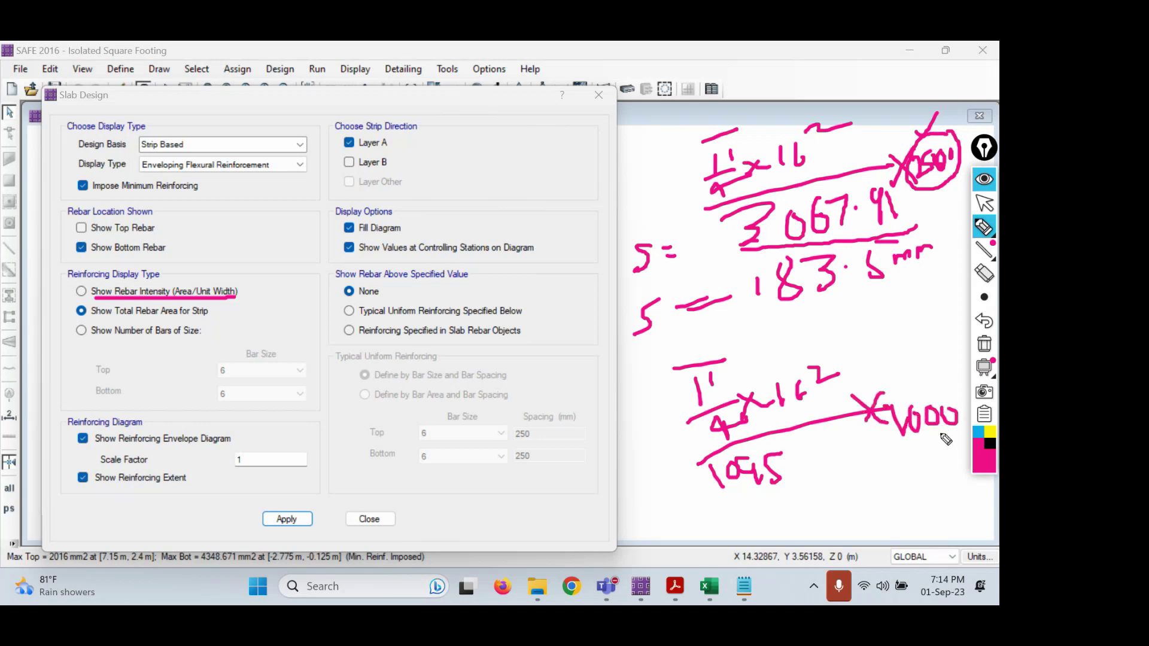
# - Complete the intensity-based spacing check with the result 183.5, and clear all annotations
pyautogui.moveTo(763, 511); pyautogui.dragTo(793, 508)
pyautogui.moveTo(806, 492)
pyautogui.mouseDown()
pyautogui.moveTo(815, 502)
pyautogui.moveTo(834, 483)
pyautogui.moveTo(842, 497)
pyautogui.mouseUp()
pyautogui.moveTo(854, 479)
pyautogui.mouseDown()
pyautogui.moveTo(901, 485)
pyautogui.moveTo(892, 494)
pyautogui.mouseUp()
pyautogui.moveTo(895, 472); pyautogui.dragTo(906, 470)
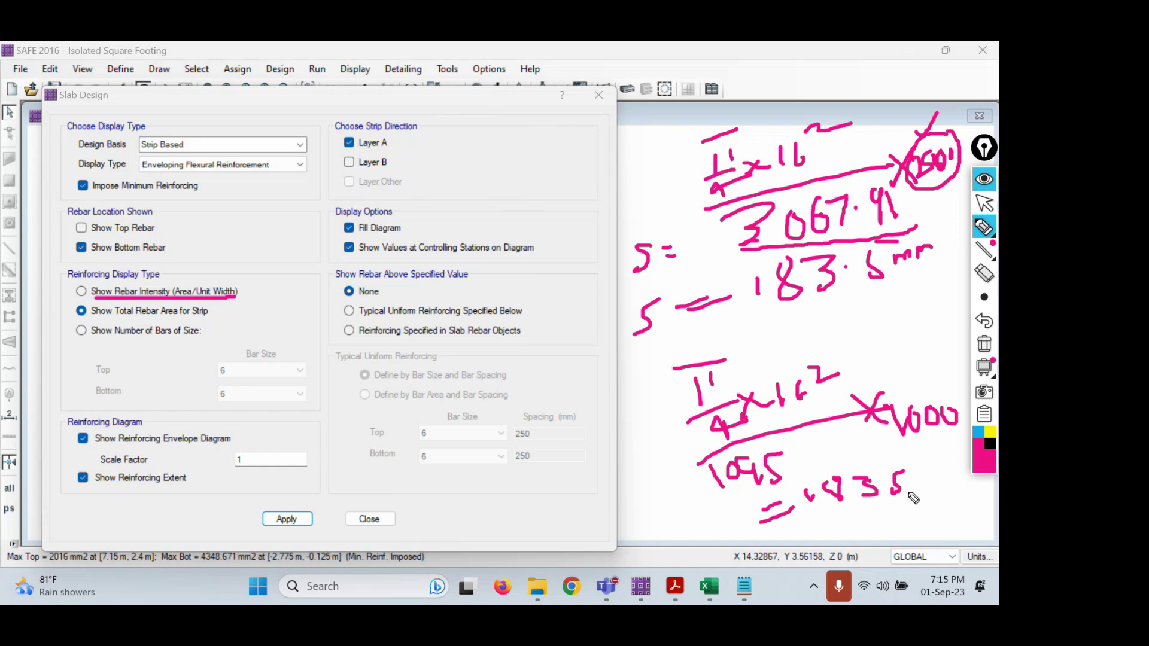
pyautogui.click(982, 347)
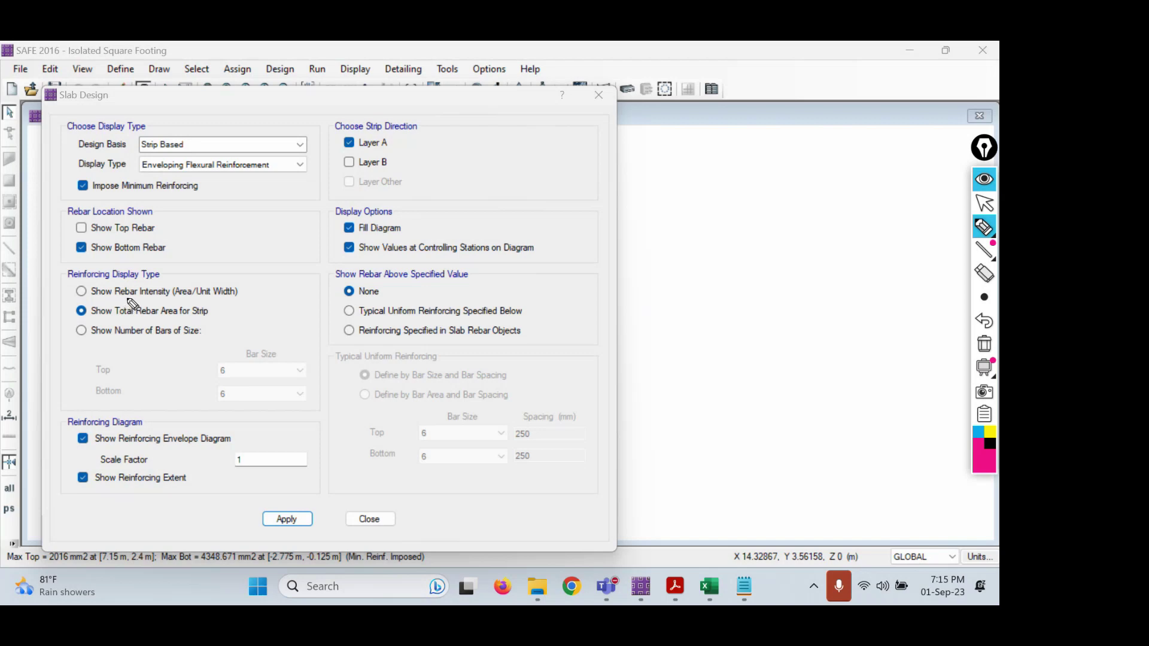
# - Circle the Typical Uniform Reinforcing Specified Below option with the annotation pen and clear the mark
pyautogui.moveTo(375, 297)
pyautogui.mouseDown()
pyautogui.moveTo(330, 315)
pyautogui.moveTo(529, 320)
pyautogui.moveTo(496, 298)
pyautogui.moveTo(393, 300)
pyautogui.mouseUp()
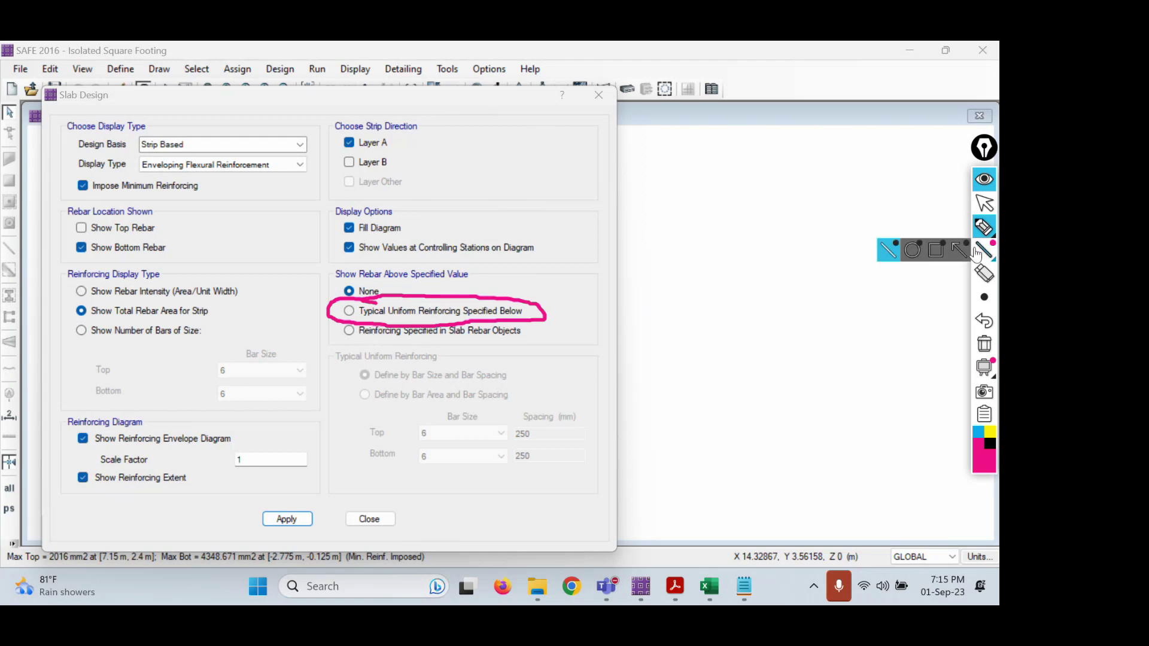
pyautogui.click(984, 204)
pyautogui.click(984, 344)
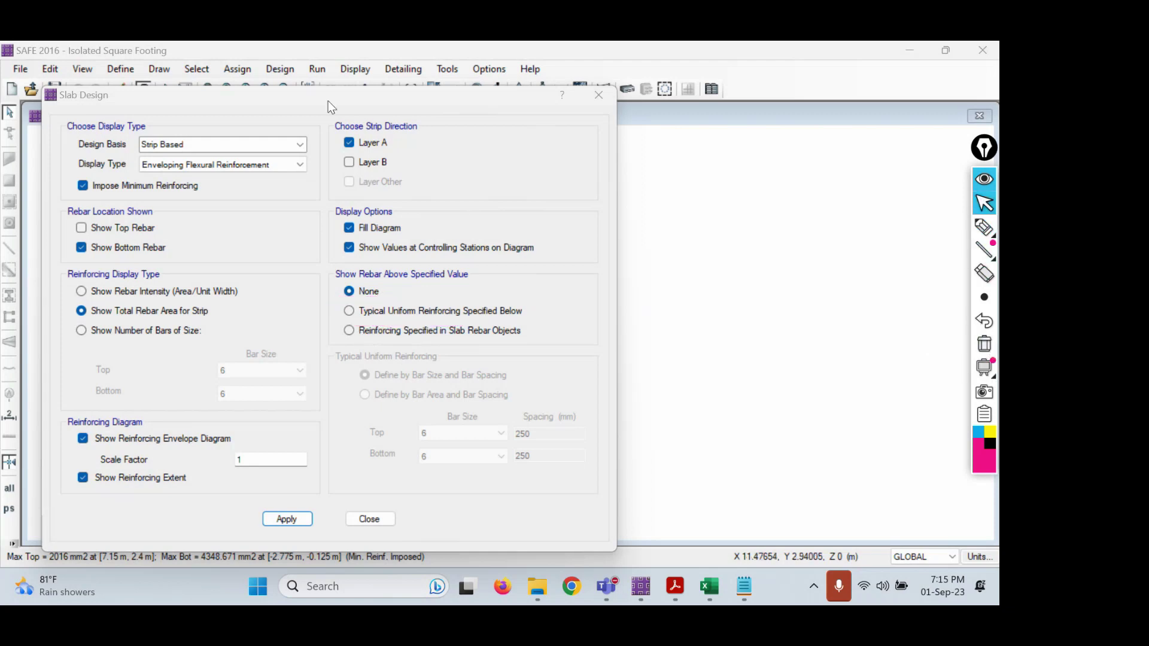
# - Show rebar above the typical uniform reinforcing specified below, with bottom bar size 16, keeping the footing visible beside the dialog
pyautogui.moveTo(327, 96); pyautogui.dragTo(758, 116)
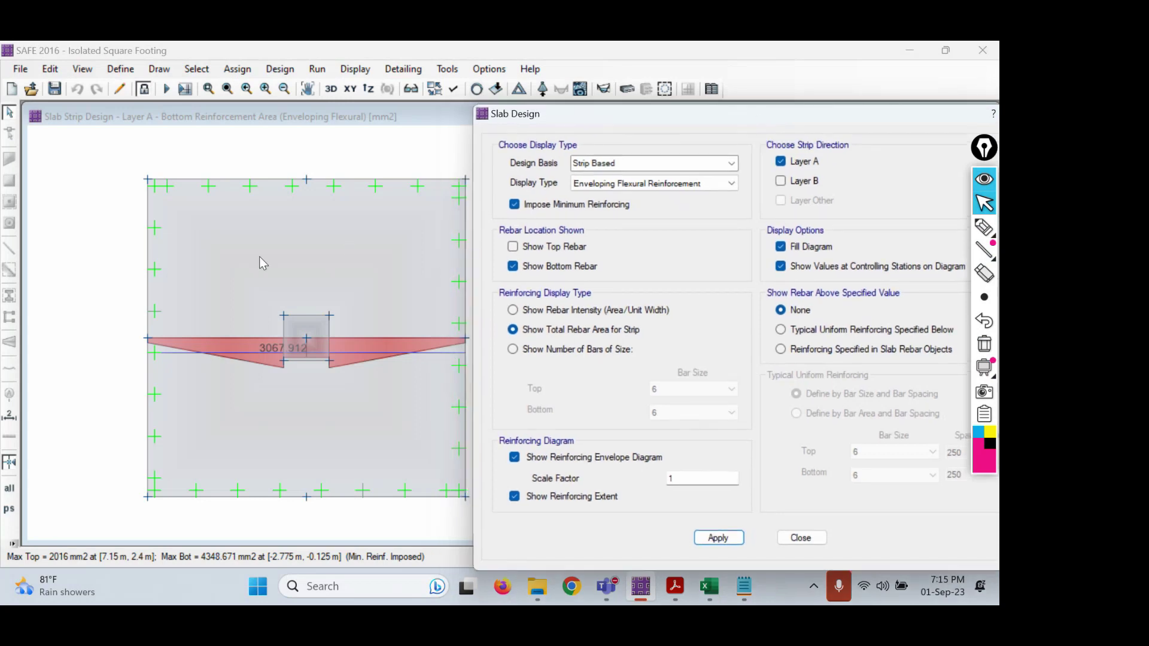
pyautogui.moveTo(260, 256); pyautogui.dragTo(154, 259, button='middle')
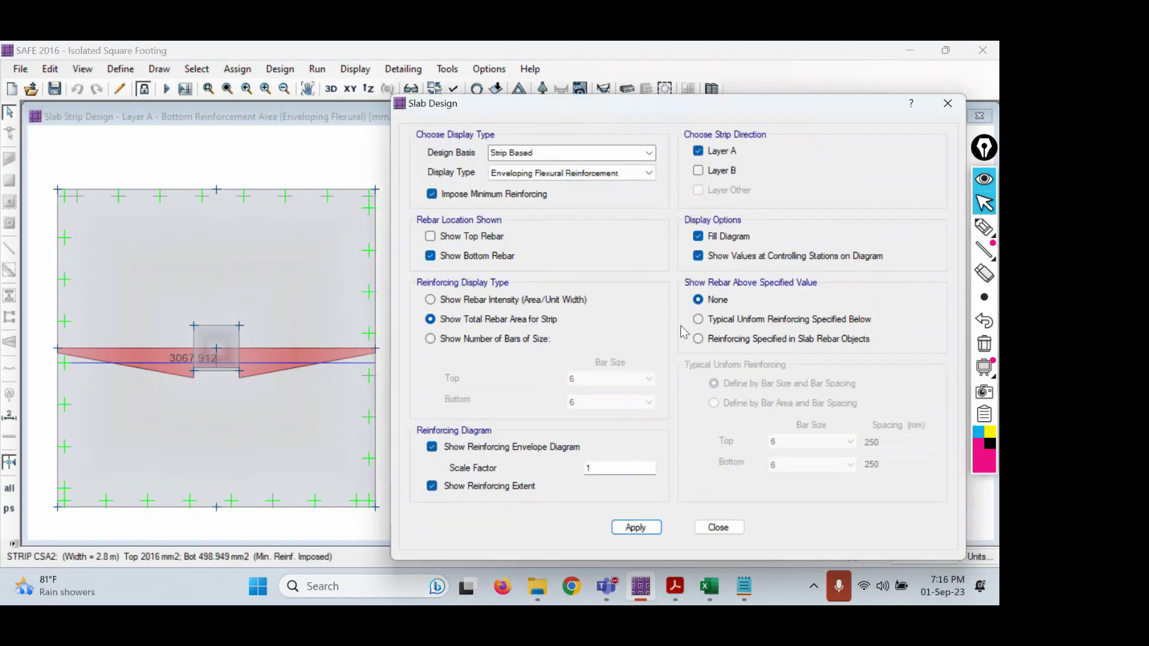
pyautogui.click(729, 321)
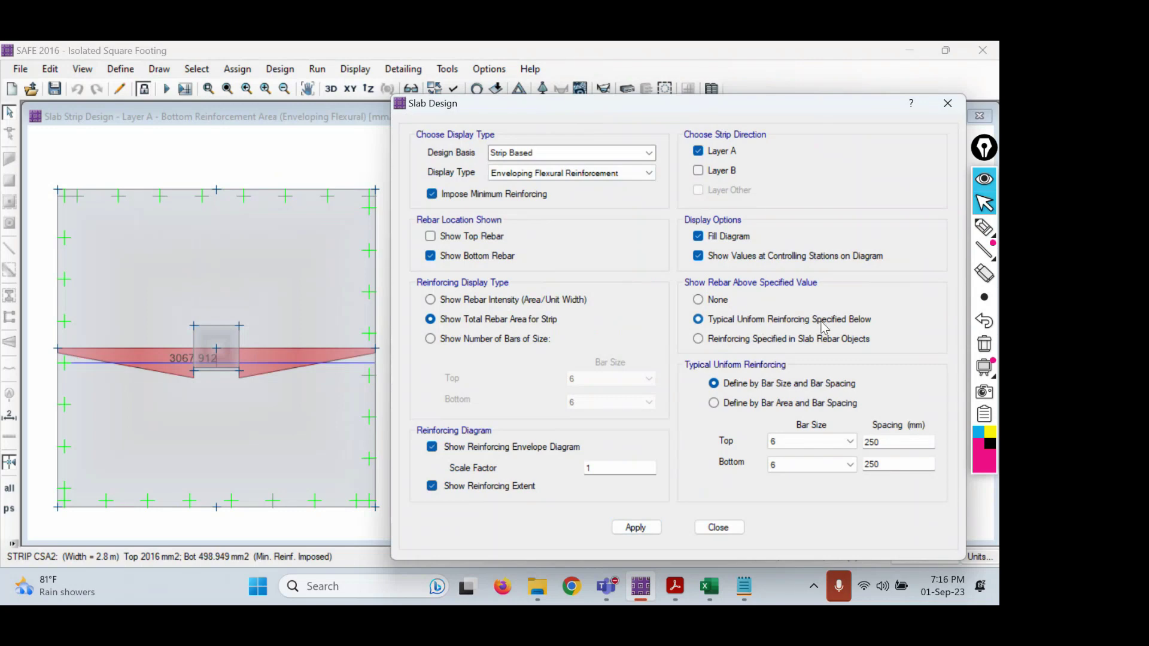
pyautogui.click(798, 464)
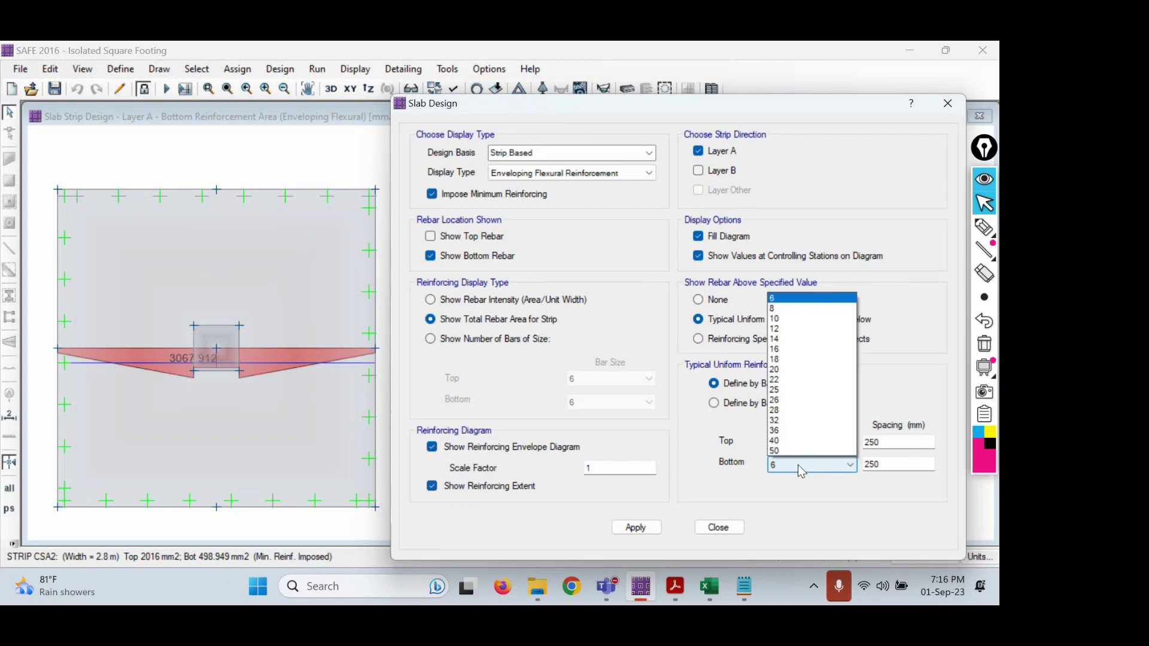
pyautogui.click(800, 353)
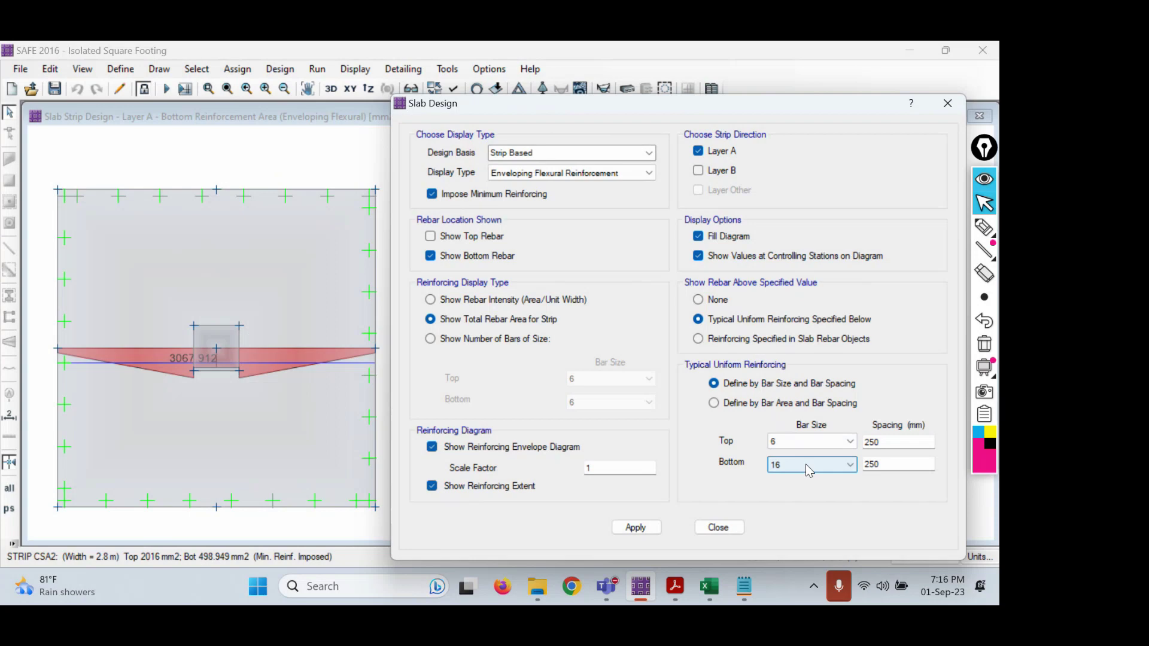
pyautogui.moveTo(887, 465); pyautogui.dragTo(863, 465)
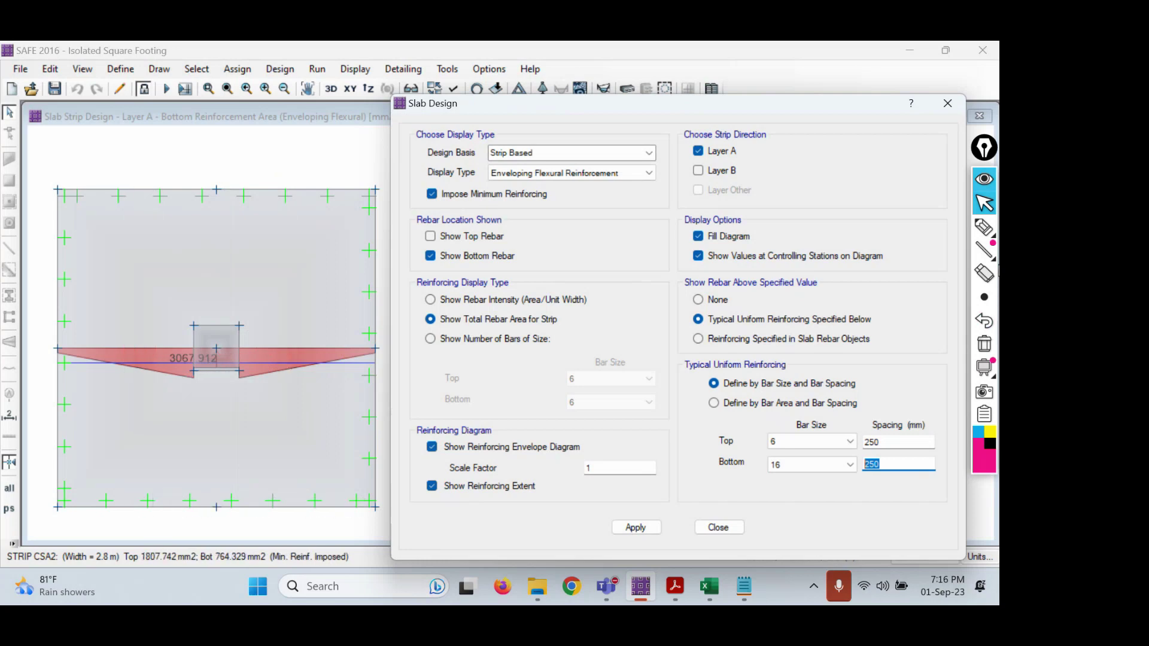
# - Tick both sides of the strip reinforcement diagram with the annotation pen and clear the marks
pyautogui.click(984, 227)
pyautogui.moveTo(275, 364); pyautogui.dragTo(315, 332)
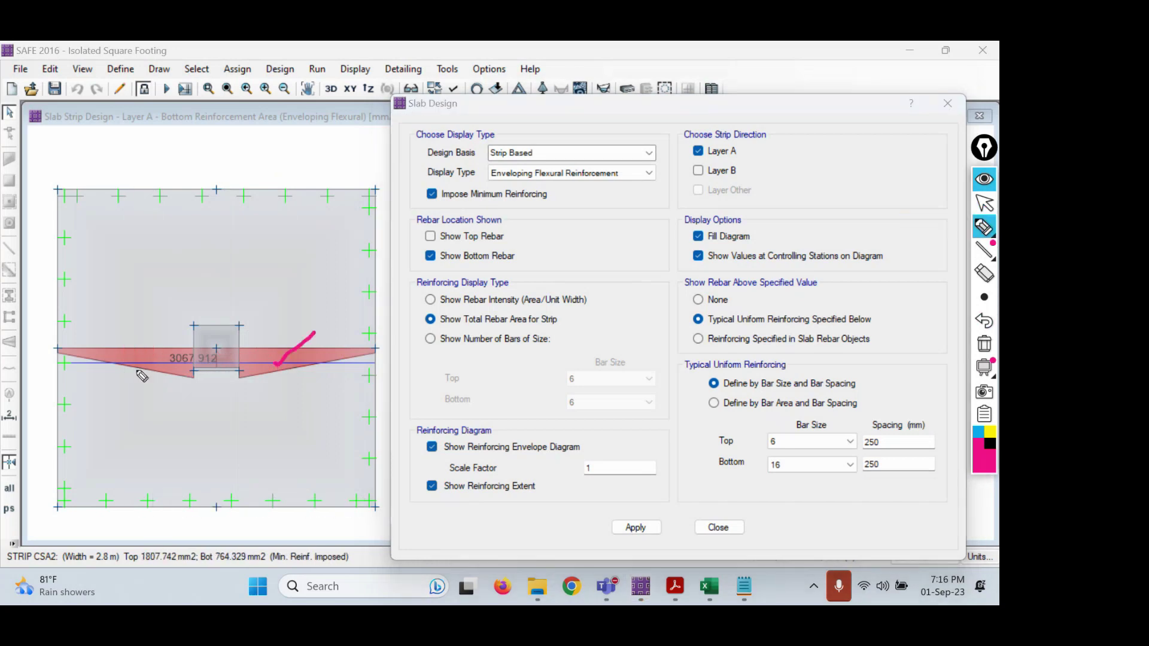
pyautogui.moveTo(134, 357); pyautogui.dragTo(181, 316)
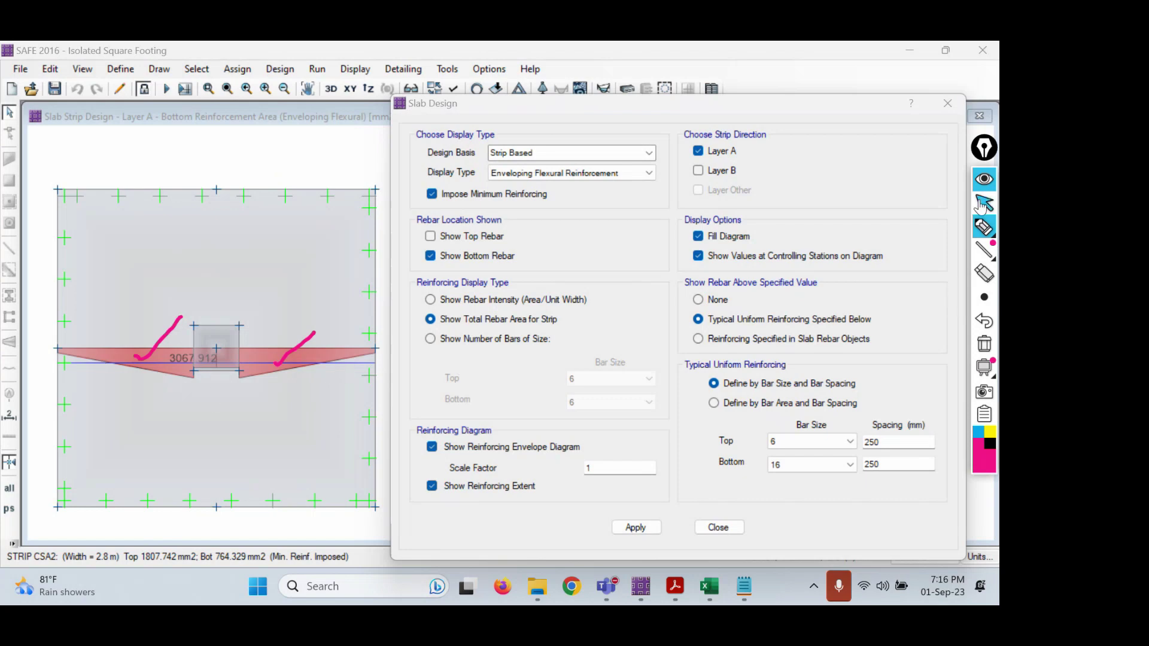
pyautogui.click(984, 345)
pyautogui.click(984, 205)
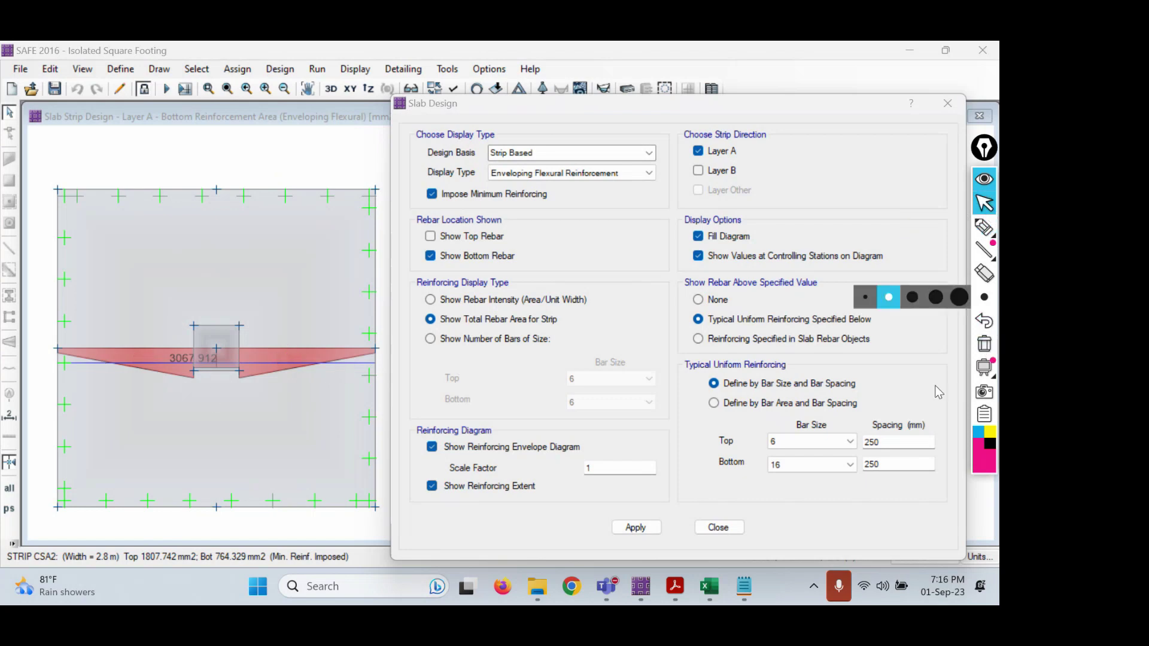
# - Set the bottom bar spacing to 300 mm and apply it to the reinforcement diagram
pyautogui.click(901, 441)
pyautogui.click(898, 466)
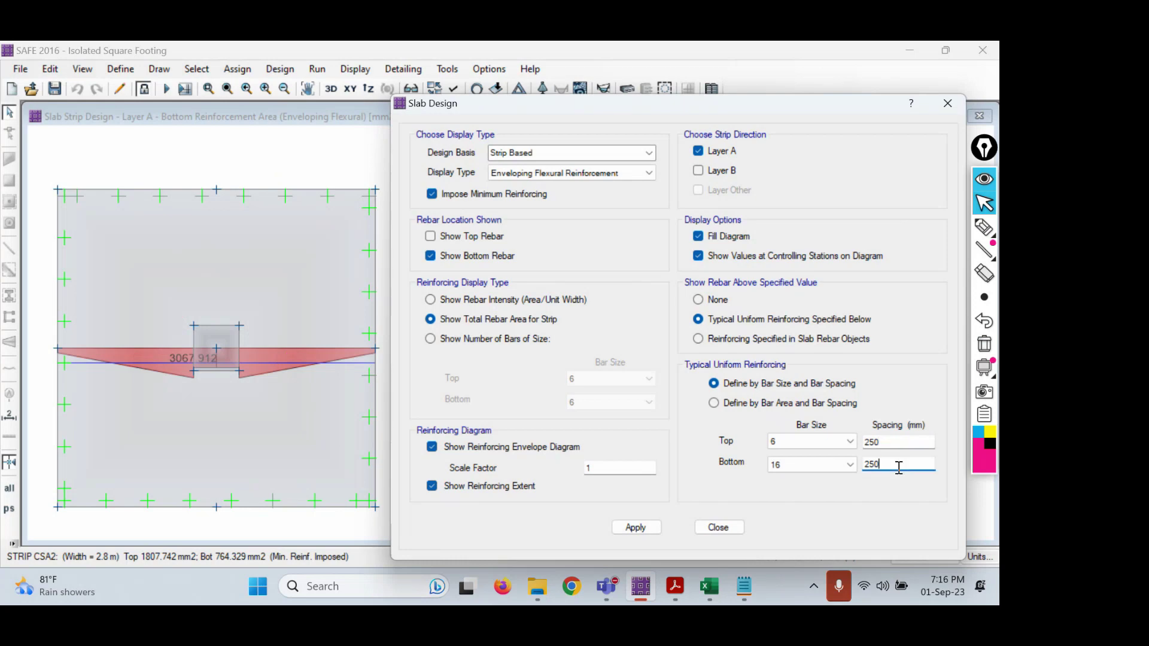
pyautogui.doubleClick(898, 466)
pyautogui.write('280')
pyautogui.press('BackSpace')
pyautogui.press('BackSpace')
pyautogui.press('BackSpace')
pyautogui.write('300')
pyautogui.click(636, 527)
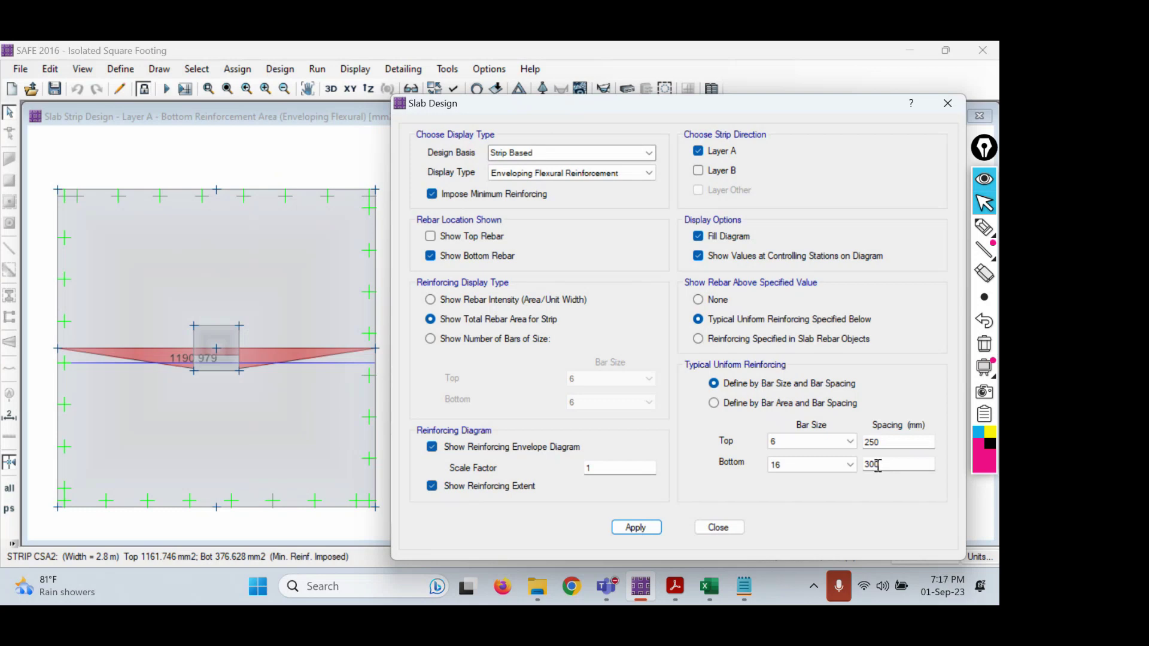
# - Set the bottom bar spacing to 200 mm and apply it to the strip reinforcement diagram
pyautogui.doubleClick(877, 465)
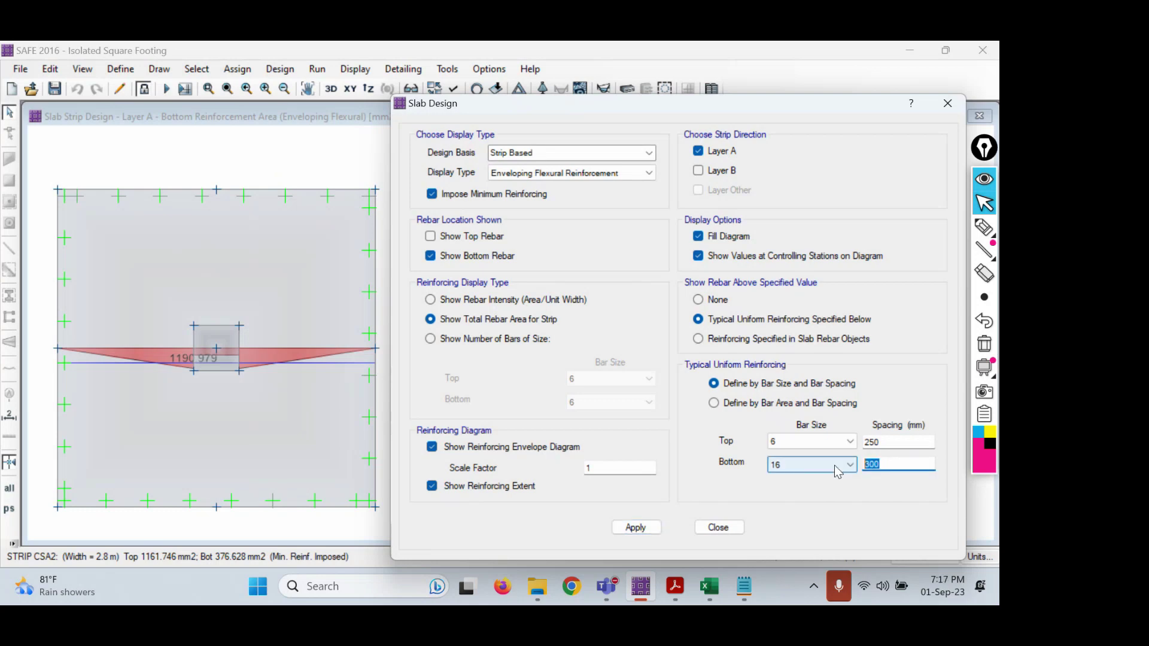
pyautogui.write('200')
pyautogui.click(645, 531)
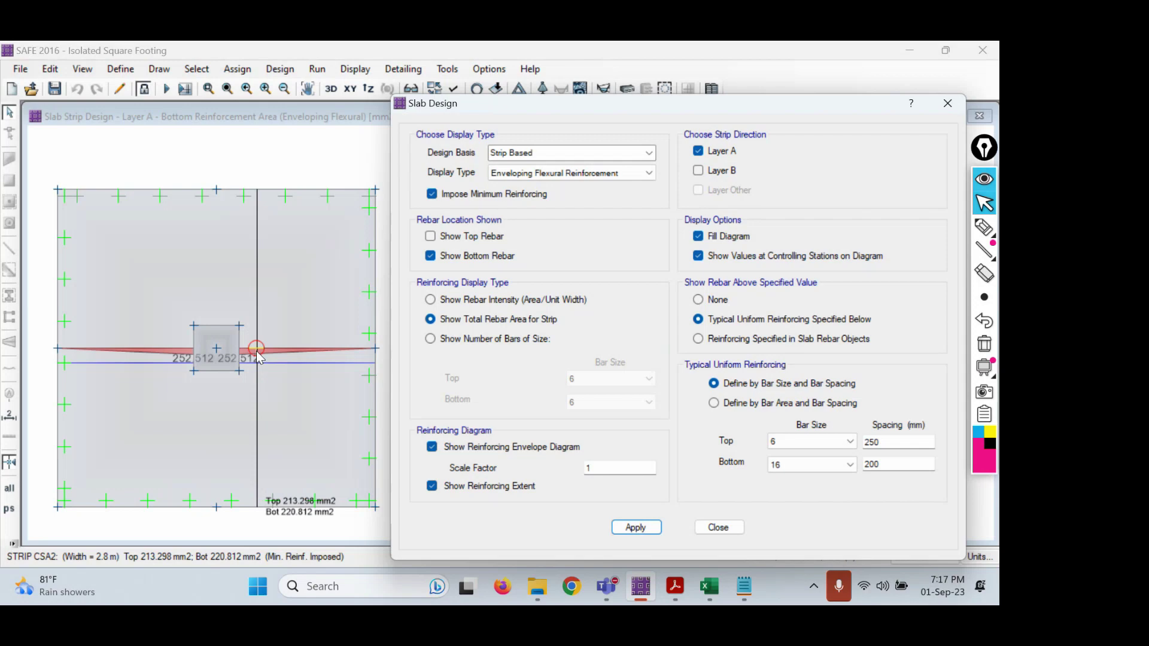
# - Highlight the 150 c/c spacing in the hand-calculation PDF, and apply 150 mm as the bottom bar spacing in SAFE
pyautogui.doubleClick(873, 465)
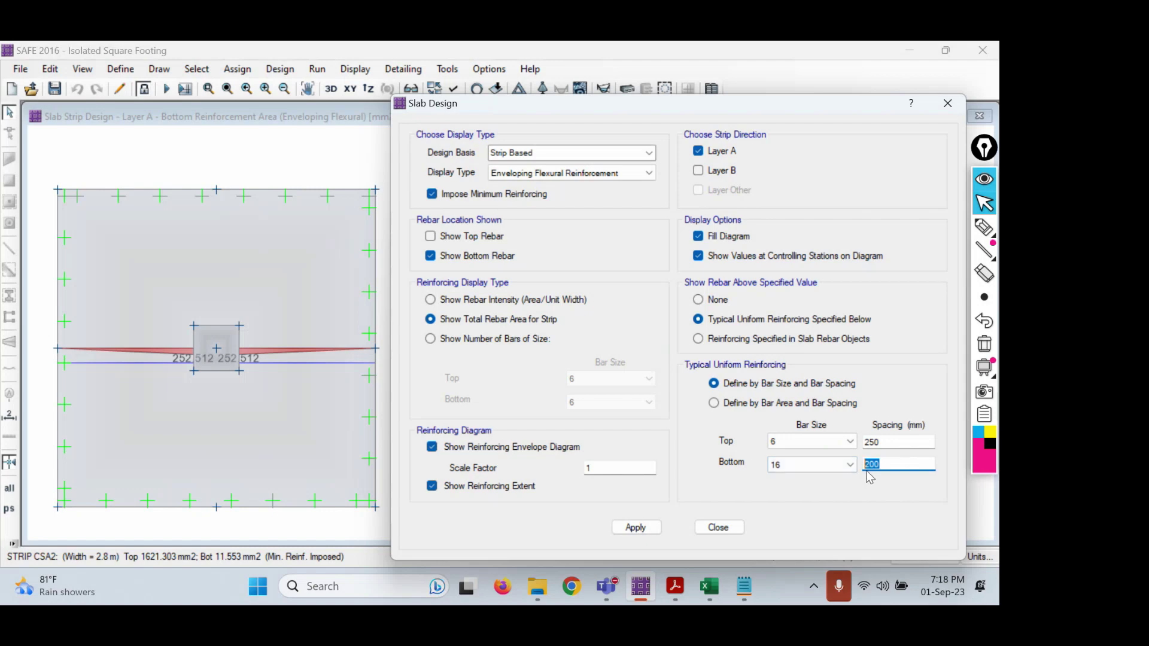
pyautogui.click(672, 591)
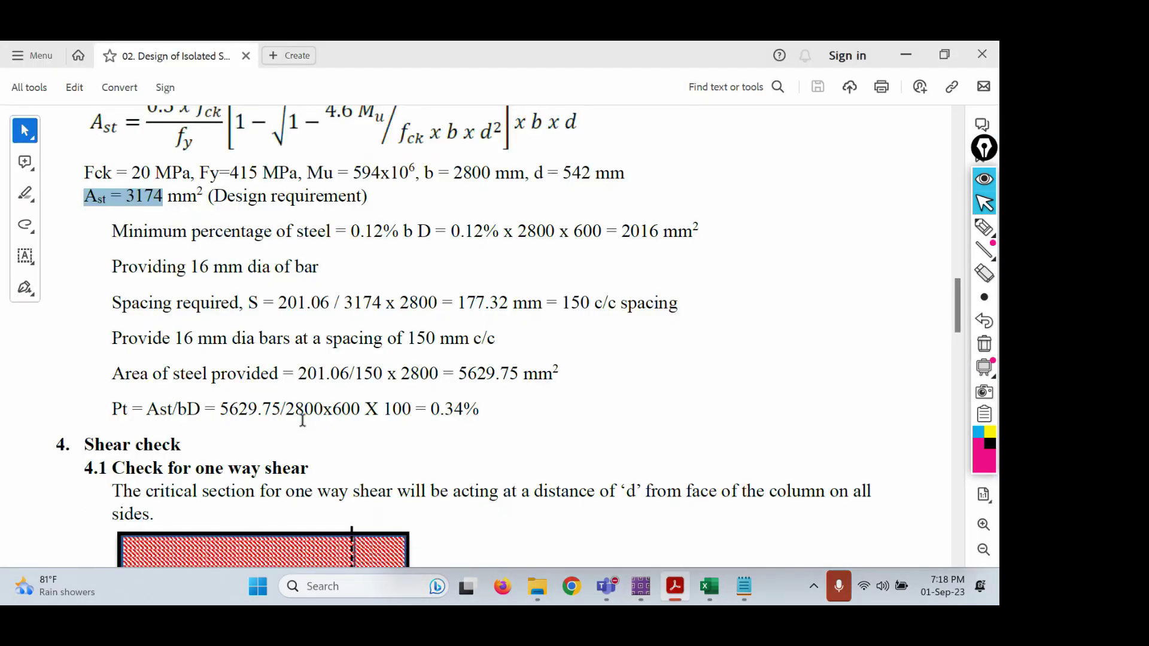
pyautogui.moveTo(561, 304); pyautogui.dragTo(678, 305)
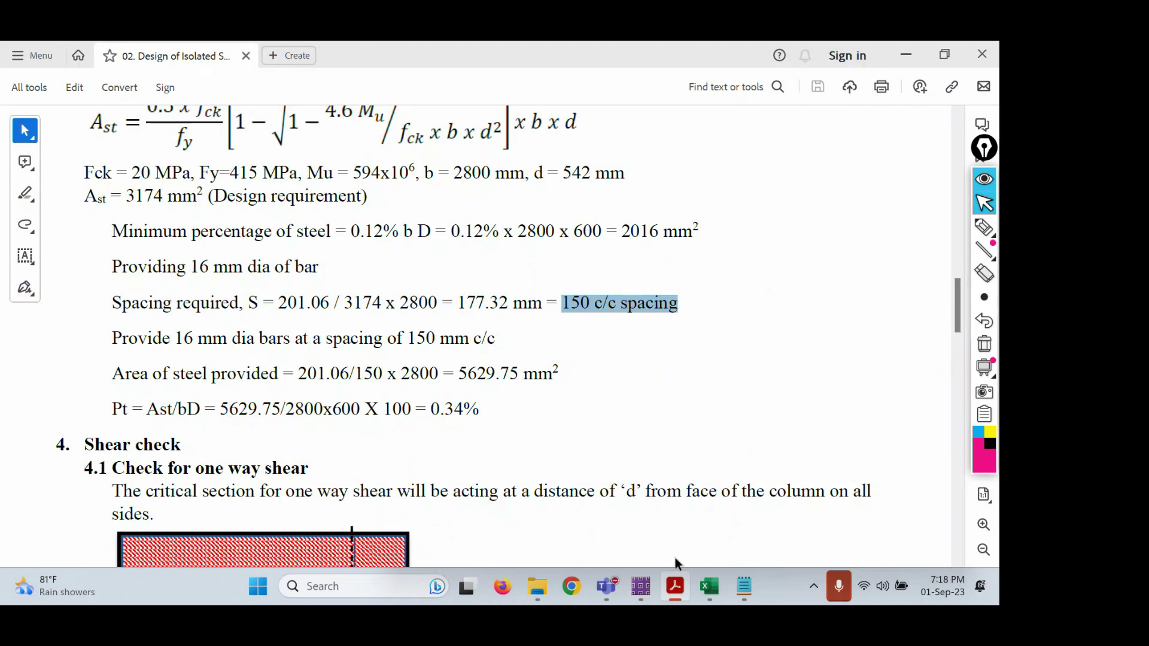
pyautogui.click(674, 594)
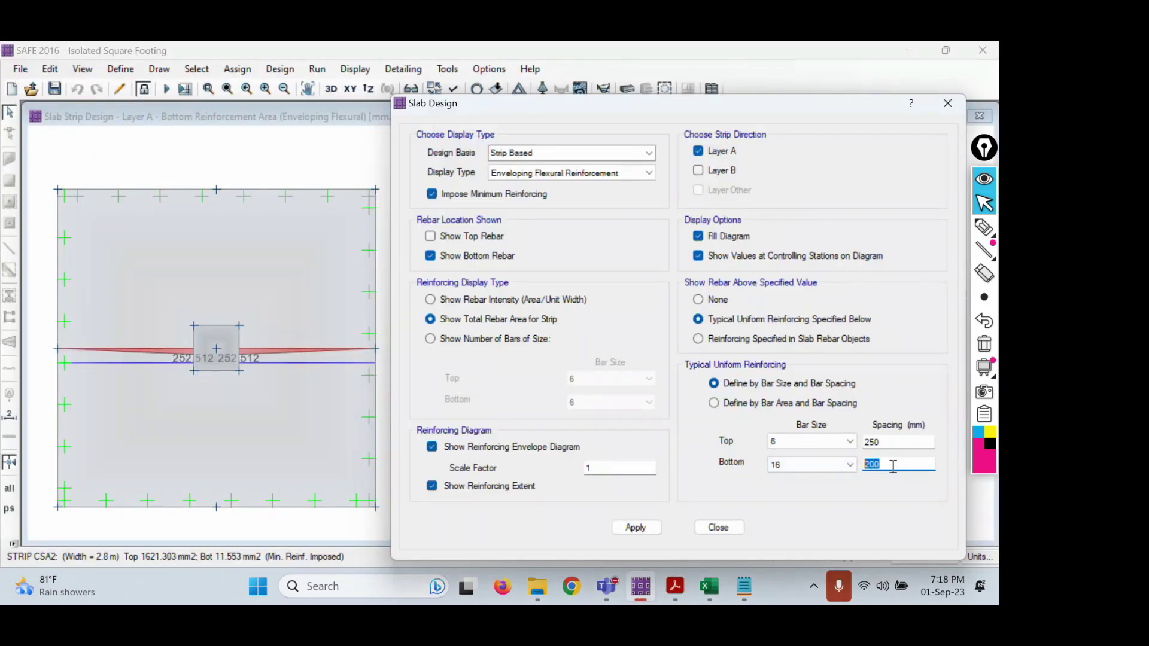
pyautogui.write('150')
pyautogui.click(649, 531)
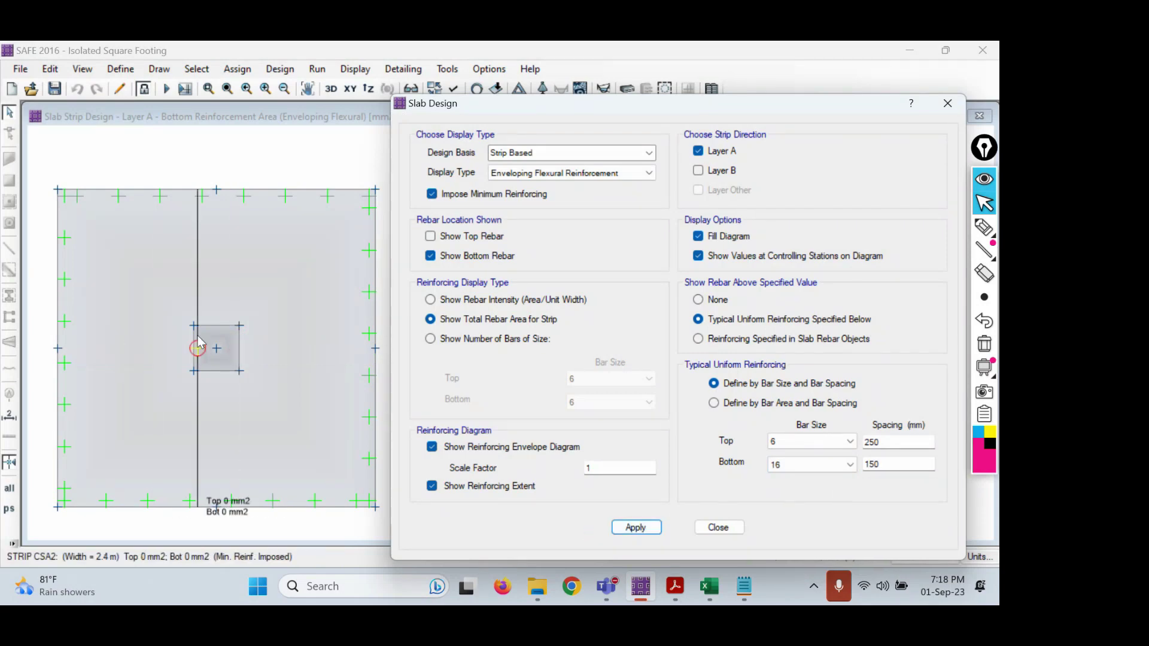
pyautogui.moveTo(205, 348)
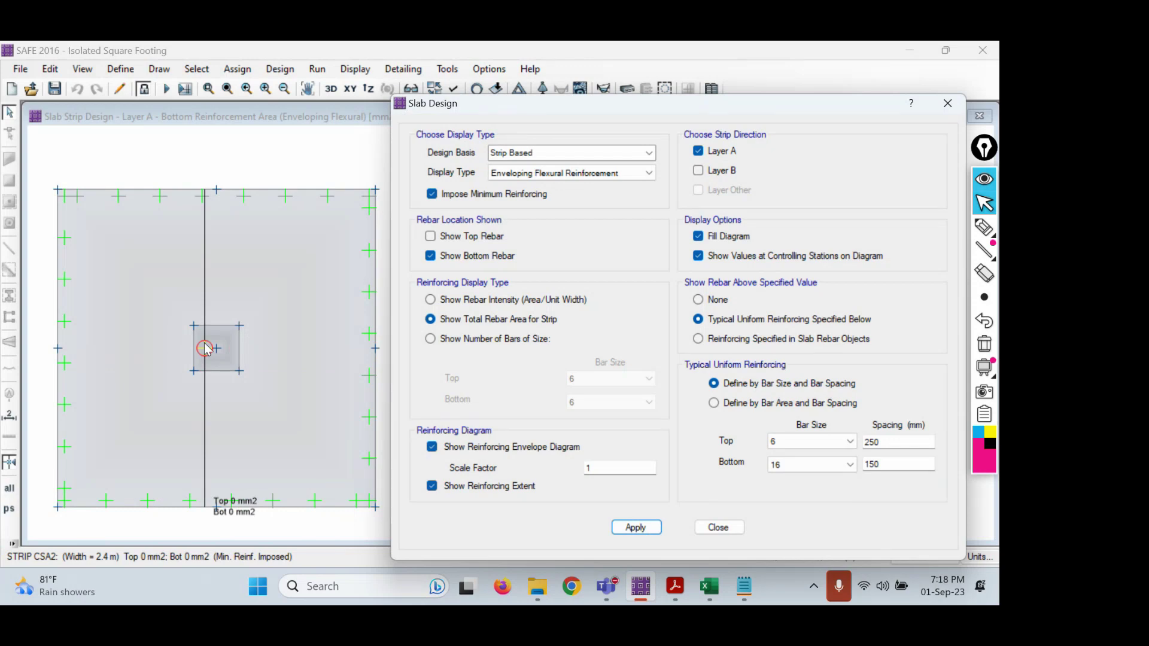
# - Set the bottom bar spacing to 175 mm and update the reinforcement diagram
pyautogui.click(885, 463)
pyautogui.press('BackSpace')
pyautogui.press('BackSpace')
pyautogui.write('75')
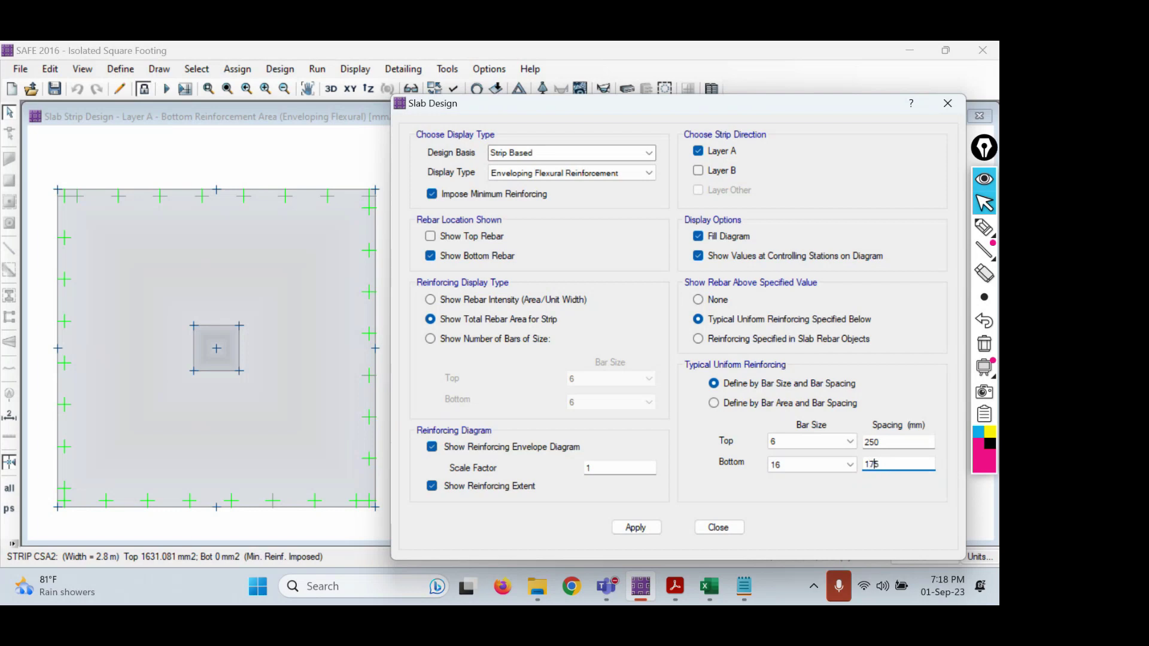
pyautogui.click(635, 528)
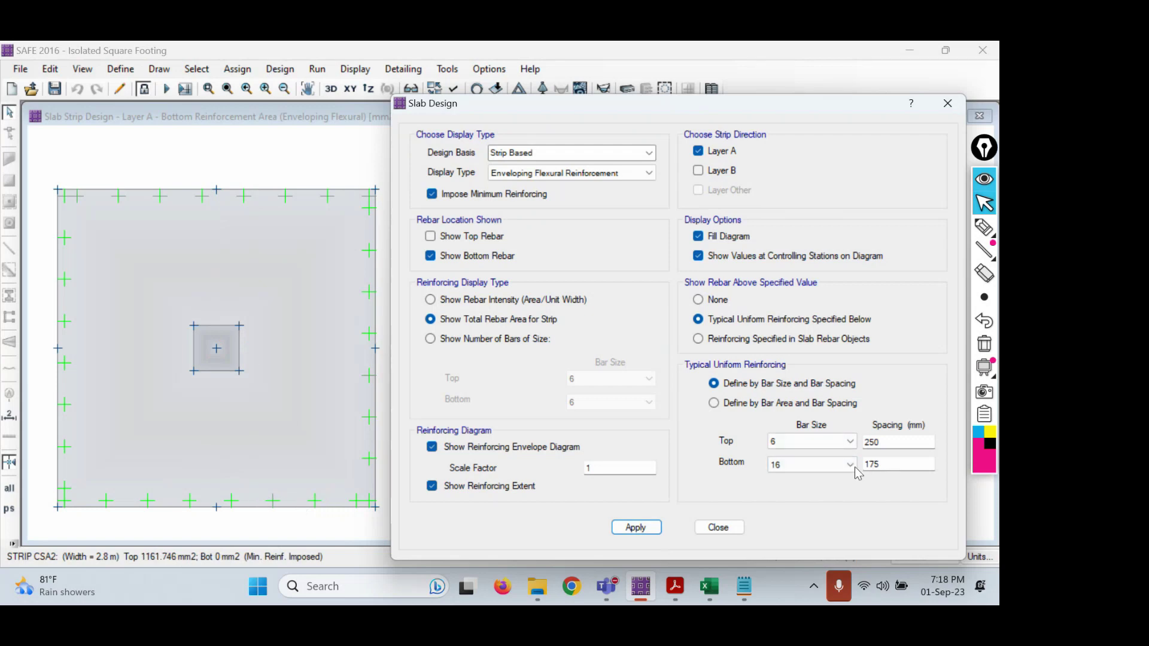
# - Try bottom bar spacings of 195 mm and 185 mm on the strip reinforcement diagram
pyautogui.click(874, 465)
pyautogui.press('BackSpace')
pyautogui.write('9')
pyautogui.click(636, 527)
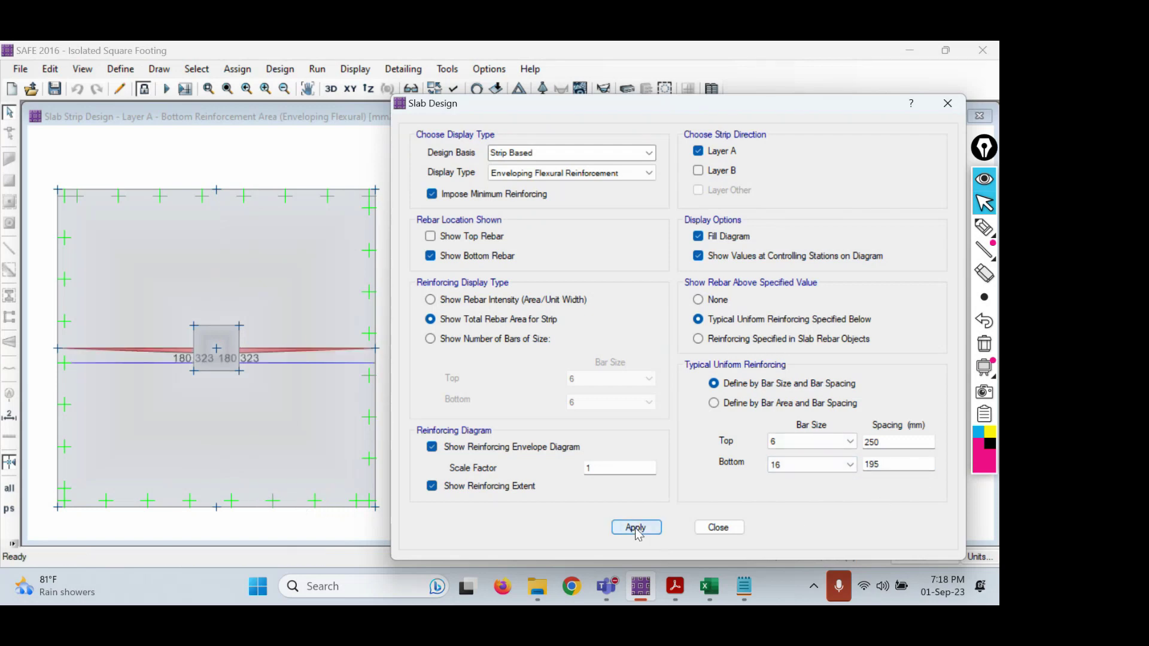
pyautogui.click(873, 464)
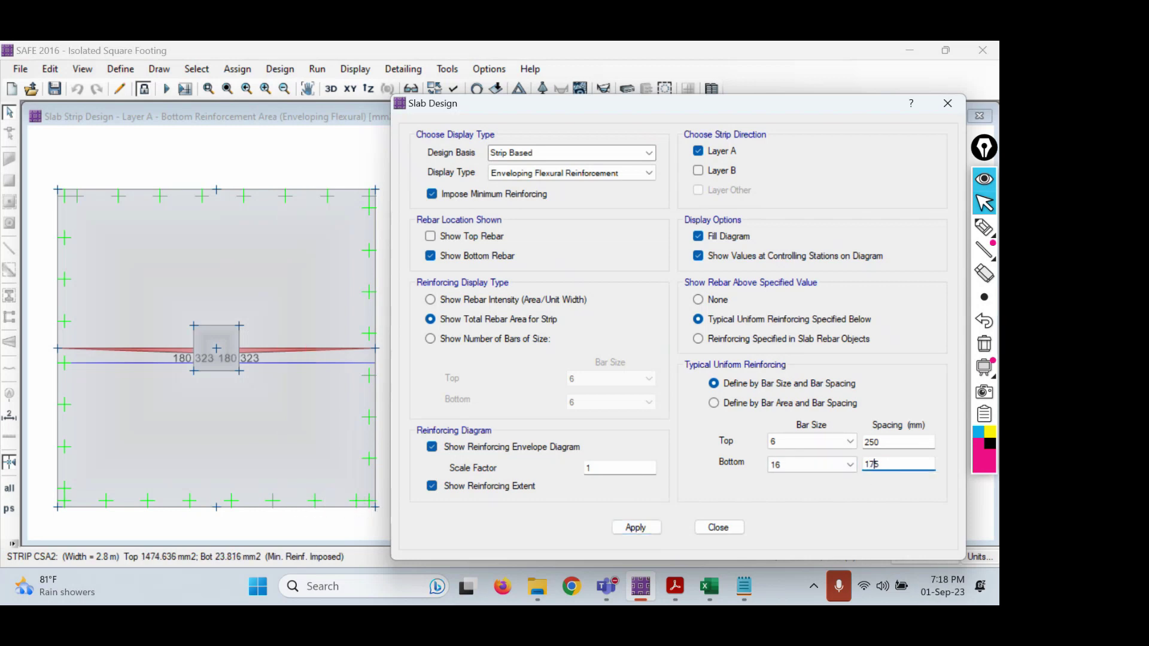
pyautogui.press('BackSpace')
pyautogui.write('8')
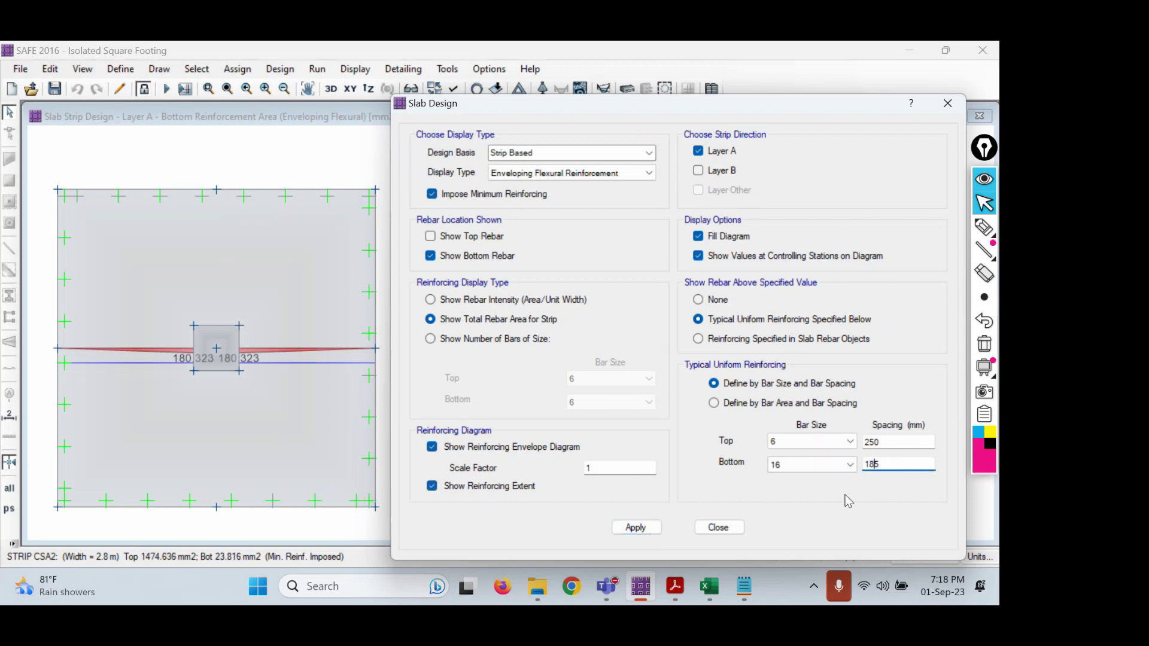
pyautogui.click(644, 531)
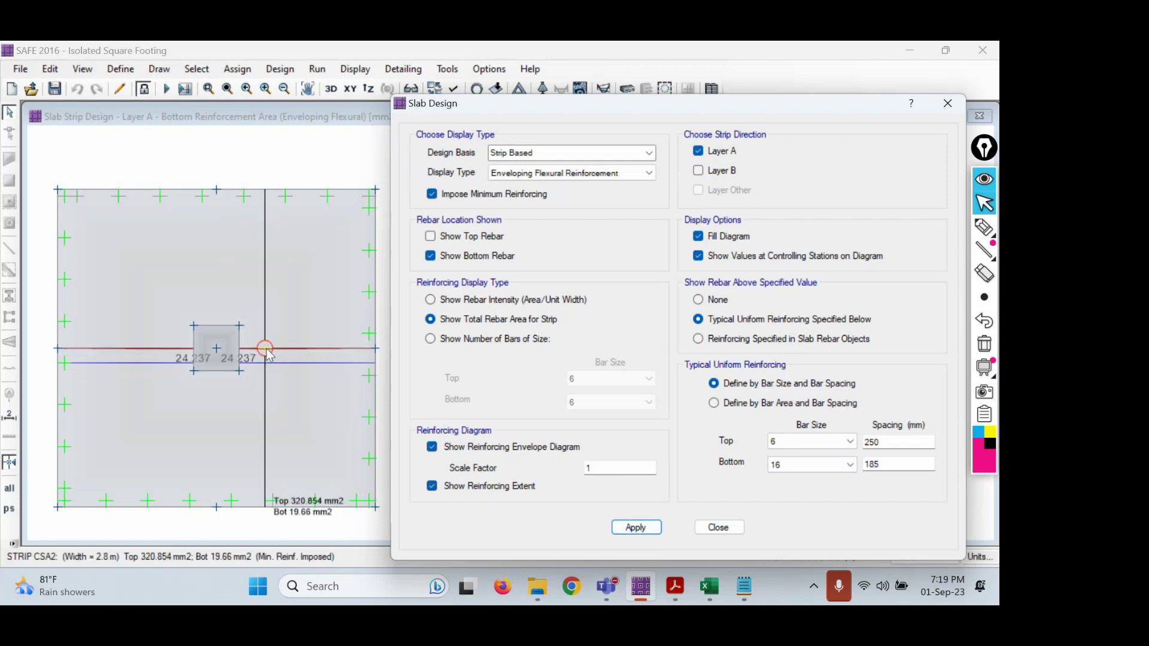
# - Apply a bottom bar spacing of 175 mm again and close the Slab Design dialog
pyautogui.click(870, 463)
pyautogui.press('BackSpace')
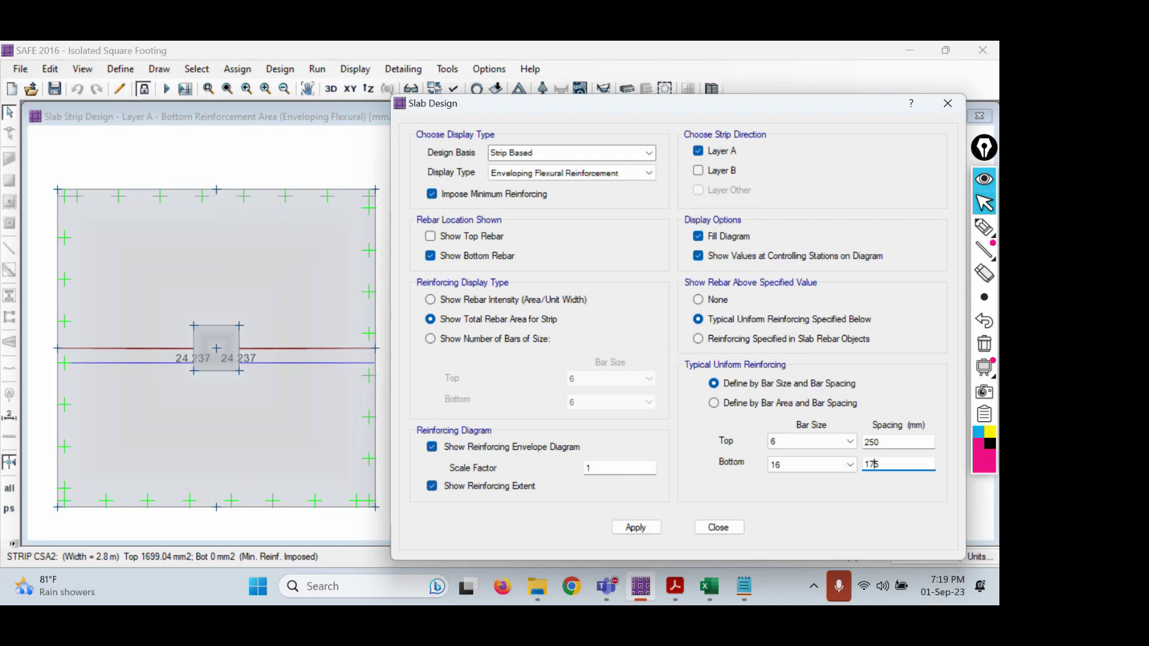
pyautogui.write('7')
pyautogui.click(652, 529)
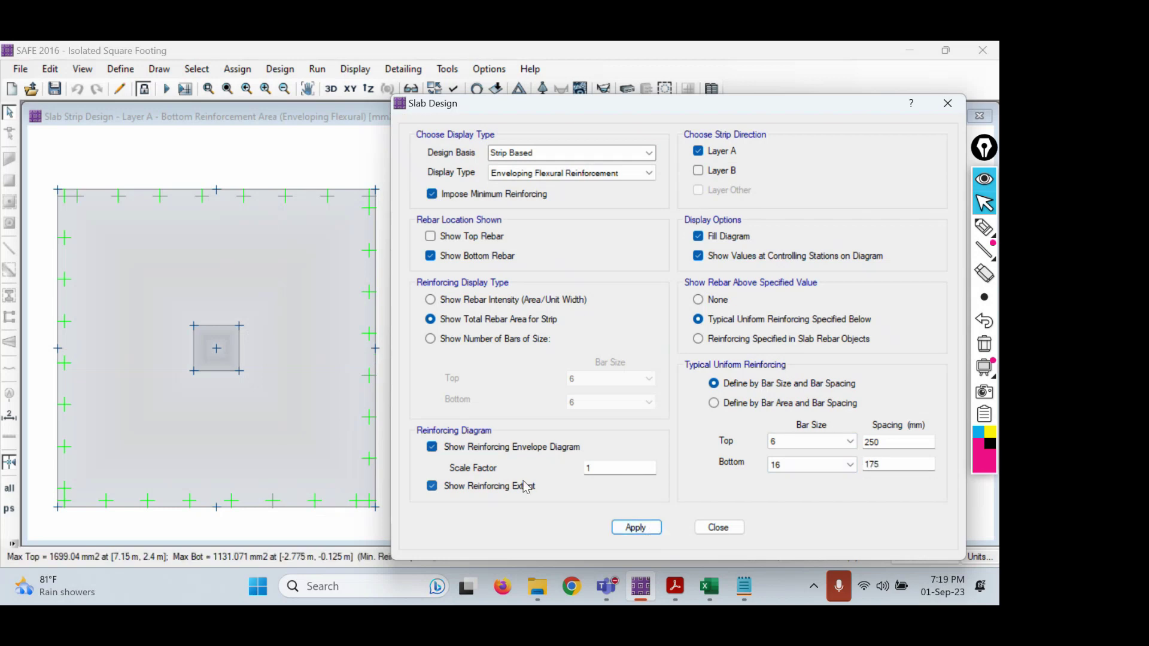
pyautogui.click(712, 528)
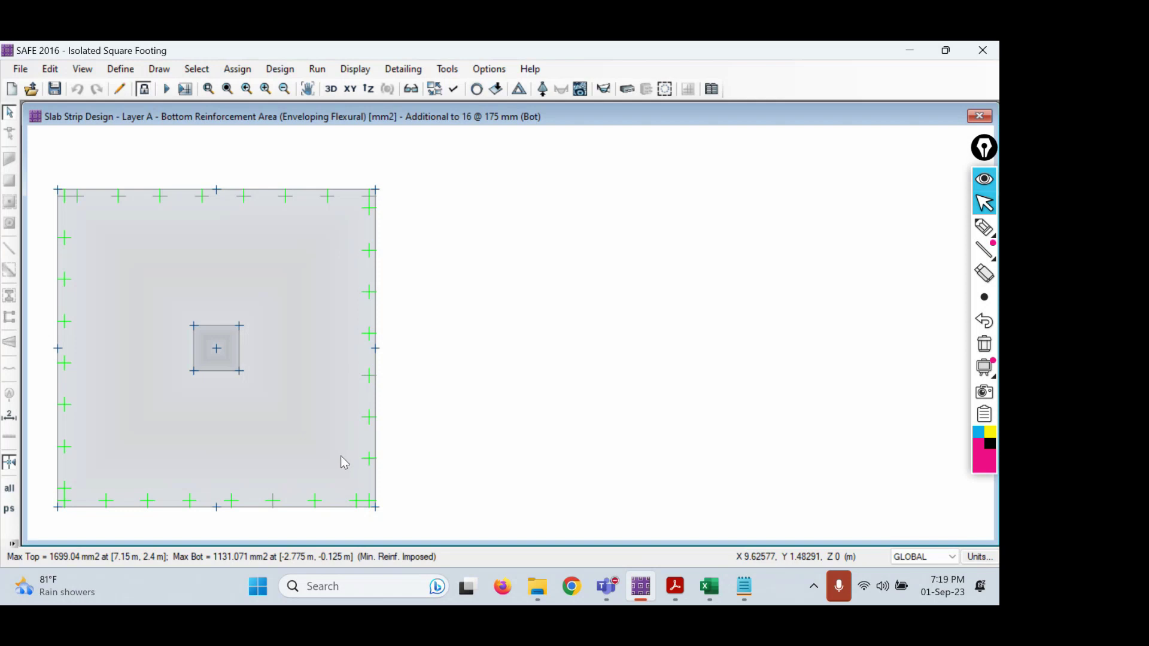
# - Reopen the slab design display, set Show Rebar Above Specified Value to None, apply it, and move the dialog clear of the column
pyautogui.click(627, 90)
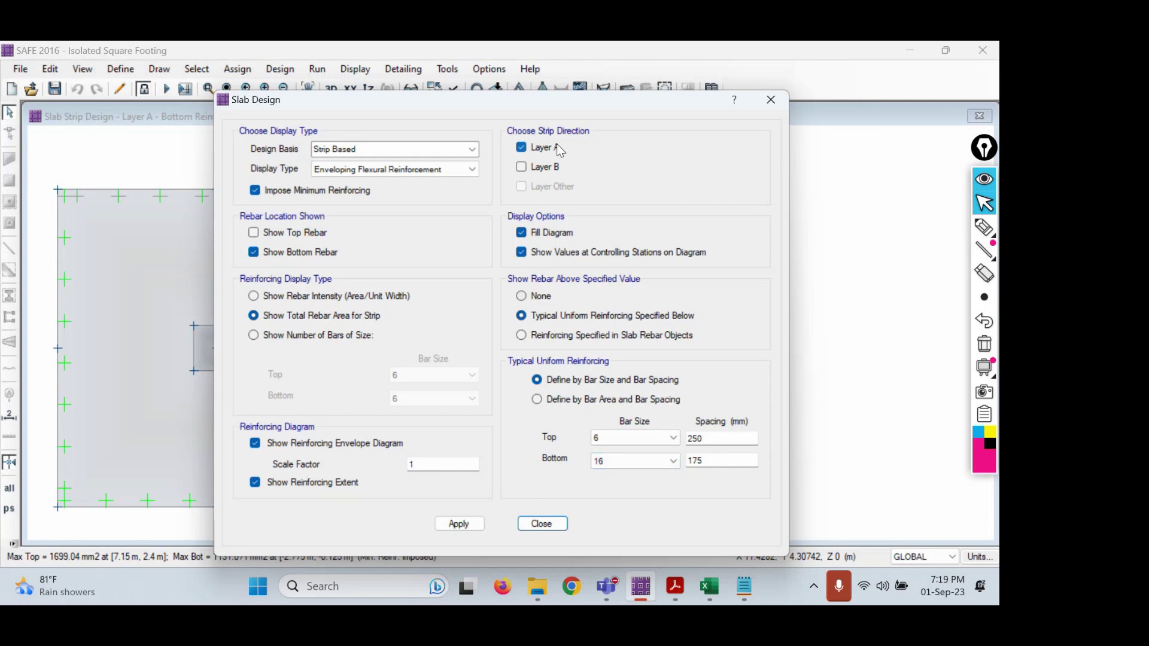
pyautogui.click(541, 298)
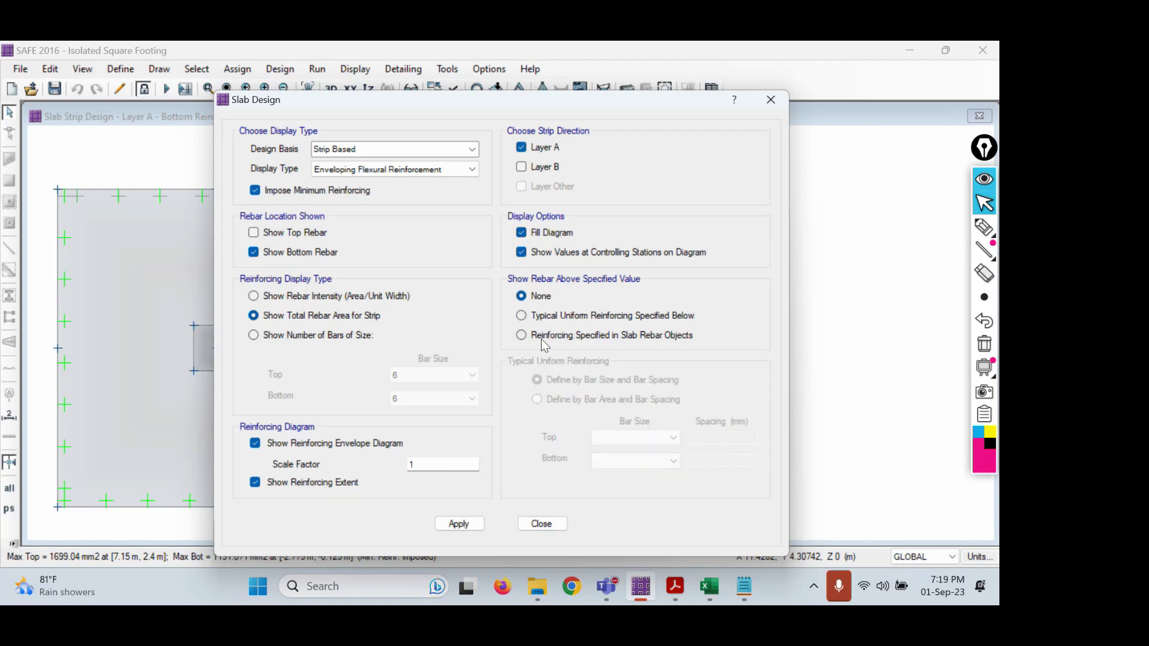
pyautogui.click(459, 523)
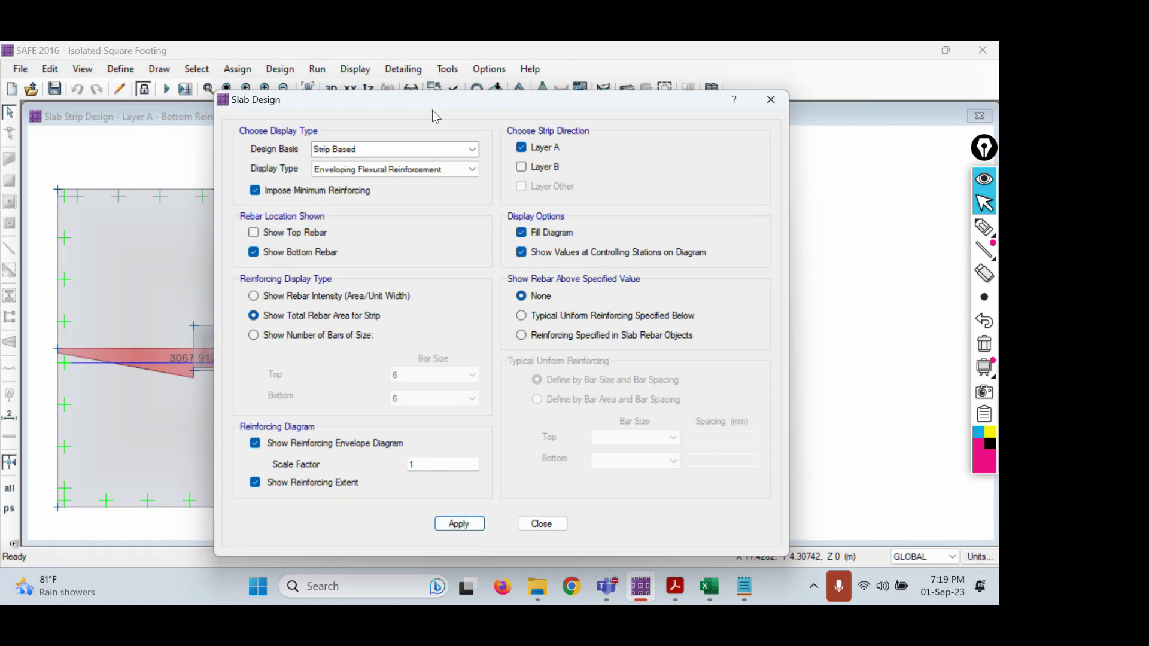
pyautogui.moveTo(494, 107); pyautogui.dragTo(567, 106)
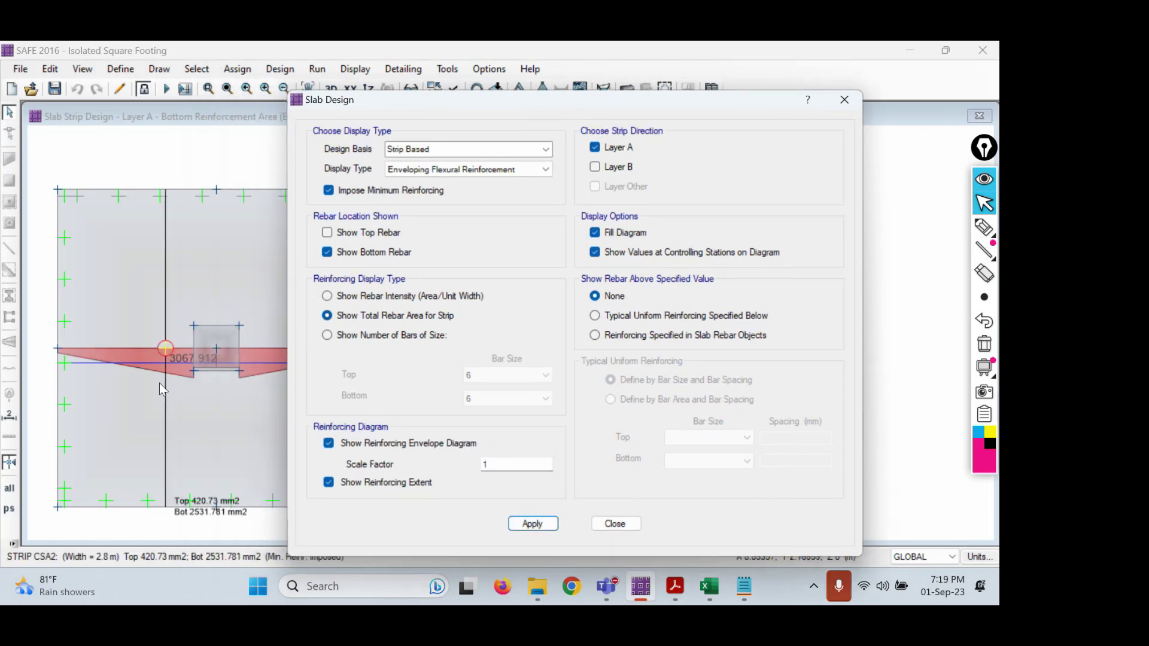
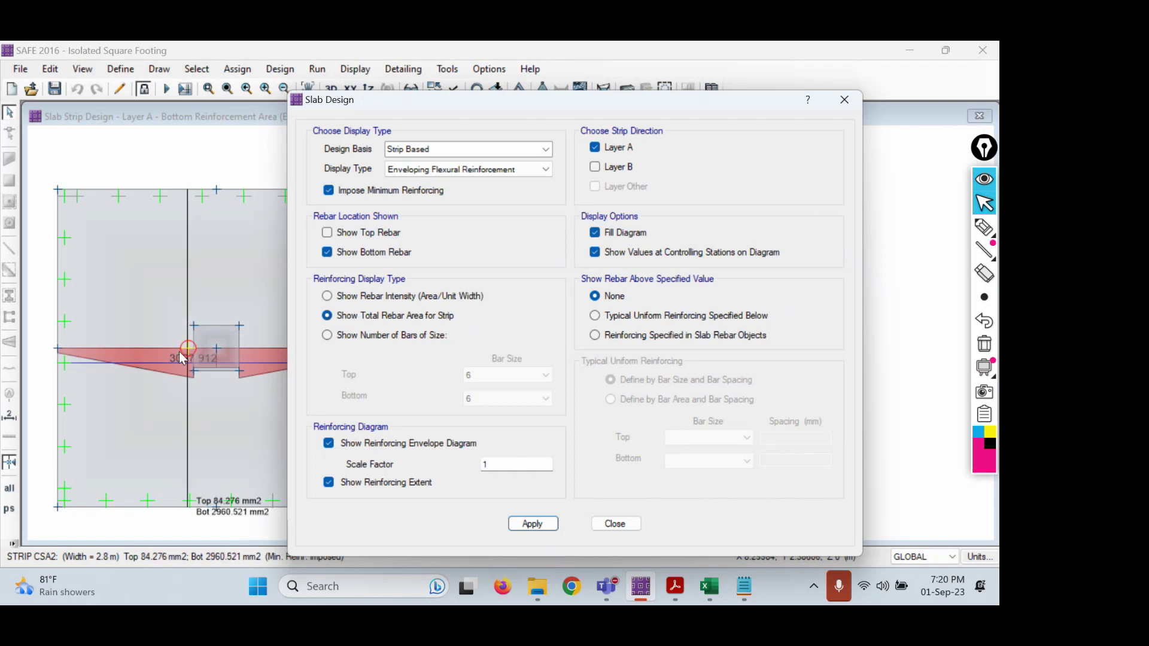
# - Circle the Show Number of Bars of Size option with the annotation pen
pyautogui.click(984, 227)
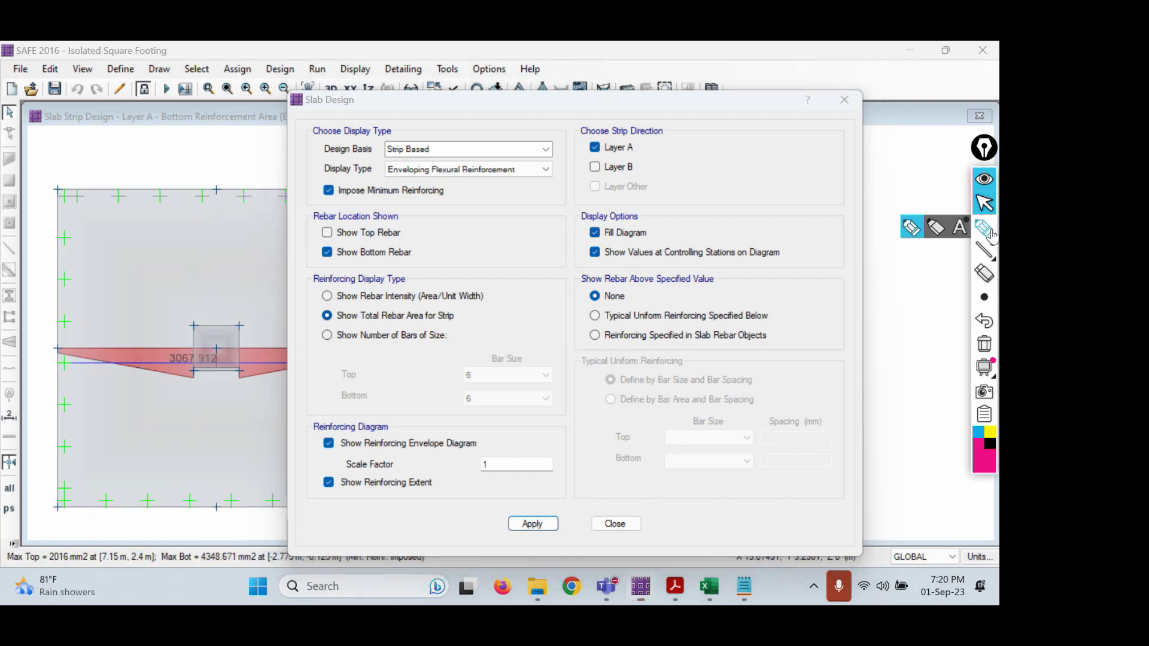
pyautogui.moveTo(340, 354)
pyautogui.mouseDown()
pyautogui.moveTo(461, 352)
pyautogui.moveTo(350, 326)
pyautogui.moveTo(335, 359)
pyautogui.moveTo(363, 362)
pyautogui.mouseUp()
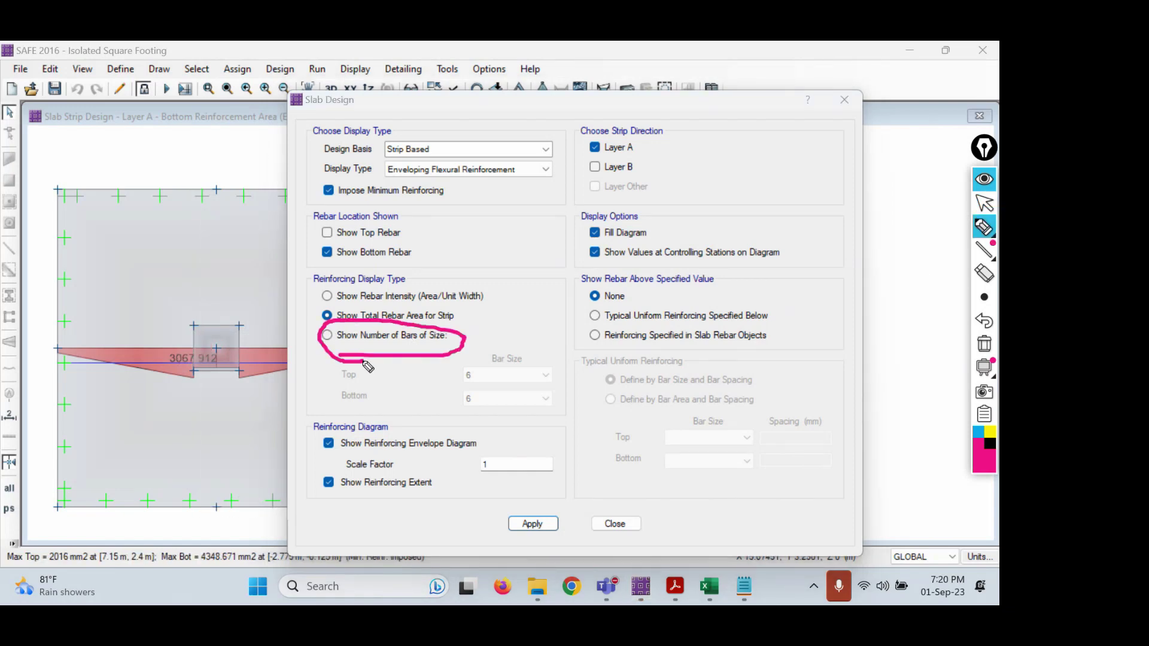
pyautogui.click(984, 204)
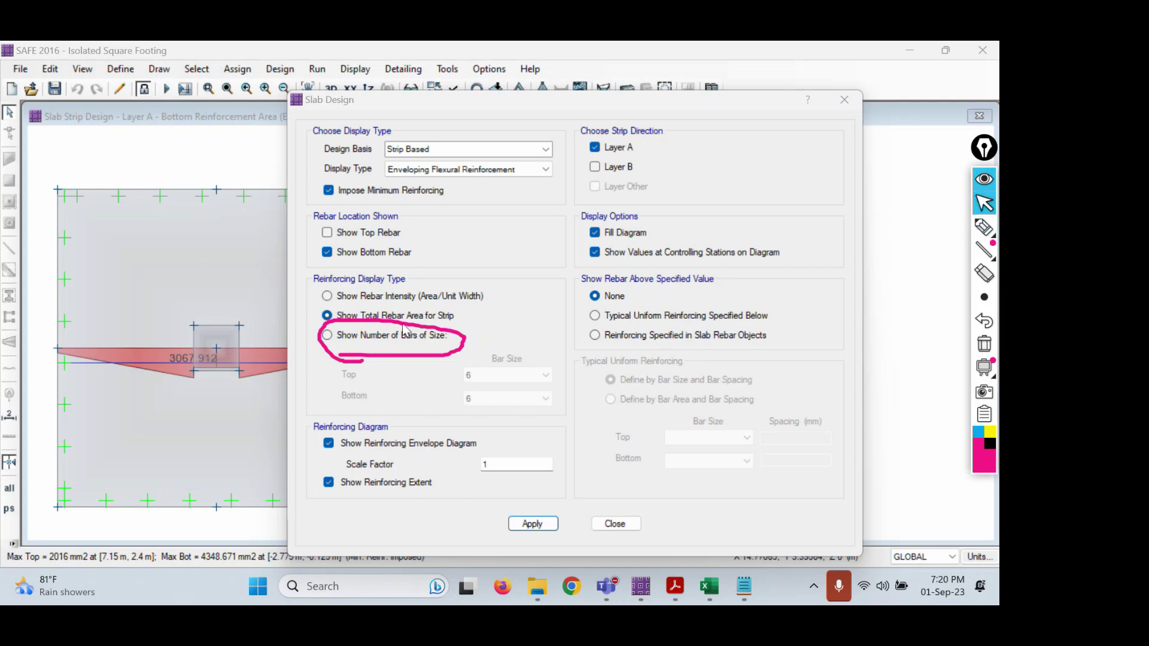
# - Display the strip reinforcement as number of bars, with bottom bar size 16
pyautogui.click(404, 332)
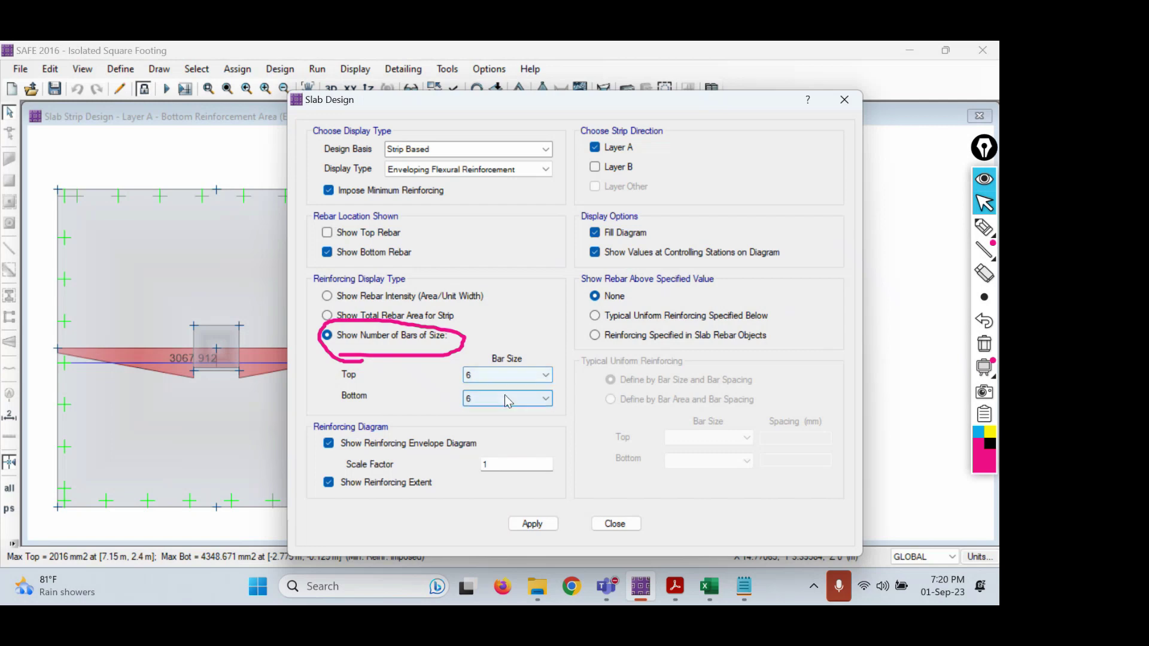
pyautogui.click(504, 393)
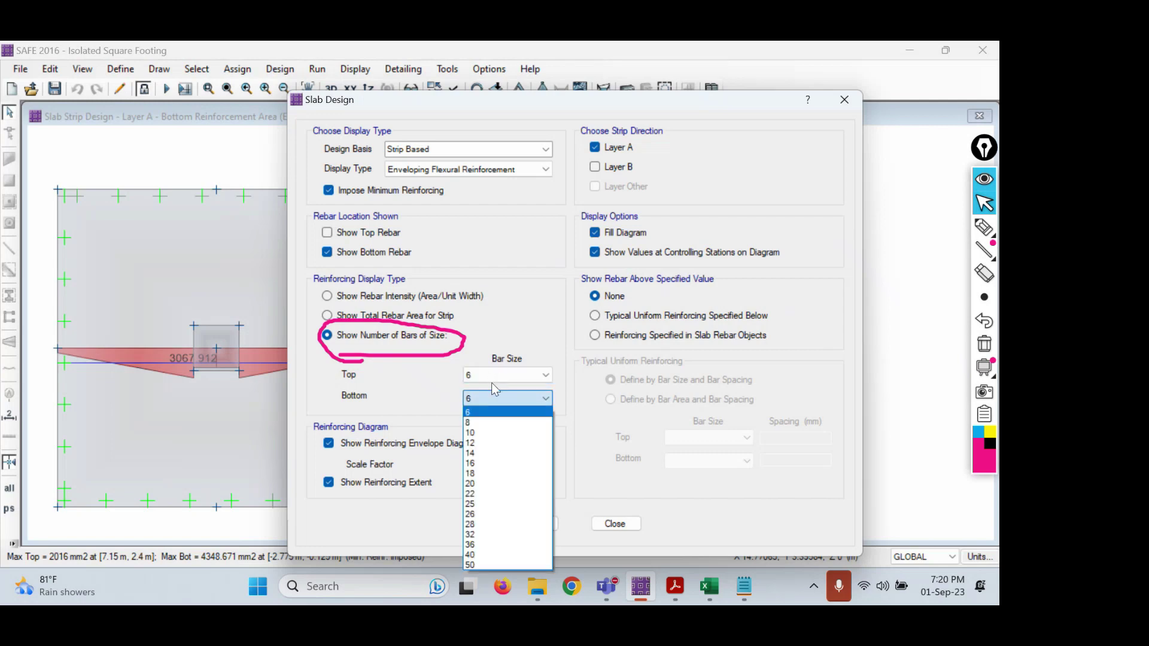
pyautogui.click(482, 463)
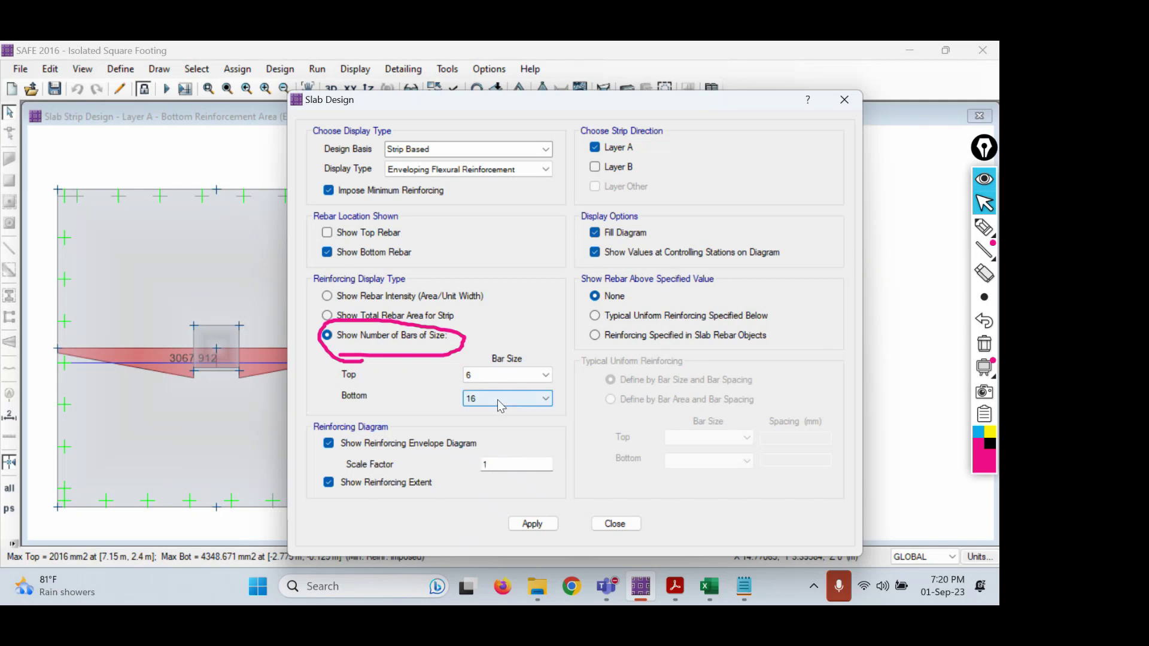
pyautogui.click(525, 526)
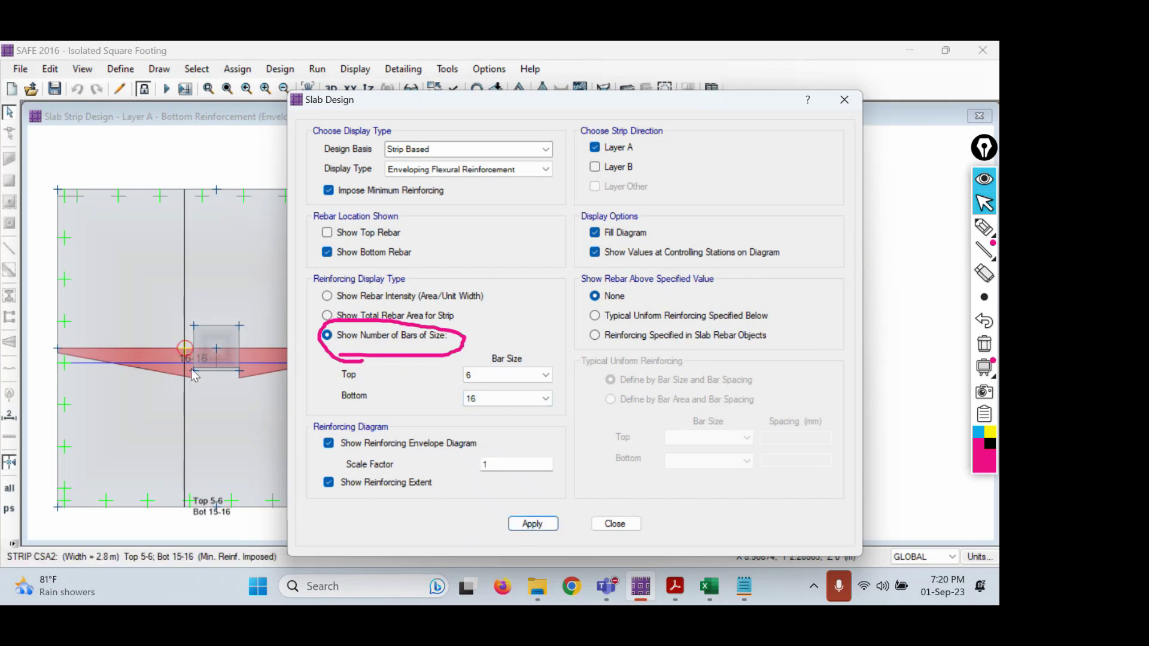
# - Circle the bar label at the column with the annotation pen, draw two leader lines from it, and clear all marks
pyautogui.click(983, 228)
pyautogui.moveTo(244, 343)
pyautogui.mouseDown()
pyautogui.moveTo(157, 359)
pyautogui.moveTo(207, 331)
pyautogui.moveTo(163, 327)
pyautogui.moveTo(130, 288)
pyautogui.mouseUp()
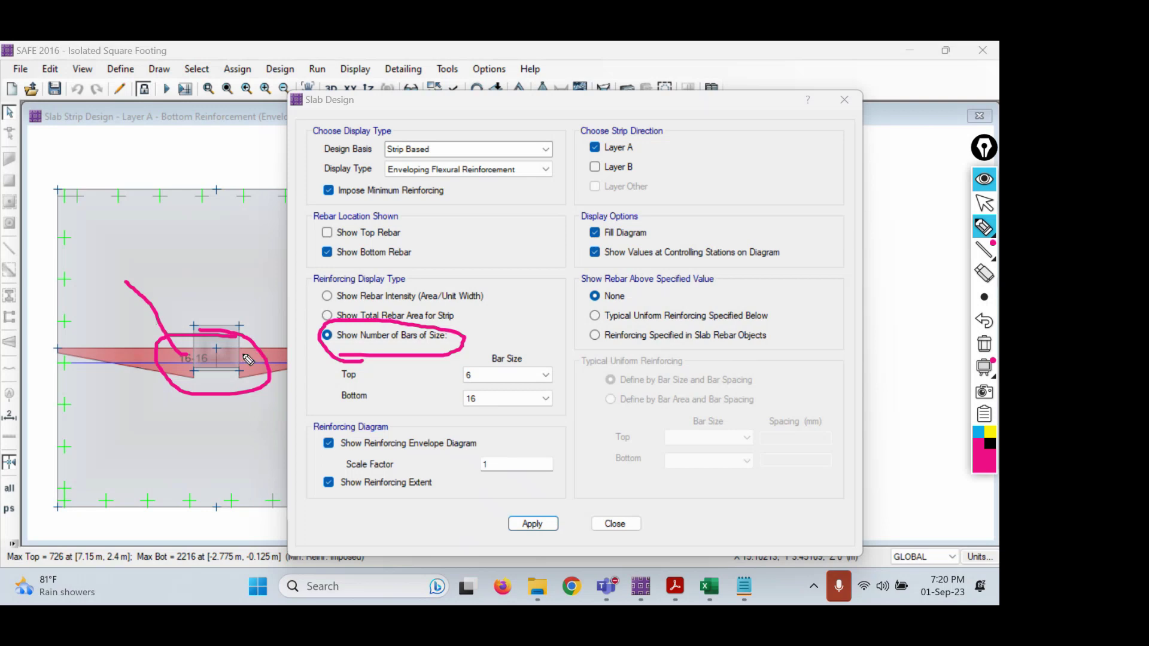
pyautogui.moveTo(206, 352); pyautogui.dragTo(249, 260)
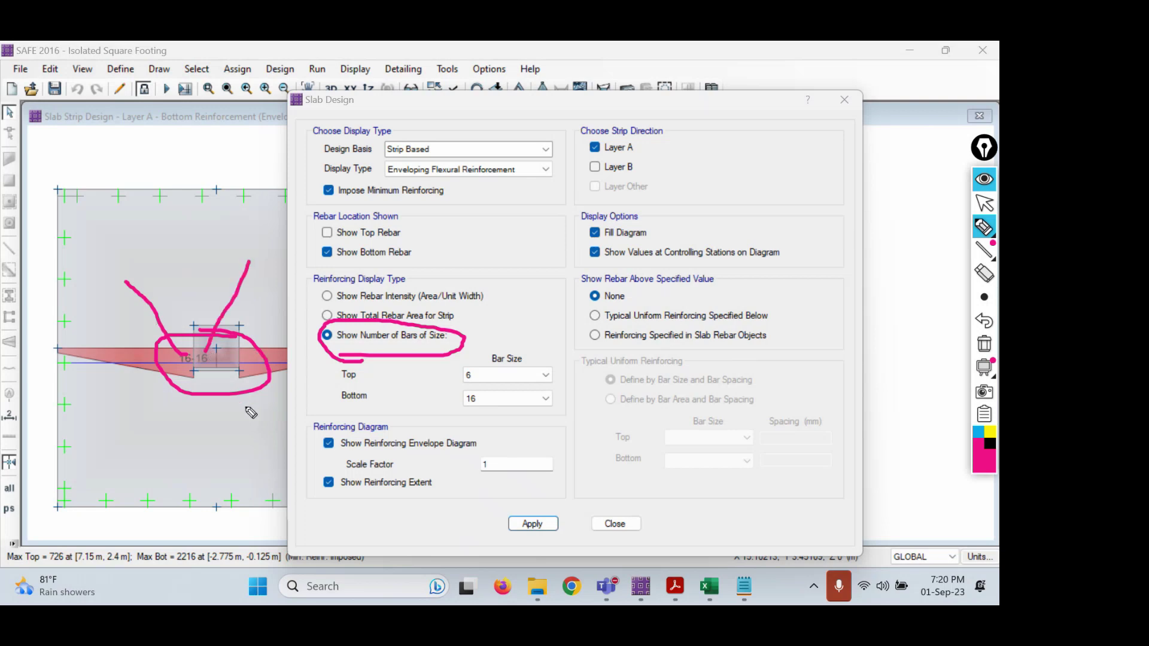
pyautogui.click(984, 346)
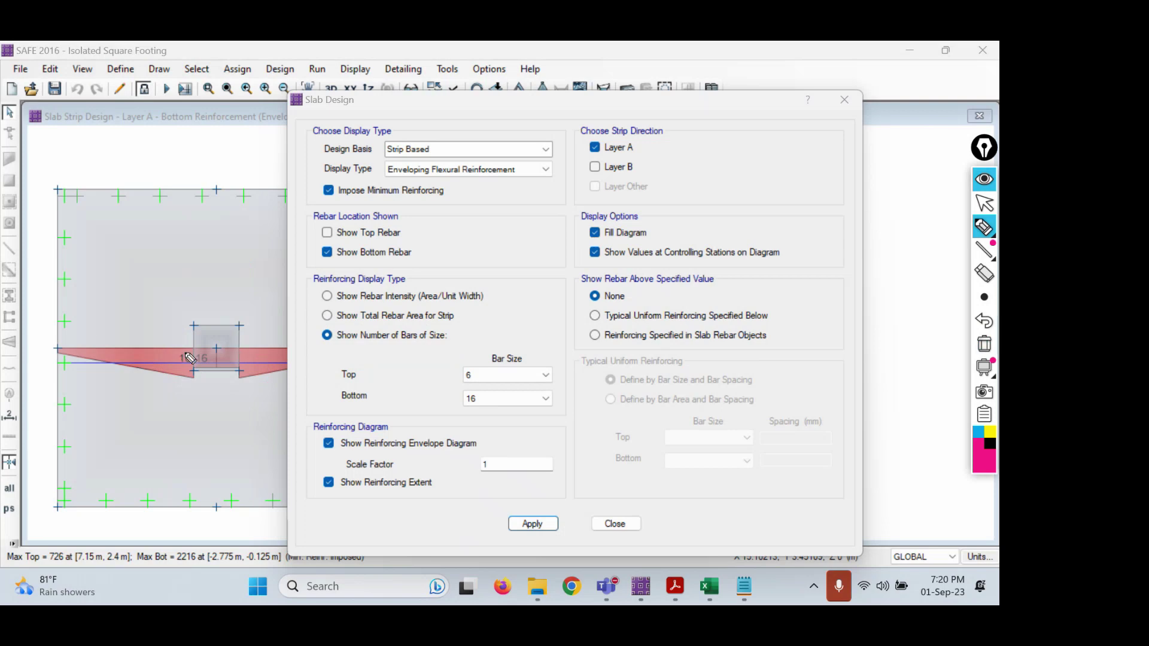
# - Draw two leader lines from the bar label at the column and annotate them Dia and Nr with the pen
pyautogui.moveTo(186, 352); pyautogui.dragTo(119, 322)
pyautogui.moveTo(65, 279)
pyautogui.mouseDown()
pyautogui.moveTo(88, 292)
pyautogui.moveTo(74, 307)
pyautogui.moveTo(117, 276)
pyautogui.mouseUp()
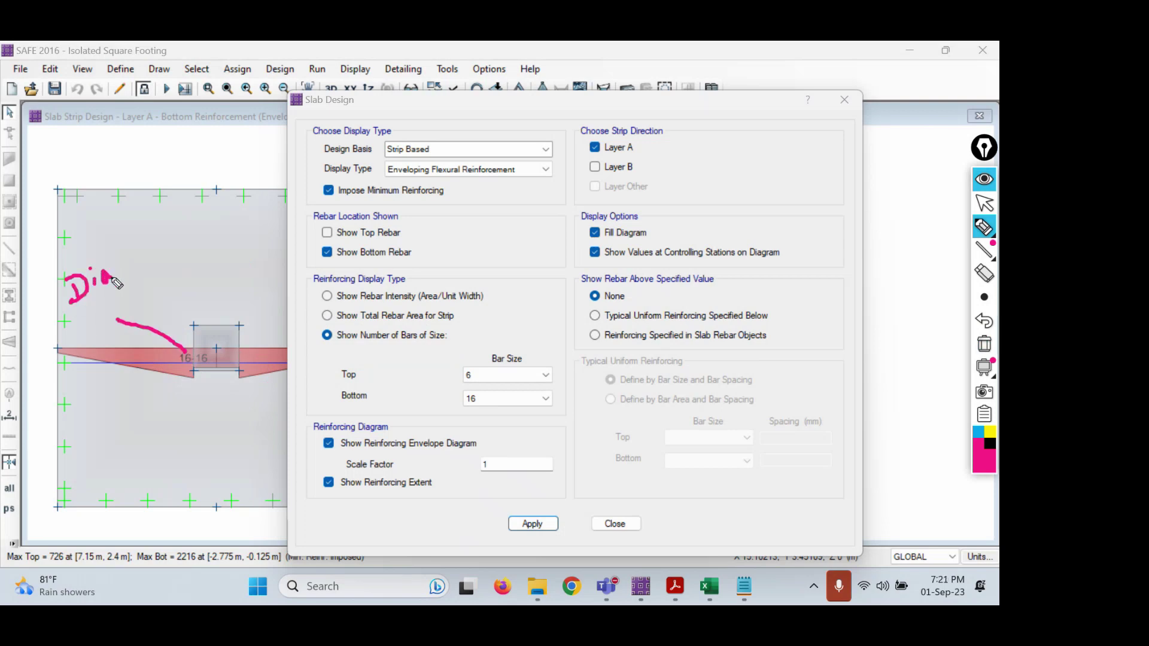
pyautogui.moveTo(197, 350)
pyautogui.mouseDown()
pyautogui.moveTo(228, 295)
pyautogui.moveTo(267, 272)
pyautogui.moveTo(268, 286)
pyautogui.mouseUp()
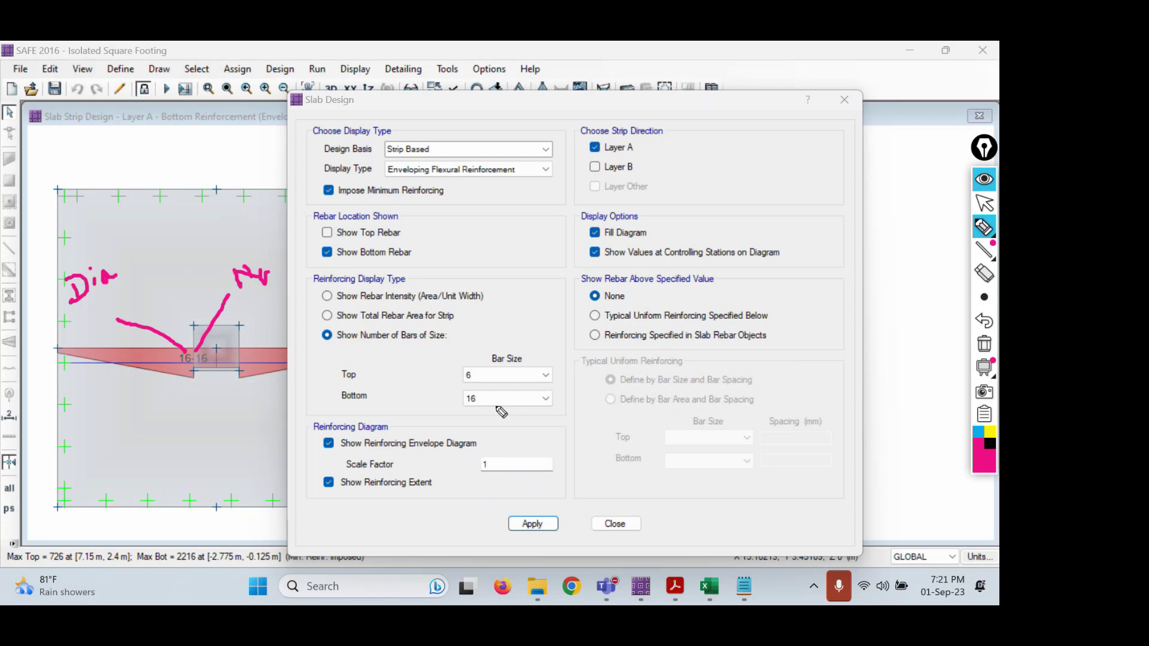
# - Add the Layer B strips to the number-of-bars reinforcement display
pyautogui.click(984, 205)
pyautogui.click(620, 168)
pyautogui.click(531, 524)
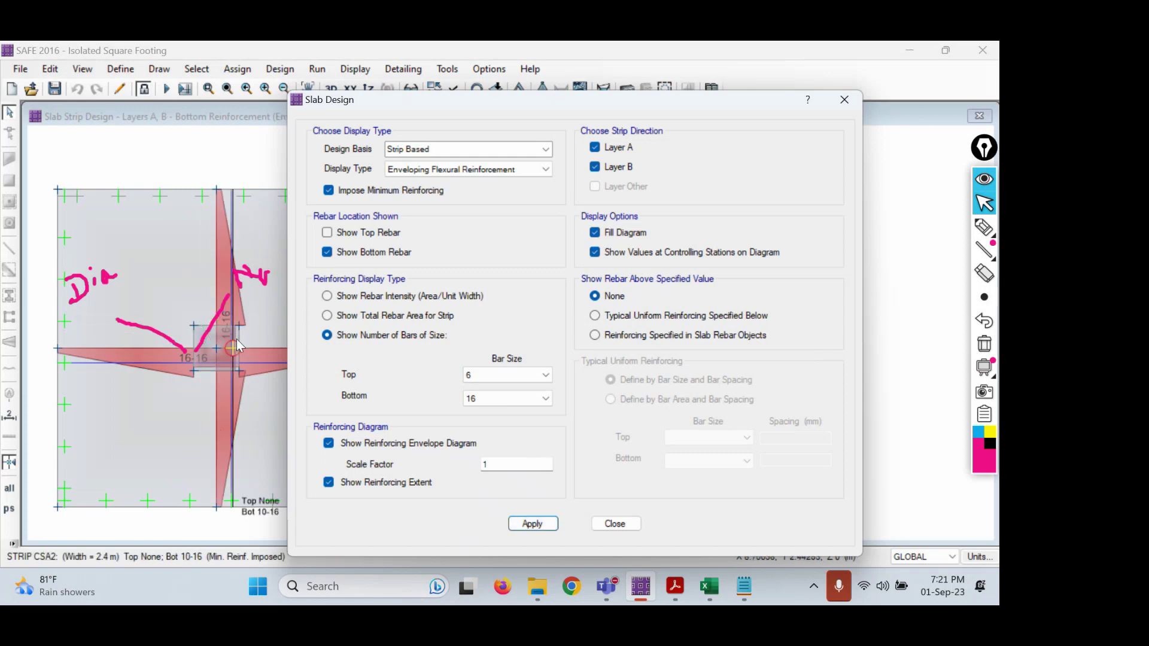
# - Clear the pen marks from the reinforcement view and close the slab design display settings
pyautogui.click(984, 343)
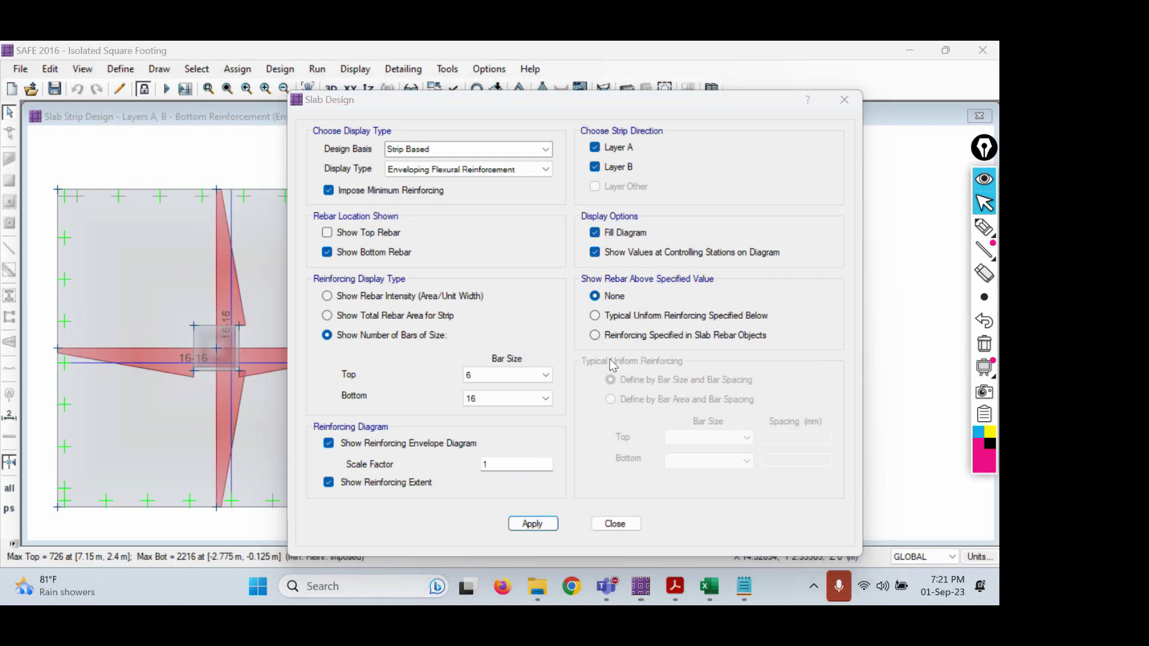
pyautogui.moveTo(225, 323)
pyautogui.click(614, 523)
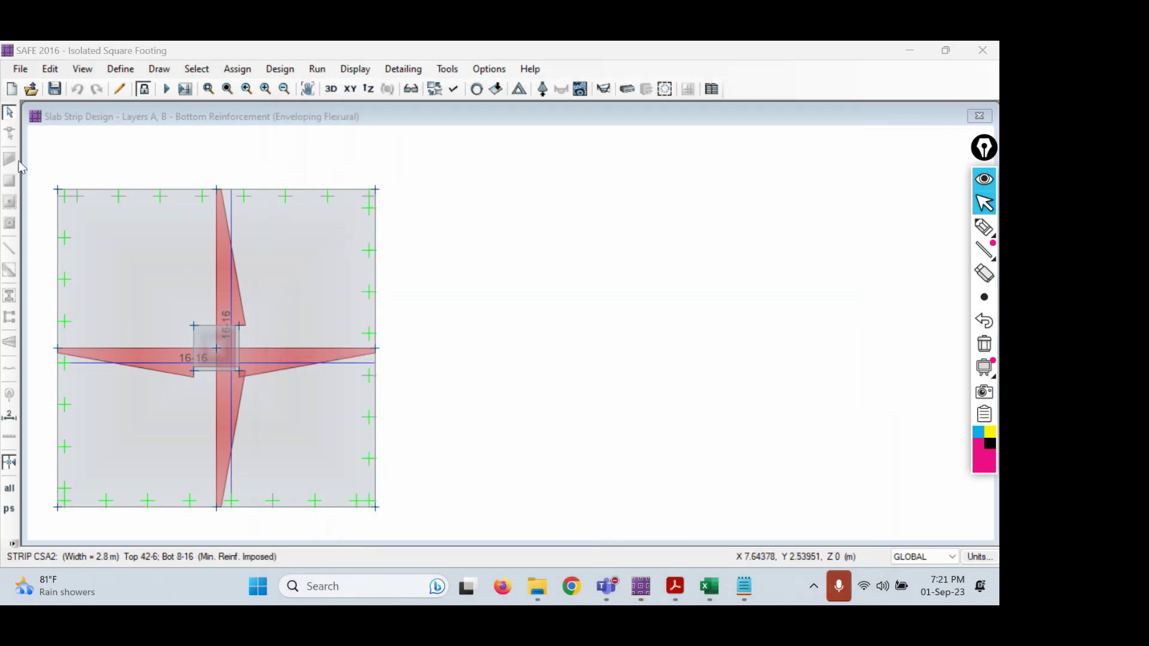
# - Unlock the model, deleting its analysis and design results, and start the Draw Points command
pyautogui.click(145, 91)
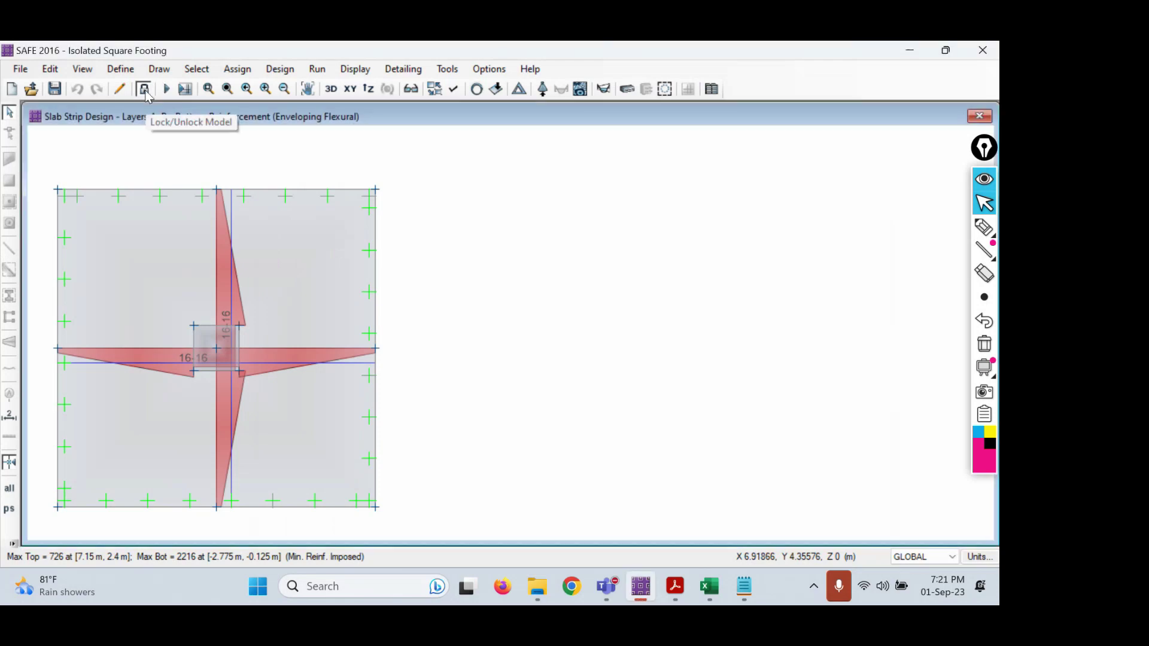
pyautogui.click(145, 92)
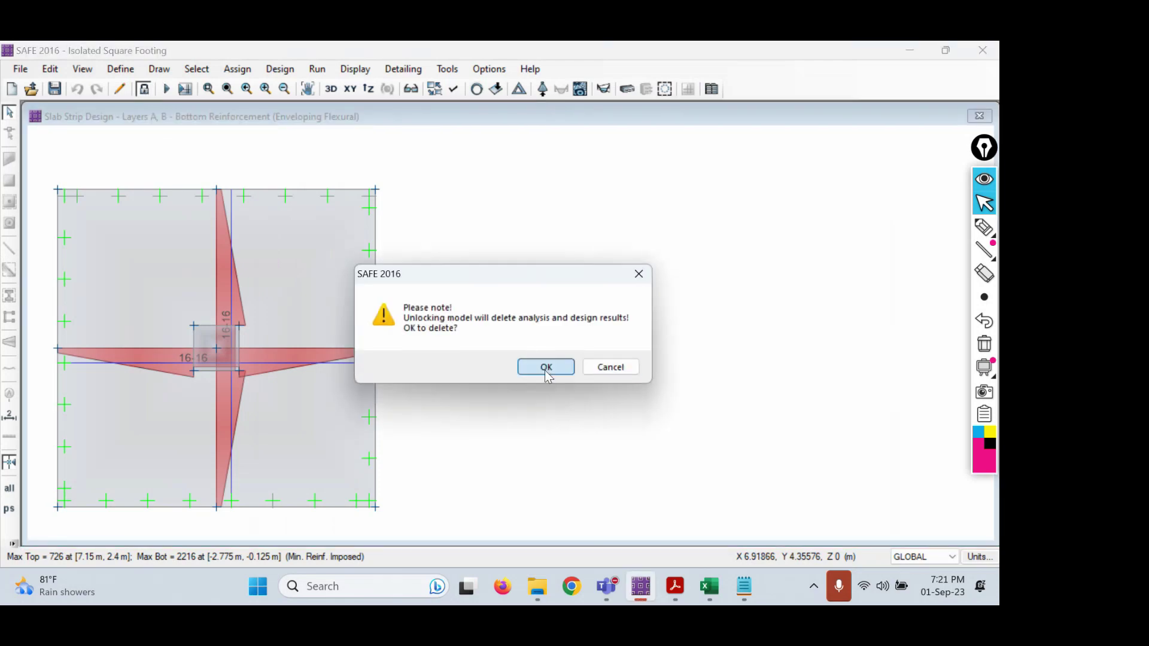
pyautogui.click(546, 367)
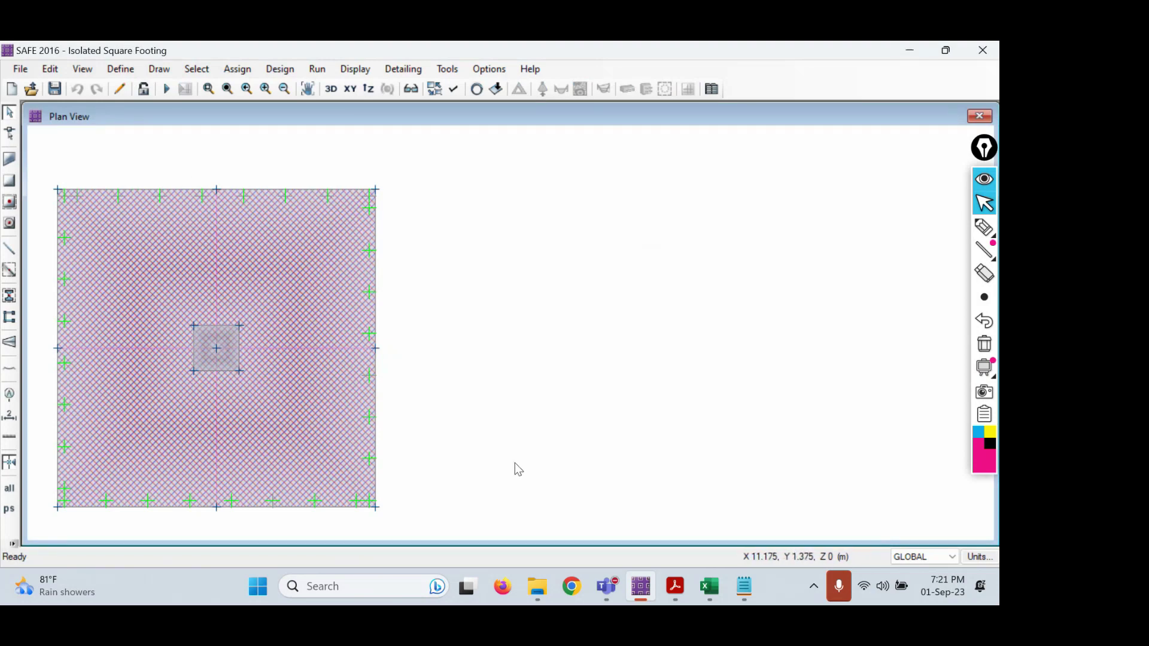
pyautogui.click(156, 71)
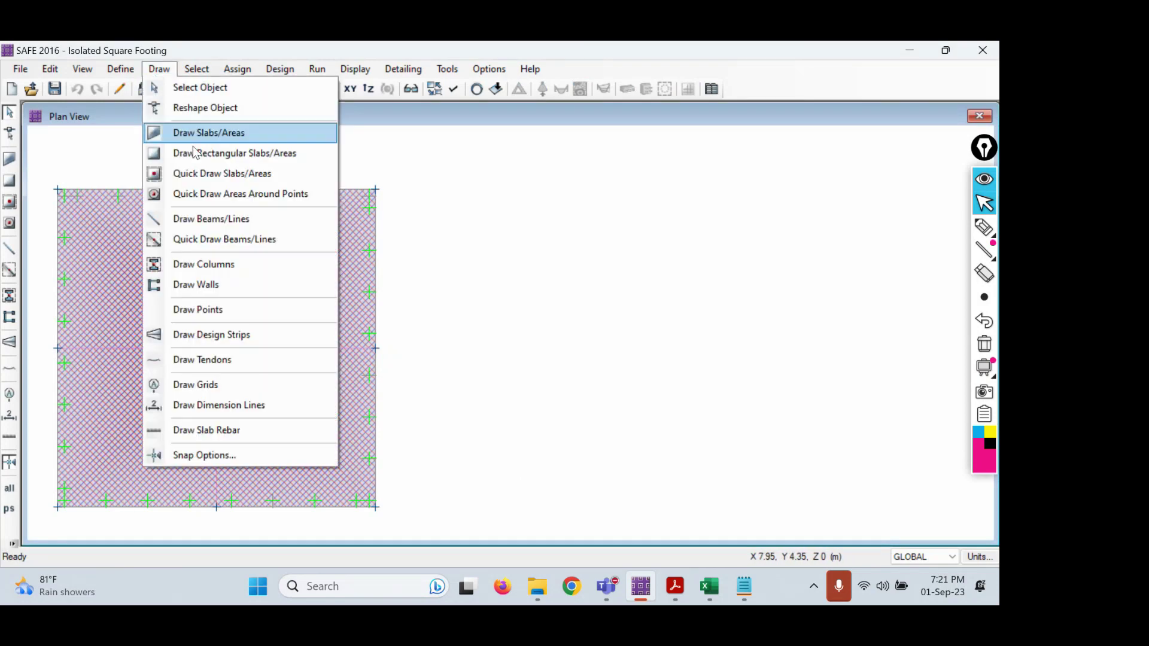
pyautogui.click(213, 310)
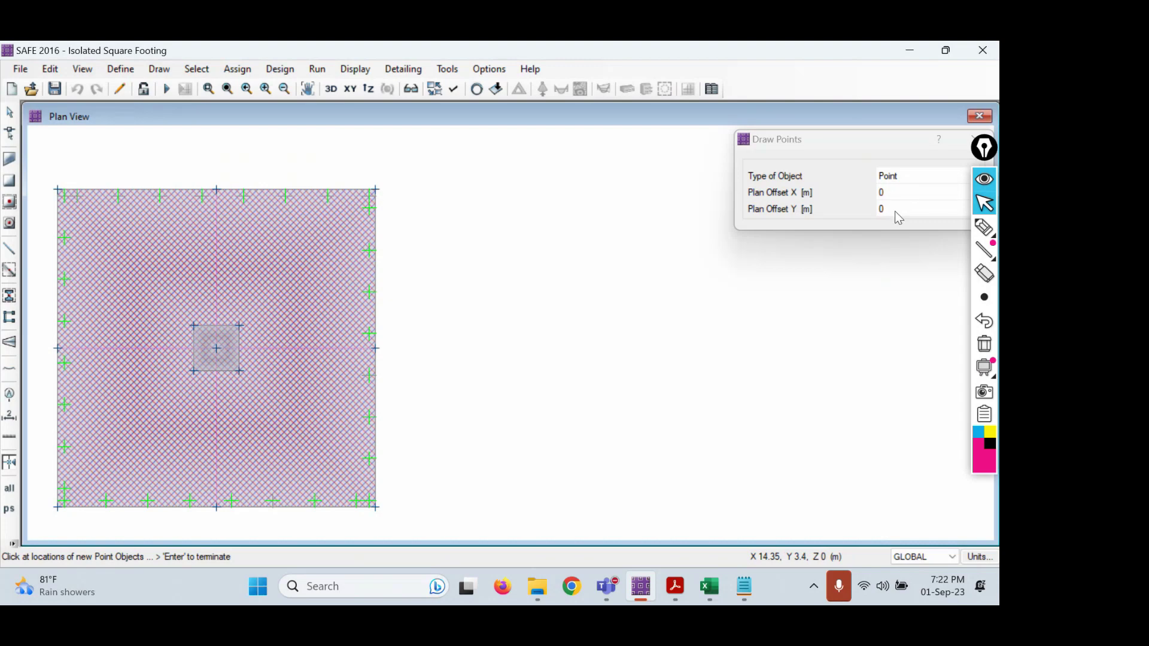
# - Sketch a pink square footing outline beside the plan with the annotation pen, erasing and redrawing the uneven sides
pyautogui.moveTo(975, 232)
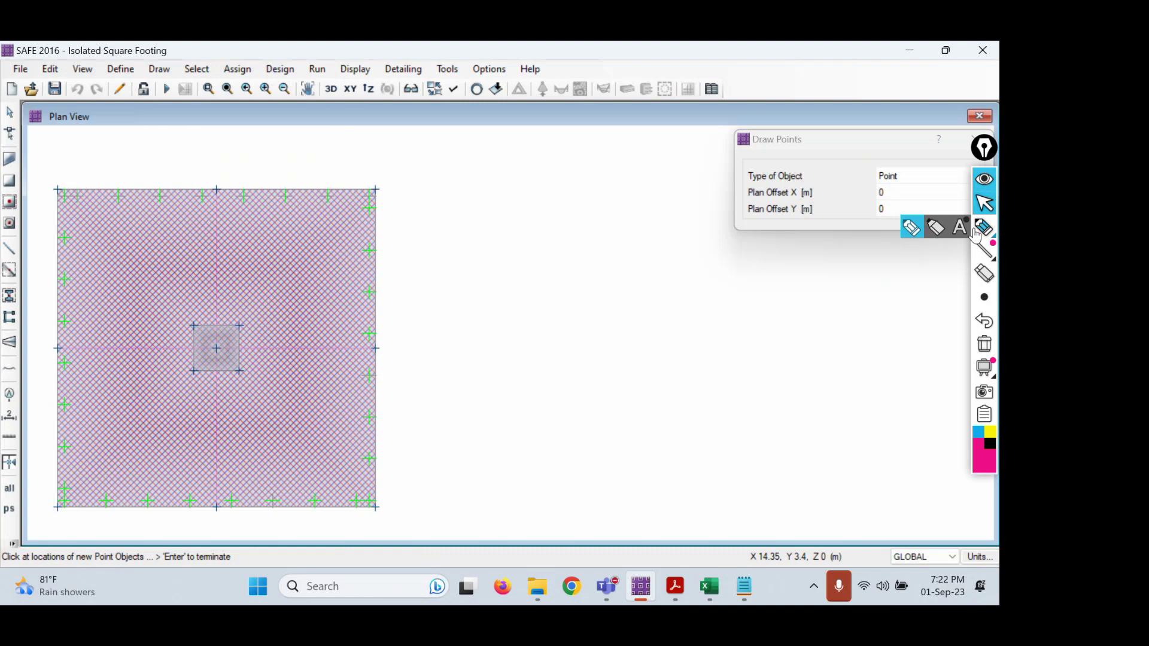
pyautogui.click(975, 233)
pyautogui.moveTo(467, 358)
pyautogui.mouseDown()
pyautogui.moveTo(679, 217)
pyautogui.moveTo(734, 393)
pyautogui.moveTo(505, 410)
pyautogui.moveTo(453, 347)
pyautogui.moveTo(454, 330)
pyautogui.mouseUp()
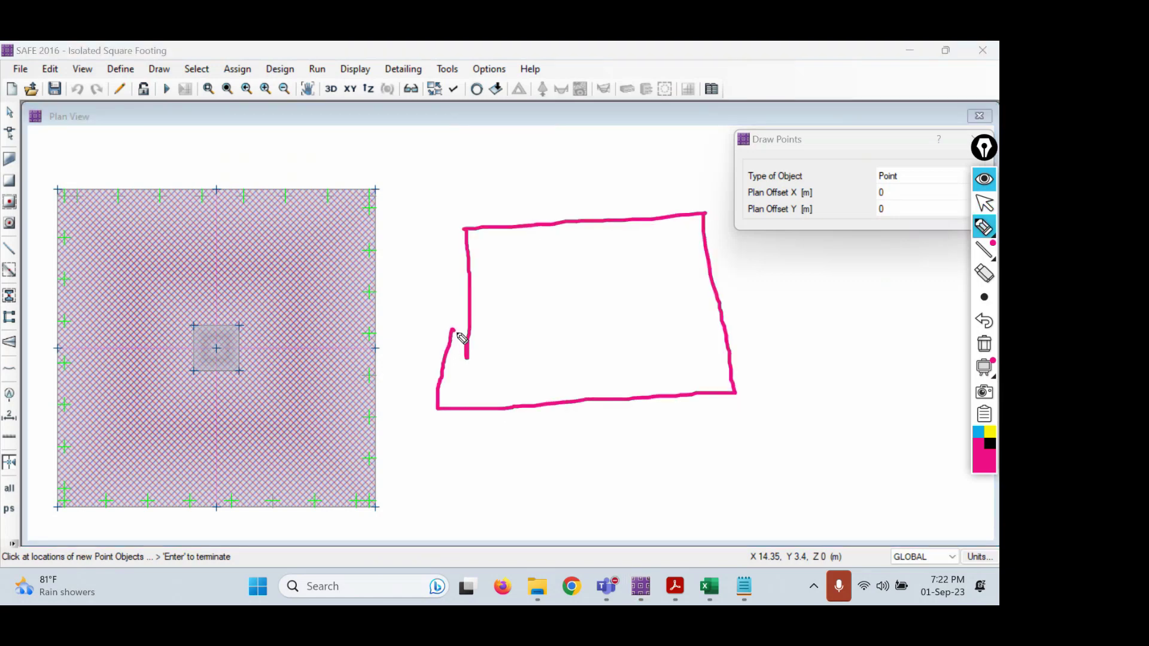
pyautogui.click(983, 273)
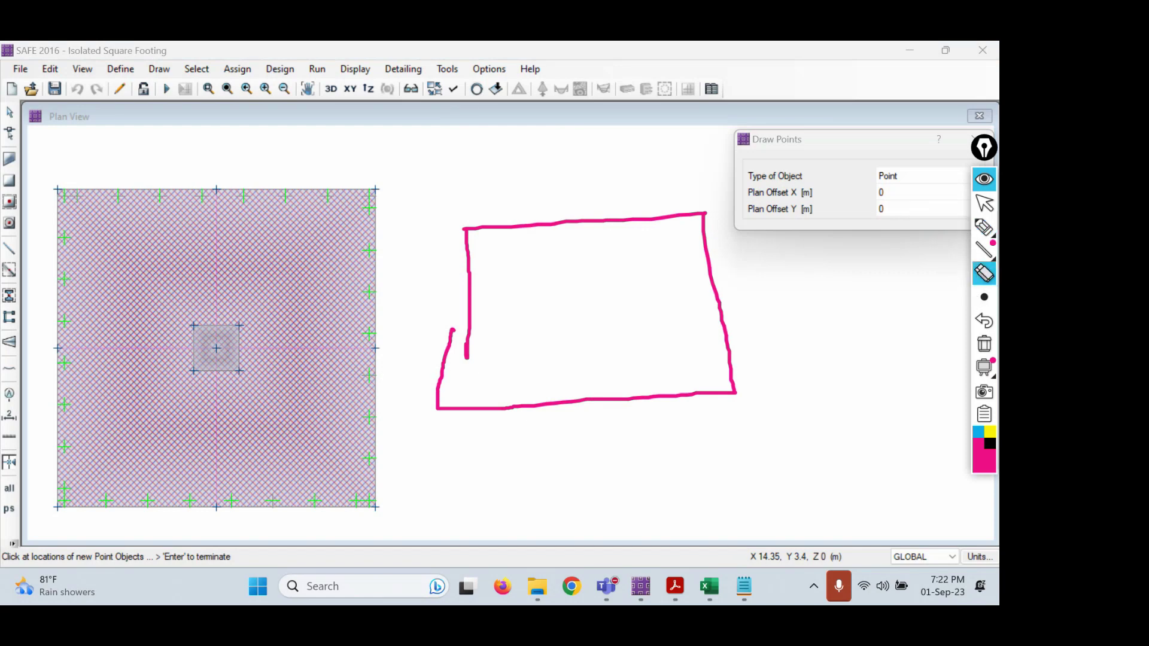
pyautogui.click(716, 298)
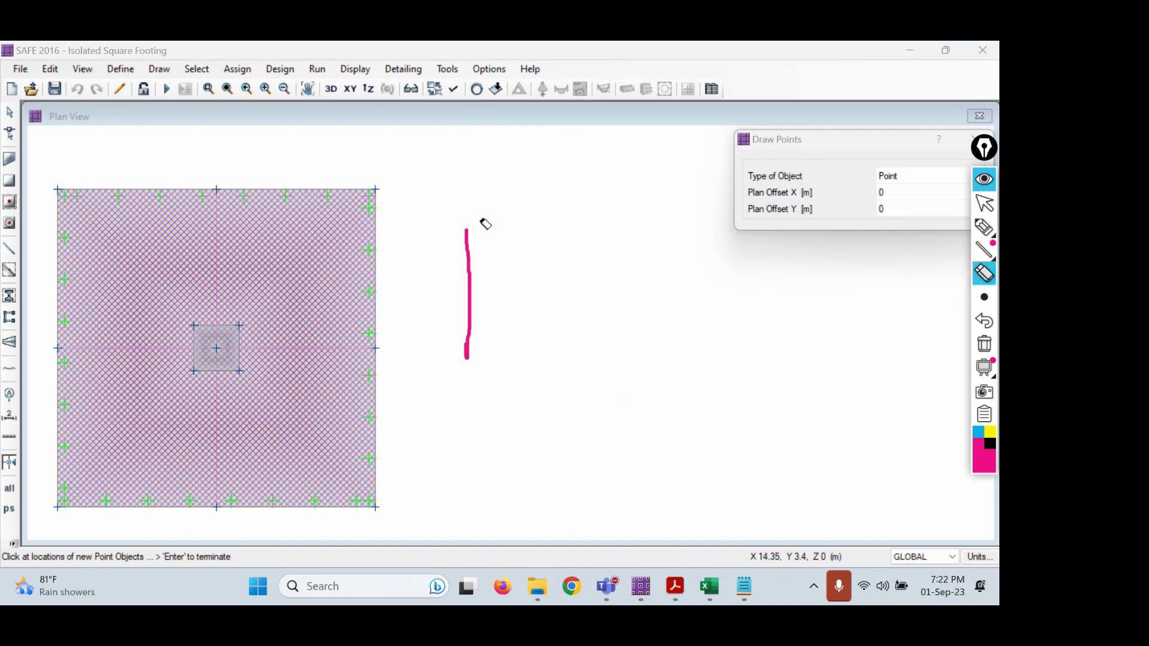
pyautogui.click(983, 228)
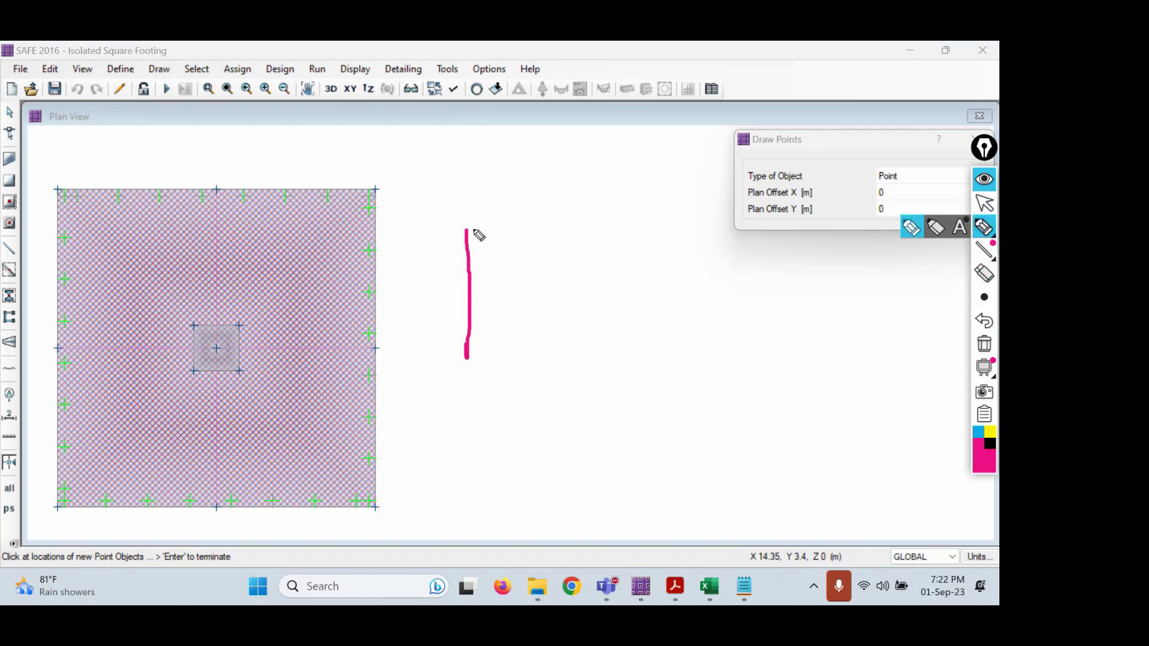
pyautogui.moveTo(459, 229)
pyautogui.mouseDown()
pyautogui.moveTo(582, 229)
pyautogui.moveTo(671, 324)
pyautogui.moveTo(649, 393)
pyautogui.moveTo(477, 400)
pyautogui.moveTo(470, 352)
pyautogui.mouseUp()
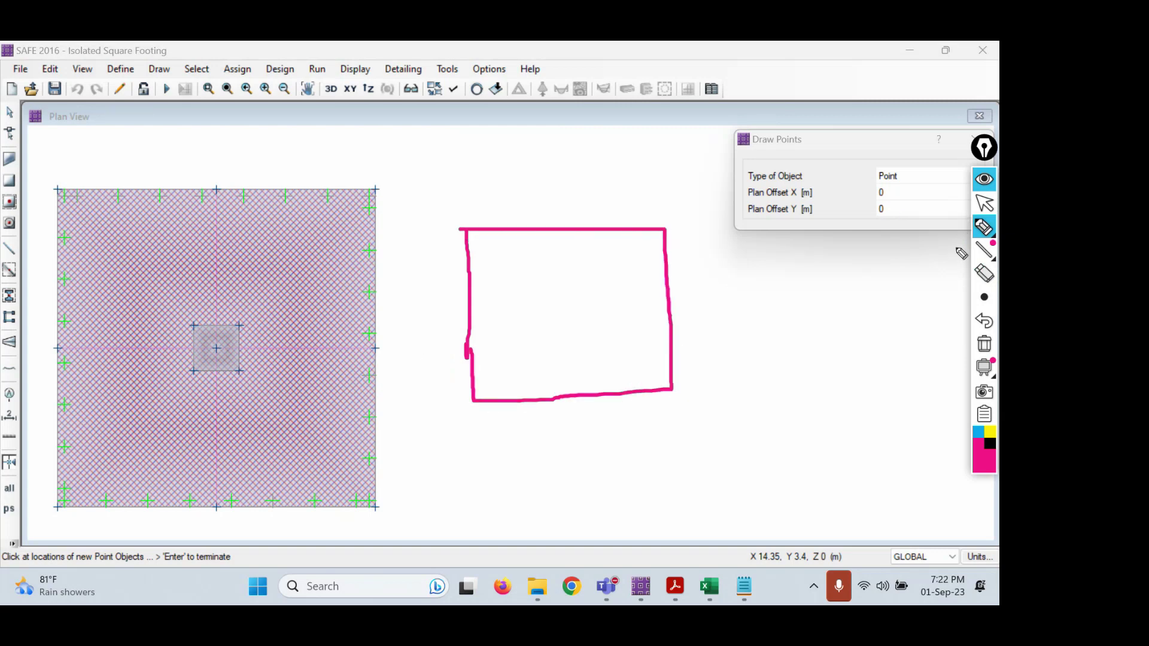
# - Draw the column as a small black square and a blue critical section line at distance d from its face
pyautogui.click(988, 444)
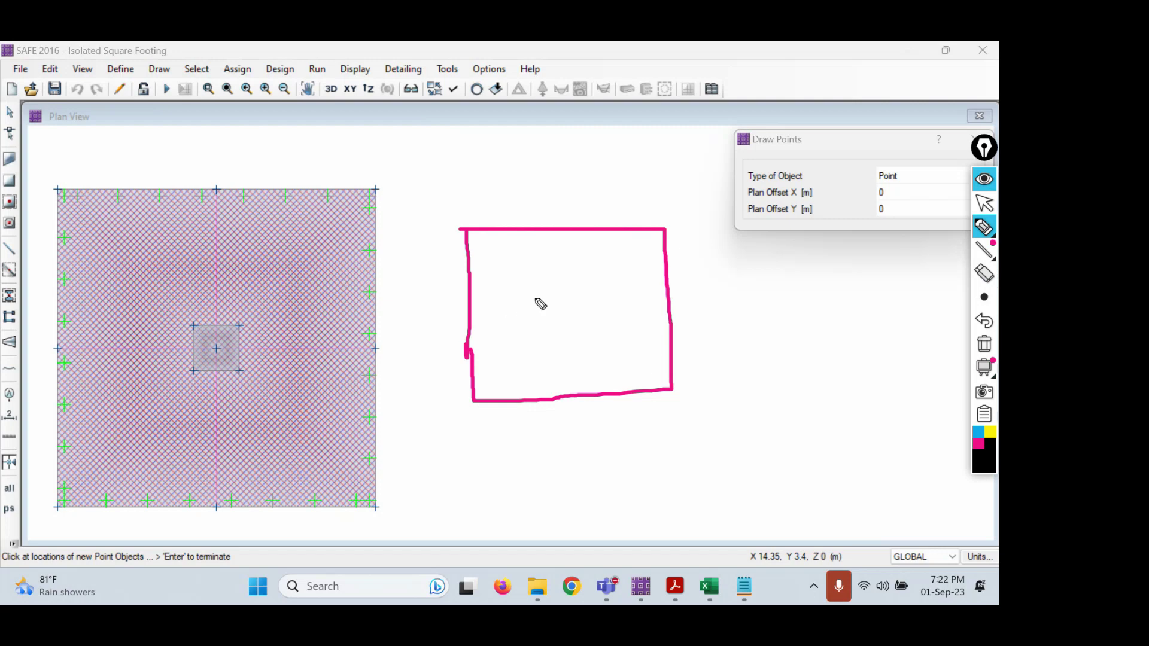
pyautogui.moveTo(536, 294)
pyautogui.mouseDown()
pyautogui.moveTo(574, 328)
pyautogui.moveTo(536, 295)
pyautogui.mouseUp()
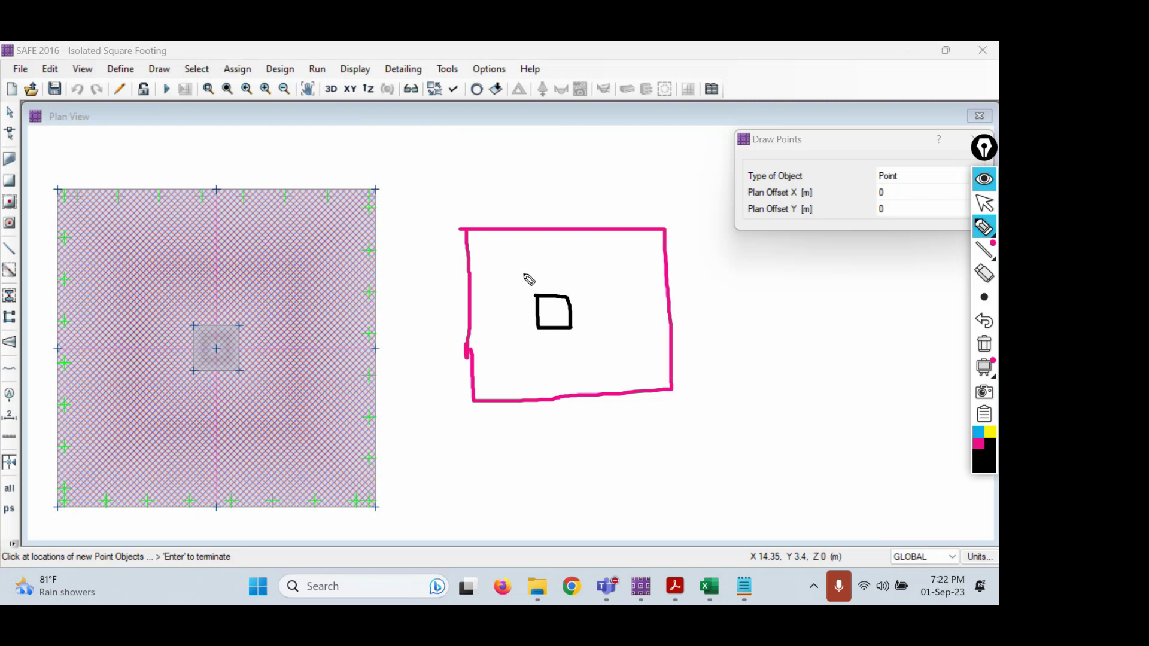
pyautogui.moveTo(613, 230); pyautogui.dragTo(604, 383)
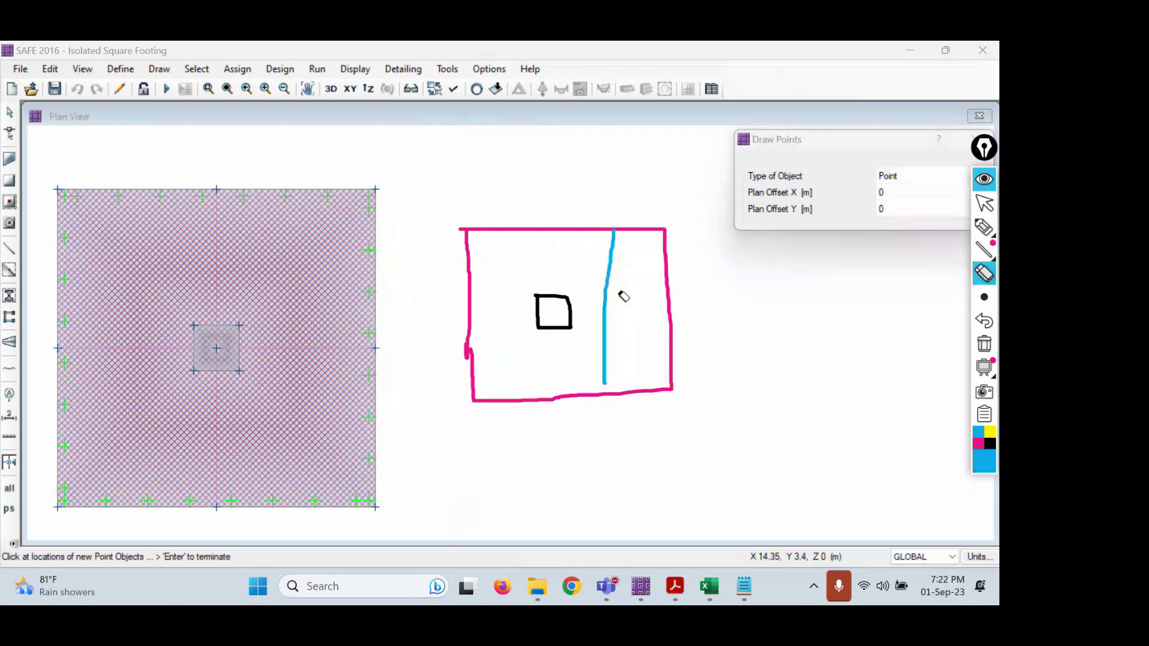
pyautogui.moveTo(611, 230); pyautogui.dragTo(617, 395)
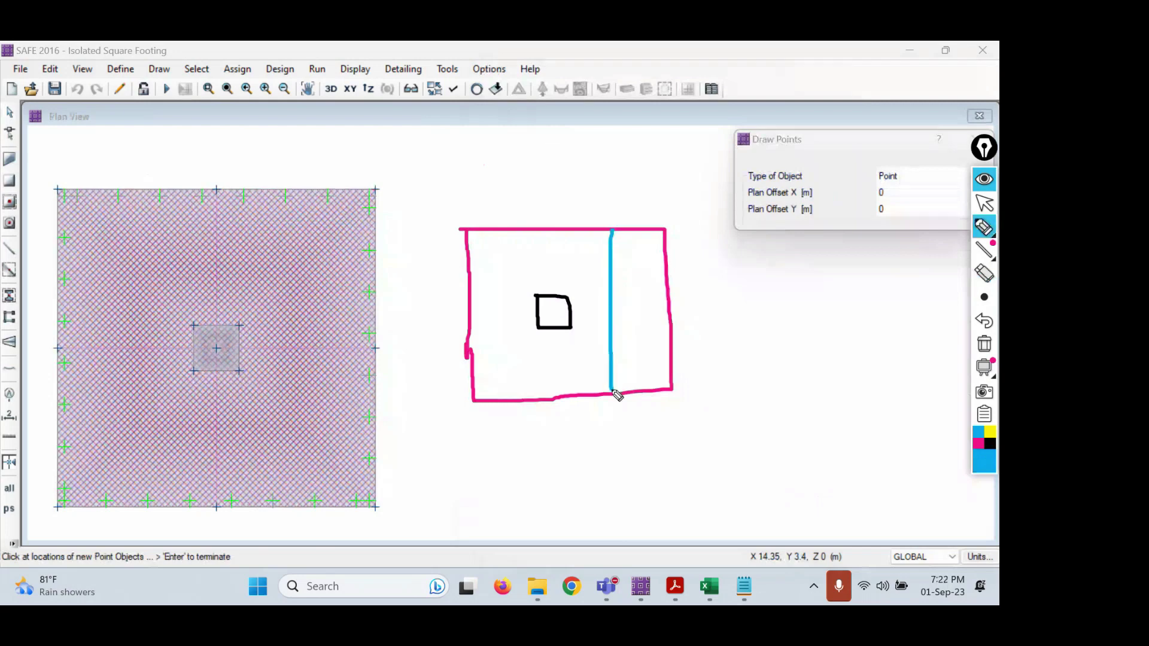
pyautogui.moveTo(573, 311)
pyautogui.mouseDown()
pyautogui.moveTo(610, 310)
pyautogui.moveTo(578, 275)
pyautogui.mouseUp()
# - Hatch the strip between the critical section line and the footing edge, and draw a dimension line for its width
pyautogui.moveTo(612, 244); pyautogui.dragTo(658, 233)
pyautogui.moveTo(617, 265); pyautogui.dragTo(663, 251)
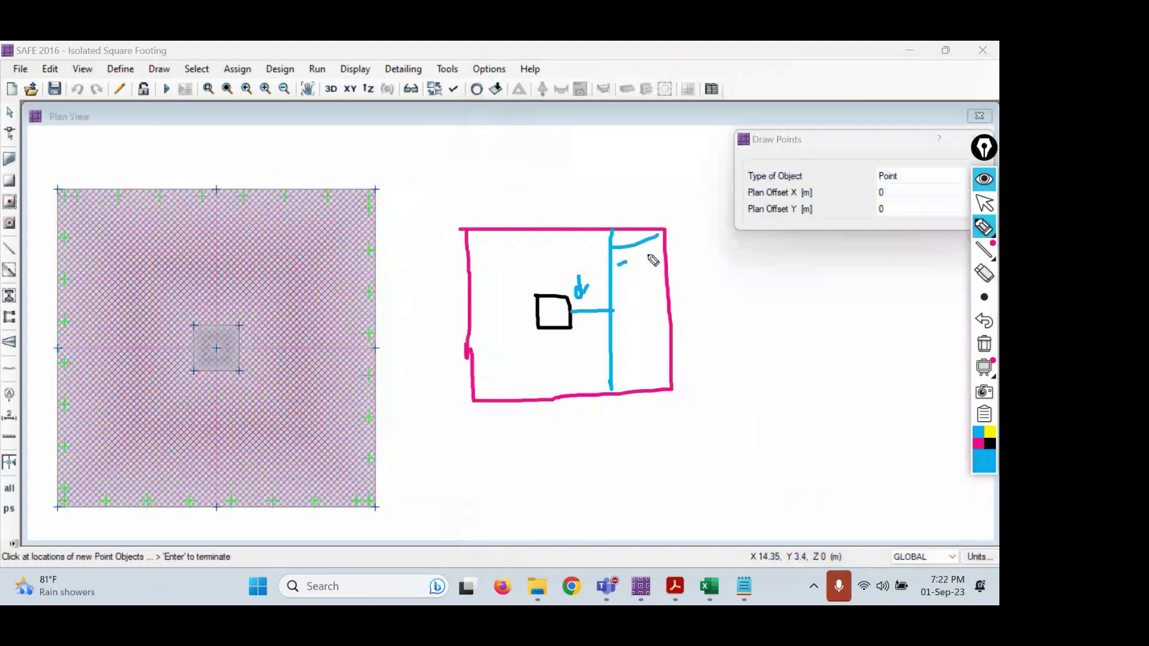
pyautogui.moveTo(618, 286); pyautogui.dragTo(658, 277)
pyautogui.moveTo(616, 310); pyautogui.dragTo(652, 304)
pyautogui.moveTo(608, 337)
pyautogui.mouseDown()
pyautogui.moveTo(661, 324)
pyautogui.moveTo(685, 342)
pyautogui.mouseUp()
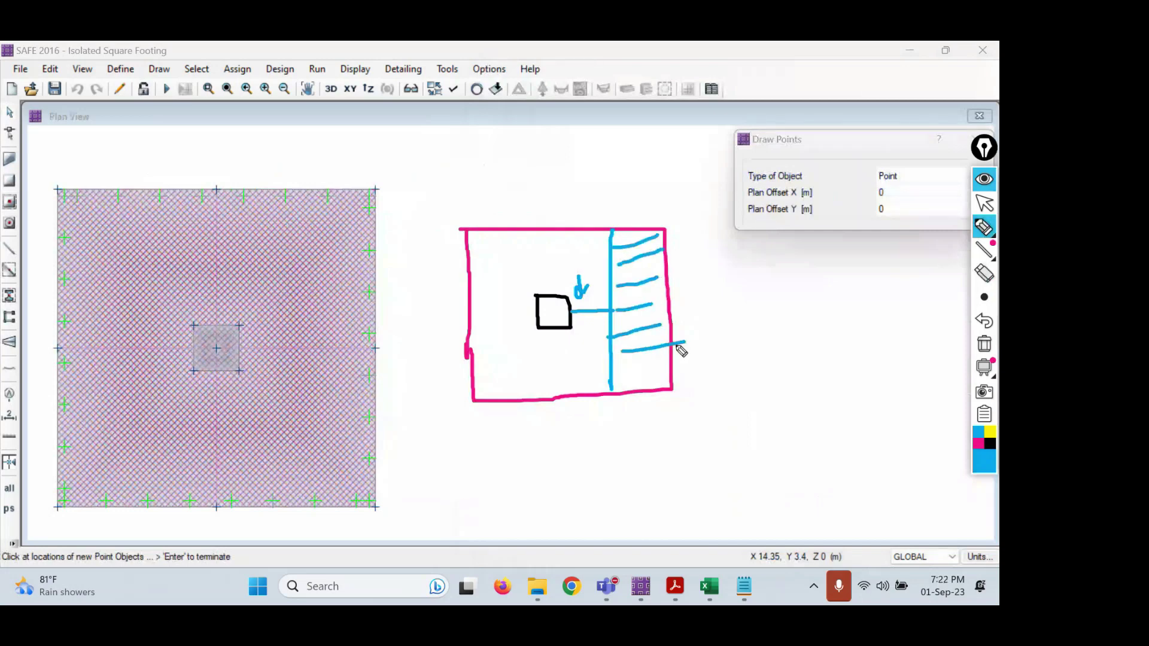
pyautogui.moveTo(609, 409); pyautogui.dragTo(614, 454)
pyautogui.moveTo(672, 403); pyautogui.dragTo(679, 459)
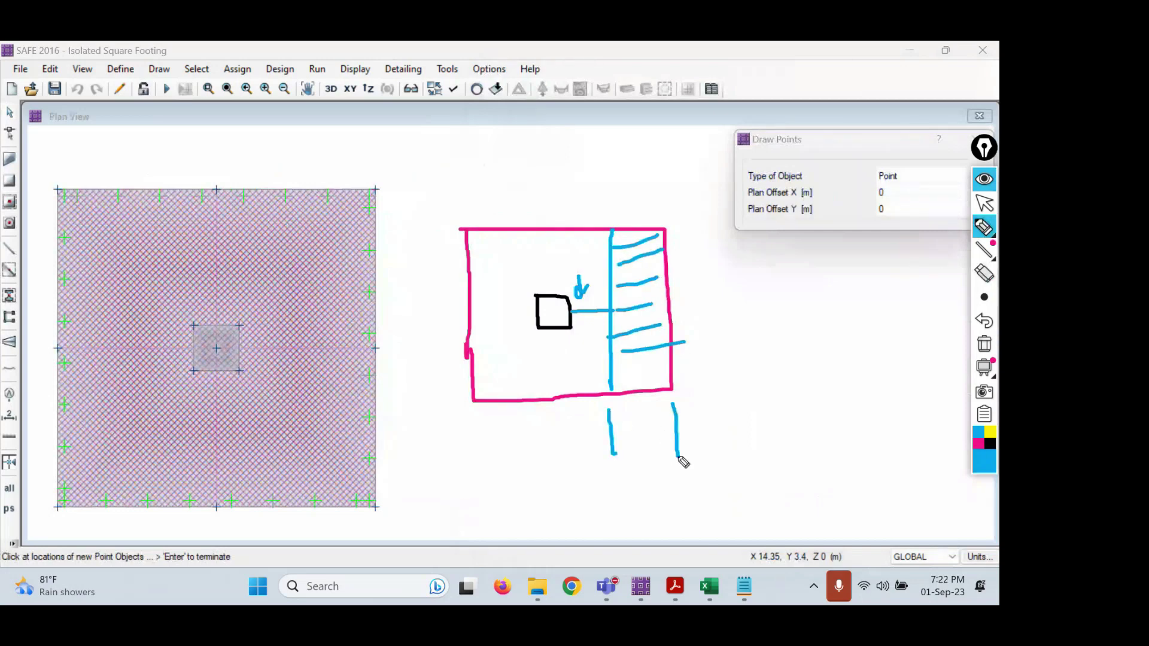
pyautogui.moveTo(616, 440)
pyautogui.mouseDown()
pyautogui.moveTo(682, 431)
pyautogui.moveTo(622, 448)
pyautogui.mouseUp()
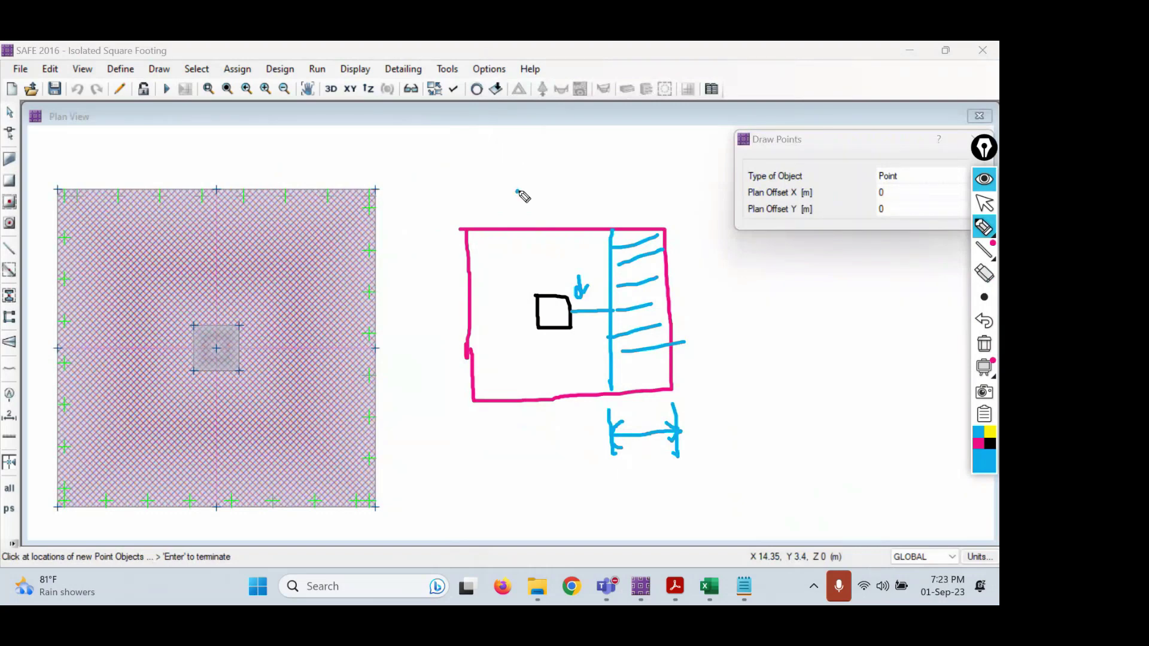
# - Label the sketched footing width 2.8 and the column width 0.4 with the pen
pyautogui.moveTo(518, 192); pyautogui.dragTo(538, 209)
pyautogui.click(541, 203)
pyautogui.moveTo(566, 187)
pyautogui.mouseDown()
pyautogui.moveTo(556, 204)
pyautogui.moveTo(559, 186)
pyautogui.mouseUp()
pyautogui.moveTo(526, 275)
pyautogui.mouseDown()
pyautogui.moveTo(531, 285)
pyautogui.moveTo(521, 274)
pyautogui.moveTo(572, 273)
pyautogui.mouseUp()
pyautogui.click(543, 281)
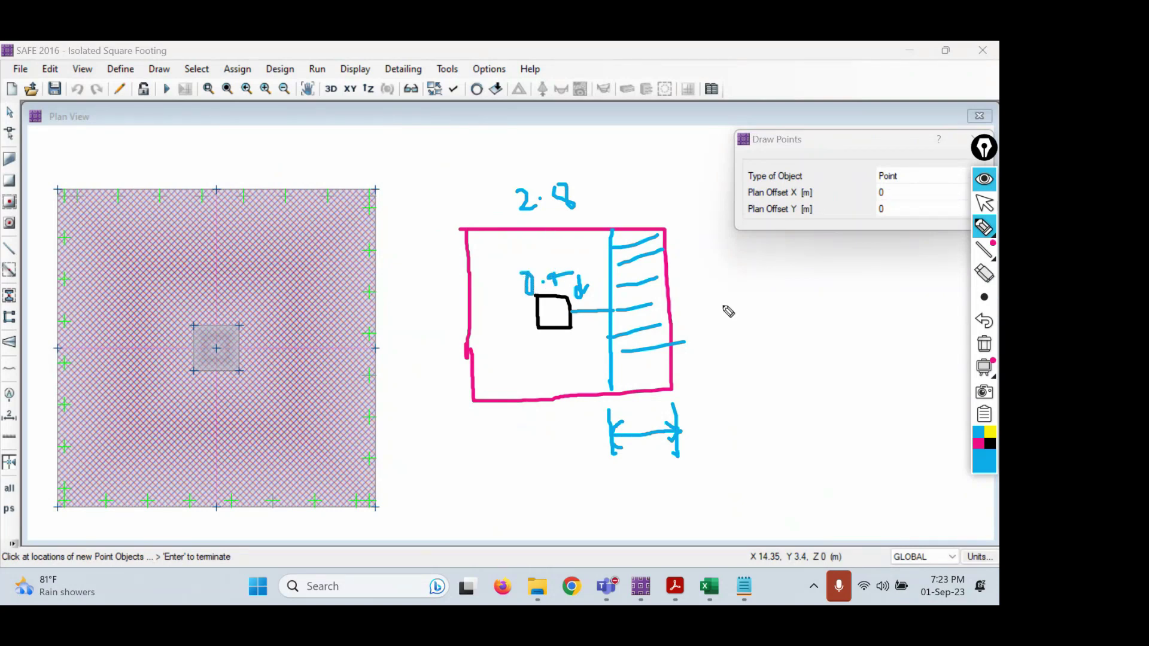
# - Write the strip width expression (2.8 − 0.4)/2 − d beside the sketch and begin simplifying it as 1.2 −
pyautogui.click(736, 292)
pyautogui.moveTo(700, 288)
pyautogui.mouseDown()
pyautogui.moveTo(731, 297)
pyautogui.moveTo(759, 282)
pyautogui.moveTo(756, 299)
pyautogui.mouseUp()
pyautogui.moveTo(778, 293); pyautogui.dragTo(868, 267)
pyautogui.click(821, 288)
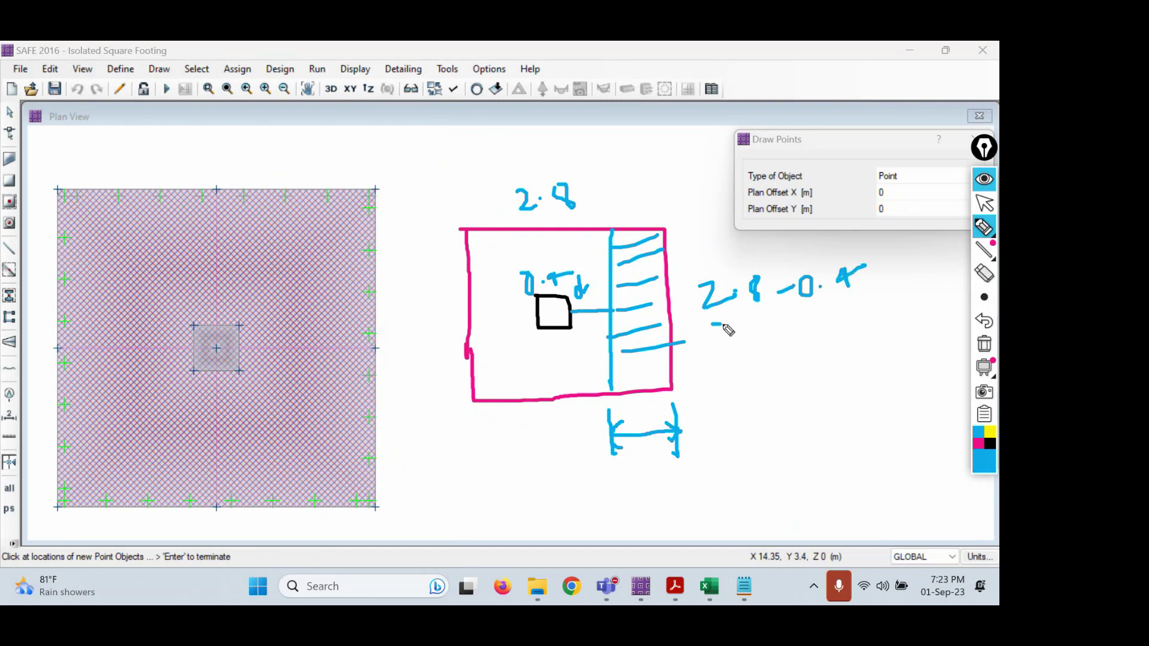
pyautogui.moveTo(711, 324); pyautogui.dragTo(838, 302)
pyautogui.moveTo(764, 343)
pyautogui.mouseDown()
pyautogui.moveTo(779, 357)
pyautogui.moveTo(803, 352)
pyautogui.mouseUp()
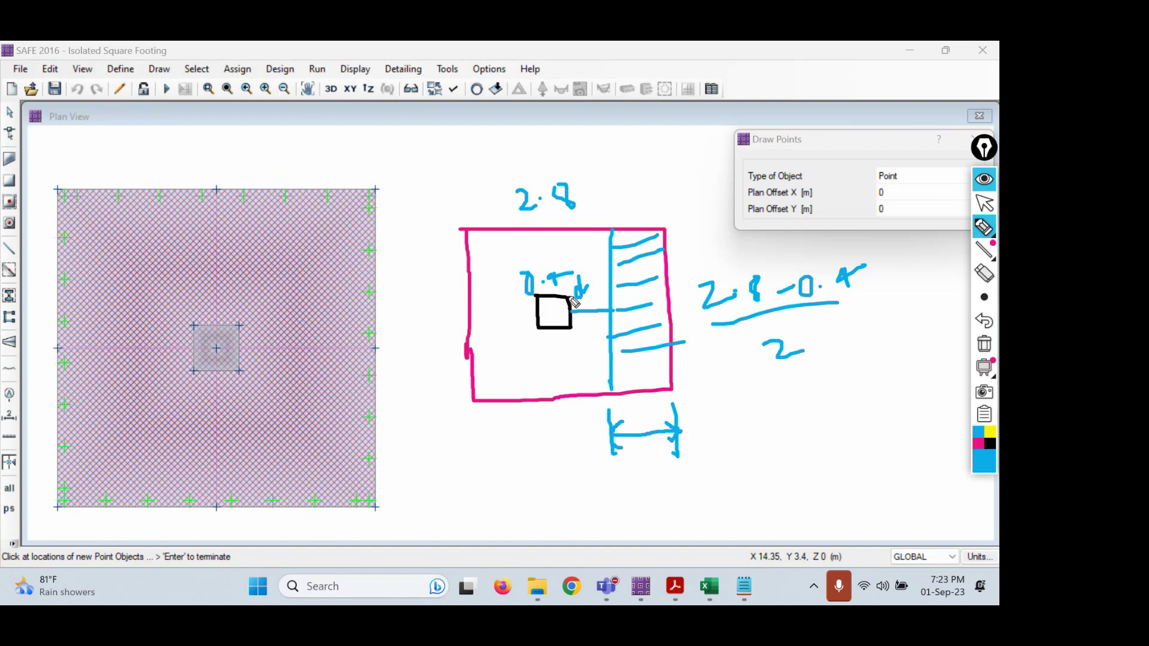
pyautogui.moveTo(863, 304); pyautogui.dragTo(908, 309)
pyautogui.moveTo(756, 395)
pyautogui.mouseDown()
pyautogui.moveTo(760, 419)
pyautogui.moveTo(840, 398)
pyautogui.mouseUp()
pyautogui.click(771, 406)
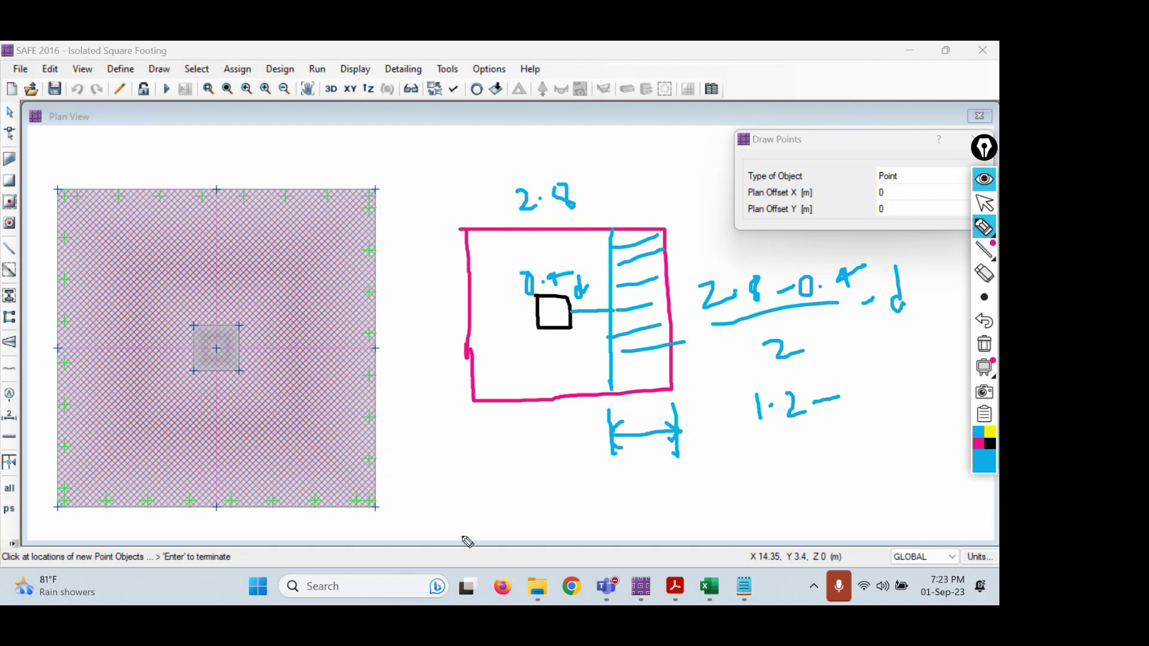
# - Work out the effective depth as 600 − 50 − 16/2 = 542 and complete the strip width as 1.2 − 0.542 = 0.658 m
pyautogui.moveTo(413, 480)
pyautogui.mouseDown()
pyautogui.moveTo(491, 497)
pyautogui.moveTo(515, 483)
pyautogui.moveTo(509, 498)
pyautogui.moveTo(525, 498)
pyautogui.moveTo(559, 479)
pyautogui.moveTo(556, 496)
pyautogui.moveTo(573, 507)
pyautogui.mouseUp()
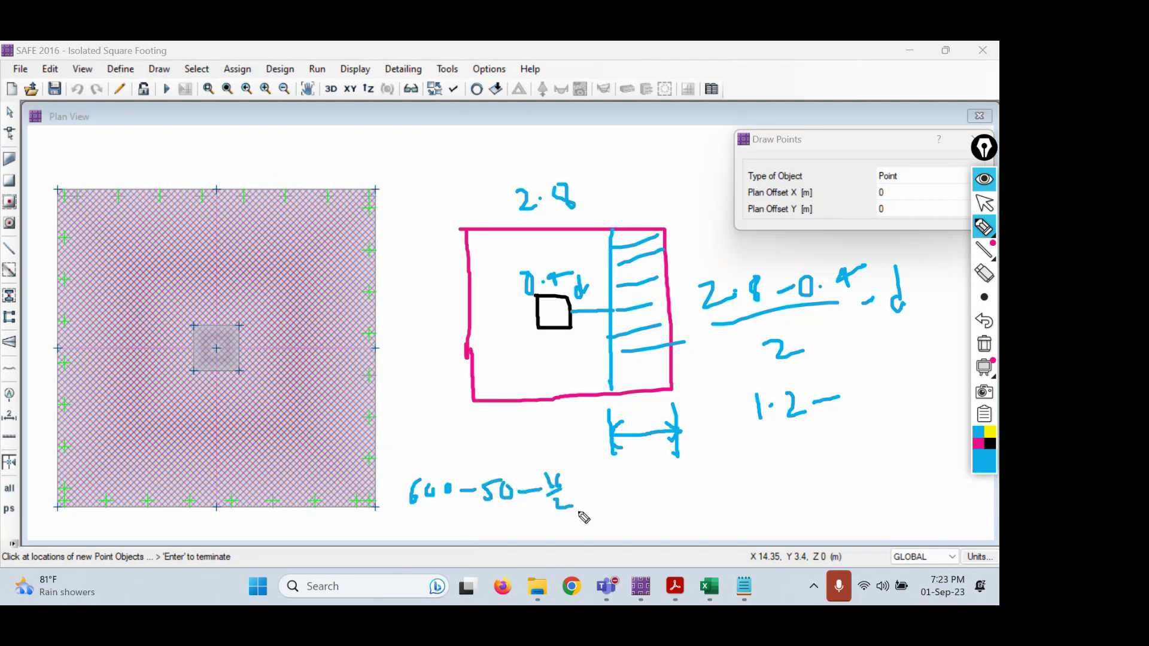
pyautogui.moveTo(479, 528)
pyautogui.mouseDown()
pyautogui.moveTo(546, 546)
pyautogui.moveTo(564, 525)
pyautogui.moveTo(596, 526)
pyautogui.mouseUp()
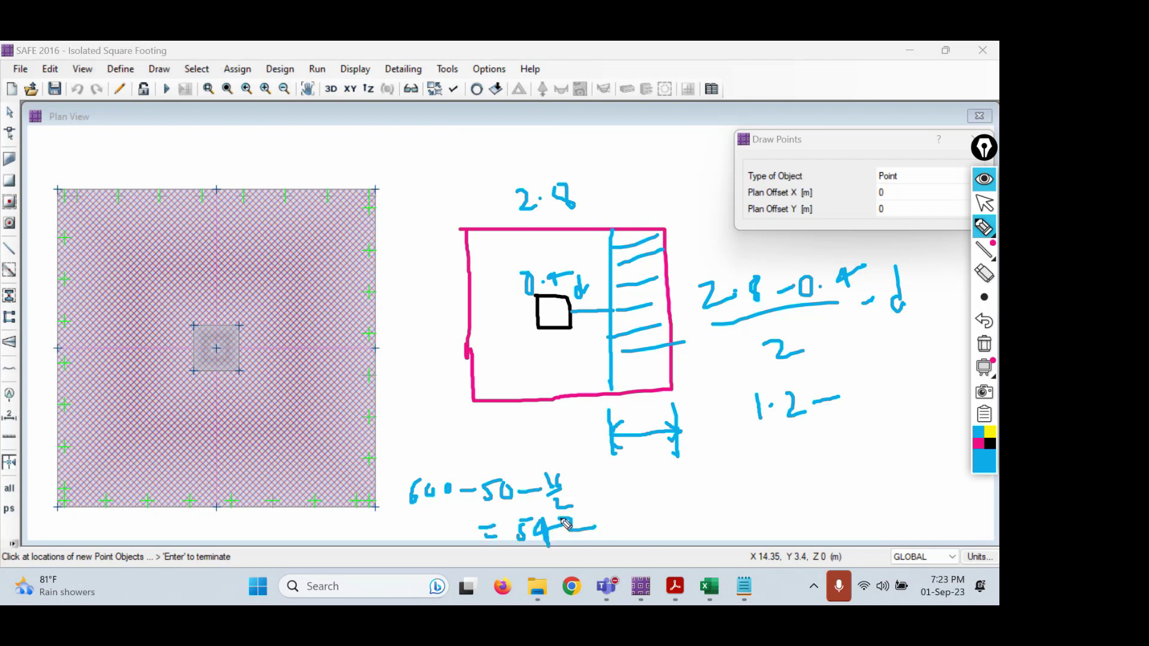
pyautogui.moveTo(865, 383)
pyautogui.mouseDown()
pyautogui.moveTo(856, 400)
pyautogui.moveTo(865, 382)
pyautogui.moveTo(884, 401)
pyautogui.moveTo(901, 375)
pyautogui.moveTo(898, 392)
pyautogui.moveTo(931, 388)
pyautogui.mouseUp()
pyautogui.click(893, 391)
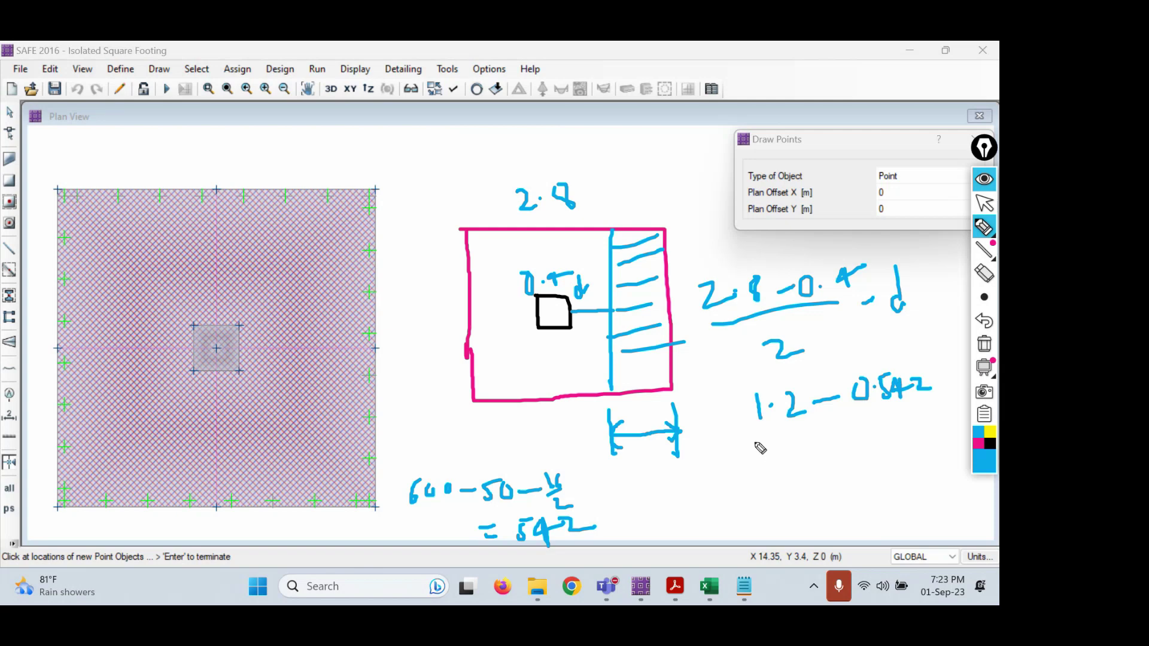
pyautogui.moveTo(771, 444); pyautogui.dragTo(856, 446)
pyautogui.click(833, 442)
pyautogui.moveTo(861, 428)
pyautogui.mouseDown()
pyautogui.moveTo(888, 419)
pyautogui.moveTo(891, 439)
pyautogui.moveTo(890, 423)
pyautogui.mouseUp()
pyautogui.moveTo(898, 426)
pyautogui.mouseDown()
pyautogui.moveTo(899, 440)
pyautogui.moveTo(925, 440)
pyautogui.mouseUp()
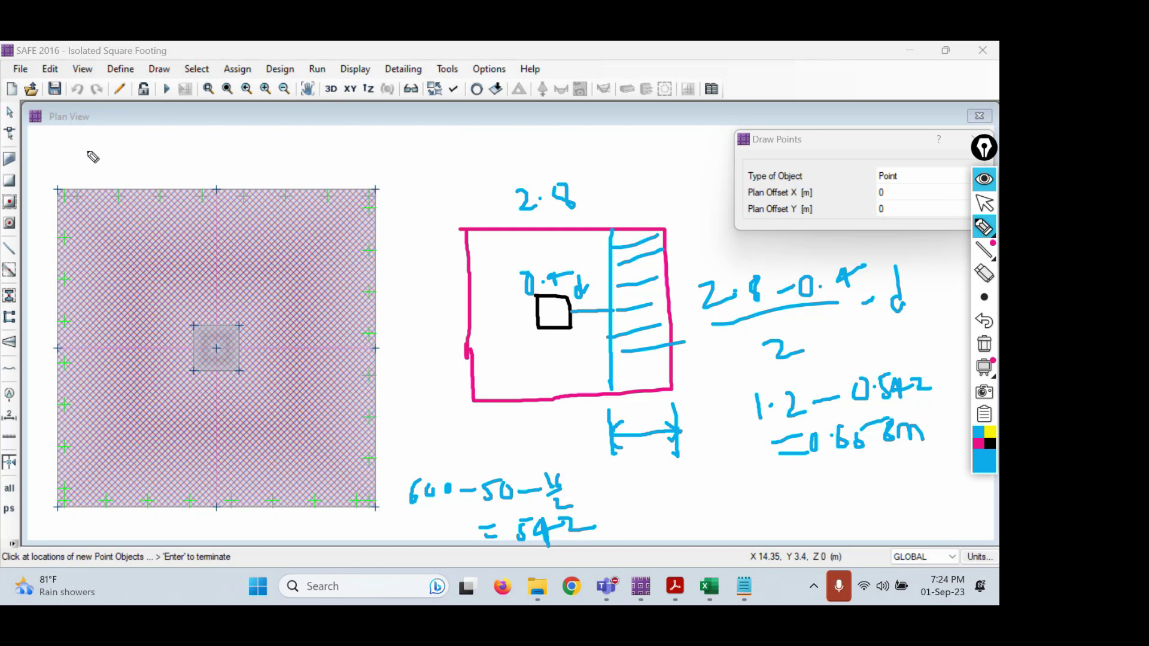
# - Write V= above the footing plan, then switch to the Acrobat design document and look up the upward soil pressure
pyautogui.moveTo(77, 158)
pyautogui.mouseDown()
pyautogui.moveTo(120, 156)
pyautogui.moveTo(126, 170)
pyautogui.mouseUp()
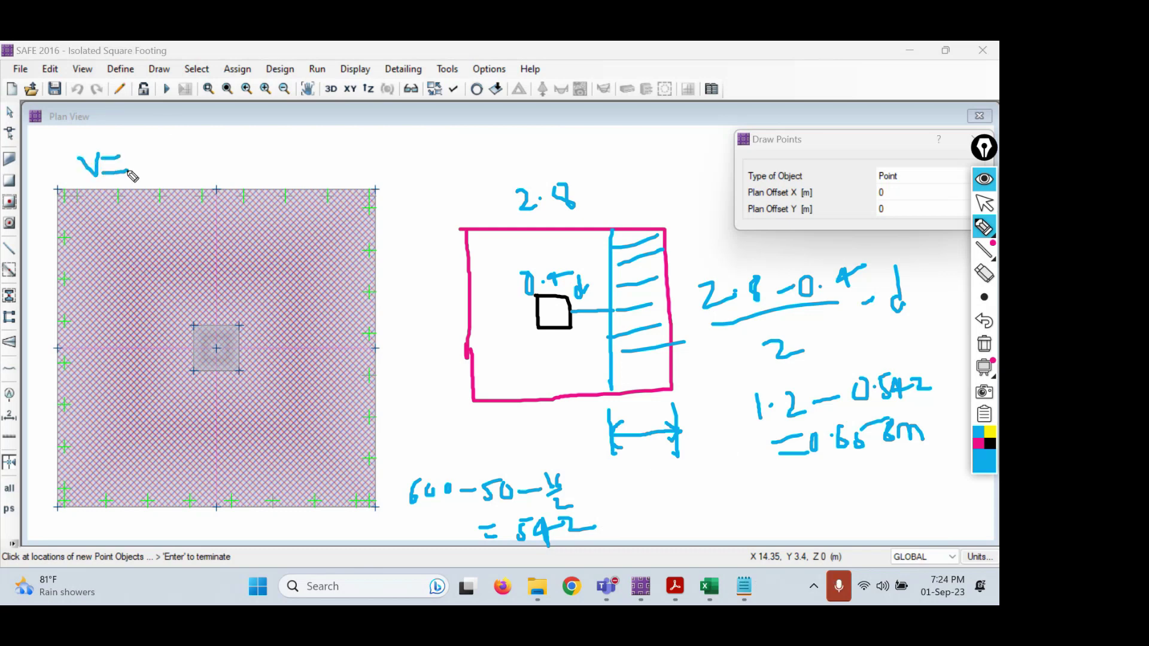
pyautogui.click(984, 203)
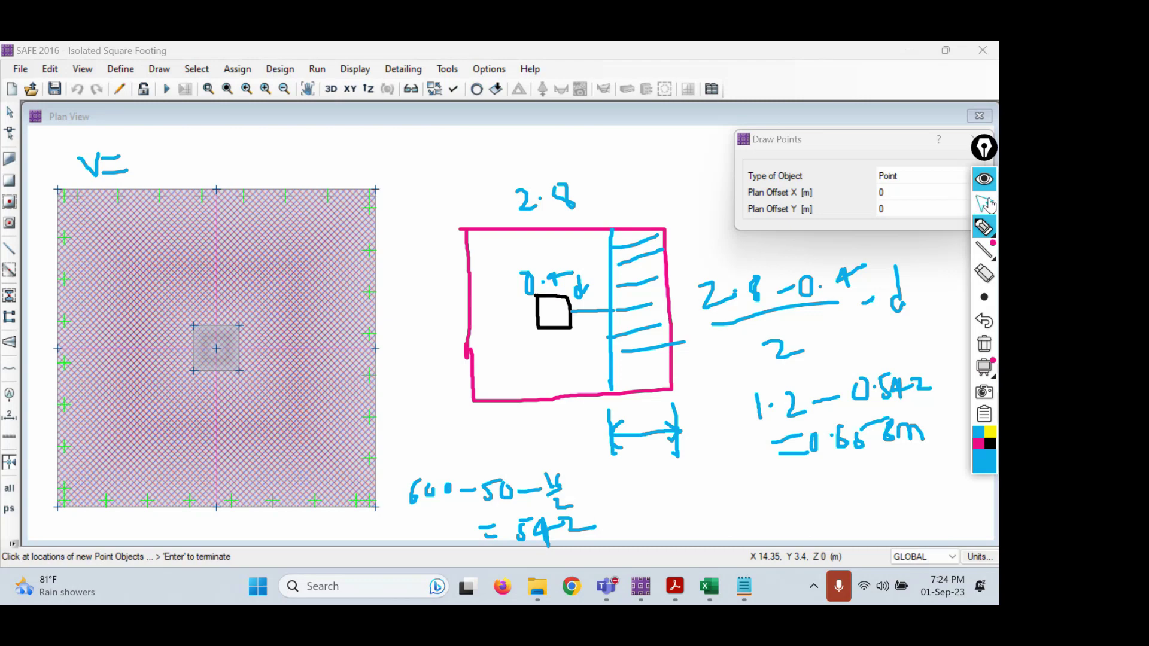
pyautogui.click(676, 588)
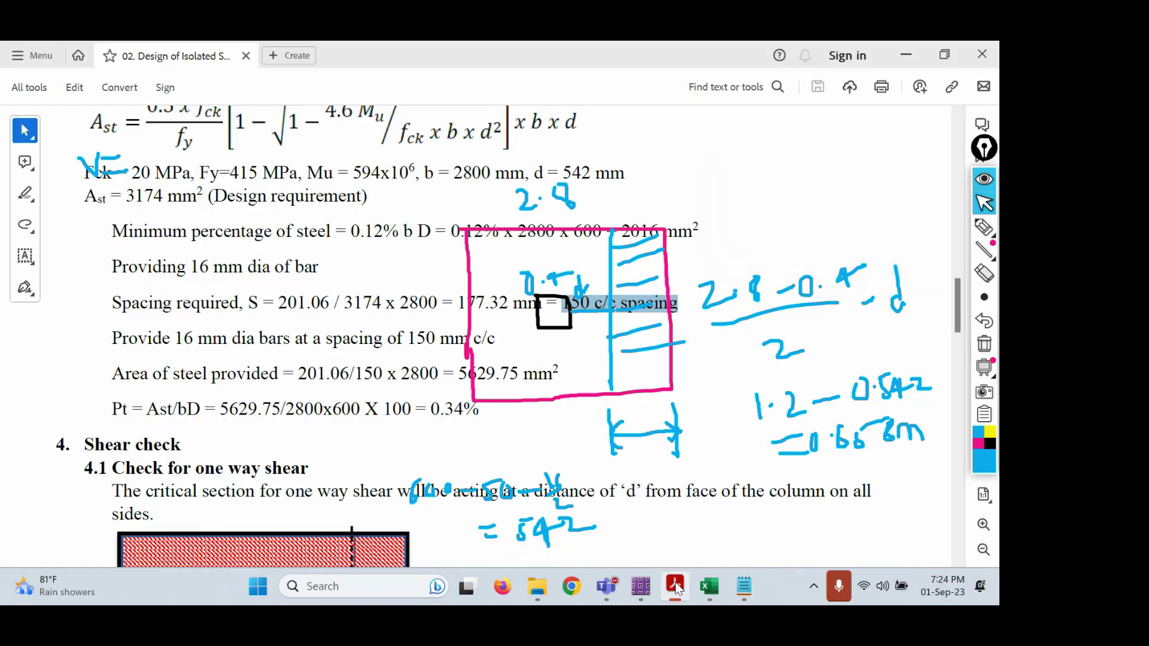
pyautogui.scroll(5, 329, 428)
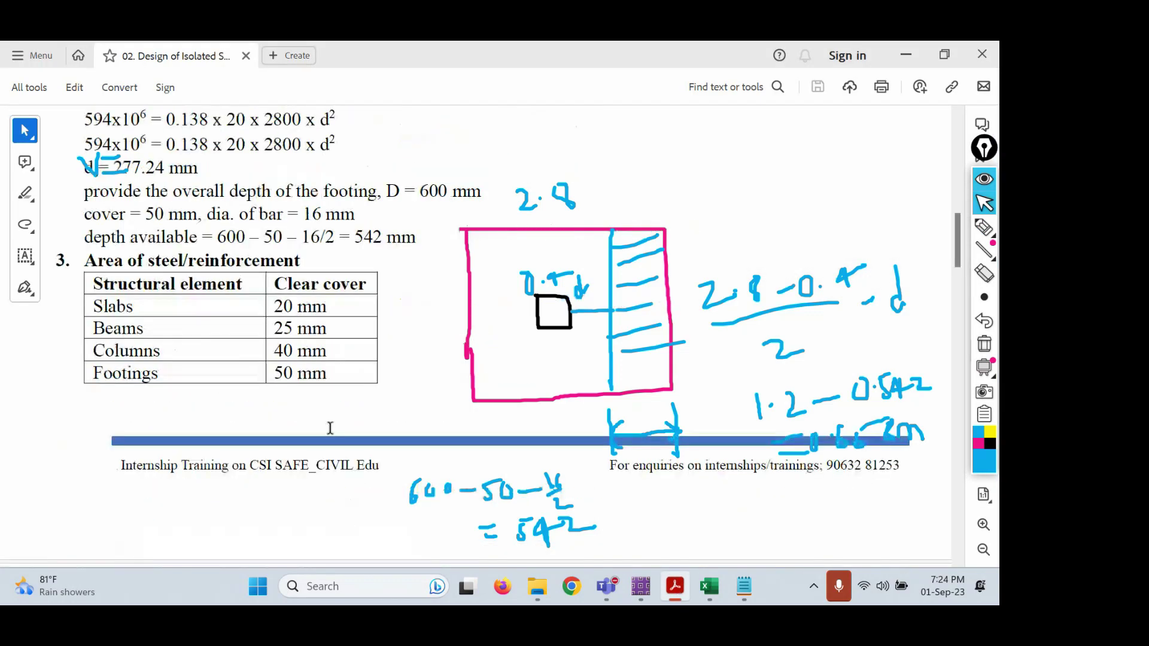
pyautogui.scroll(10, 330, 428)
pyautogui.scroll(-4, 233, 350)
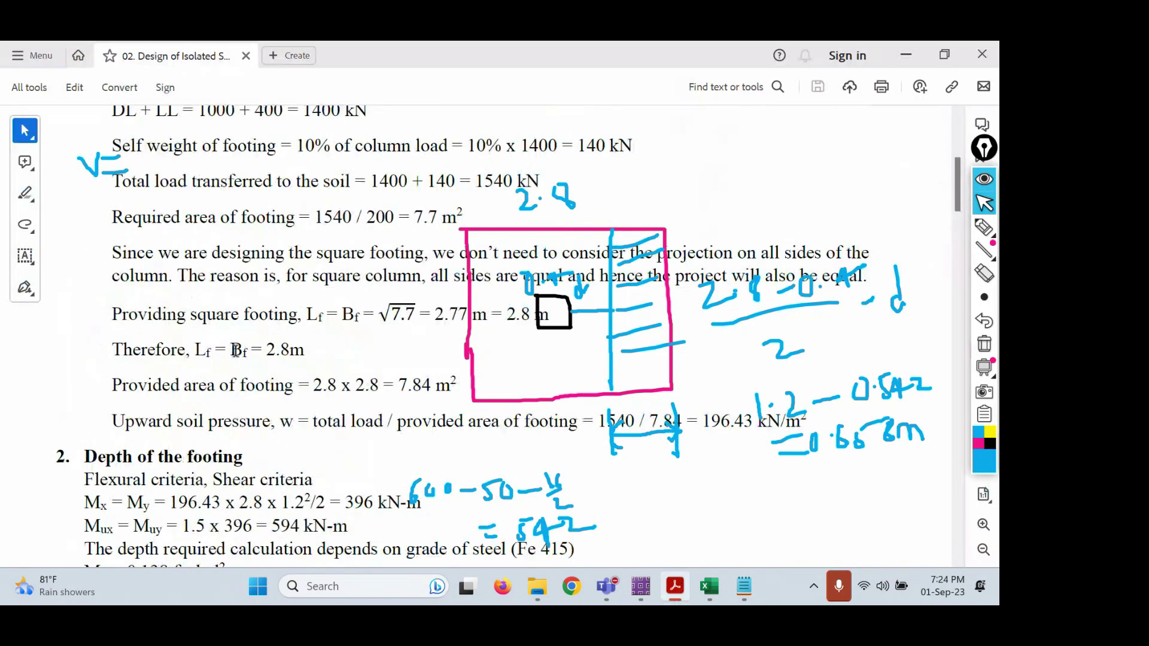
pyautogui.scroll(-3, 237, 350)
pyautogui.scroll(-1, 235, 350)
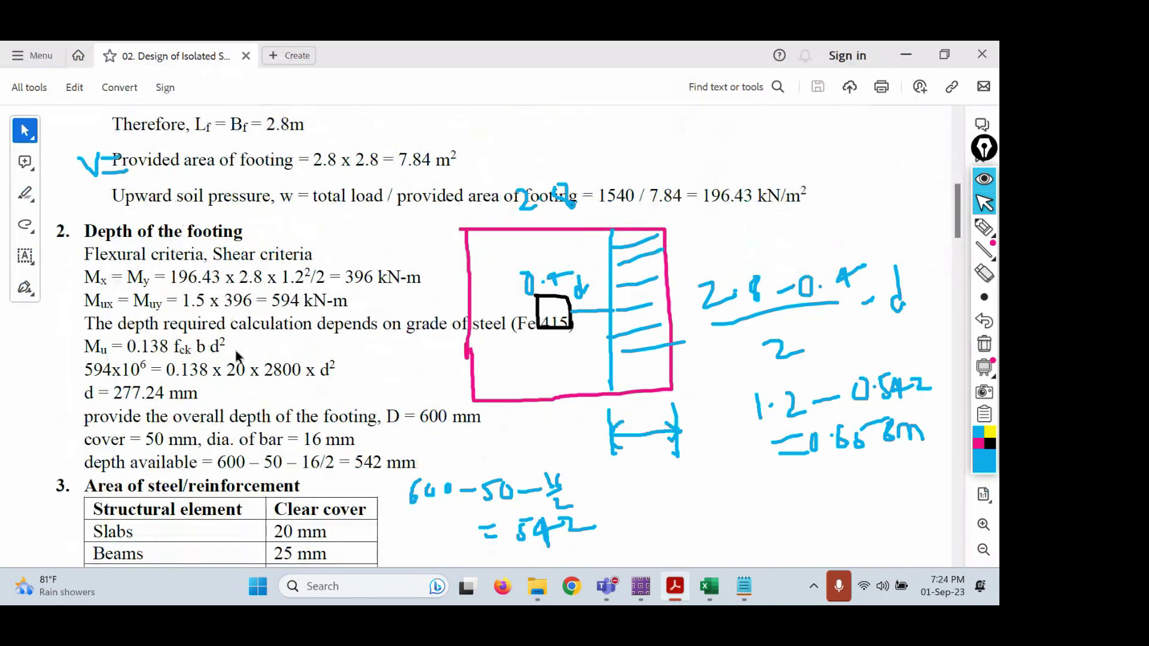
# - Check the upward soil pressure in the design document, return to SAFE and write 197 × 0.658 × 2.8 after V=
pyautogui.scroll(3, 237, 355)
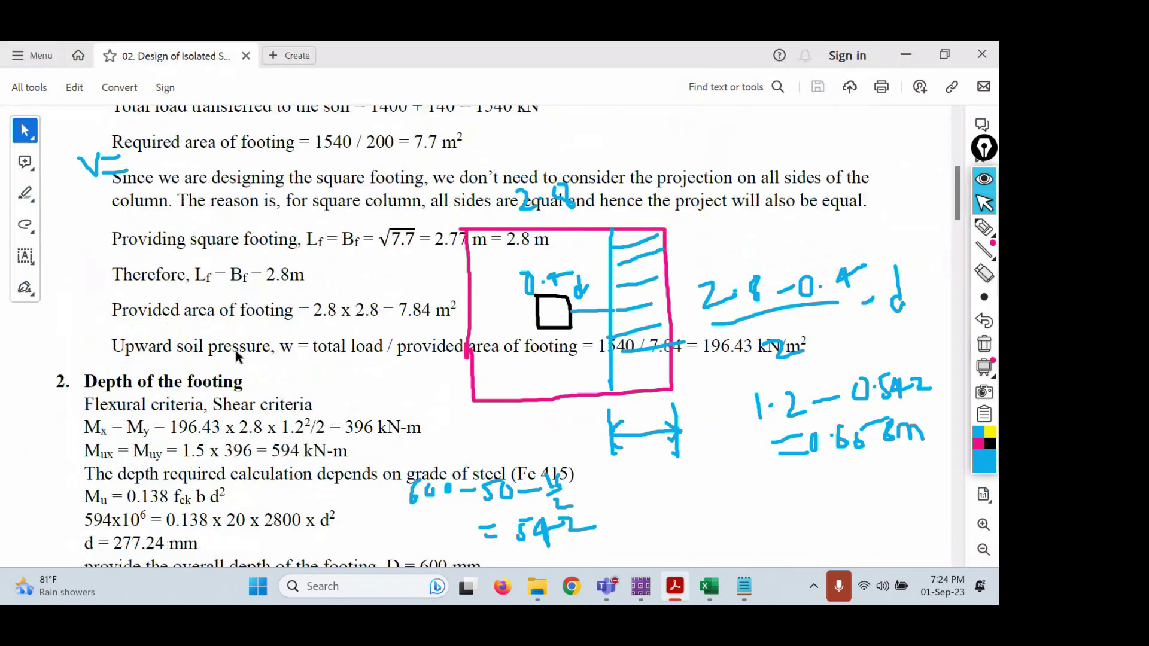
pyautogui.click(913, 56)
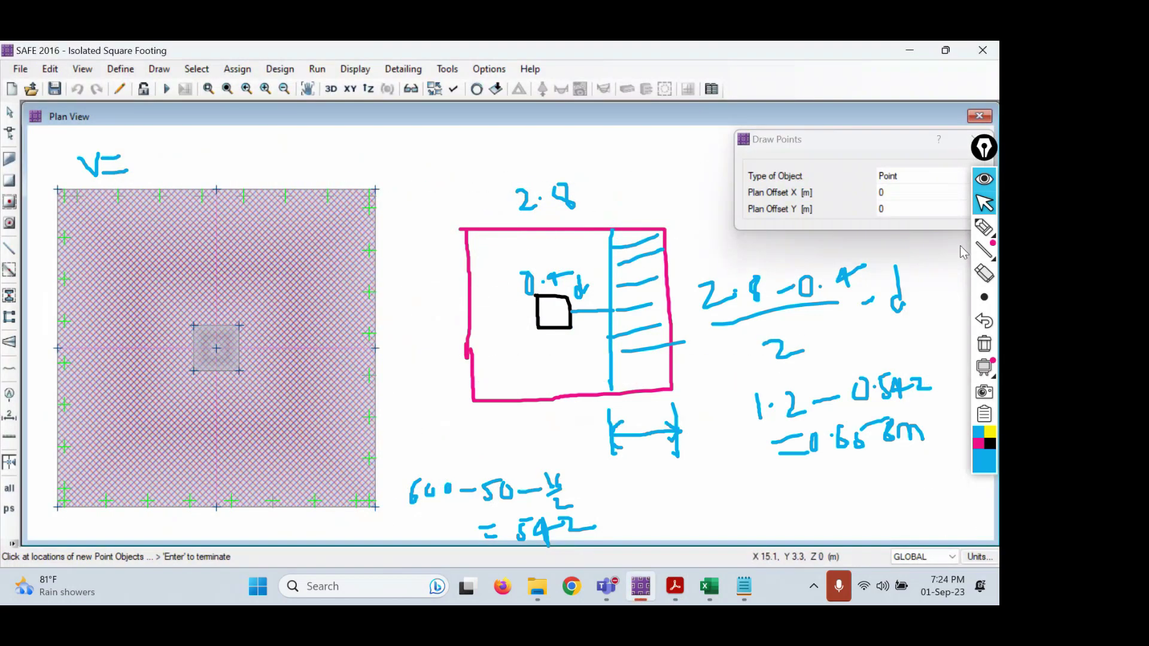
pyautogui.click(984, 227)
pyautogui.moveTo(137, 145)
pyautogui.mouseDown()
pyautogui.moveTo(144, 180)
pyautogui.moveTo(166, 163)
pyautogui.mouseUp()
pyautogui.moveTo(158, 146)
pyautogui.mouseDown()
pyautogui.moveTo(159, 179)
pyautogui.moveTo(184, 181)
pyautogui.mouseUp()
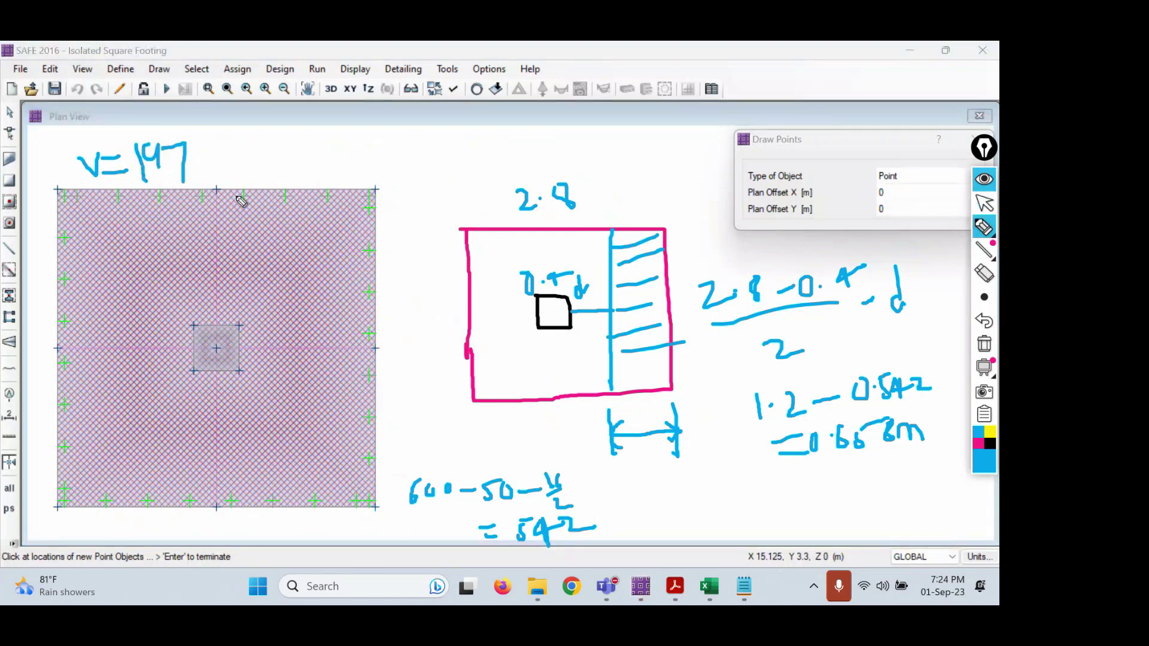
pyautogui.moveTo(218, 145)
pyautogui.mouseDown()
pyautogui.moveTo(210, 163)
pyautogui.moveTo(229, 163)
pyautogui.mouseUp()
pyautogui.moveTo(236, 145); pyautogui.dragTo(237, 146)
pyautogui.click(256, 151)
pyautogui.moveTo(263, 140); pyautogui.dragTo(262, 158)
pyautogui.moveTo(280, 145)
pyautogui.mouseDown()
pyautogui.moveTo(284, 161)
pyautogui.moveTo(302, 136)
pyautogui.moveTo(324, 158)
pyautogui.moveTo(316, 142)
pyautogui.moveTo(363, 158)
pyautogui.moveTo(415, 154)
pyautogui.moveTo(419, 127)
pyautogui.mouseUp()
pyautogui.click(394, 143)
pyautogui.click(396, 153)
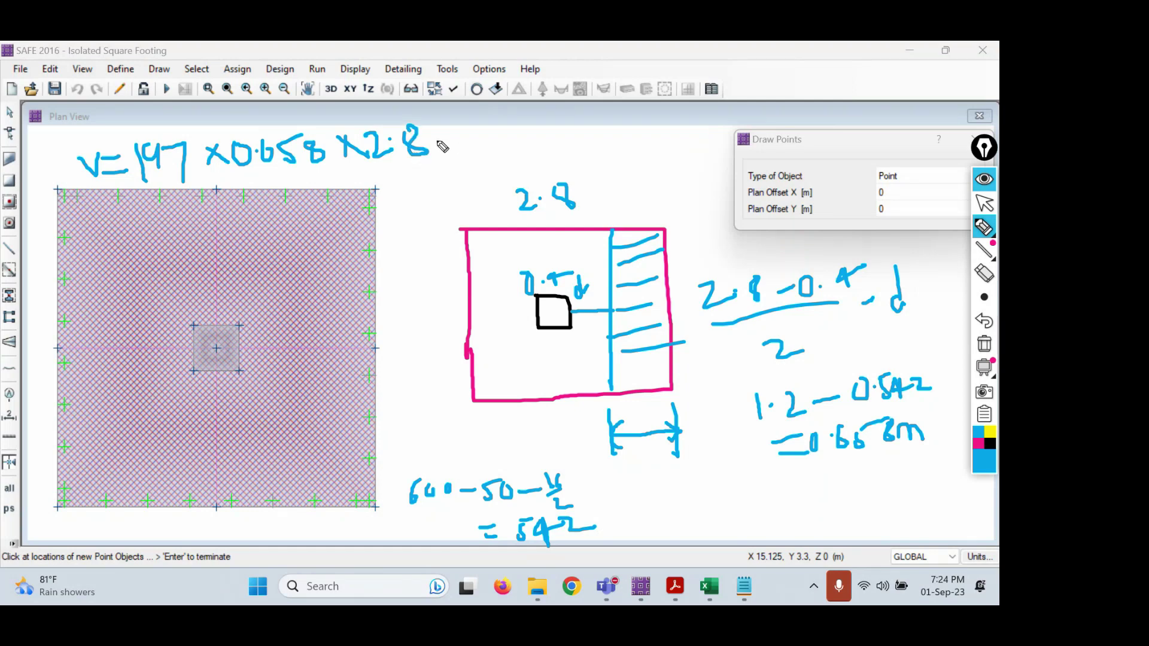
# - Complete the handwritten shear force expression with the result = 362.9
pyautogui.moveTo(437, 141); pyautogui.dragTo(470, 132)
pyautogui.moveTo(447, 155); pyautogui.dragTo(471, 151)
pyautogui.moveTo(516, 121); pyautogui.dragTo(518, 151)
pyautogui.moveTo(551, 120)
pyautogui.mouseDown()
pyautogui.moveTo(547, 146)
pyautogui.moveTo(569, 134)
pyautogui.moveTo(636, 146)
pyautogui.mouseUp()
pyautogui.click(614, 136)
pyautogui.click(613, 150)
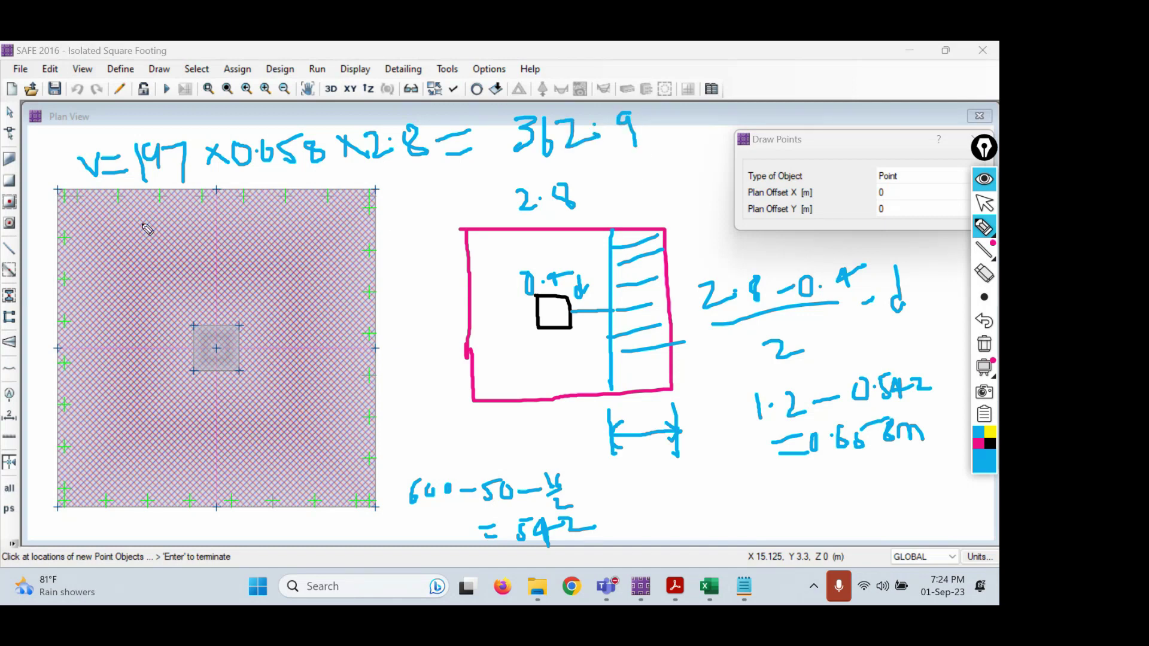
# - Write the factored shear force Vu = 544 with the pen below the shear expression
pyautogui.moveTo(142, 221)
pyautogui.mouseDown()
pyautogui.moveTo(156, 243)
pyautogui.moveTo(173, 210)
pyautogui.moveTo(198, 237)
pyautogui.moveTo(253, 243)
pyautogui.mouseUp()
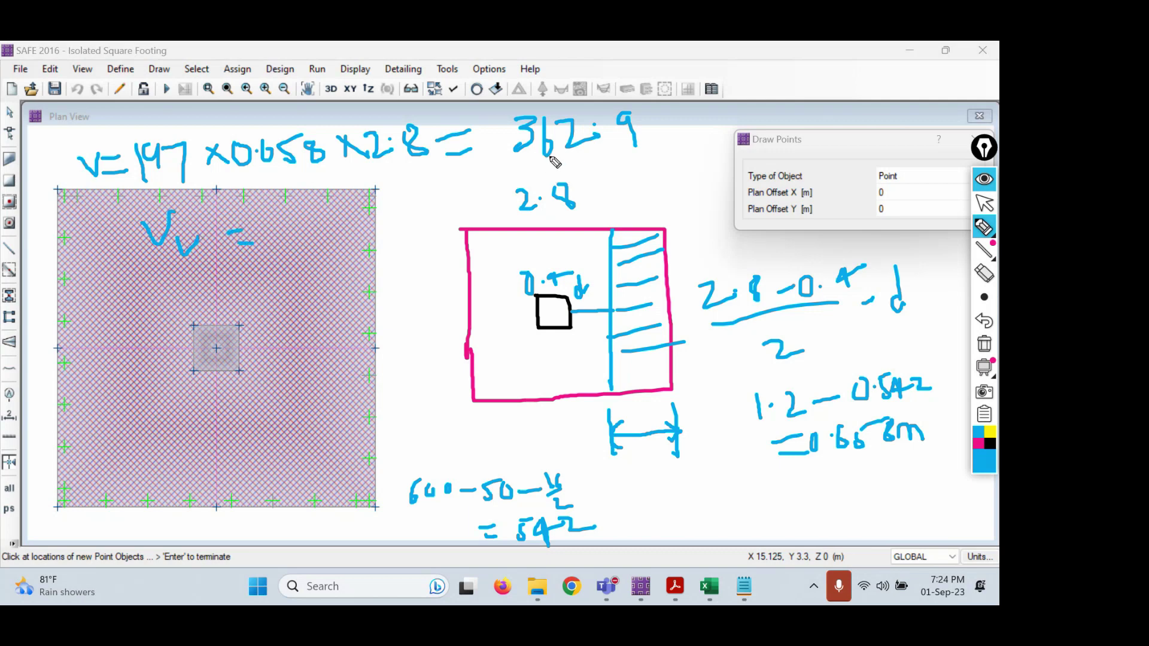
pyautogui.moveTo(304, 213)
pyautogui.mouseDown()
pyautogui.moveTo(287, 222)
pyautogui.moveTo(317, 234)
pyautogui.mouseUp()
pyautogui.moveTo(361, 203)
pyautogui.mouseDown()
pyautogui.moveTo(351, 222)
pyautogui.moveTo(385, 207)
pyautogui.mouseUp()
pyautogui.moveTo(385, 207); pyautogui.dragTo(422, 185)
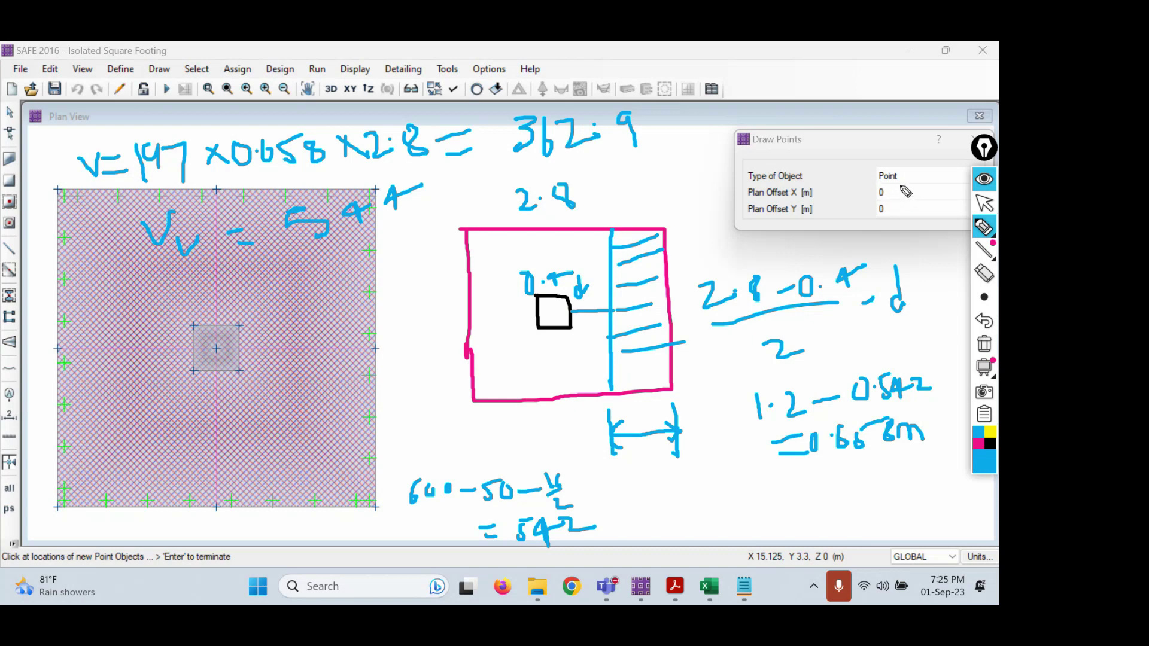
# - Circle the Plan Offset X value and underline 544, then clear all pen annotations and return to the pointer
pyautogui.moveTo(899, 185)
pyautogui.mouseDown()
pyautogui.moveTo(866, 190)
pyautogui.moveTo(902, 203)
pyautogui.moveTo(899, 187)
pyautogui.mouseUp()
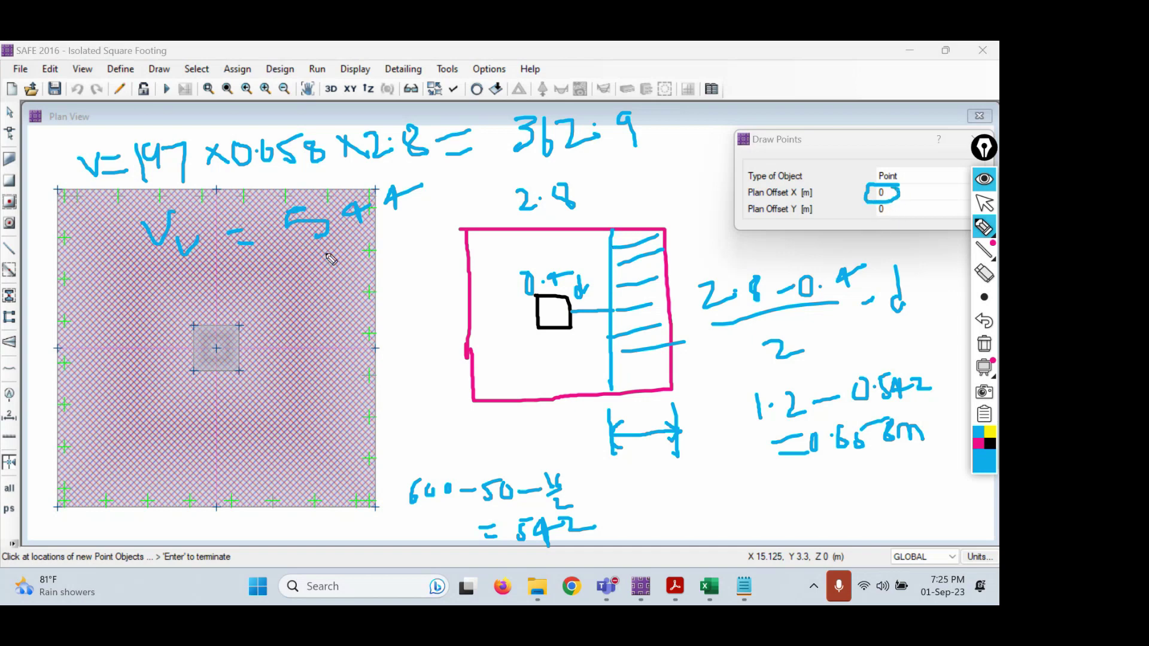
pyautogui.moveTo(299, 249); pyautogui.dragTo(395, 233)
pyautogui.click(986, 353)
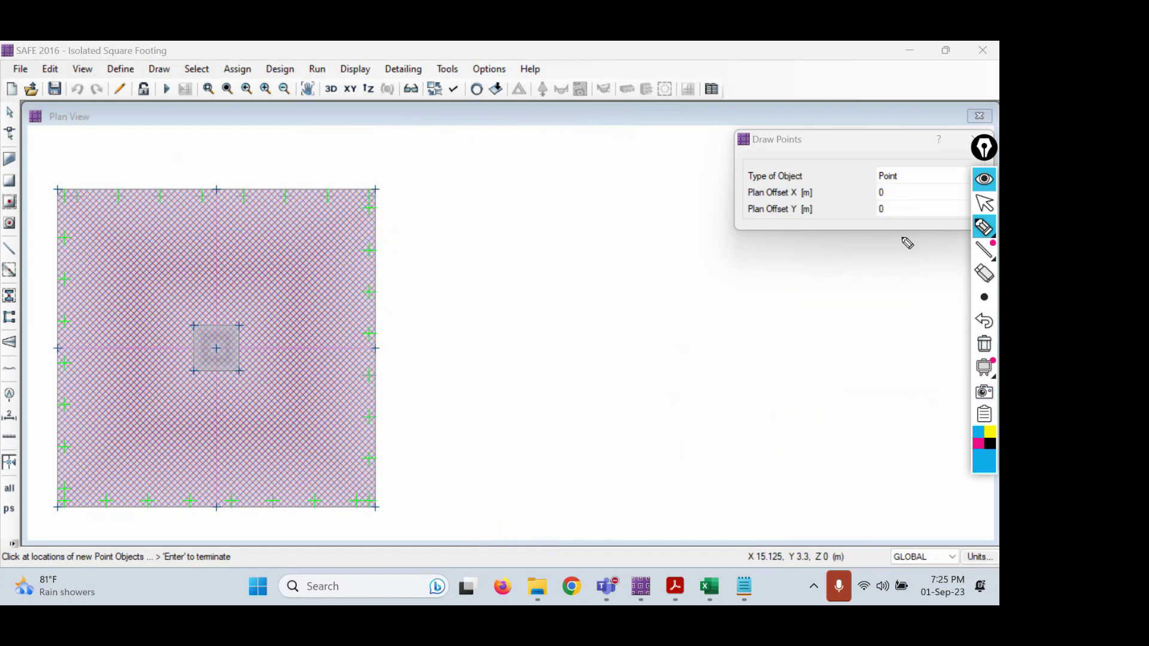
pyautogui.click(986, 230)
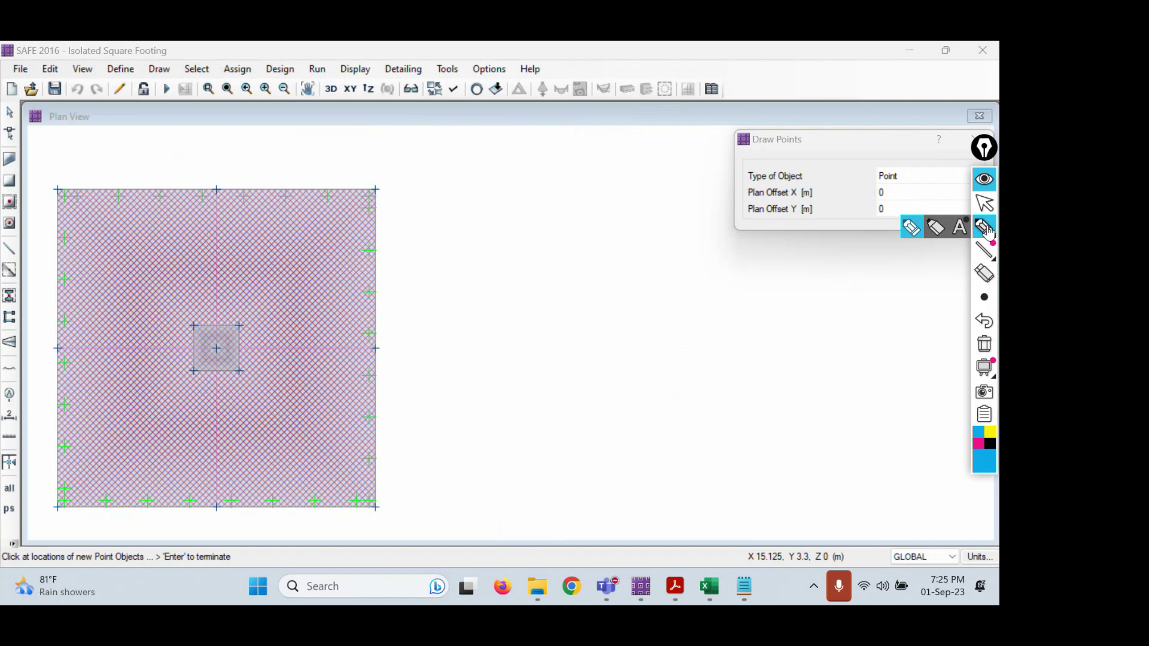
pyautogui.click(984, 203)
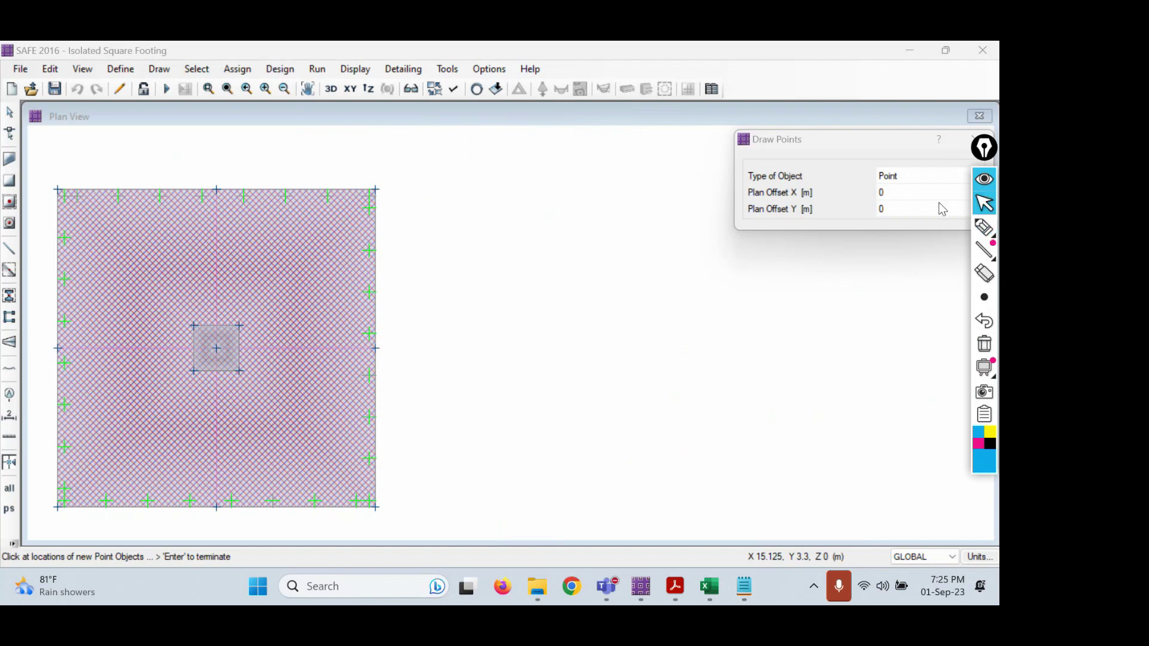
# - Set Plan Offset X to 0.542 m and place a point offset from the midpoint of the footing's left edge
pyautogui.moveTo(837, 138); pyautogui.dragTo(603, 168)
pyautogui.click(663, 222)
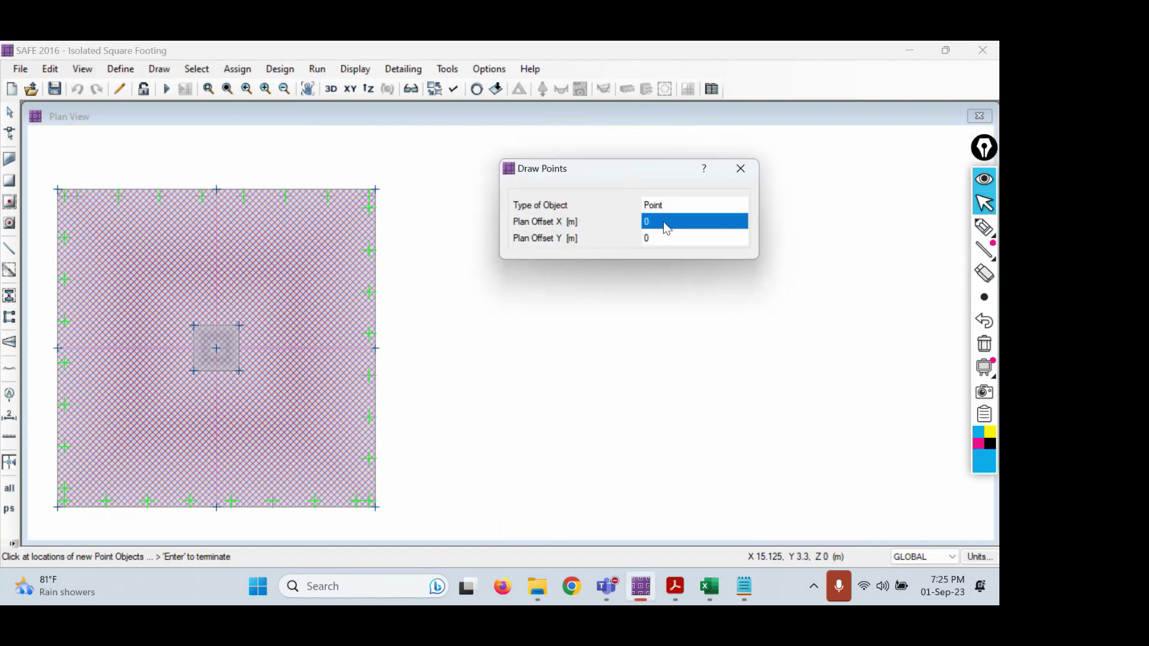
pyautogui.write('0.542')
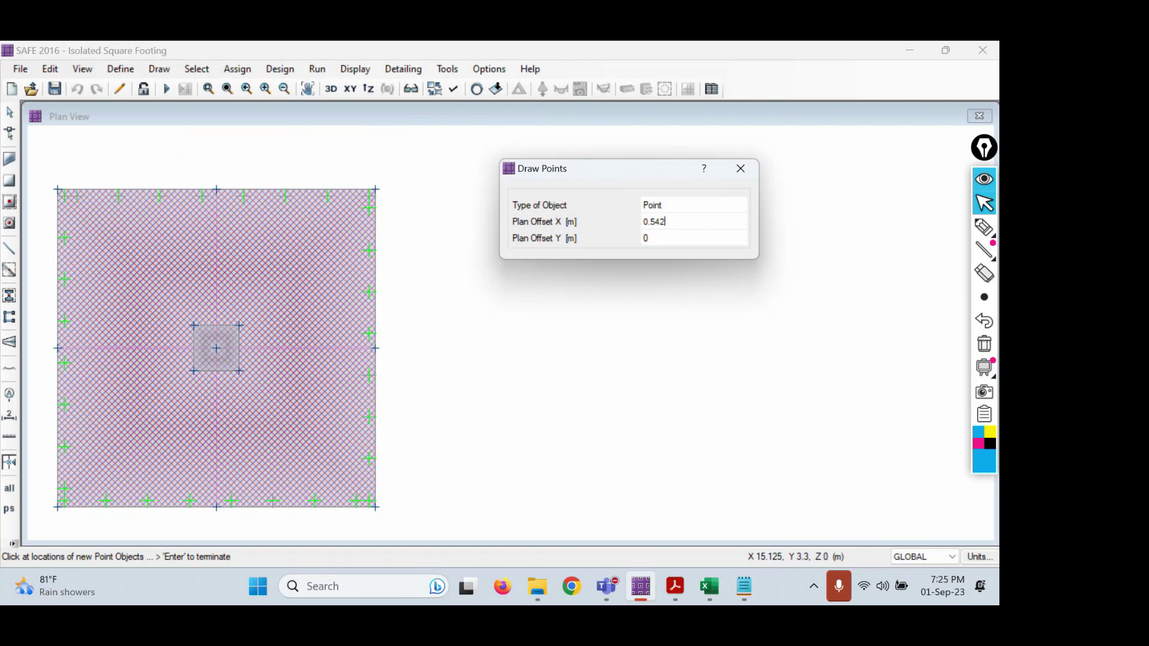
pyautogui.press('Return')
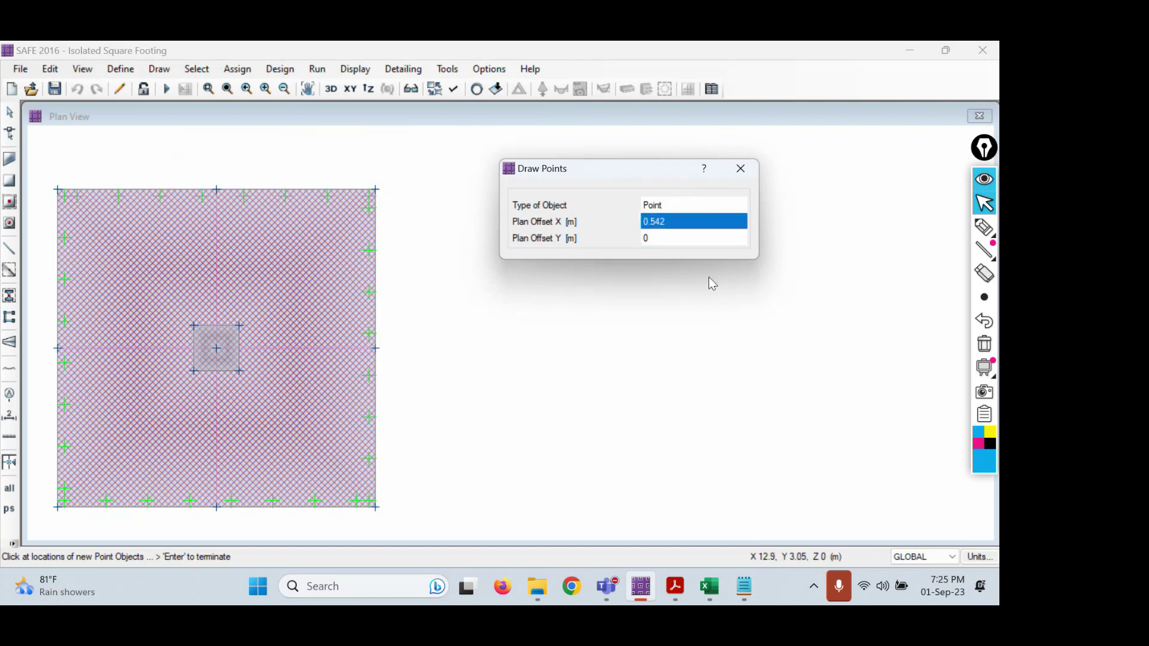
pyautogui.click(741, 270)
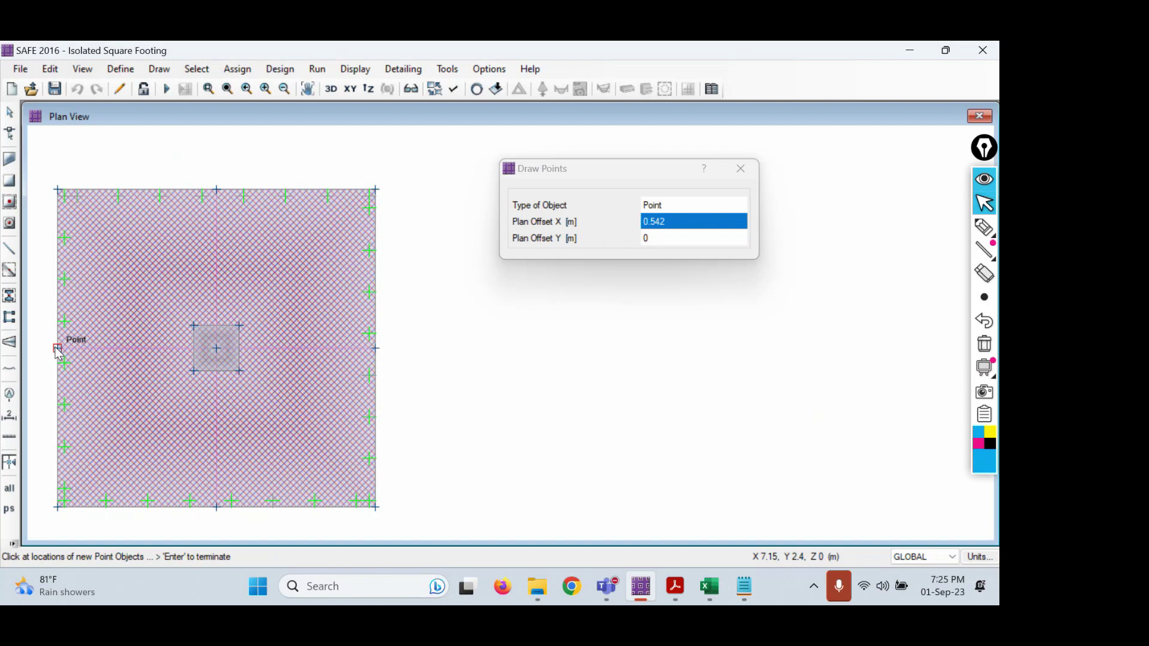
pyautogui.click(59, 349)
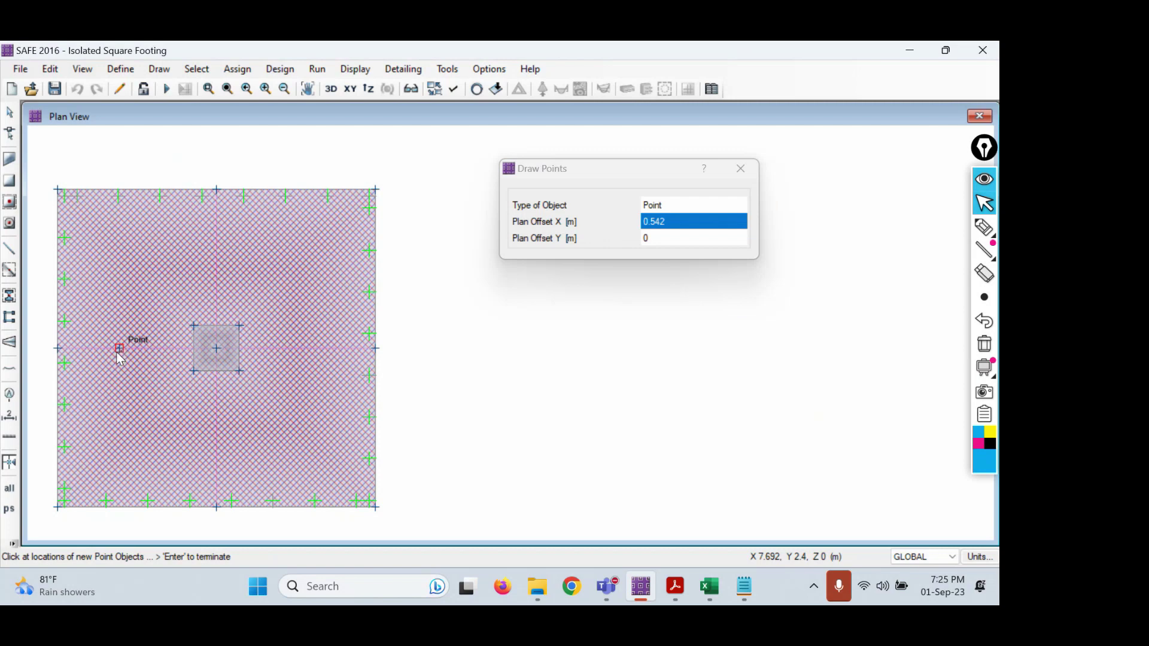
# - Draw the vertical critical section line through the new point with the pen and mark its distance d to the column face
pyautogui.click(984, 227)
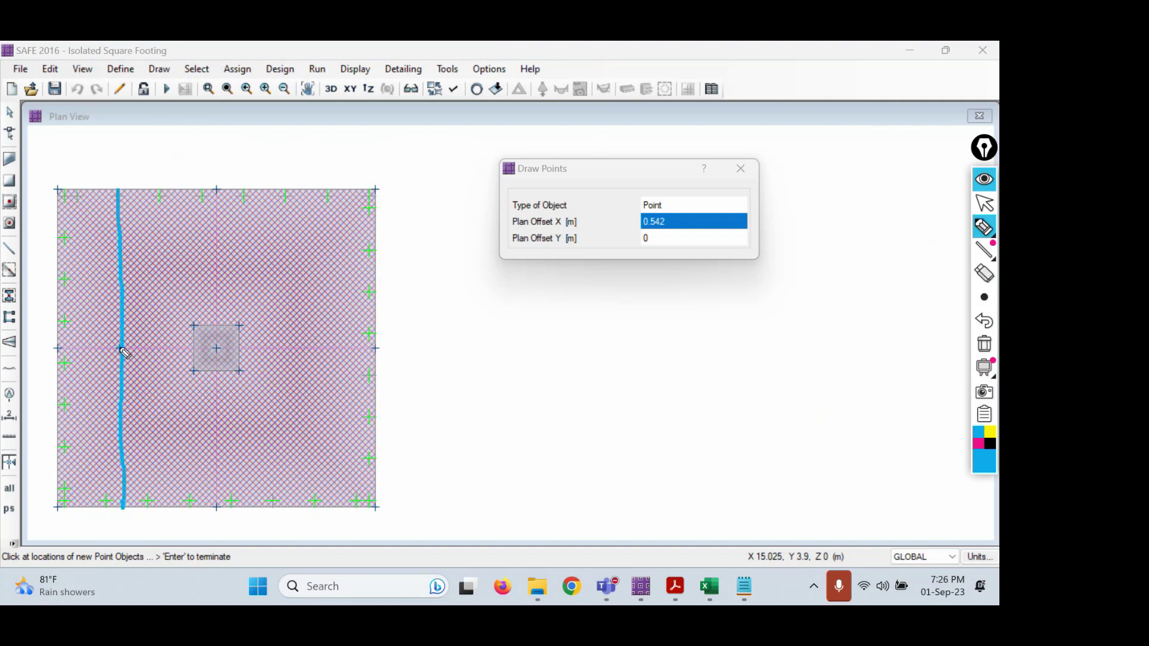
pyautogui.moveTo(122, 348); pyautogui.dragTo(192, 349)
pyautogui.moveTo(144, 298); pyautogui.dragTo(149, 328)
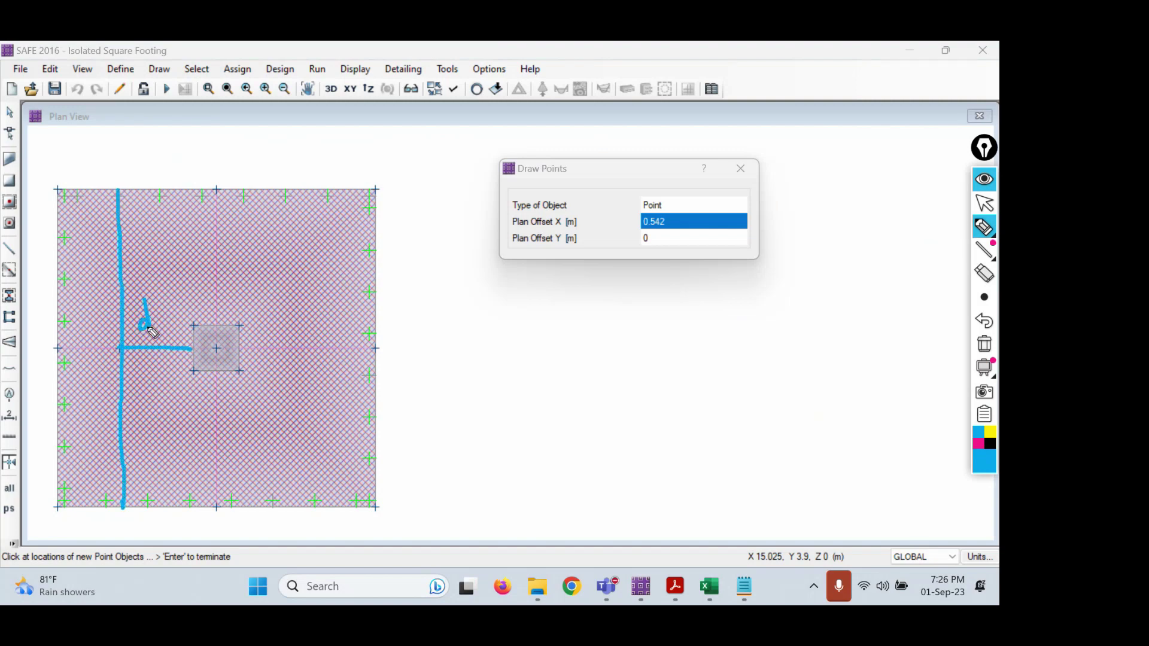
# - Hatch the footing strip between the left edge and the critical section line with the pen
pyautogui.moveTo(53, 219); pyautogui.dragTo(97, 206)
pyautogui.moveTo(58, 258); pyautogui.dragTo(133, 227)
pyautogui.moveTo(45, 289); pyautogui.dragTo(83, 277)
pyautogui.moveTo(60, 326); pyautogui.dragTo(123, 303)
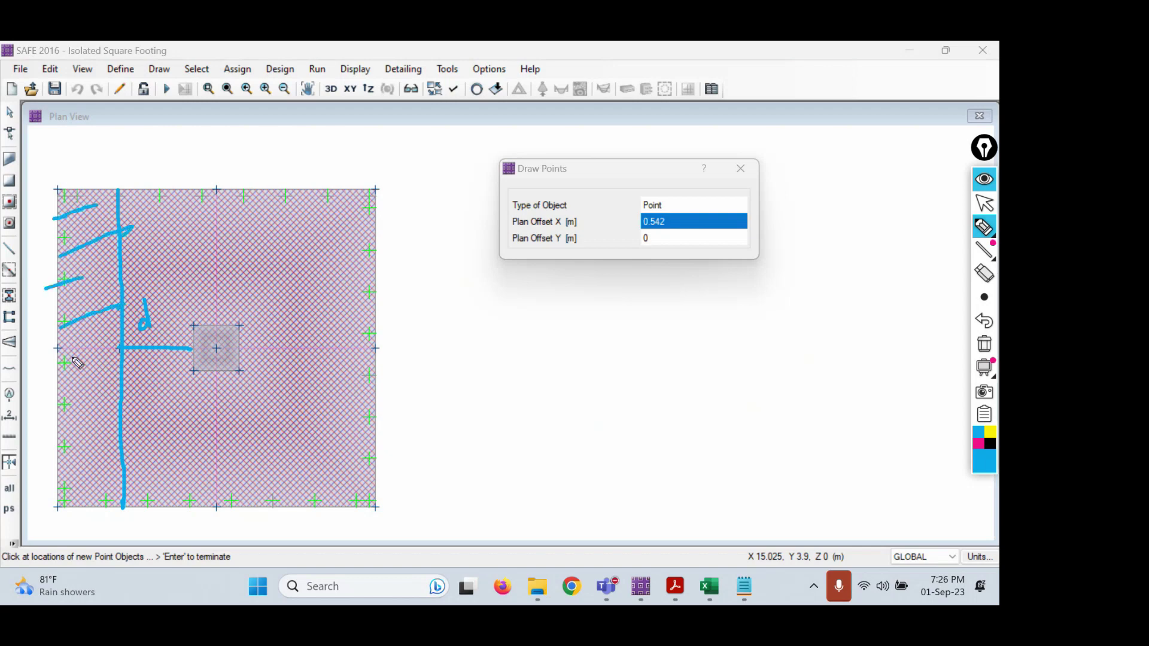
pyautogui.moveTo(69, 357); pyautogui.dragTo(114, 345)
pyautogui.moveTo(67, 391)
pyautogui.mouseDown()
pyautogui.moveTo(96, 385)
pyautogui.moveTo(92, 409)
pyautogui.mouseUp()
pyautogui.moveTo(67, 448)
pyautogui.mouseDown()
pyautogui.moveTo(97, 442)
pyautogui.moveTo(107, 468)
pyautogui.mouseUp()
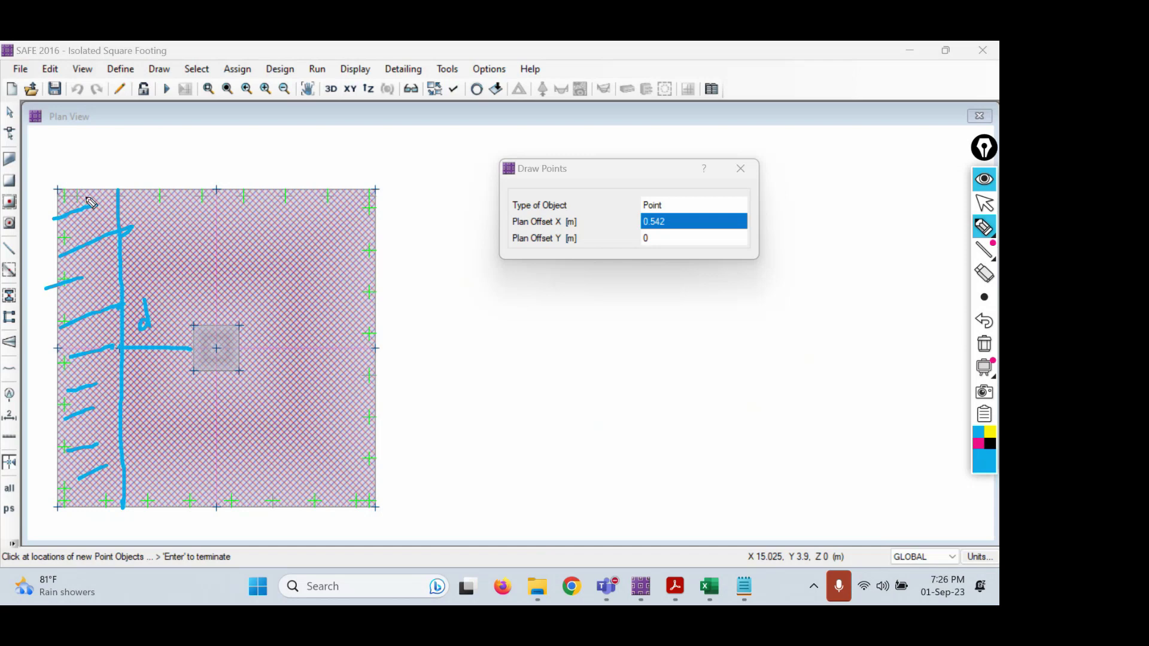
pyautogui.moveTo(86, 200)
pyautogui.mouseDown()
pyautogui.moveTo(67, 466)
pyautogui.moveTo(98, 298)
pyautogui.moveTo(78, 452)
pyautogui.mouseUp()
pyautogui.moveTo(89, 320); pyautogui.dragTo(111, 383)
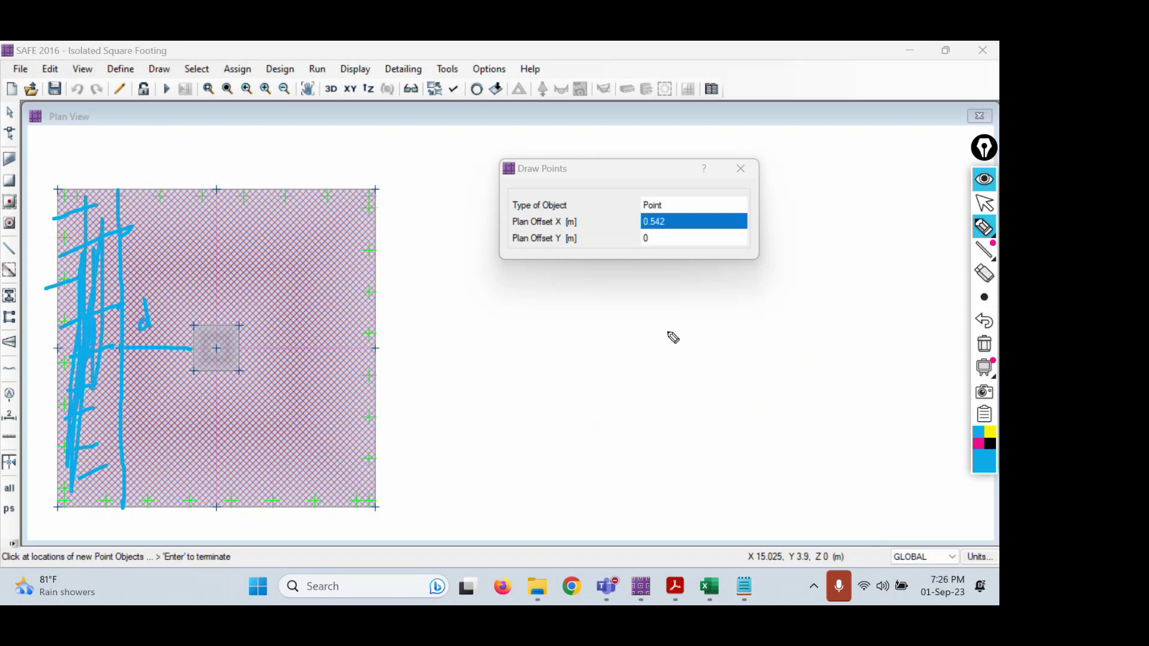
# - Leave point drawing and run the analysis of the footing model
pyautogui.click(984, 203)
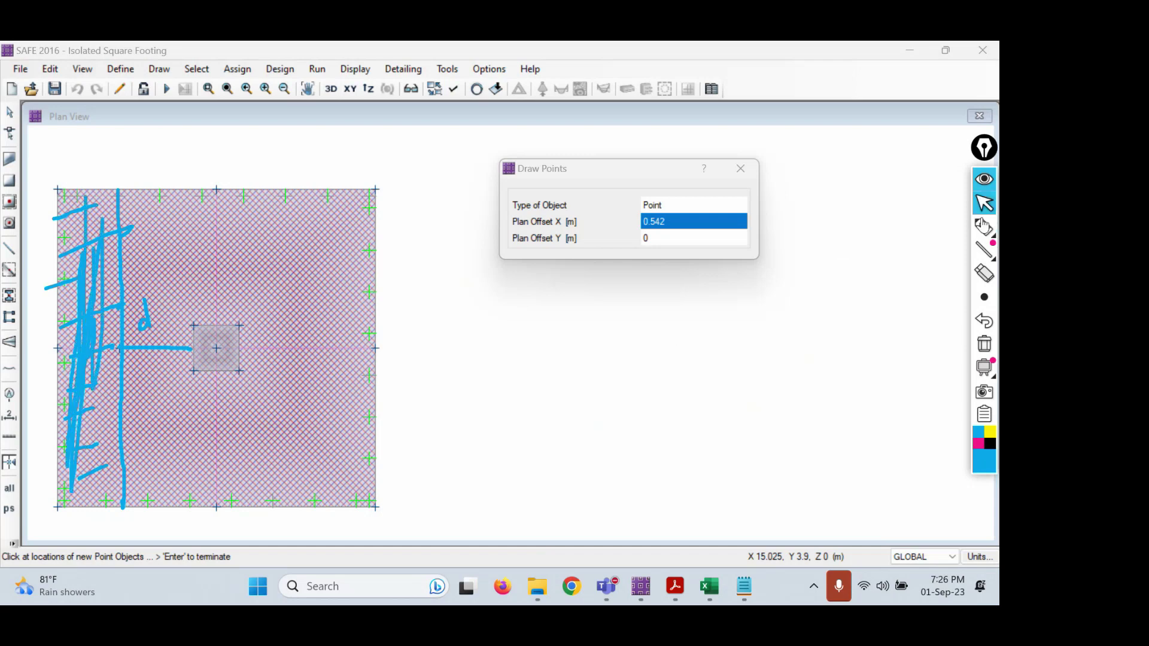
pyautogui.click(740, 168)
pyautogui.click(9, 113)
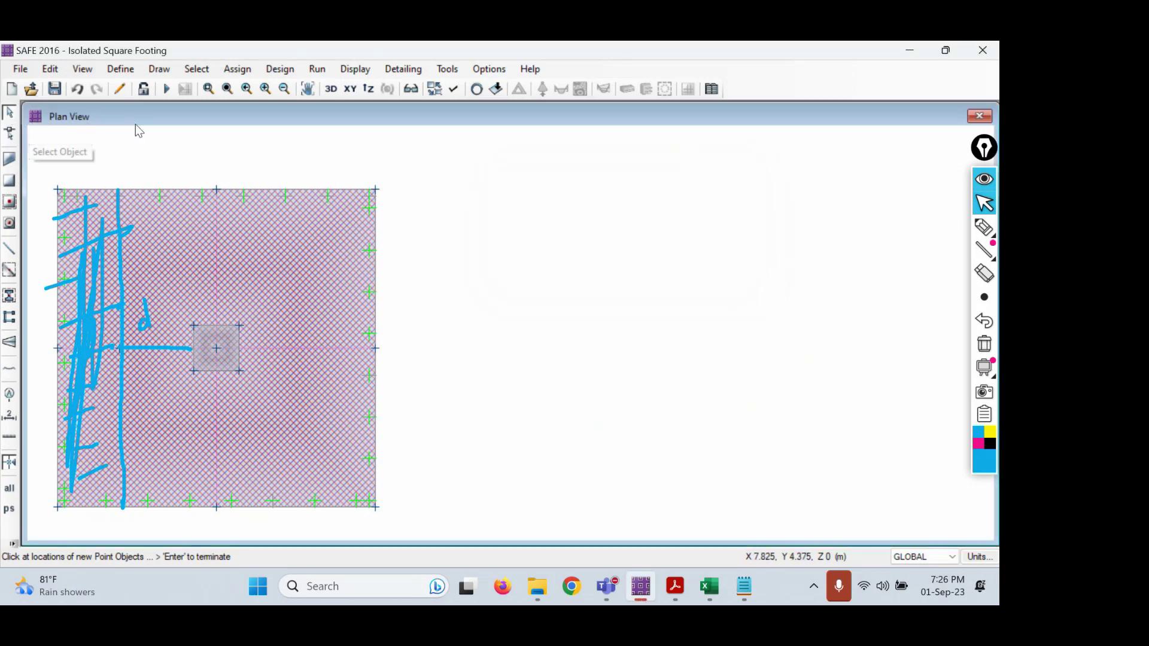
pyautogui.click(163, 92)
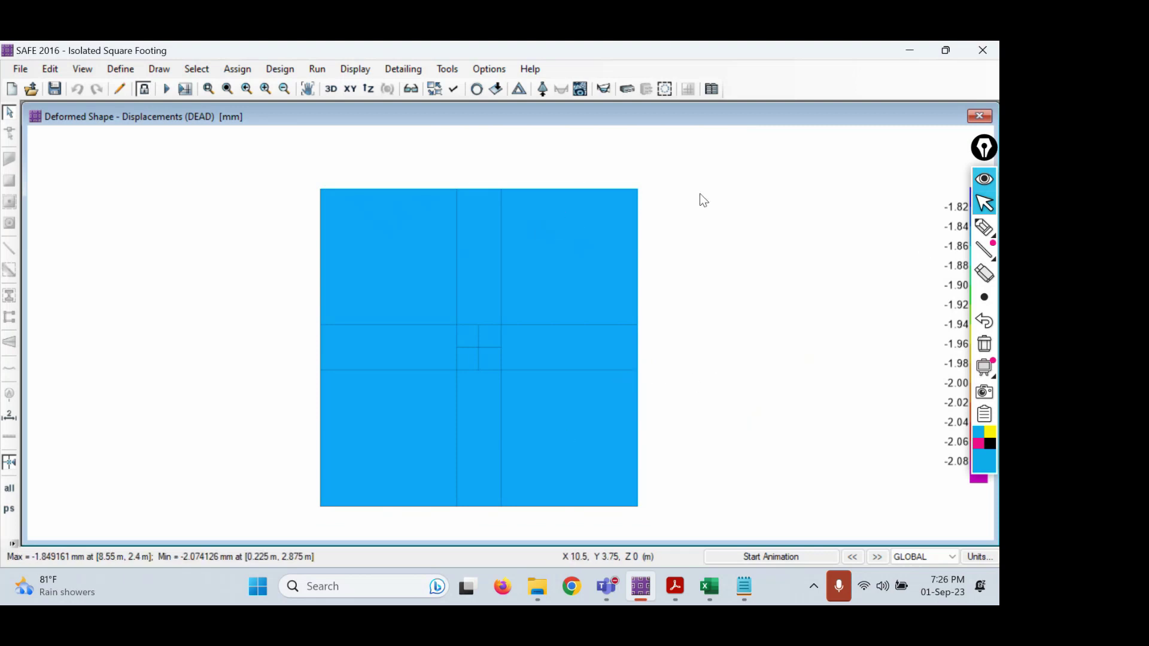
# - Display the Layer A strip shear force diagram for the 1.5DL+1.5LL combination and move the dialog off the footing
pyautogui.click(602, 90)
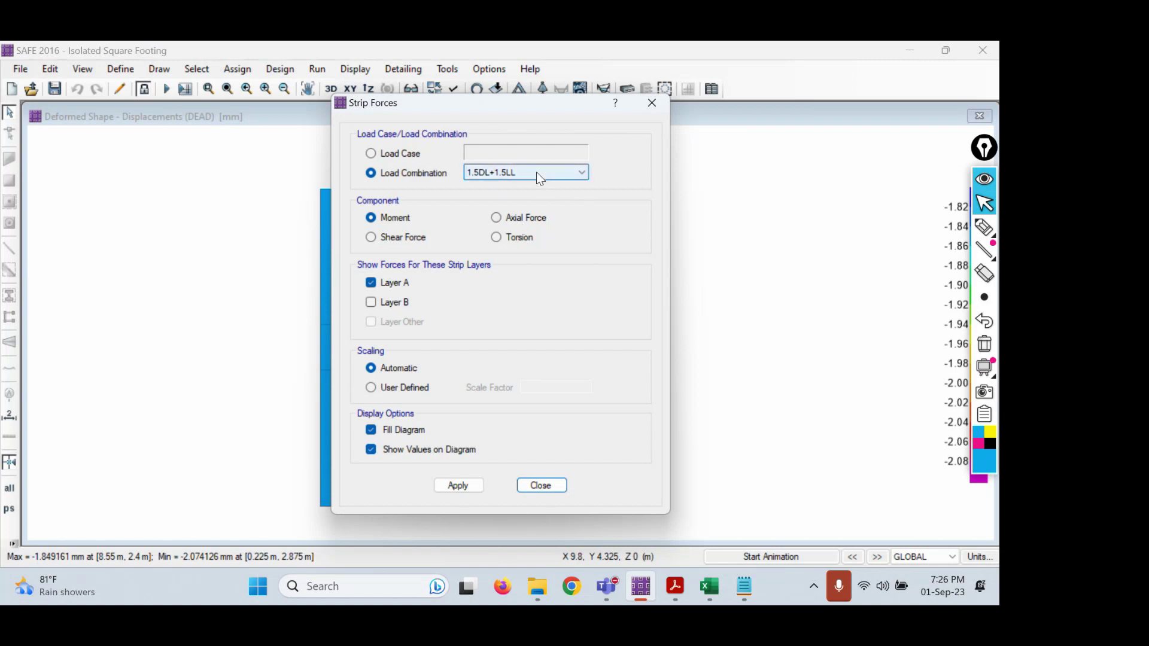
pyautogui.click(412, 238)
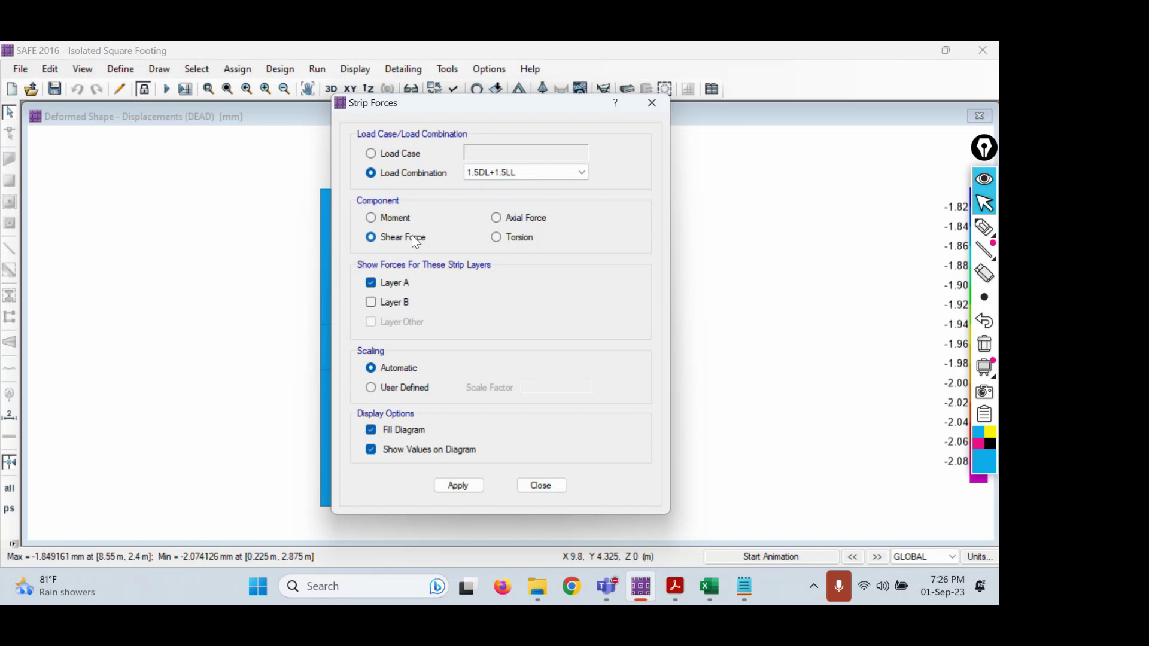
pyautogui.click(388, 221)
pyautogui.click(405, 246)
pyautogui.press('Escape')
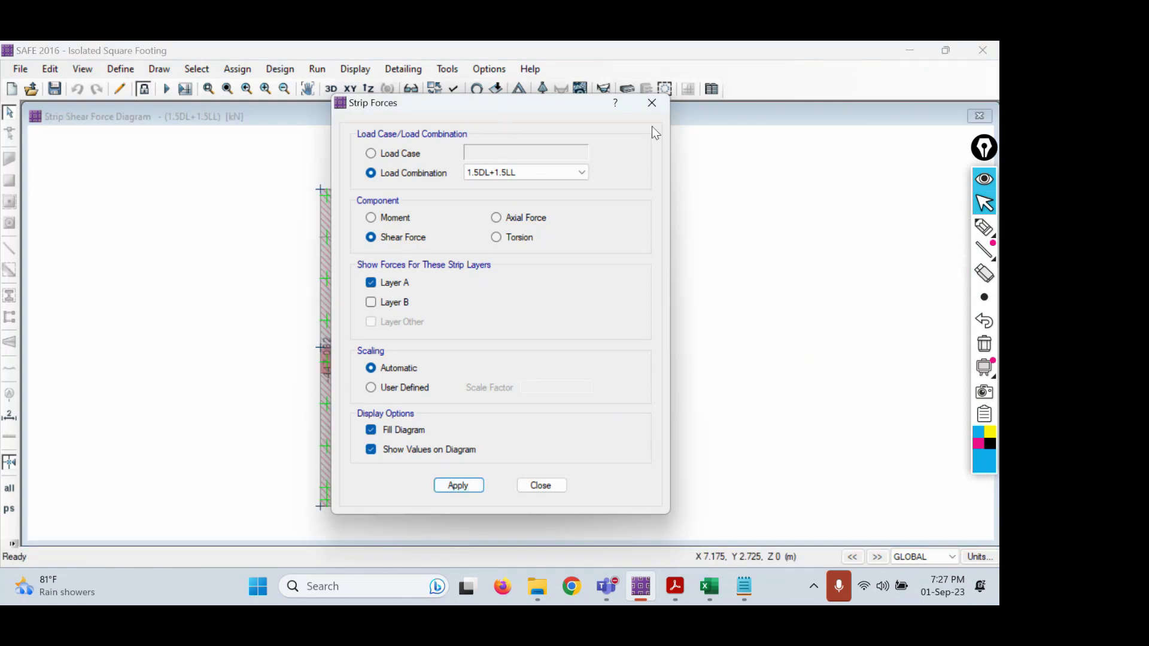
pyautogui.moveTo(514, 107); pyautogui.dragTo(710, 125)
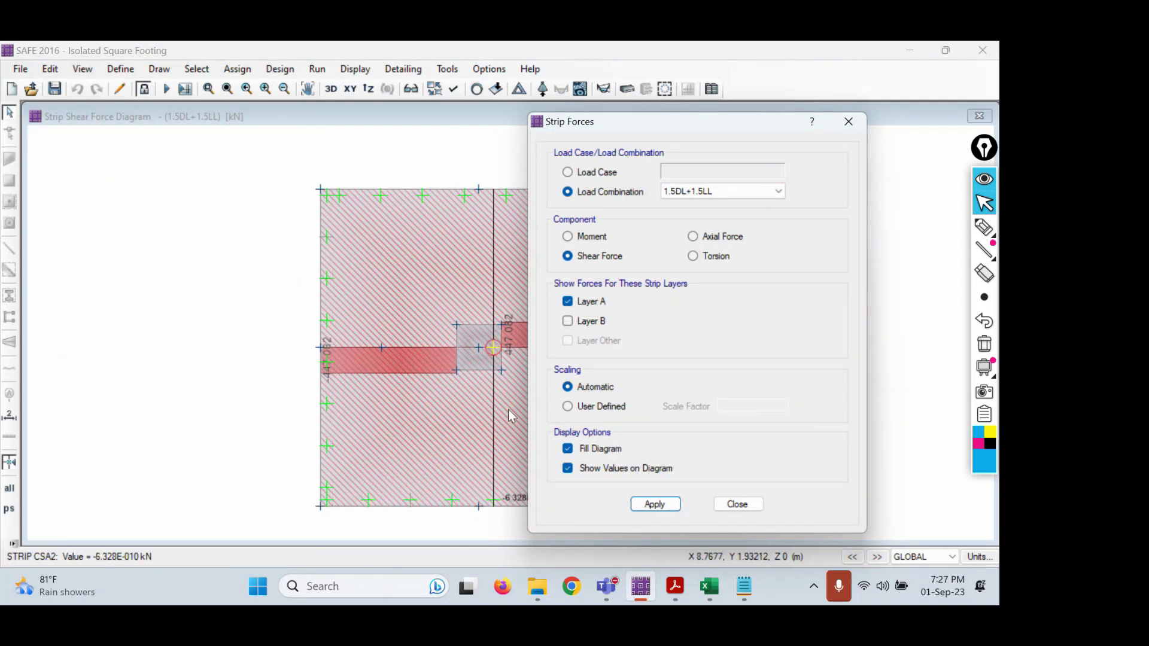
# - Switch to the Acrobat design document and highlight the factored shear Vu in the one-way shear check
pyautogui.click(672, 586)
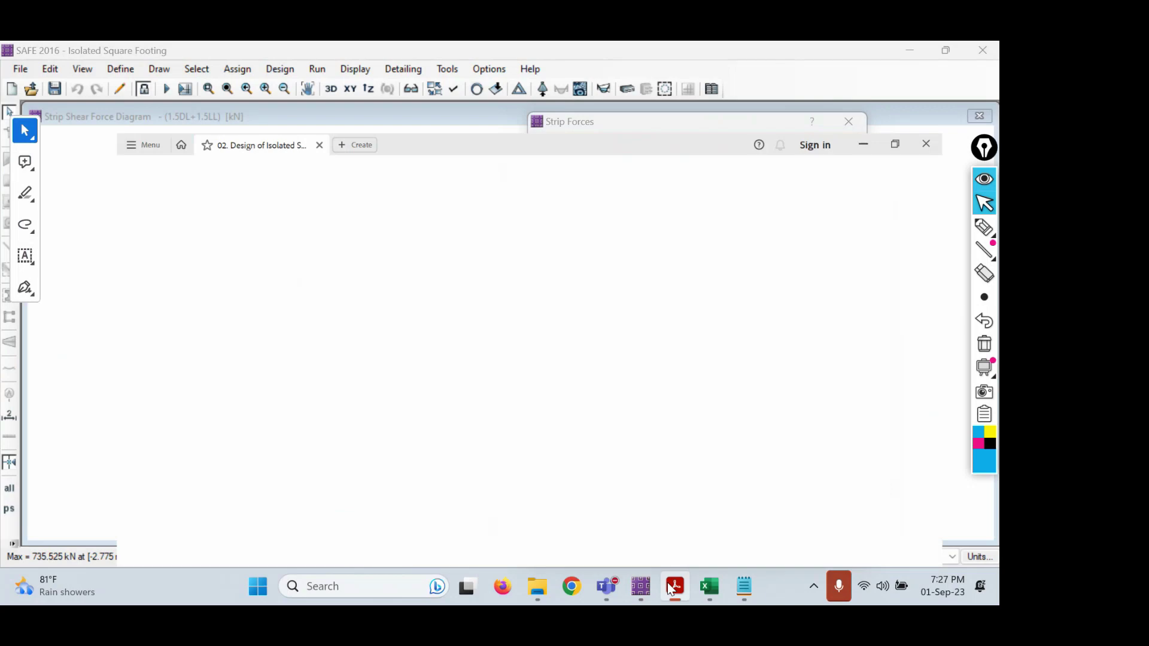
pyautogui.scroll(-10, 258, 408)
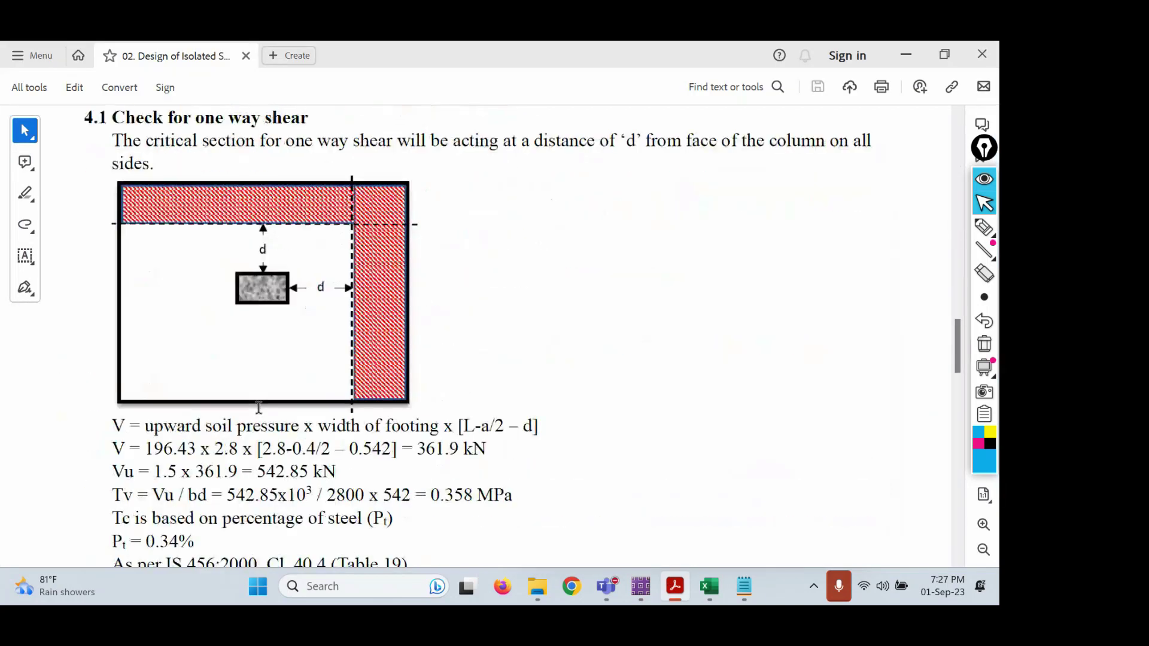
pyautogui.scroll(-4, 258, 407)
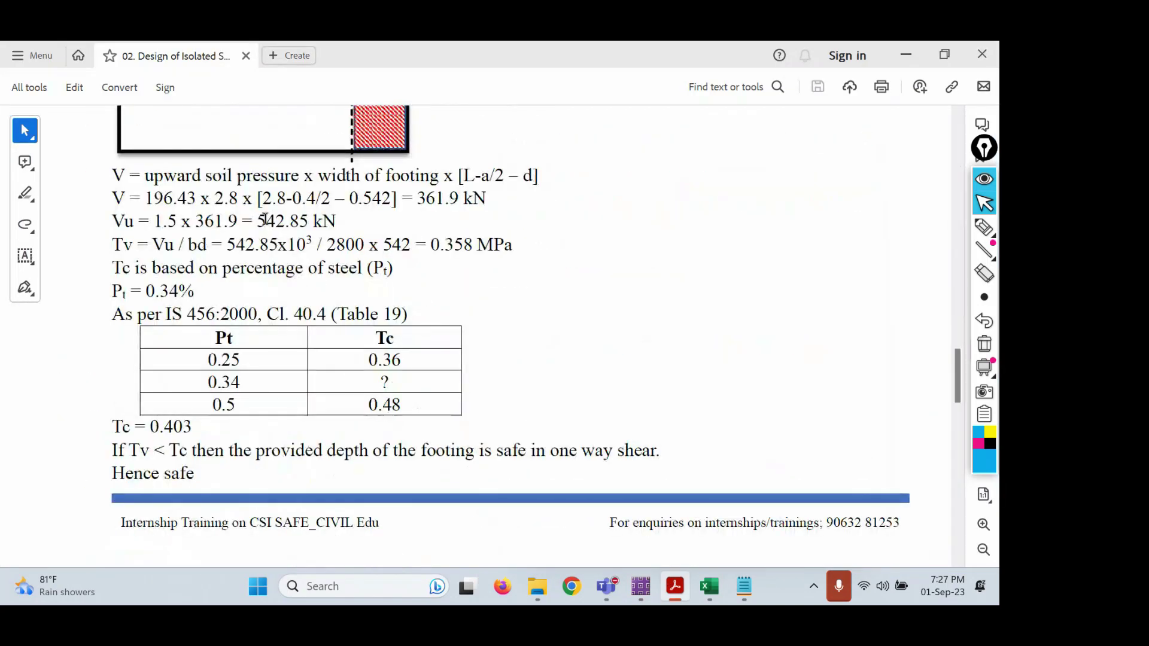
pyautogui.moveTo(259, 221); pyautogui.dragTo(335, 223)
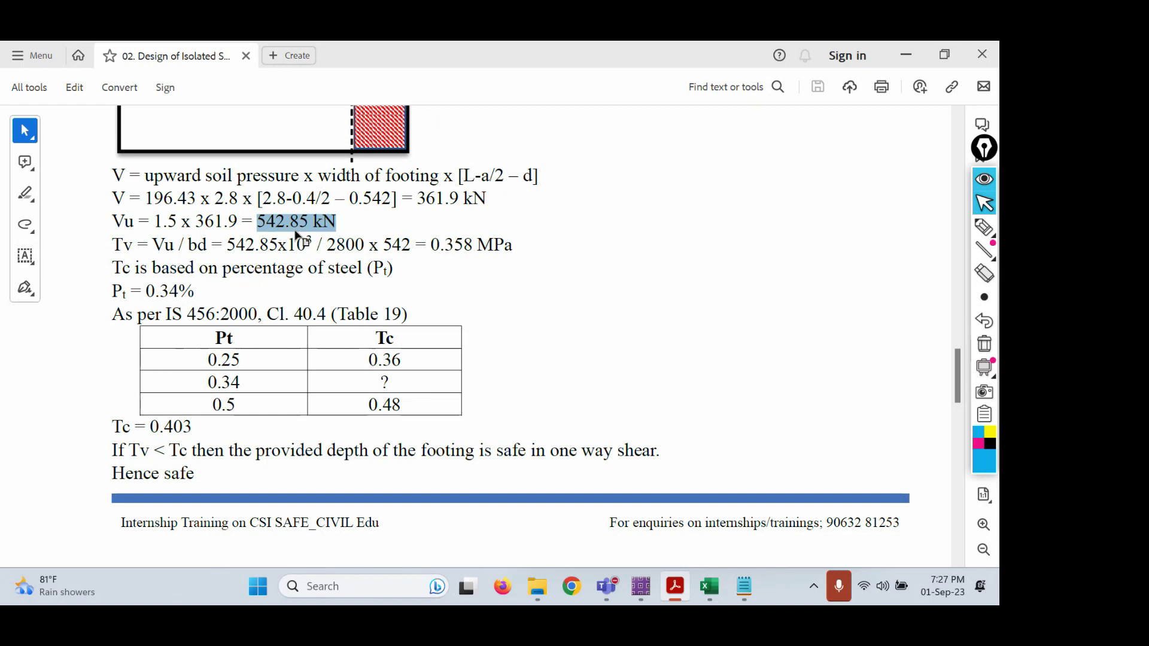
# - Return to SAFE, show the strip shear force diagram for Layer B only and inspect the shear just below the column
pyautogui.click(641, 601)
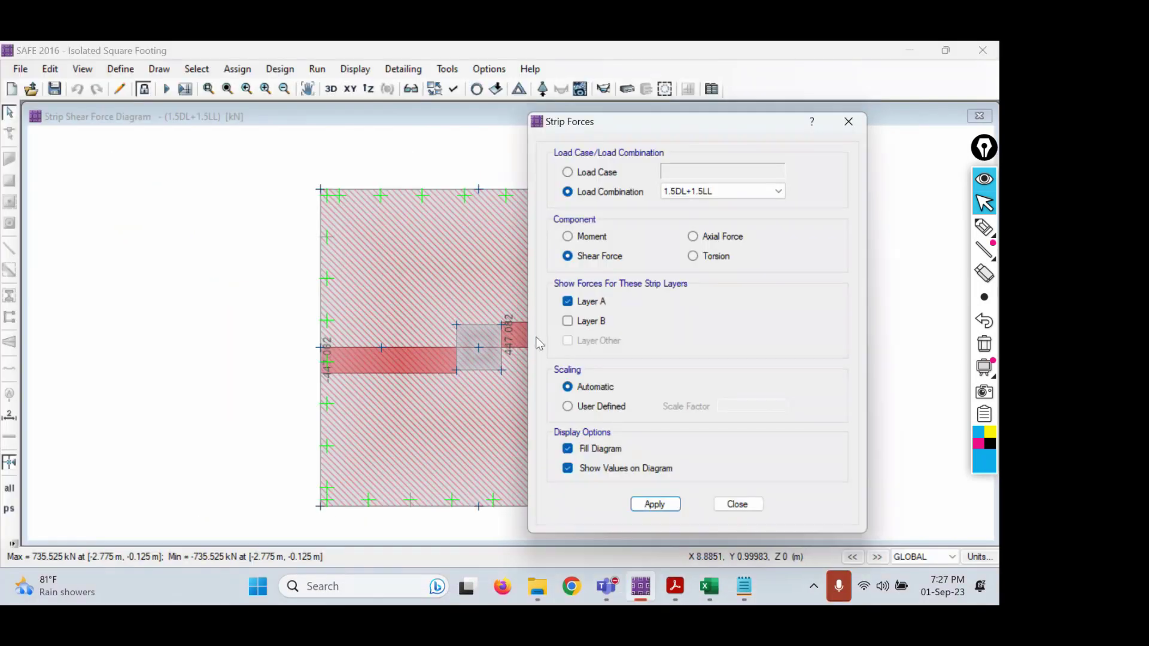
pyautogui.moveTo(508, 336)
pyautogui.click(577, 321)
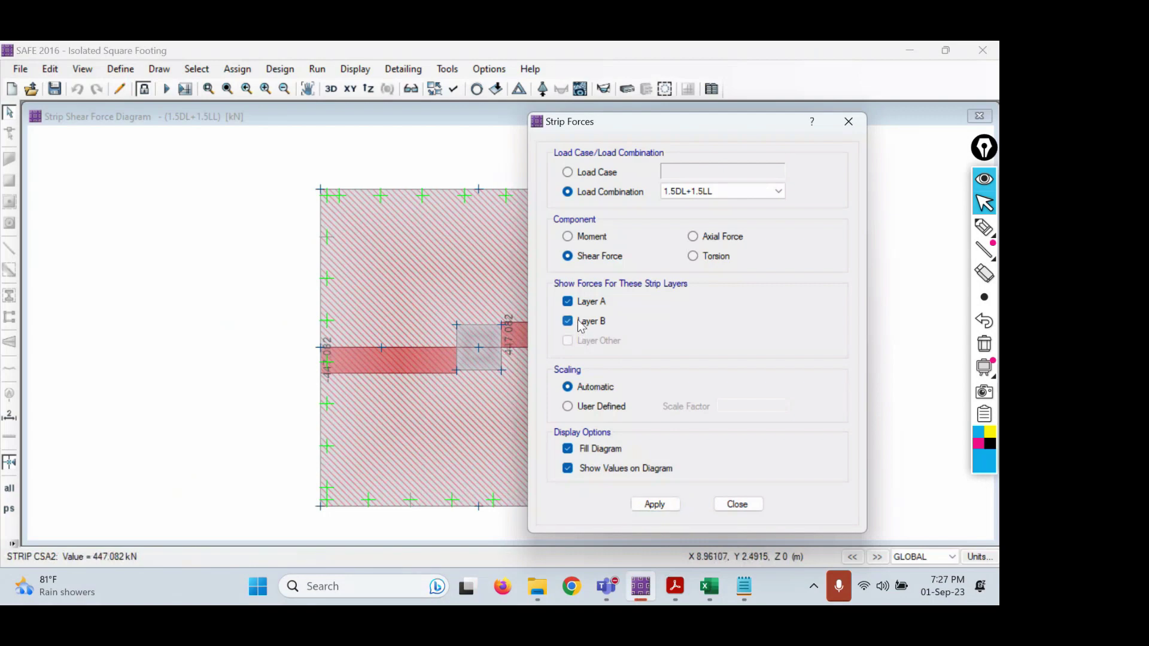
pyautogui.click(578, 300)
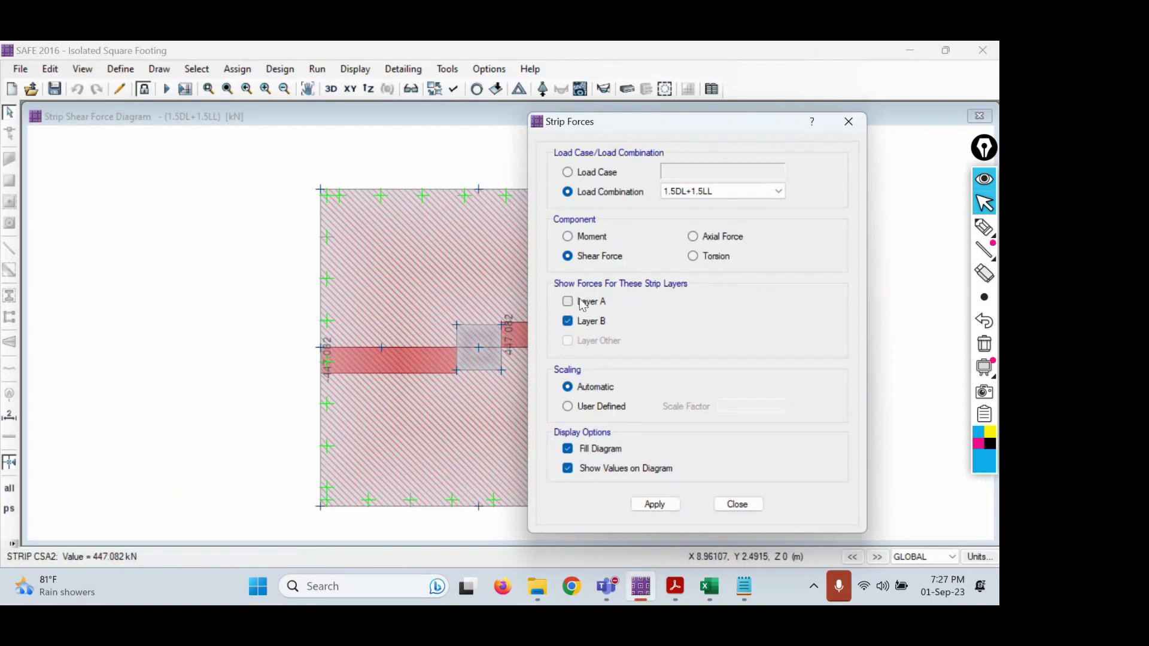
pyautogui.click(655, 503)
pyautogui.click(737, 504)
pyautogui.moveTo(492, 386)
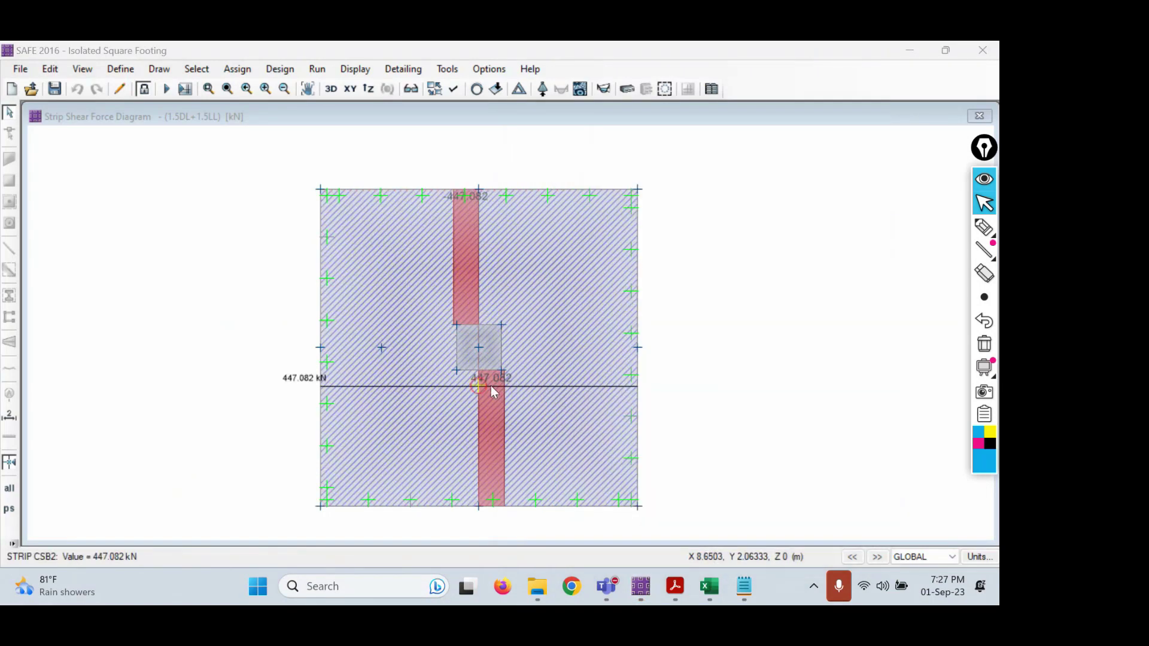